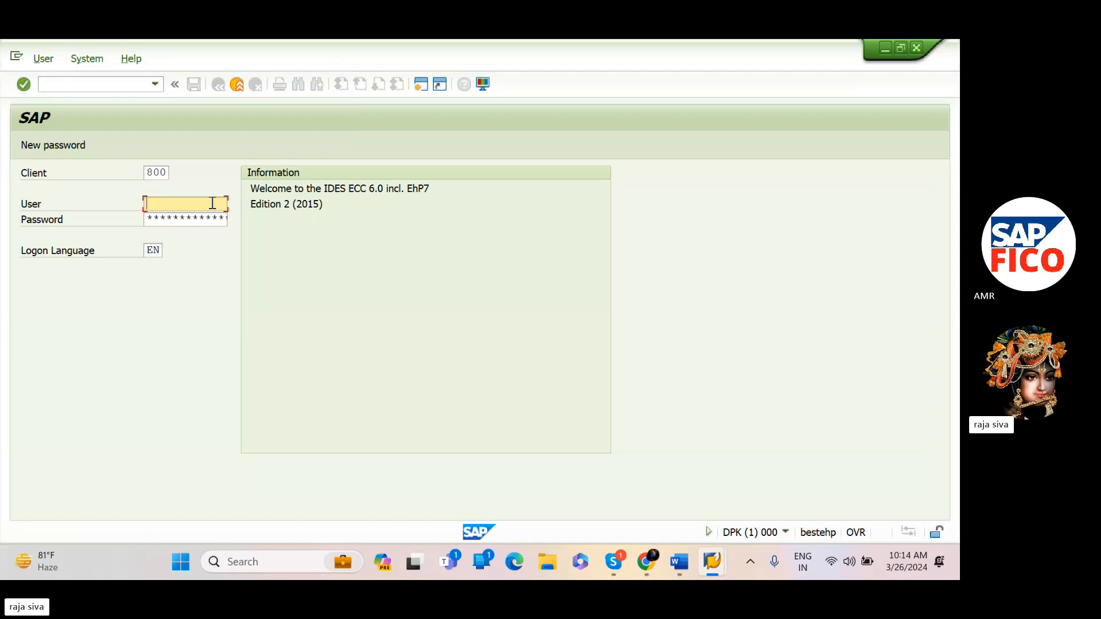
{"action": "type", "text": "68"}
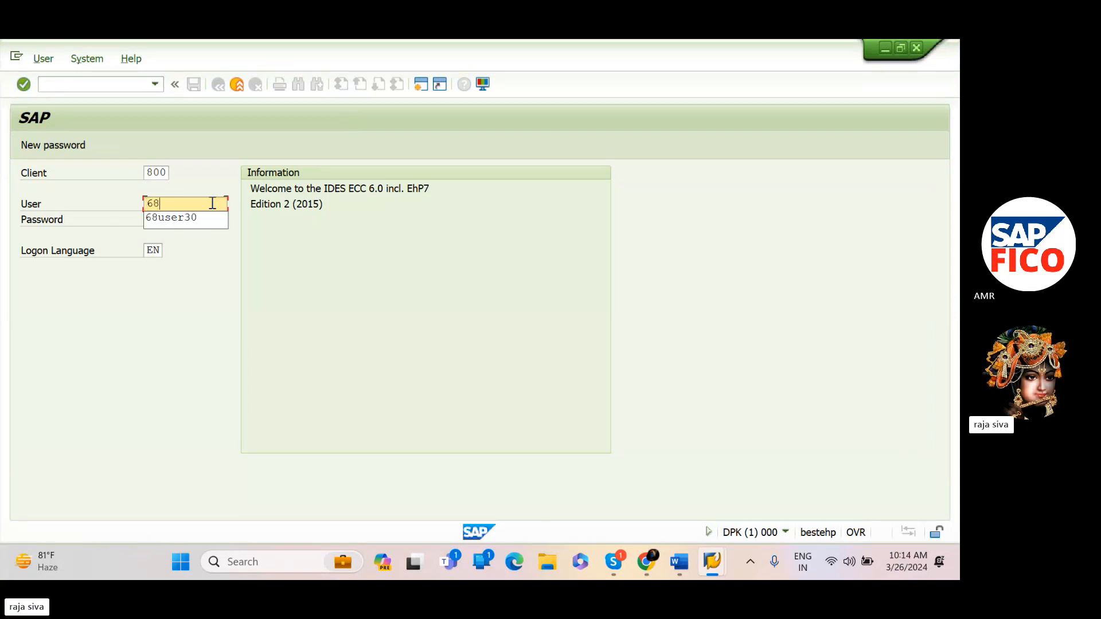
{"action": "left_click", "coordinate": [190, 218]}
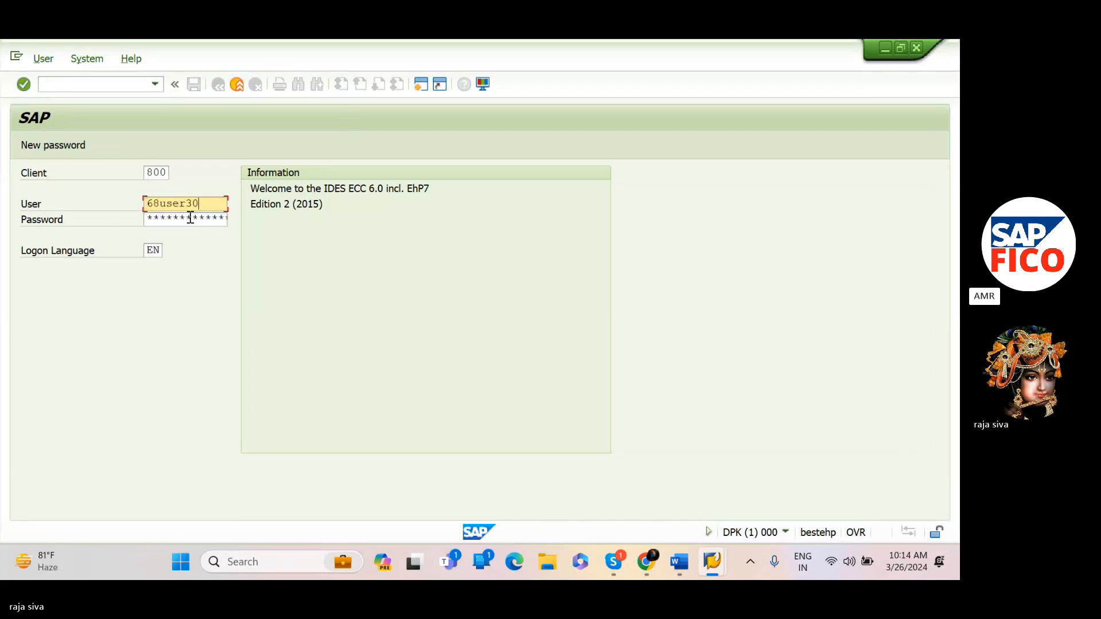
{"action": "left_click", "coordinate": [194, 218]}
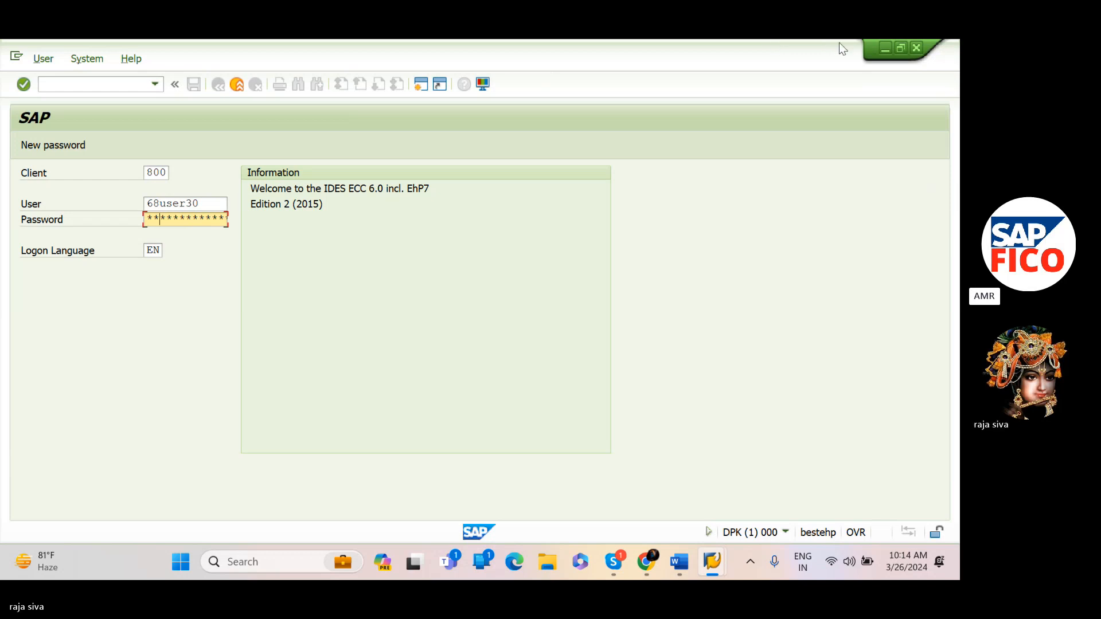
Close the SAP logon screen and SAP Logon window, and bring up the chart of accounts page in the SAP FICO ENDUSER document
{"action": "left_click", "coordinate": [916, 48]}
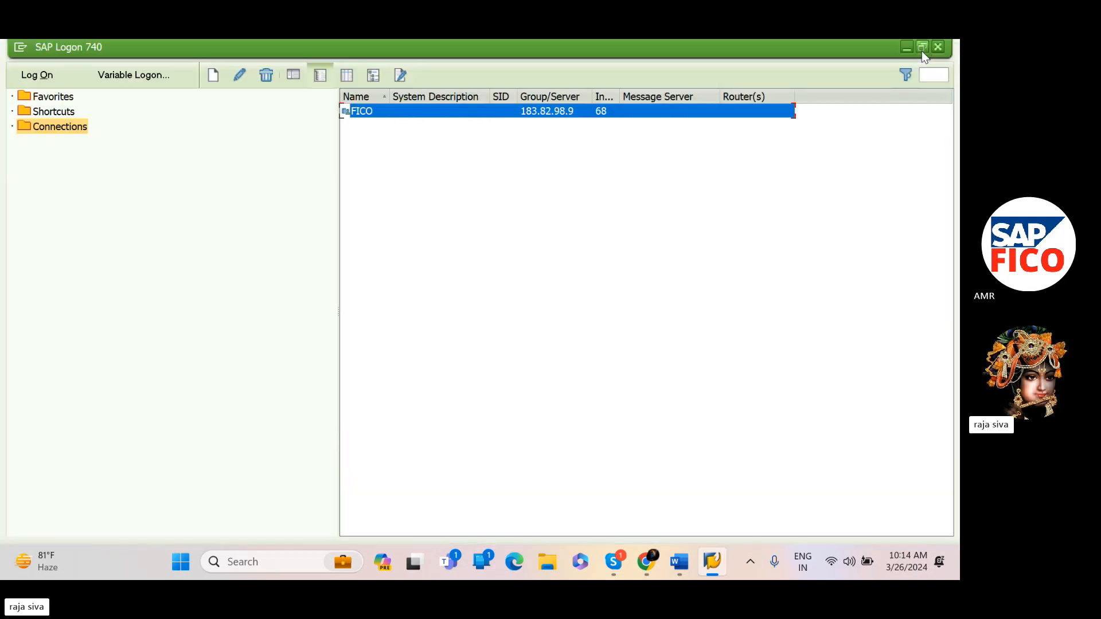
{"action": "left_click", "coordinate": [938, 47]}
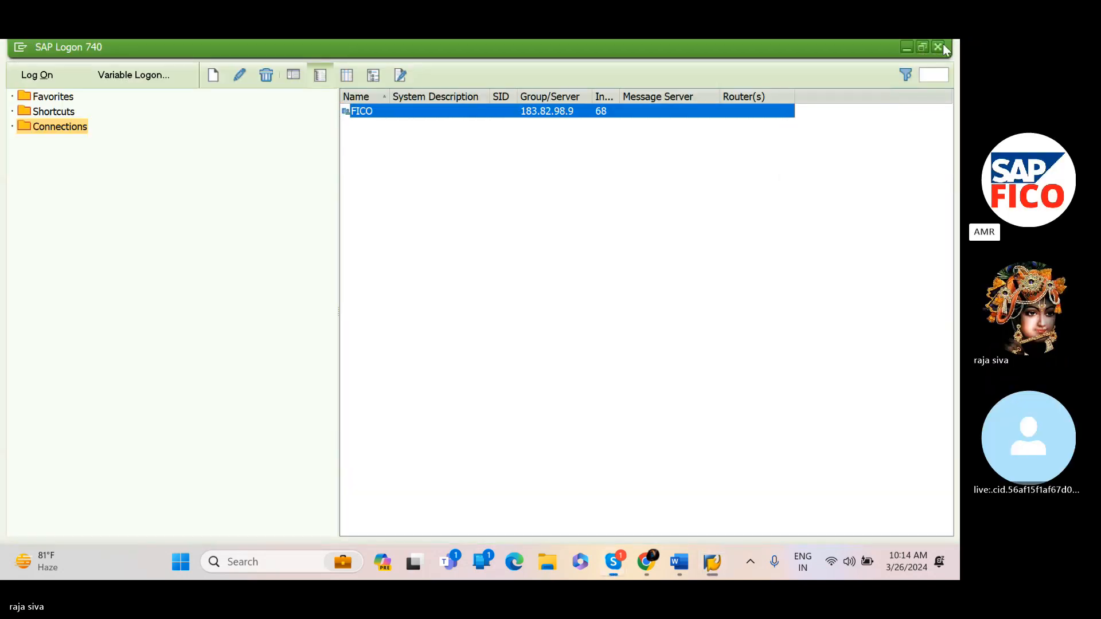
{"action": "mouse_move", "coordinate": [712, 562]}
{"action": "left_click", "coordinate": [643, 459]}
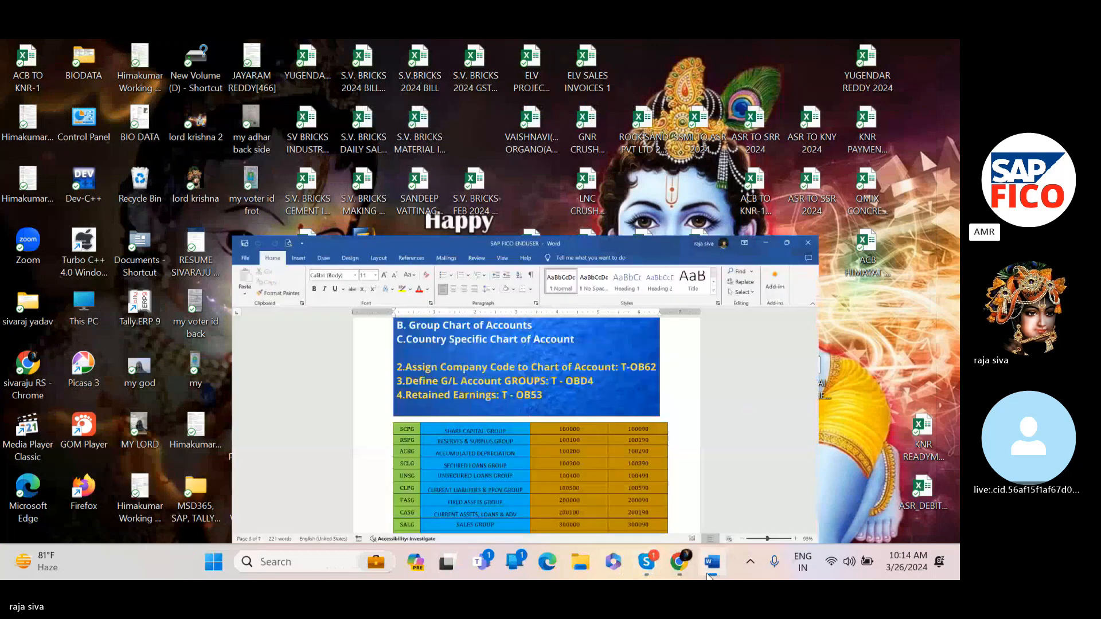
{"action": "scroll", "coordinate": [526, 325], "scroll_direction": "up", "scroll_amount": 1}
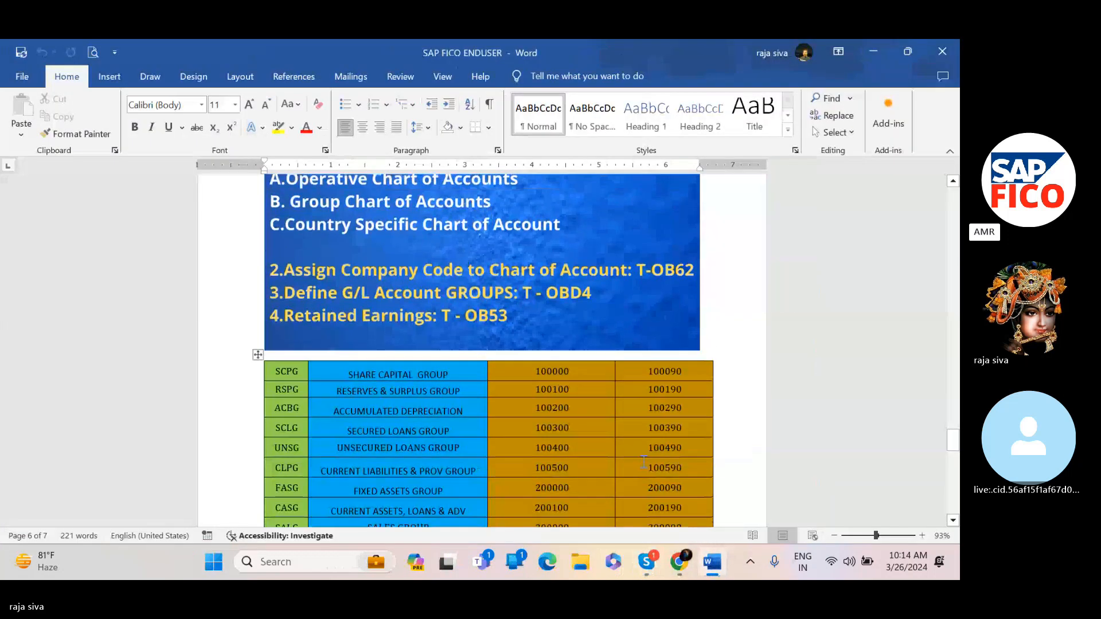
{"action": "left_click", "coordinate": [520, 323]}
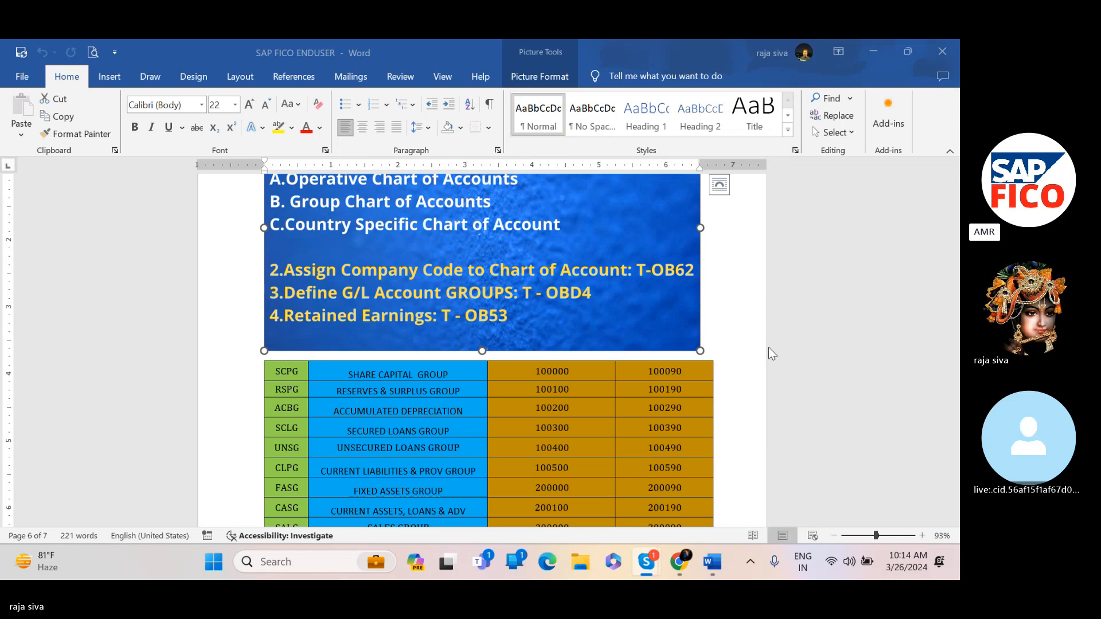
Switch to the Skype call and open its chat to reach the most recently shared files
{"action": "mouse_move", "coordinate": [651, 573]}
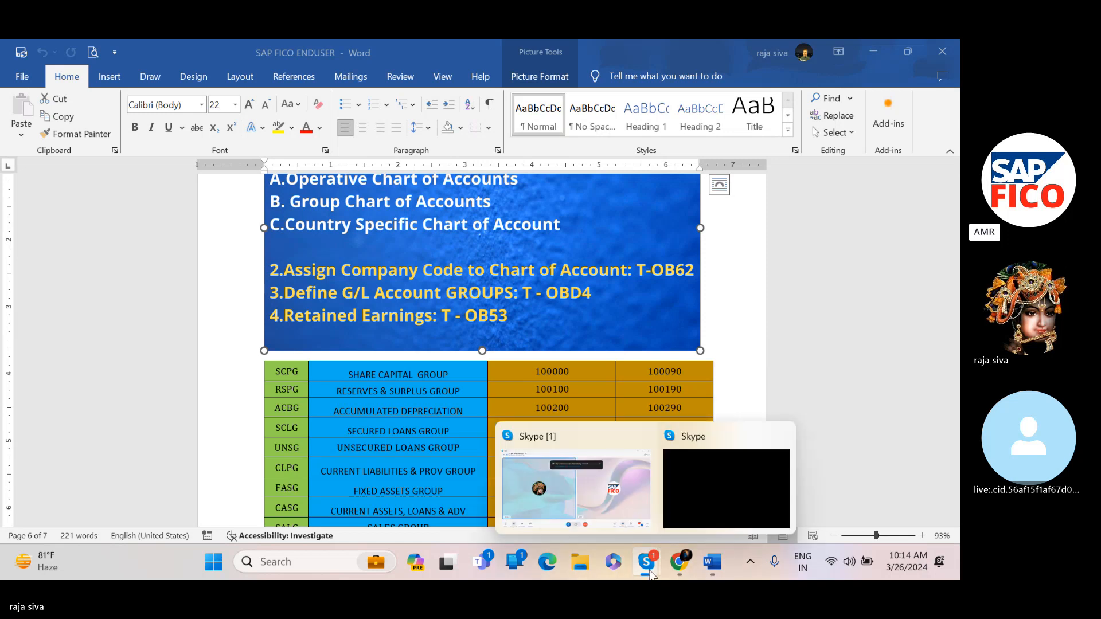
{"action": "left_click", "coordinate": [629, 477]}
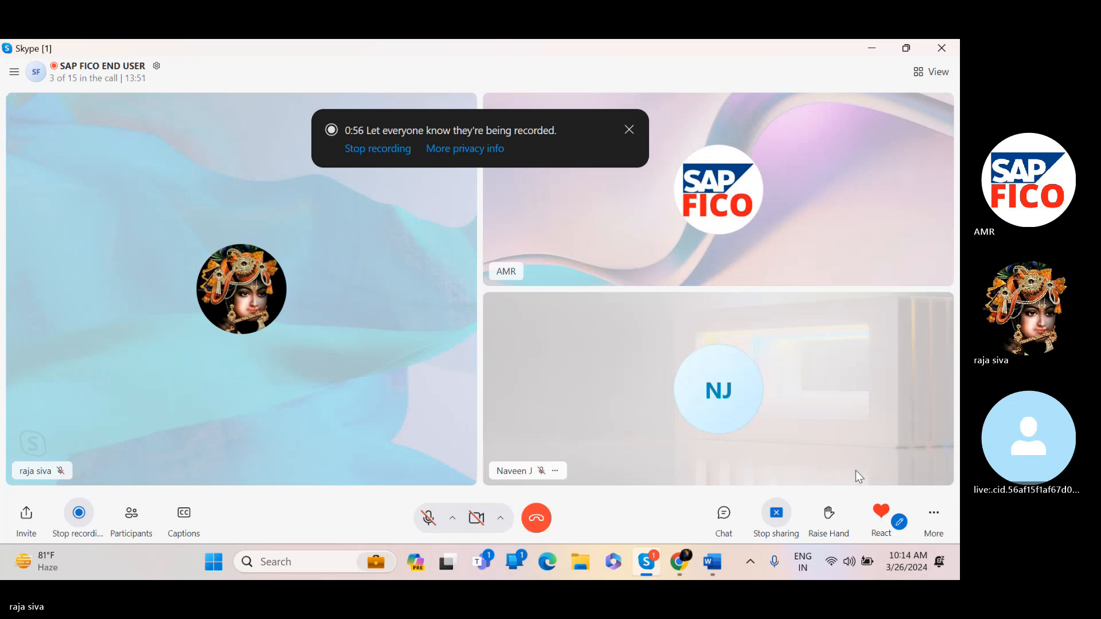
{"action": "left_click", "coordinate": [723, 513]}
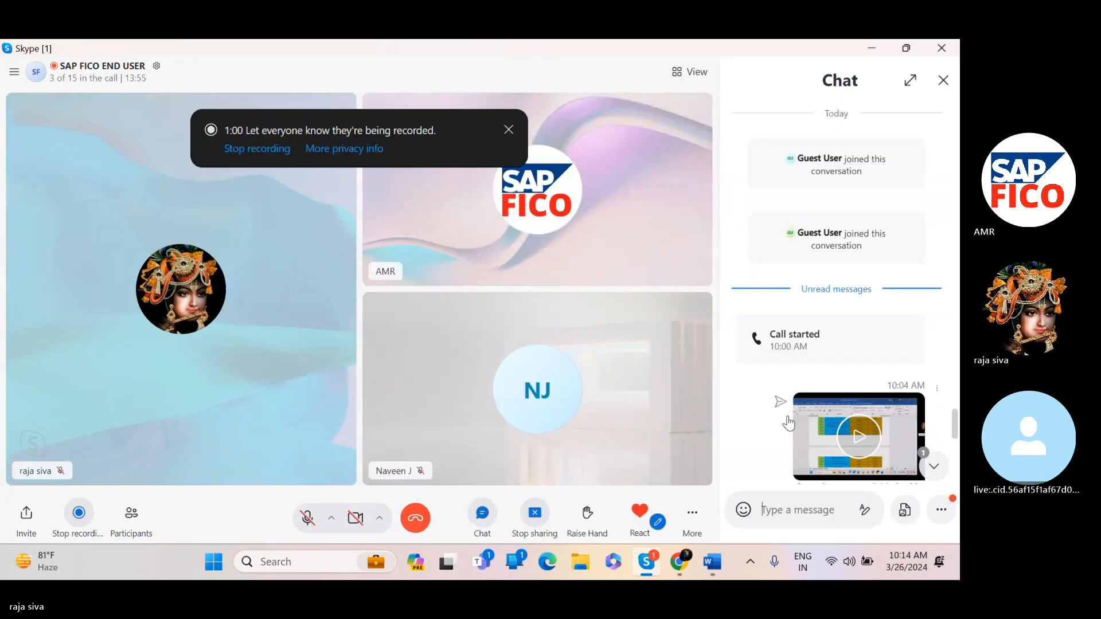
{"action": "scroll", "coordinate": [786, 415], "scroll_direction": "down", "scroll_amount": 5}
{"action": "scroll", "coordinate": [786, 415], "scroll_direction": "down", "scroll_amount": 4}
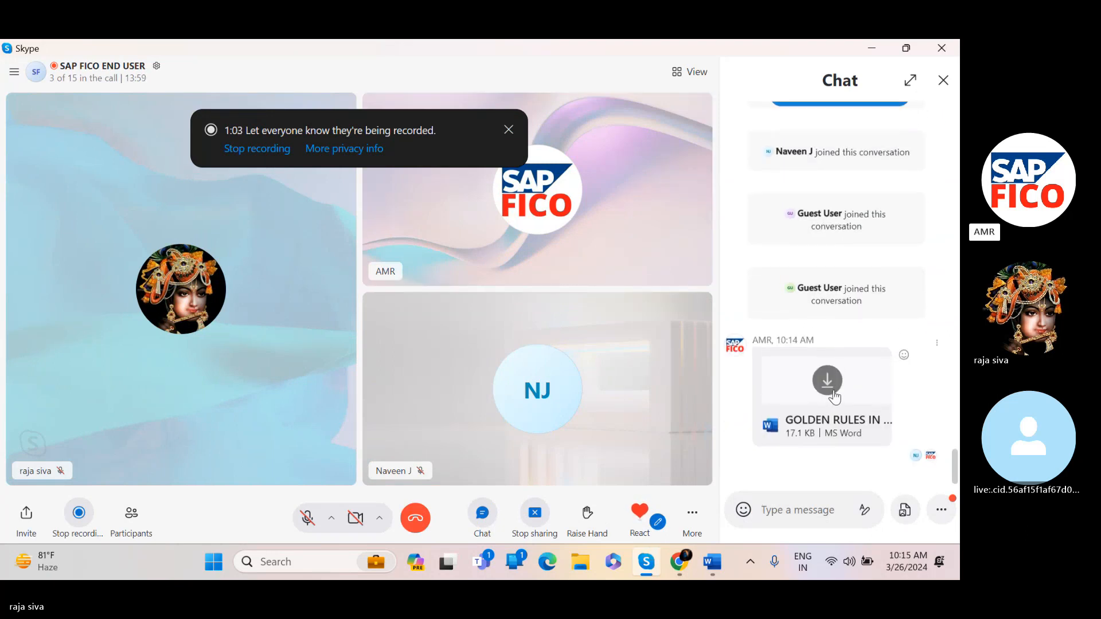
Download and open the shared GOLDEN RULES IN ACCOUNTING Word file from the chat
{"action": "left_click", "coordinate": [833, 393]}
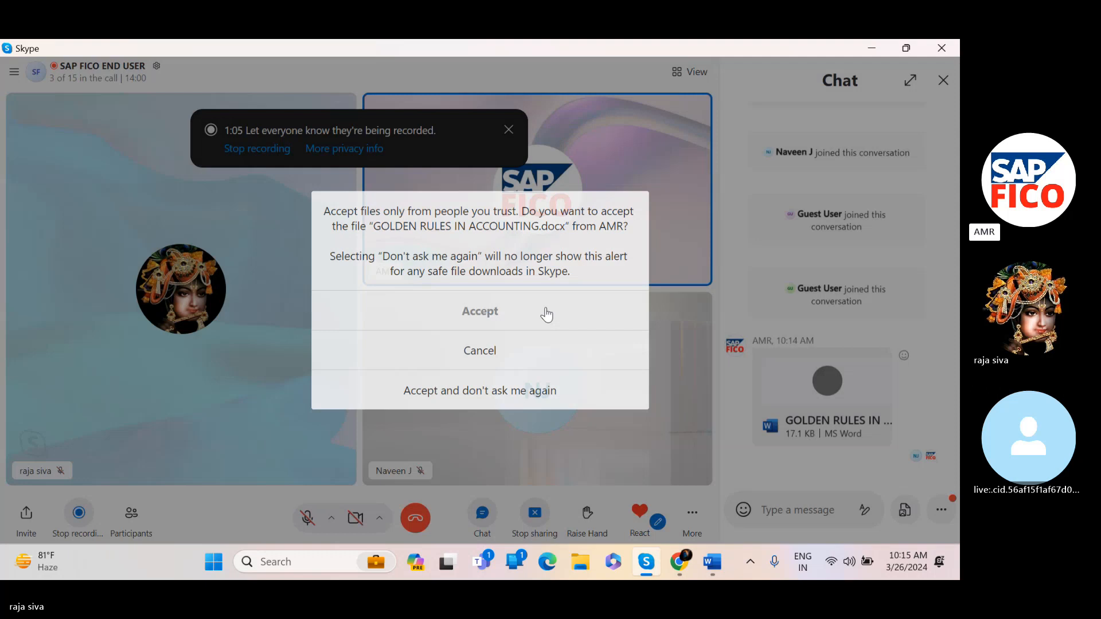
{"action": "left_click", "coordinate": [545, 314]}
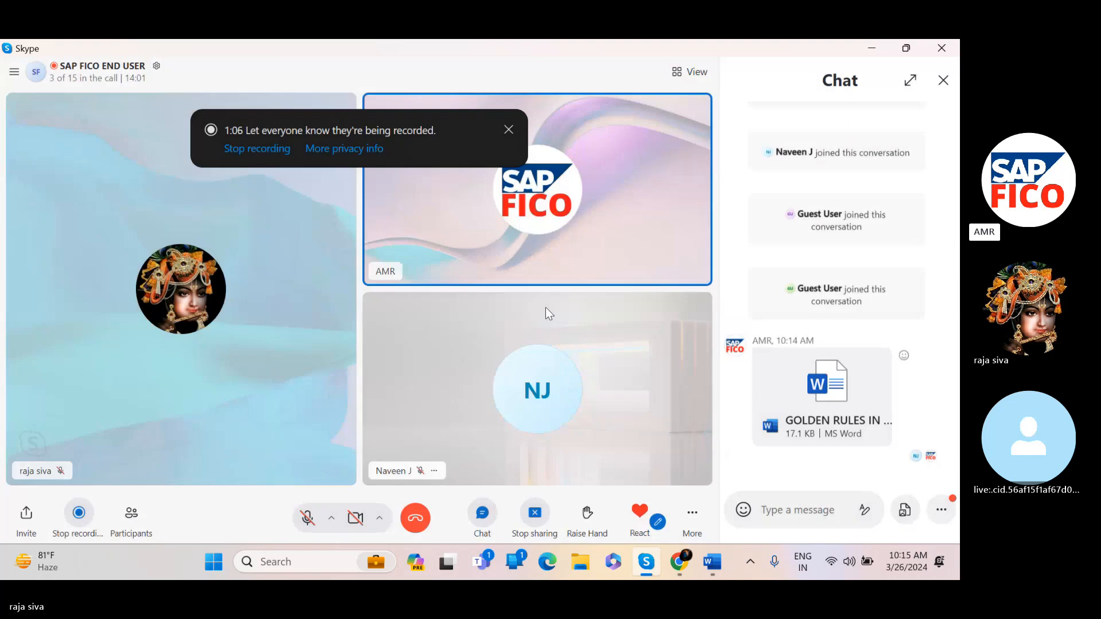
{"action": "left_click", "coordinate": [808, 409]}
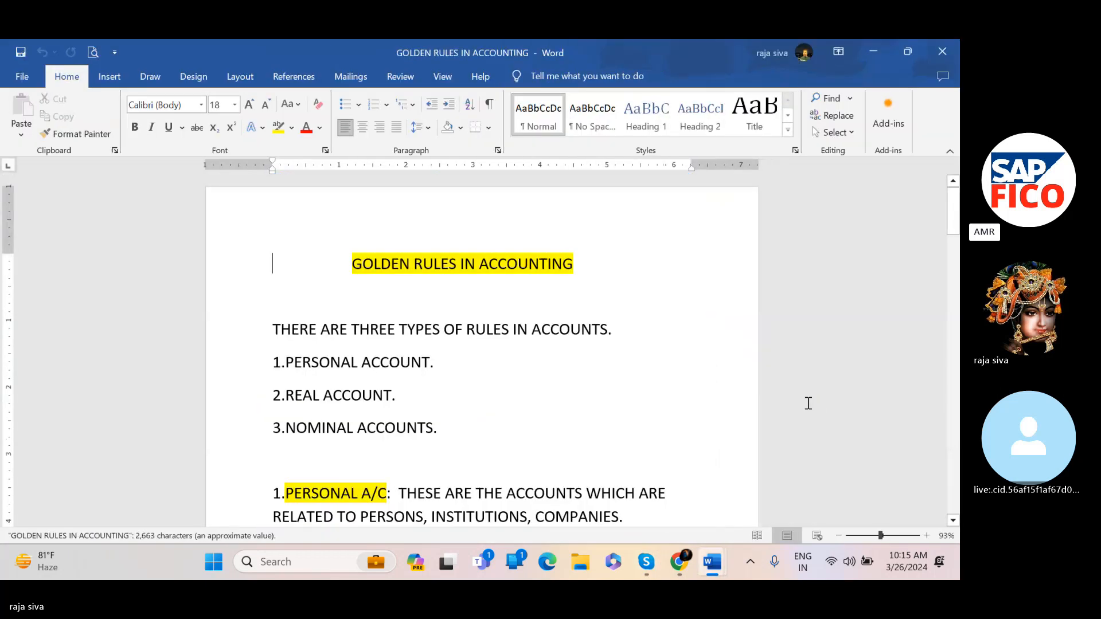
Select the entire GOLDEN RULES IN ACCOUNTING document text and copy it
{"action": "scroll", "coordinate": [609, 406], "scroll_direction": "down", "scroll_amount": 1}
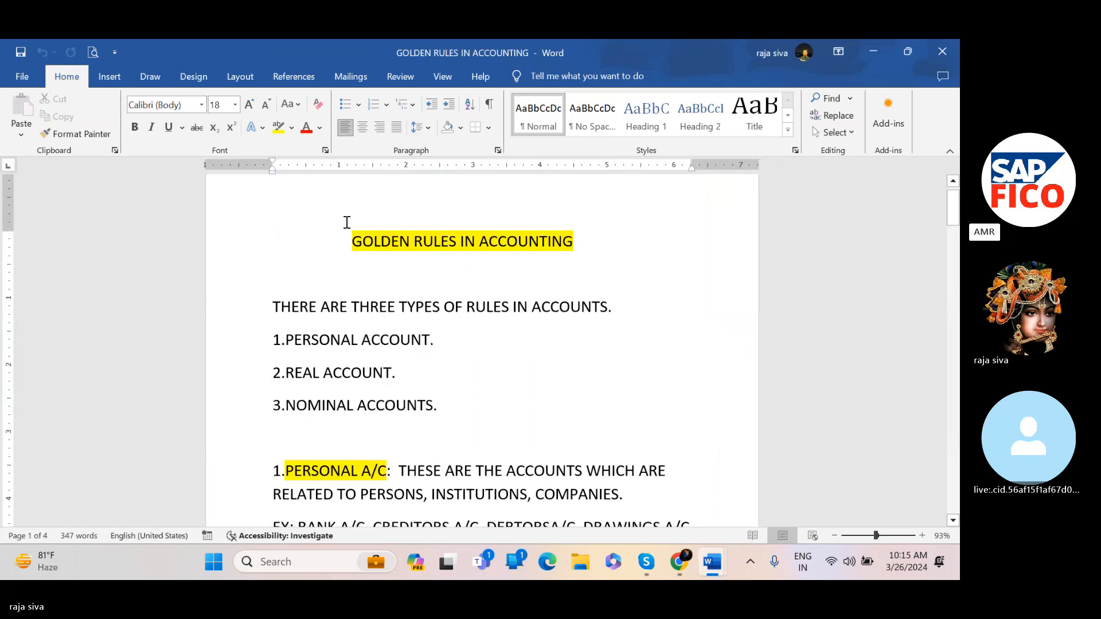
{"action": "left_click_drag", "start_coordinate": [347, 224], "coordinate": [564, 349]}
{"action": "key", "text": "ctrl+c"}
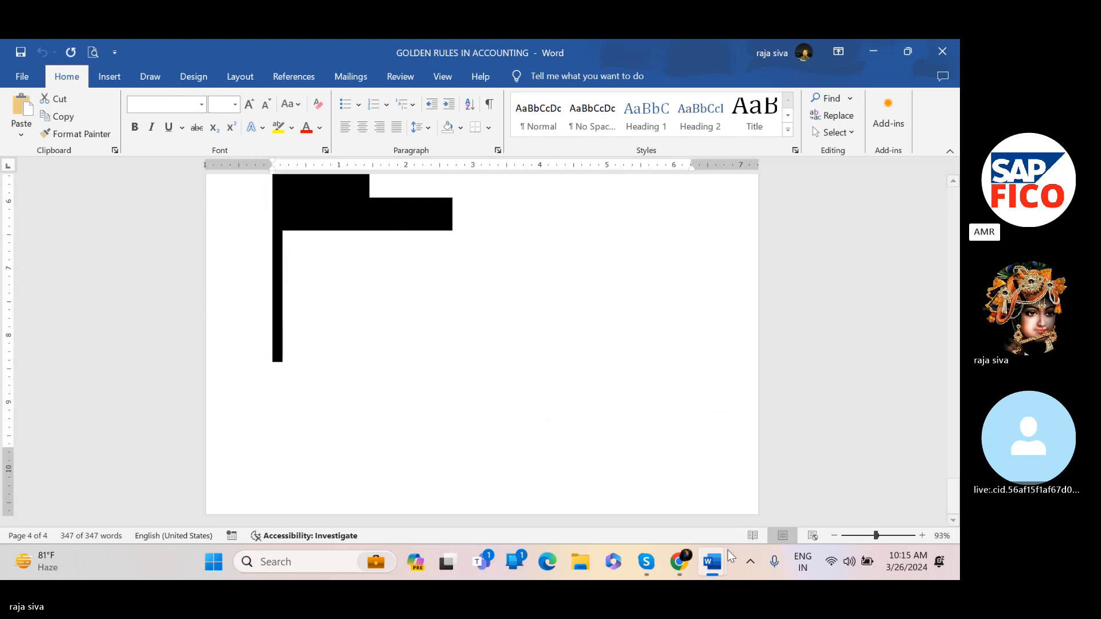
Paste the copied golden rules text at the end of the SAP FICO ENDUSER document, below the account groups table
{"action": "mouse_move", "coordinate": [721, 565]}
{"action": "left_click", "coordinate": [697, 510]}
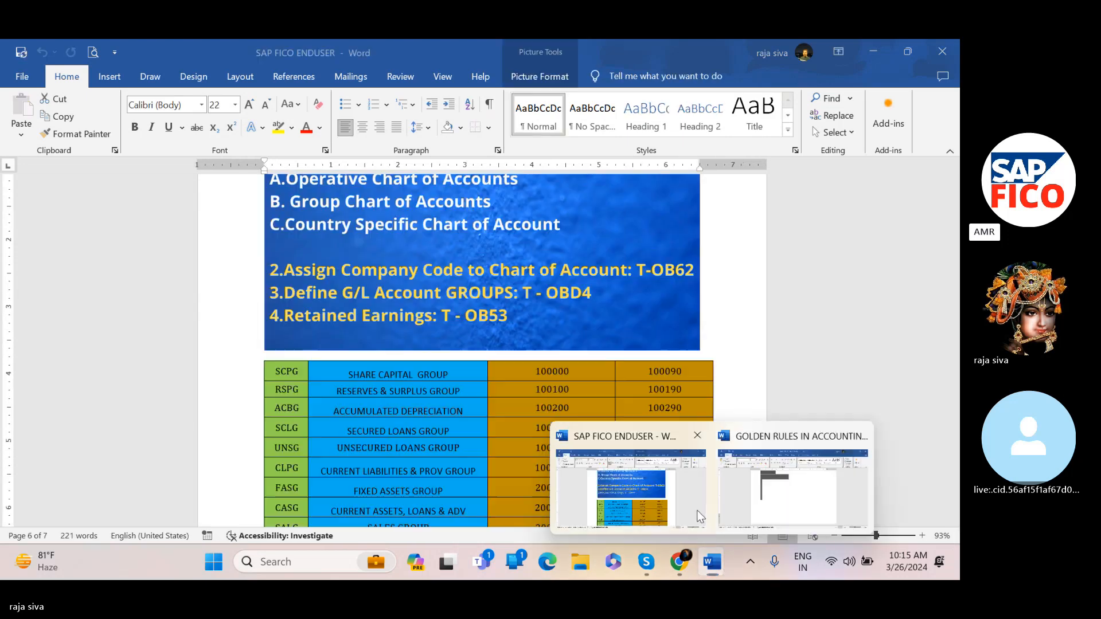
{"action": "scroll", "coordinate": [735, 503], "scroll_direction": "down", "scroll_amount": 10}
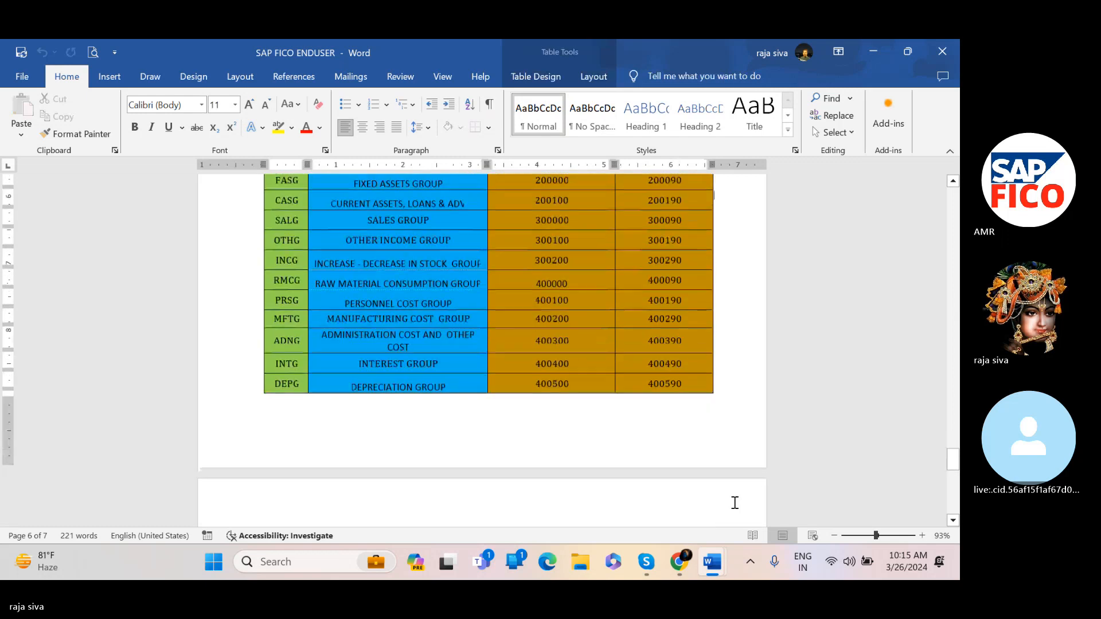
{"action": "scroll", "coordinate": [735, 475], "scroll_direction": "down", "scroll_amount": 5}
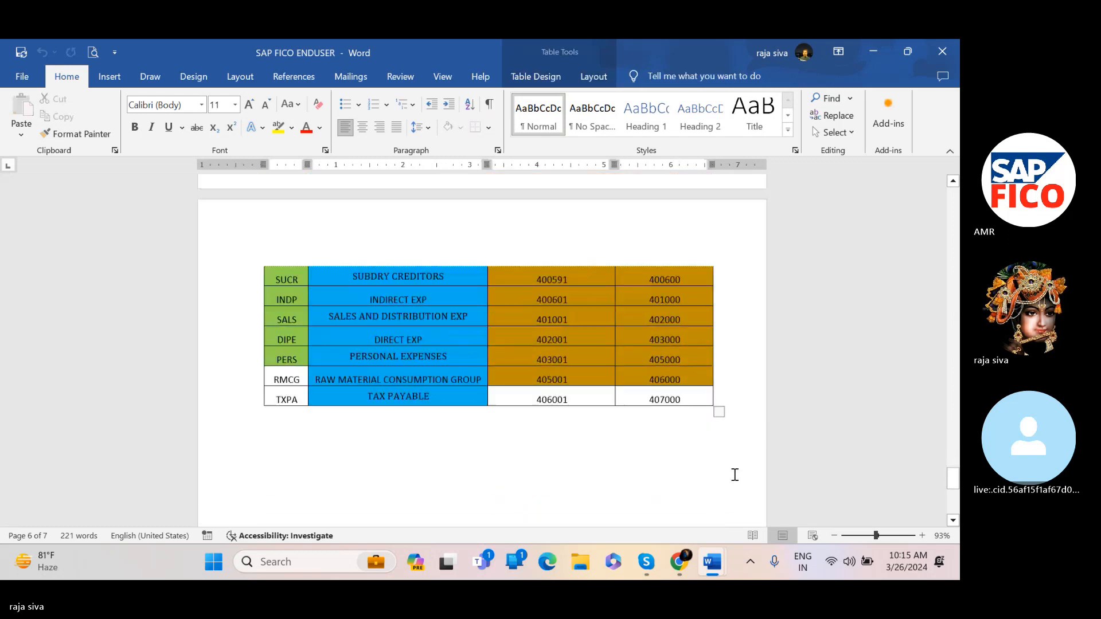
{"action": "left_click", "coordinate": [747, 363]}
{"action": "key", "text": "Return"}
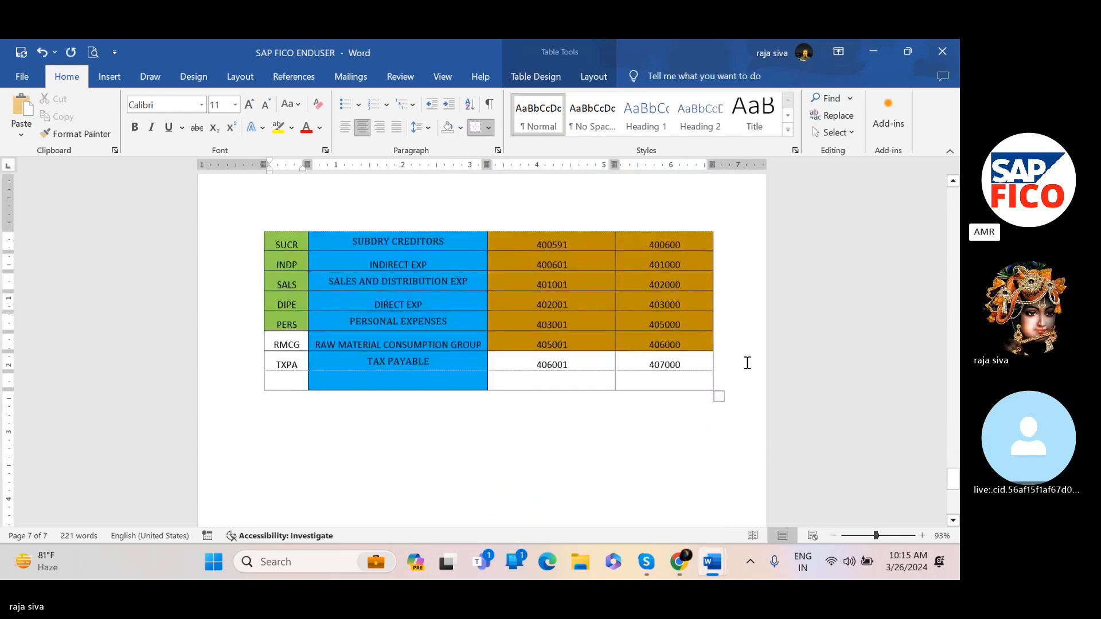
{"action": "left_click", "coordinate": [745, 398]}
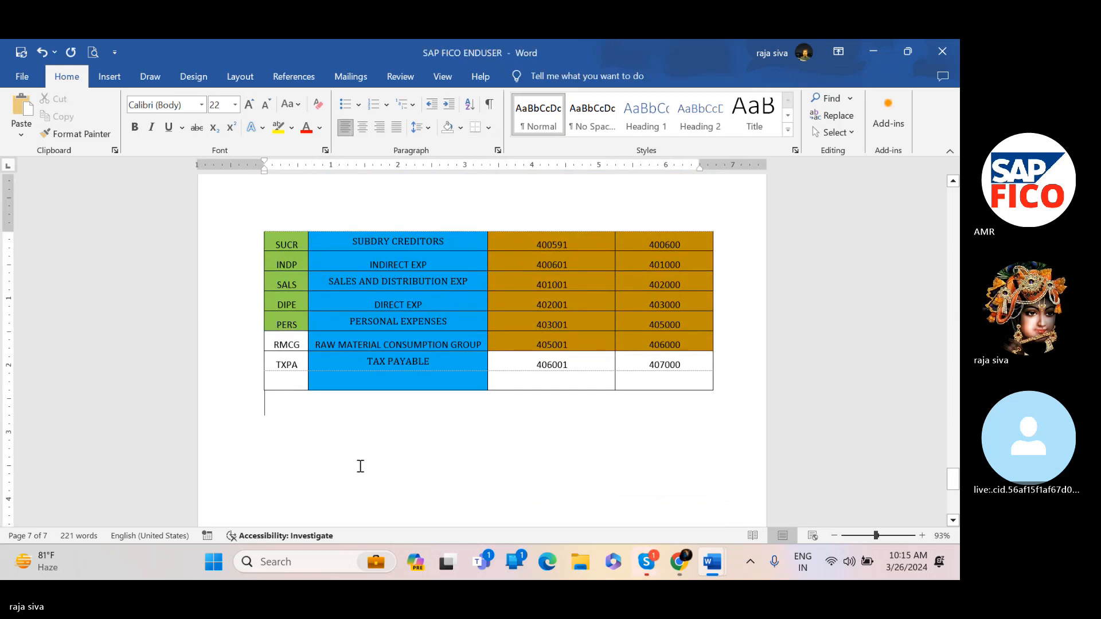
{"action": "key", "text": "ctrl+v"}
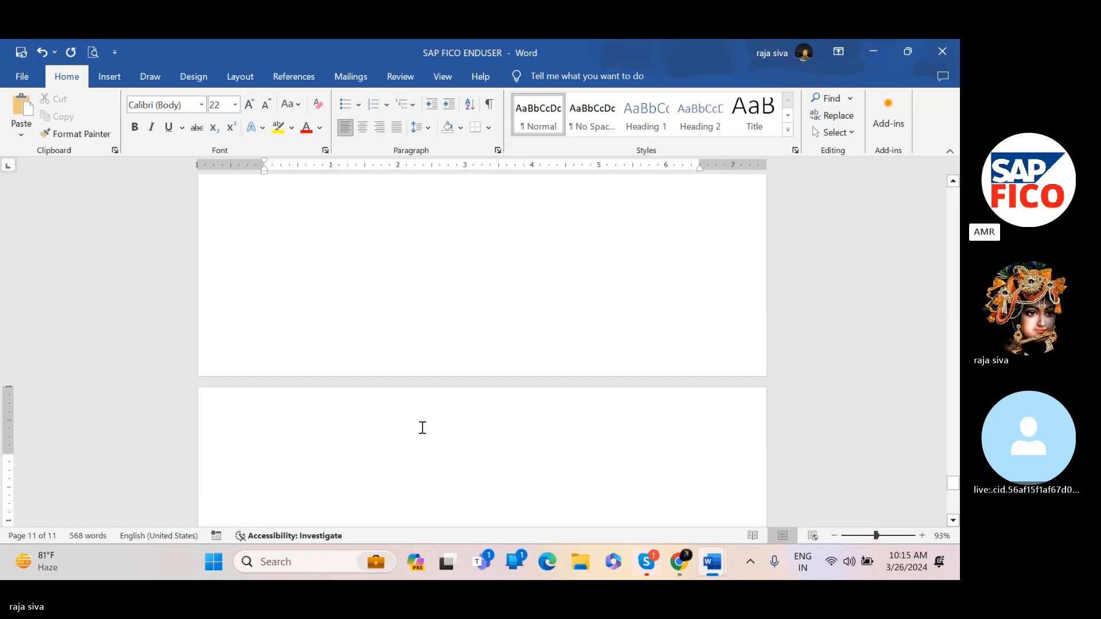
{"action": "scroll", "coordinate": [421, 427], "scroll_direction": "up", "scroll_amount": 5}
{"action": "scroll", "coordinate": [421, 427], "scroll_direction": "up", "scroll_amount": 10}
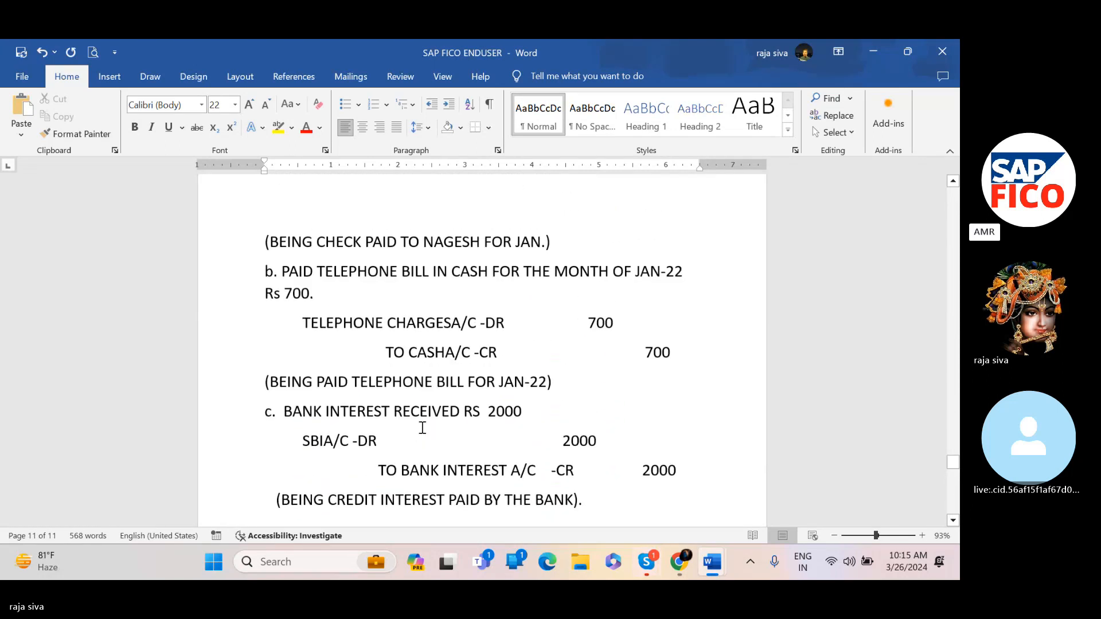
{"action": "scroll", "coordinate": [422, 428], "scroll_direction": "up", "scroll_amount": 4}
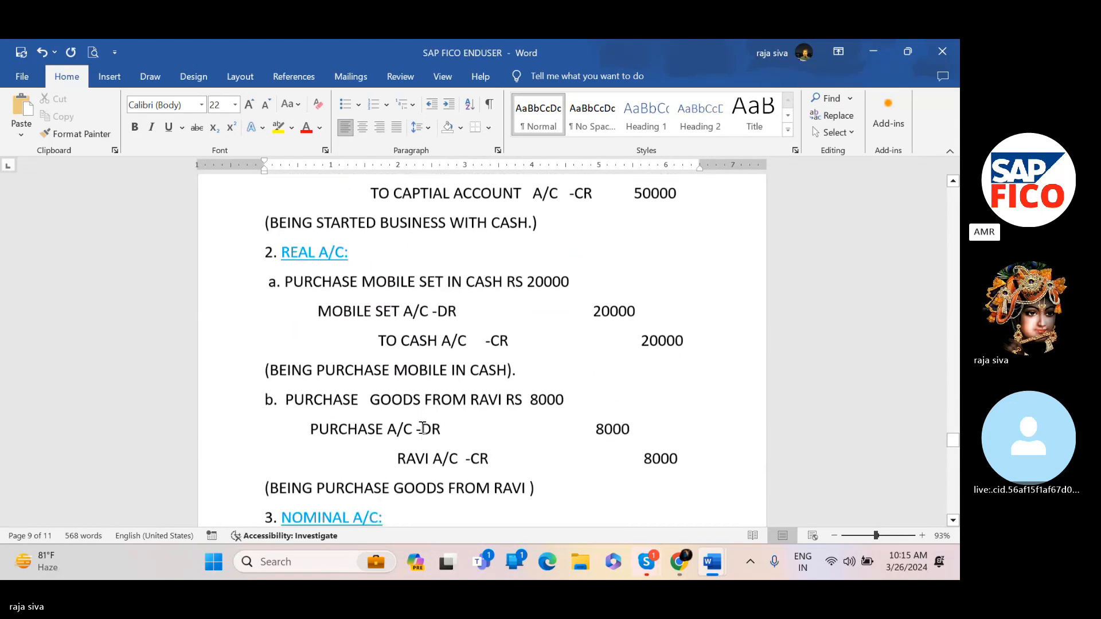
{"action": "scroll", "coordinate": [422, 428], "scroll_direction": "up", "scroll_amount": 1}
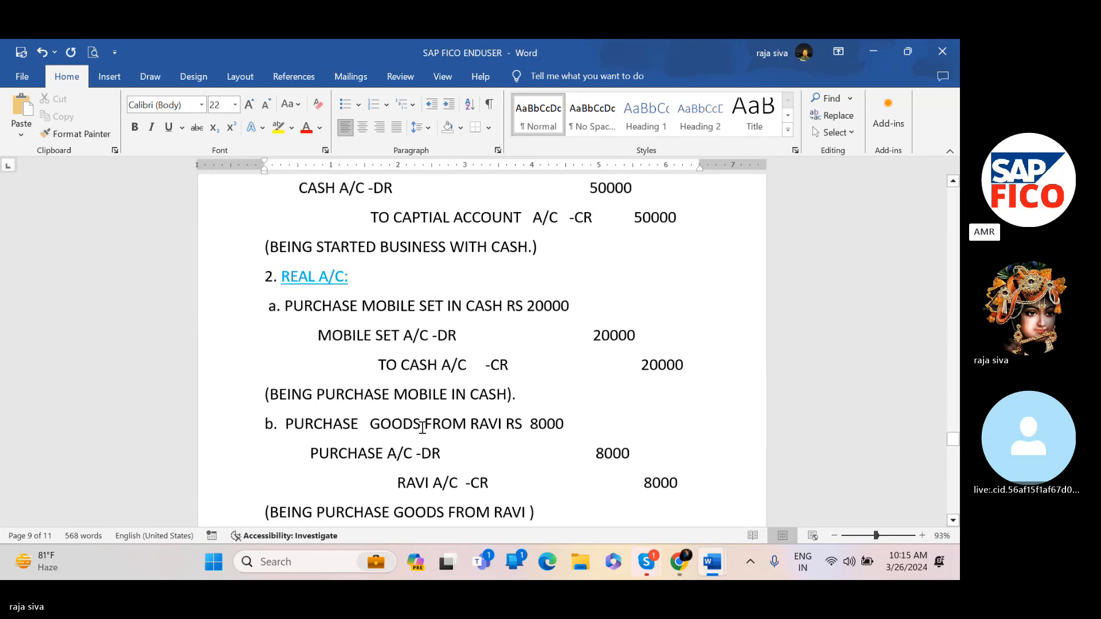
Download the shared Journal Entries Word file in the Skype chat, accepting the file, and open it
{"action": "left_click", "coordinate": [648, 559]}
{"action": "left_click", "coordinate": [644, 502]}
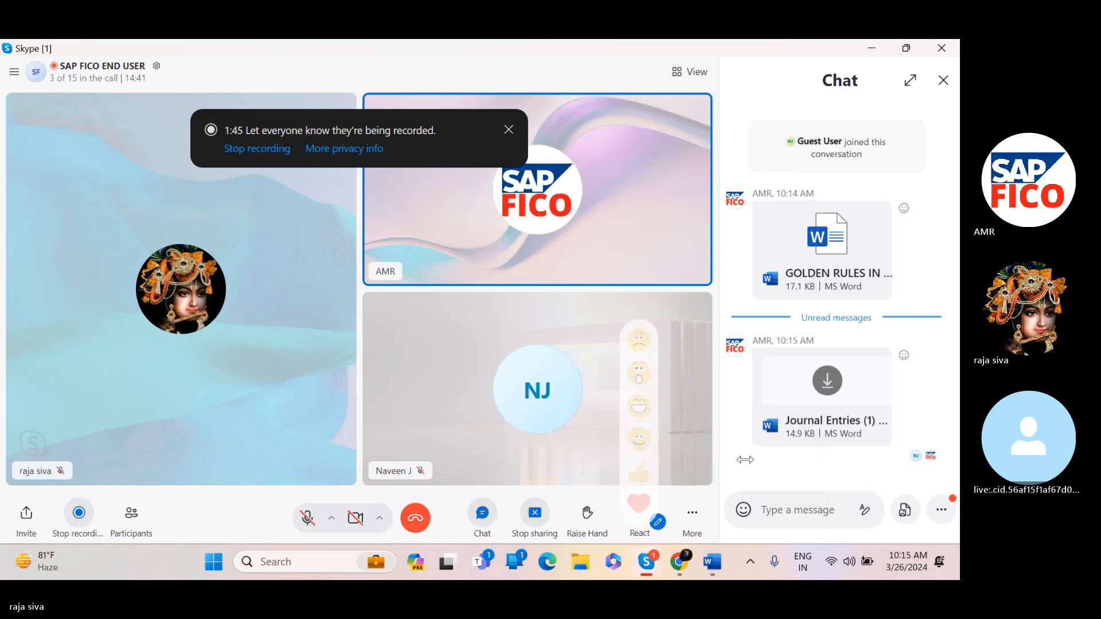
{"action": "left_click", "coordinate": [805, 390]}
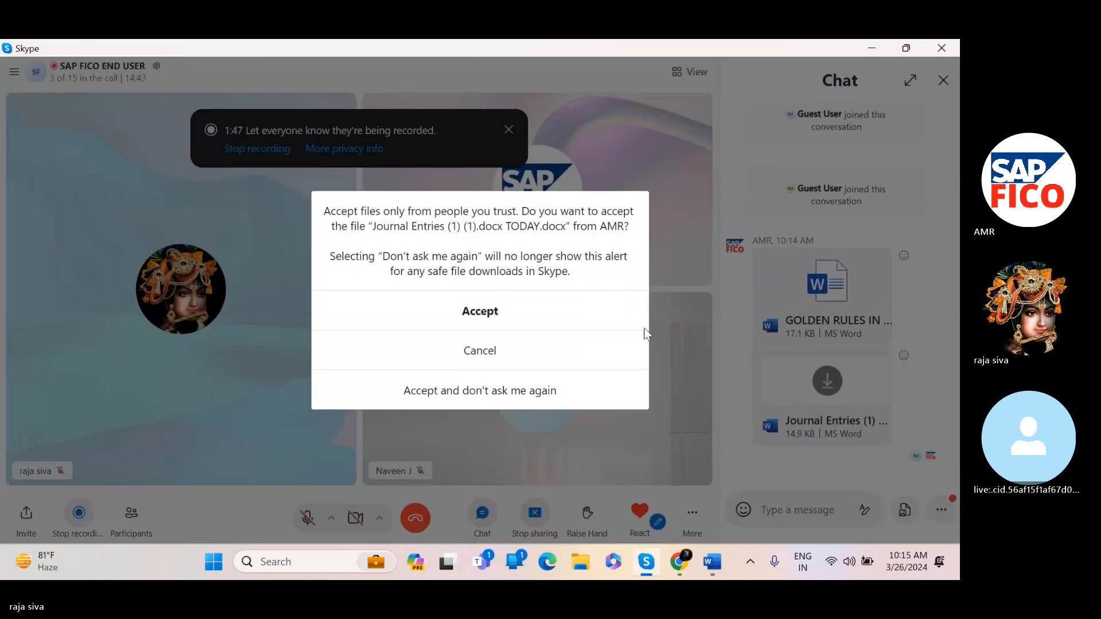
{"action": "left_click", "coordinate": [520, 329]}
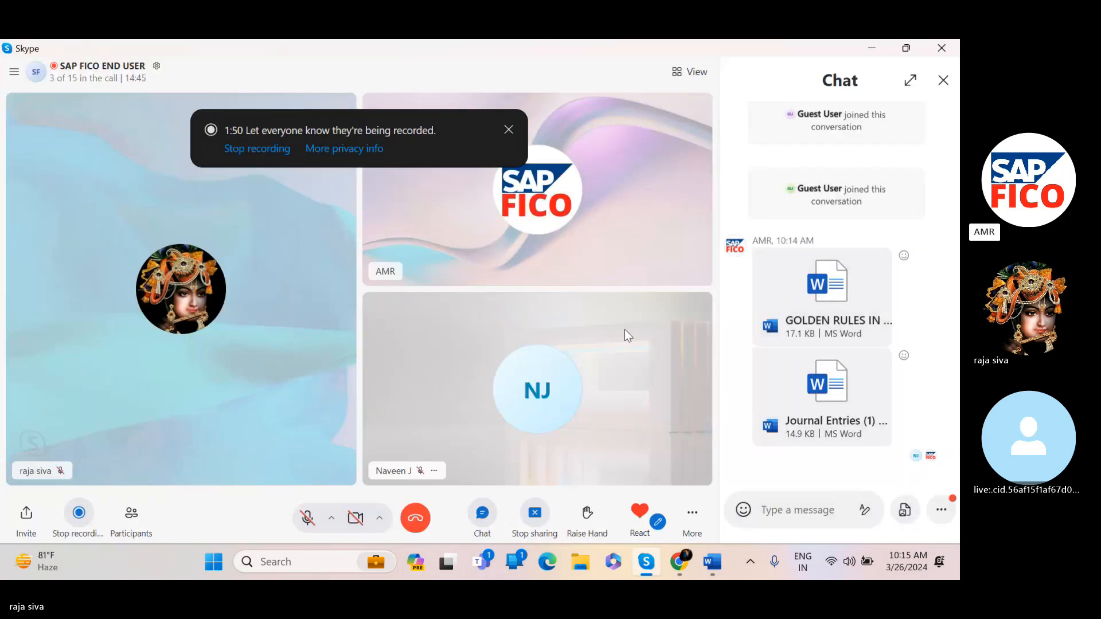
{"action": "left_click", "coordinate": [822, 392]}
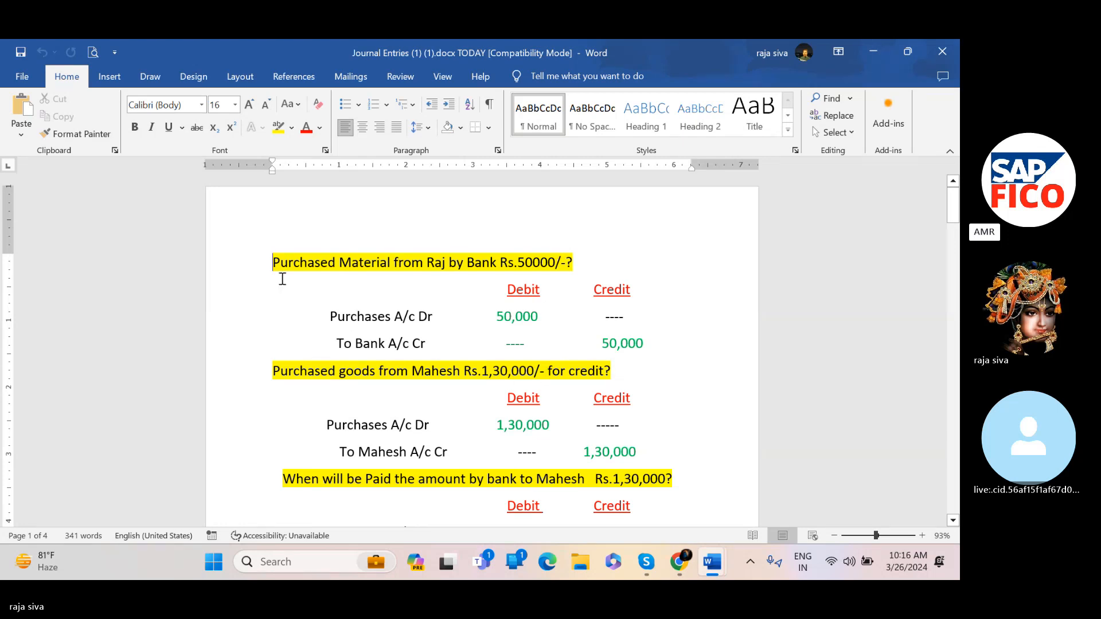
Read through the Journal Entries document's purchase, payment and office expense entries
{"action": "scroll", "coordinate": [282, 279], "scroll_direction": "down", "scroll_amount": 1}
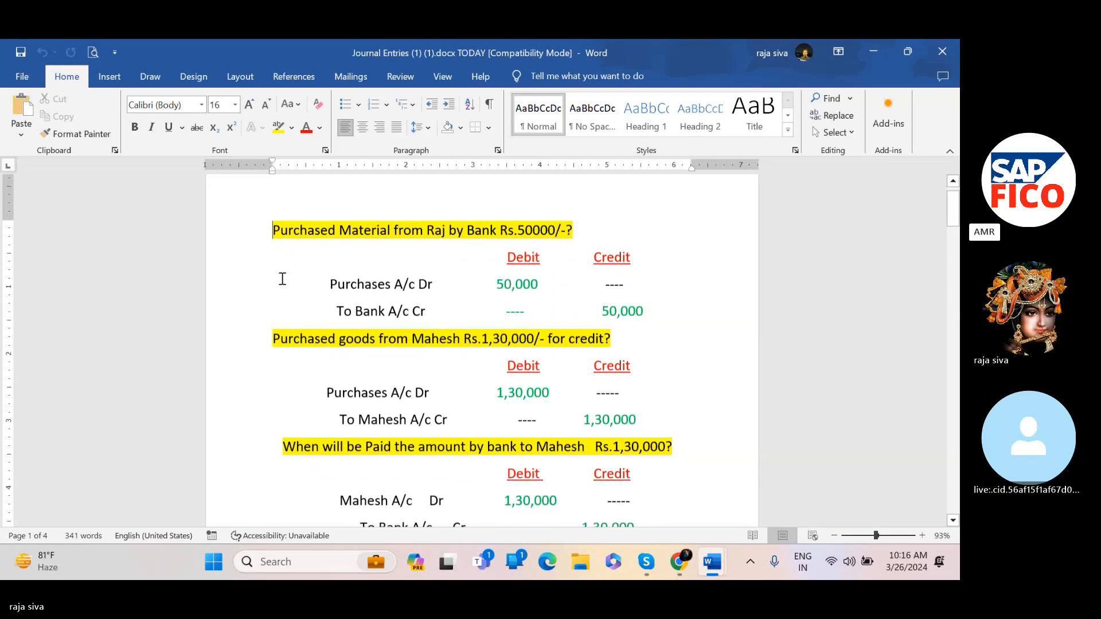
{"action": "scroll", "coordinate": [337, 231], "scroll_direction": "up", "scroll_amount": 1}
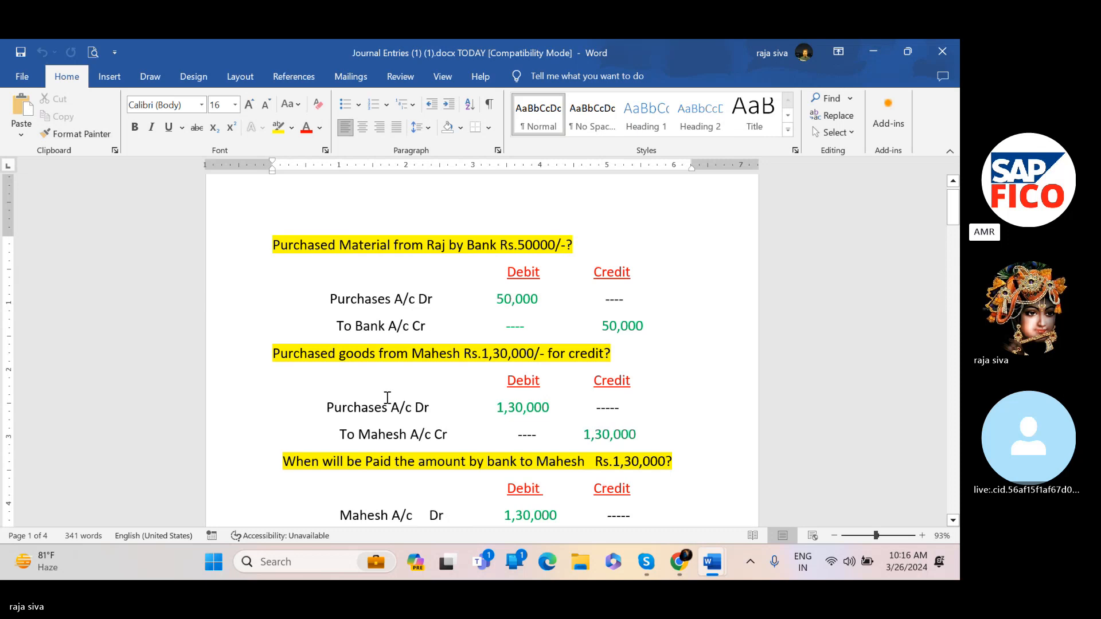
{"action": "scroll", "coordinate": [349, 396], "scroll_direction": "down", "scroll_amount": 1}
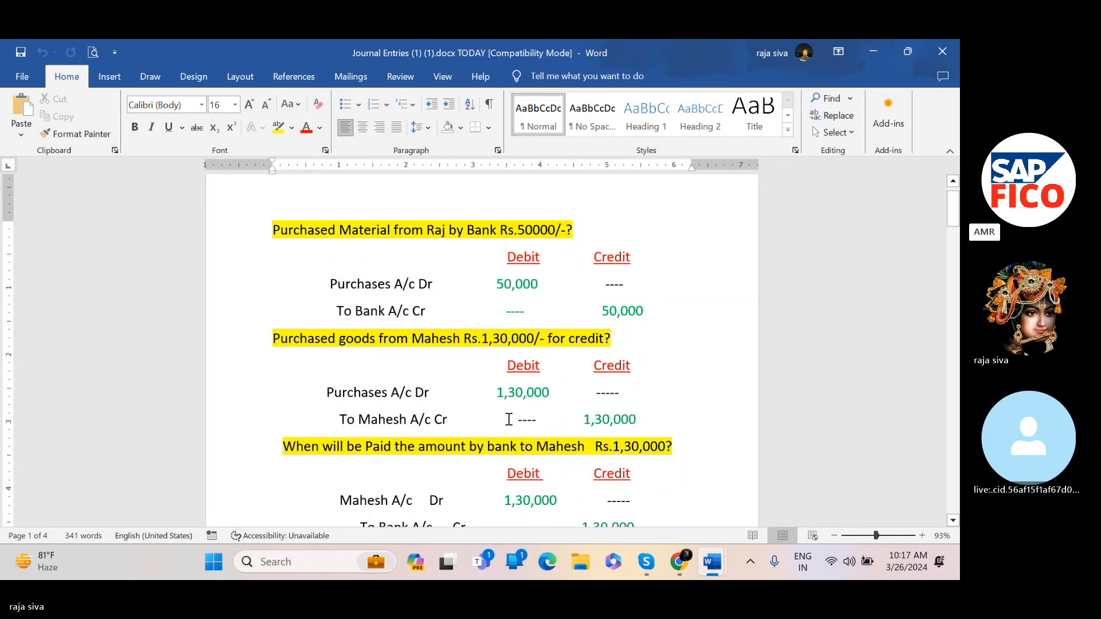
{"action": "scroll", "coordinate": [509, 419], "scroll_direction": "down", "scroll_amount": 2}
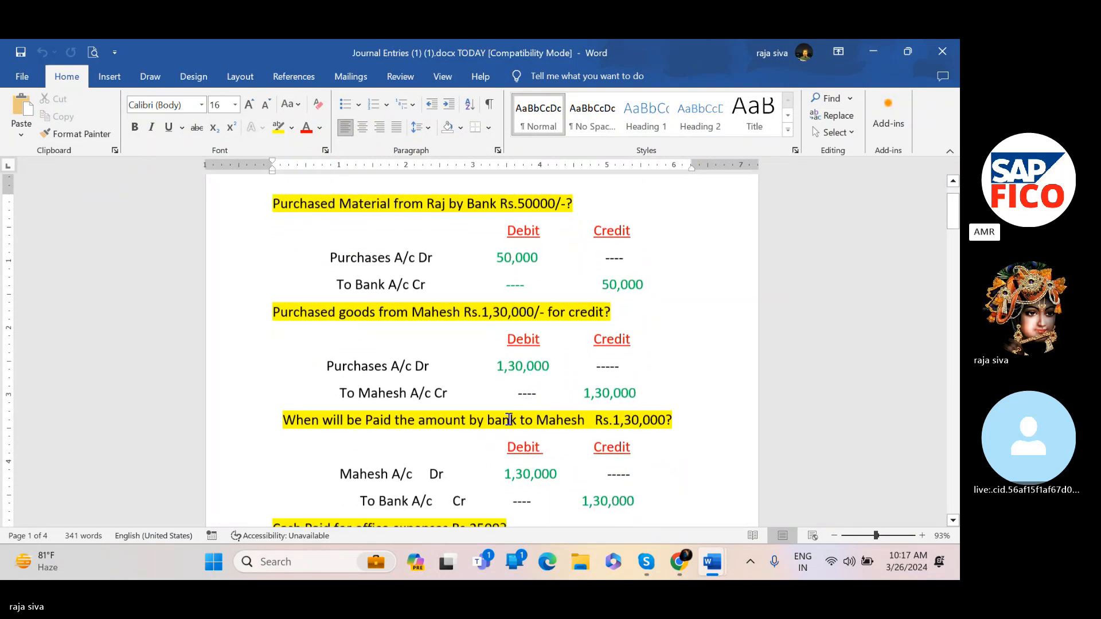
{"action": "scroll", "coordinate": [509, 419], "scroll_direction": "down", "scroll_amount": 1}
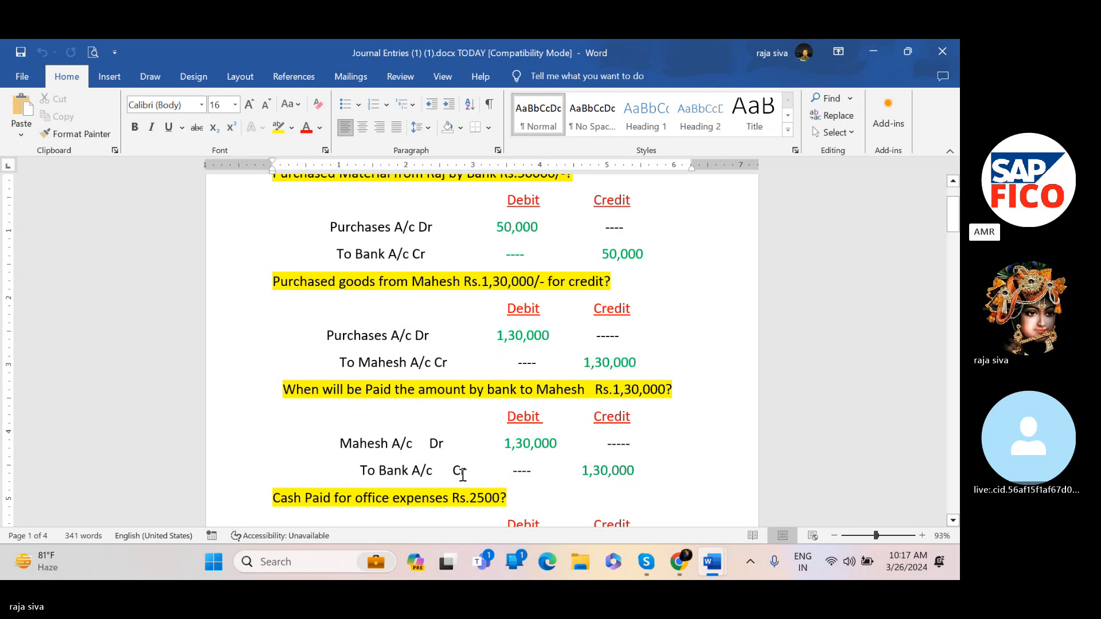
{"action": "scroll", "coordinate": [463, 473], "scroll_direction": "down", "scroll_amount": 3}
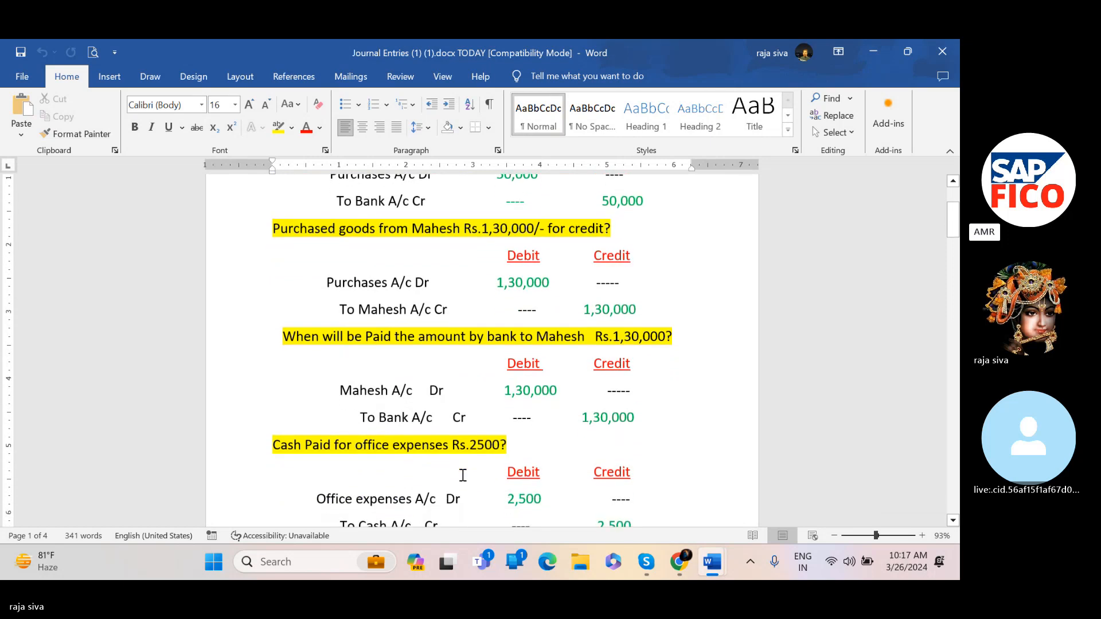
Read through the Journal Entries document's furniture, salaries payable and office rent entries
{"action": "scroll", "coordinate": [463, 475], "scroll_direction": "down", "scroll_amount": 3}
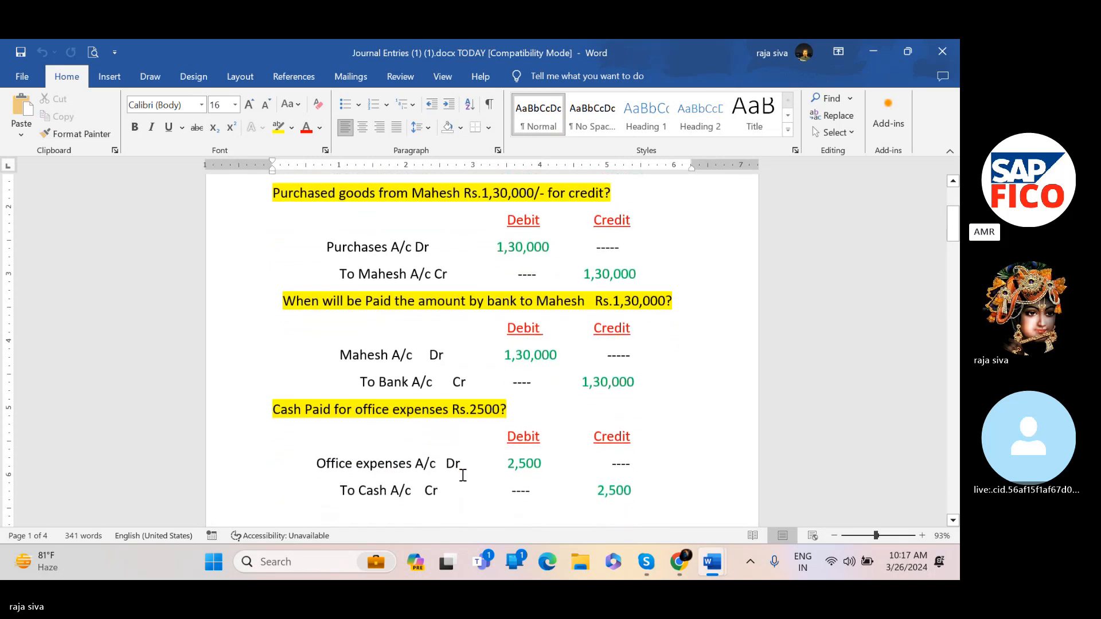
{"action": "scroll", "coordinate": [462, 474], "scroll_direction": "down", "scroll_amount": 1}
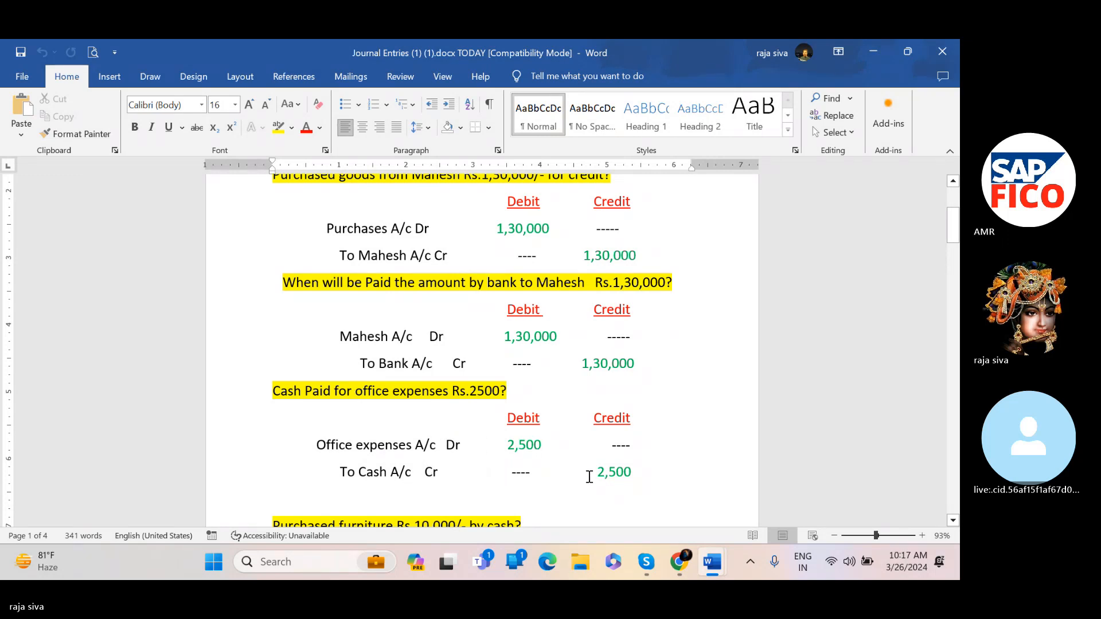
{"action": "scroll", "coordinate": [589, 476], "scroll_direction": "down", "scroll_amount": 4}
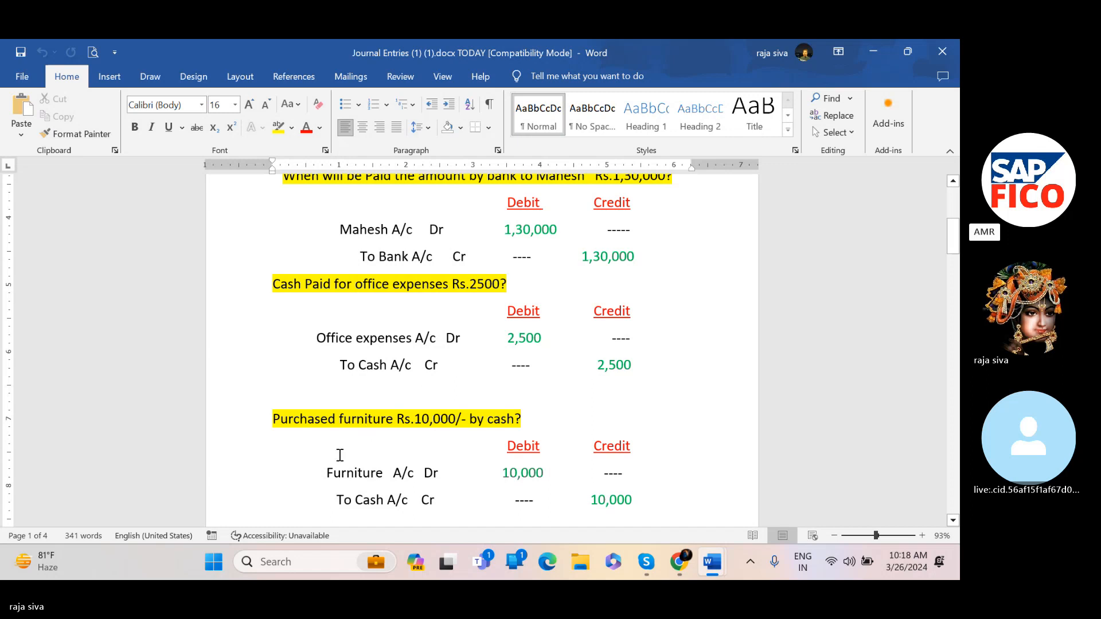
{"action": "scroll", "coordinate": [304, 434], "scroll_direction": "down", "scroll_amount": 1}
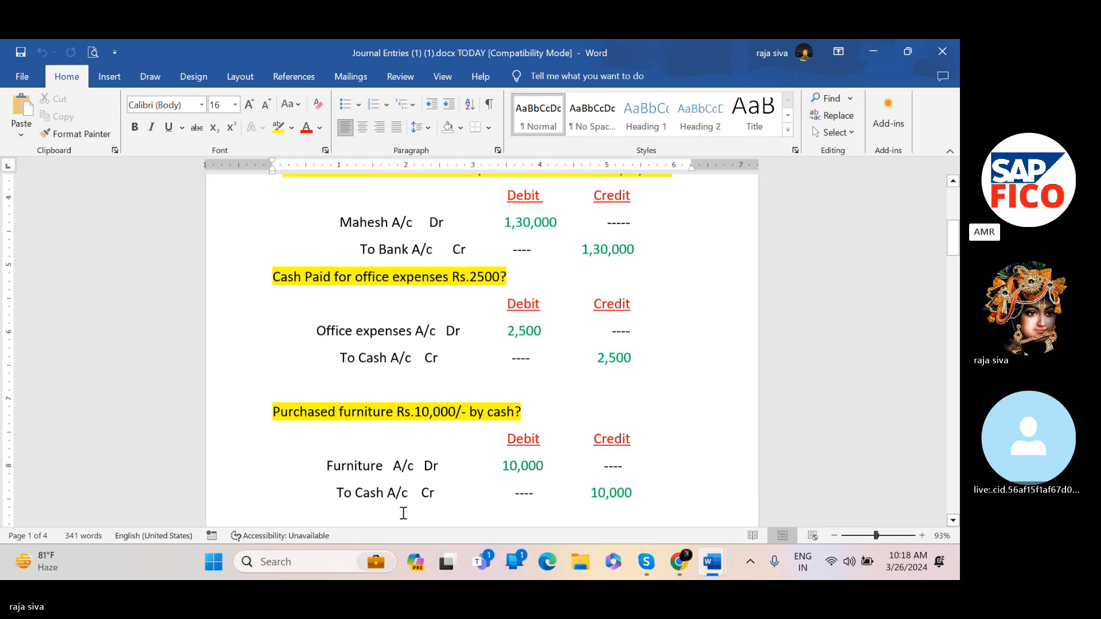
{"action": "scroll", "coordinate": [403, 512], "scroll_direction": "down", "scroll_amount": 2}
{"action": "scroll", "coordinate": [403, 511], "scroll_direction": "down", "scroll_amount": 5}
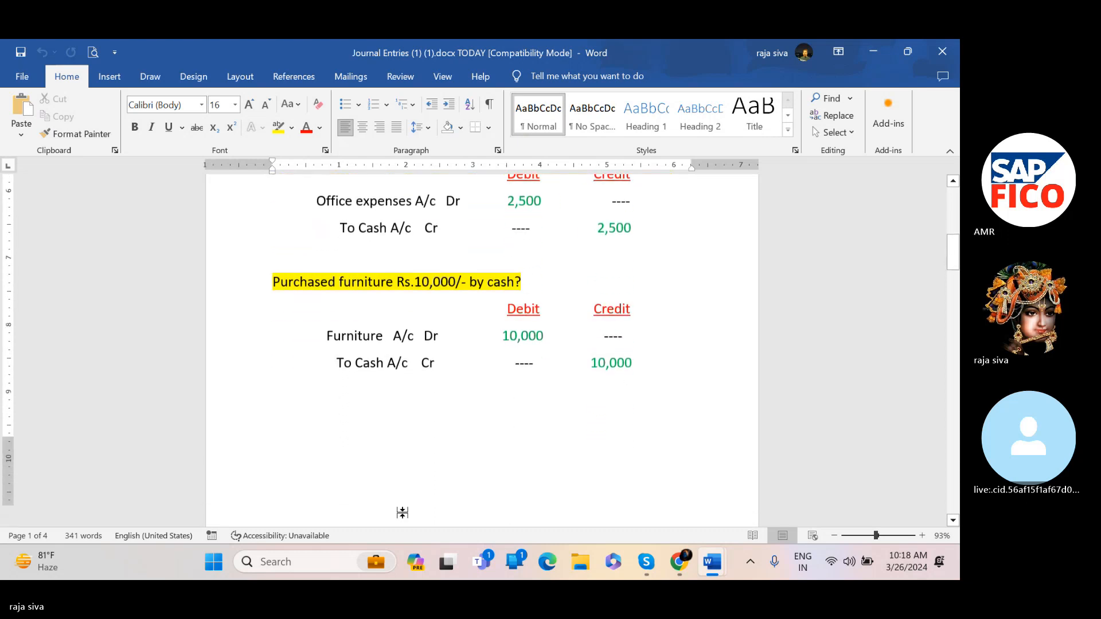
{"action": "scroll", "coordinate": [403, 512], "scroll_direction": "down", "scroll_amount": 3}
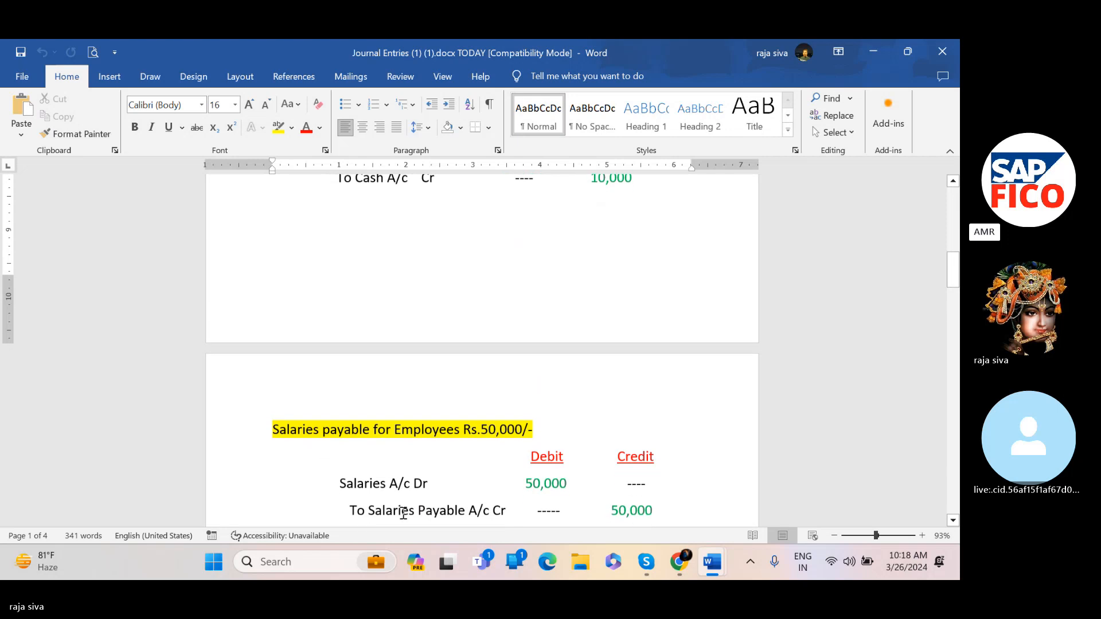
{"action": "scroll", "coordinate": [403, 512], "scroll_direction": "down", "scroll_amount": 1}
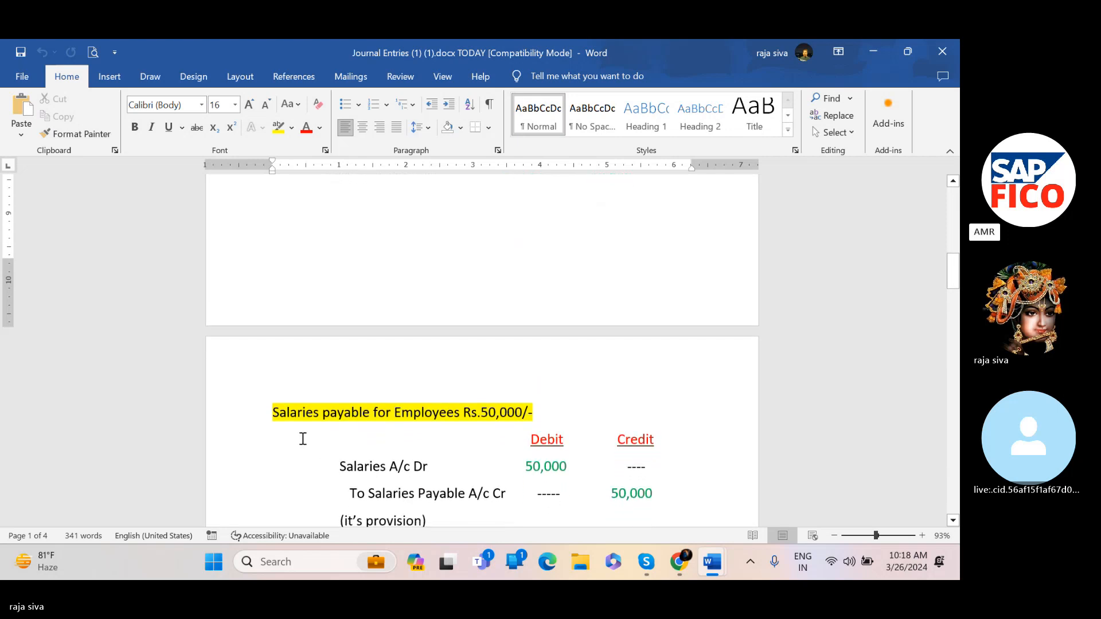
{"action": "scroll", "coordinate": [301, 438], "scroll_direction": "down", "scroll_amount": 2}
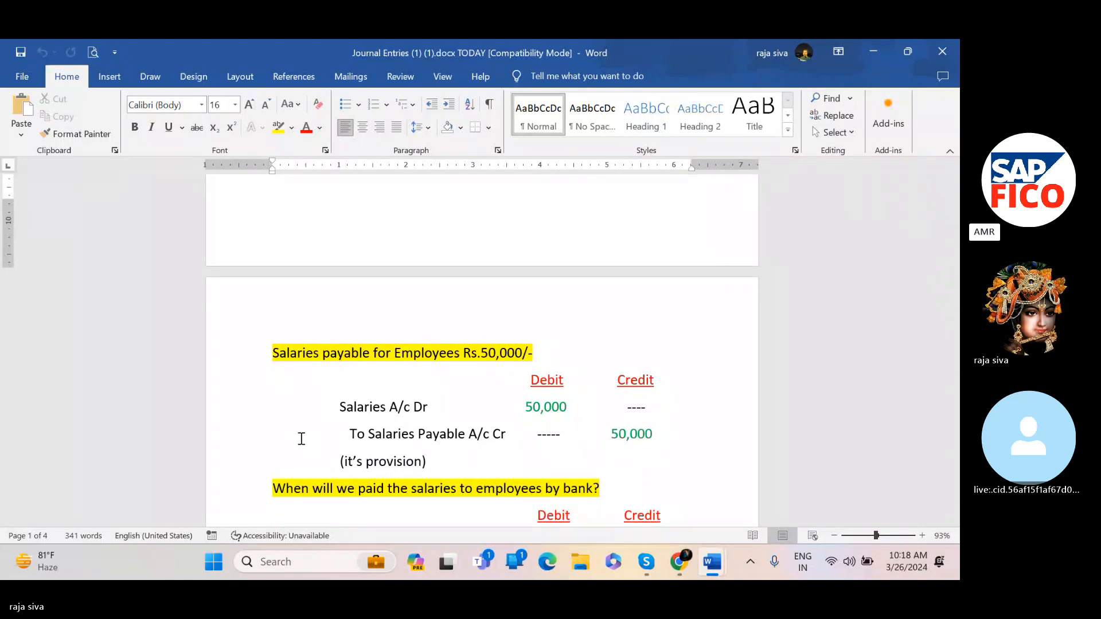
{"action": "scroll", "coordinate": [301, 438], "scroll_direction": "down", "scroll_amount": 1}
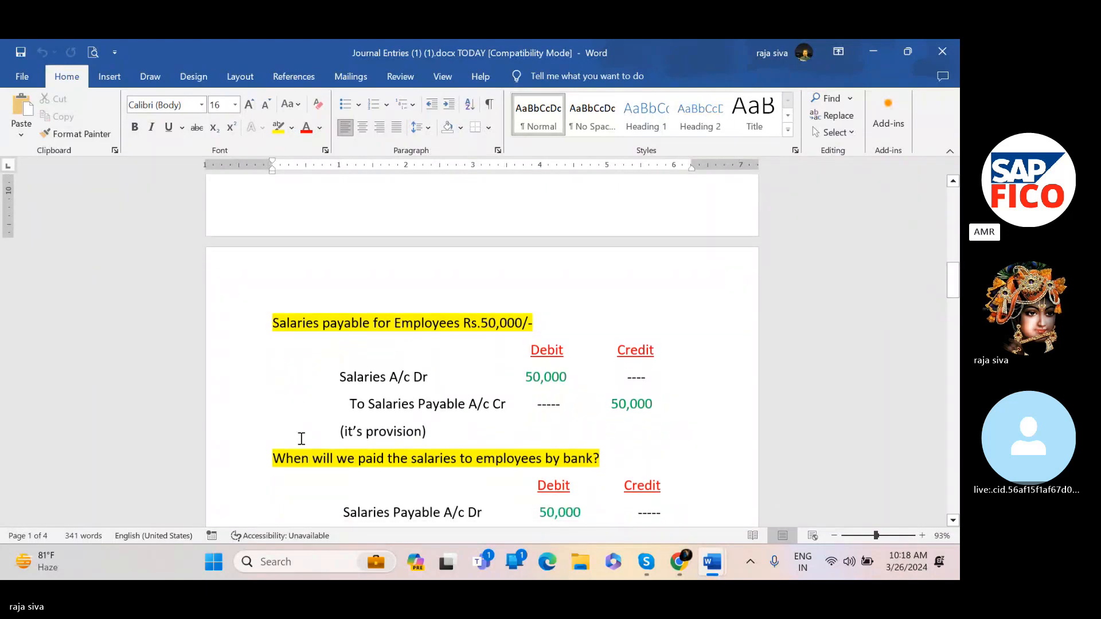
{"action": "scroll", "coordinate": [301, 439], "scroll_direction": "down", "scroll_amount": 2}
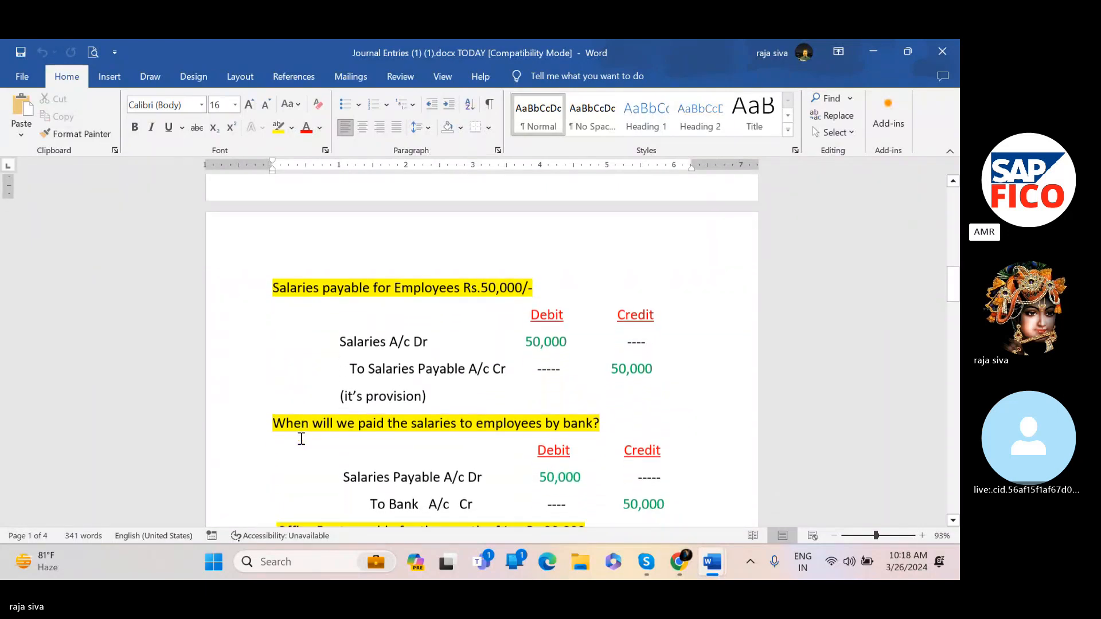
{"action": "scroll", "coordinate": [301, 439], "scroll_direction": "down", "scroll_amount": 1}
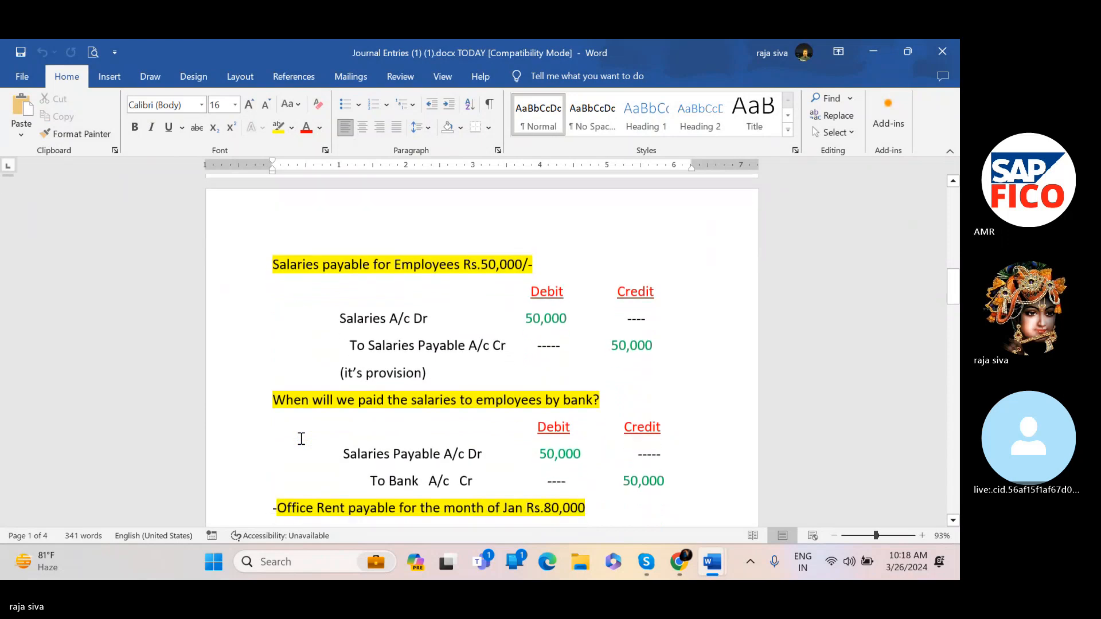
{"action": "scroll", "coordinate": [301, 439], "scroll_direction": "down", "scroll_amount": 2}
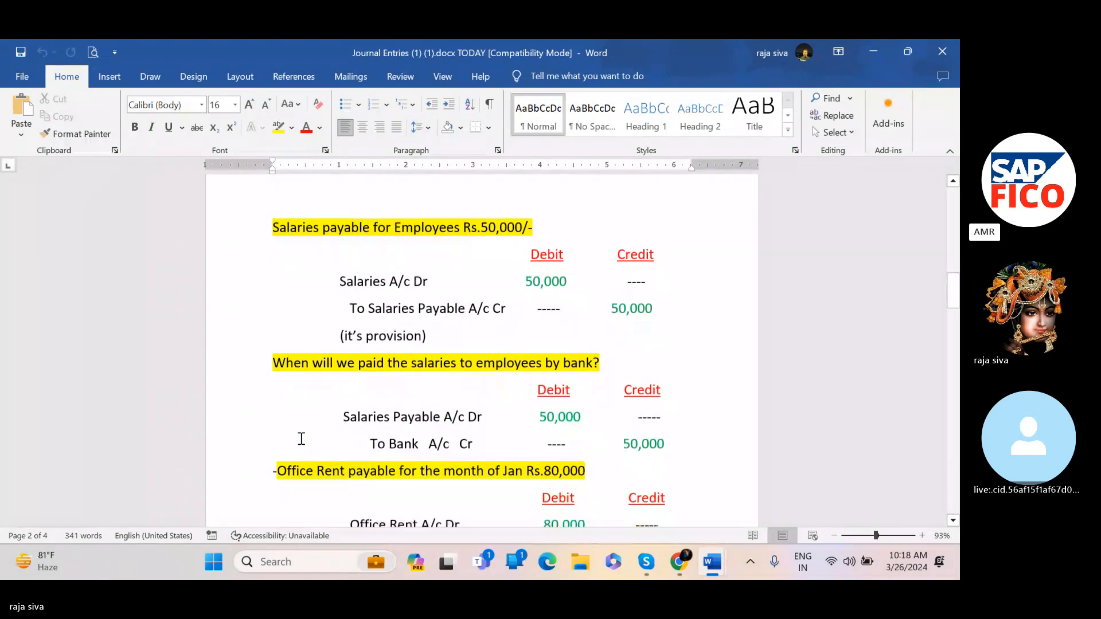
{"action": "scroll", "coordinate": [301, 439], "scroll_direction": "down", "scroll_amount": 3}
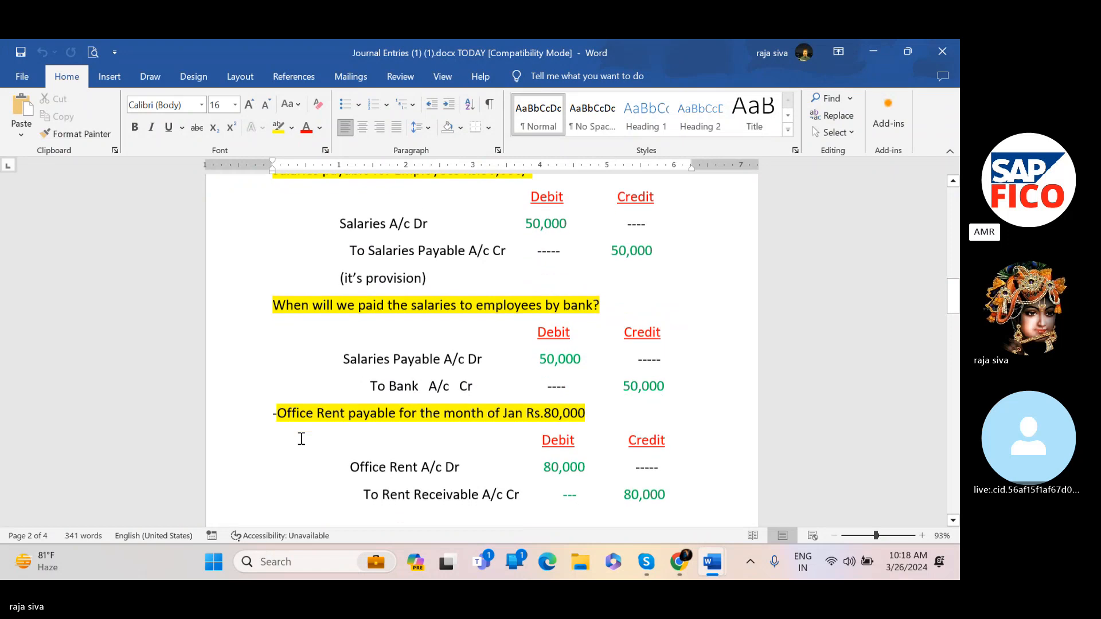
{"action": "scroll", "coordinate": [301, 439], "scroll_direction": "down", "scroll_amount": 3}
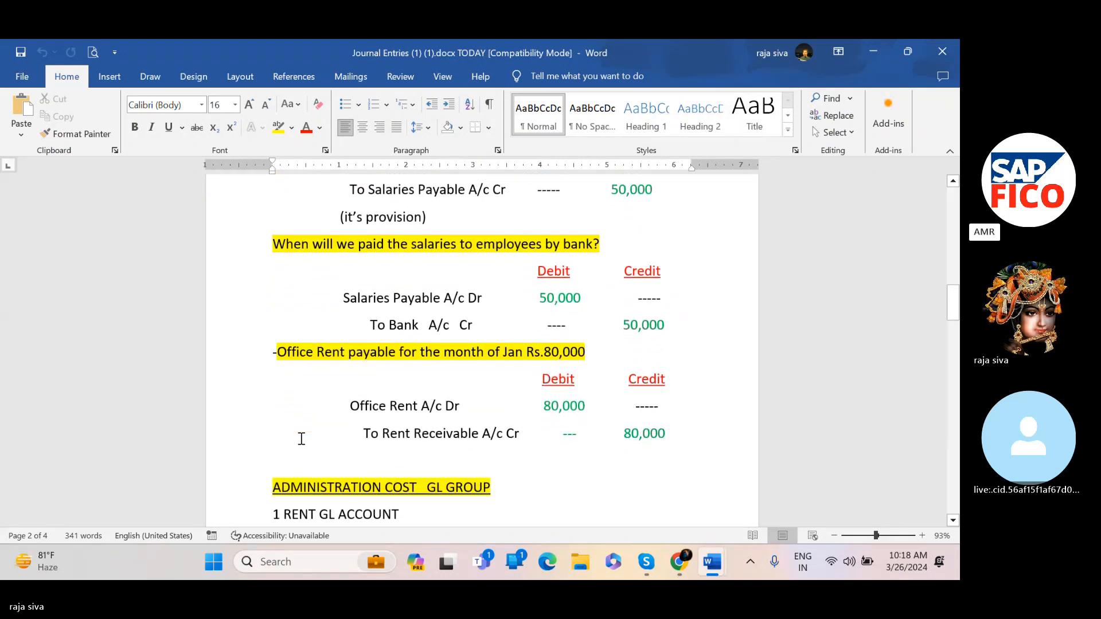
{"action": "mouse_move", "coordinate": [710, 554]}
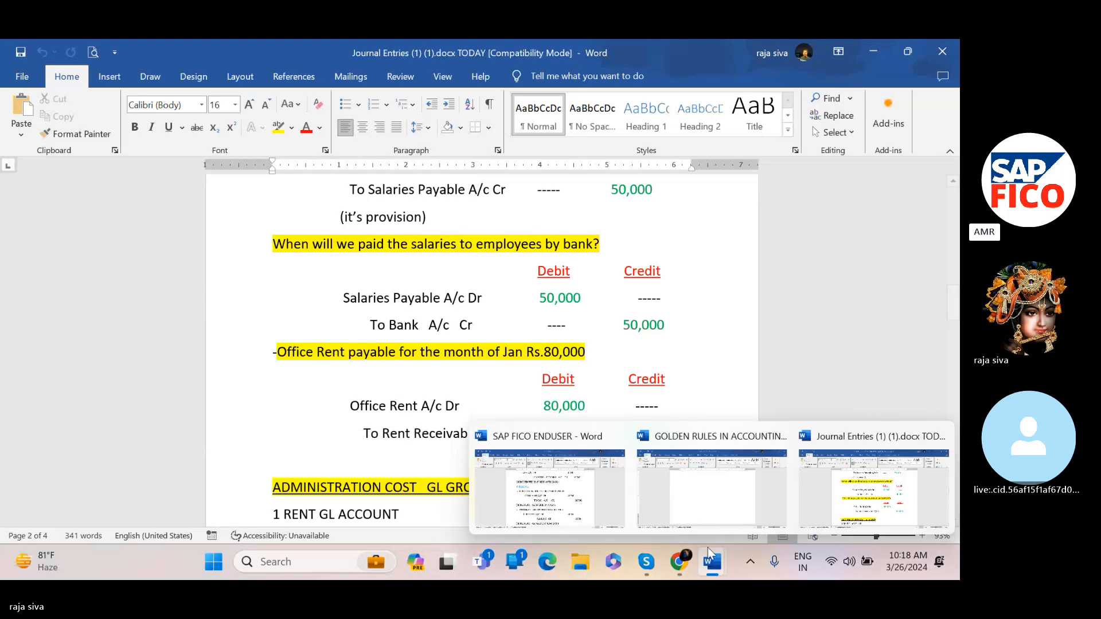
{"action": "left_click", "coordinate": [719, 501]}
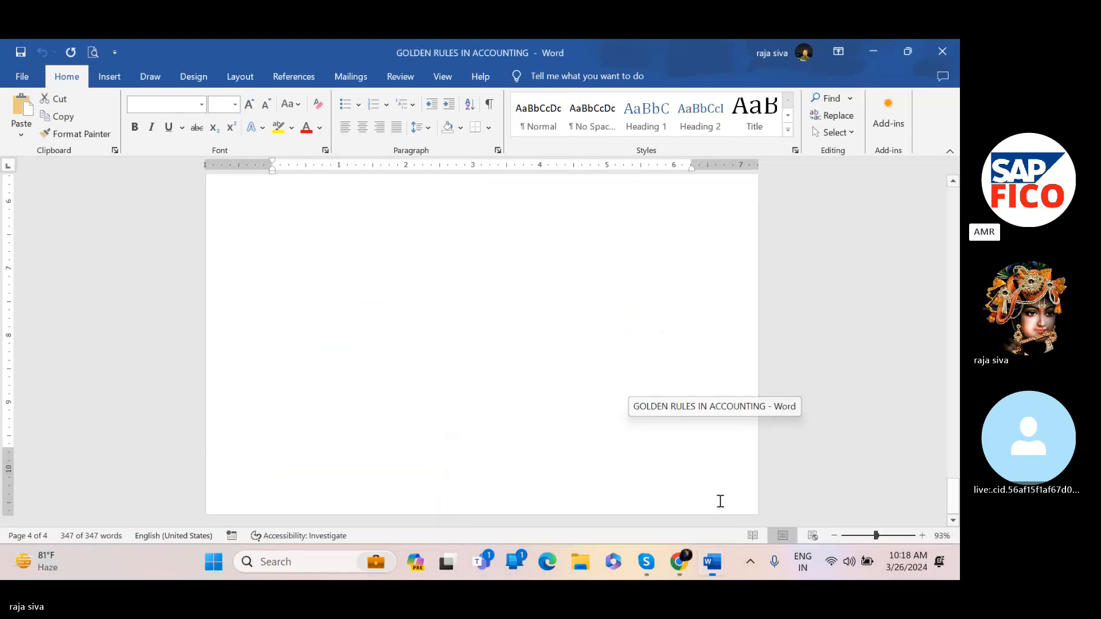
{"action": "mouse_move", "coordinate": [712, 565]}
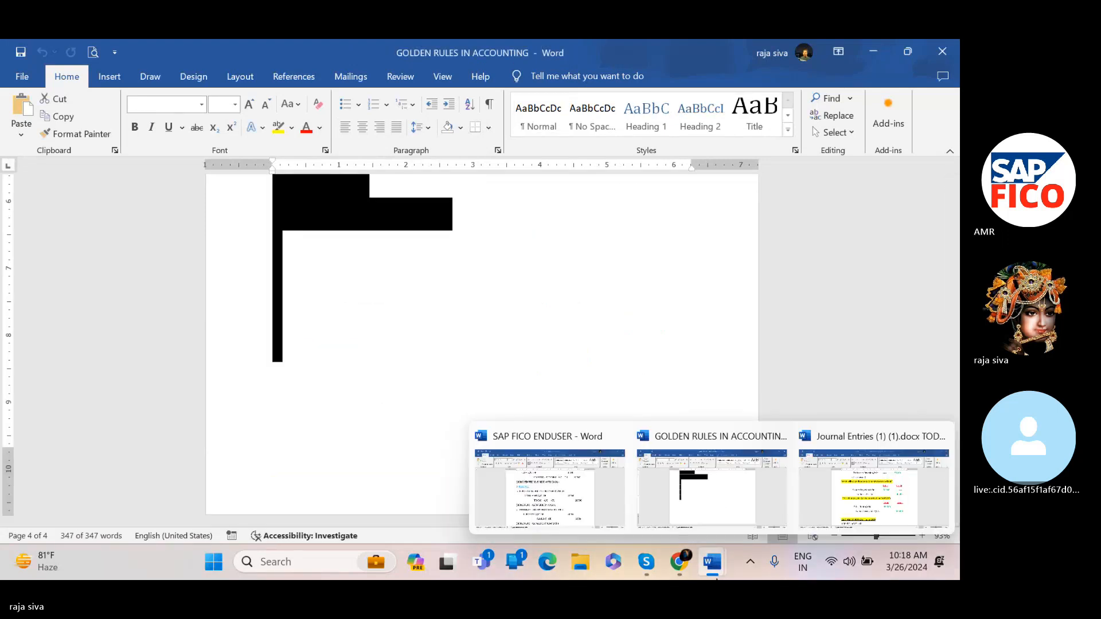
{"action": "left_click", "coordinate": [836, 490]}
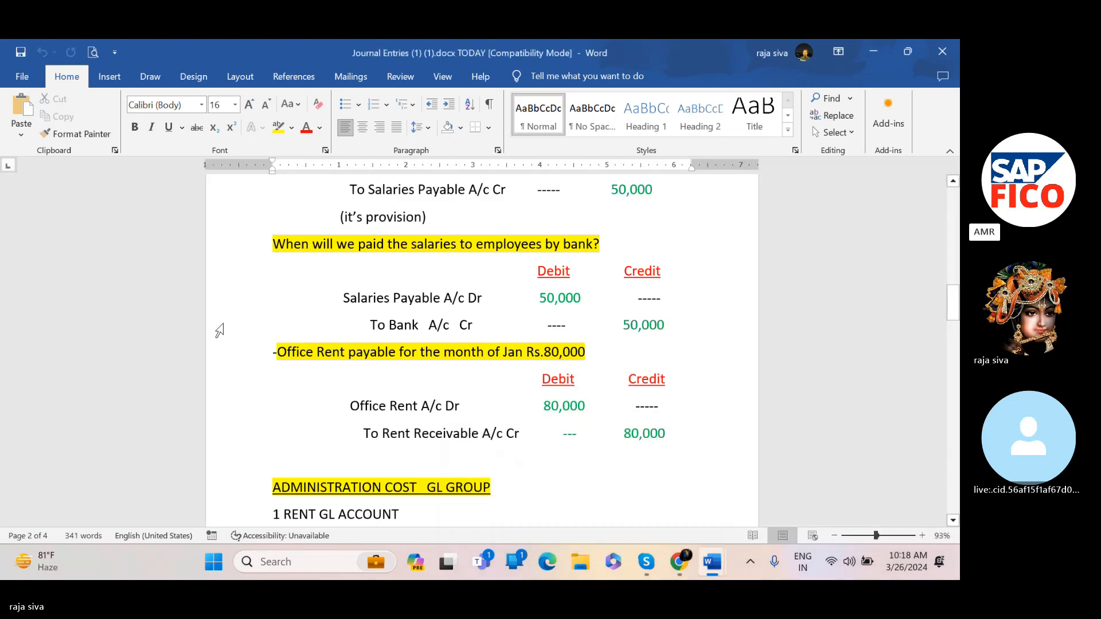
Read the administration cost and current assets GL group lists and the GL account creation notes
{"action": "scroll", "coordinate": [315, 399], "scroll_direction": "down", "scroll_amount": 2}
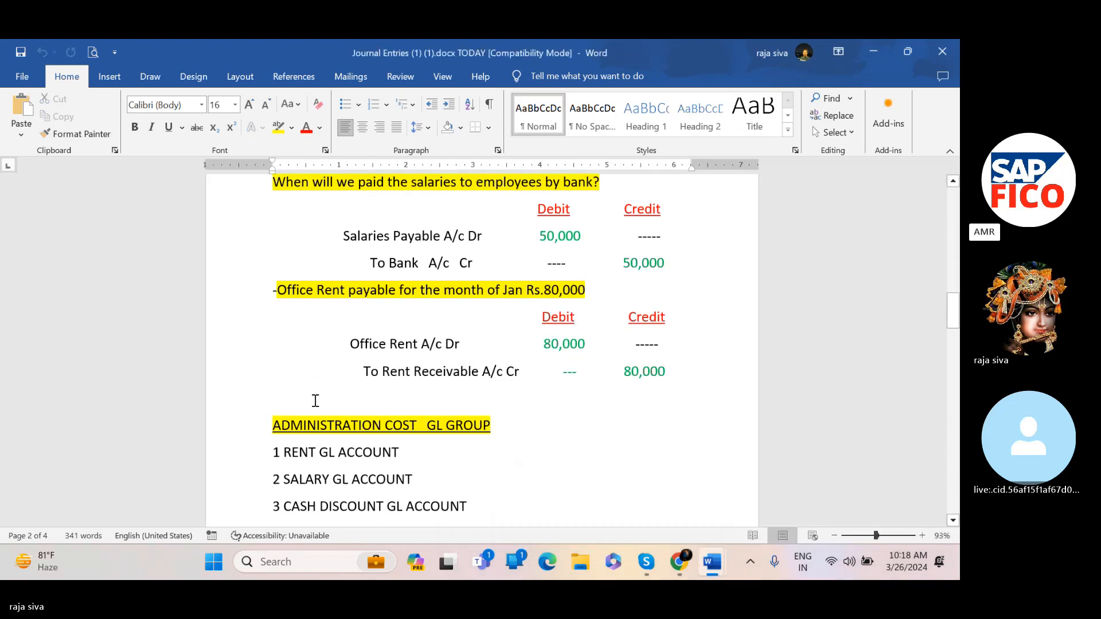
{"action": "scroll", "coordinate": [315, 400], "scroll_direction": "down", "scroll_amount": 4}
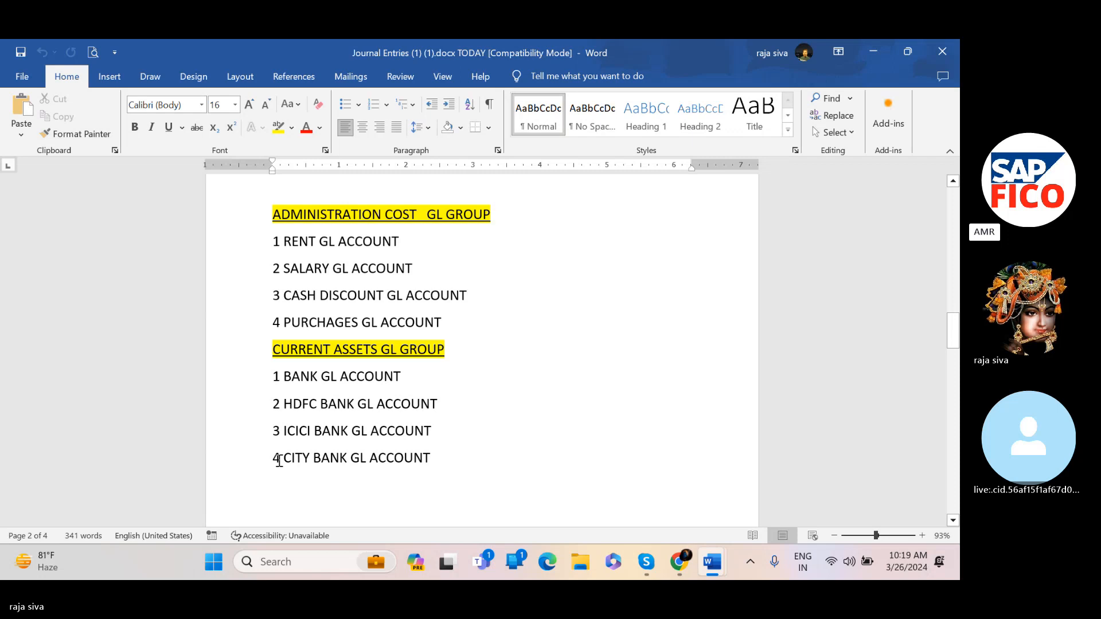
{"action": "scroll", "coordinate": [280, 460], "scroll_direction": "down", "scroll_amount": 1}
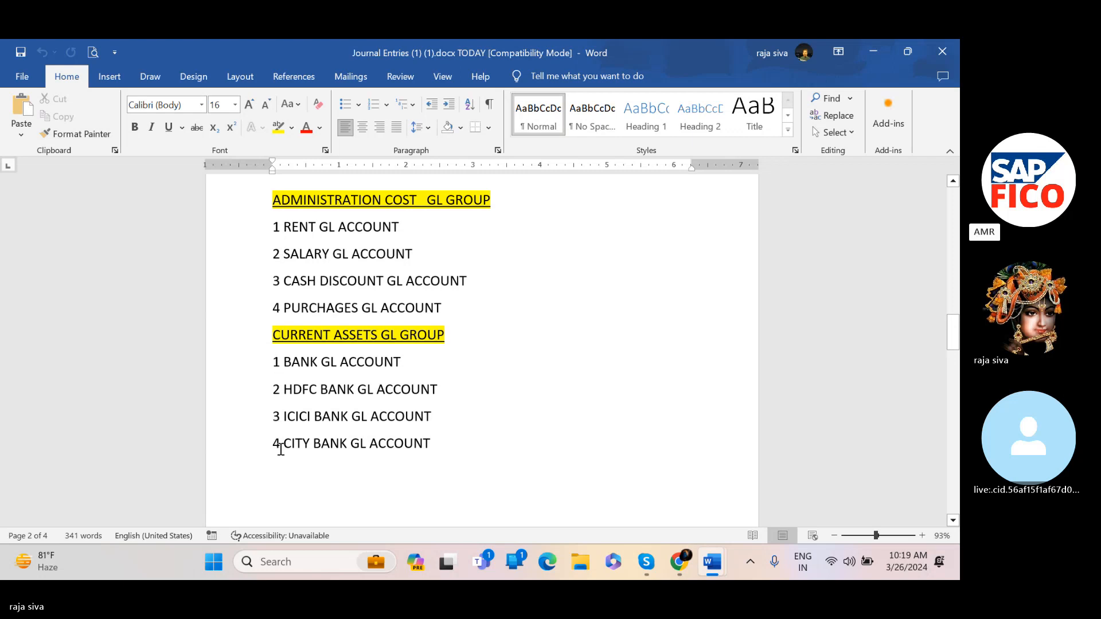
{"action": "scroll", "coordinate": [277, 446], "scroll_direction": "down", "scroll_amount": 1}
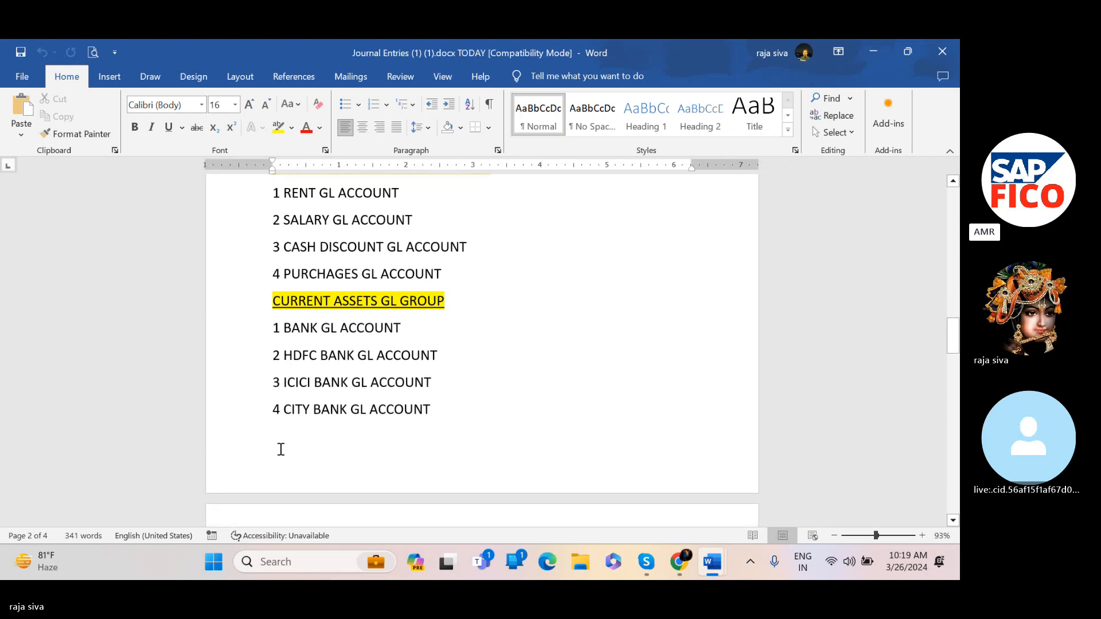
{"action": "scroll", "coordinate": [280, 448], "scroll_direction": "up", "scroll_amount": 1}
{"action": "scroll", "coordinate": [303, 462], "scroll_direction": "down", "scroll_amount": 4}
{"action": "scroll", "coordinate": [306, 463], "scroll_direction": "down", "scroll_amount": 4}
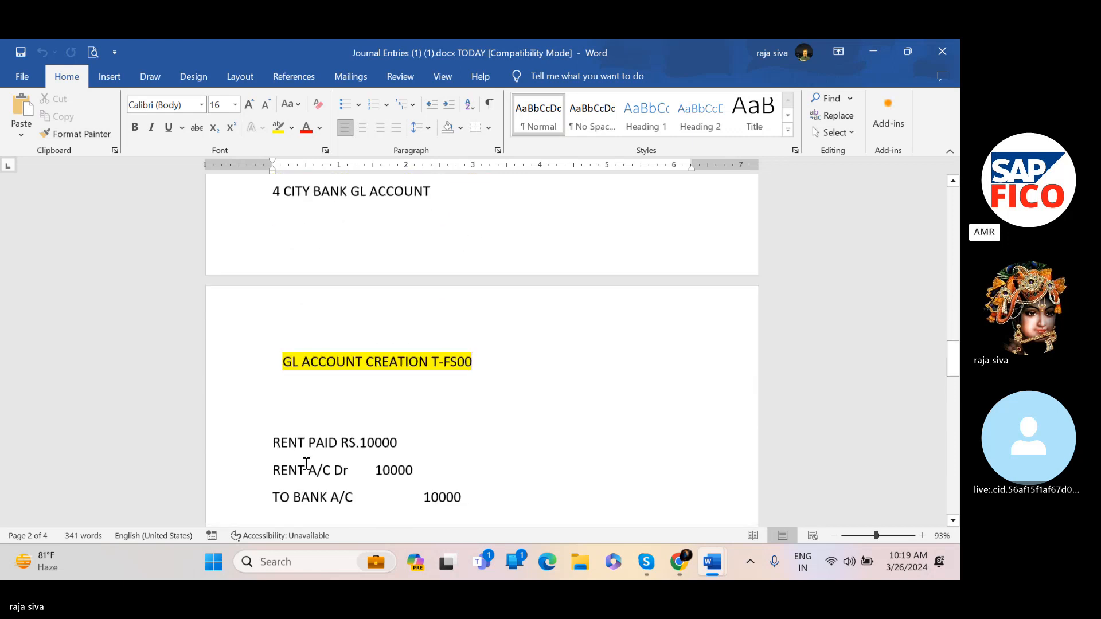
{"action": "scroll", "coordinate": [306, 463], "scroll_direction": "up", "scroll_amount": 1}
{"action": "scroll", "coordinate": [306, 463], "scroll_direction": "down", "scroll_amount": 5}
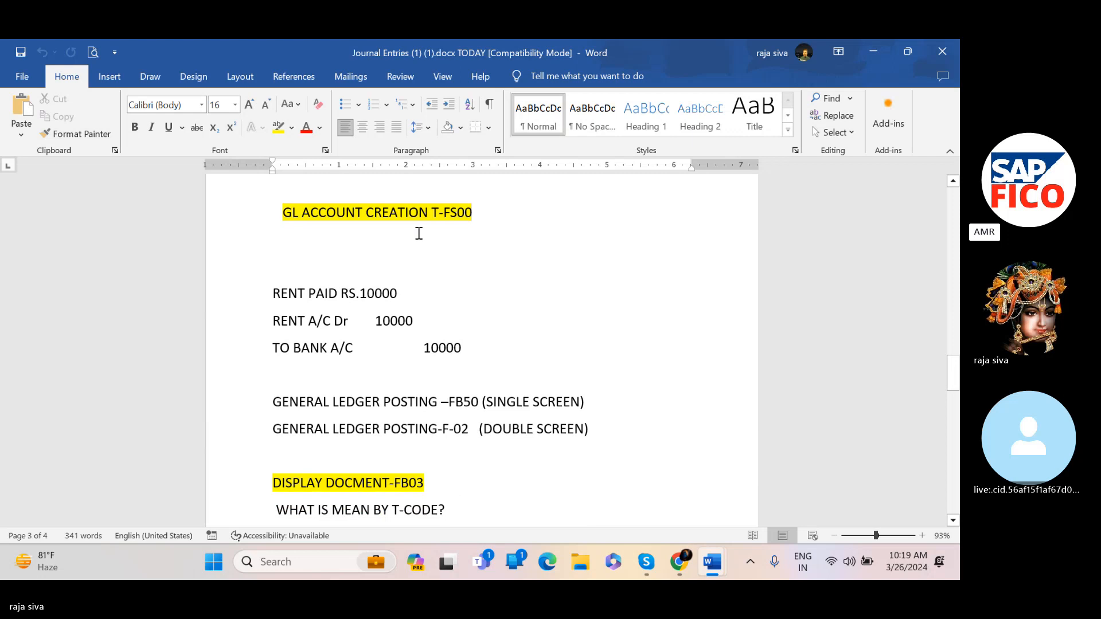
Highlight the GL ACCOUNT CREATION T-FS00 heading and review the rent posting and GL group lists around it
{"action": "left_click", "coordinate": [475, 220]}
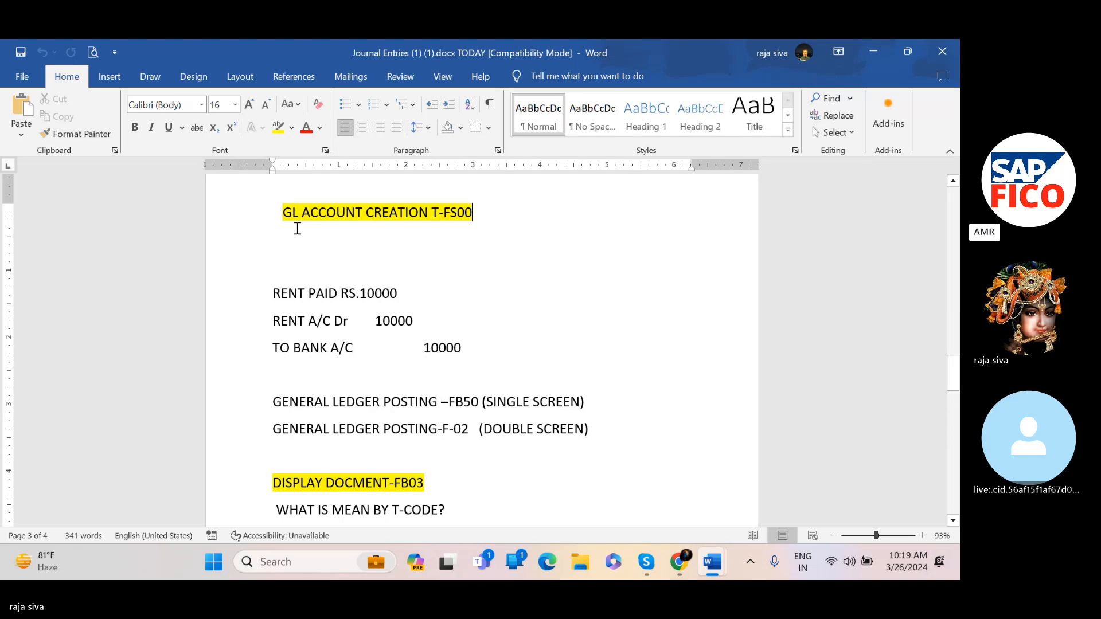
{"action": "left_click_drag", "start_coordinate": [283, 221], "coordinate": [498, 214]}
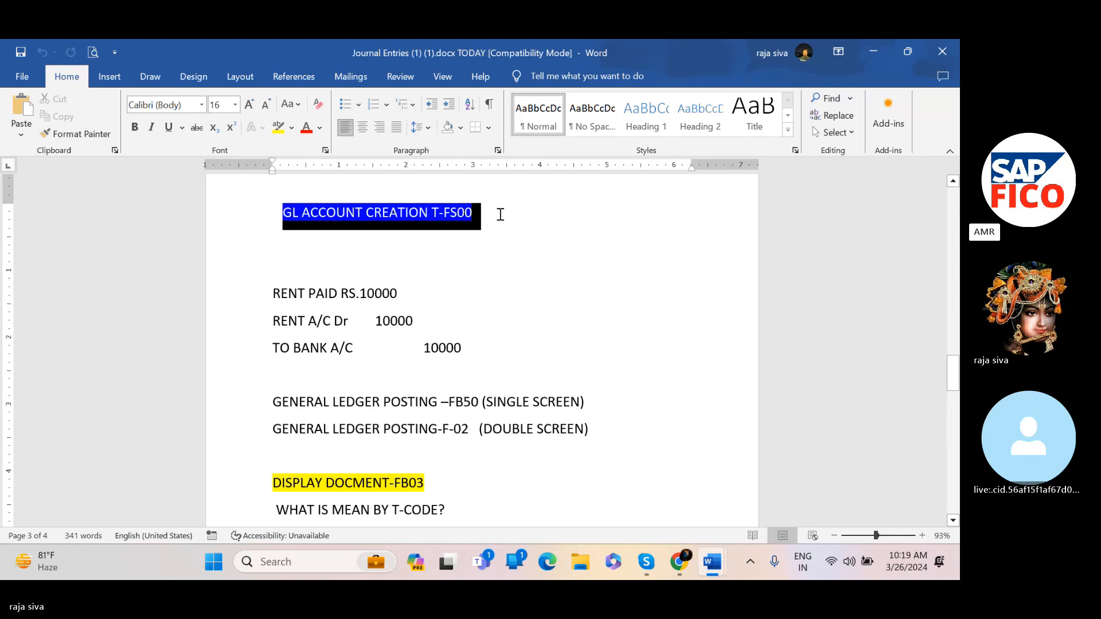
{"action": "left_click", "coordinate": [487, 263]}
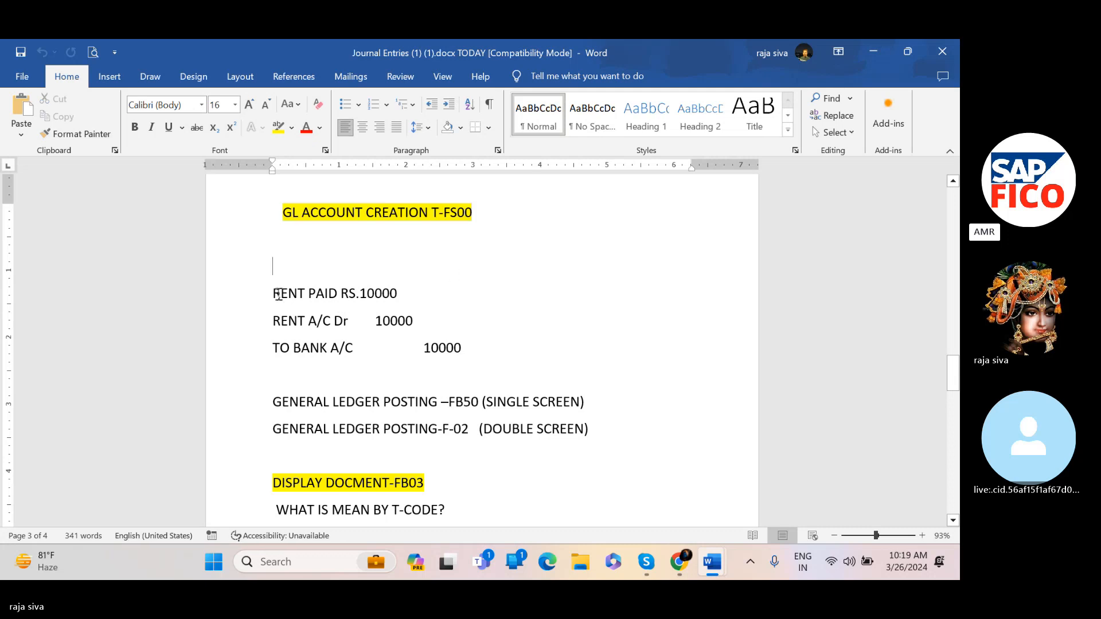
{"action": "scroll", "coordinate": [285, 324], "scroll_direction": "down", "scroll_amount": 3}
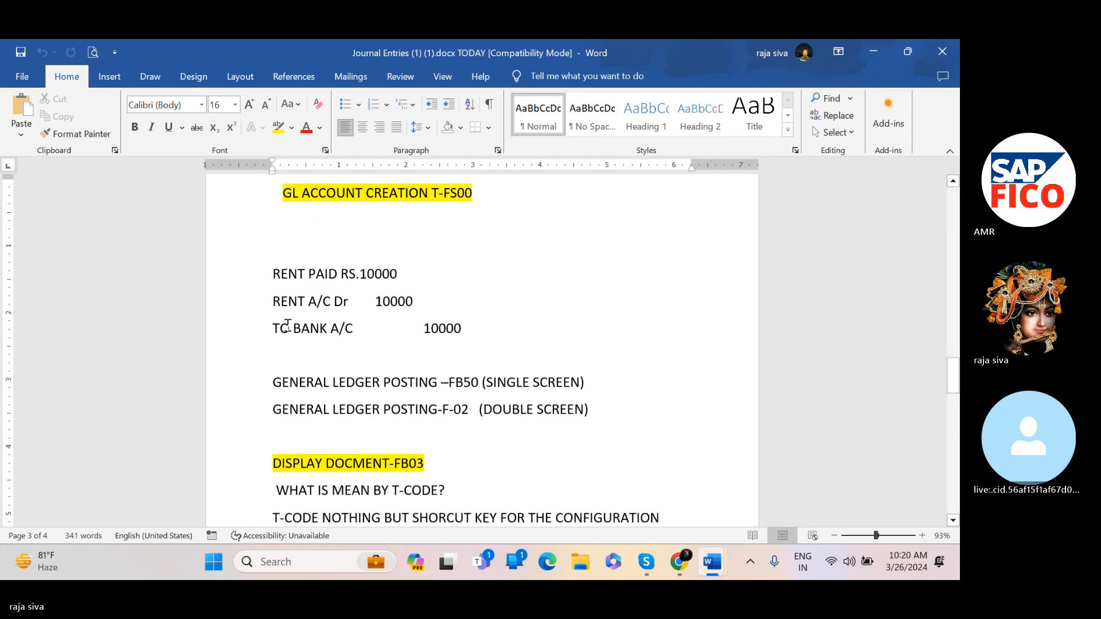
{"action": "scroll", "coordinate": [288, 325], "scroll_direction": "up", "scroll_amount": 8}
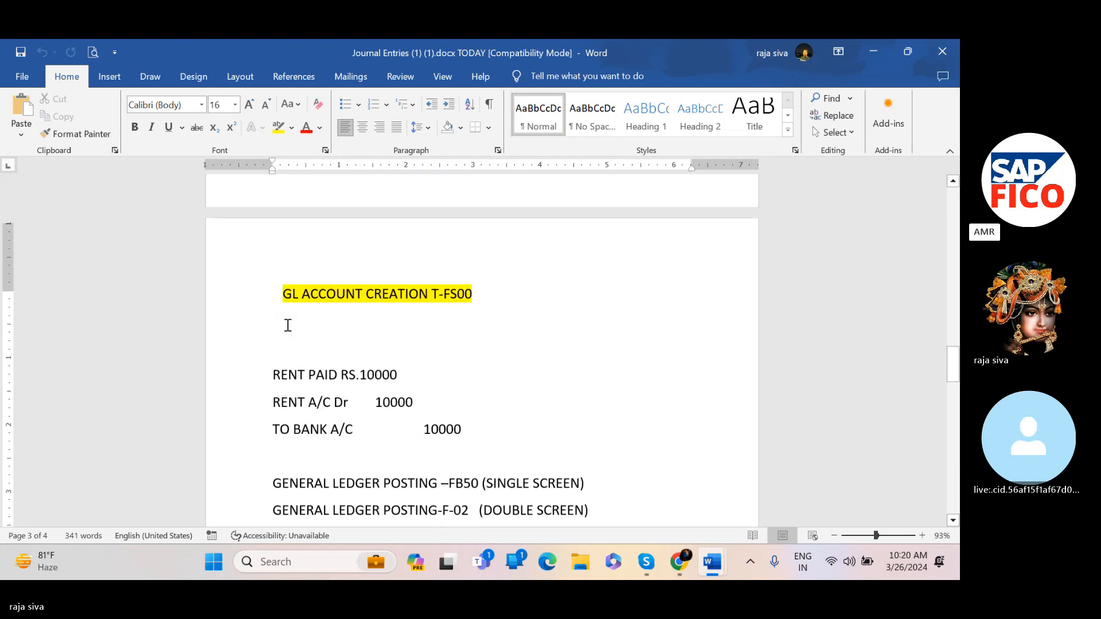
{"action": "scroll", "coordinate": [288, 325], "scroll_direction": "up", "scroll_amount": 8}
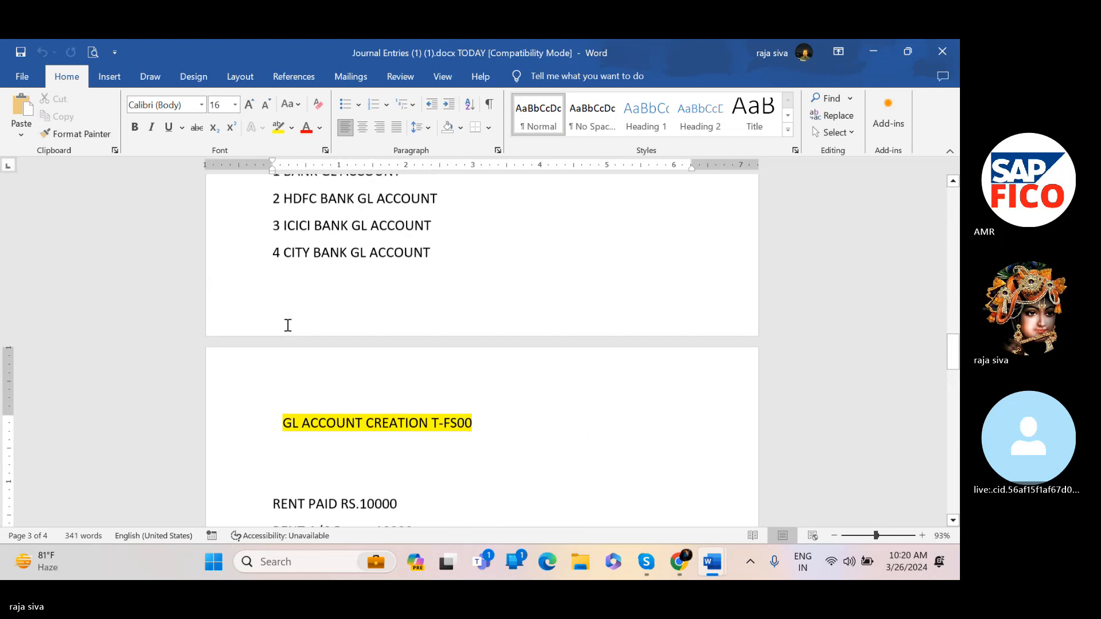
{"action": "scroll", "coordinate": [288, 324], "scroll_direction": "up", "scroll_amount": 10}
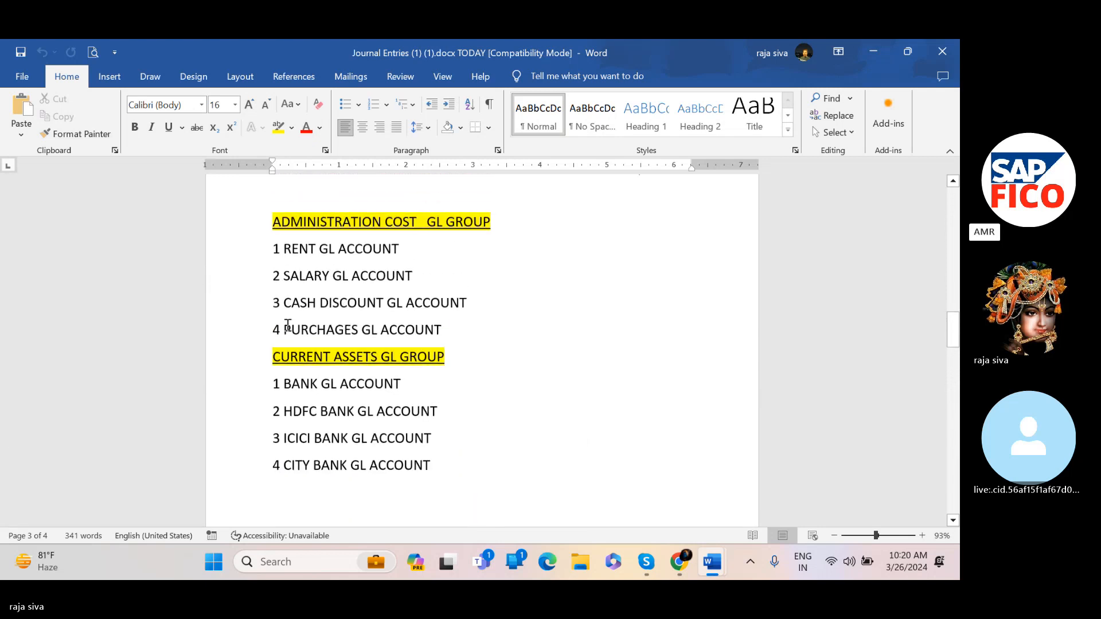
{"action": "scroll", "coordinate": [288, 325], "scroll_direction": "down", "scroll_amount": 2}
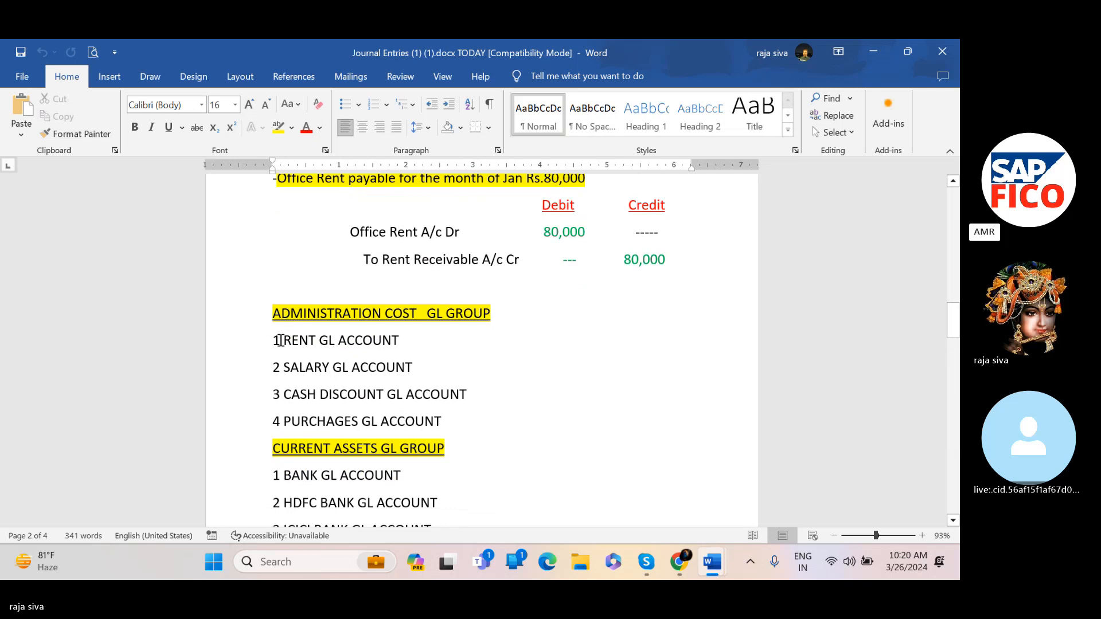
Highlight the 1 RENT GL ACCOUNT line under the administration cost GL group while reviewing the list
{"action": "left_click_drag", "start_coordinate": [280, 340], "coordinate": [408, 342]}
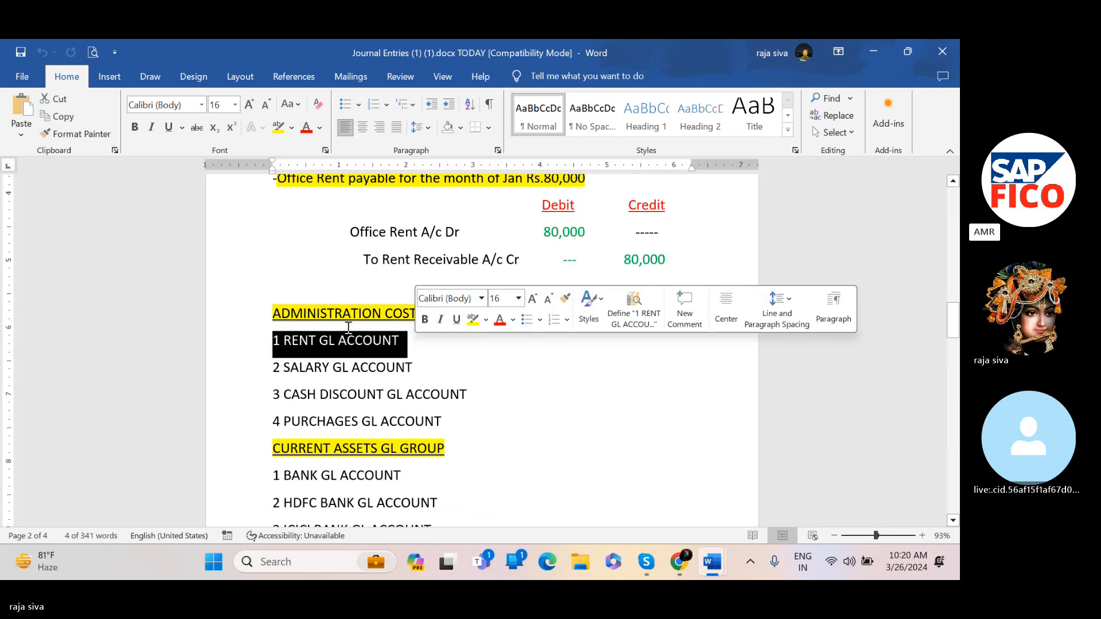
{"action": "scroll", "coordinate": [234, 335], "scroll_direction": "down", "scroll_amount": 1}
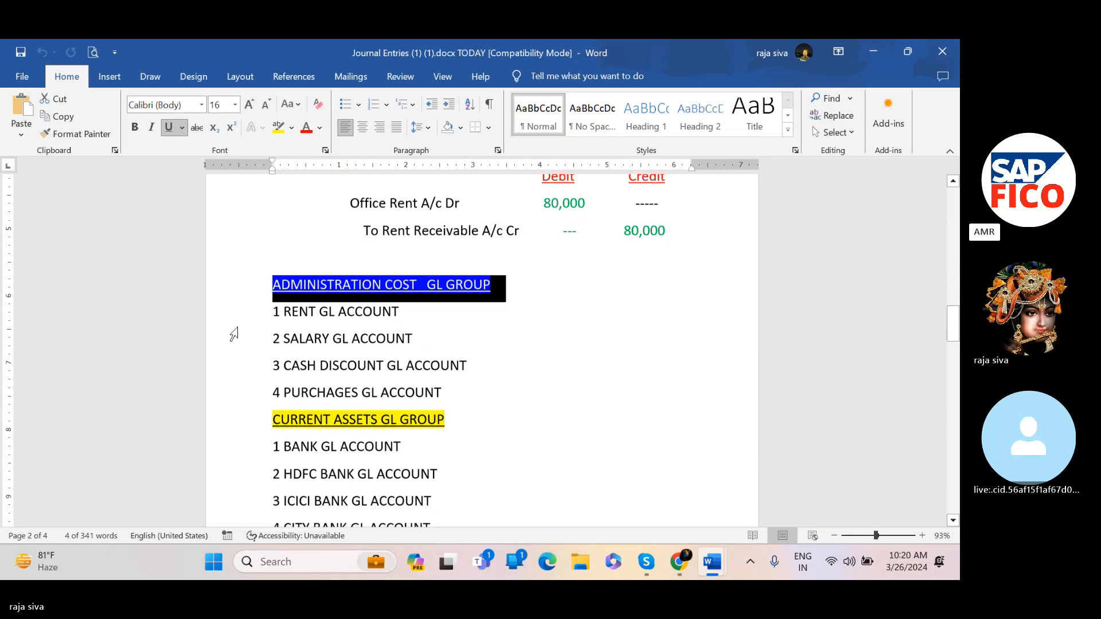
{"action": "left_click", "coordinate": [234, 334]}
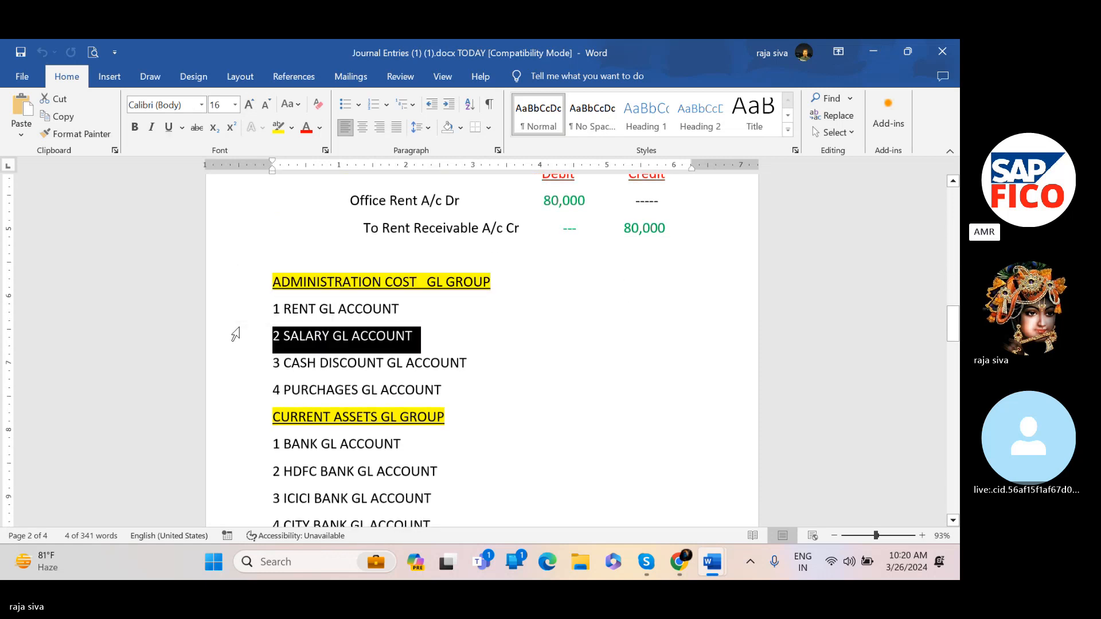
Minimize the Word documents, launch SAP Logon from the desktop and open the FICO connection
{"action": "left_click", "coordinate": [240, 324]}
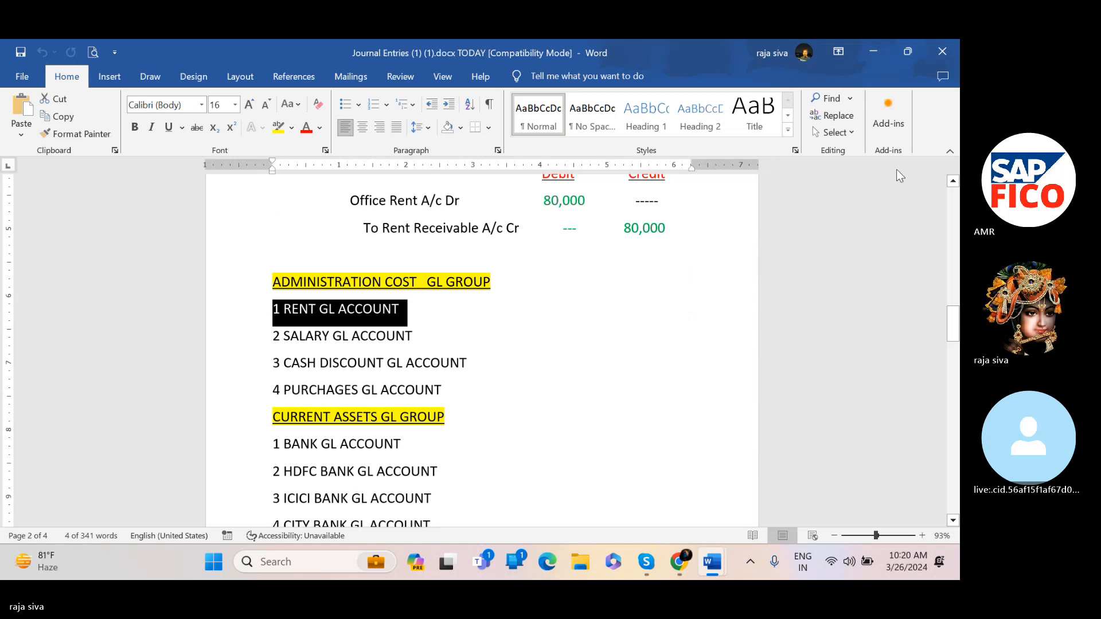
{"action": "left_click", "coordinate": [878, 48]}
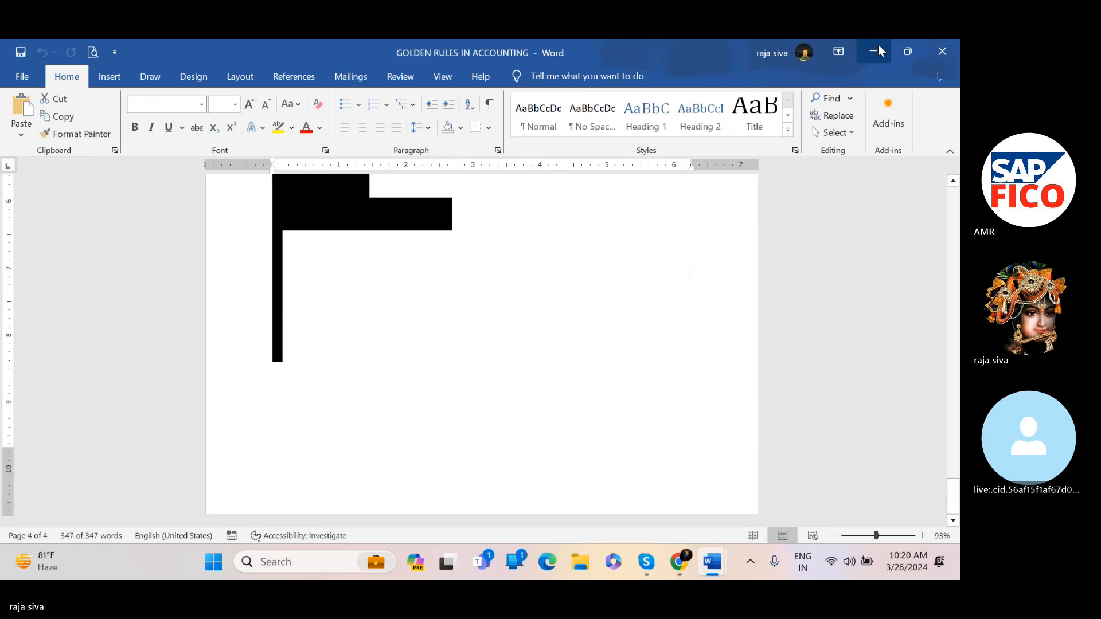
{"action": "left_click", "coordinate": [878, 49]}
{"action": "left_click", "coordinate": [878, 48]}
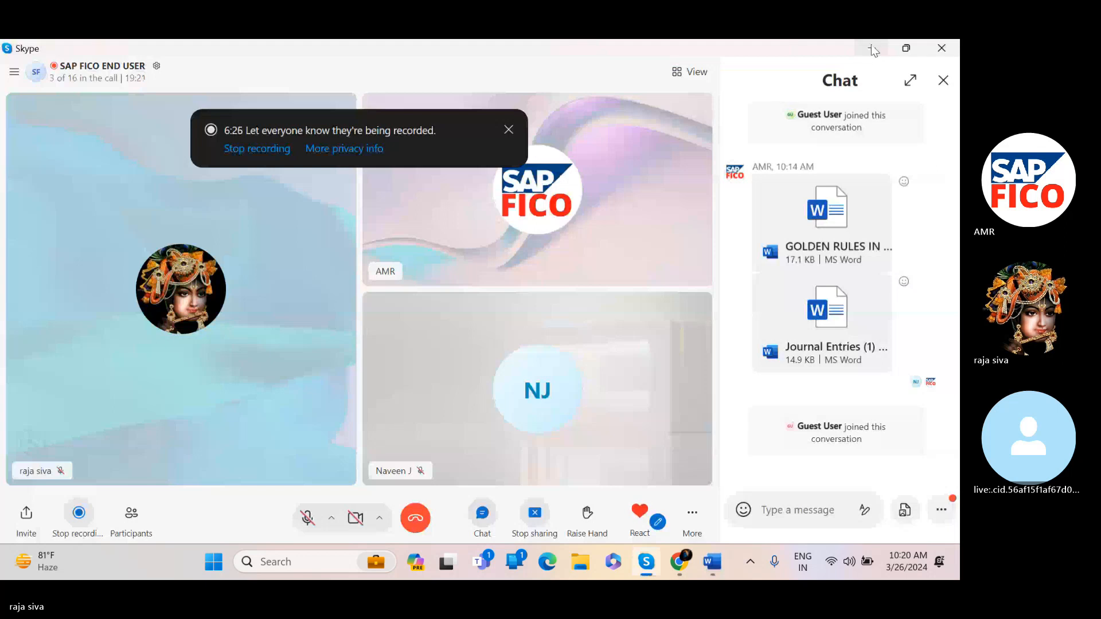
{"action": "key", "text": "super+d"}
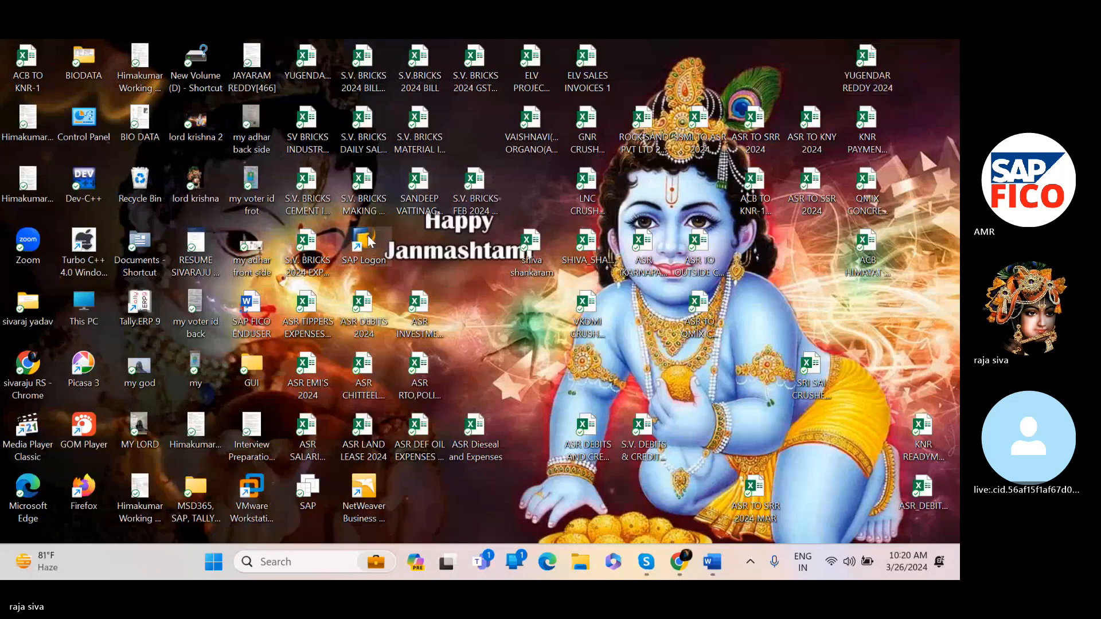
{"action": "double_click", "coordinate": [364, 244]}
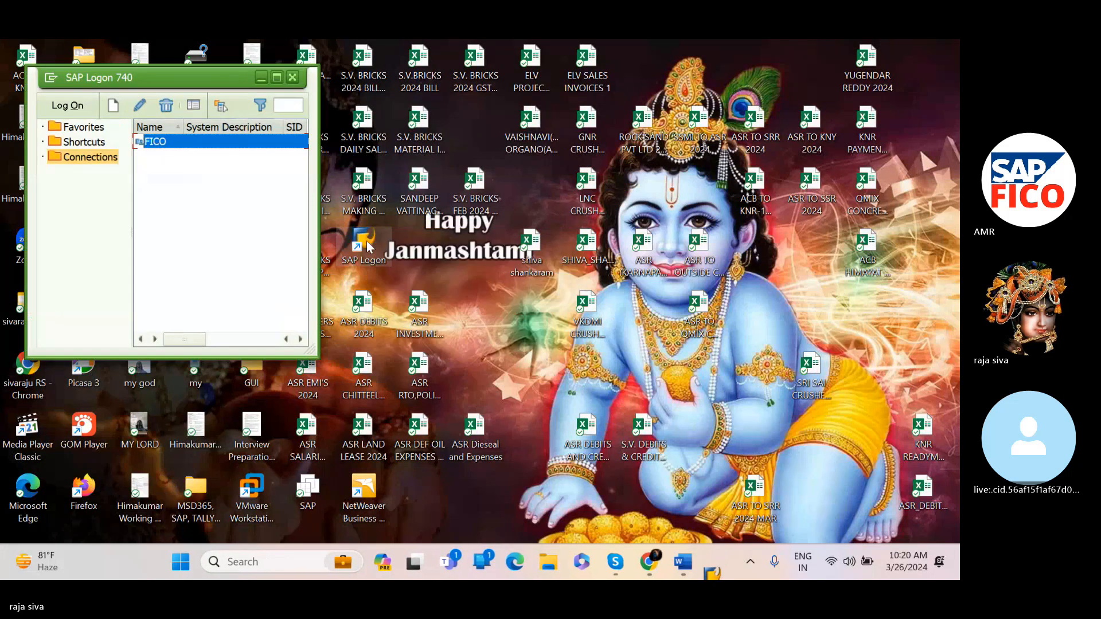
{"action": "left_click", "coordinate": [277, 77]}
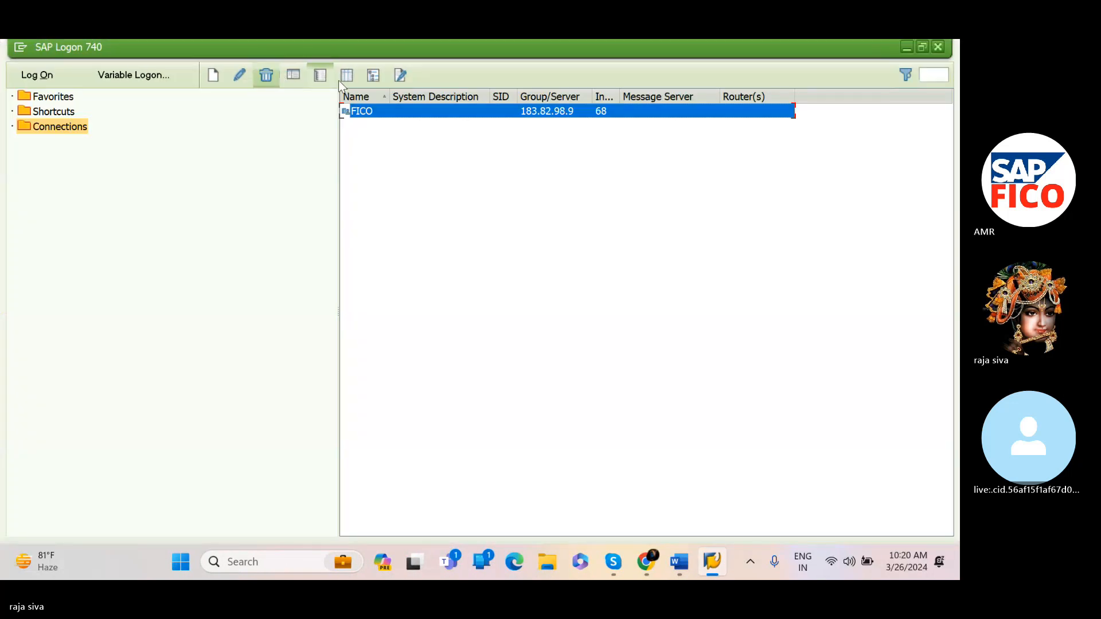
{"action": "double_click", "coordinate": [367, 110]}
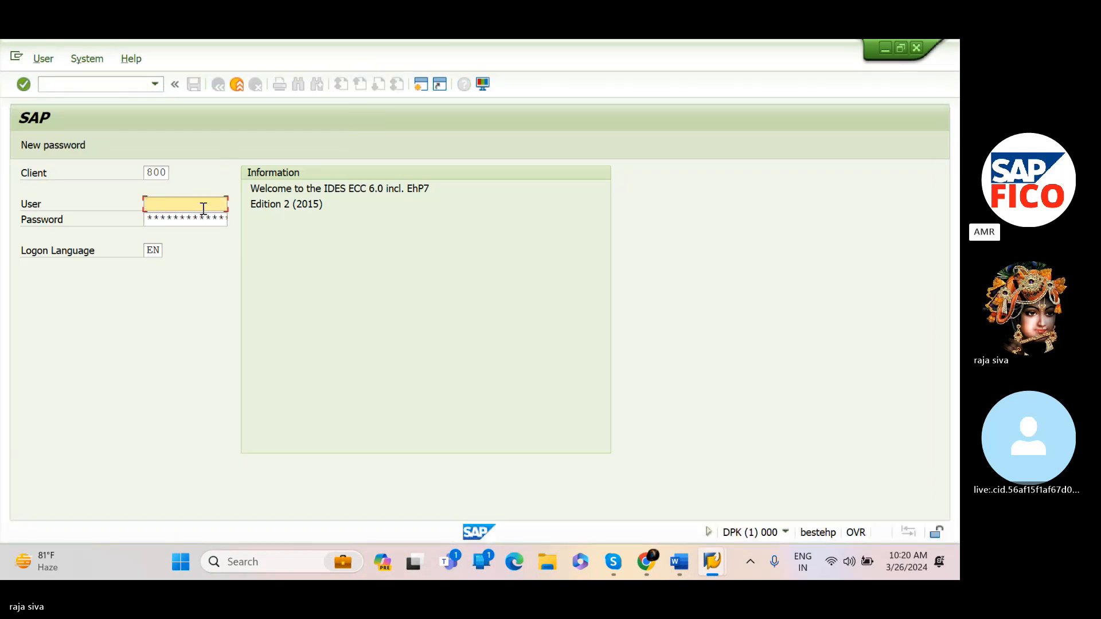
Log on to client 800 by entering the user ID and the account password
{"action": "type", "text": "68"}
{"action": "left_click", "coordinate": [177, 220]}
{"action": "key", "text": "Return"}
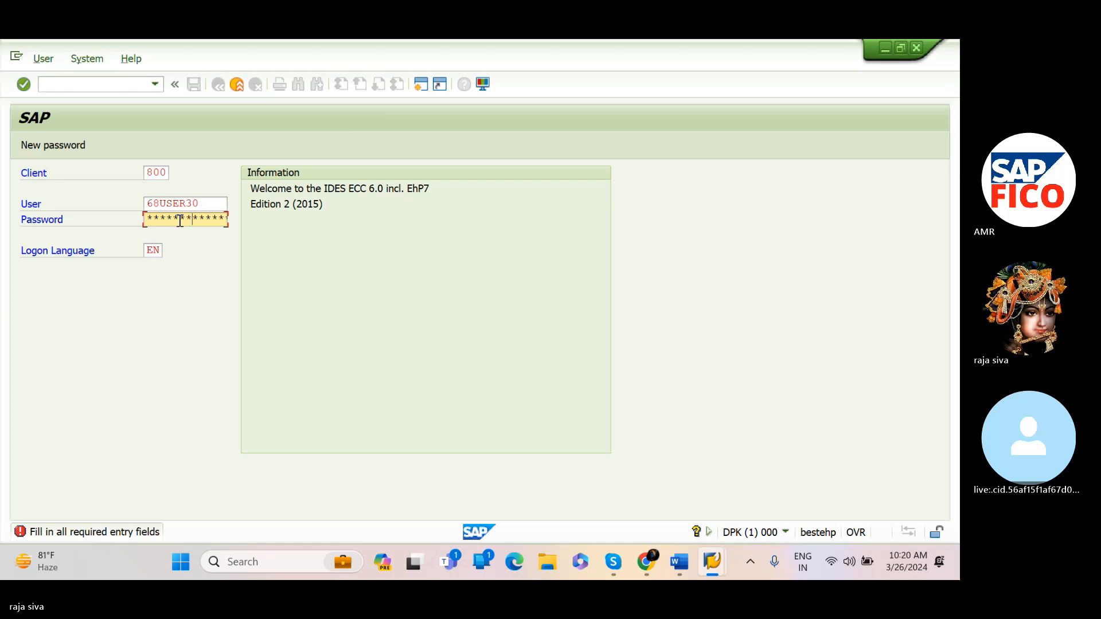
{"action": "key", "text": "Return"}
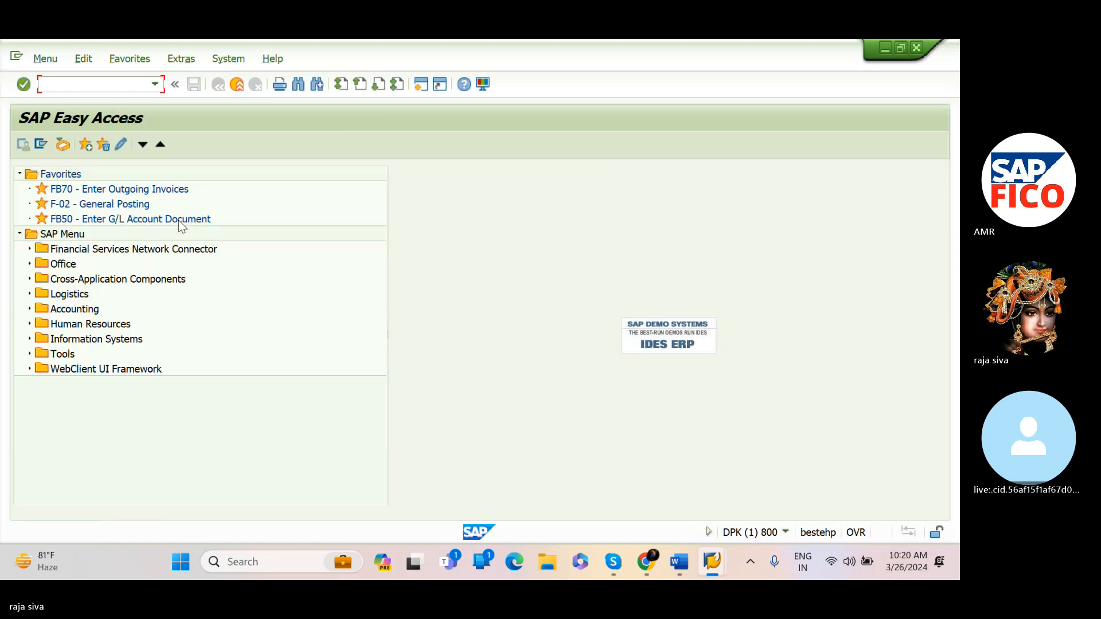
Run transaction OBD4 to open the G/L account groups overview
{"action": "type", "text": "obd4"}
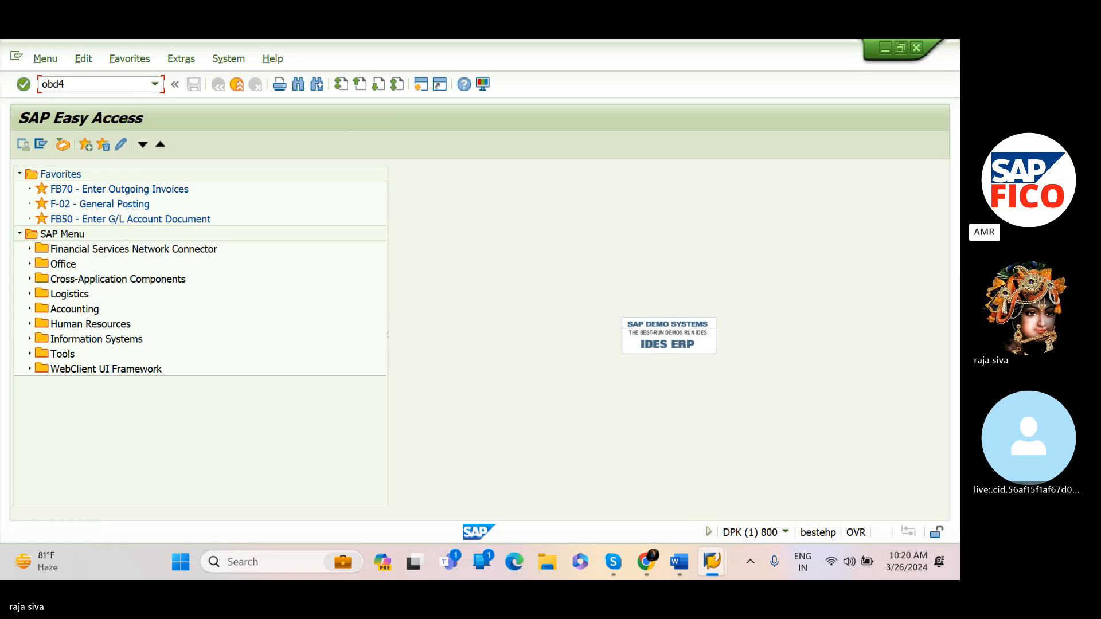
{"action": "key", "text": "Return"}
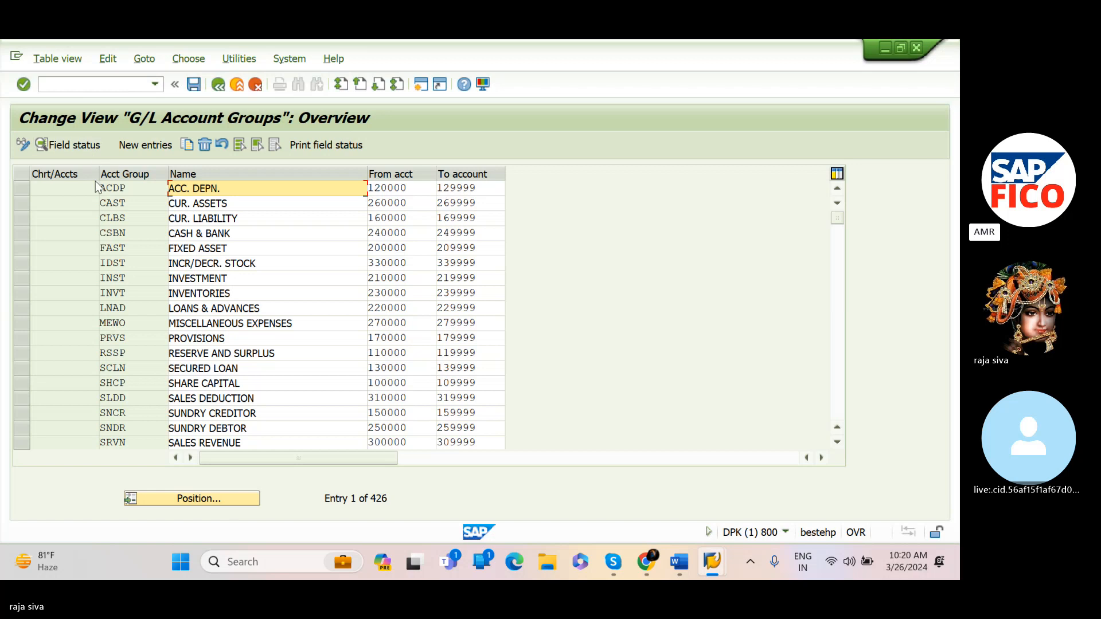
Position the account group list at chart of accounts SIOC and select the ADMINISTRATION COST AND OTHER group
{"action": "left_click", "coordinate": [193, 499]}
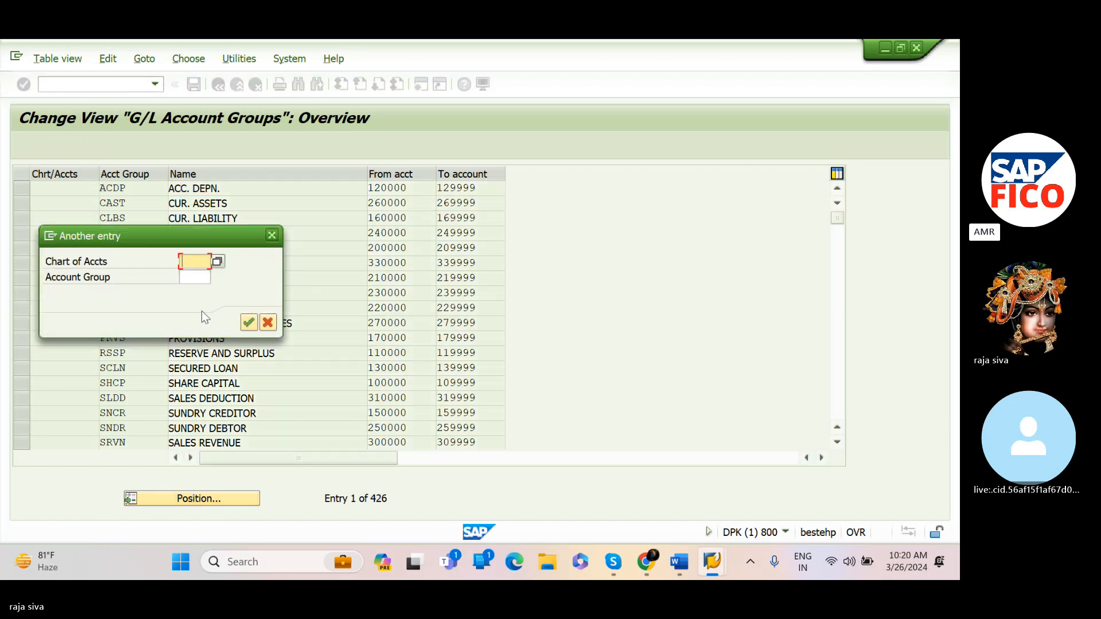
{"action": "type", "text": "si"}
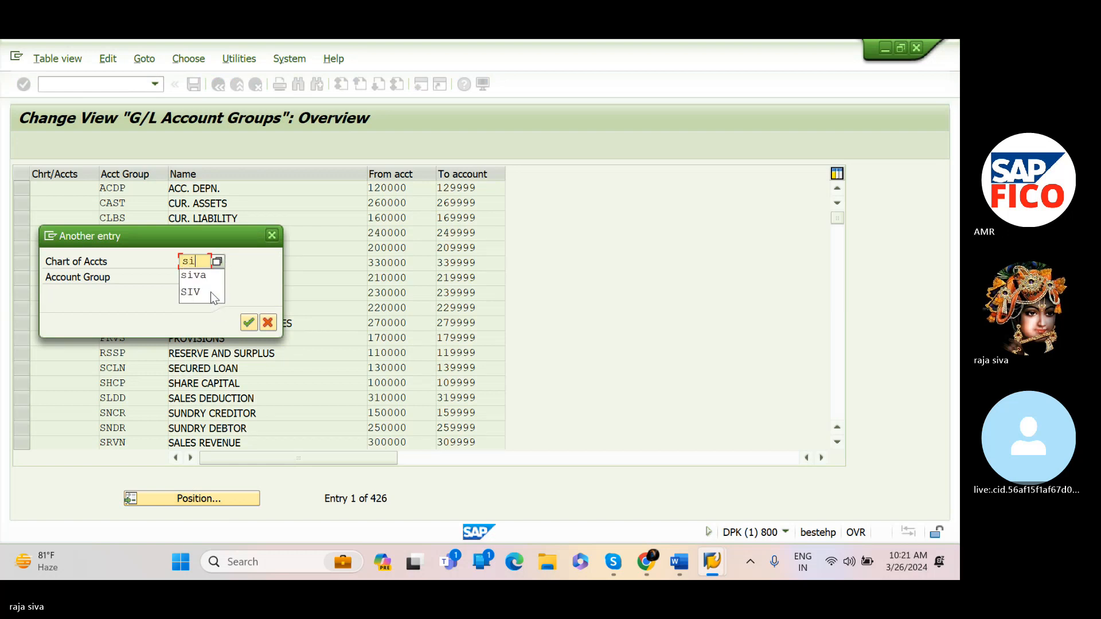
{"action": "type", "text": "oc"}
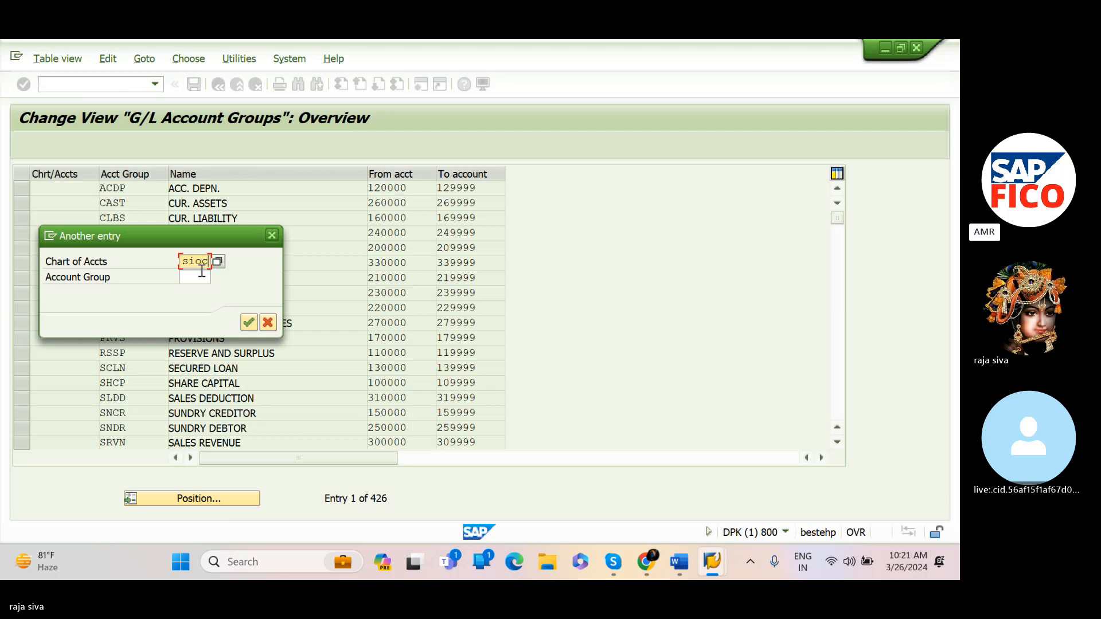
{"action": "left_click", "coordinate": [197, 278]}
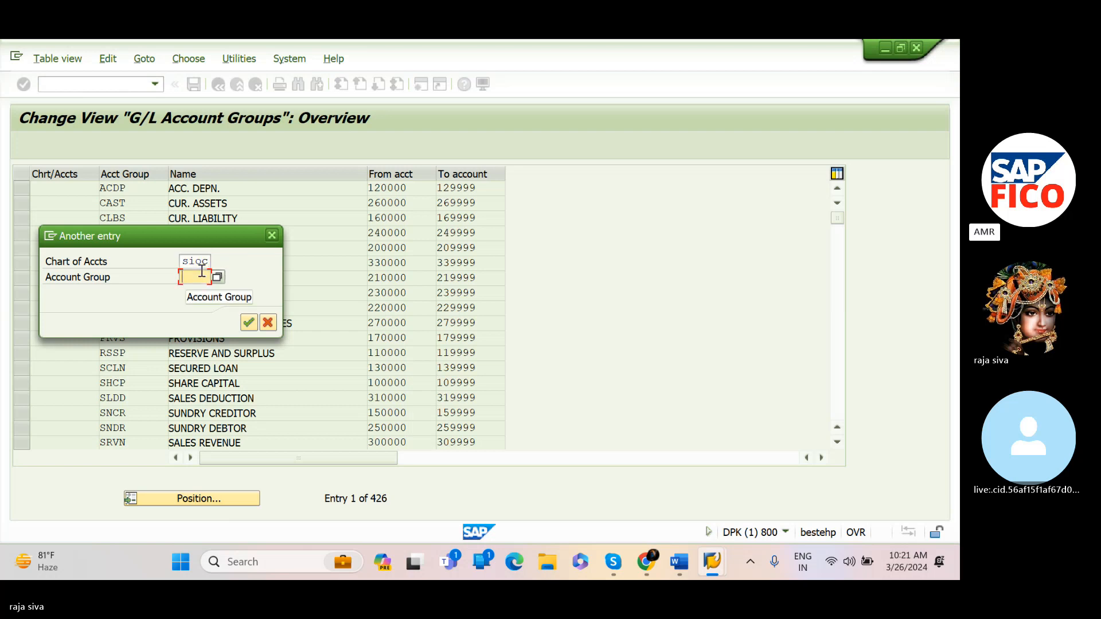
{"action": "left_click", "coordinate": [249, 322]}
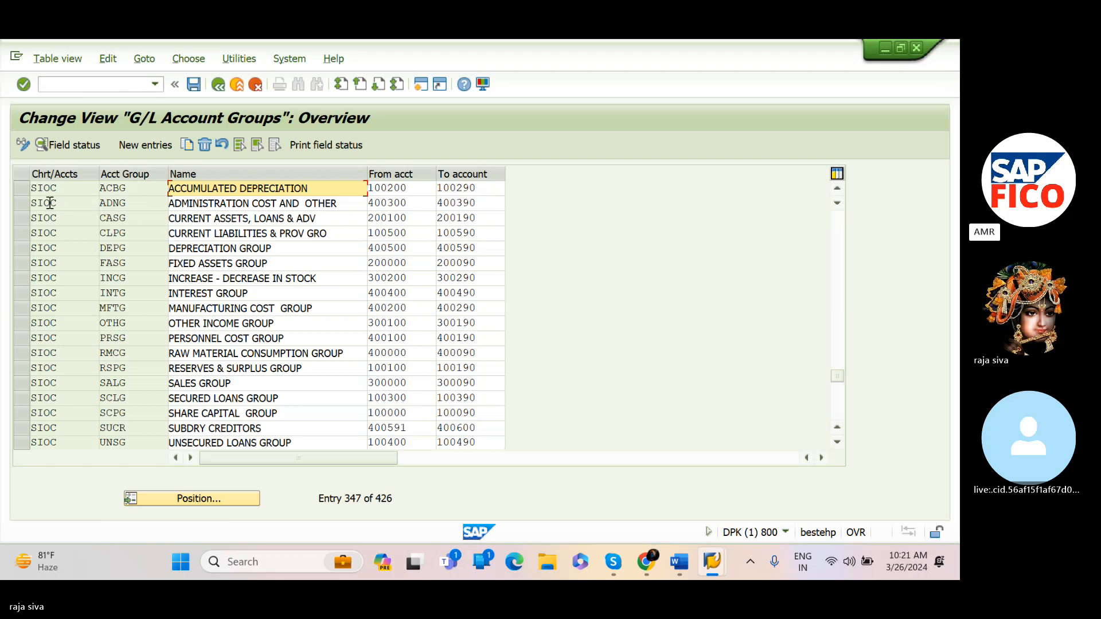
{"action": "left_click", "coordinate": [23, 205]}
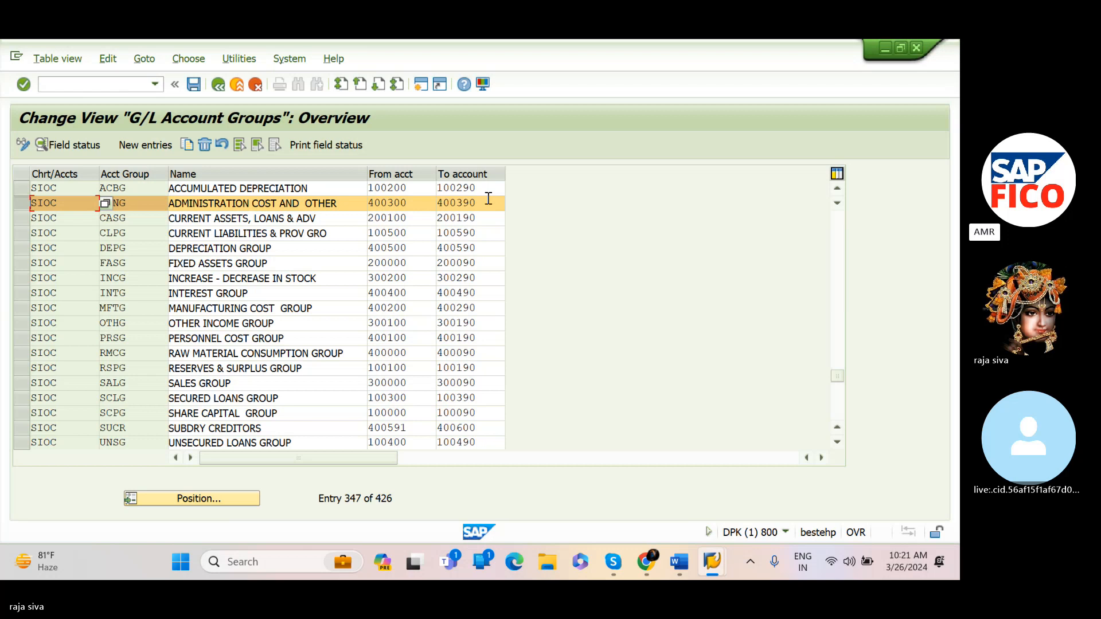
{"action": "left_click", "coordinate": [26, 202]}
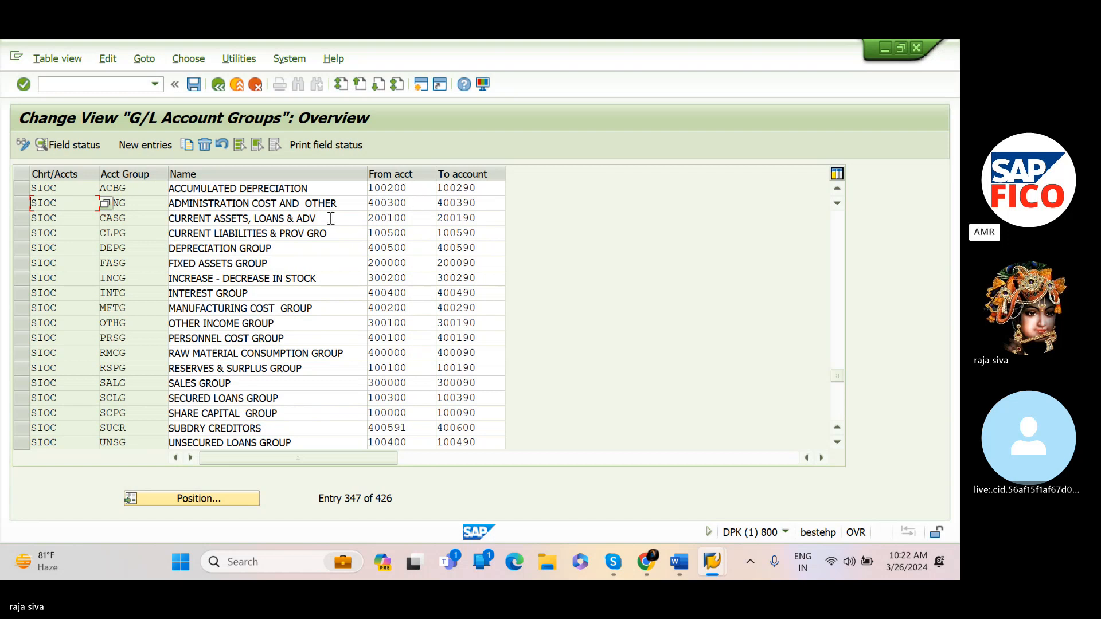
{"action": "left_click", "coordinate": [17, 202]}
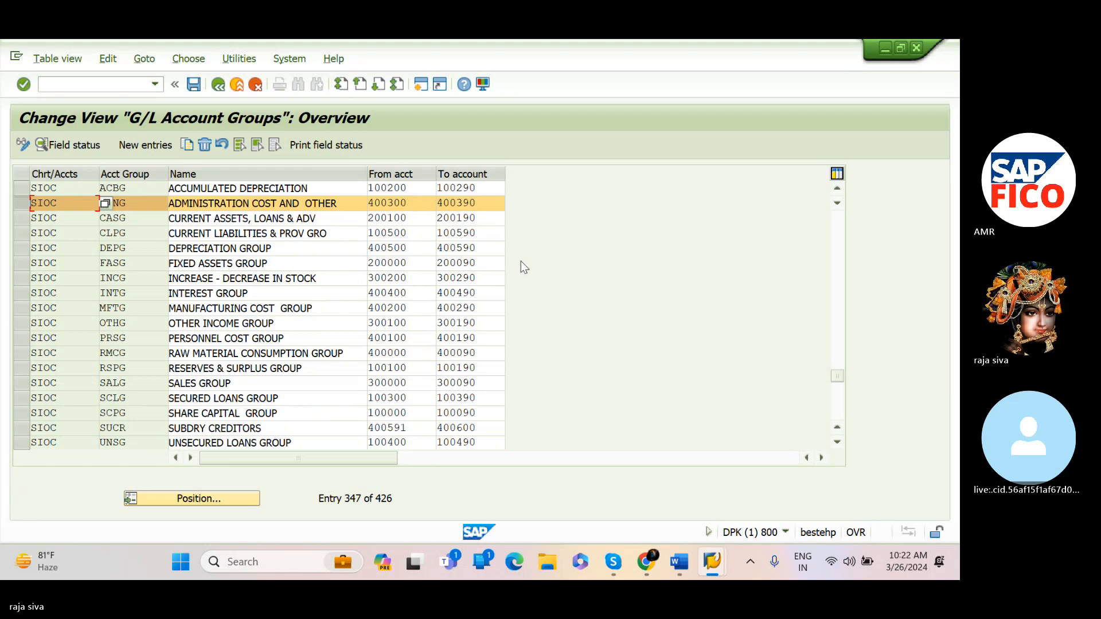
Switch to the Journal Entries document and note account number 400300 beside the RENT GL ACCOUNT line
{"action": "mouse_move", "coordinate": [709, 559]}
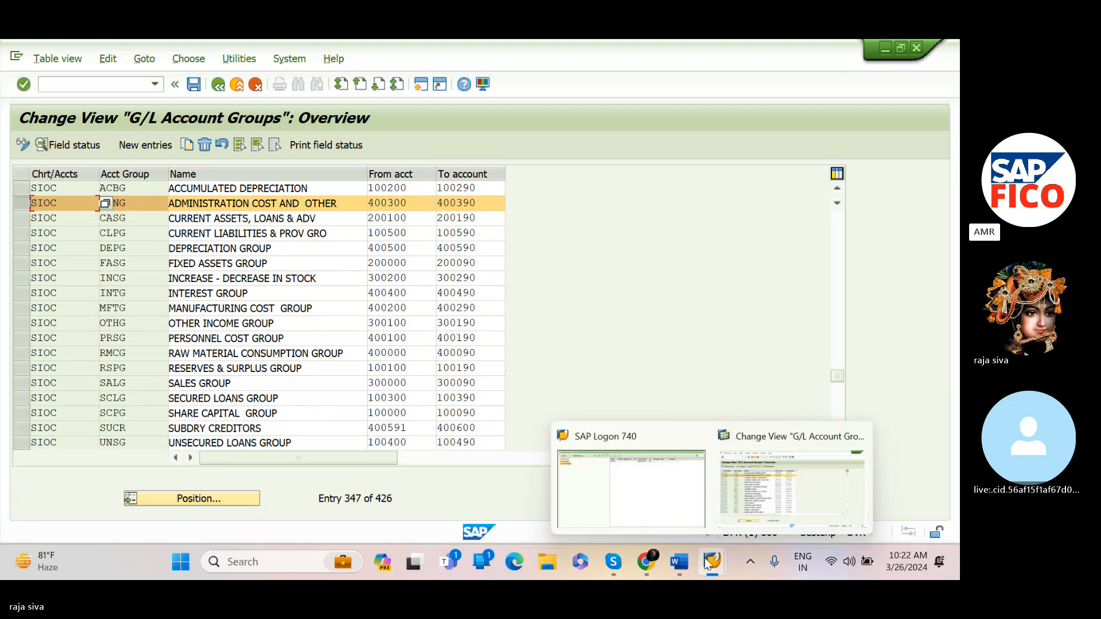
{"action": "mouse_move", "coordinate": [679, 567]}
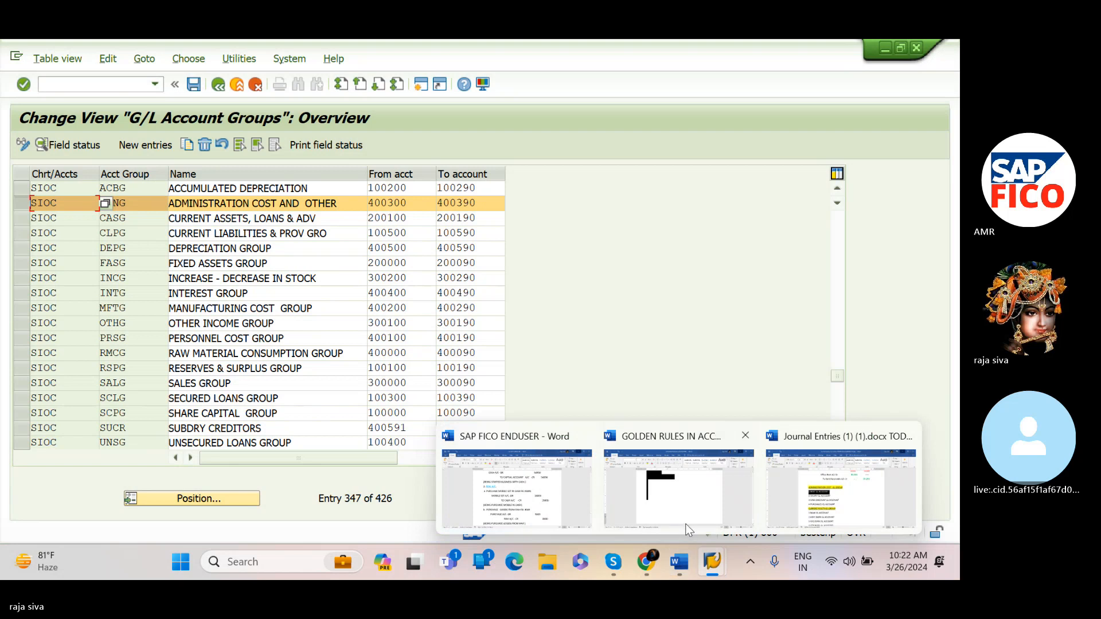
{"action": "left_click", "coordinate": [776, 503]}
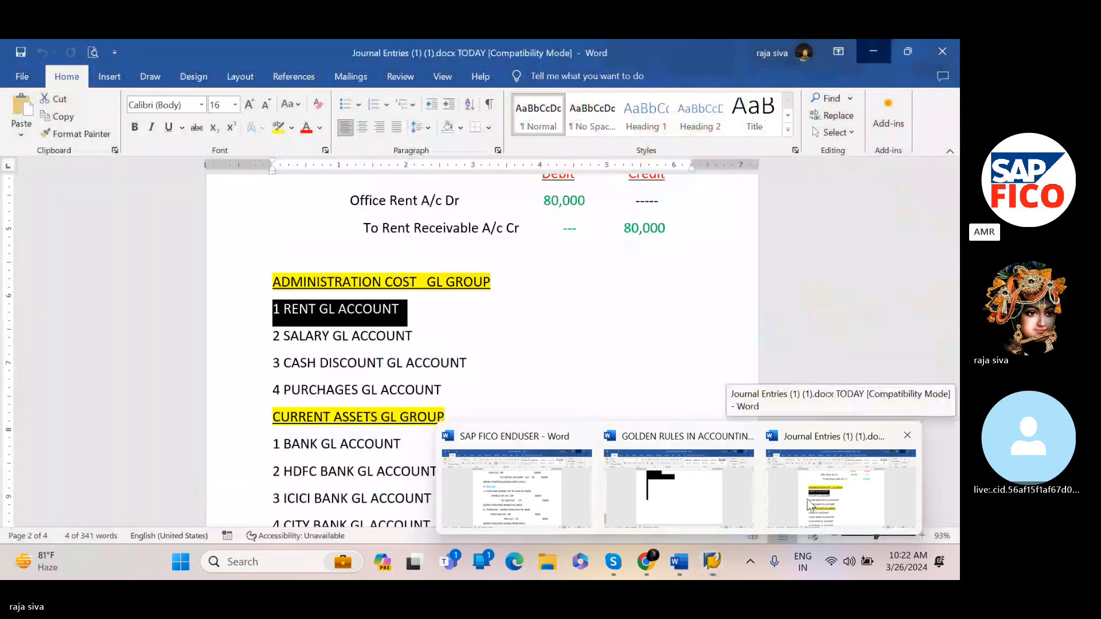
{"action": "left_click", "coordinate": [786, 498]}
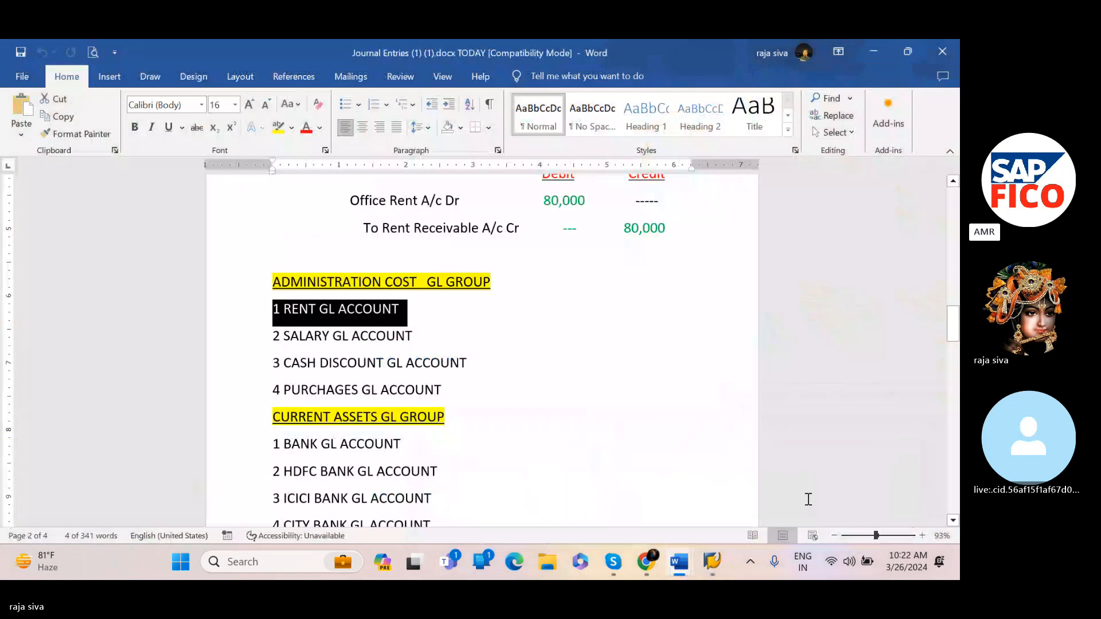
{"action": "left_click", "coordinate": [475, 321]}
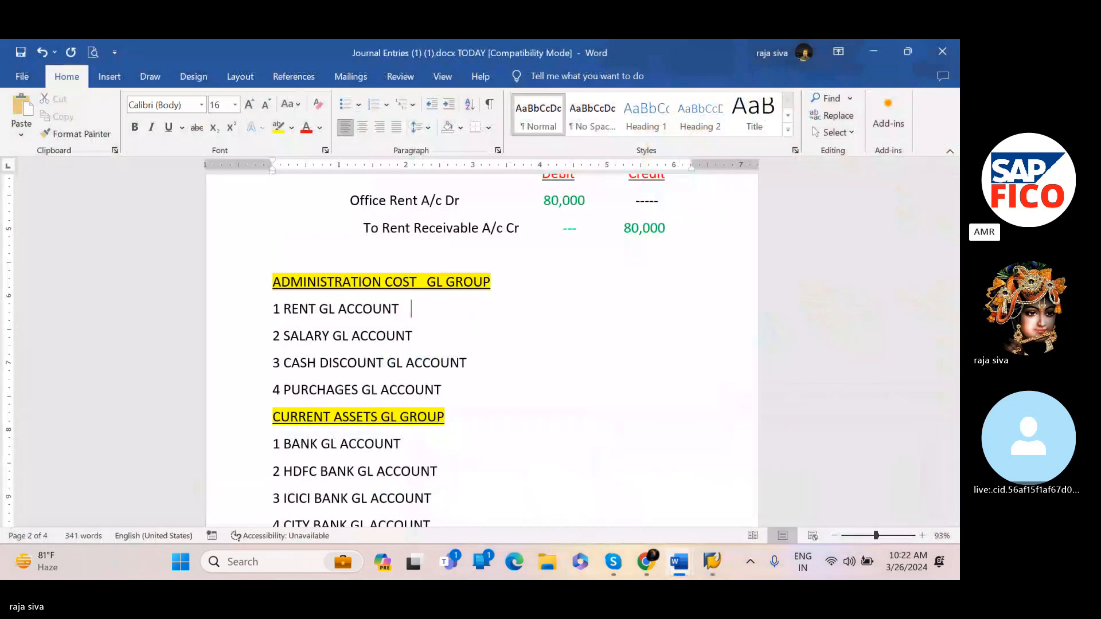
{"action": "type", "text": "400300"}
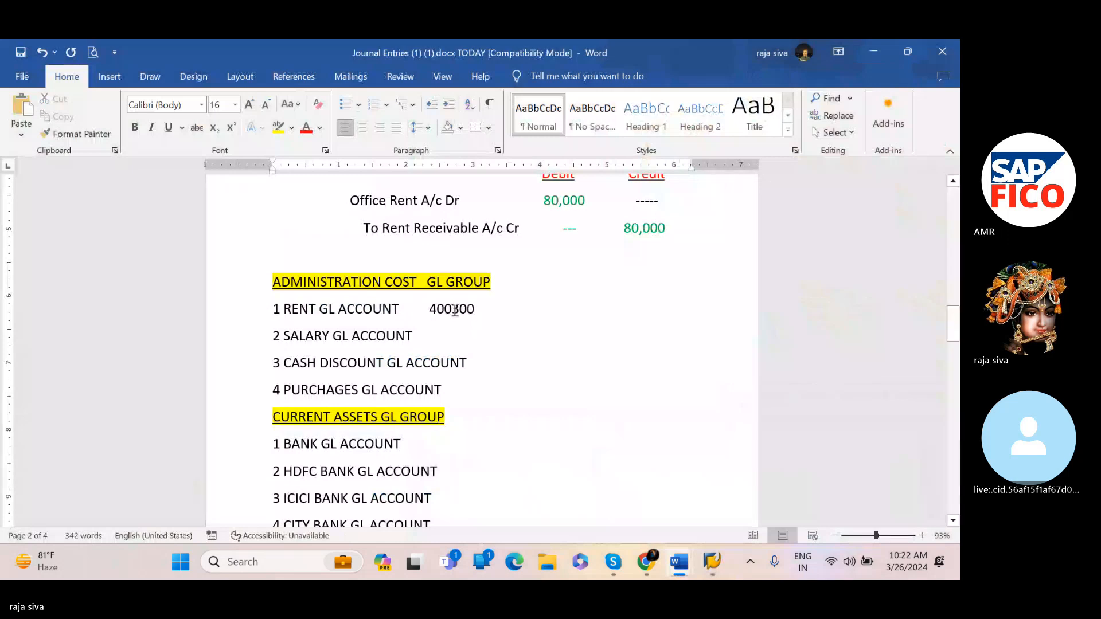
{"action": "left_click", "coordinate": [410, 308]}
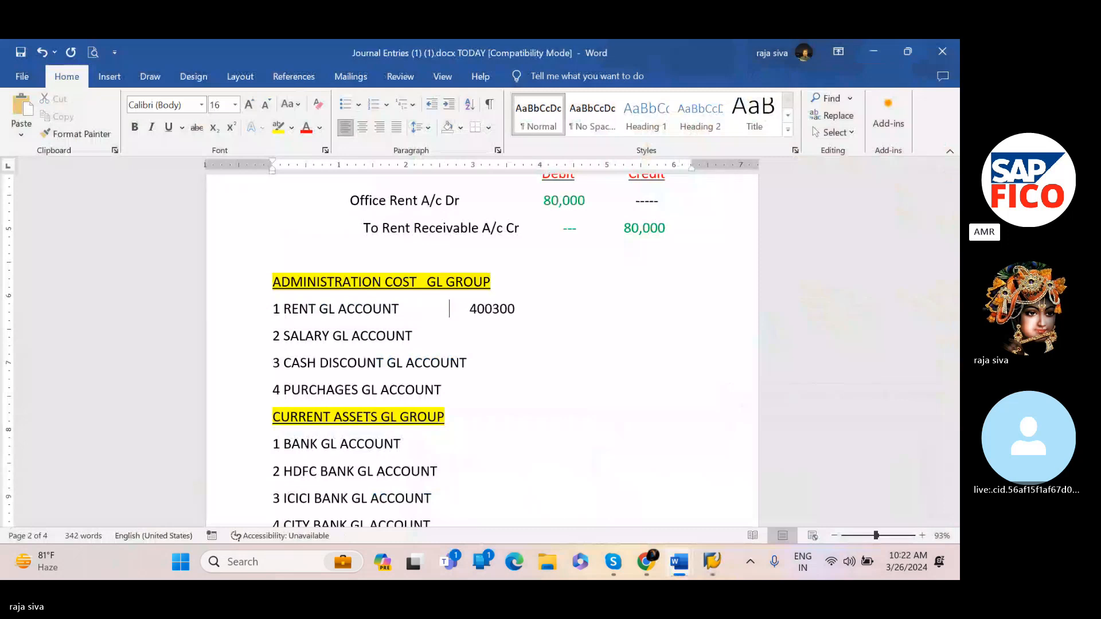
Add 400301 beside the SALARY GL ACCOUNT line and 400302 beside the CASH DISCOUNT GL ACCOUNT line
{"action": "left_click", "coordinate": [462, 331]}
{"action": "type", "text": "400302"}
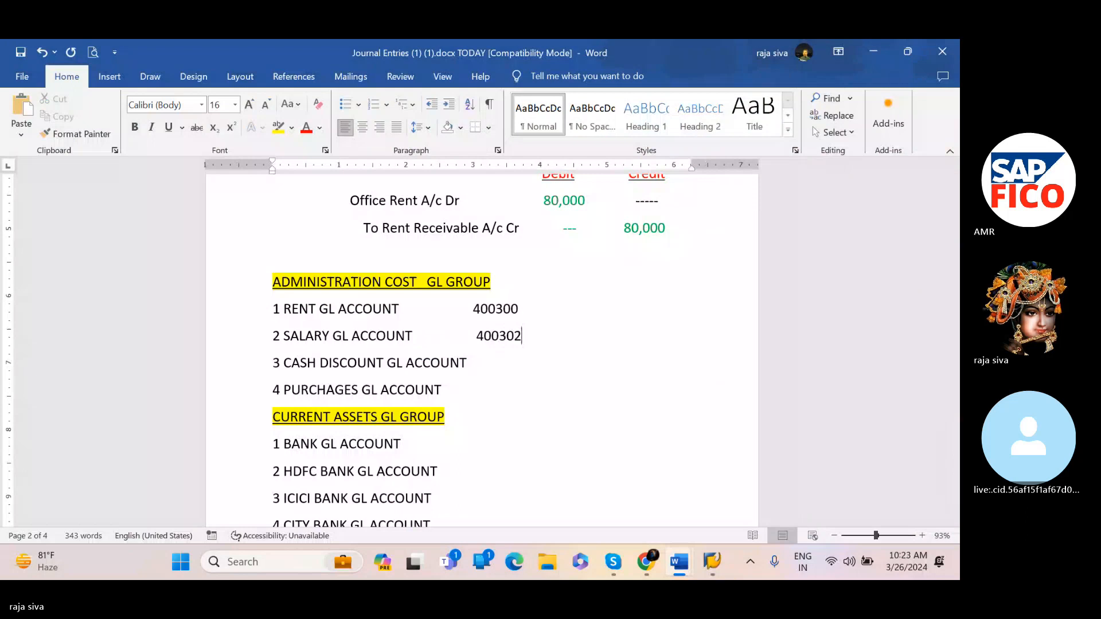
{"action": "key", "text": "BackSpace"}
{"action": "type", "text": "1"}
{"action": "left_click", "coordinate": [486, 367]}
{"action": "key", "text": "BackSpace"}
{"action": "type", "text": "400302"}
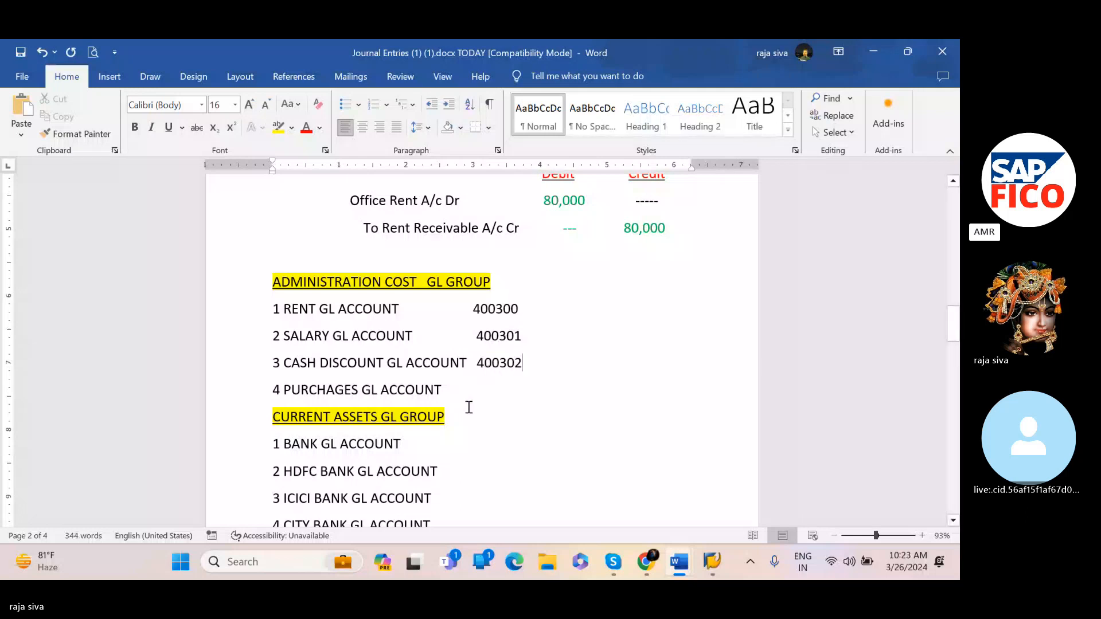
Add account number 400303 beside the PURCHAGES GL ACCOUNT line
{"action": "left_click", "coordinate": [488, 385]}
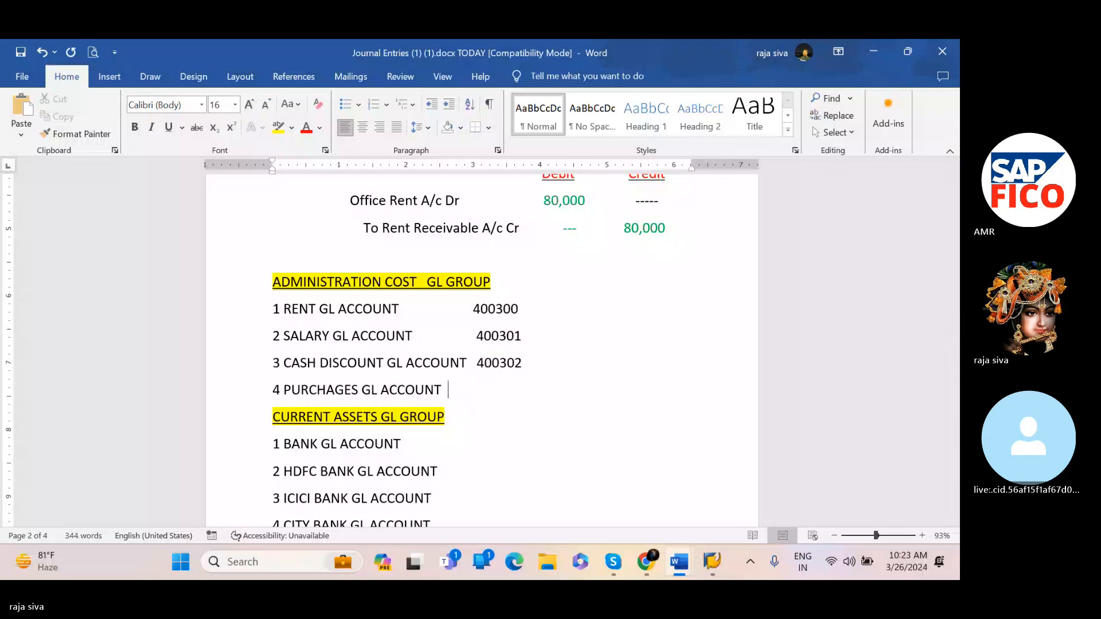
{"action": "key", "text": "BackSpace"}
{"action": "key", "text": "BackSpace"}
{"action": "type", "text": "400305"}
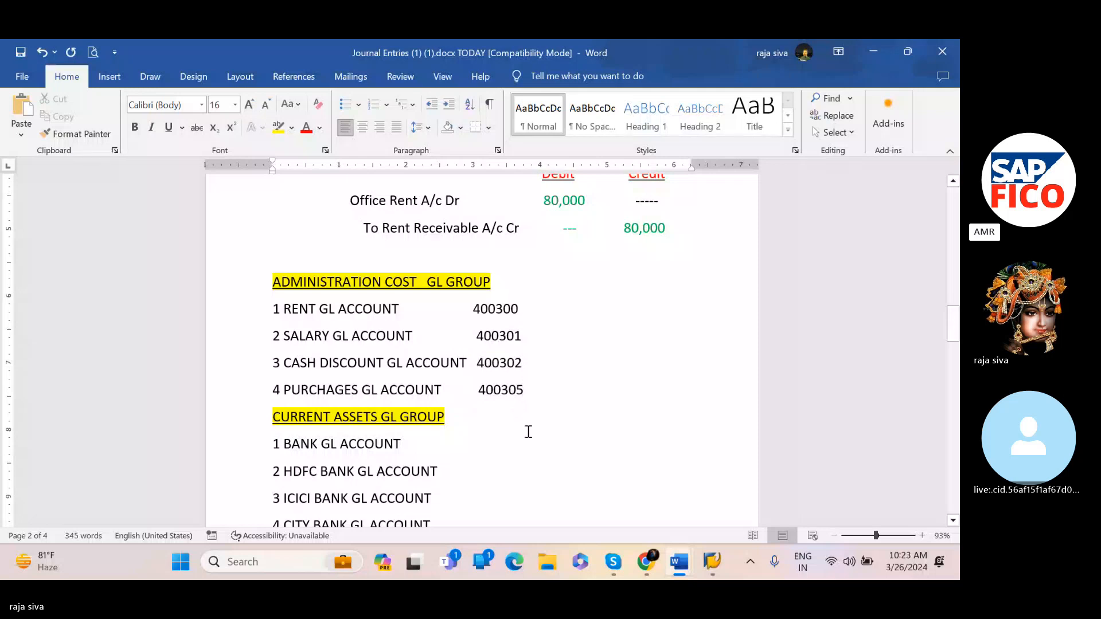
{"action": "key", "text": "BackSpace"}
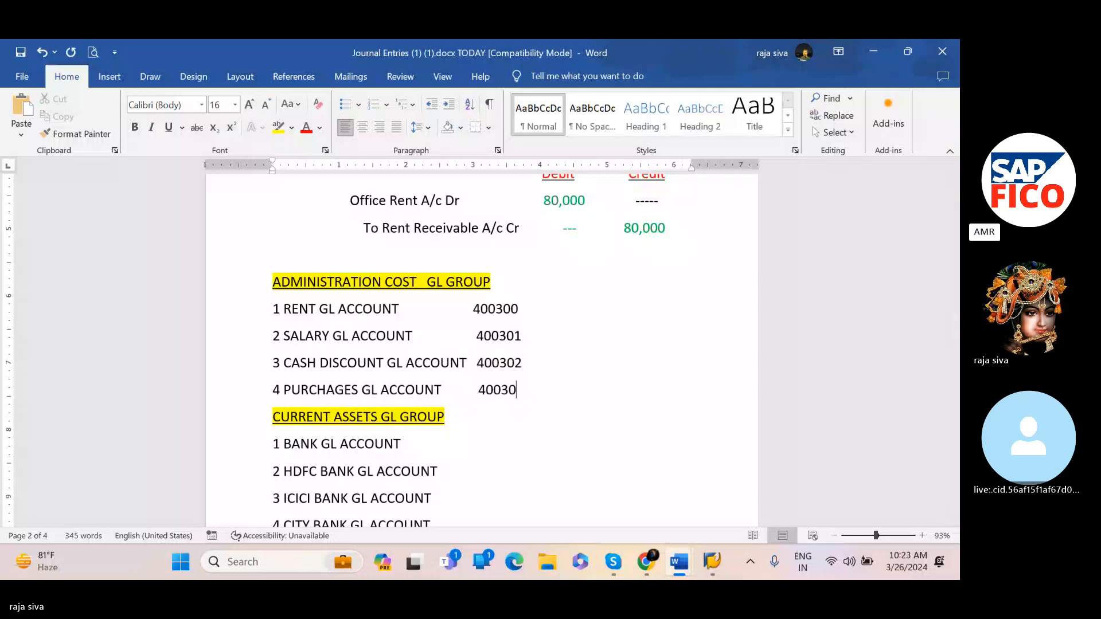
{"action": "type", "text": "3"}
Return to the G/L account groups overview in SAP
{"action": "scroll", "coordinate": [584, 466], "scroll_direction": "down", "scroll_amount": 2}
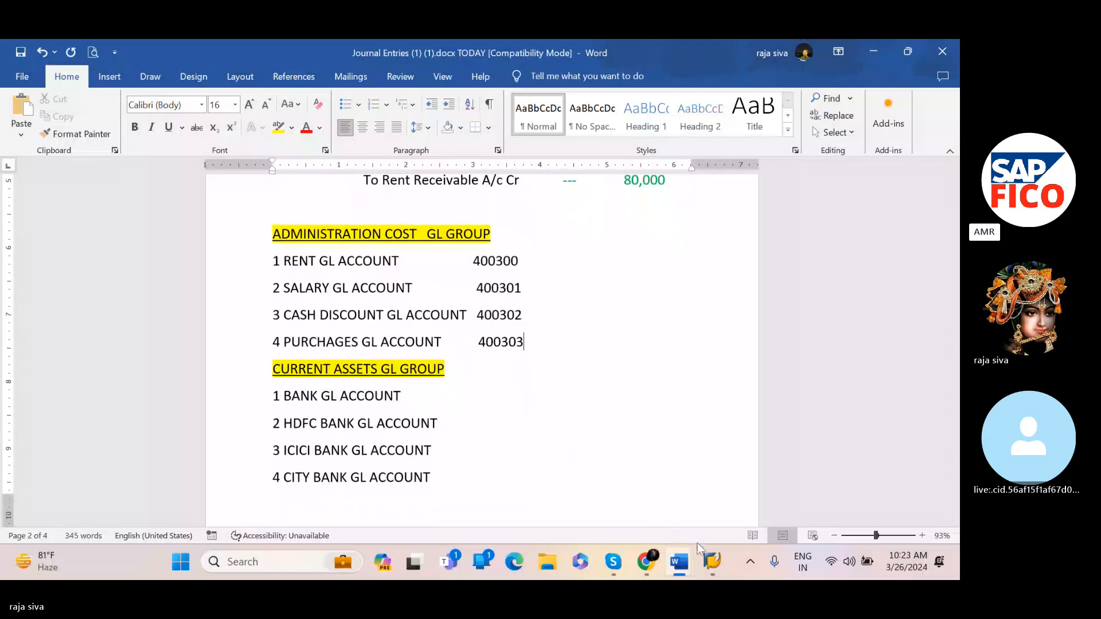
{"action": "mouse_move", "coordinate": [712, 559]}
{"action": "left_click", "coordinate": [746, 512]}
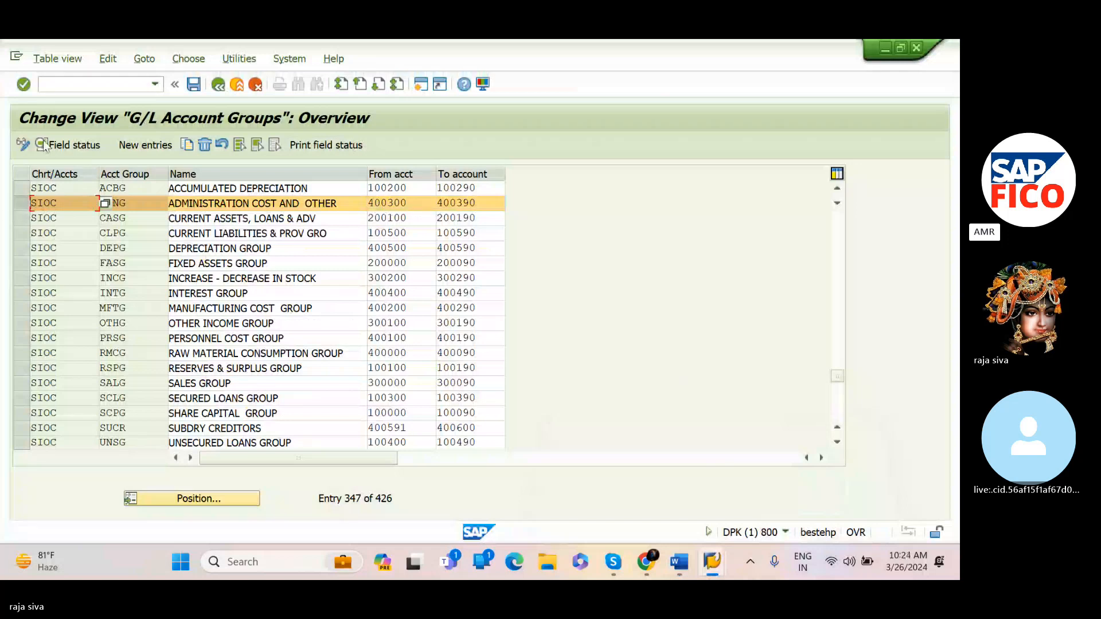
Open the FS00 transaction to edit G/L accounts centrally
{"action": "left_click", "coordinate": [109, 81]}
{"action": "type", "text": "/"}
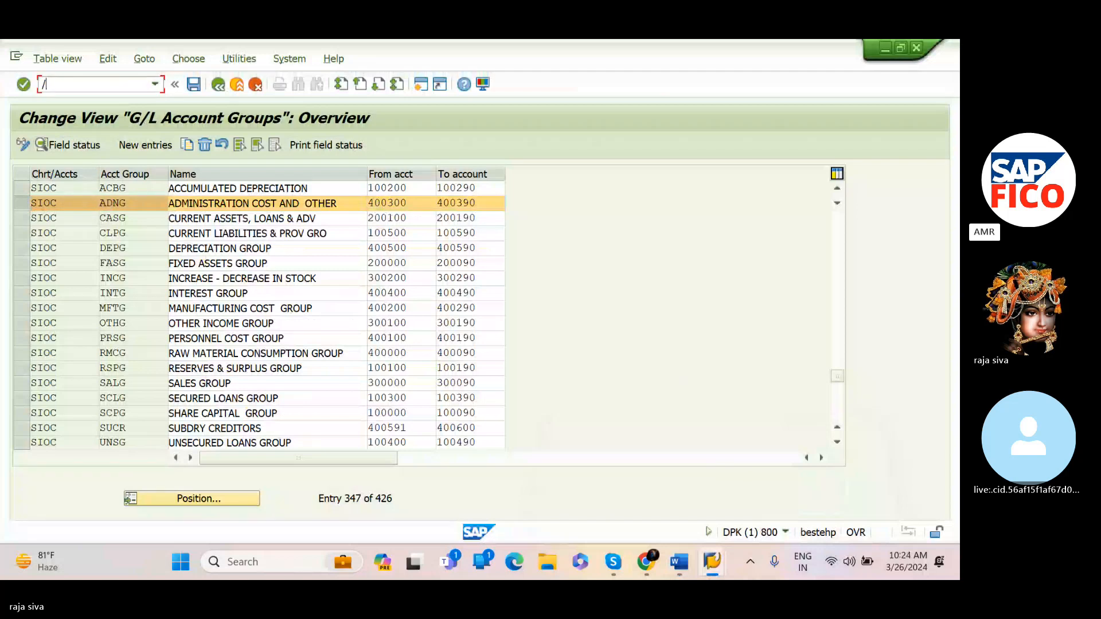
{"action": "type", "text": "nfs00"}
{"action": "key", "text": "Return"}
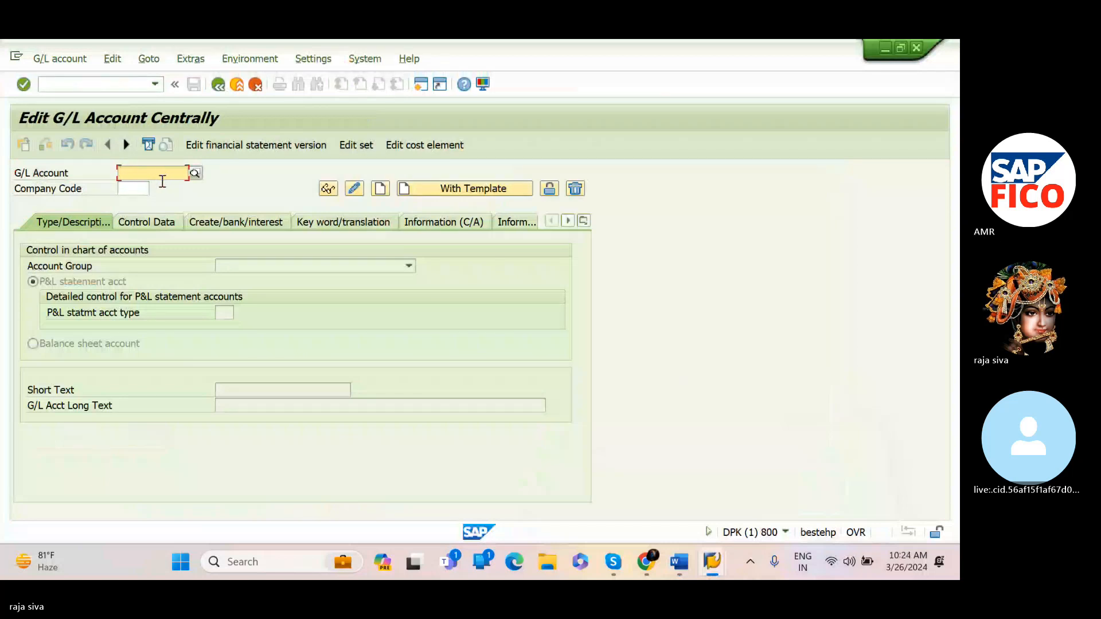
Enter company code SIVA and G/L account number 400300
{"action": "left_click", "coordinate": [137, 190]}
{"action": "type", "text": "siva"}
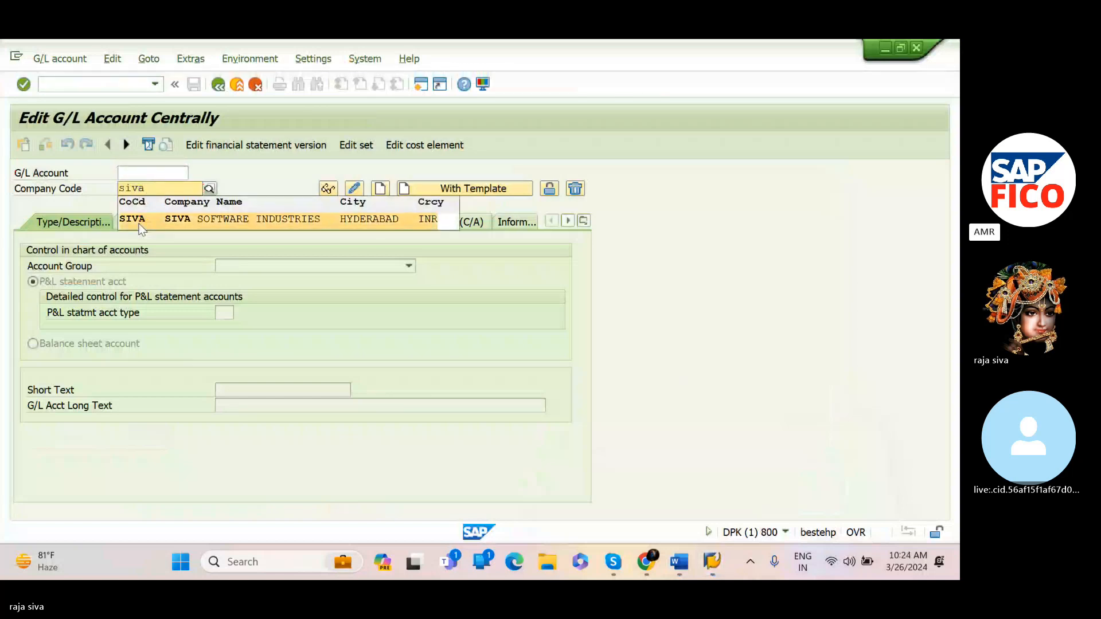
{"action": "left_click", "coordinate": [141, 218]}
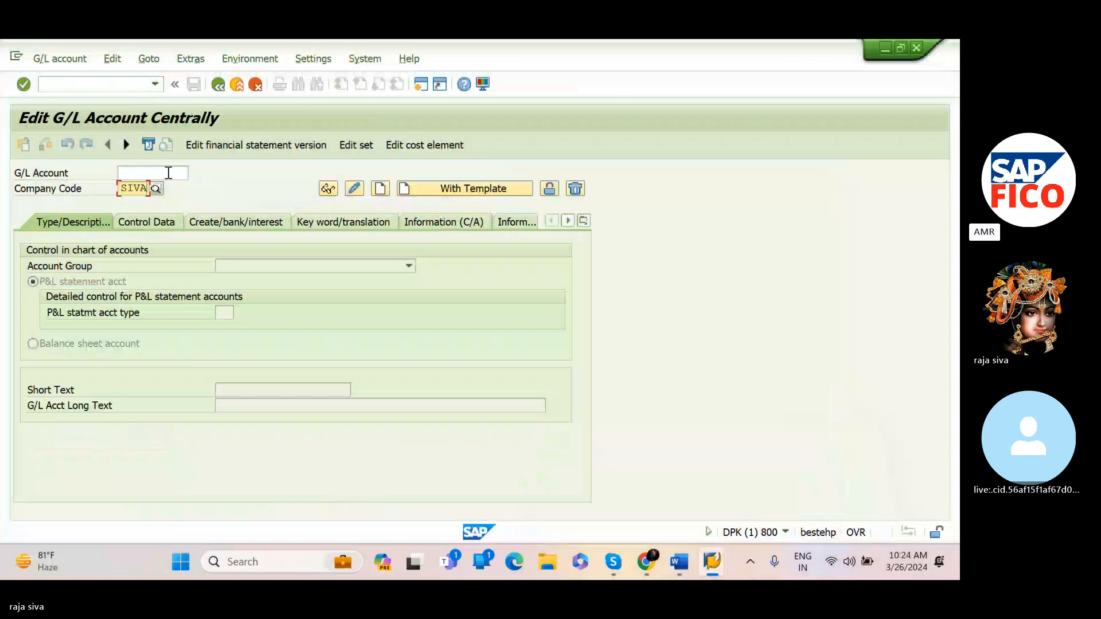
{"action": "left_click", "coordinate": [168, 172]}
{"action": "type", "text": "4"}
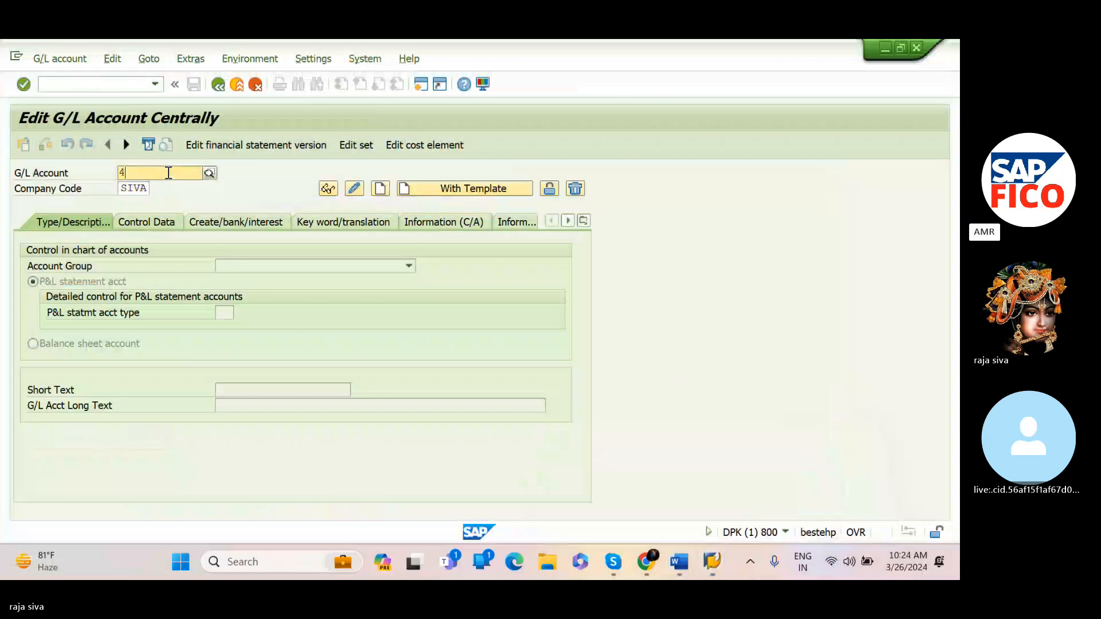
{"action": "type", "text": "00300"}
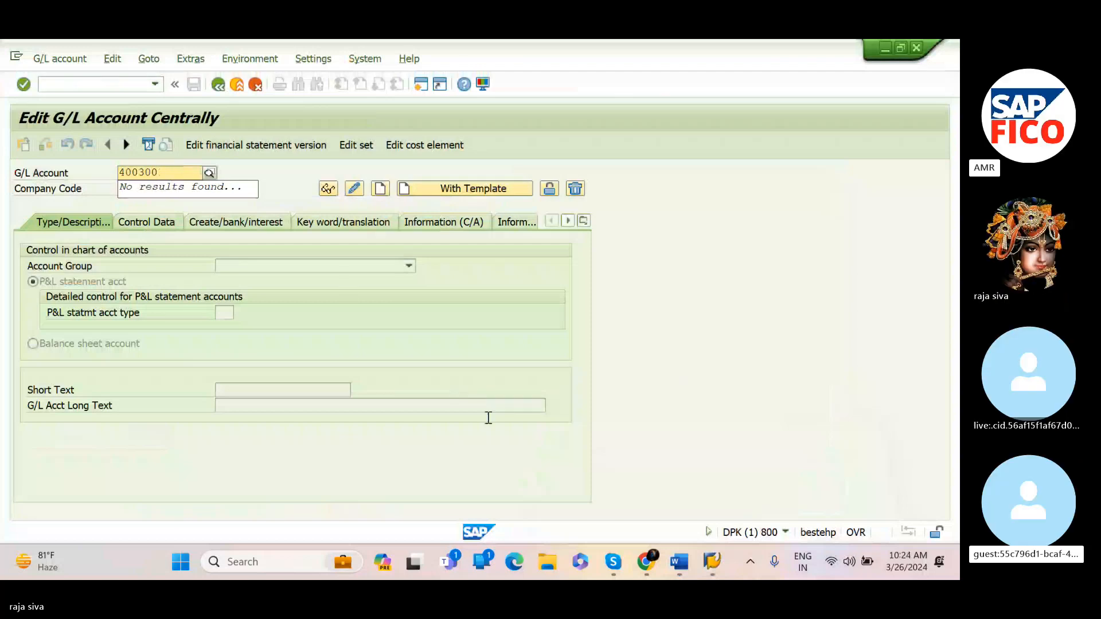
Start creating the account and assign it to the ADMINISTRATION COST AND OTHER account group
{"action": "mouse_move", "coordinate": [684, 563]}
{"action": "left_click", "coordinate": [831, 513]}
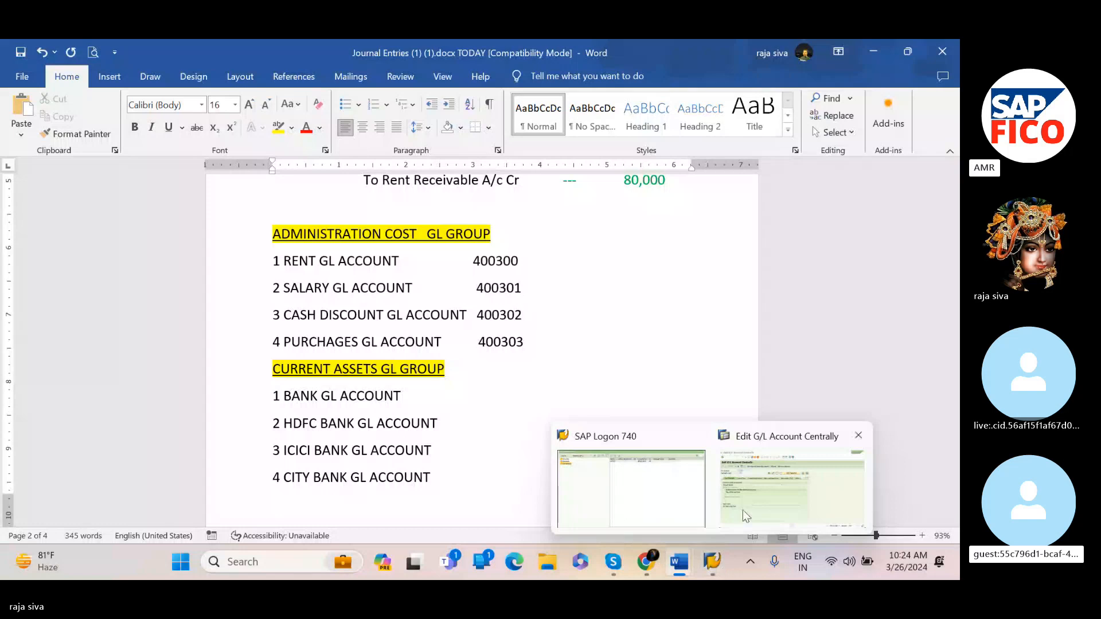
{"action": "left_click", "coordinate": [742, 510]}
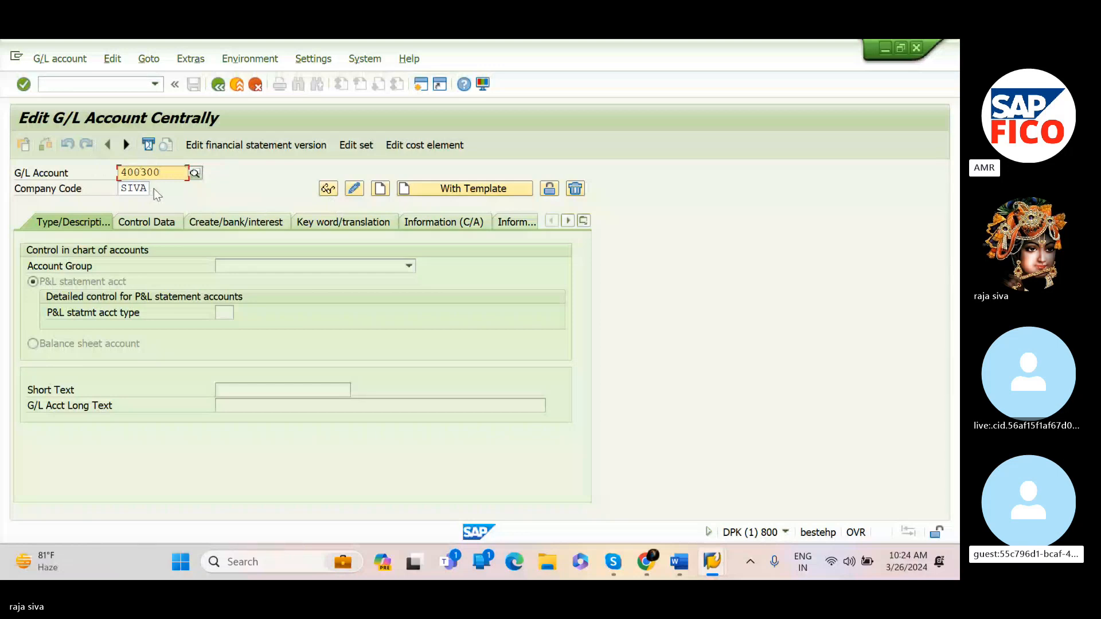
{"action": "left_click", "coordinate": [381, 189]}
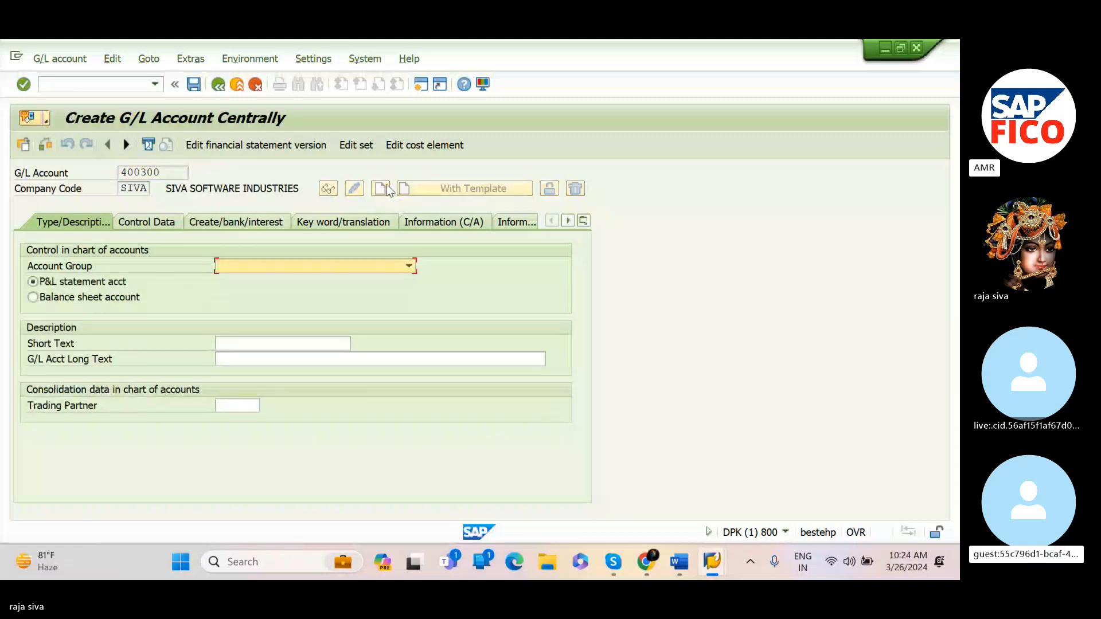
{"action": "left_click", "coordinate": [409, 266]}
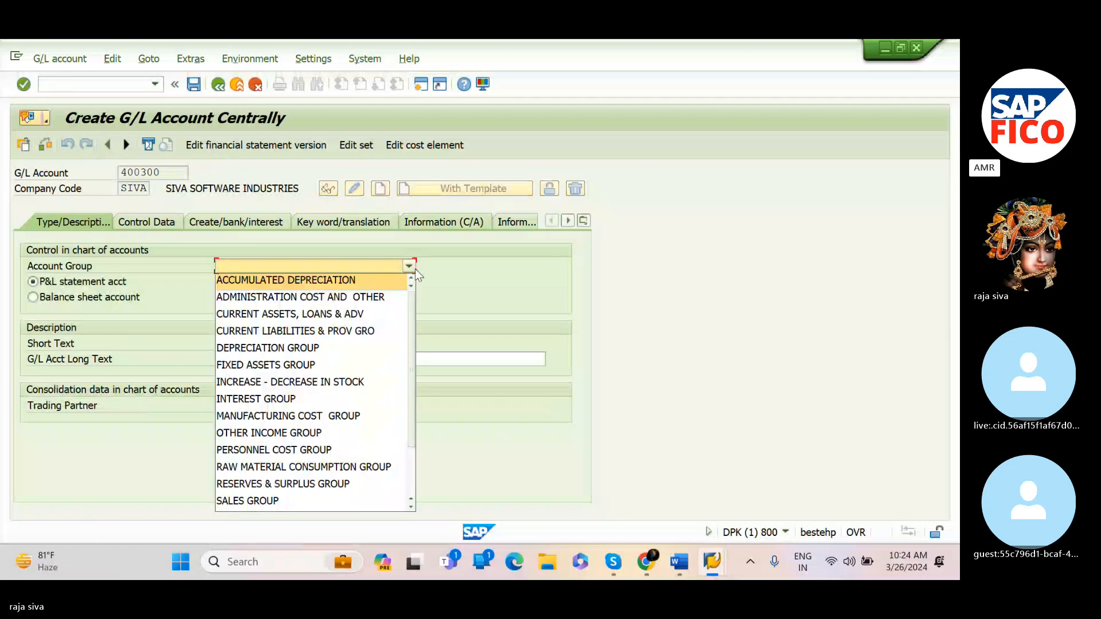
{"action": "left_click", "coordinate": [394, 301]}
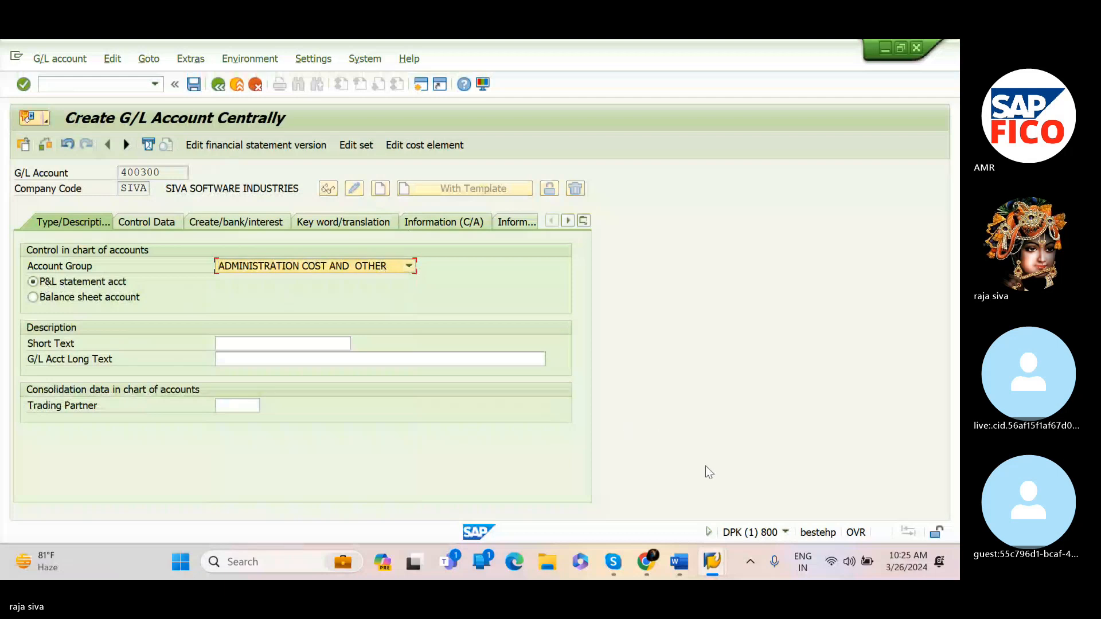
Review the administration cost account numbers in the Journal Entries document before returning to SAP
{"action": "left_click", "coordinate": [663, 250]}
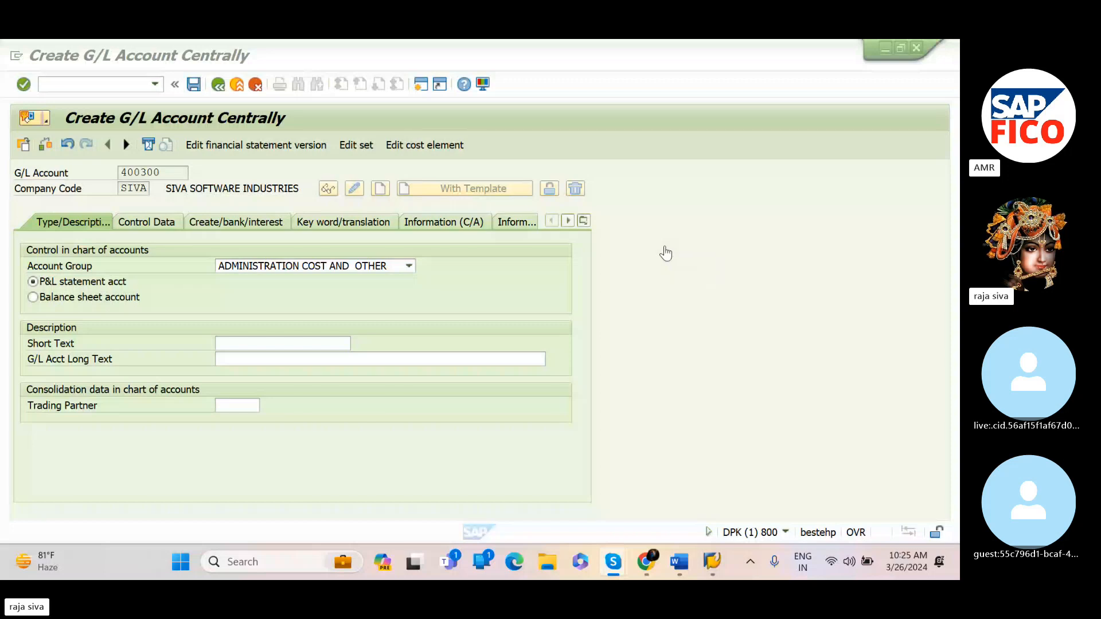
{"action": "left_click", "coordinate": [665, 252]}
{"action": "mouse_move", "coordinate": [679, 561]}
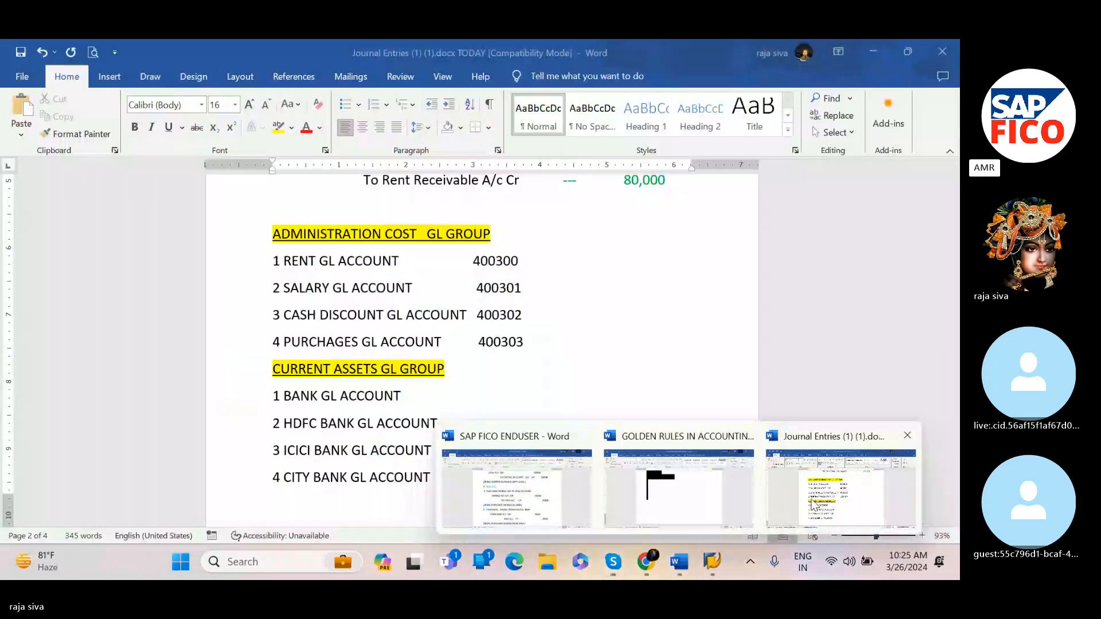
{"action": "left_click", "coordinate": [813, 503]}
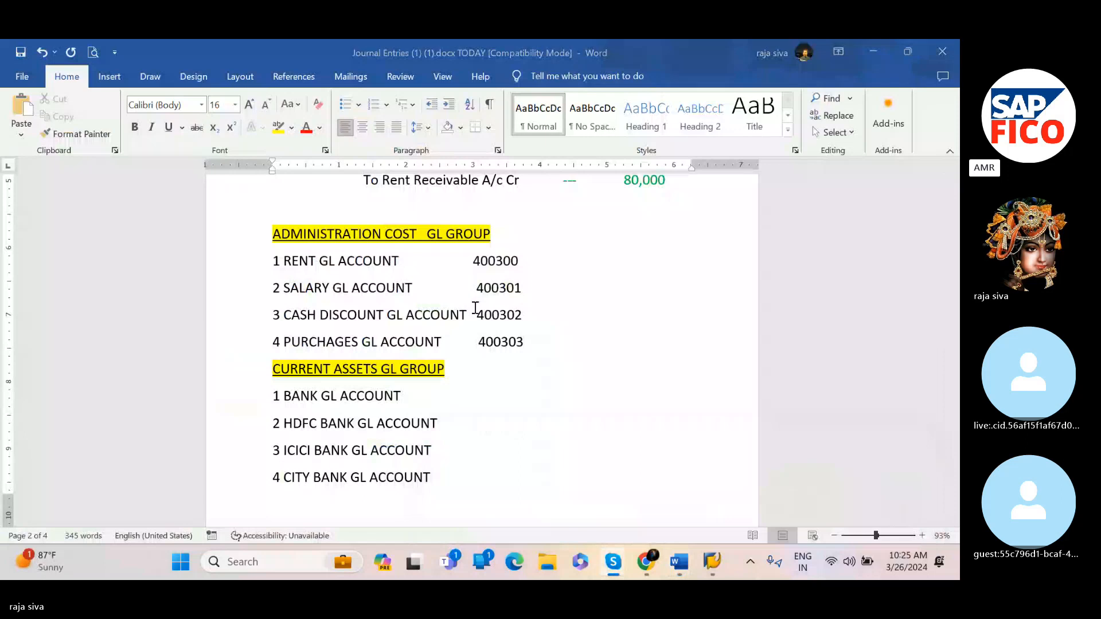
{"action": "key", "text": "alt+Tab"}
{"action": "key", "text": "Escape"}
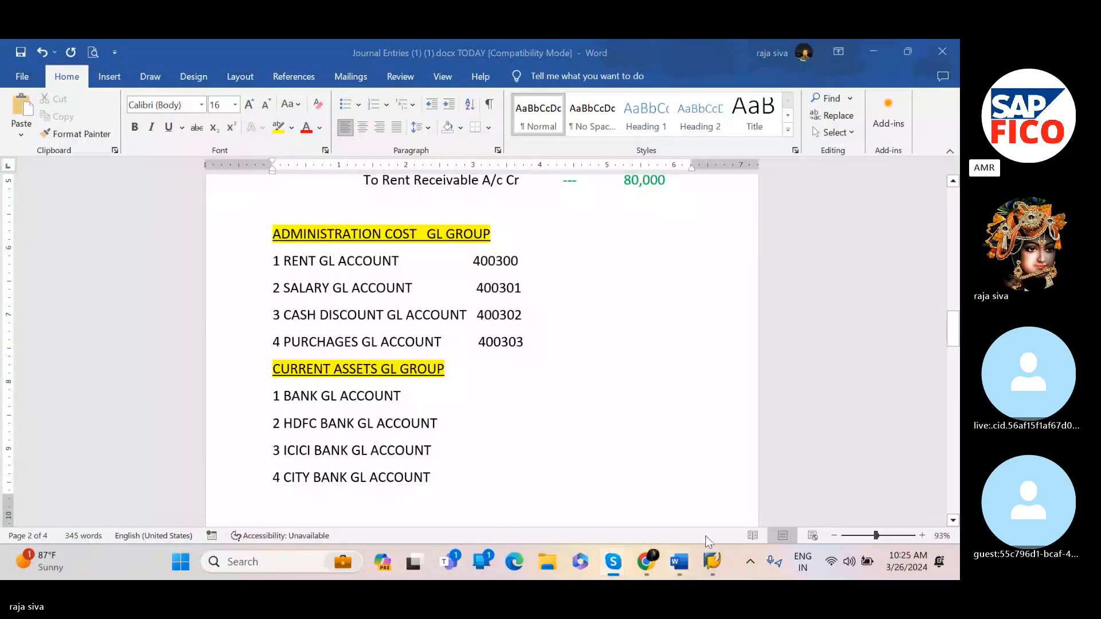
{"action": "mouse_move", "coordinate": [718, 564]}
{"action": "left_click", "coordinate": [754, 504]}
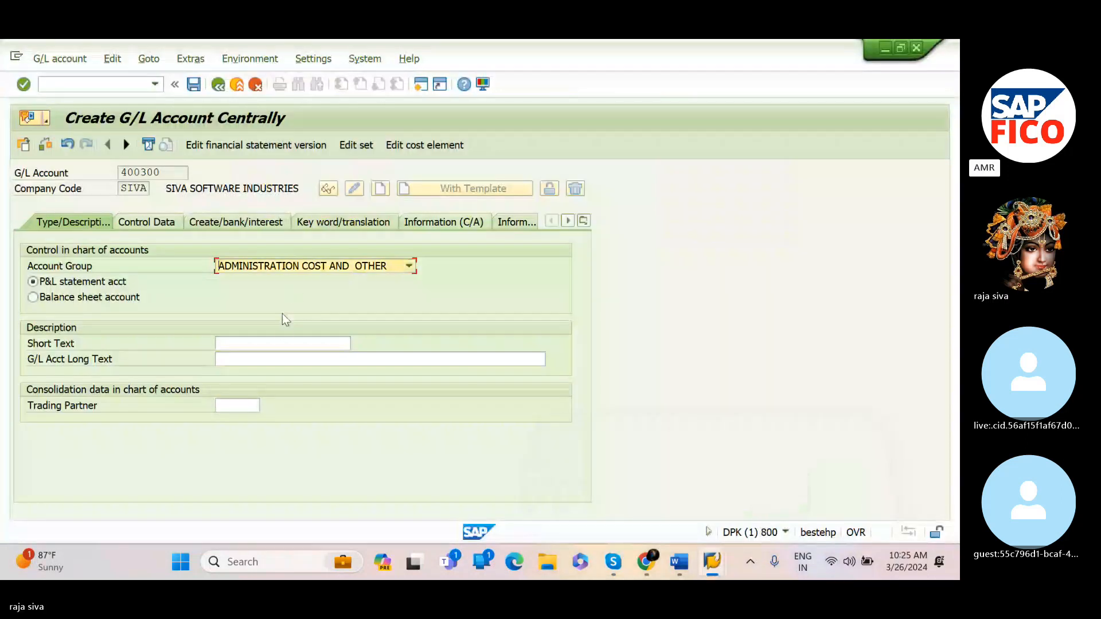
Enter the short text 'Rent account' for the new G/L account
{"action": "left_click", "coordinate": [284, 347]}
{"action": "key", "text": "Caps_Lock"}
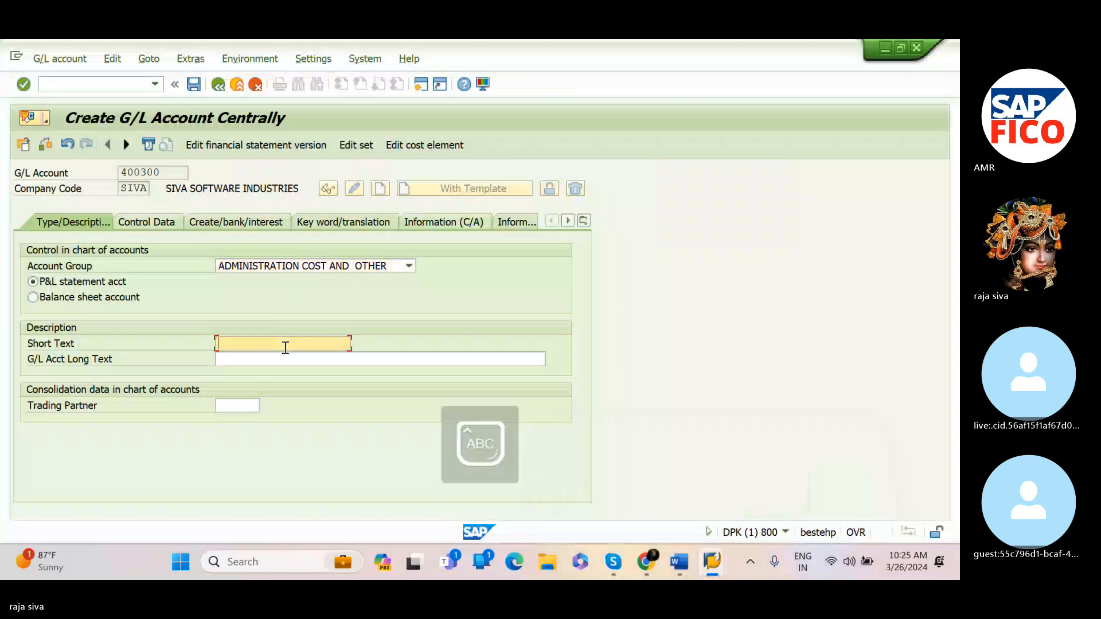
{"action": "type", "text": "R"}
{"action": "key", "text": "Caps_Lock"}
{"action": "type", "text": "ent "}
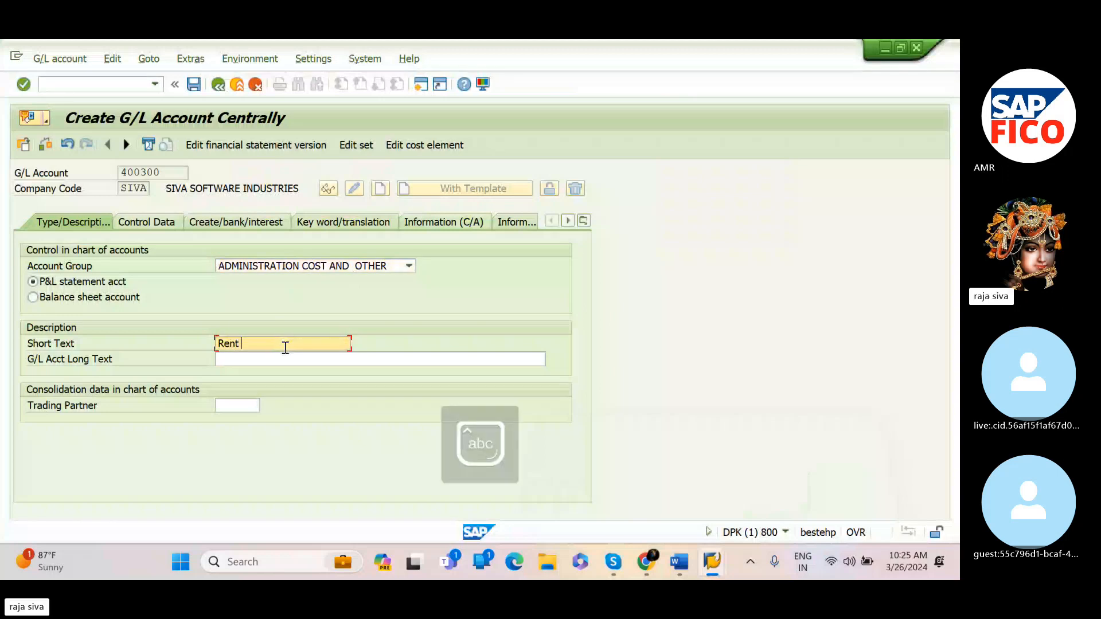
{"action": "type", "text": "account"}
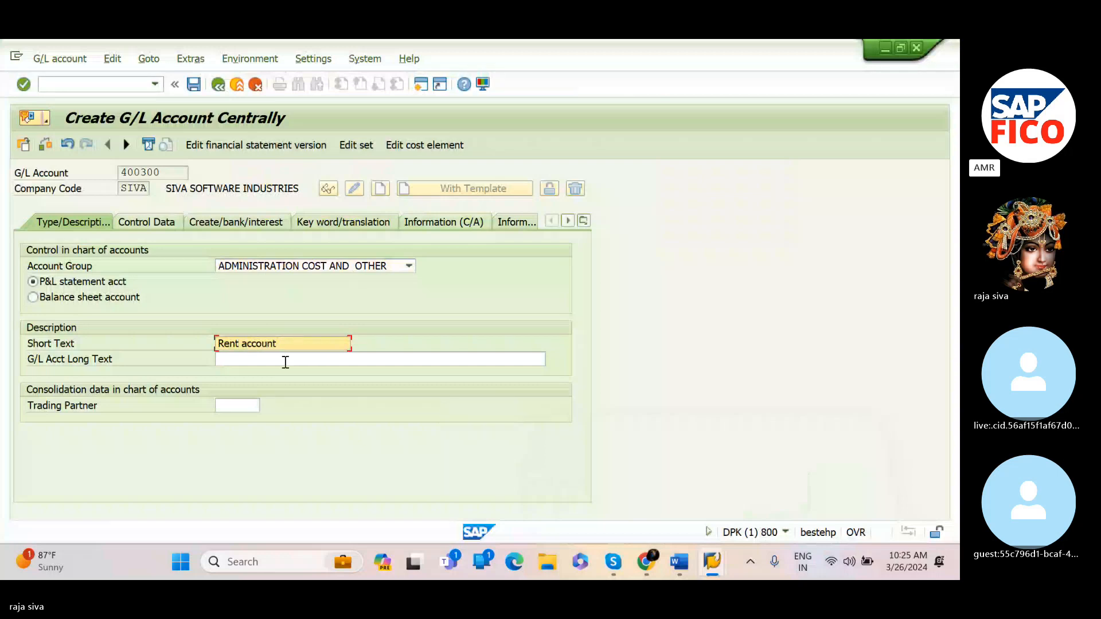
Enter the G/L account long text 'Rent A/C'
{"action": "left_click", "coordinate": [285, 362]}
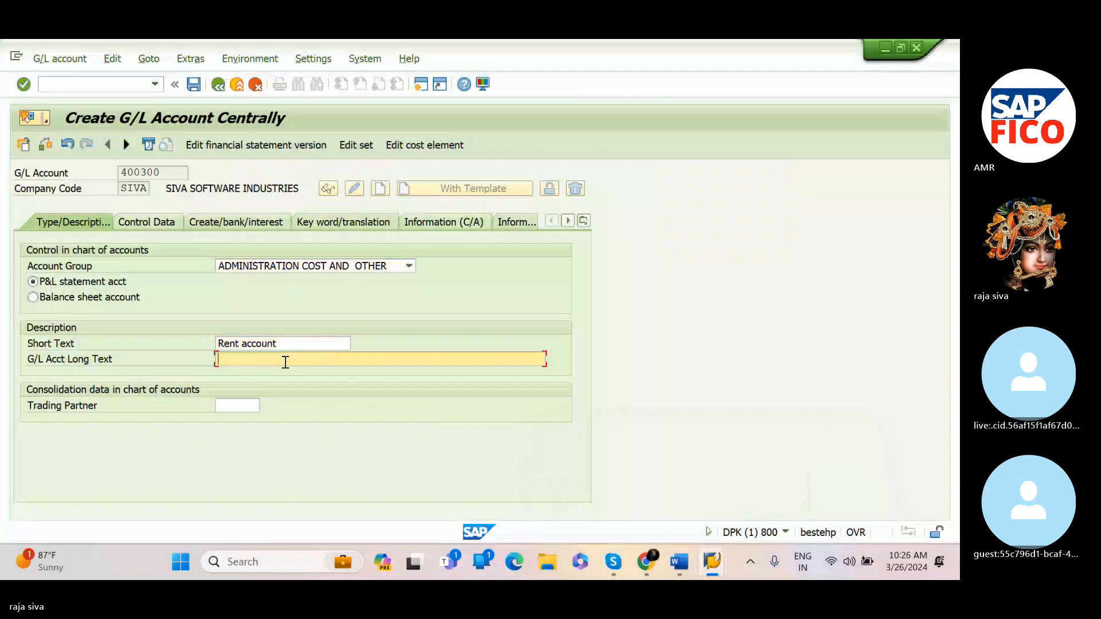
{"action": "type", "text": "B"}
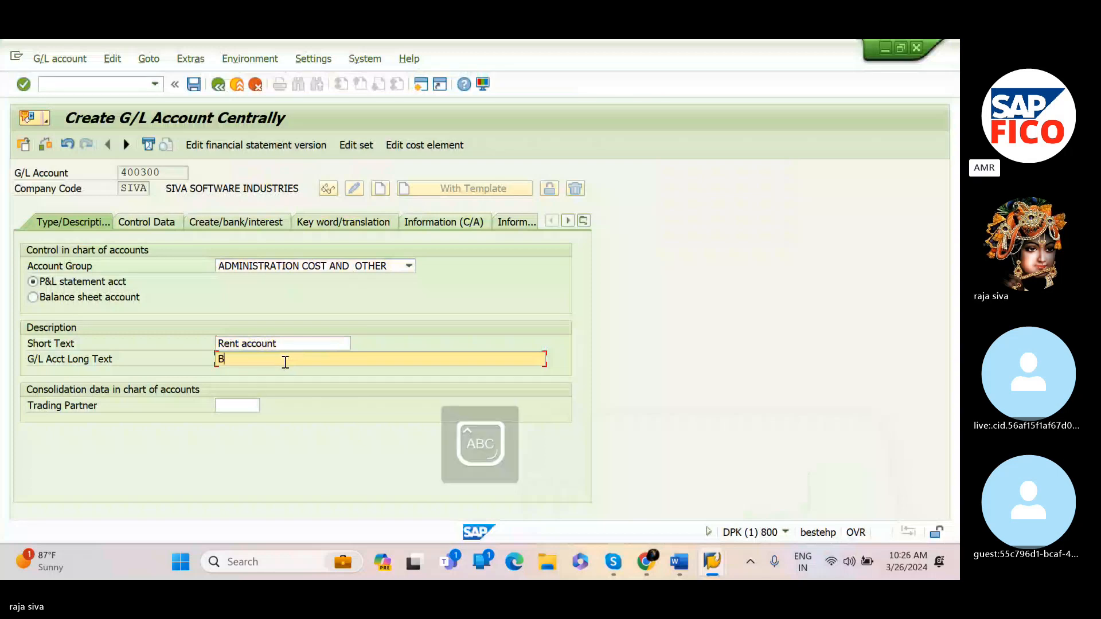
{"action": "type", "text": "eing rent"}
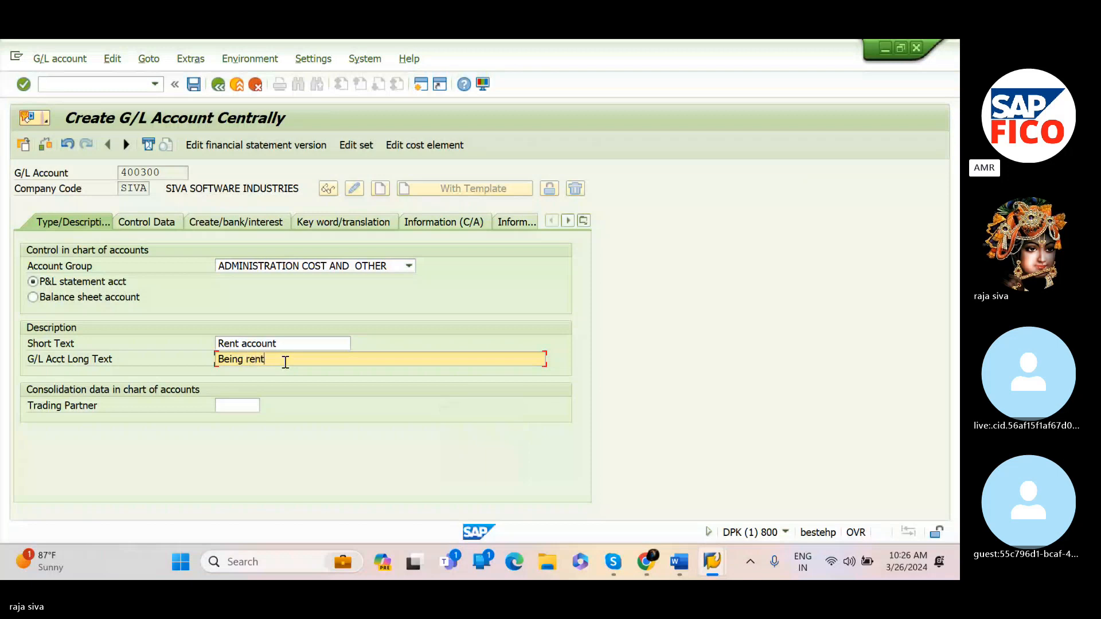
{"action": "key", "text": "BackSpace"}
{"action": "key", "text": "BackSpace"}
{"action": "key", "text": "BackSpace"}
{"action": "key", "text": "BackSpace"}
{"action": "key", "text": "BackSpace"}
{"action": "key", "text": "BackSpace"}
{"action": "key", "text": "BackSpace"}
{"action": "key", "text": "BackSpace"}
{"action": "key", "text": "BackSpace"}
{"action": "key", "text": "BackSpace"}
{"action": "type", "text": "R"}
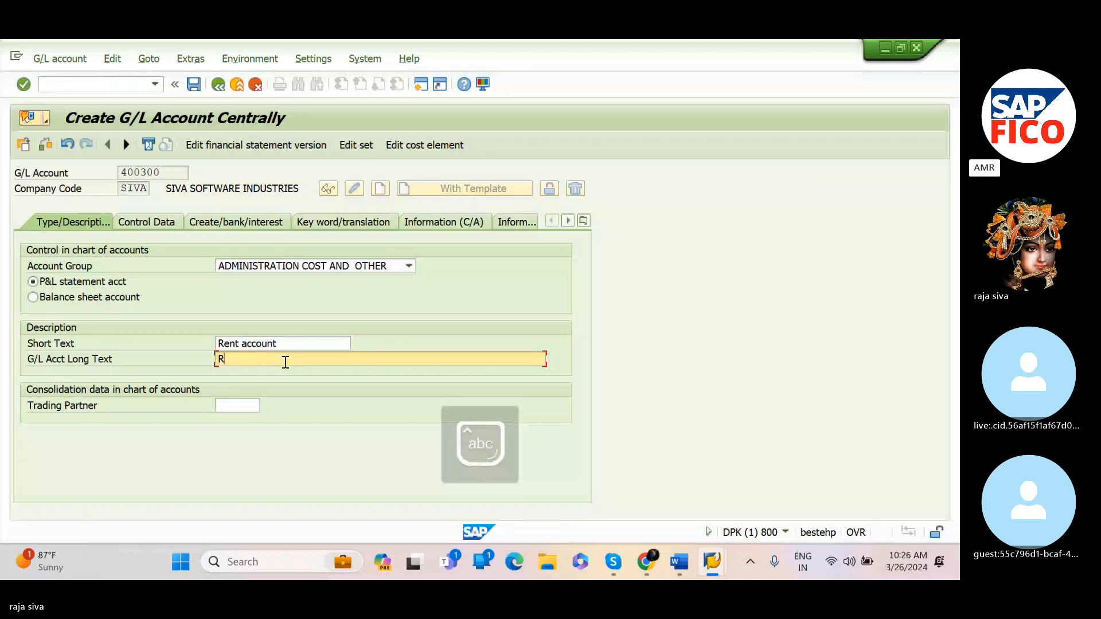
{"action": "type", "text": "ent"}
{"action": "key", "text": "Caps_Lock"}
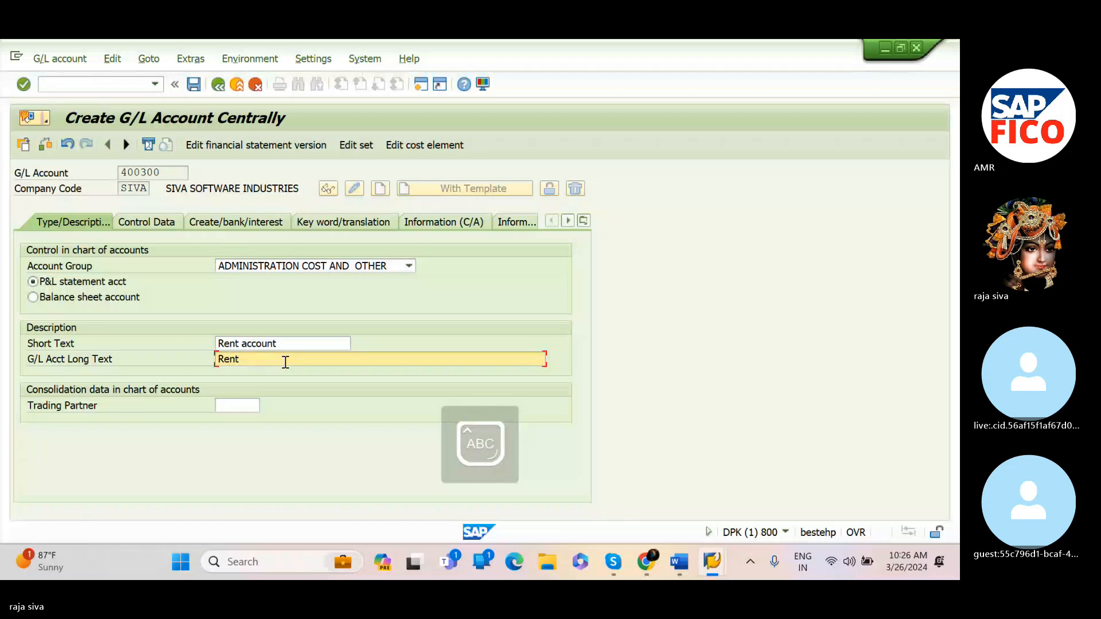
{"action": "type", "text": "A/C"}
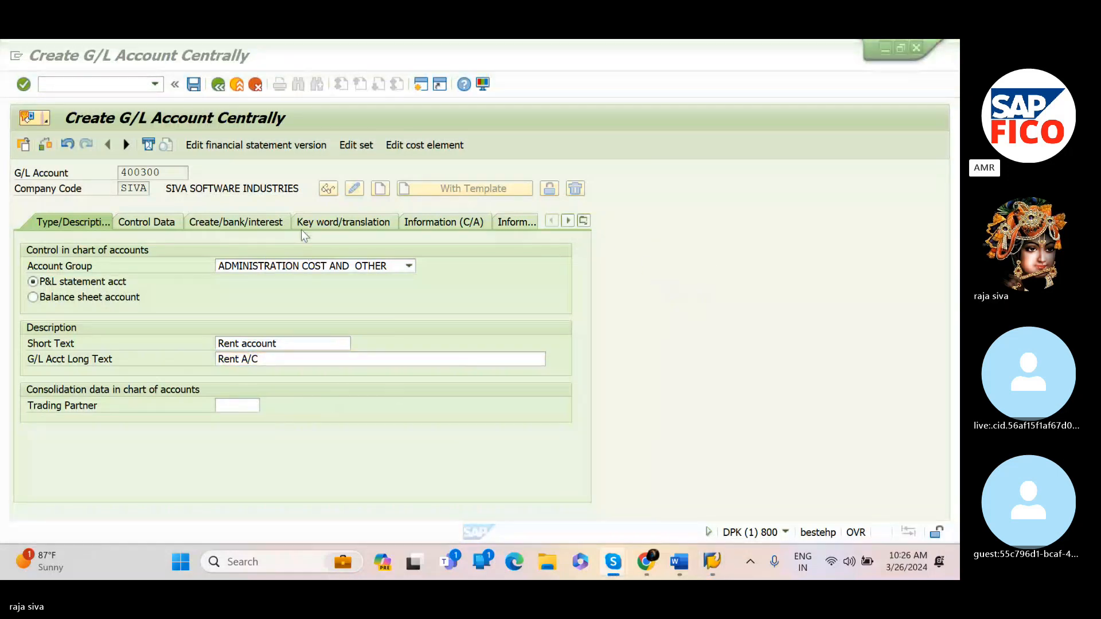
In the control data, enable line item display and set the sort key to 001 Posting date
{"action": "left_click", "coordinate": [162, 219]}
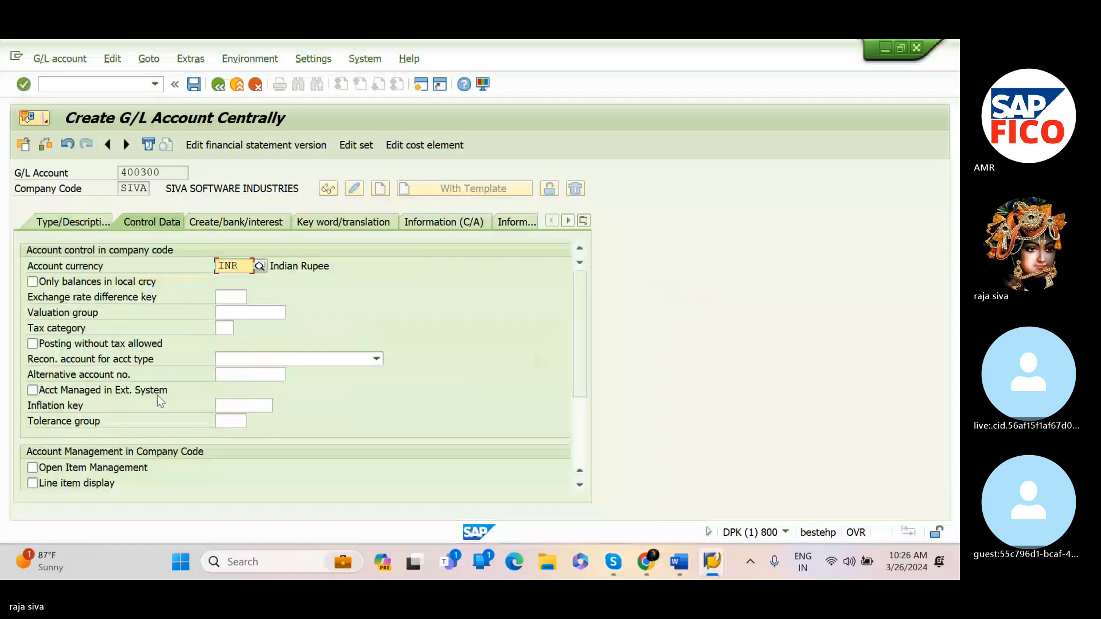
{"action": "left_click", "coordinate": [33, 484]}
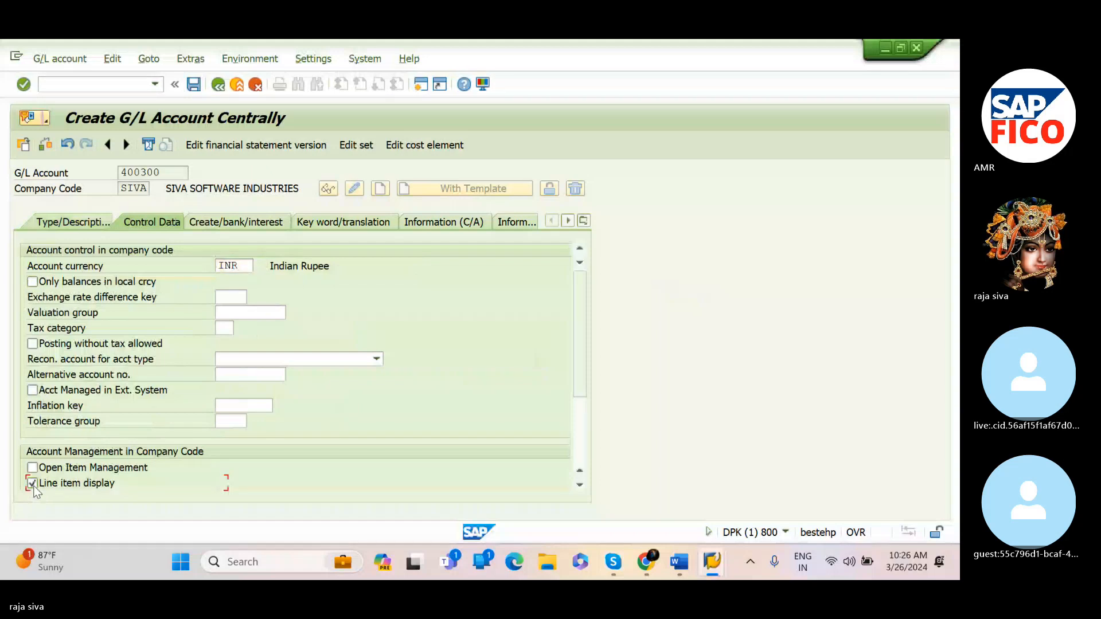
{"action": "scroll", "coordinate": [161, 465], "scroll_direction": "down", "scroll_amount": 1}
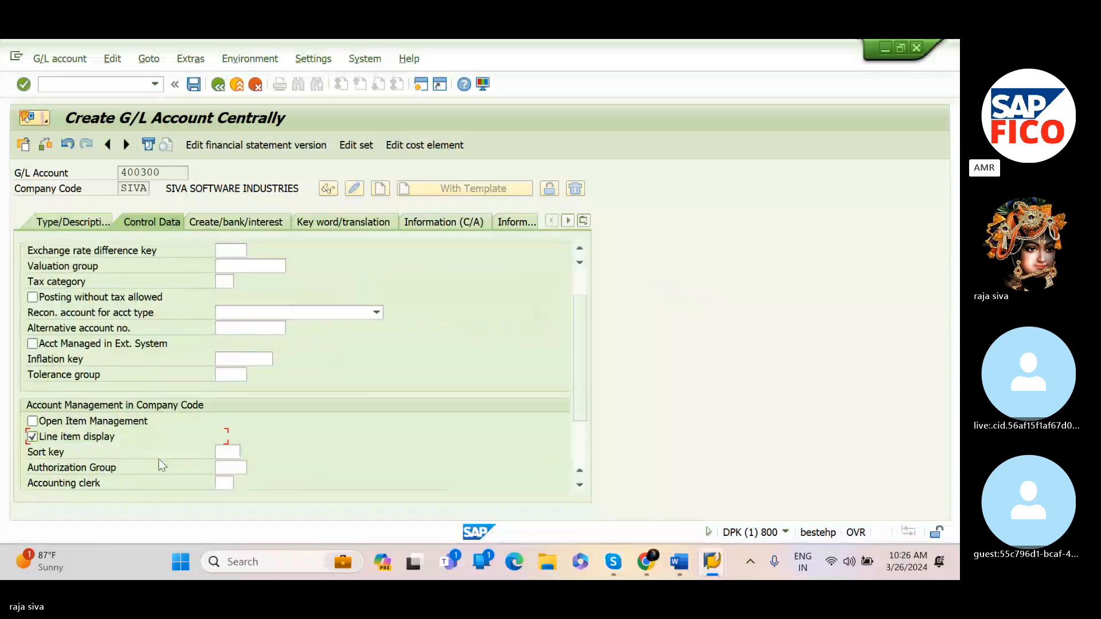
{"action": "left_click", "coordinate": [232, 448]}
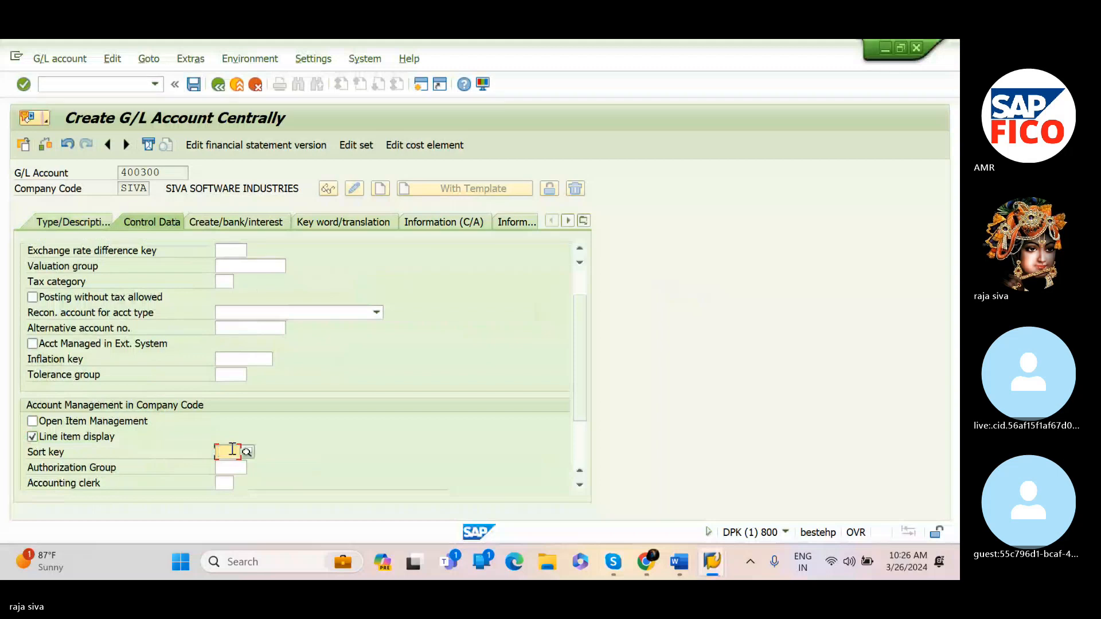
{"action": "key", "text": "F4"}
{"action": "key", "text": "Escape"}
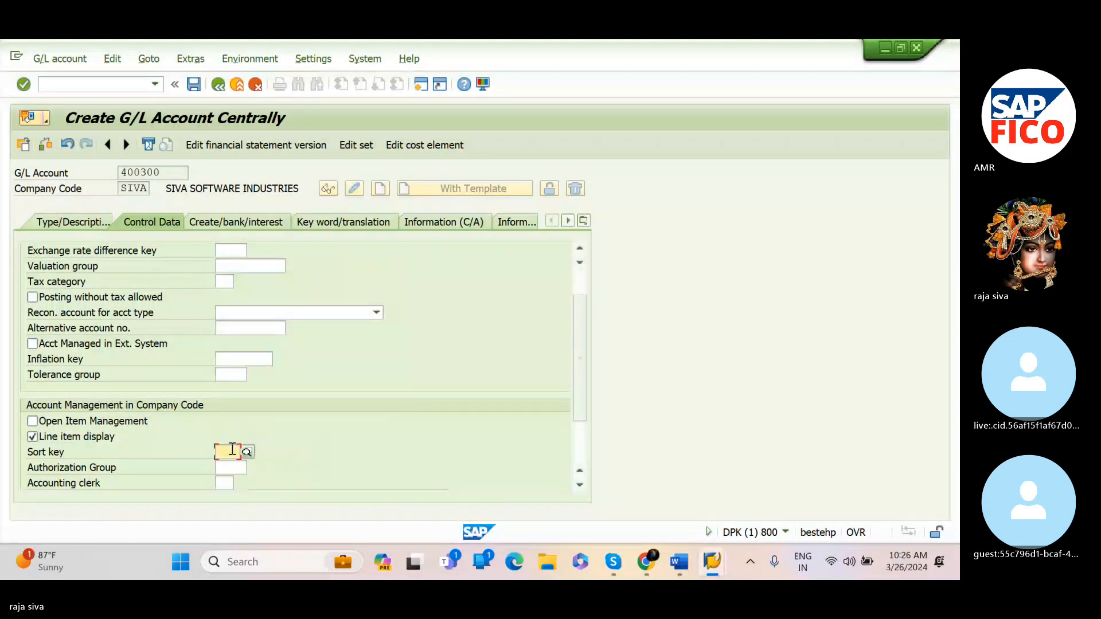
{"action": "type", "text": "001"}
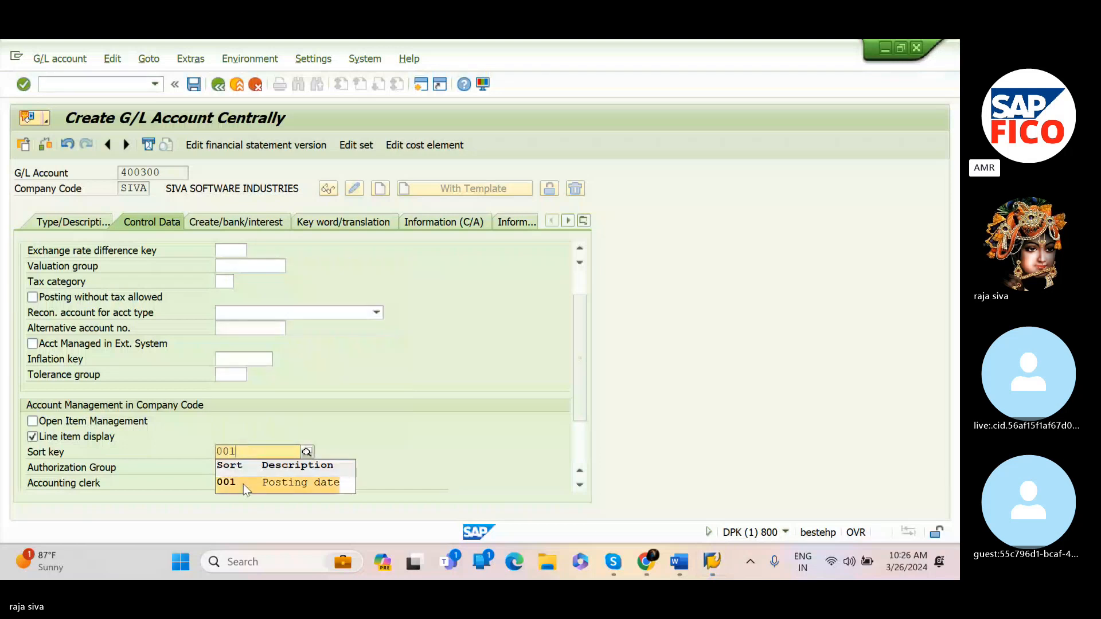
{"action": "left_click", "coordinate": [242, 485]}
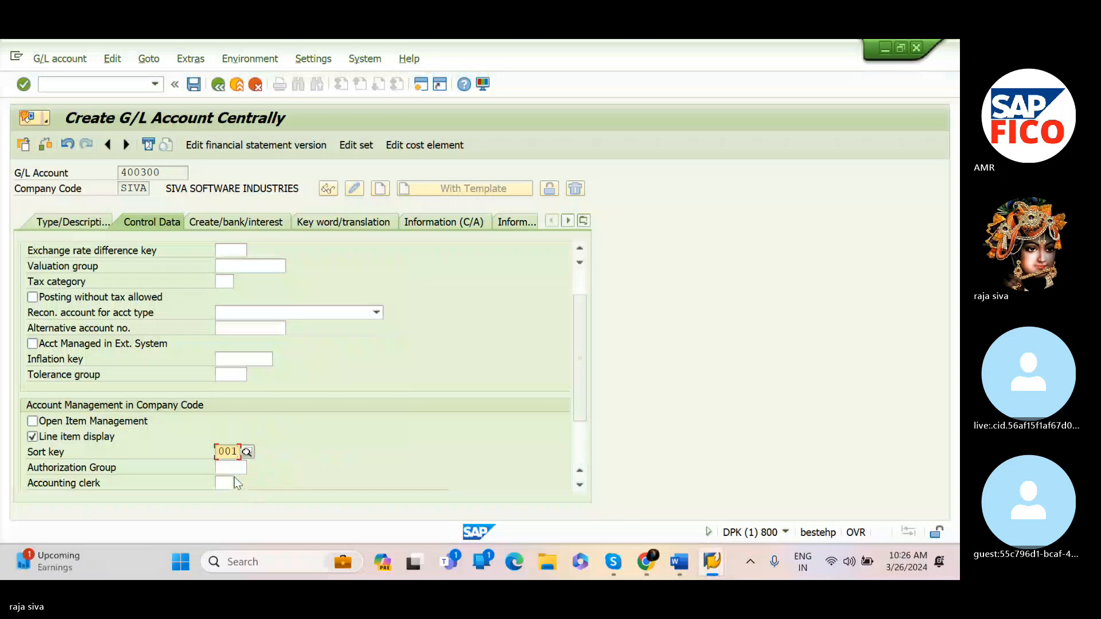
Set the field status group to G001 in the document creation settings
{"action": "left_click", "coordinate": [265, 224]}
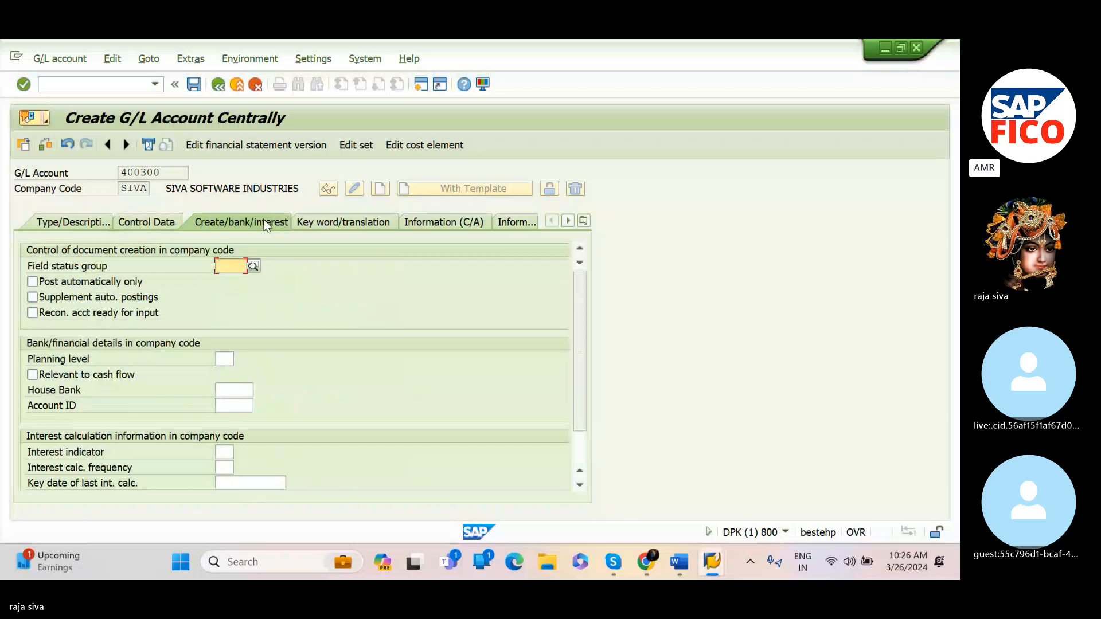
{"action": "type", "text": "G00"}
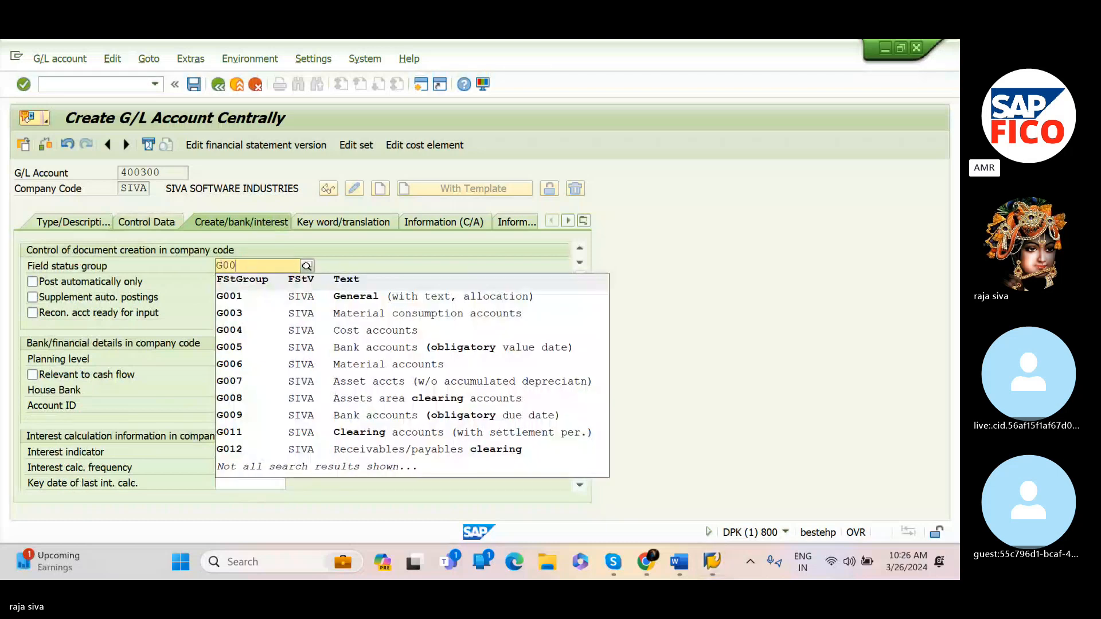
{"action": "type", "text": "1"}
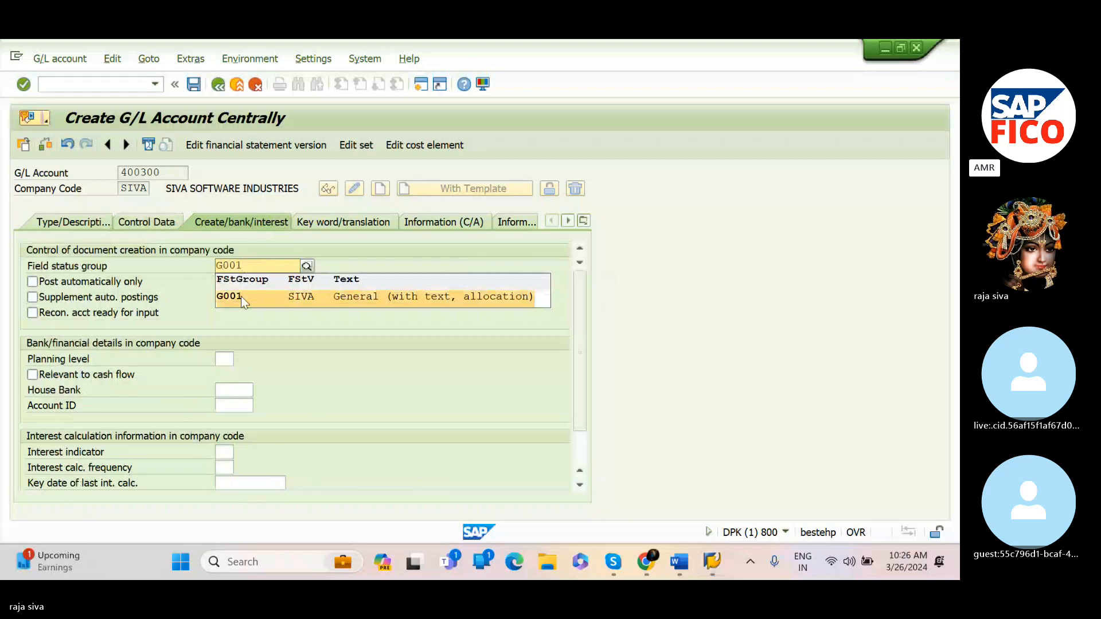
{"action": "left_click", "coordinate": [240, 296]}
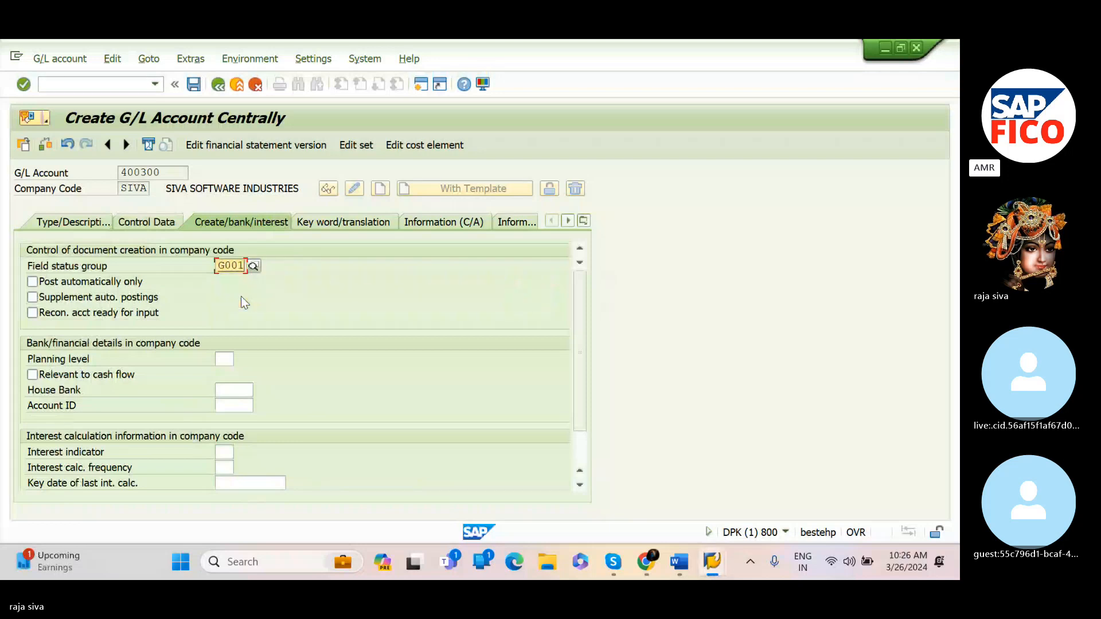
Save the new Rent G/L account 400300
{"action": "left_click", "coordinate": [195, 84]}
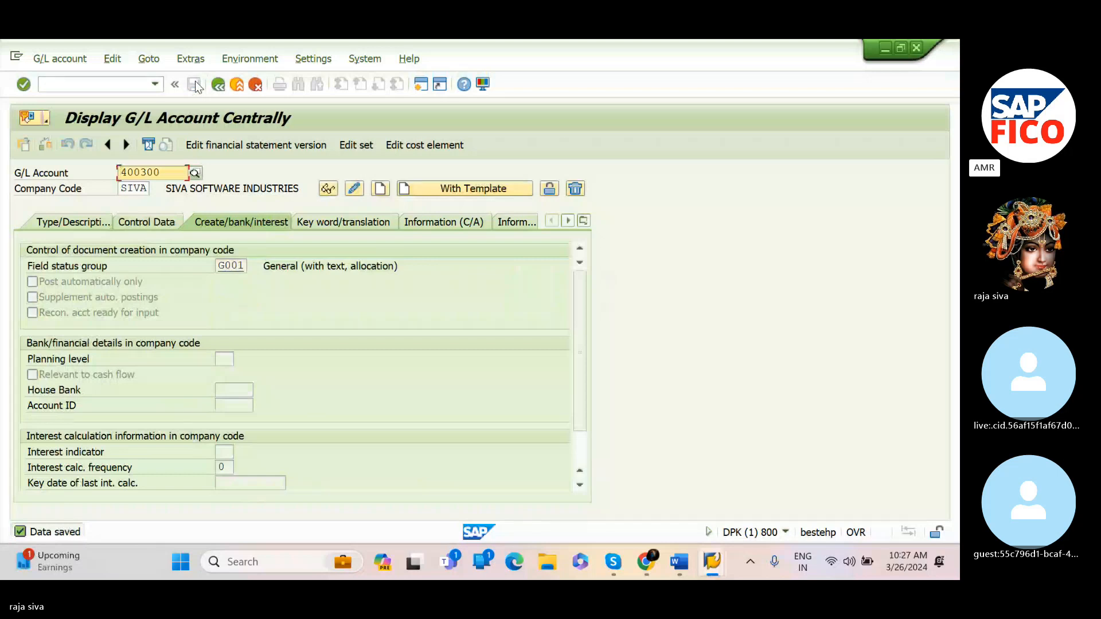
Change the hierarchy display setting to show accounts in a navigation tree
{"action": "left_click", "coordinate": [310, 59]}
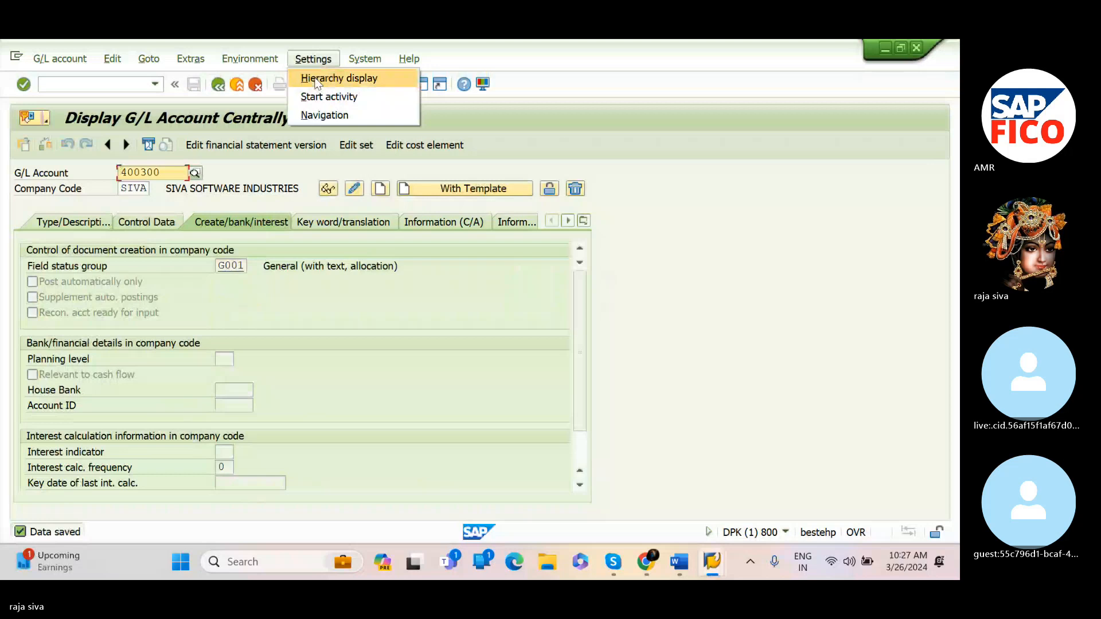
{"action": "left_click", "coordinate": [318, 79]}
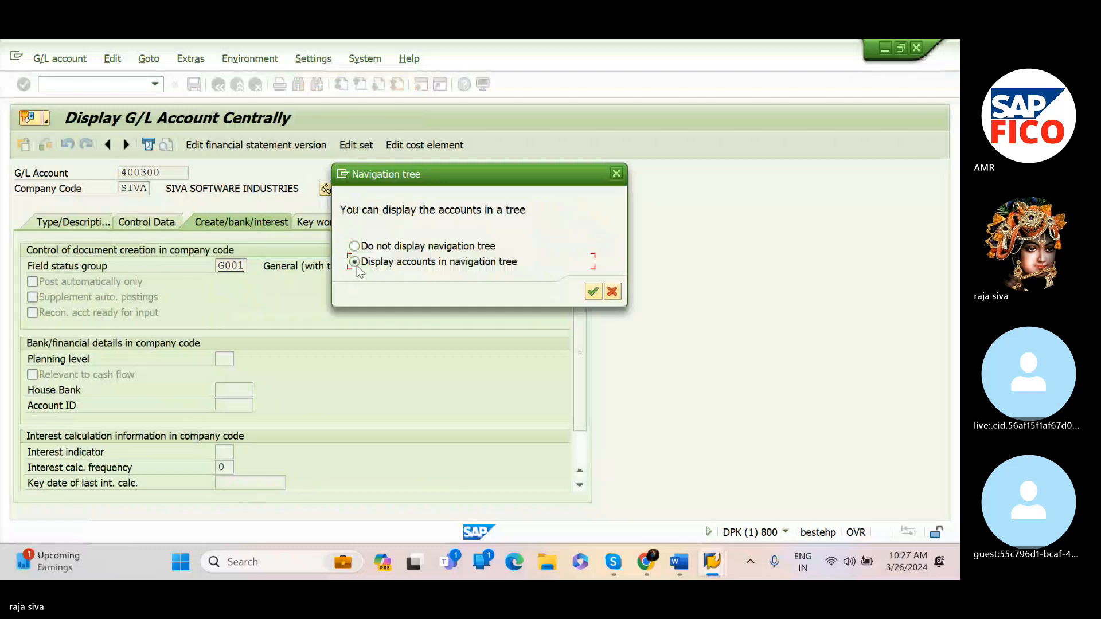
{"action": "left_click", "coordinate": [593, 291]}
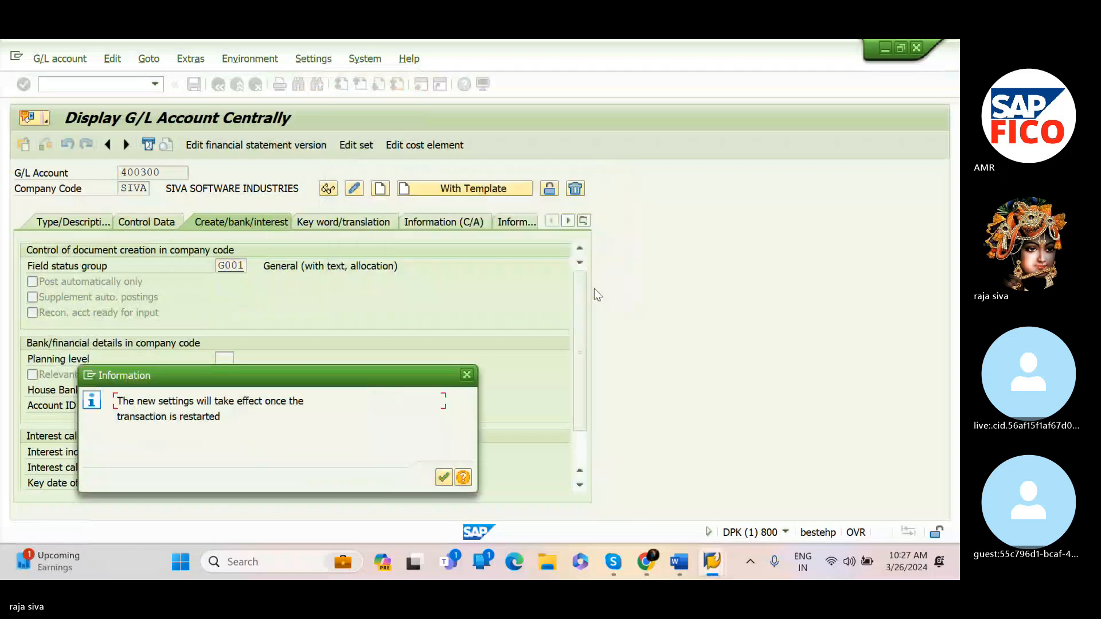
{"action": "left_click", "coordinate": [442, 476]}
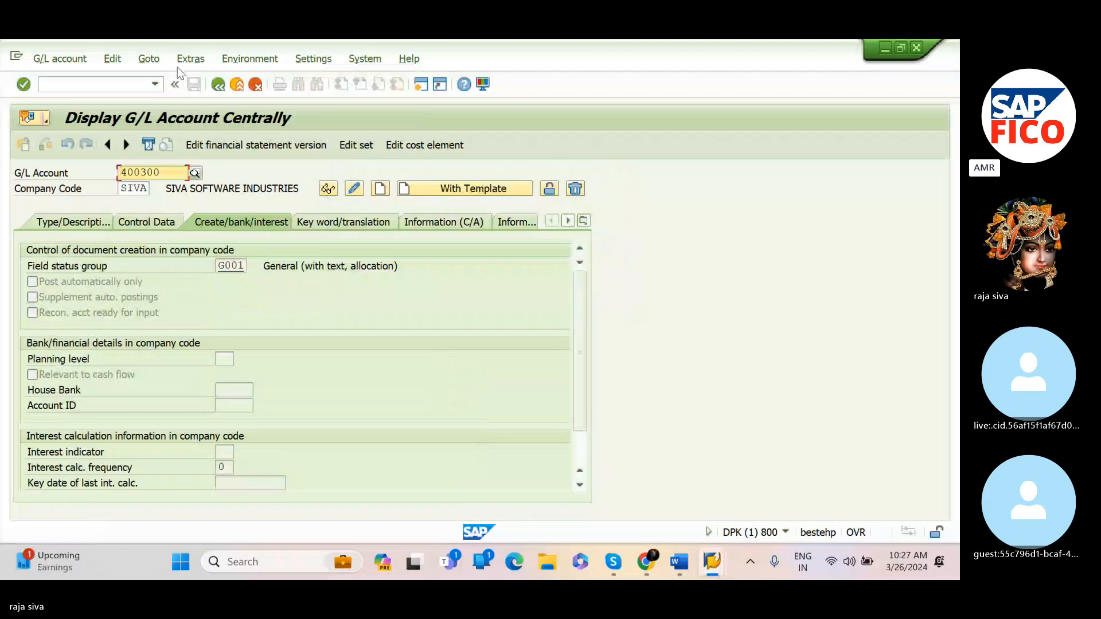
Restart transaction FS00 and expand the ADMINISTRATION COST AND OTHER group in the account navigation tree
{"action": "left_click", "coordinate": [132, 83]}
{"action": "type", "text": "/NFS"}
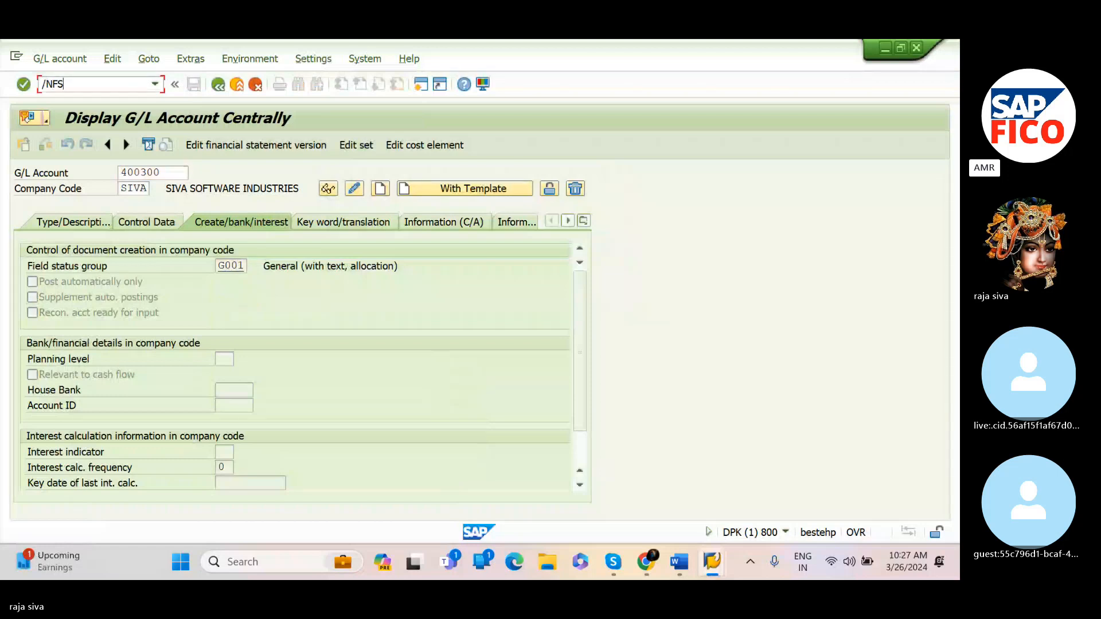
{"action": "type", "text": "00"}
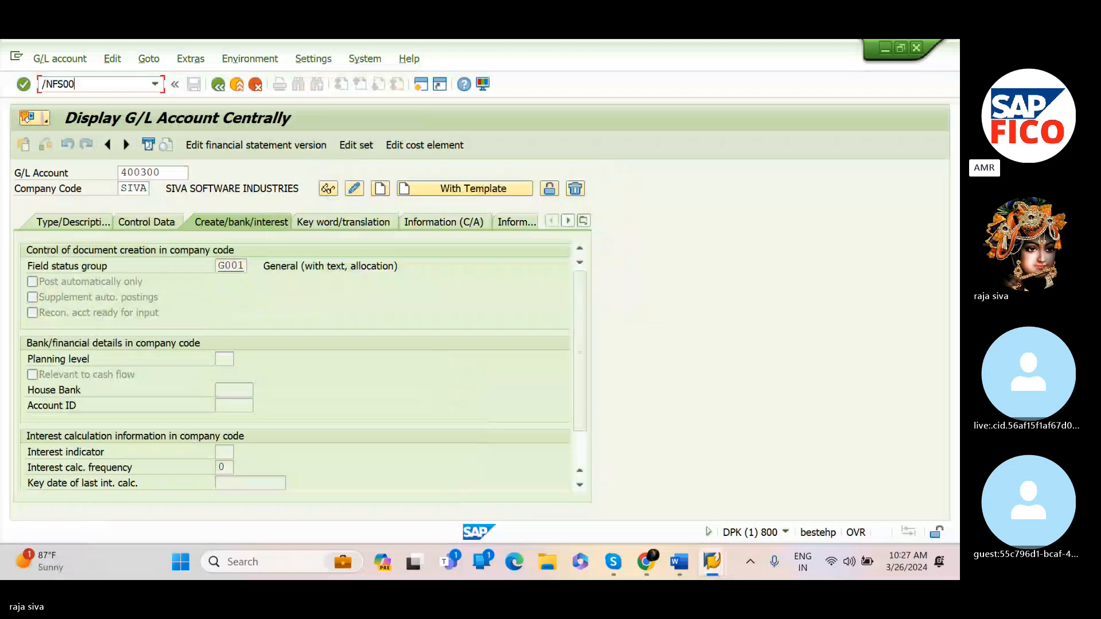
{"action": "key", "text": "Return"}
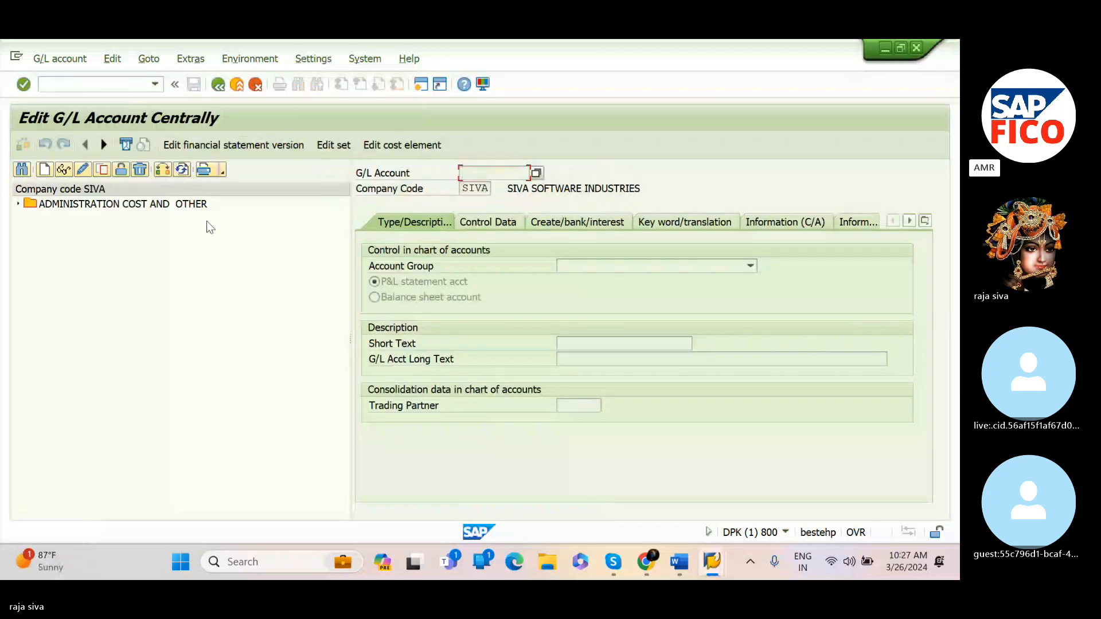
{"action": "double_click", "coordinate": [102, 206]}
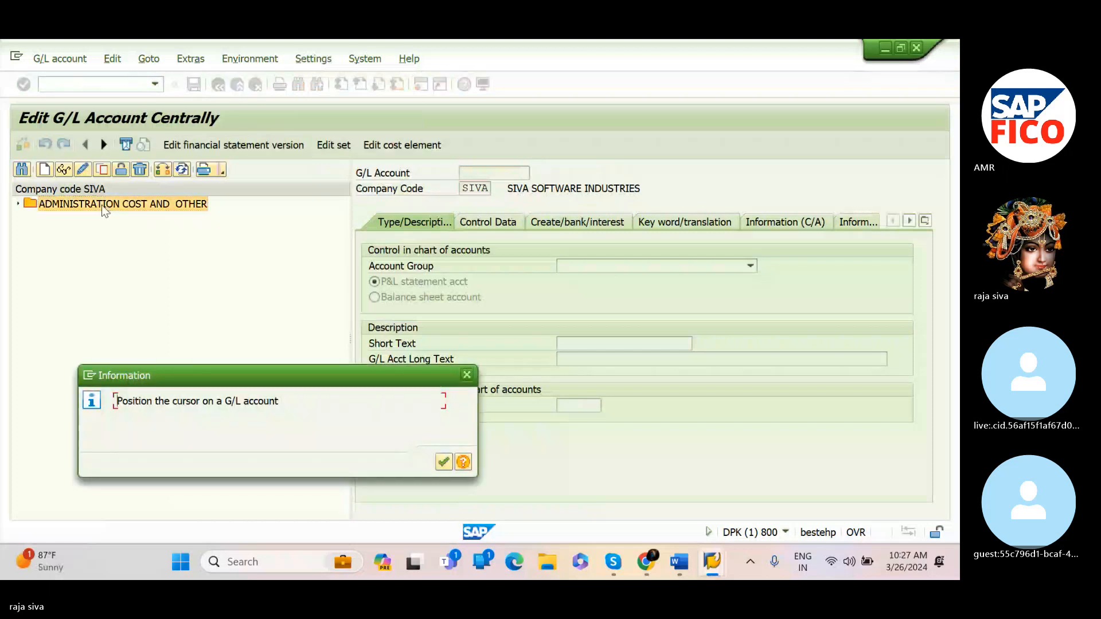
{"action": "left_click", "coordinate": [467, 376]}
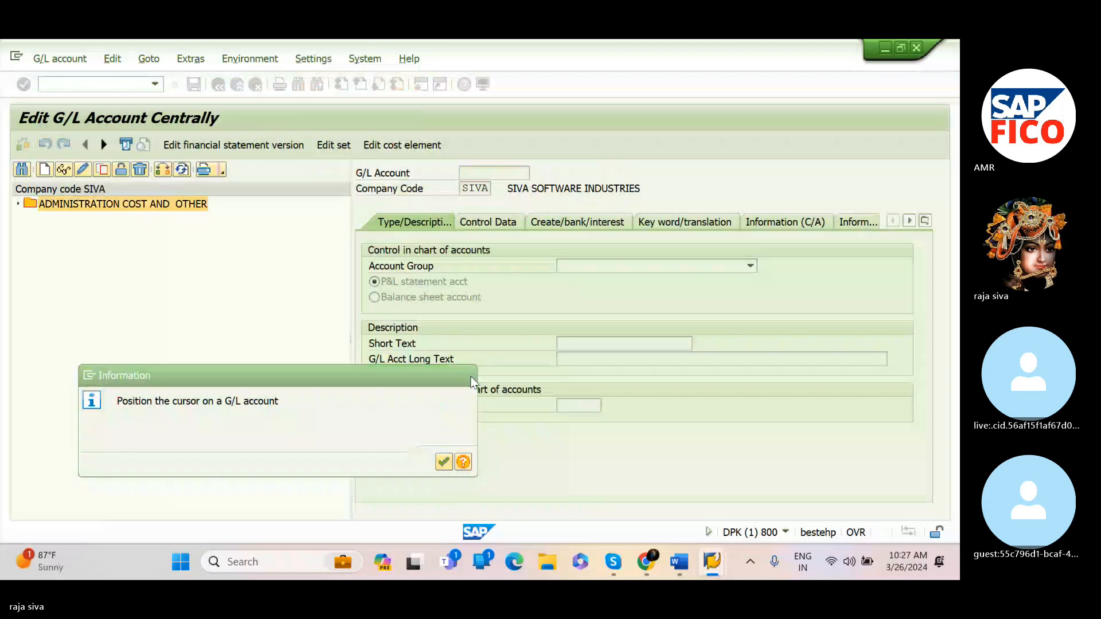
{"action": "left_click", "coordinate": [18, 204]}
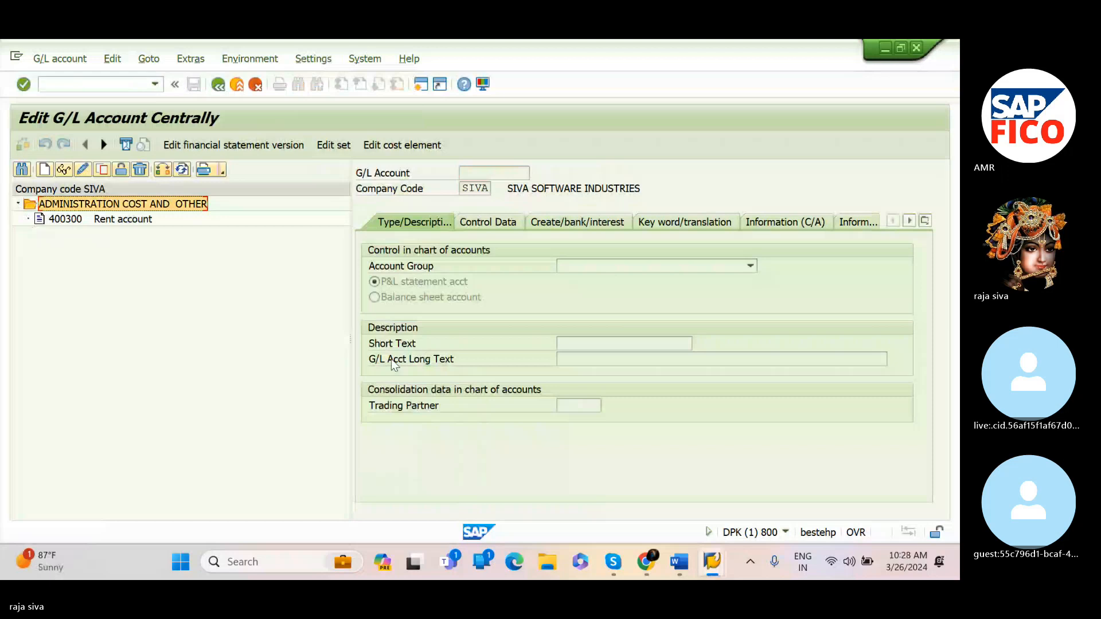
Check the planned administration cost account numbers in the Word notes
{"action": "mouse_move", "coordinate": [679, 561]}
{"action": "left_click", "coordinate": [791, 497]}
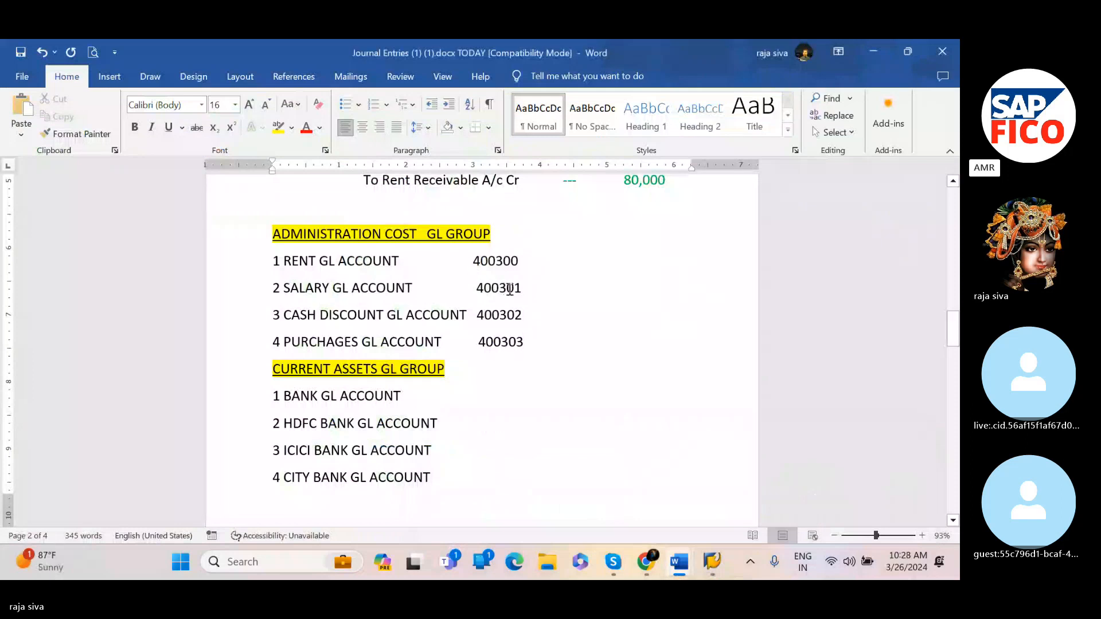
{"action": "mouse_move", "coordinate": [715, 565]}
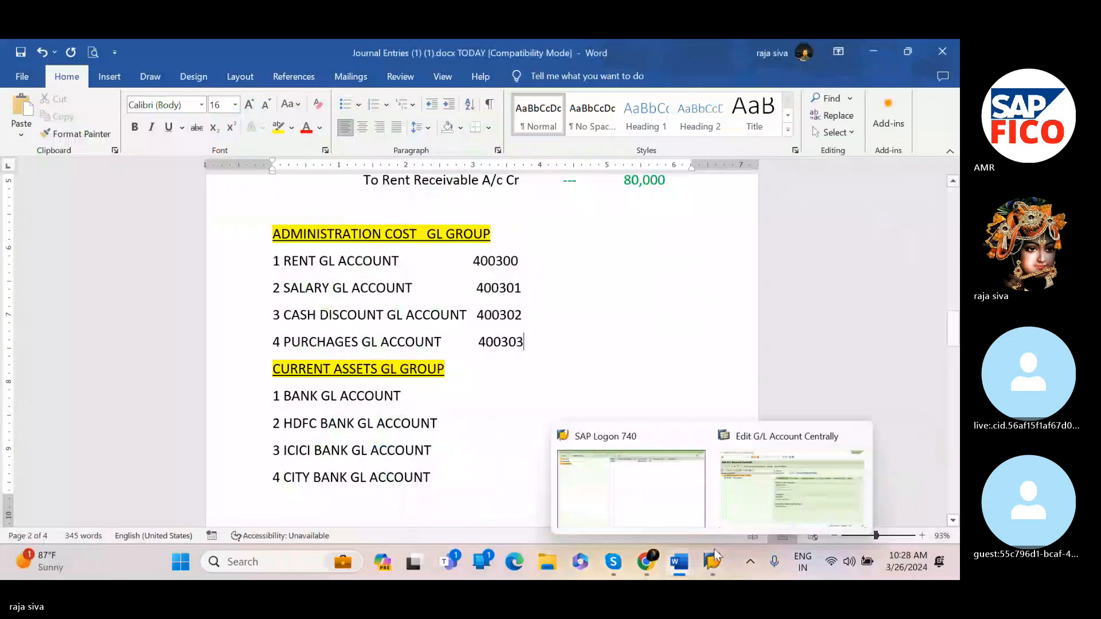
{"action": "left_click", "coordinate": [734, 514]}
Start creating G/L account 400301 for company code SIVA
{"action": "left_click", "coordinate": [480, 174]}
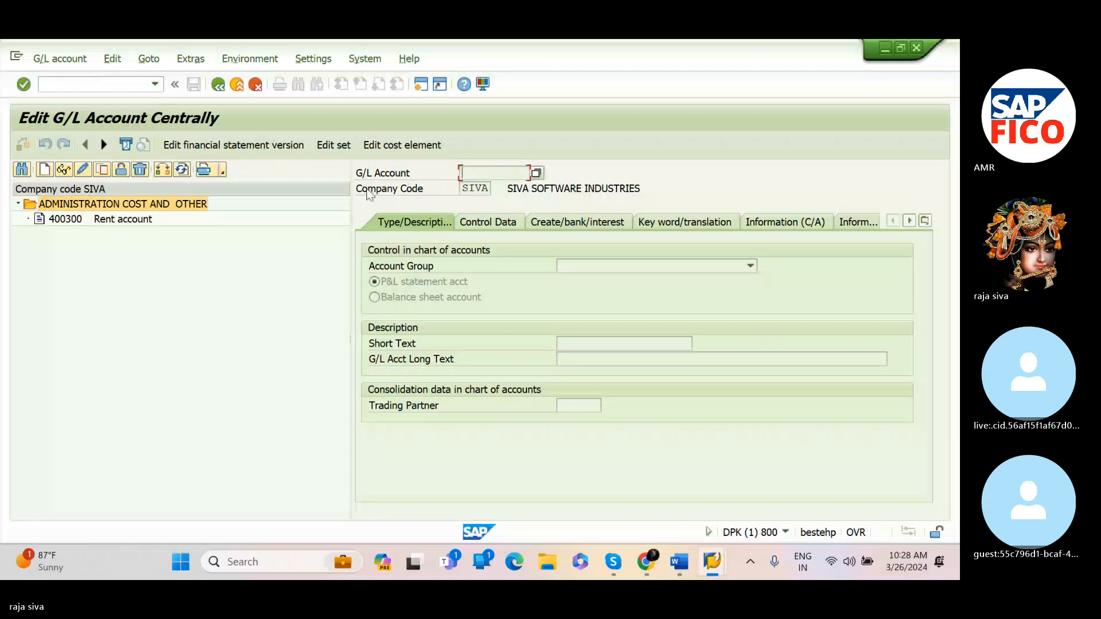
{"action": "left_click", "coordinate": [48, 172]}
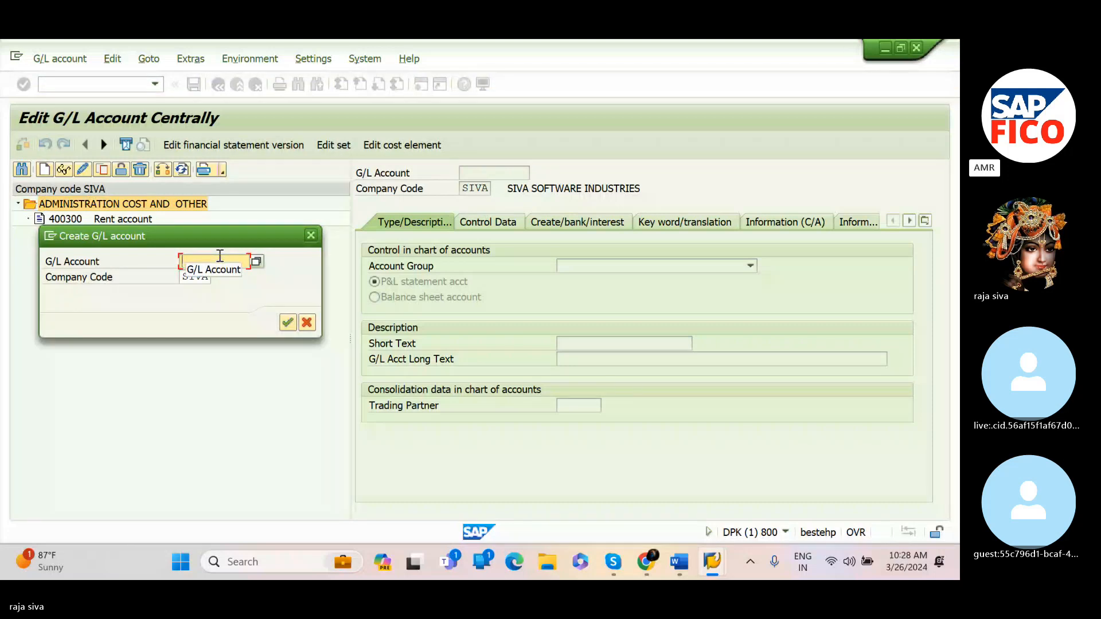
{"action": "type", "text": "400301"}
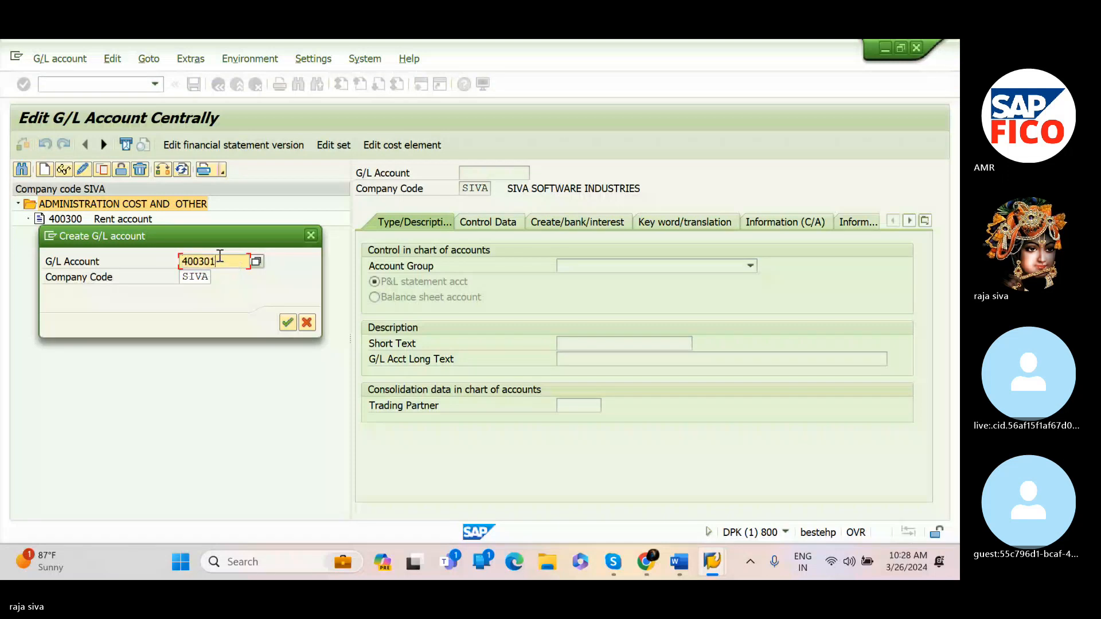
{"action": "left_click", "coordinate": [290, 322]}
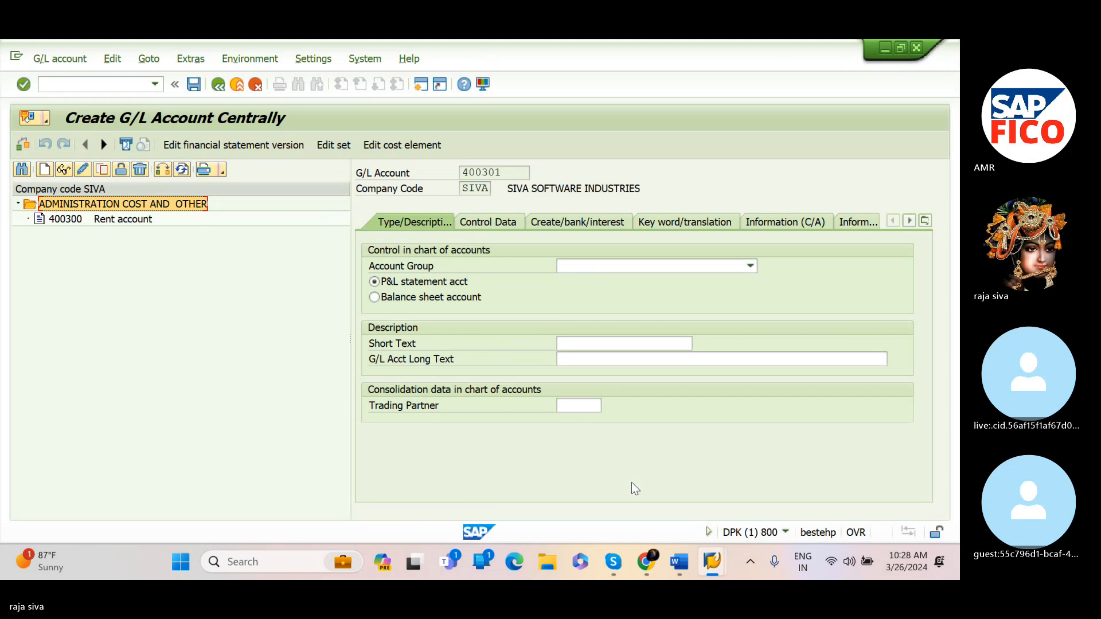
Review the Word notes for the salary account number again
{"action": "mouse_move", "coordinate": [682, 563]}
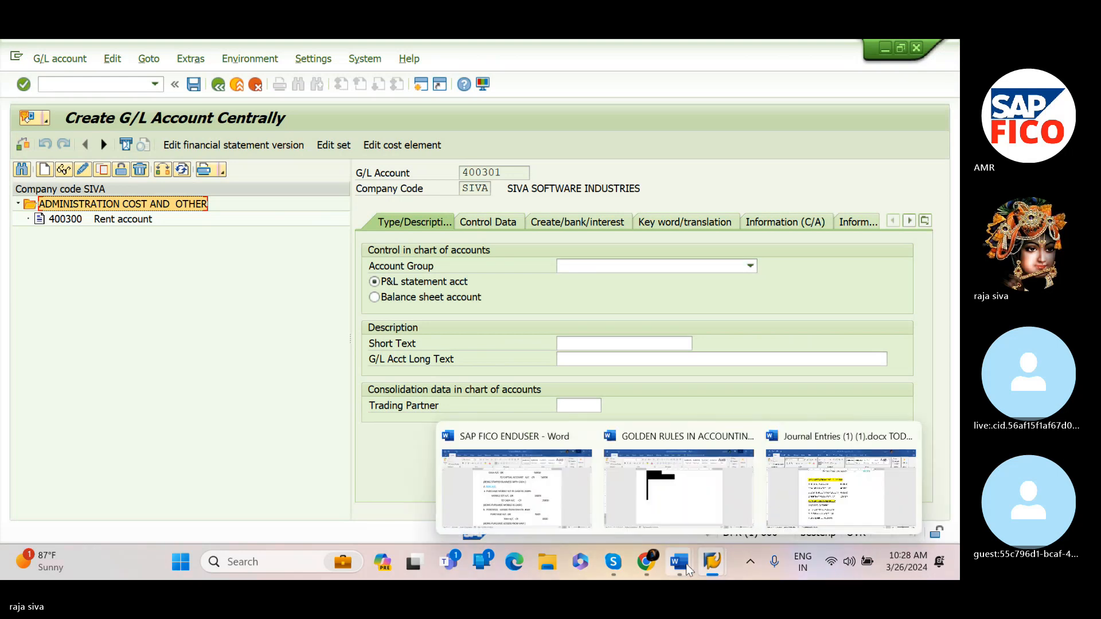
{"action": "left_click", "coordinate": [803, 525]}
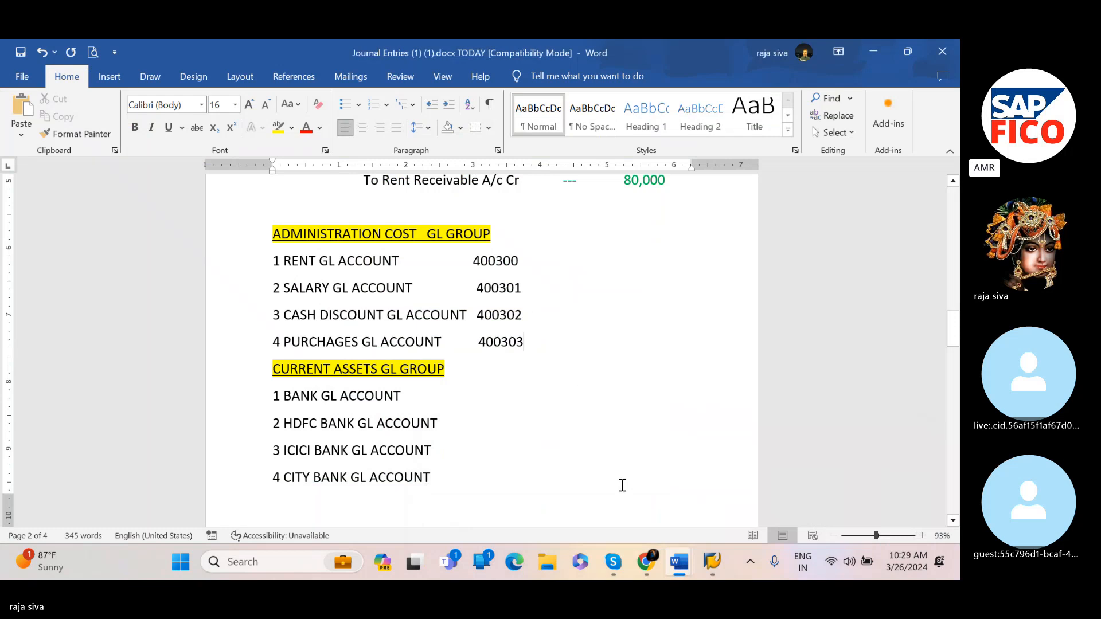
{"action": "mouse_move", "coordinate": [709, 561]}
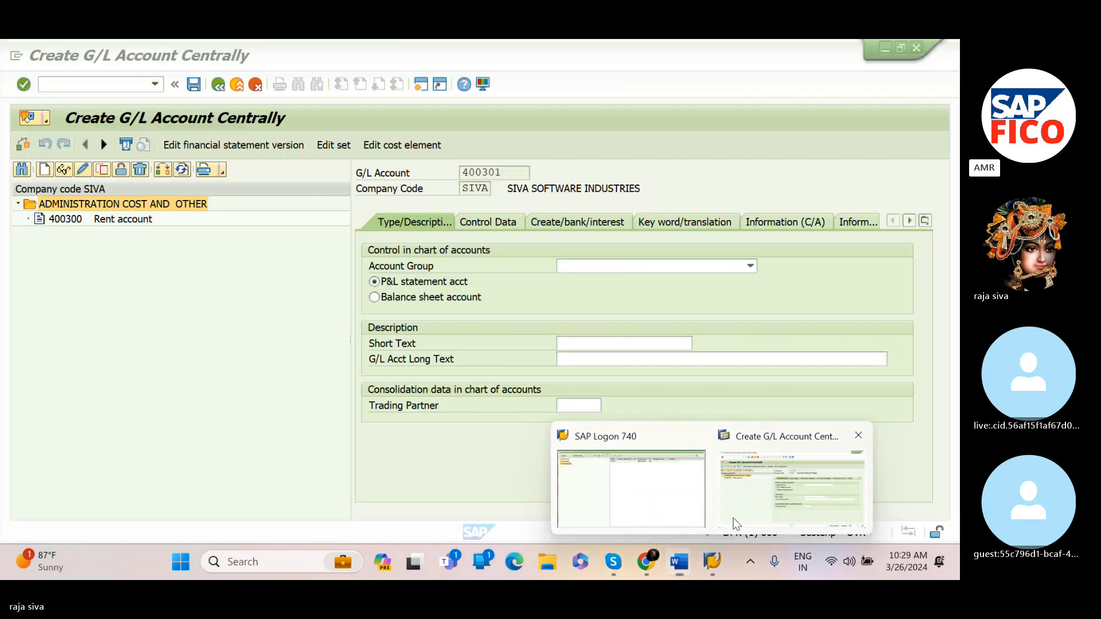
{"action": "left_click", "coordinate": [733, 518]}
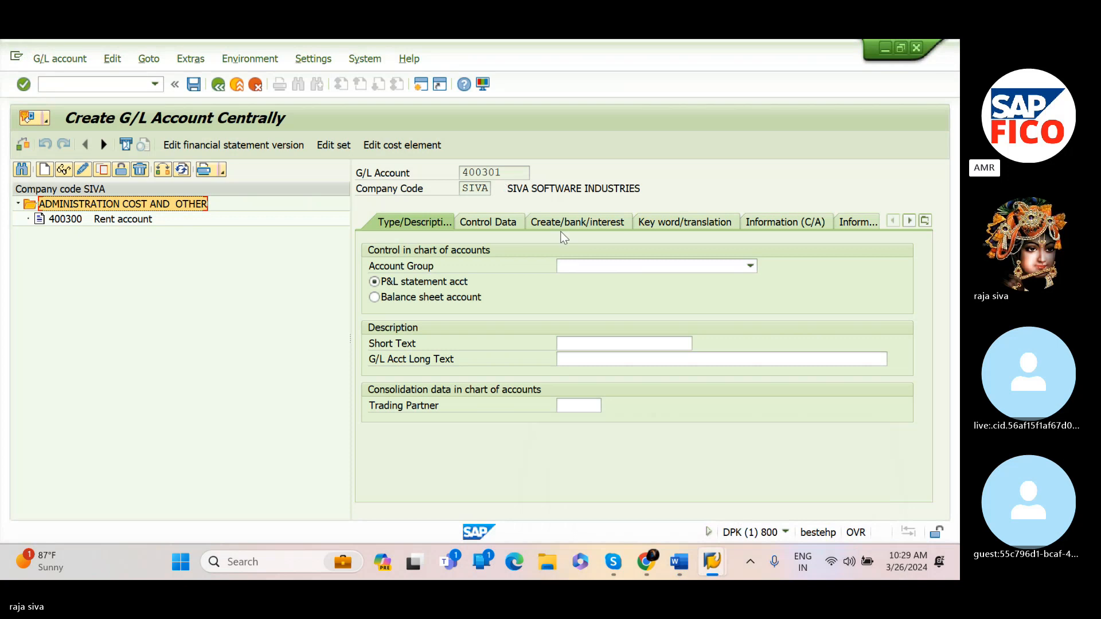
Set the account group to ADMINISTRATION COST AND OTHER and enter the short text 'Salaries A/C'
{"action": "left_click", "coordinate": [597, 263]}
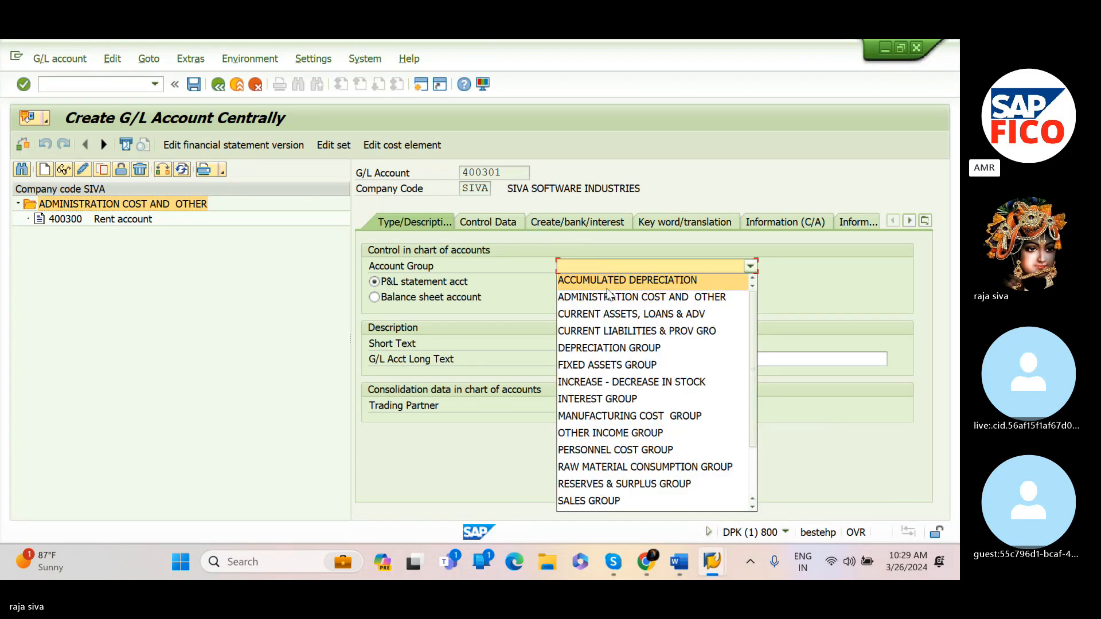
{"action": "left_click", "coordinate": [635, 297]}
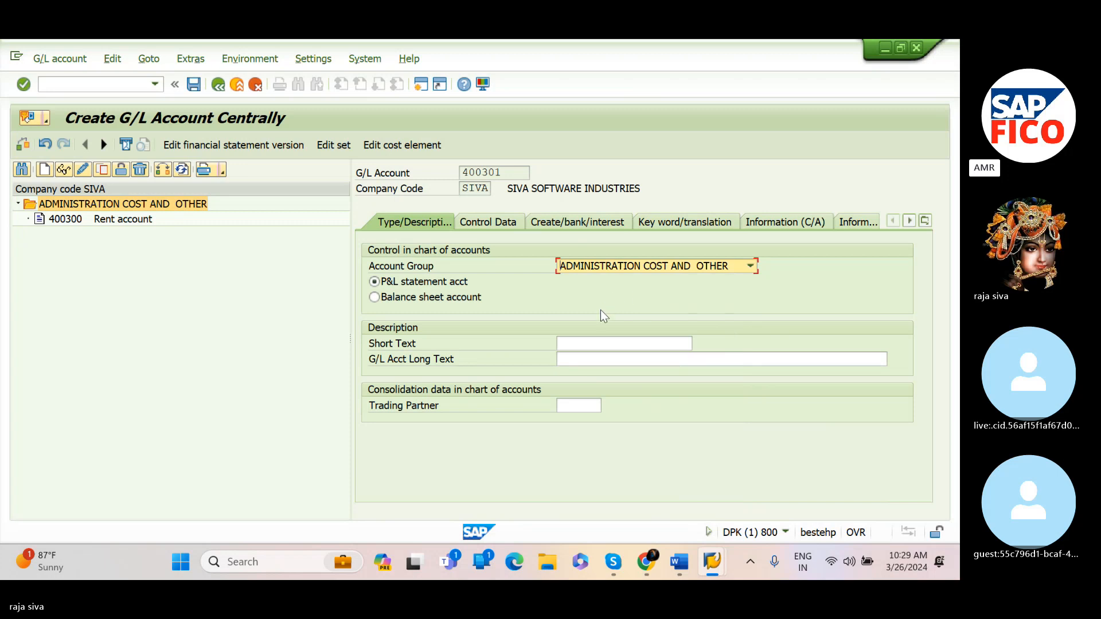
{"action": "left_click", "coordinate": [600, 348]}
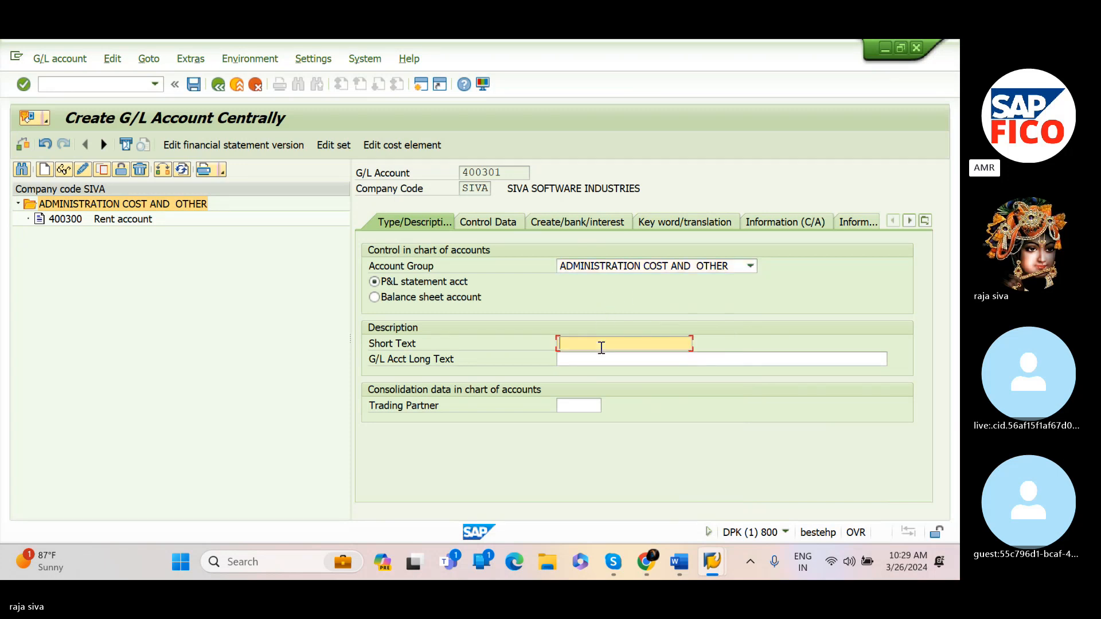
{"action": "type", "text": "Sala"}
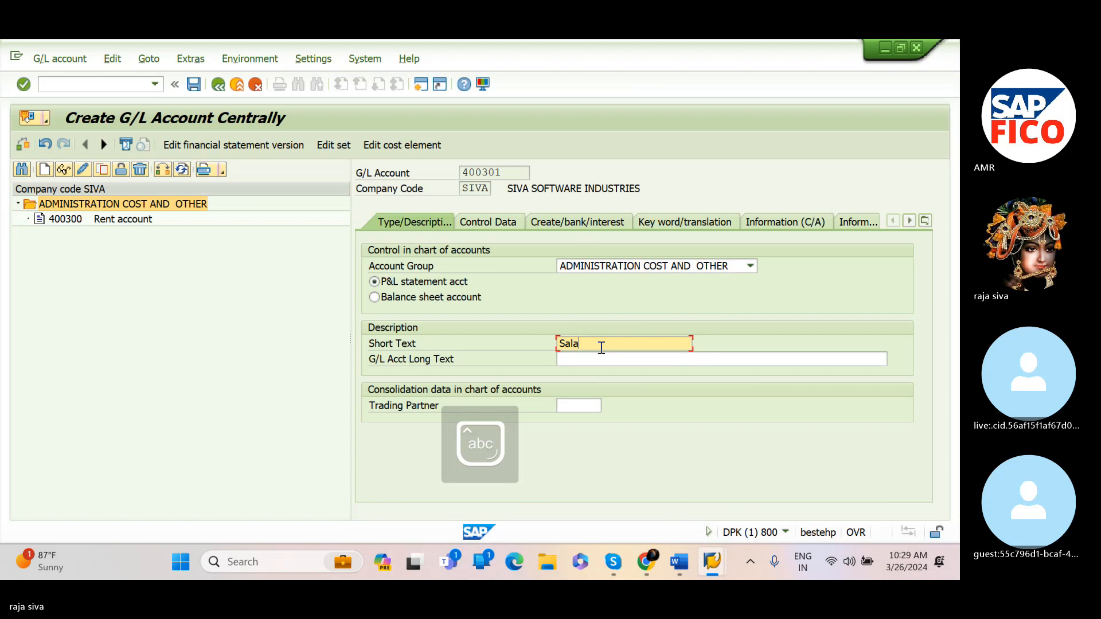
{"action": "type", "text": "ries"}
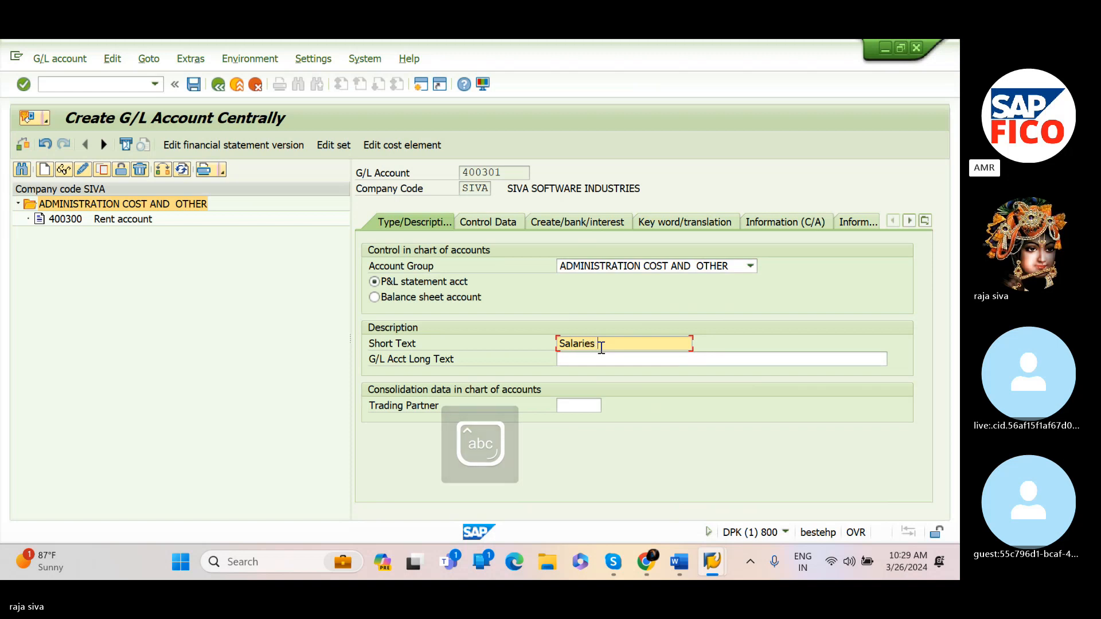
{"action": "key", "text": "Caps_Lock"}
{"action": "type", "text": "A/C"}
Enter the G/L account long text 'Salaries A/C'
{"action": "left_click", "coordinate": [602, 356]}
{"action": "type", "text": "S"}
{"action": "key", "text": "Caps_Lock"}
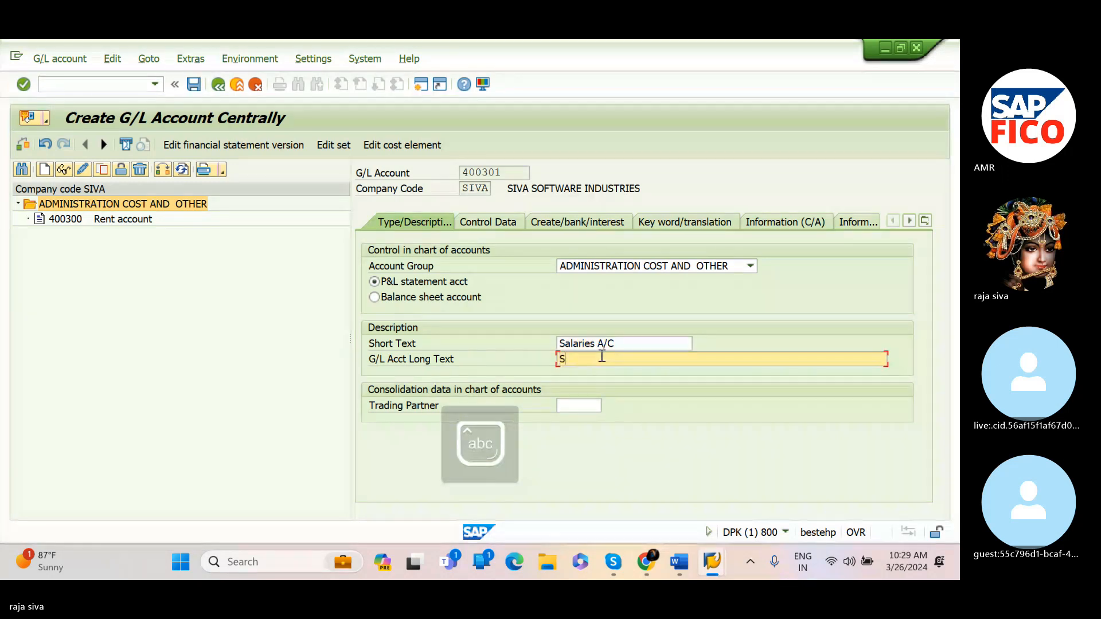
{"action": "type", "text": "alarie"}
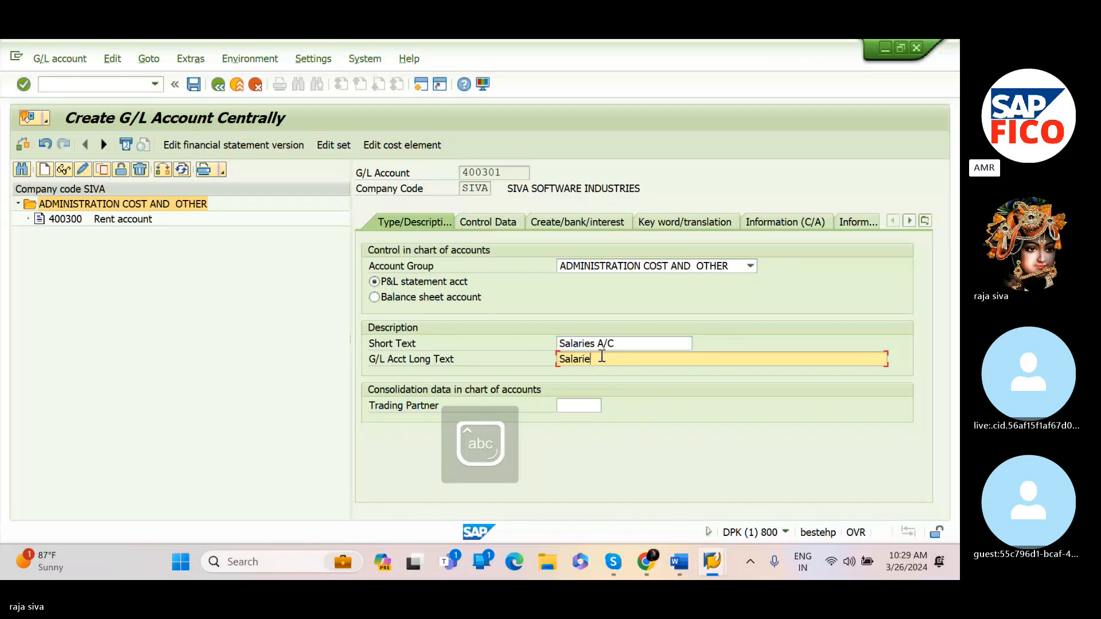
{"action": "type", "text": "s A/"}
{"action": "key", "text": "Caps_Lock"}
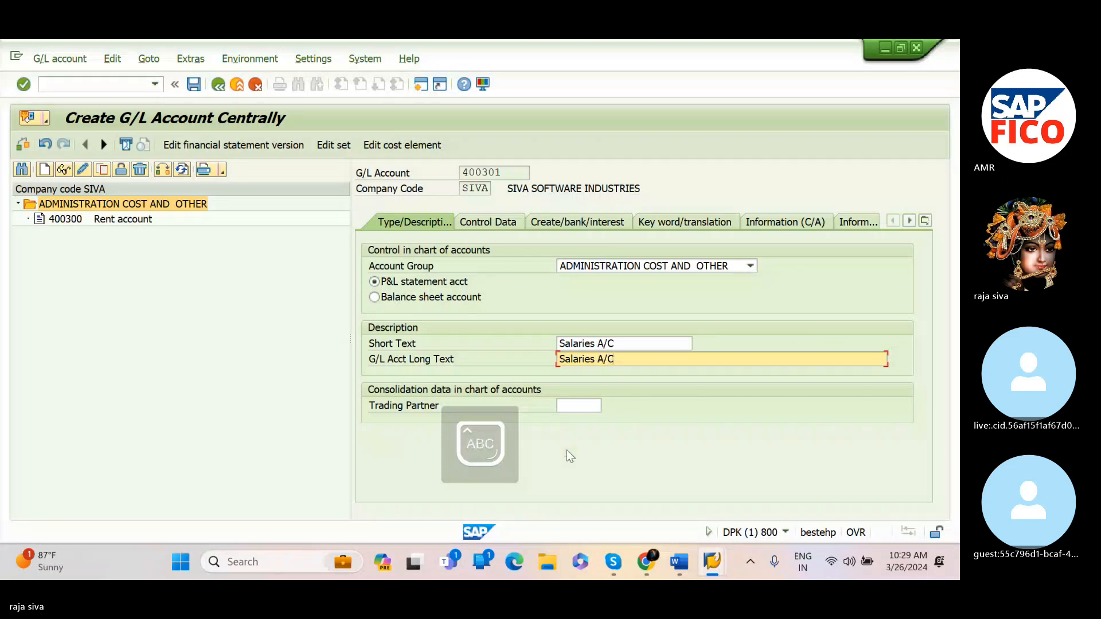
In the control data, enable line item display and set the sort key to 001 Posting date
{"action": "left_click", "coordinate": [503, 221]}
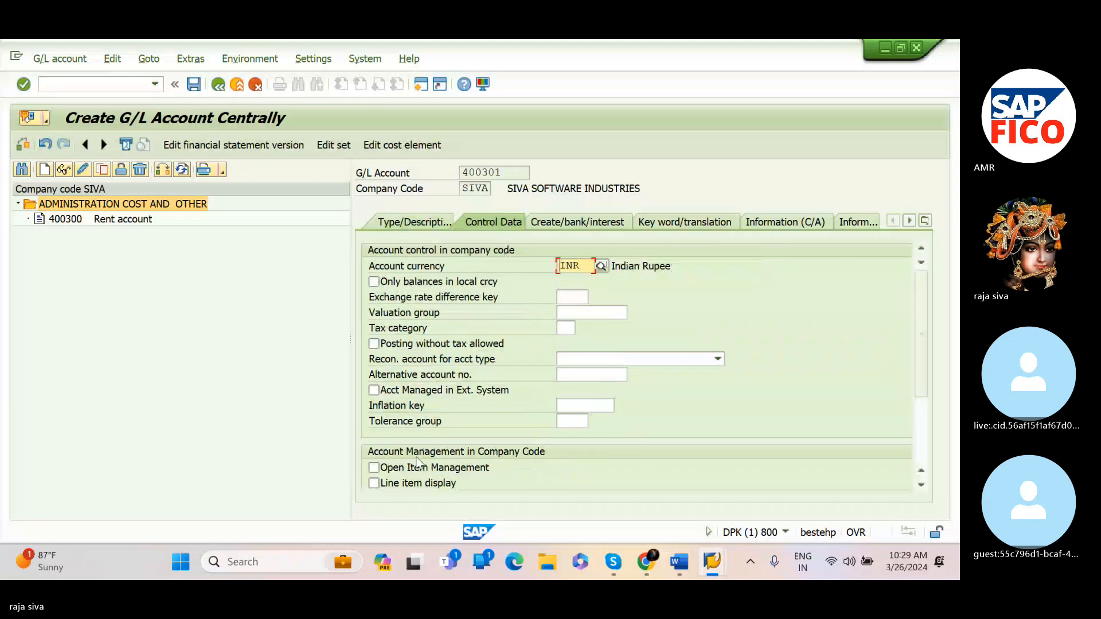
{"action": "left_click", "coordinate": [373, 484]}
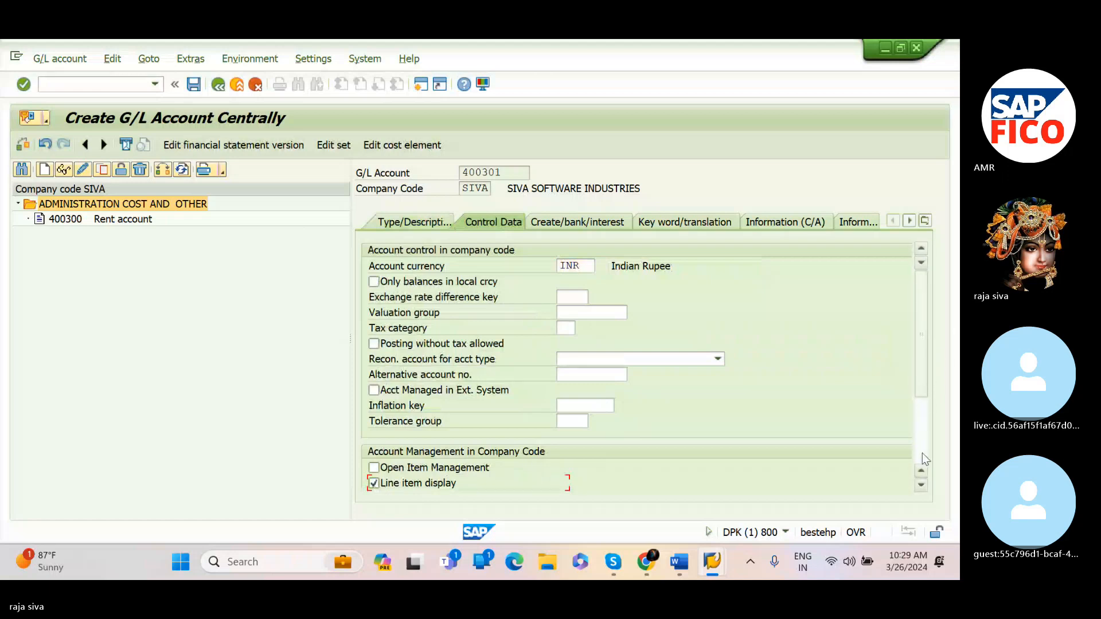
{"action": "left_click", "coordinate": [920, 486]}
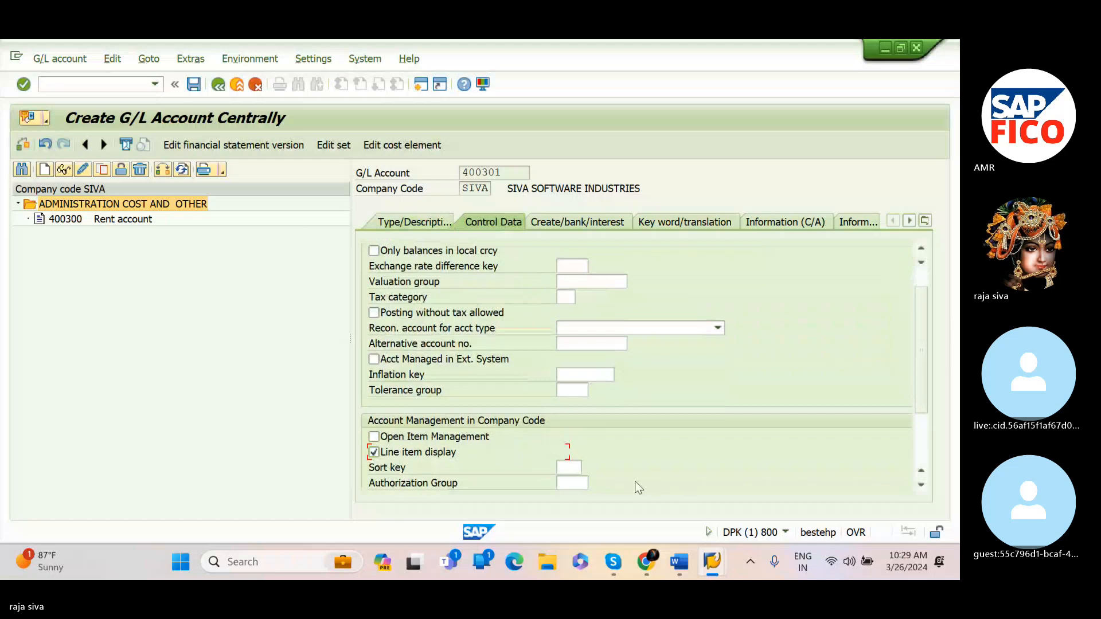
{"action": "left_click", "coordinate": [573, 467]}
{"action": "type", "text": "00"}
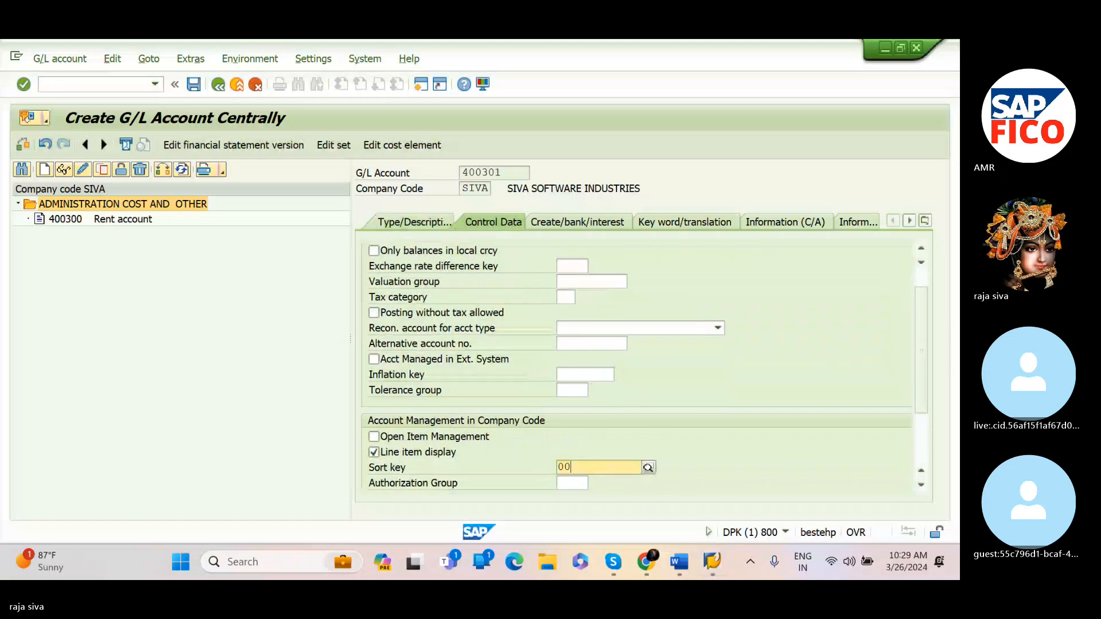
{"action": "type", "text": "1"}
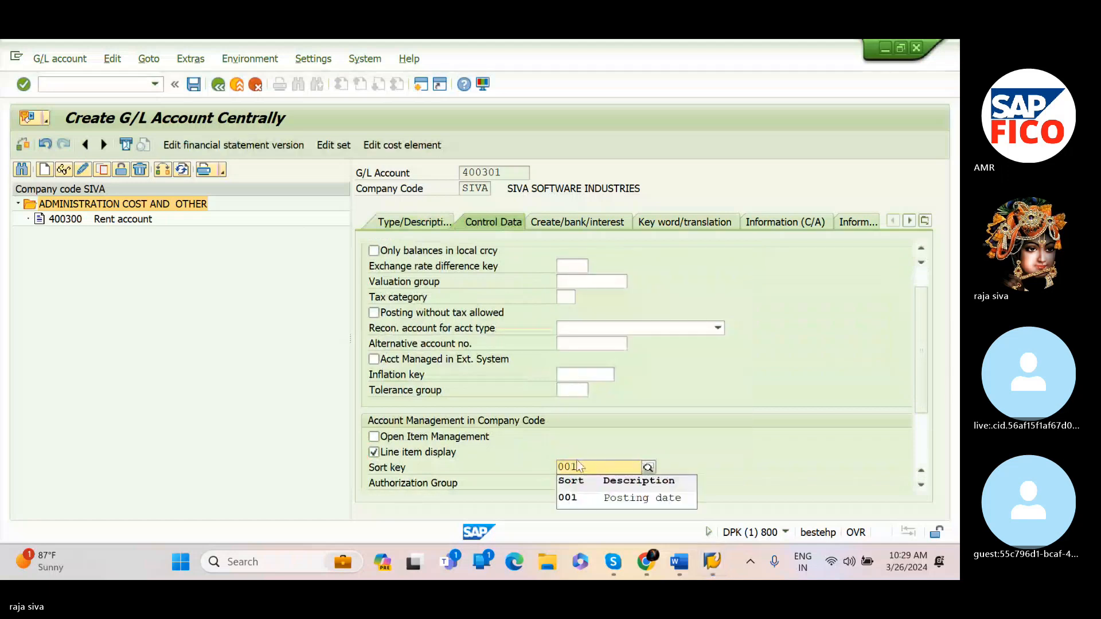
{"action": "left_click", "coordinate": [576, 499]}
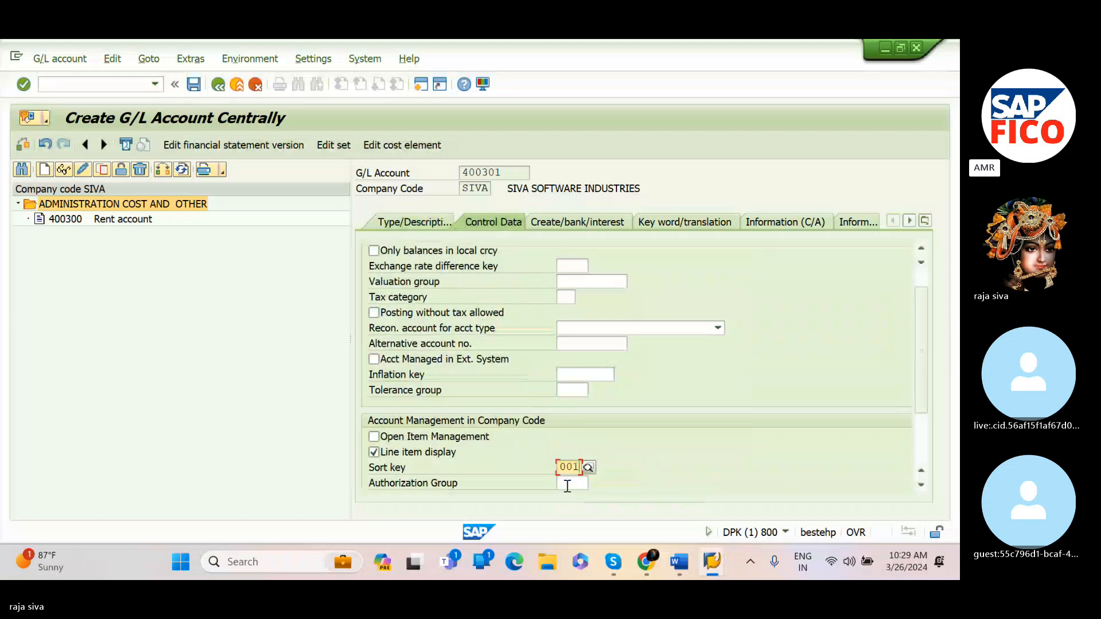
Set the field status group to G001 General (with text, allocation) and save the salaries account
{"action": "left_click", "coordinate": [552, 224]}
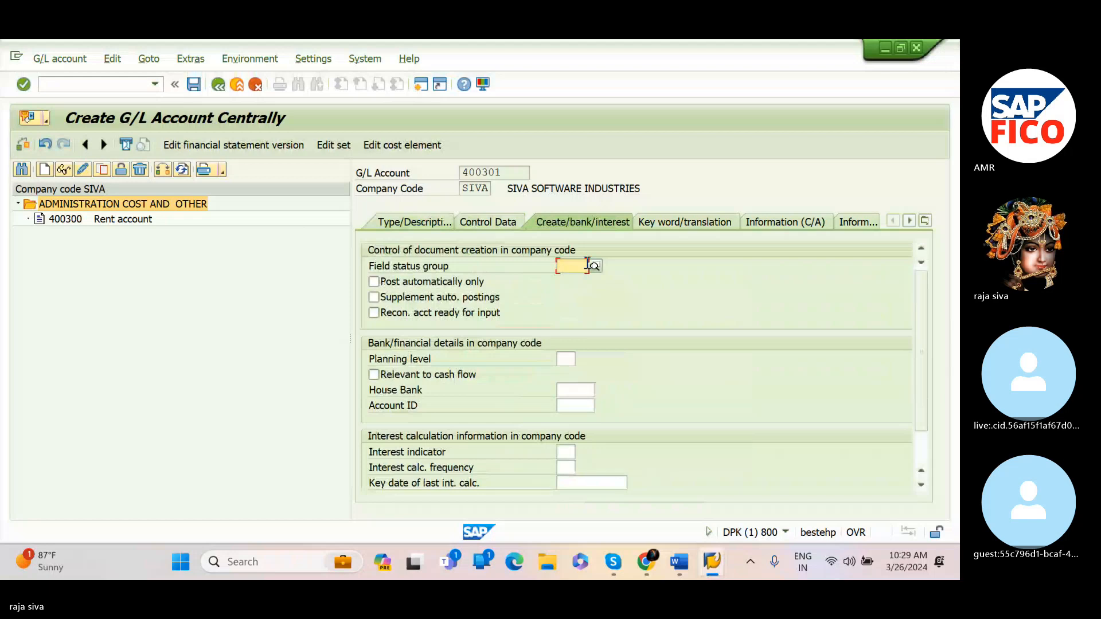
{"action": "left_click", "coordinate": [587, 264]}
{"action": "type", "text": "G001"}
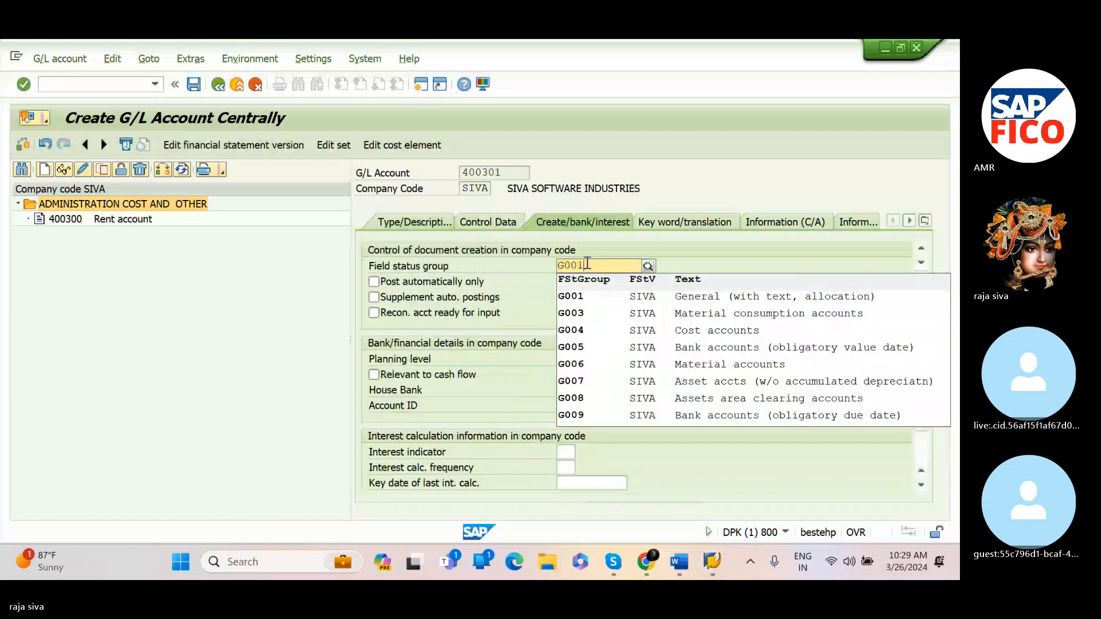
{"action": "left_click", "coordinate": [577, 296]}
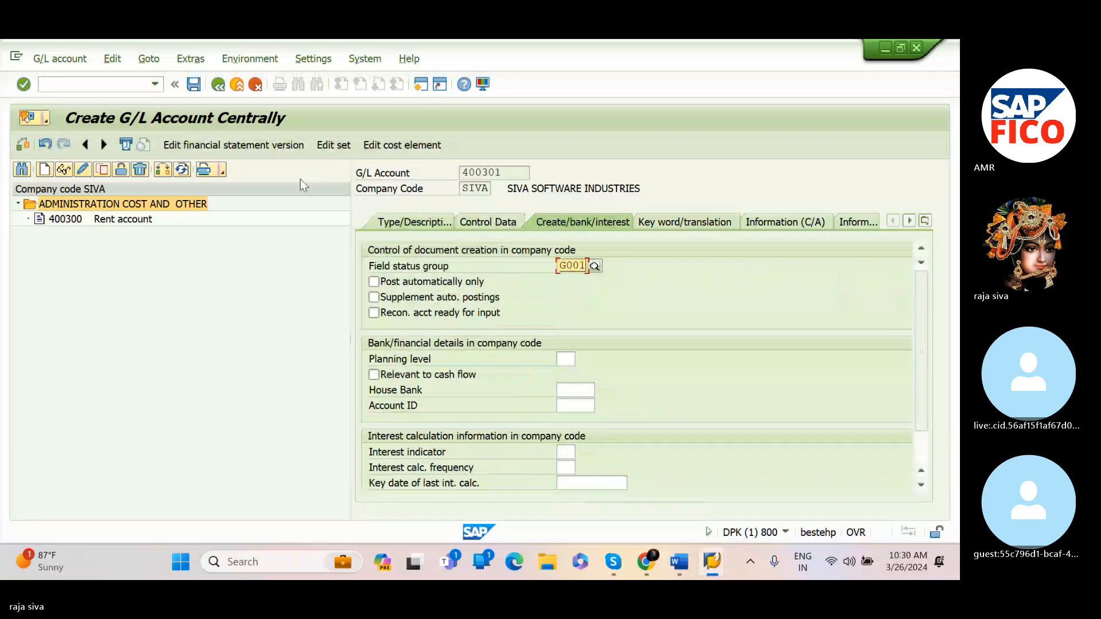
{"action": "left_click", "coordinate": [193, 85]}
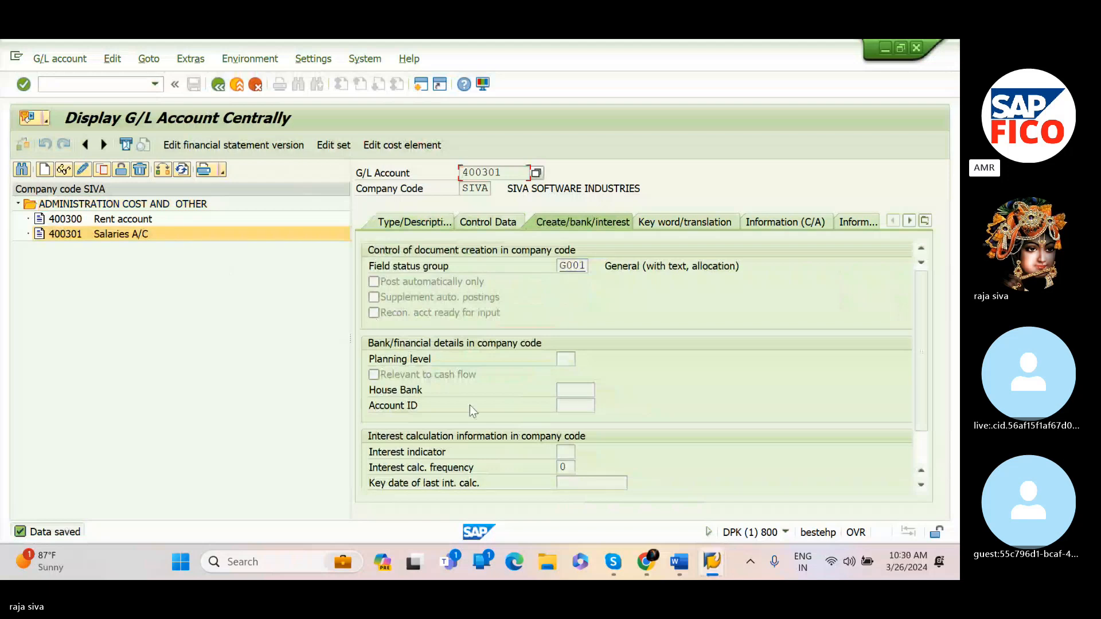
Check the Word notes for the next administration cost account number
{"action": "mouse_move", "coordinate": [679, 561]}
{"action": "left_click", "coordinate": [813, 478]}
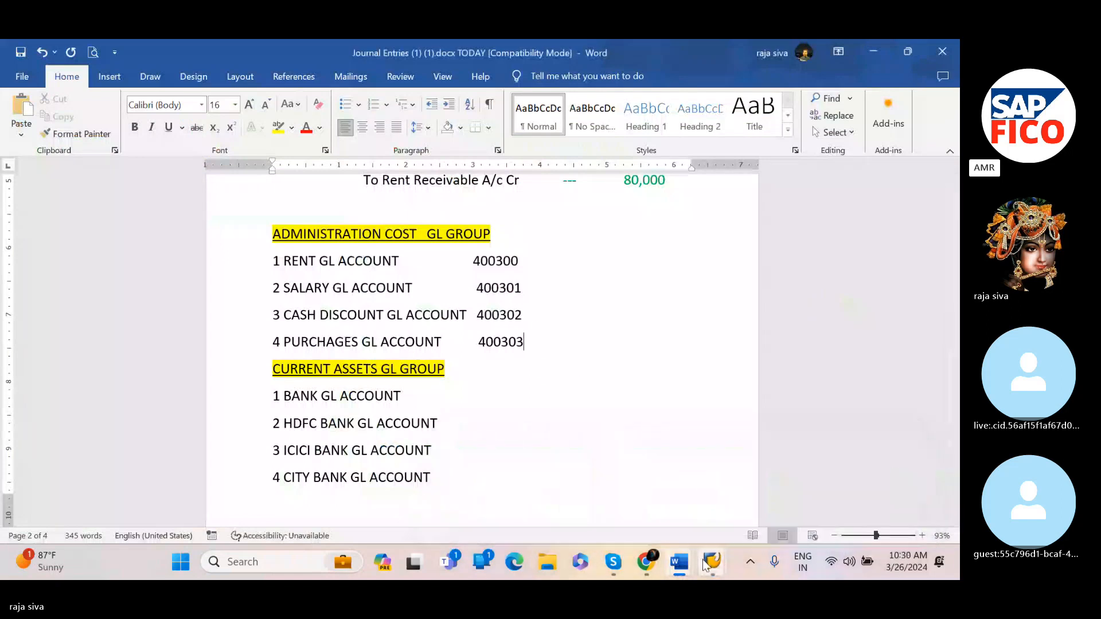
{"action": "mouse_move", "coordinate": [712, 562]}
{"action": "left_click", "coordinate": [769, 503]}
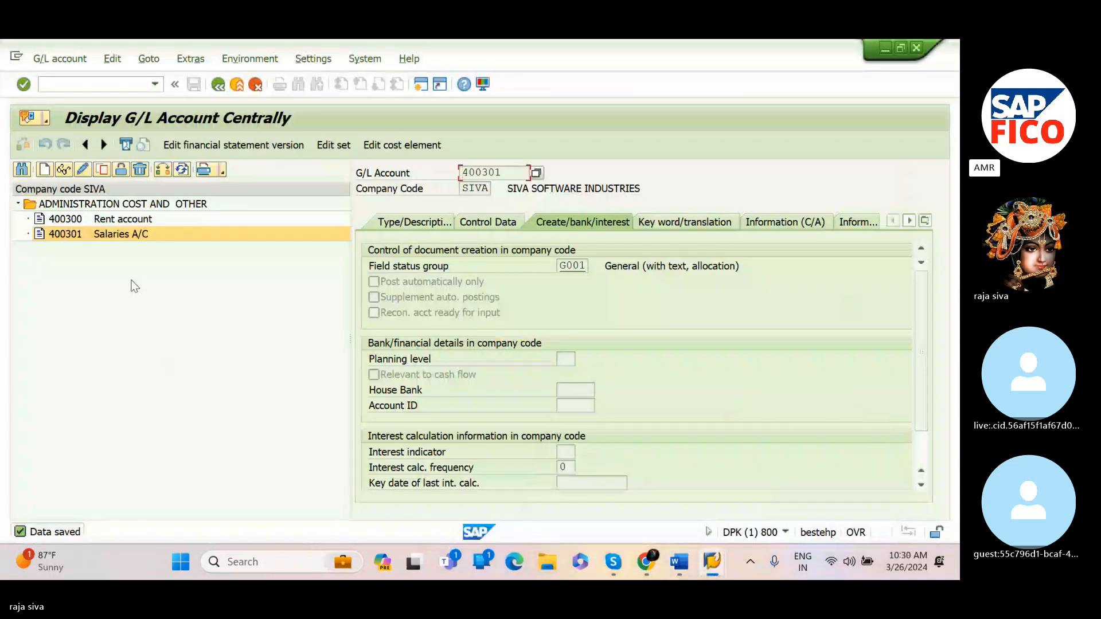
Create G/L account 400302 for company code SIVA with account group ADMINISTRATION COST AND OTHER
{"action": "left_click", "coordinate": [43, 169]}
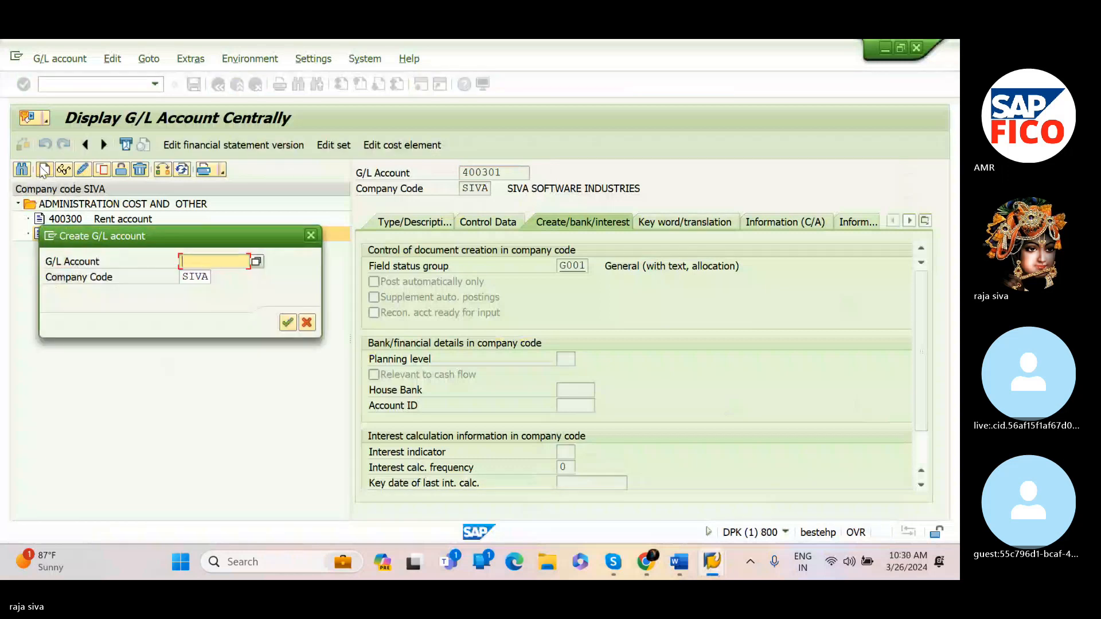
{"action": "type", "text": "400"}
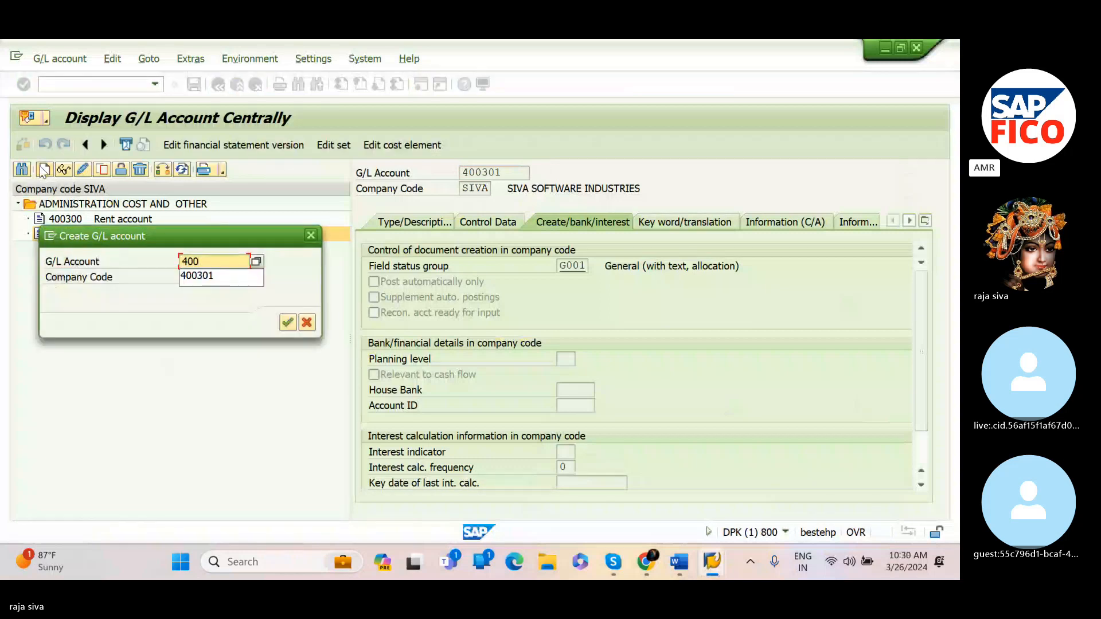
{"action": "type", "text": "302"}
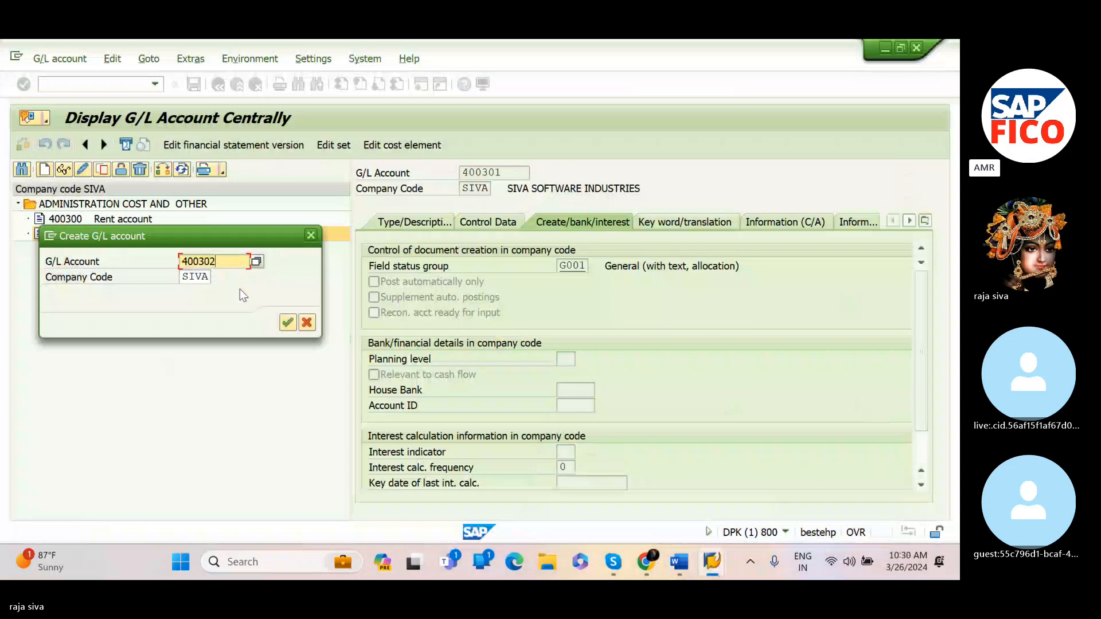
{"action": "left_click", "coordinate": [287, 323]}
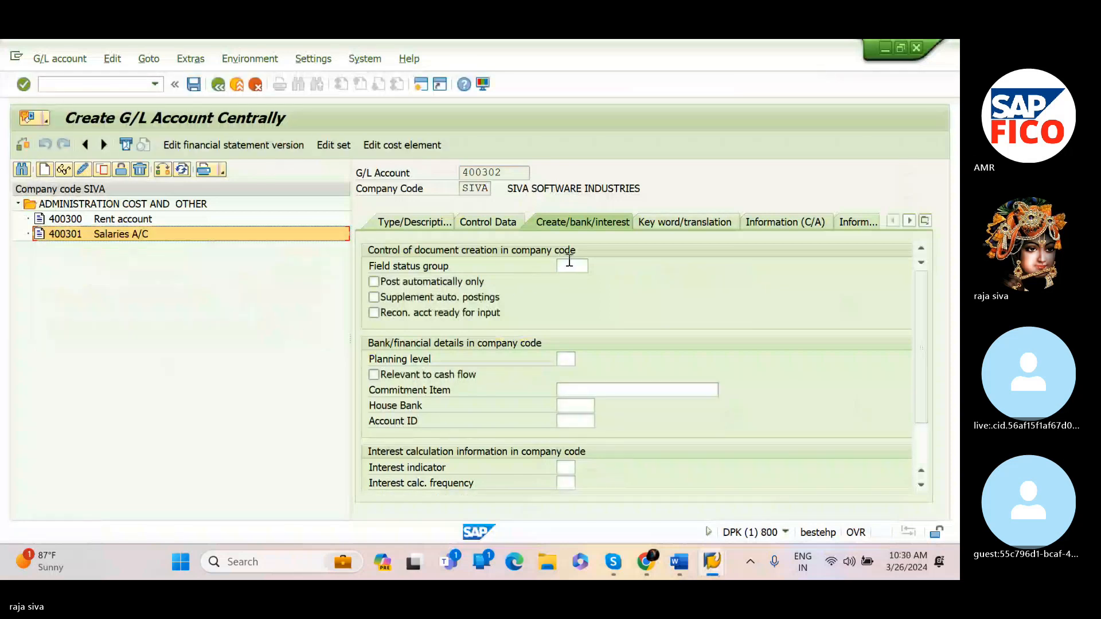
{"action": "left_click", "coordinate": [388, 222]}
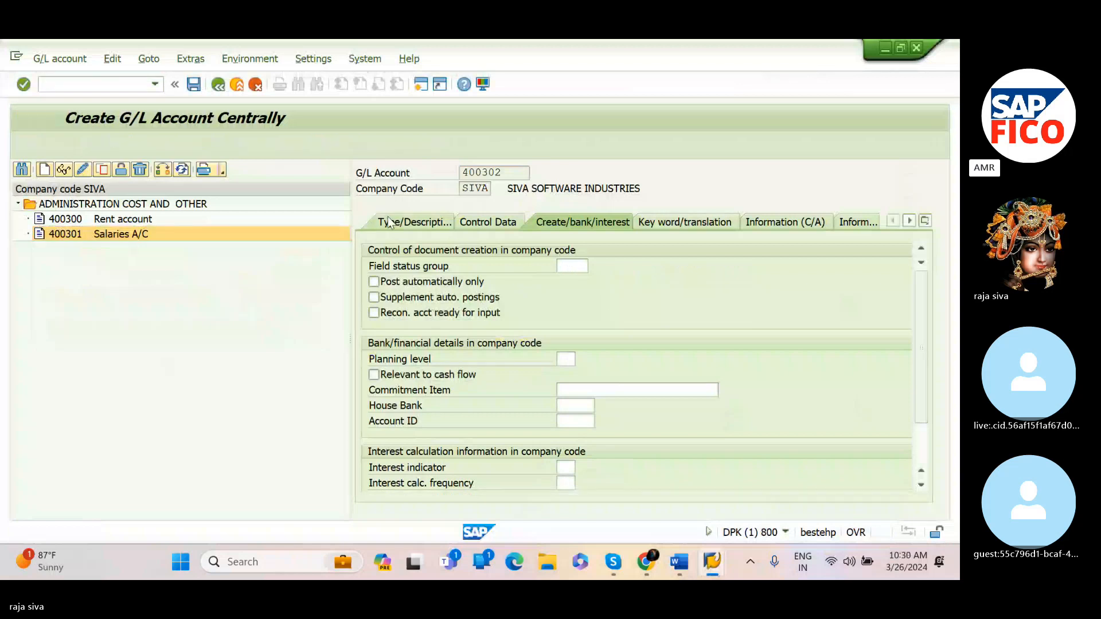
{"action": "left_click", "coordinate": [579, 263]}
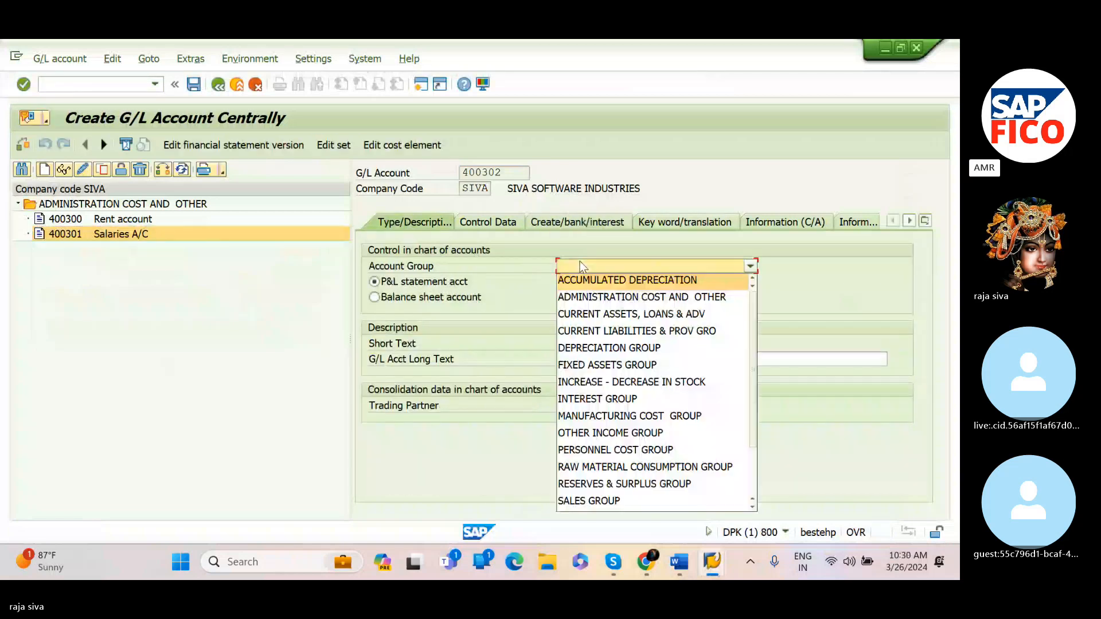
{"action": "left_click", "coordinate": [605, 298]}
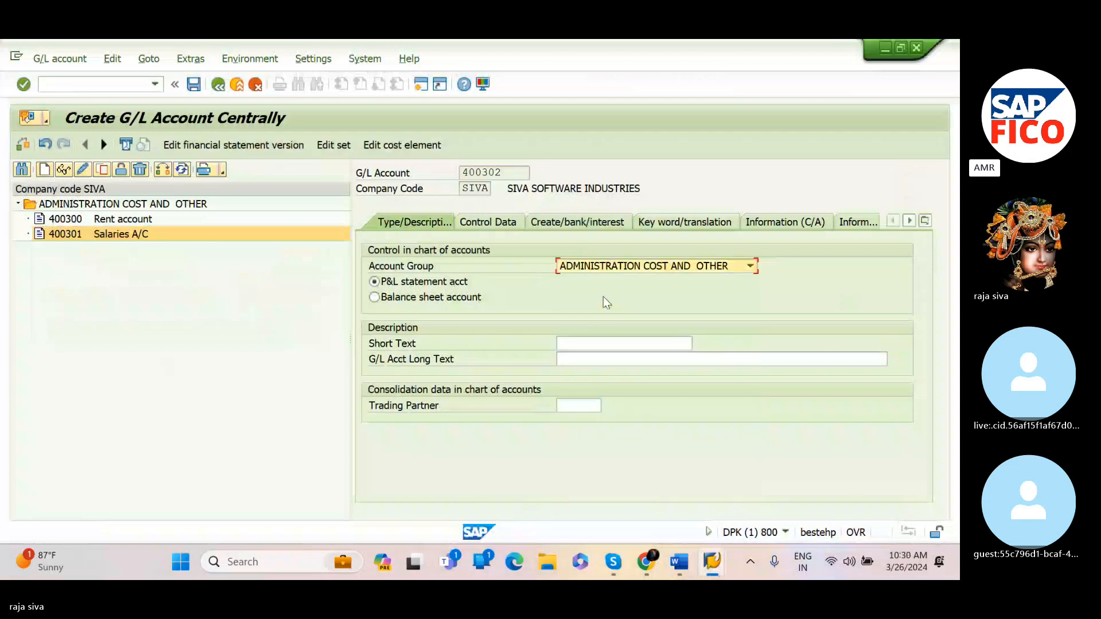
Review the Word notes for the name of the cash discount account
{"action": "left_click", "coordinate": [586, 344]}
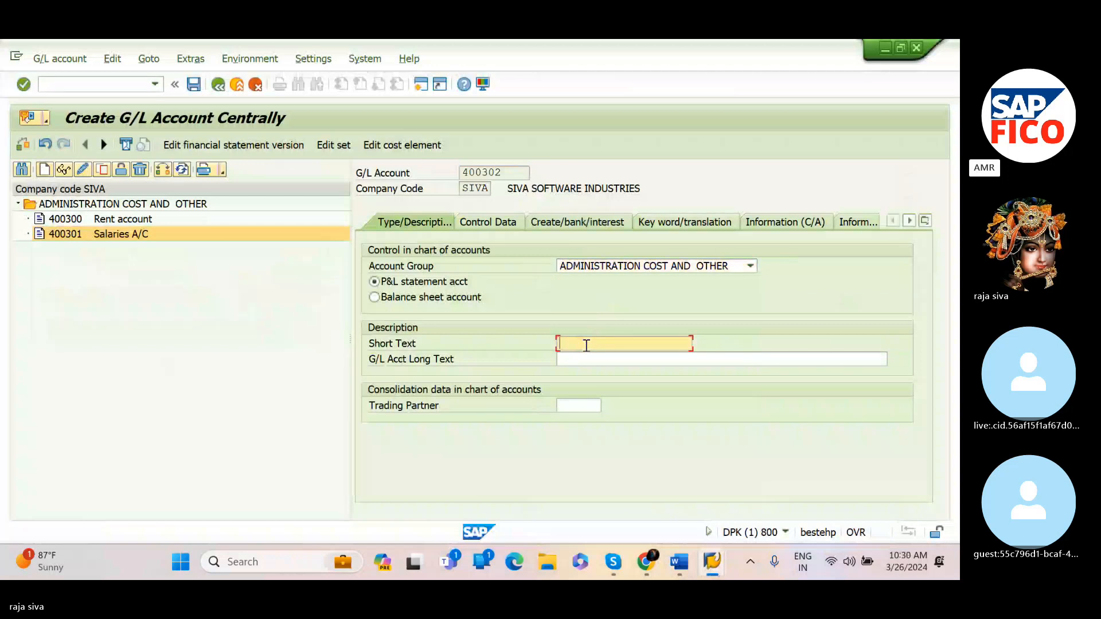
{"action": "type", "text": "C"}
{"action": "key", "text": "alt+Tab"}
{"action": "key", "text": "alt+Tab"}
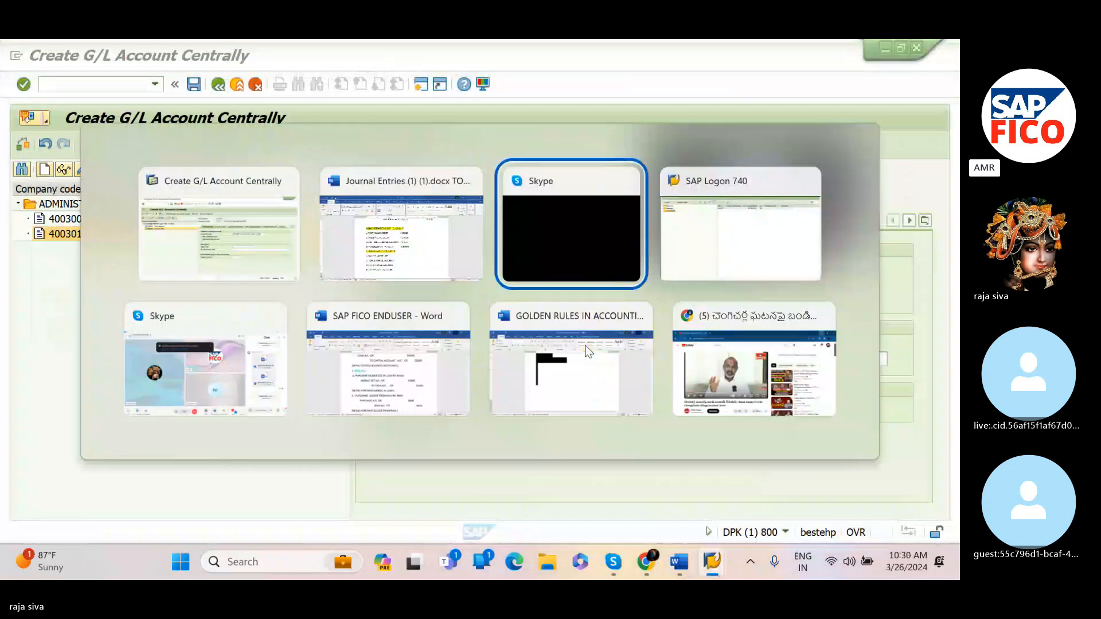
{"action": "key", "text": "alt+Tab"}
{"action": "key", "text": "alt+Tab"}
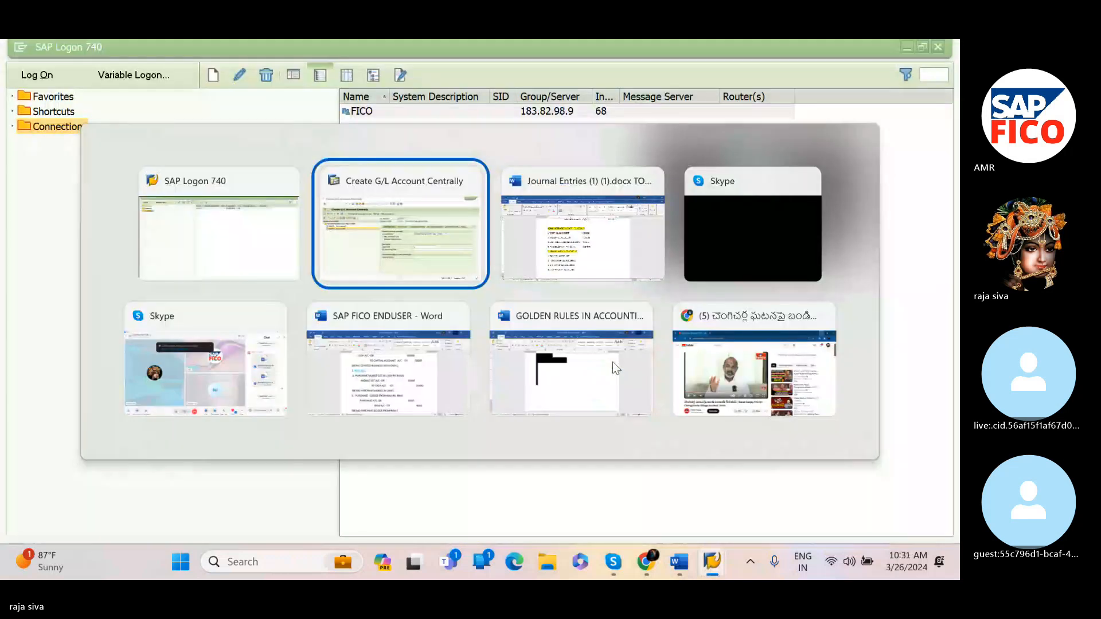
{"action": "mouse_move", "coordinate": [686, 555]}
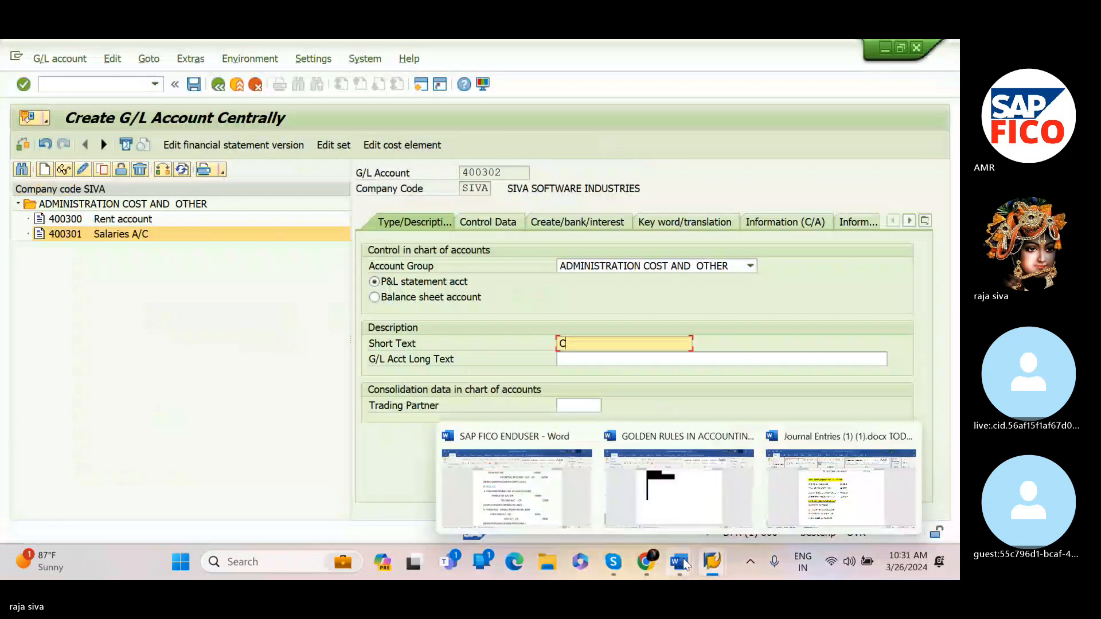
{"action": "left_click", "coordinate": [806, 523]}
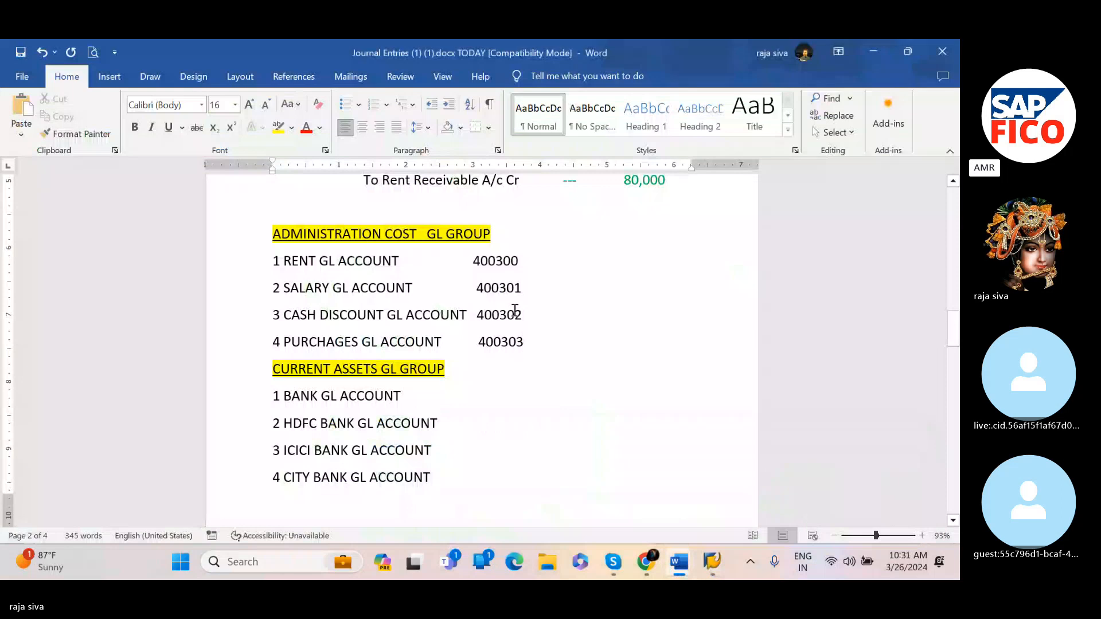
{"action": "mouse_move", "coordinate": [712, 561]}
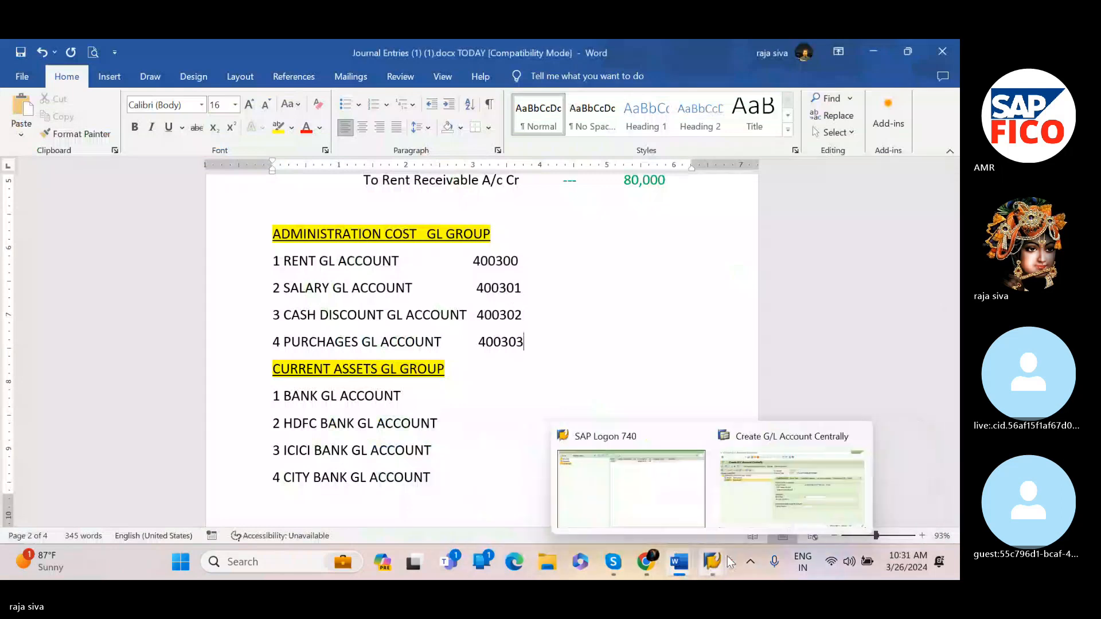
{"action": "left_click", "coordinate": [754, 515]}
Enter the short text 'CASH DISCOUNT A/C'
{"action": "type", "text": "C"}
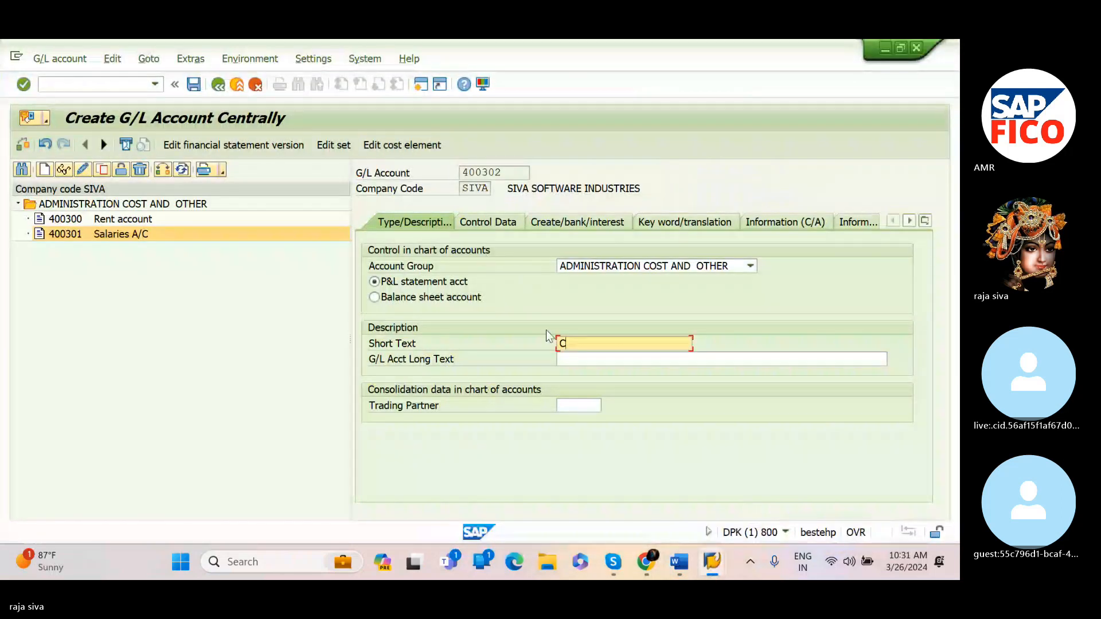
{"action": "type", "text": "ASH DISCOUNT"}
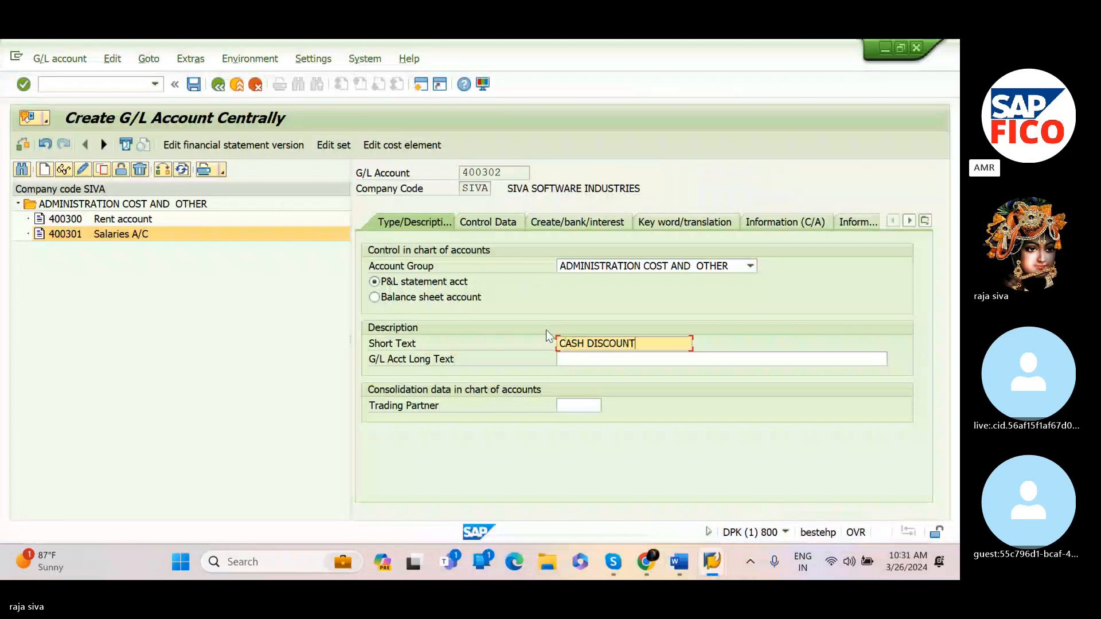
{"action": "type", "text": " A/C"}
Enter the G/L account long text 'CASH DISCOUNT A/C'
{"action": "left_click", "coordinate": [572, 354]}
{"action": "type", "text": "CAS"}
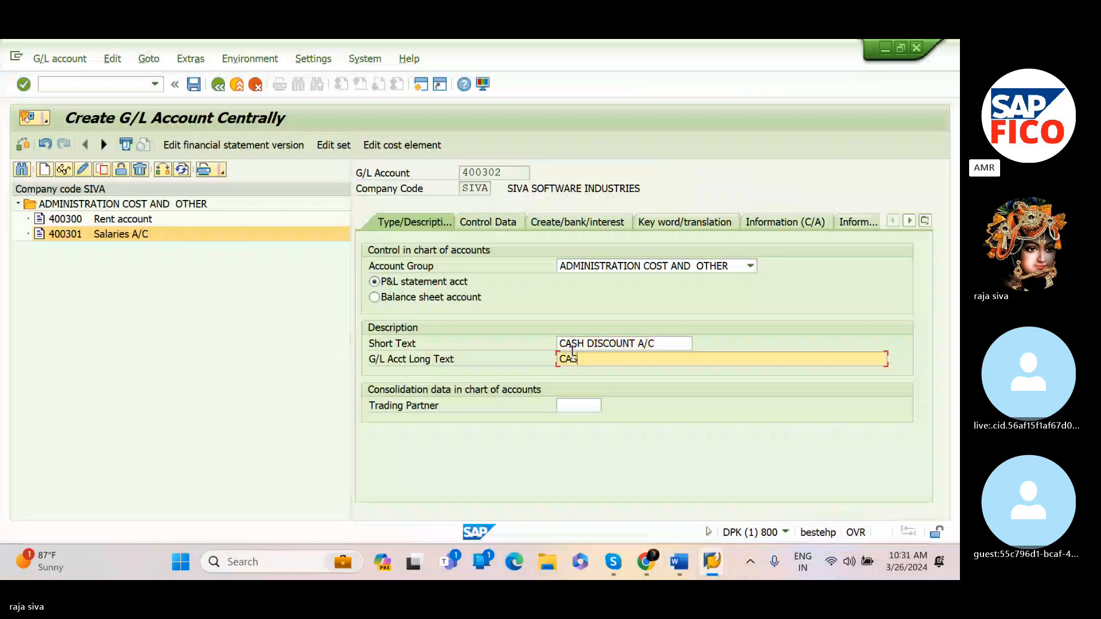
{"action": "type", "text": "H "}
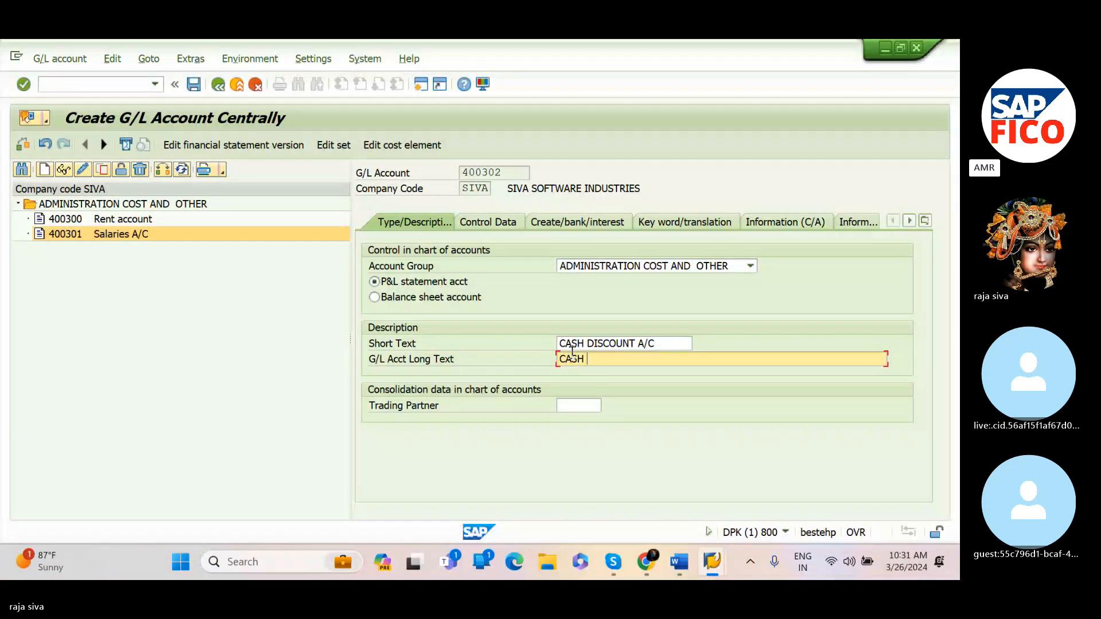
{"action": "type", "text": "DISCOUNT A/C"}
In the control data, enable line item display and set the sort key to 001 Posting date
{"action": "left_click", "coordinate": [501, 226]}
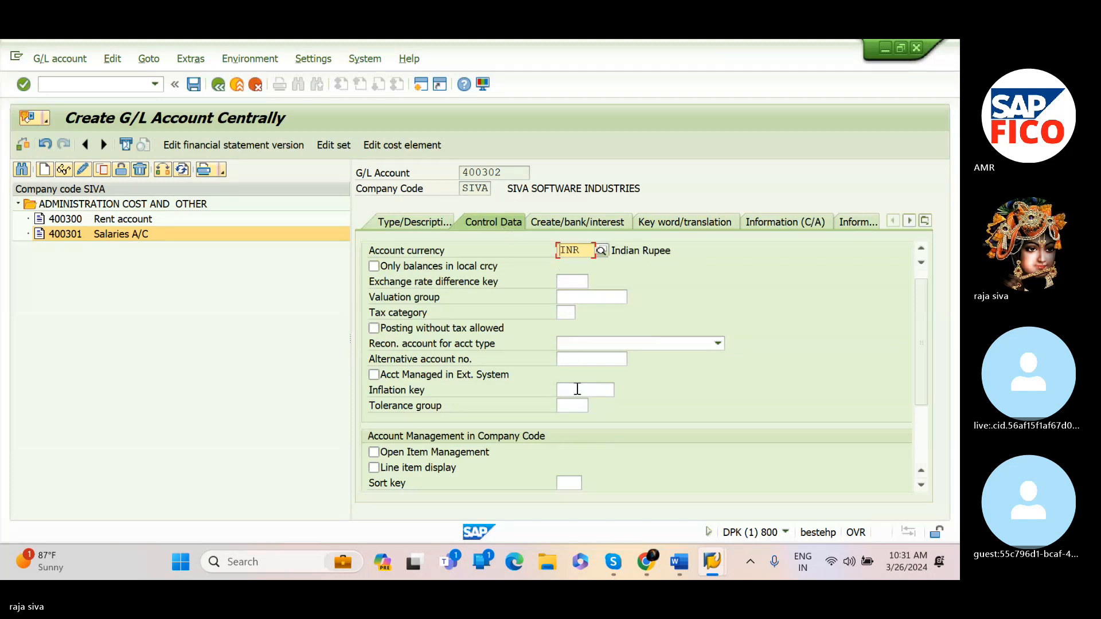
{"action": "left_click", "coordinate": [575, 481]}
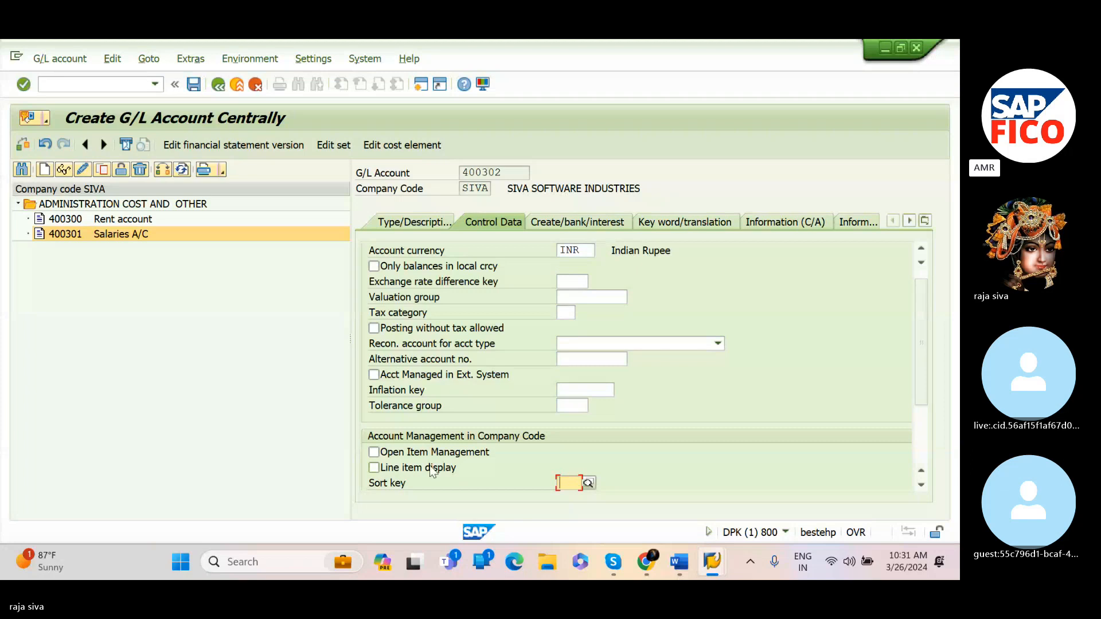
{"action": "left_click", "coordinate": [375, 468]}
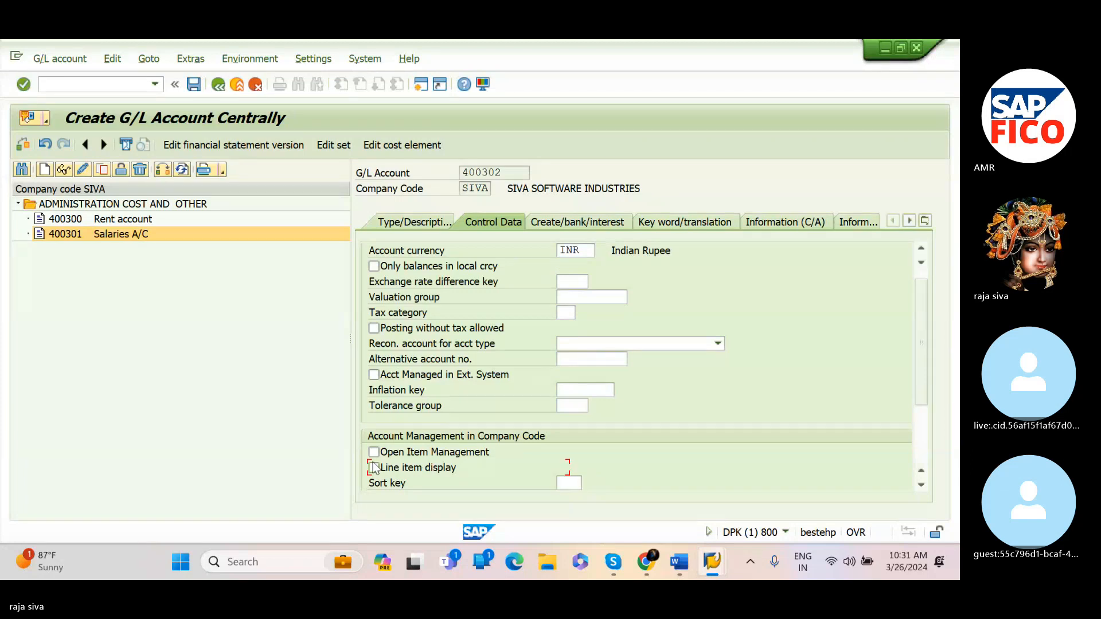
{"action": "left_click", "coordinate": [575, 481]}
{"action": "type", "text": "00"}
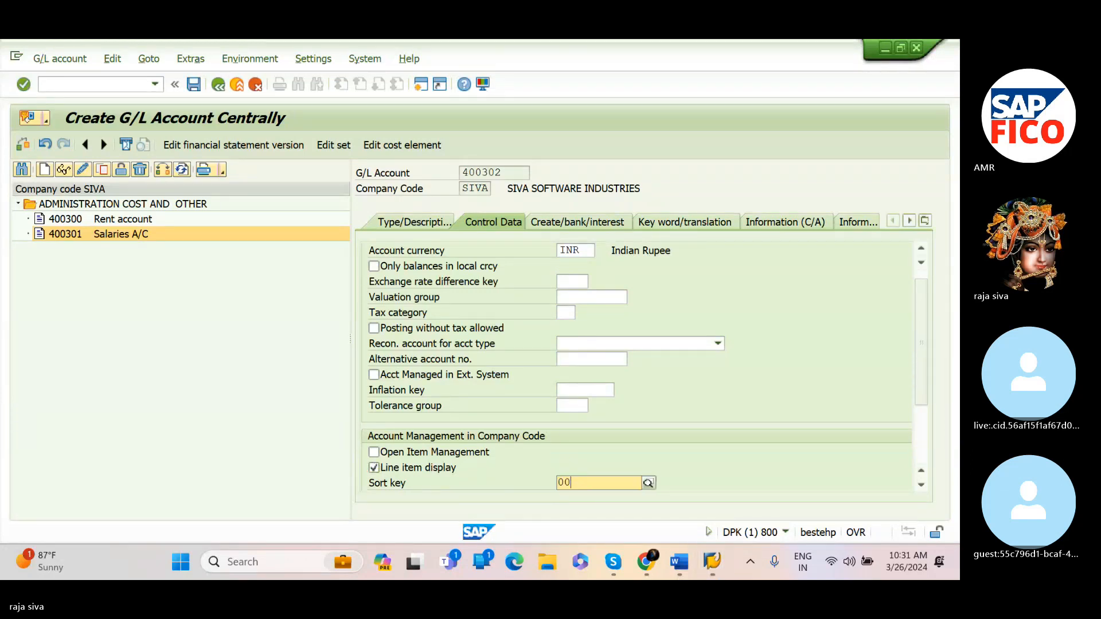
{"action": "type", "text": "1"}
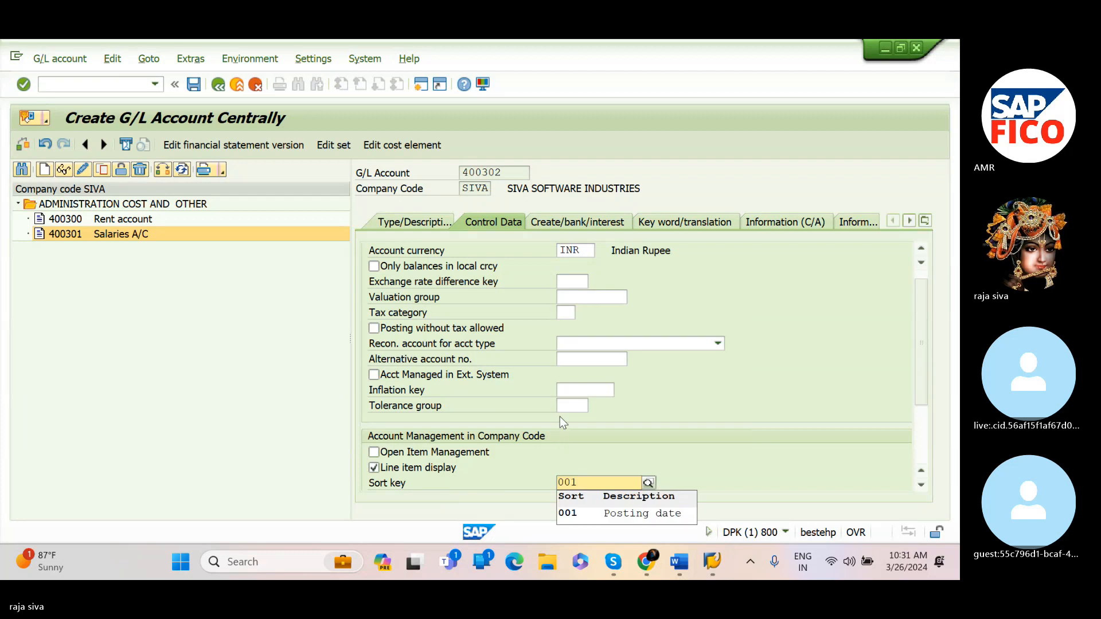
{"action": "left_click", "coordinate": [581, 508]}
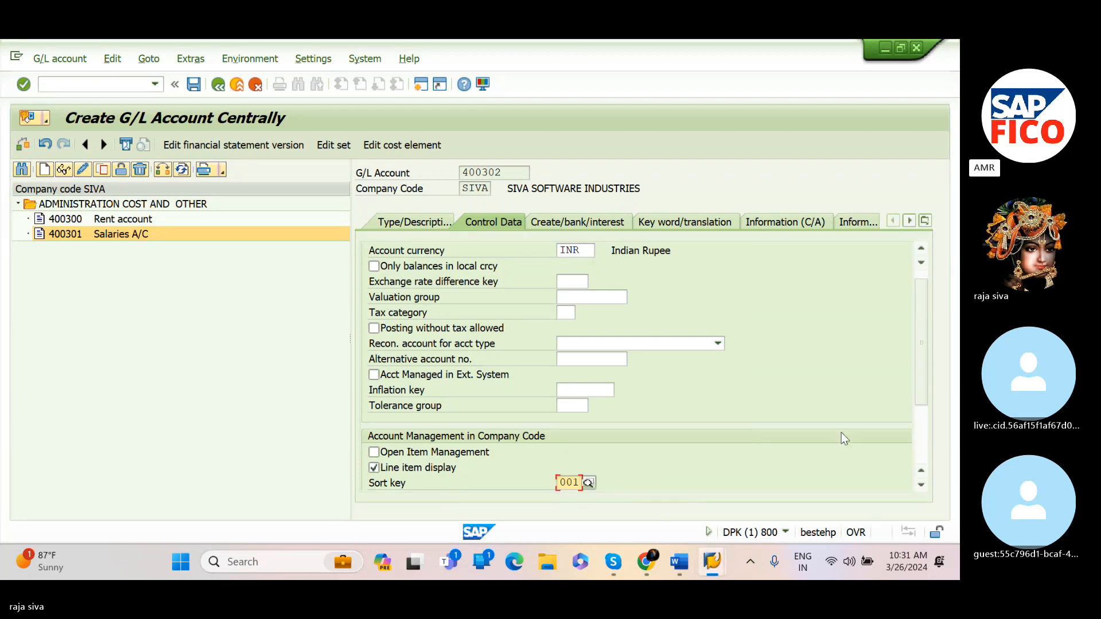
Set the field status group to G001 and save the cash discount account
{"action": "left_click_drag", "start_coordinate": [918, 387], "coordinate": [920, 407]}
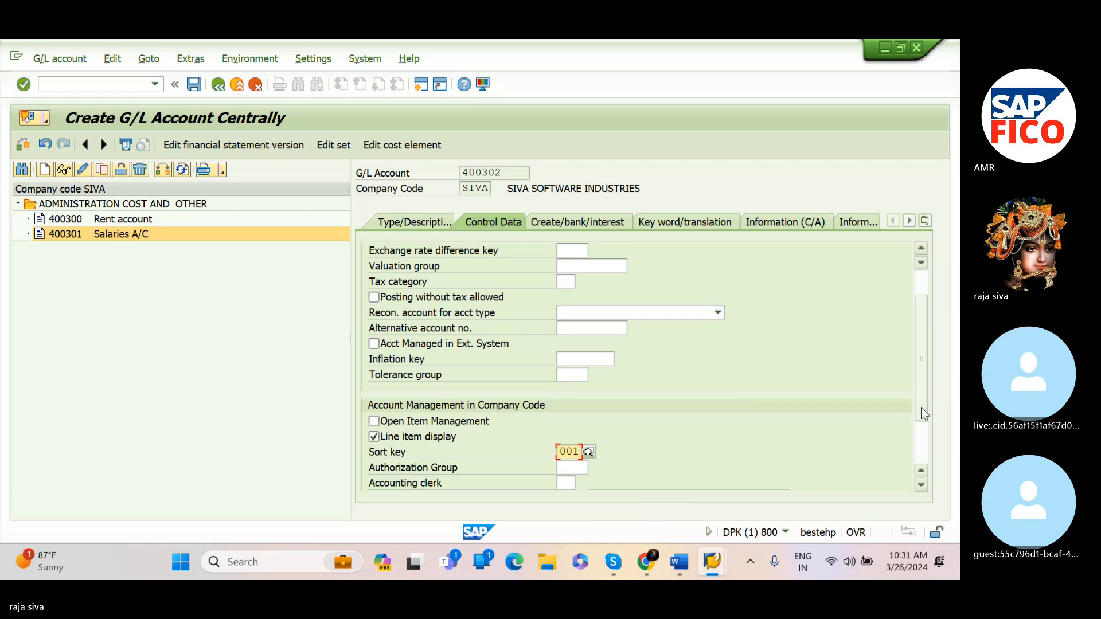
{"action": "left_click", "coordinate": [581, 226]}
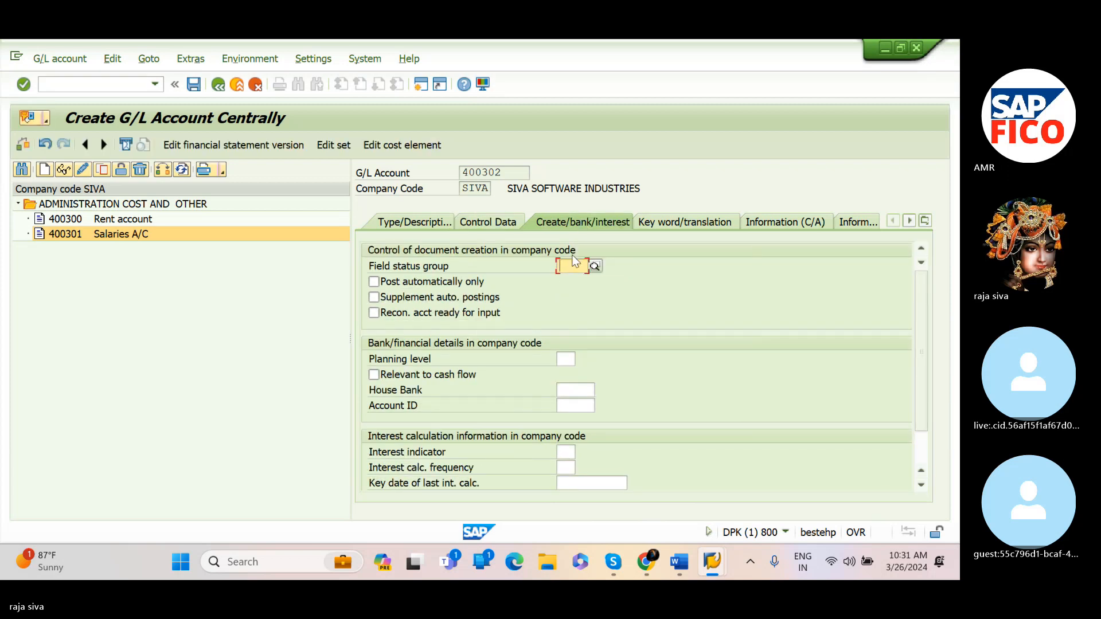
{"action": "type", "text": "G001"}
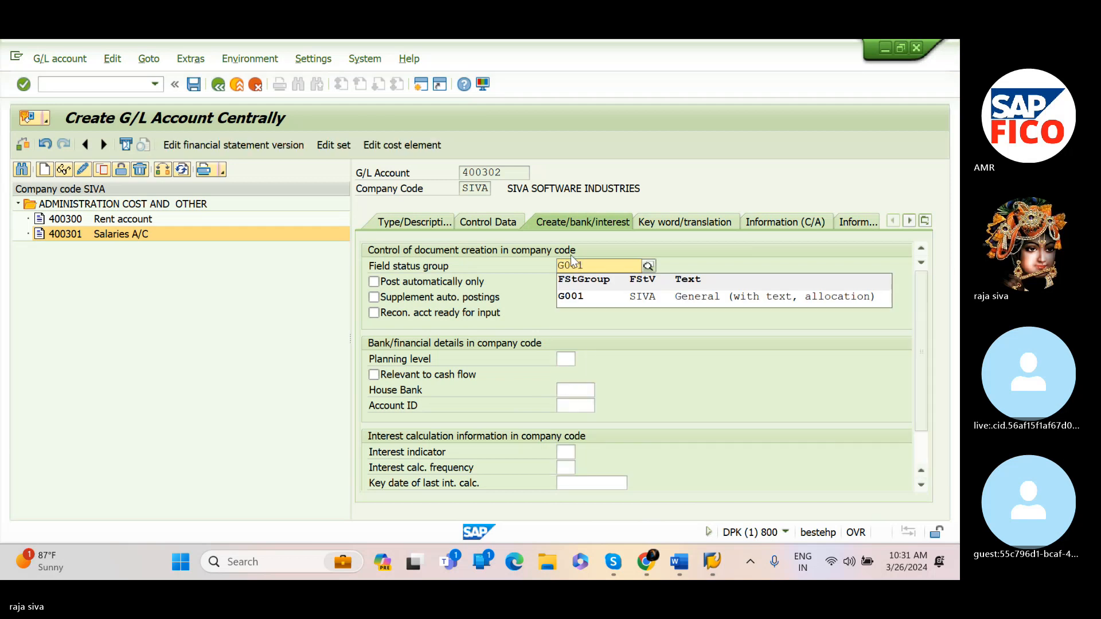
{"action": "left_click", "coordinate": [577, 297]}
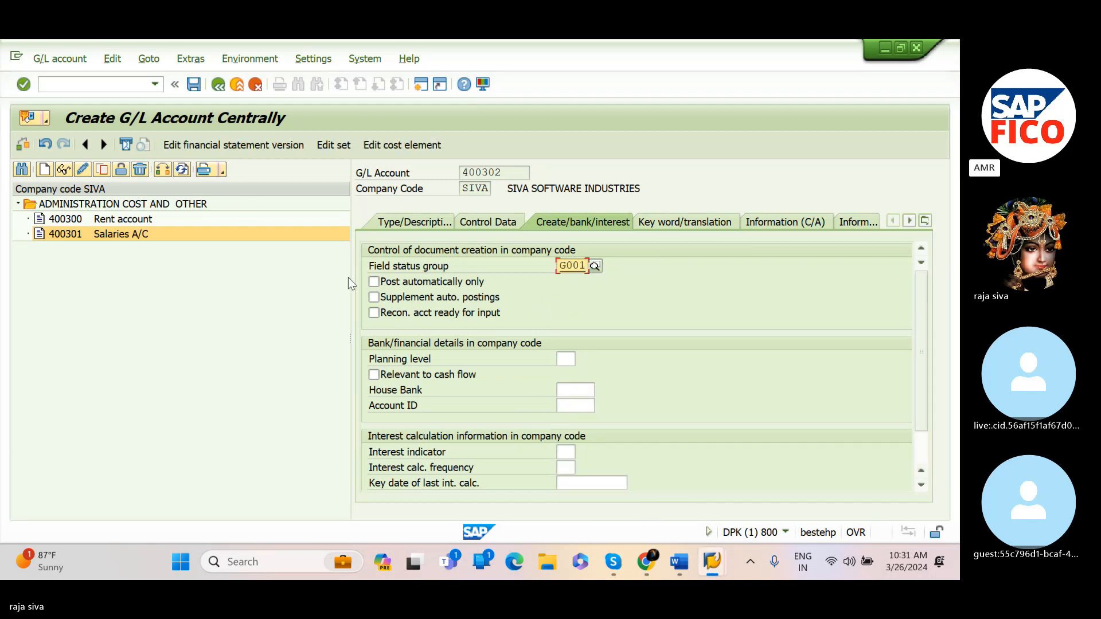
{"action": "left_click", "coordinate": [193, 85]}
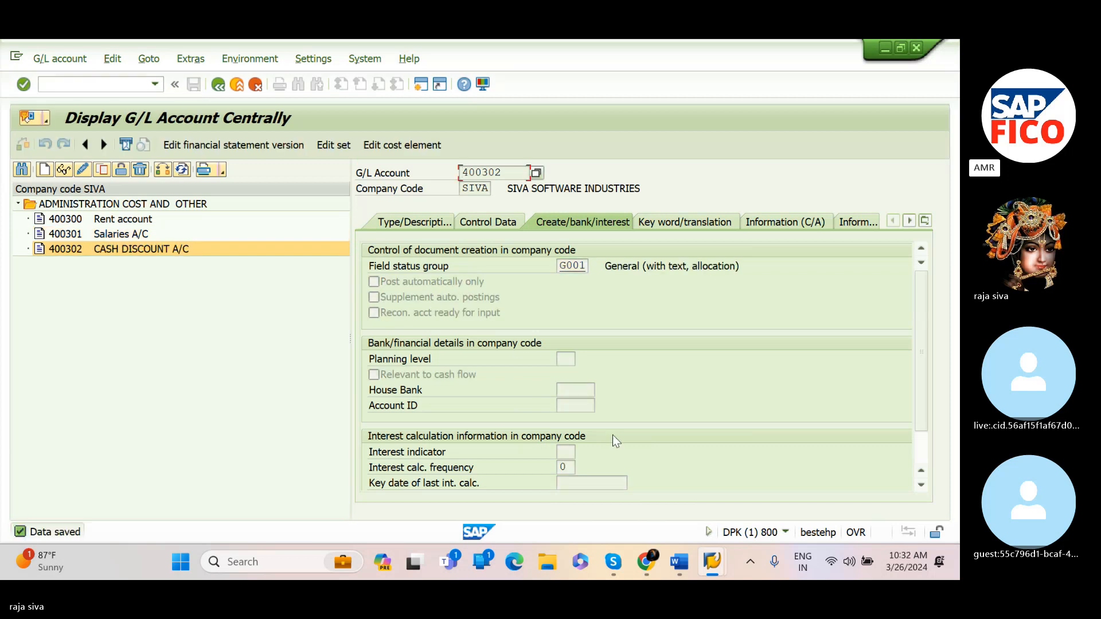
{"action": "mouse_move", "coordinate": [679, 562]}
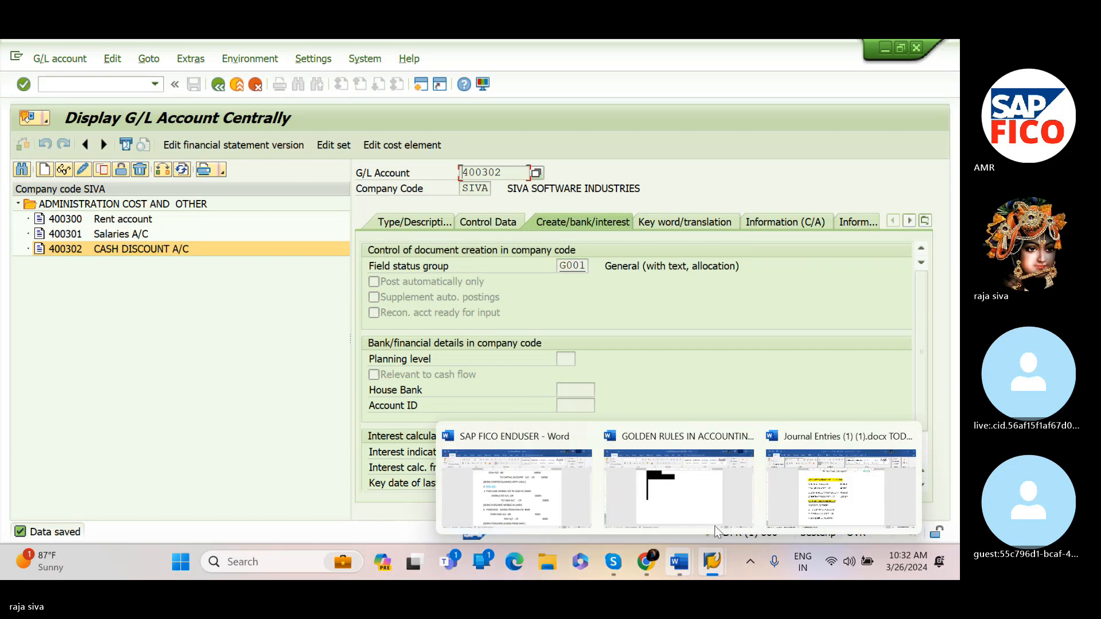
Check the account numbers in the Word notes, then start creating G/L account 400303 for company code SIVA
{"action": "left_click", "coordinate": [805, 489]}
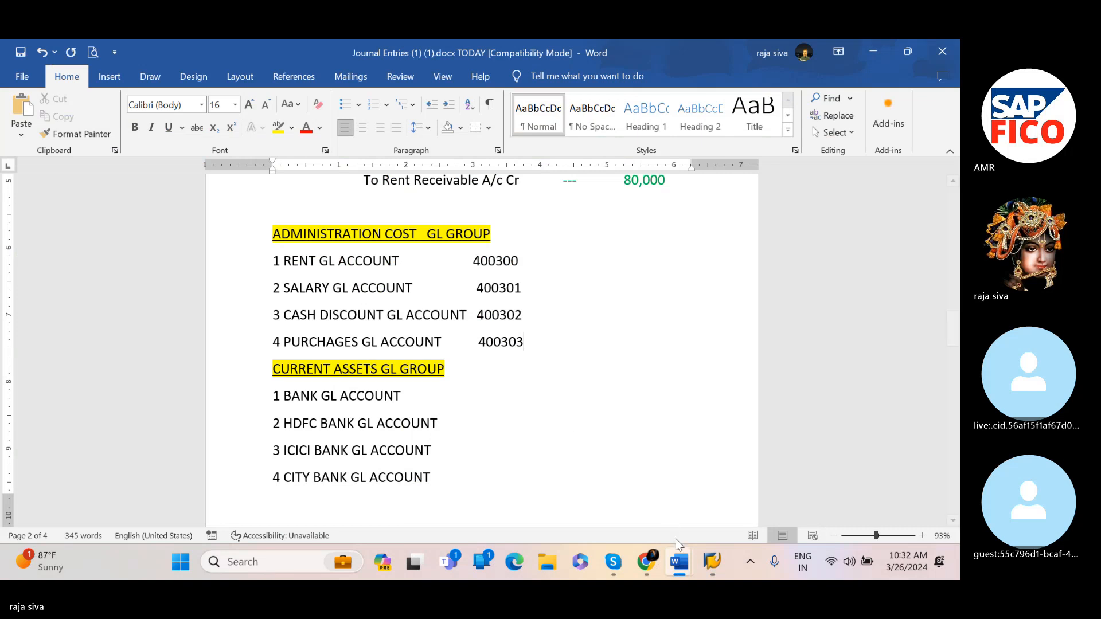
{"action": "mouse_move", "coordinate": [720, 565]}
{"action": "left_click", "coordinate": [739, 510]}
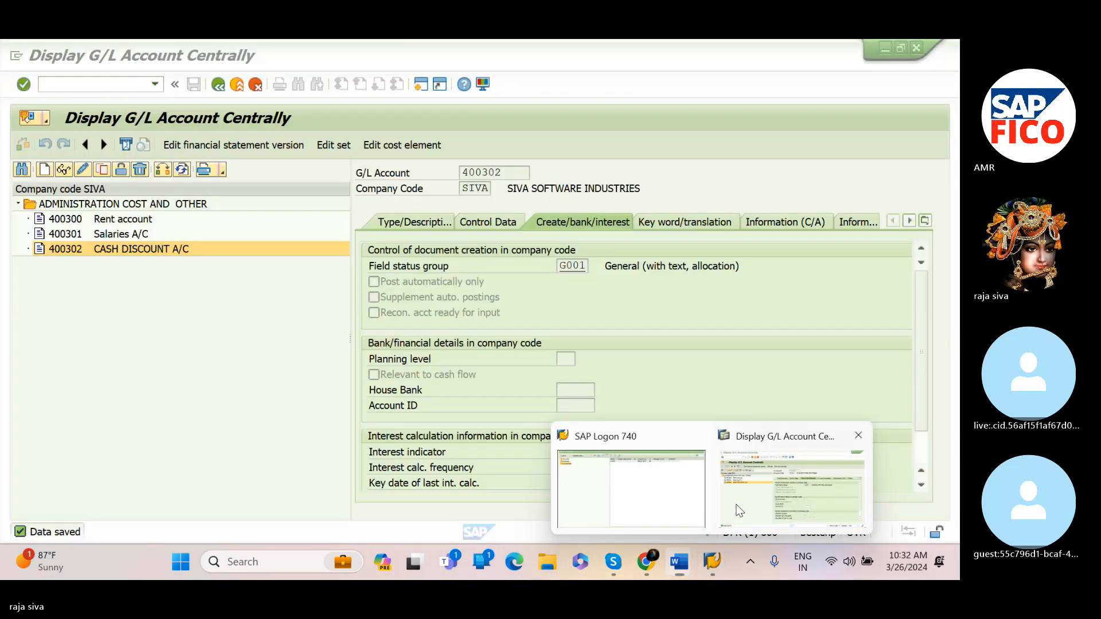
{"action": "left_click", "coordinate": [45, 170]}
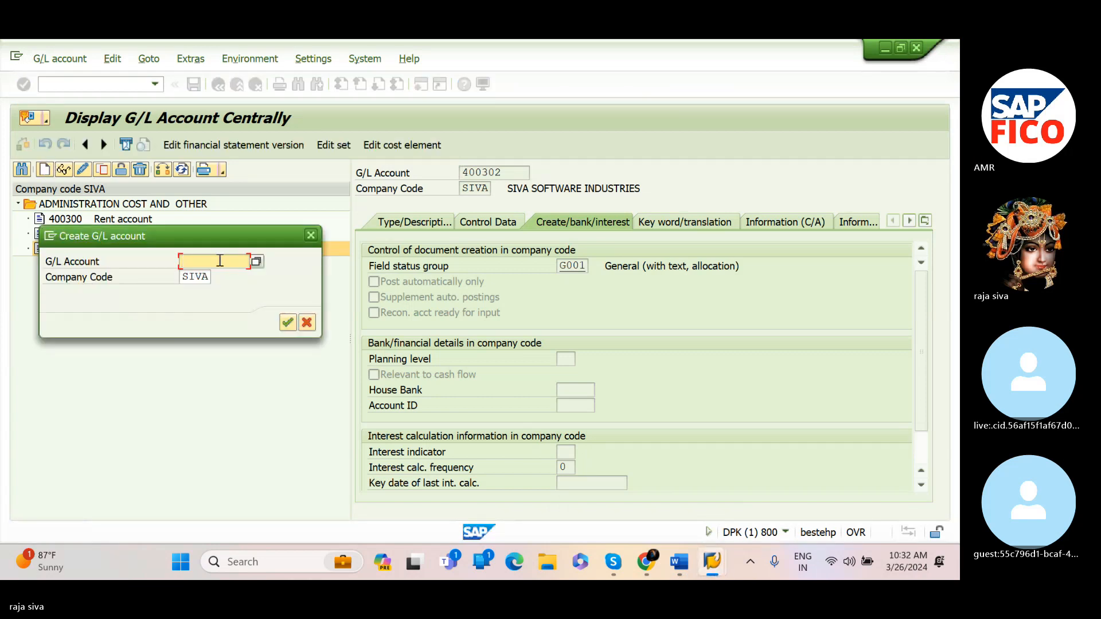
{"action": "type", "text": "400303"}
{"action": "left_click", "coordinate": [292, 326]}
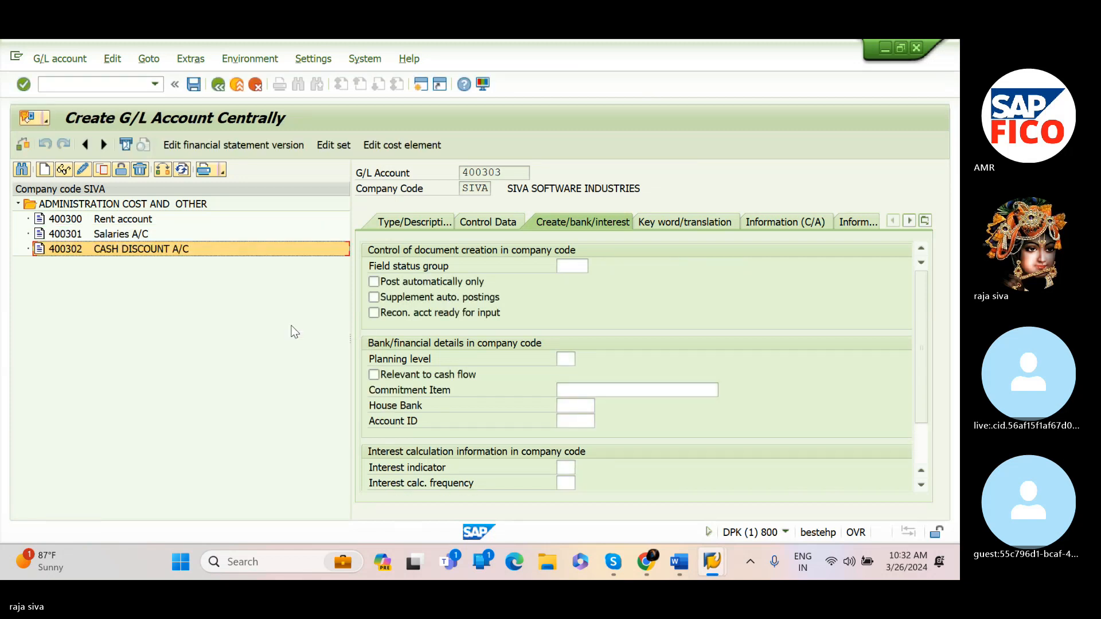
Set the account group of the new account to ADMINISTRATION COST AND OTHER
{"action": "left_click", "coordinate": [414, 221]}
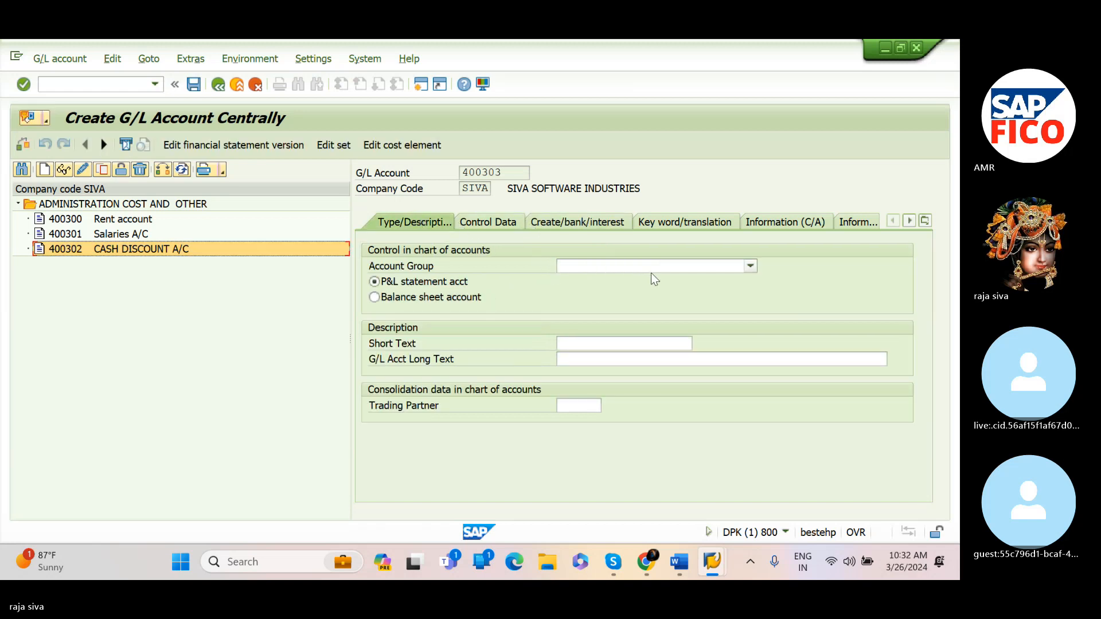
{"action": "left_click", "coordinate": [628, 268]}
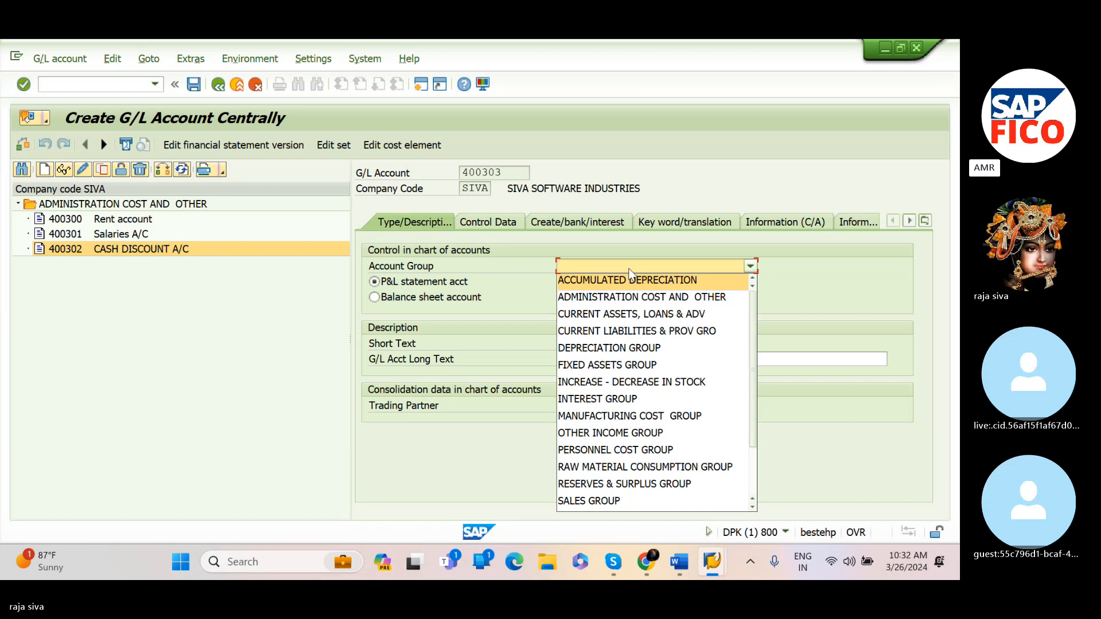
{"action": "left_click", "coordinate": [646, 298]}
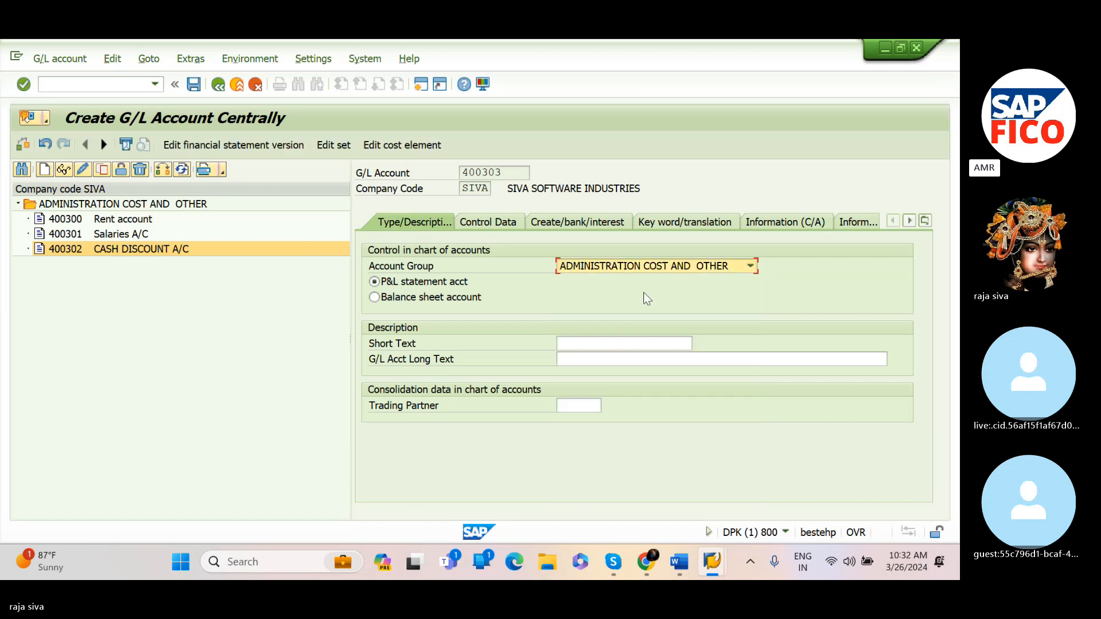
Enter the short text 'PURCHASES A/C'
{"action": "left_click", "coordinate": [622, 344]}
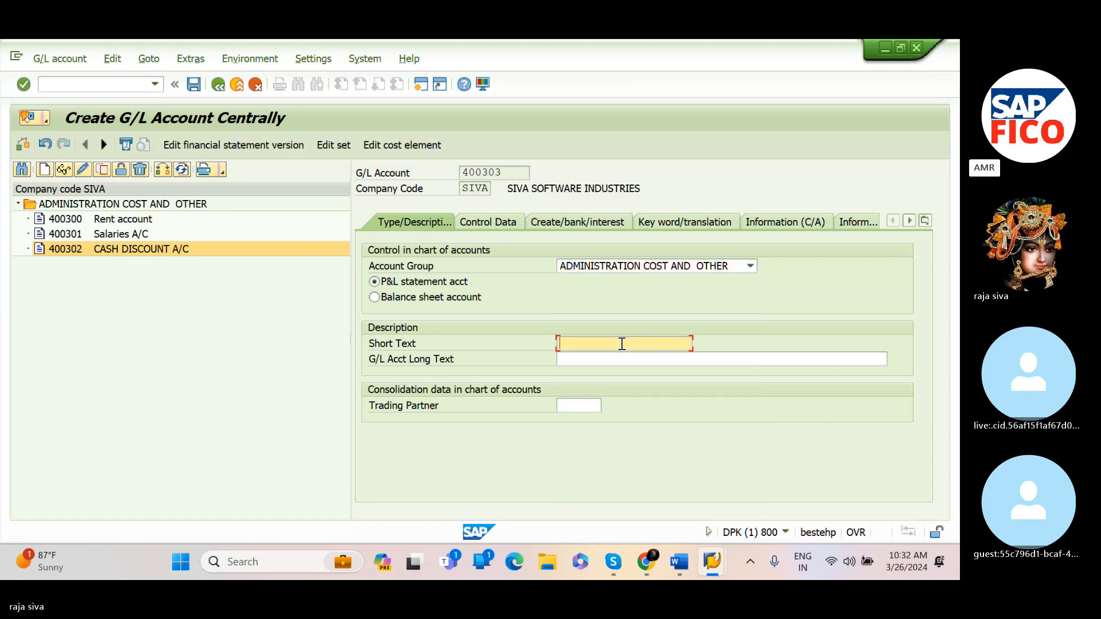
{"action": "type", "text": "PU"}
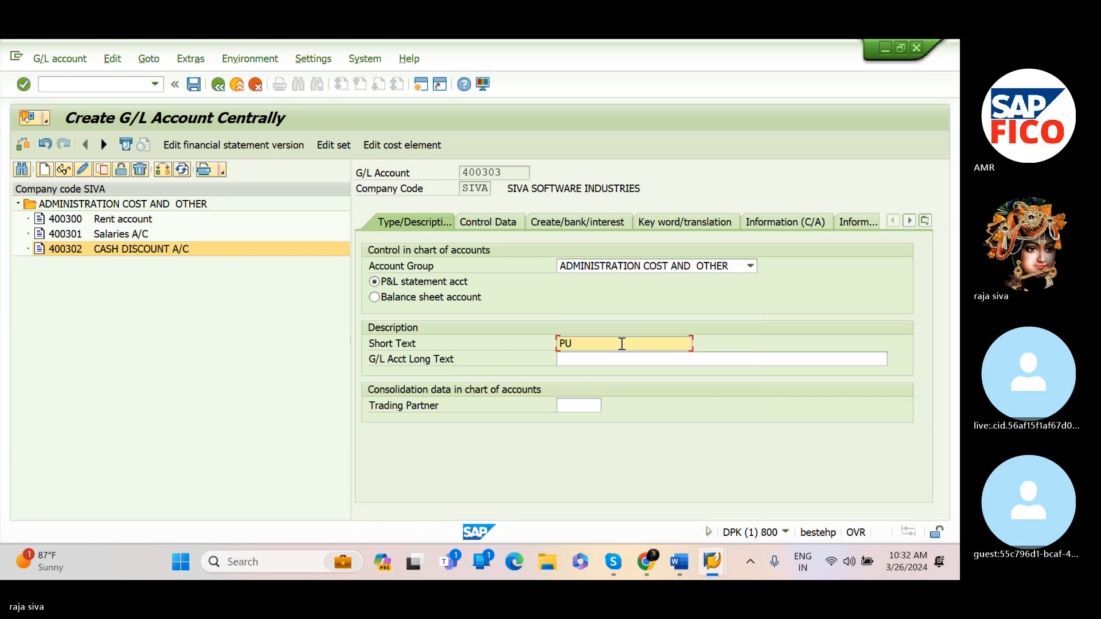
{"action": "type", "text": "RCHASES A/C"}
Enter the G/L account long text 'PURCHASES A/C'
{"action": "left_click", "coordinate": [622, 359]}
{"action": "type", "text": "PURCHA"}
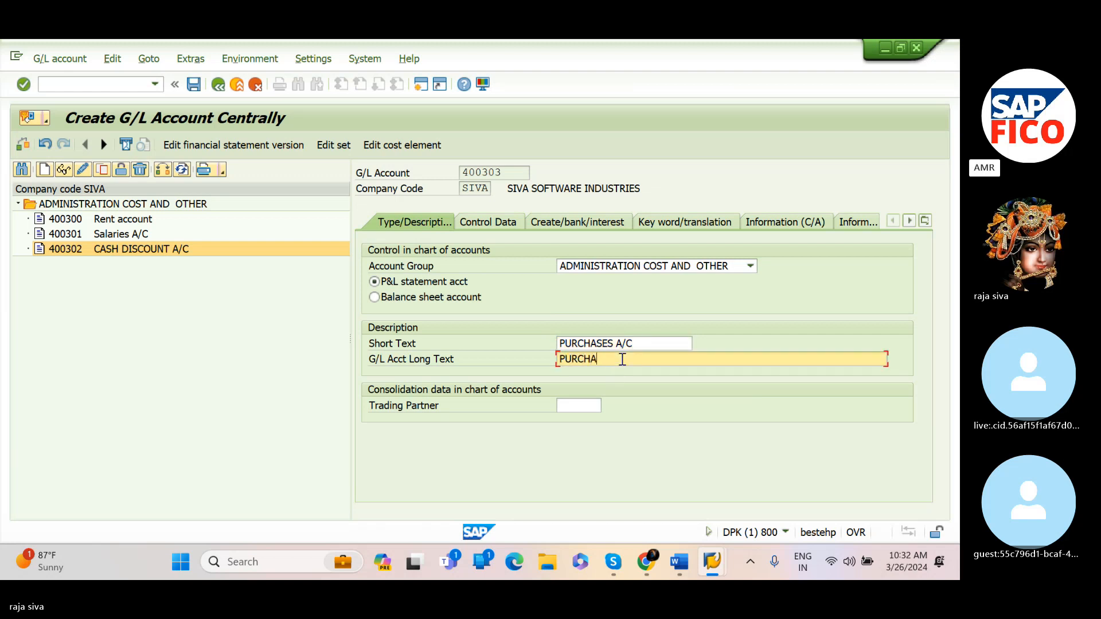
{"action": "type", "text": "SES A/C"}
In the control data, enable line item display and set the sort key to 001 Posting date
{"action": "left_click", "coordinate": [504, 226]}
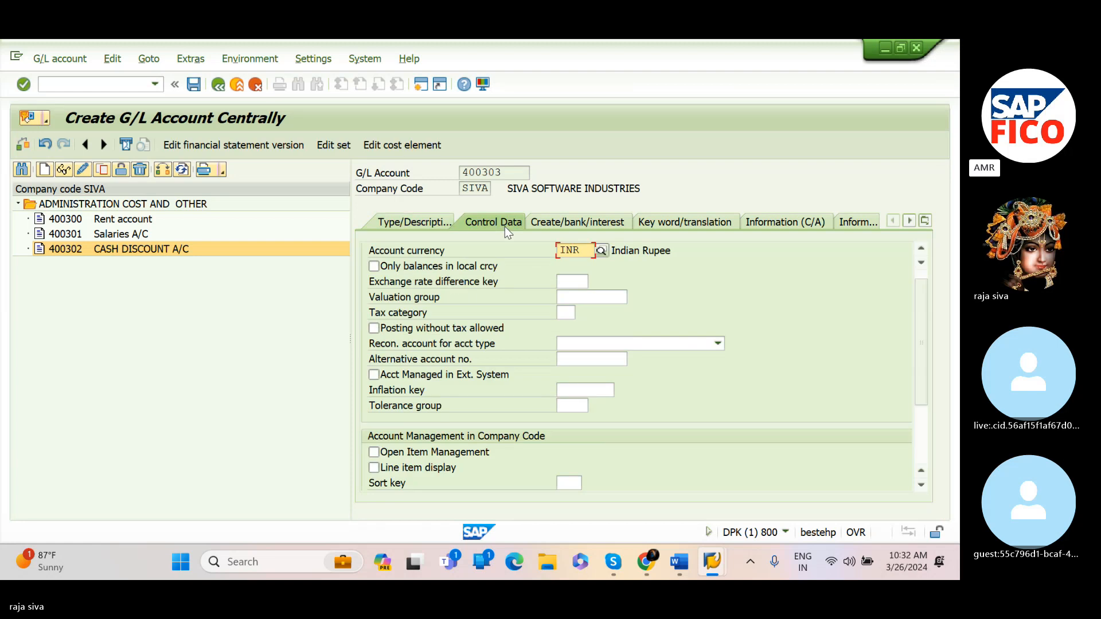
{"action": "left_click", "coordinate": [373, 468]}
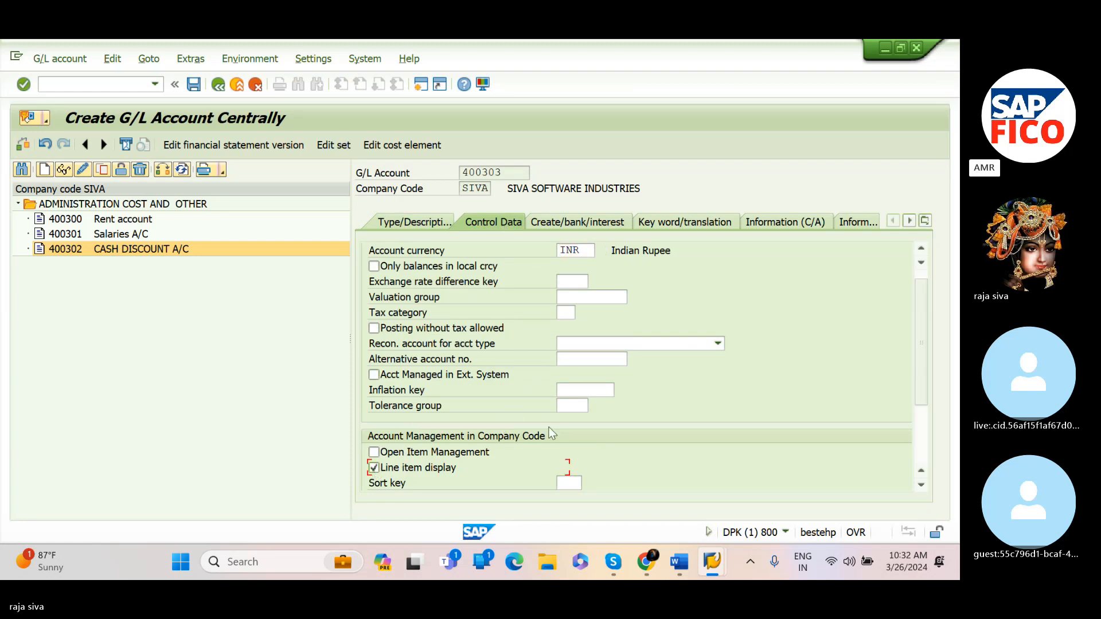
{"action": "left_click", "coordinate": [562, 482]}
{"action": "type", "text": "001"}
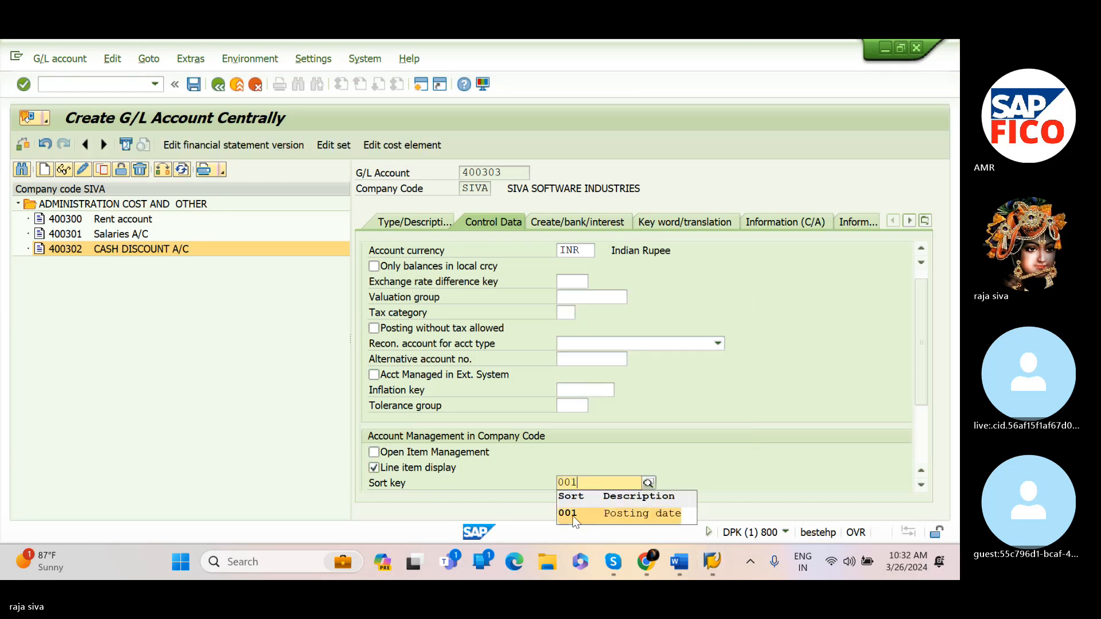
{"action": "left_click", "coordinate": [572, 514]}
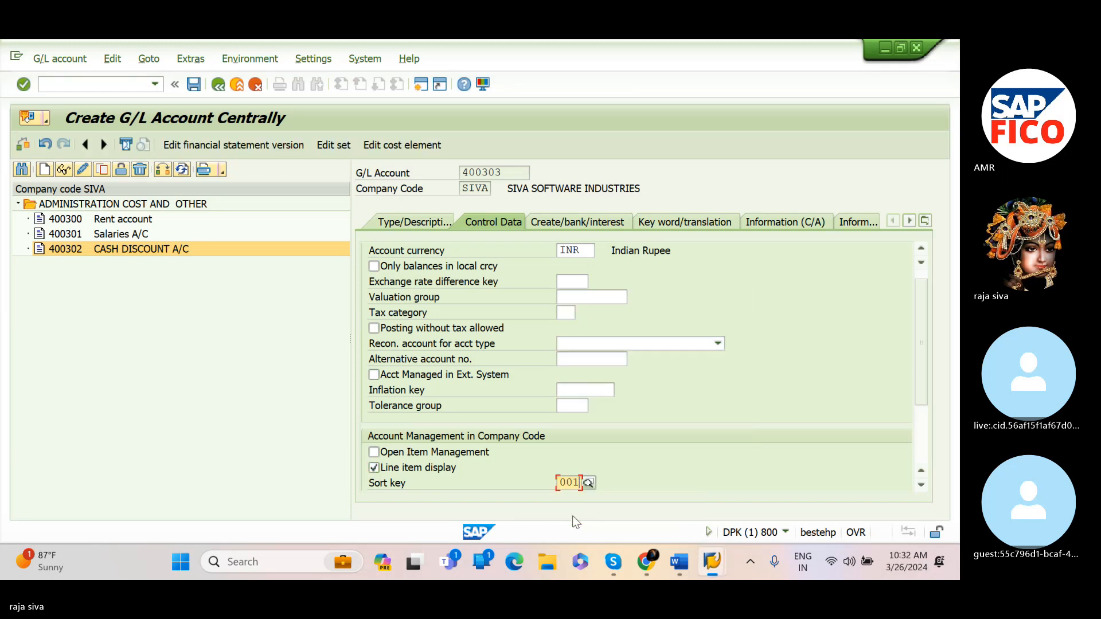
Set the field status group to G001 and save the purchases account
{"action": "left_click", "coordinate": [562, 223]}
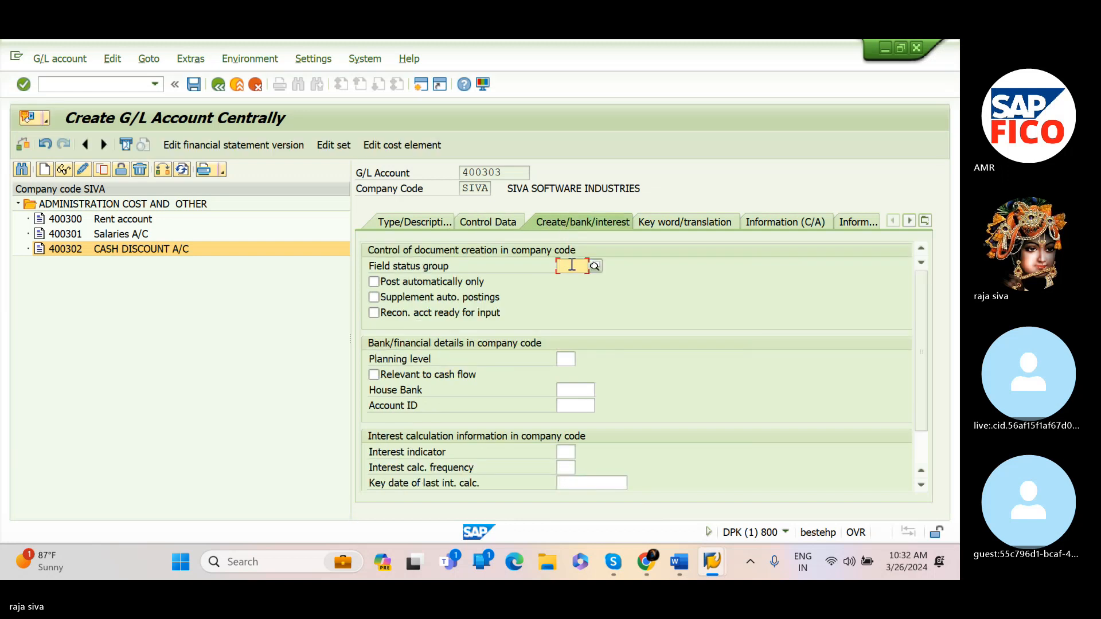
{"action": "type", "text": "G0"}
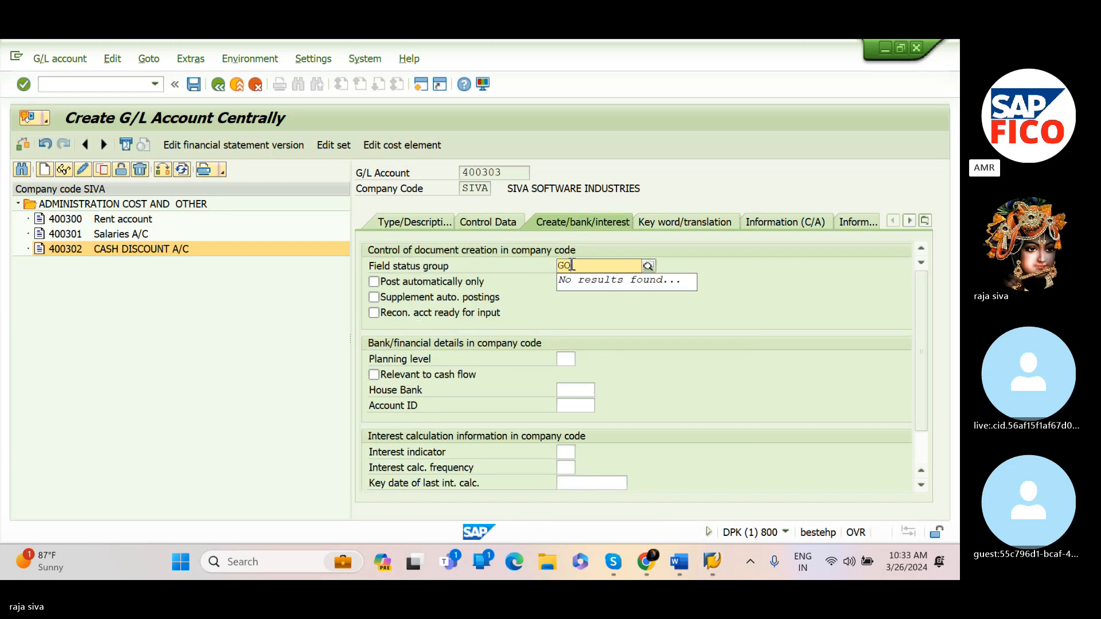
{"action": "type", "text": "01"}
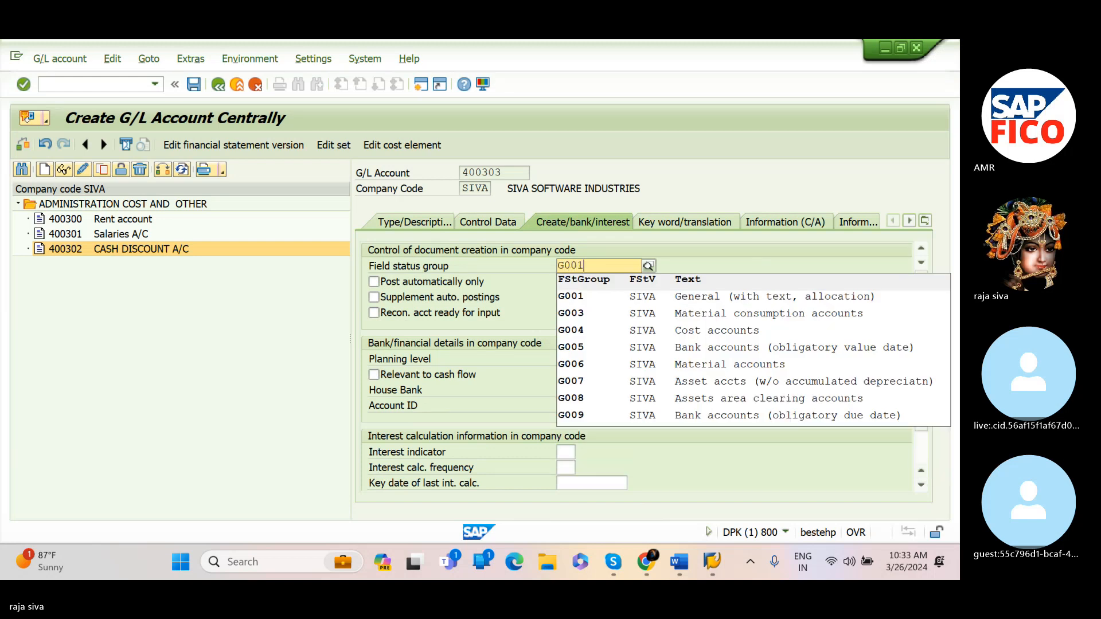
{"action": "left_click", "coordinate": [603, 298]}
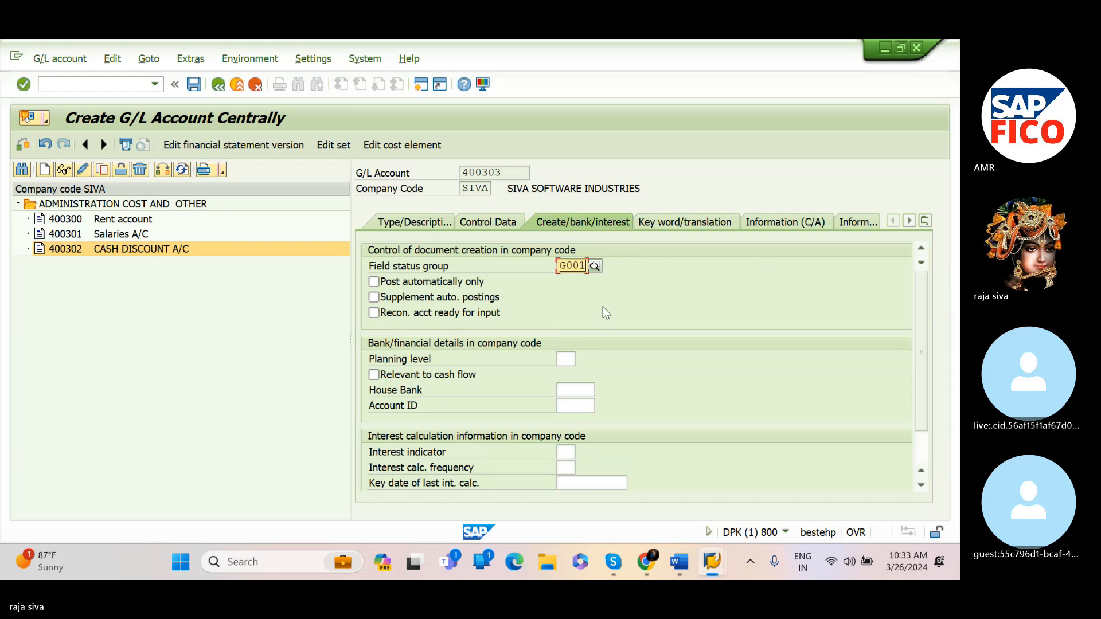
{"action": "left_click", "coordinate": [187, 91]}
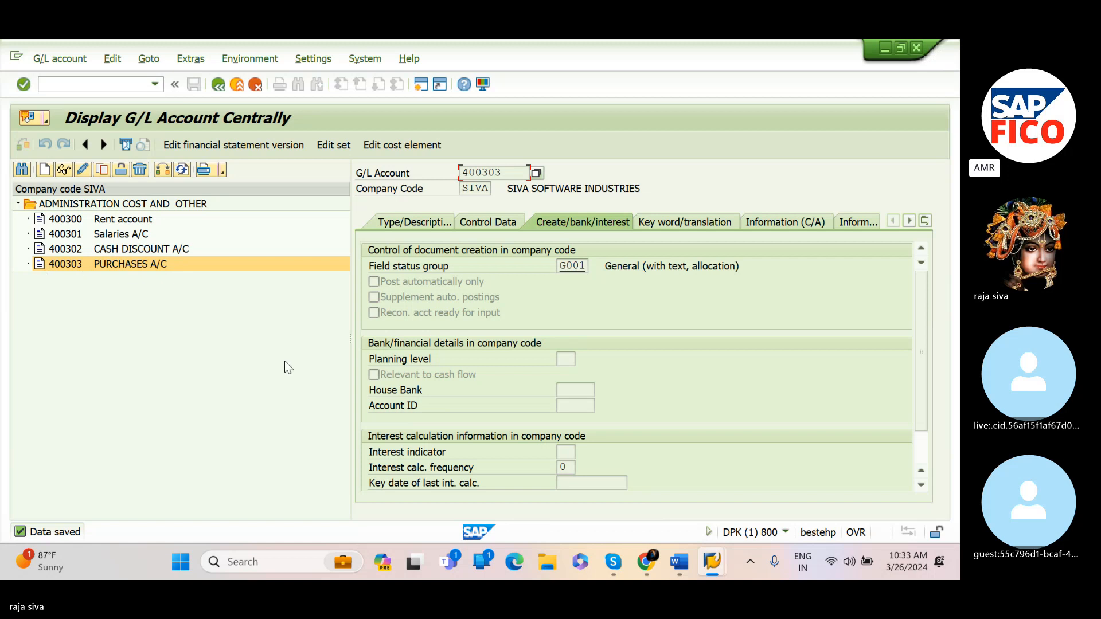
{"action": "left_click", "coordinate": [848, 561]}
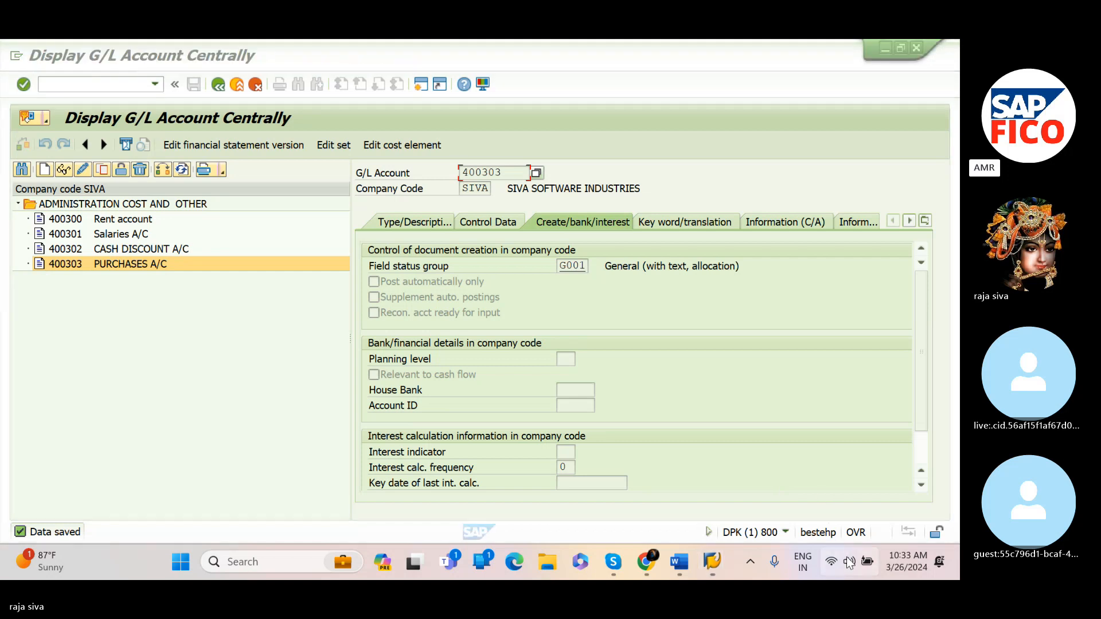
{"action": "left_click", "coordinate": [849, 564]}
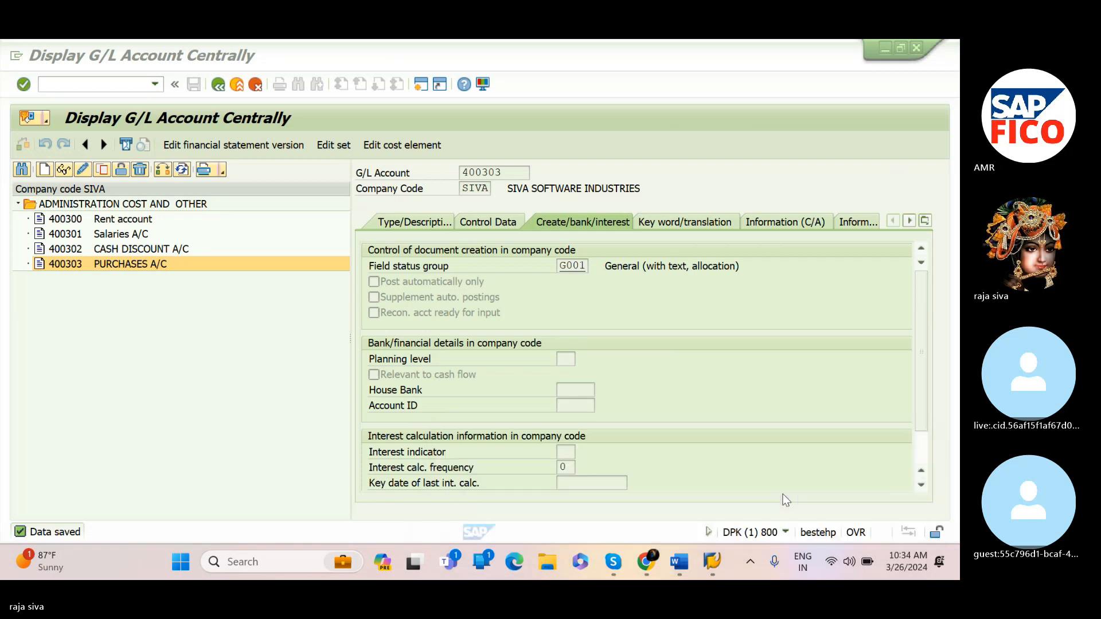
Switch to the Journal Entries notes document and add a colon after the BANK GL ACCOUNT line
{"action": "mouse_move", "coordinate": [683, 558]}
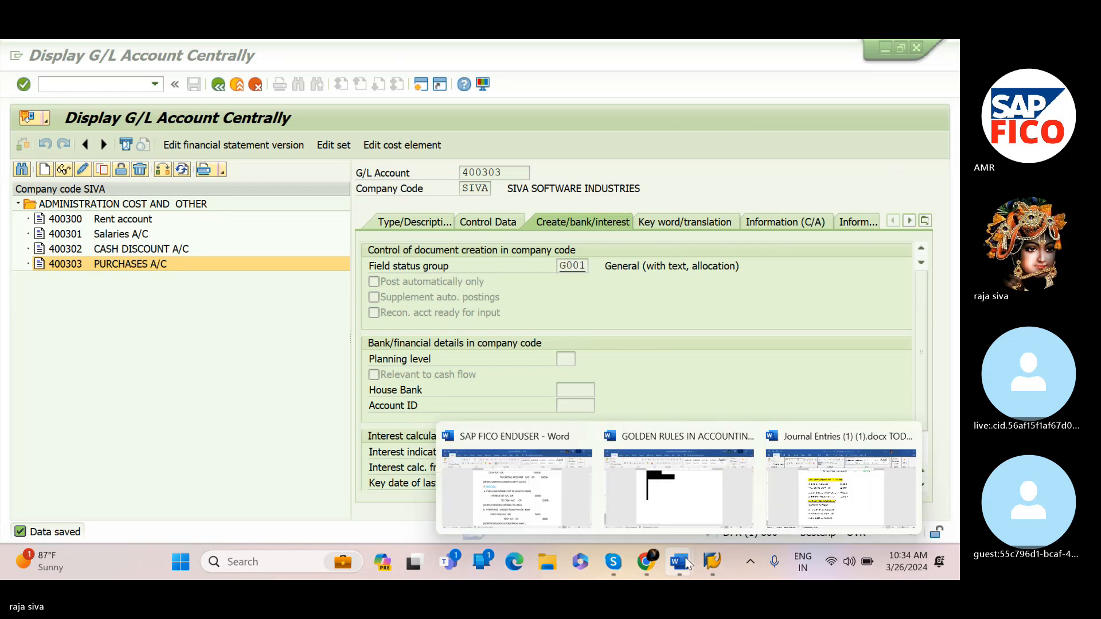
{"action": "left_click", "coordinate": [806, 503]}
{"action": "scroll", "coordinate": [550, 424], "scroll_direction": "down", "scroll_amount": 3}
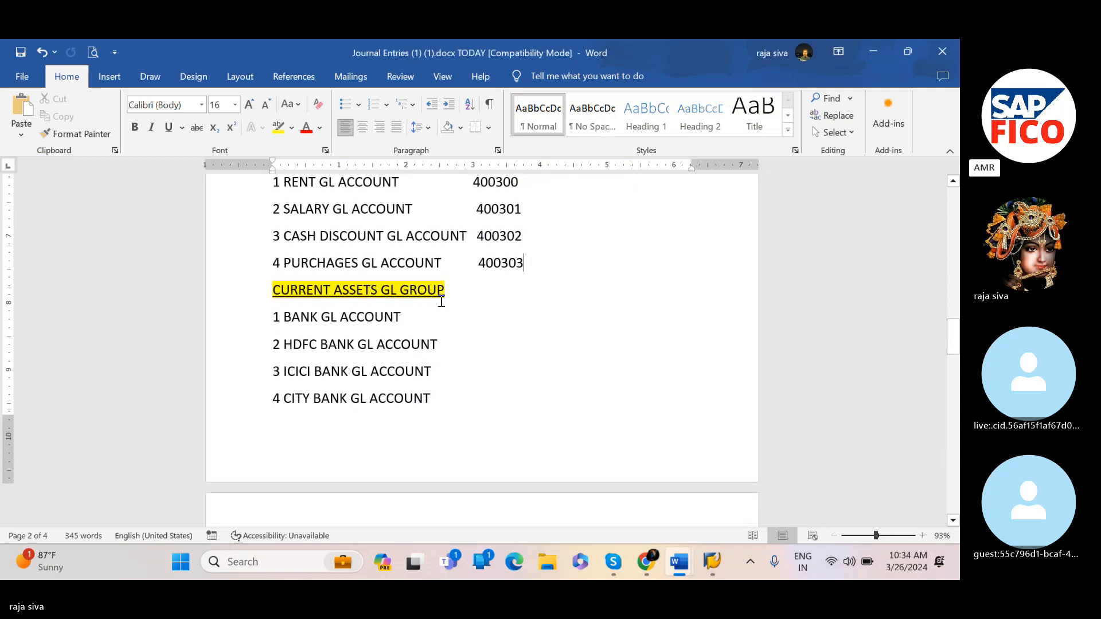
{"action": "left_click", "coordinate": [468, 312]}
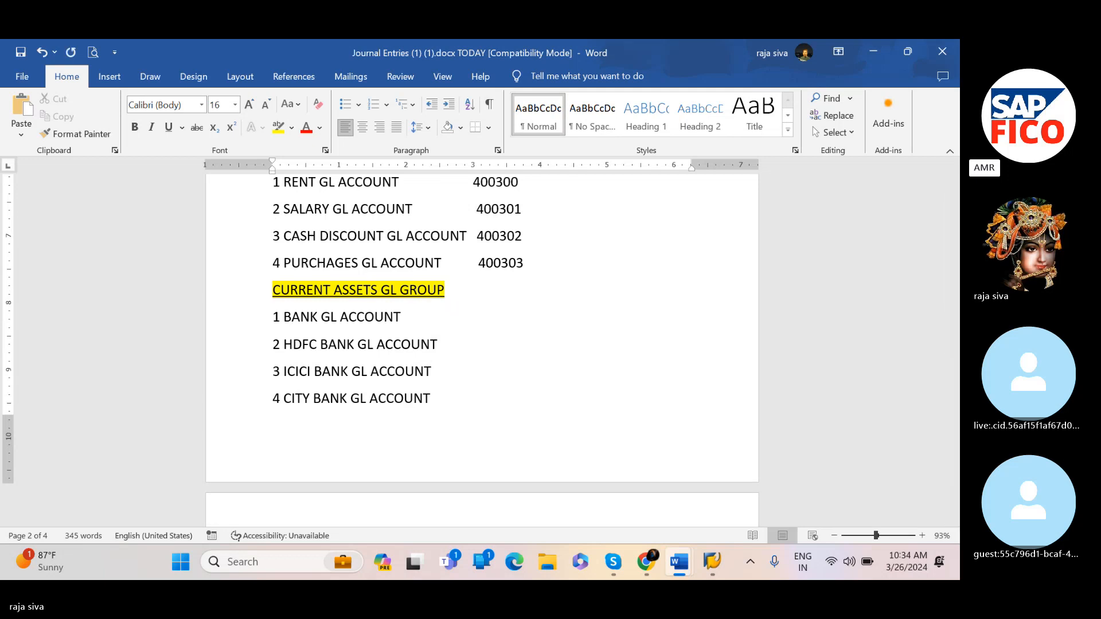
{"action": "type", "text": ":"}
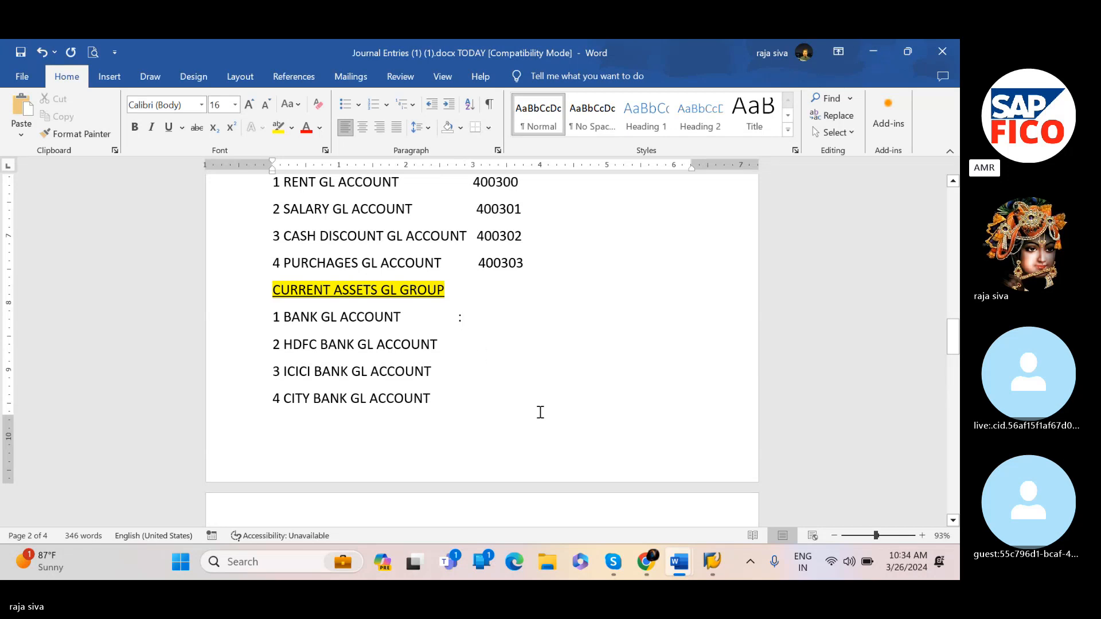
Return to SAP and open transaction OBD4 to view the G/L account groups
{"action": "mouse_move", "coordinate": [705, 559]}
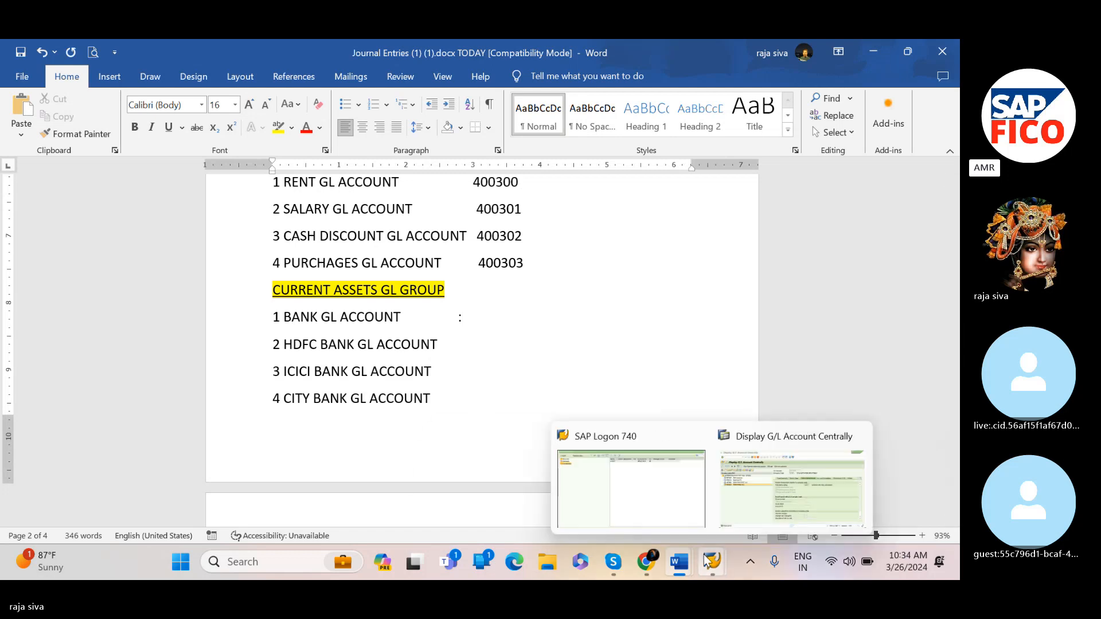
{"action": "left_click", "coordinate": [742, 512]}
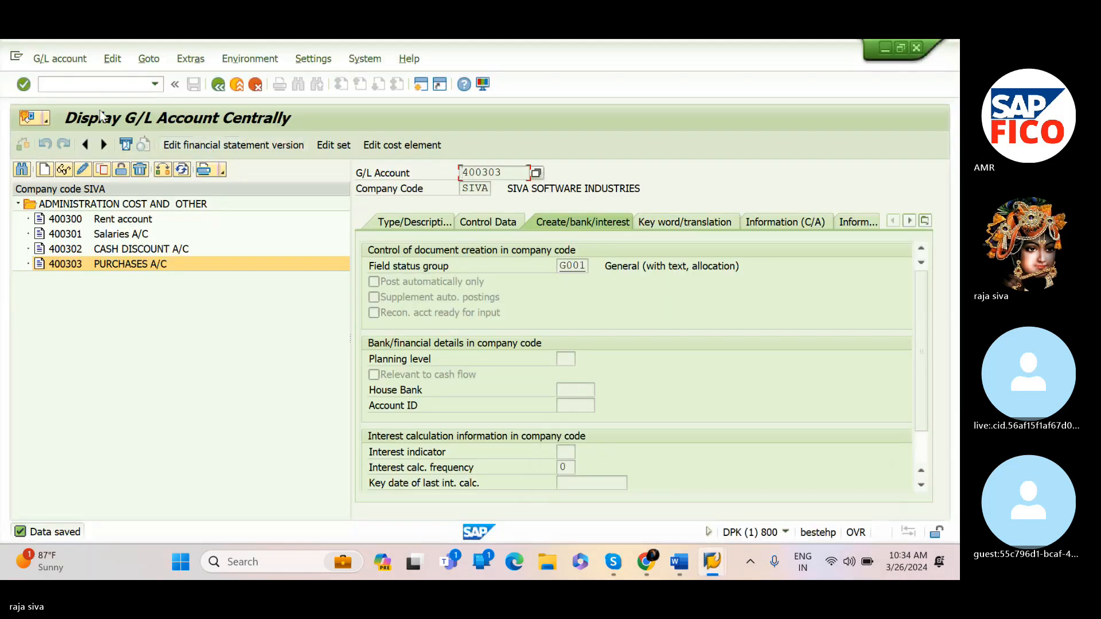
{"action": "left_click", "coordinate": [91, 84]}
{"action": "type", "text": "/N"}
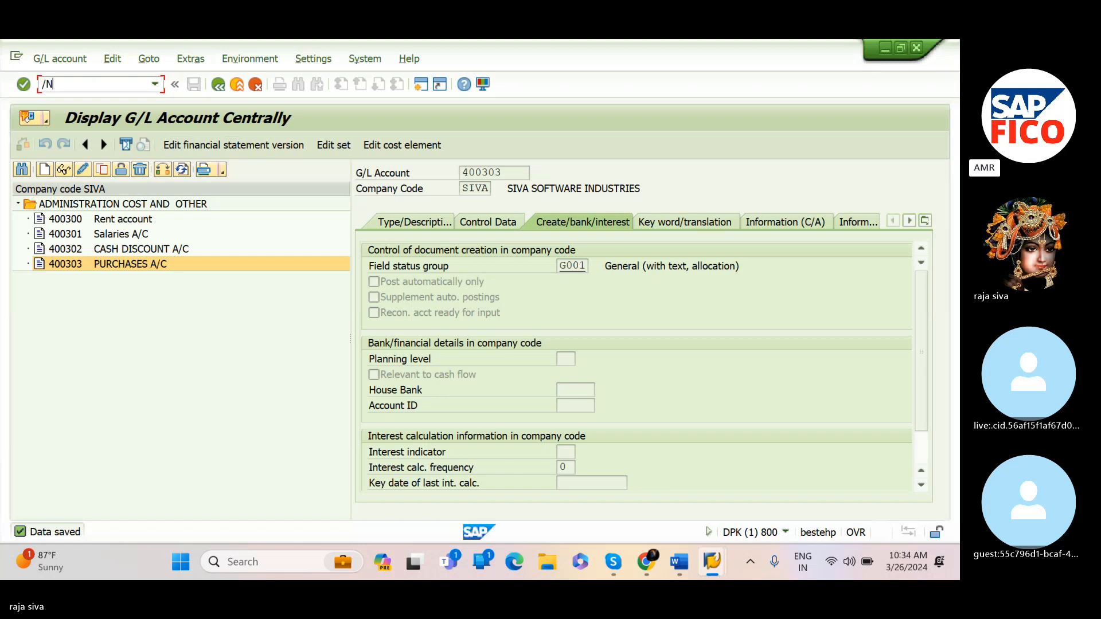
{"action": "type", "text": "OBD"}
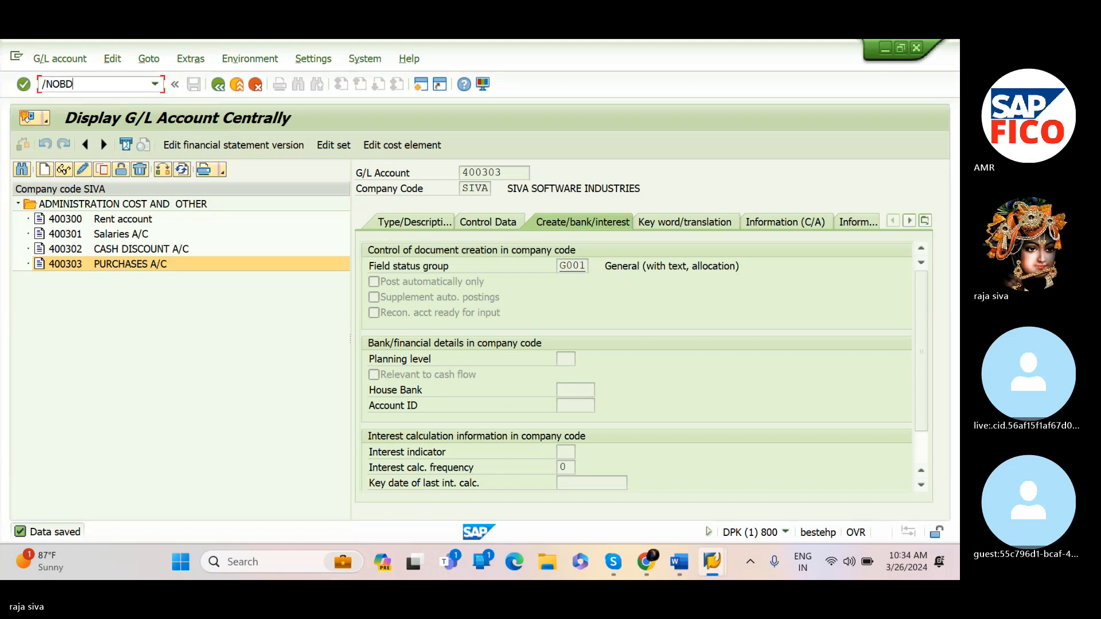
{"action": "type", "text": "4"}
{"action": "key", "text": "Return"}
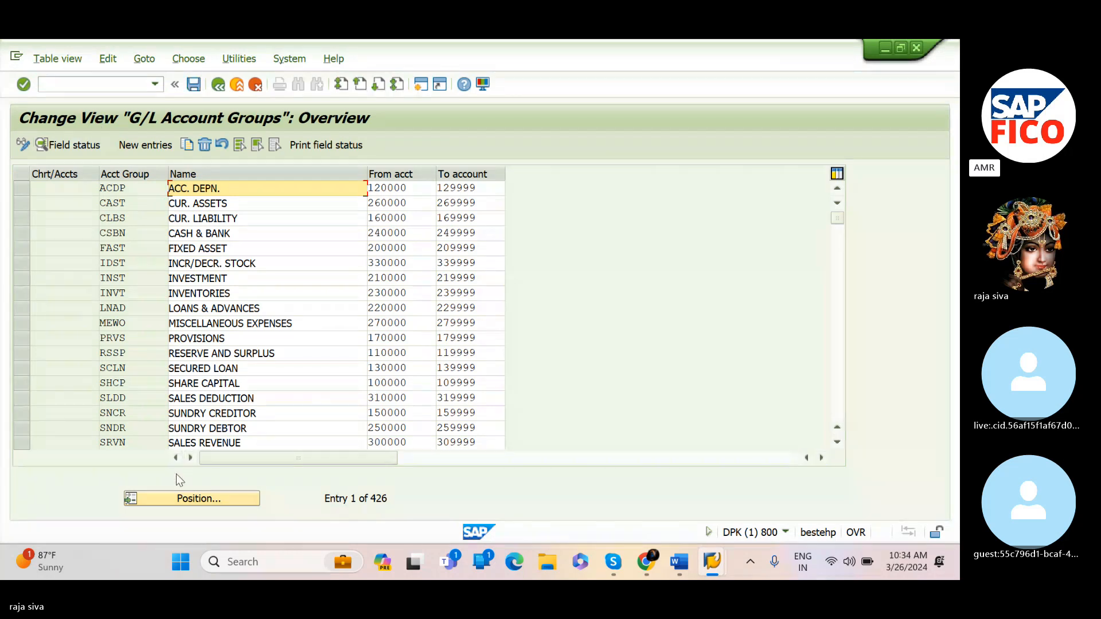
Position the account group list on chart of accounts SIOC and select the CURRENT ASSETS, LOANS & ADV group
{"action": "left_click", "coordinate": [181, 499]}
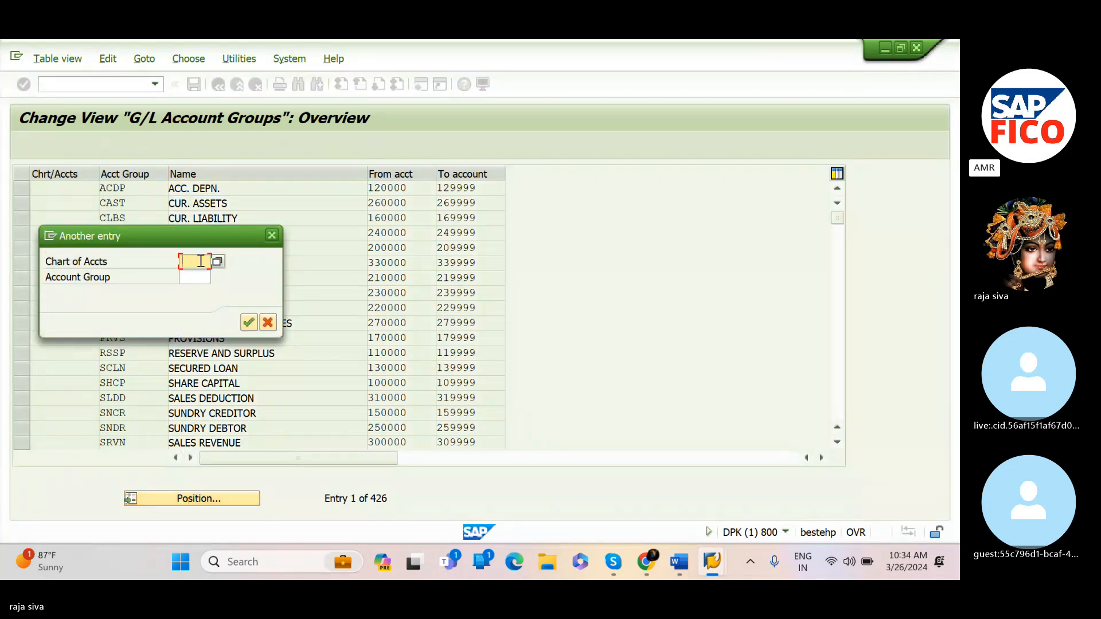
{"action": "type", "text": "SIOC"}
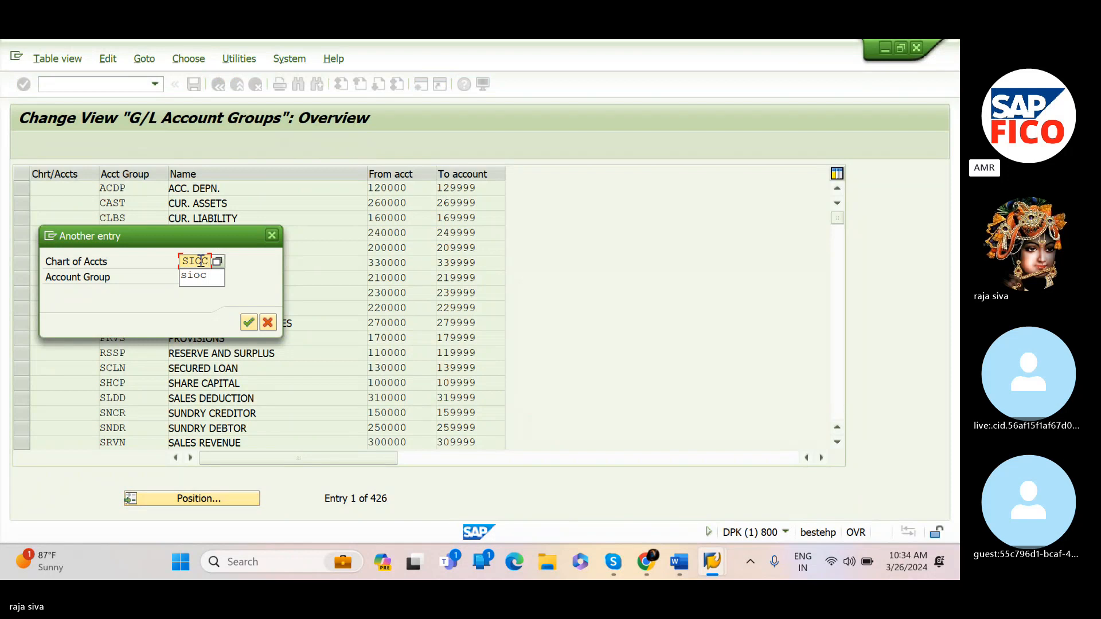
{"action": "key", "text": "Return"}
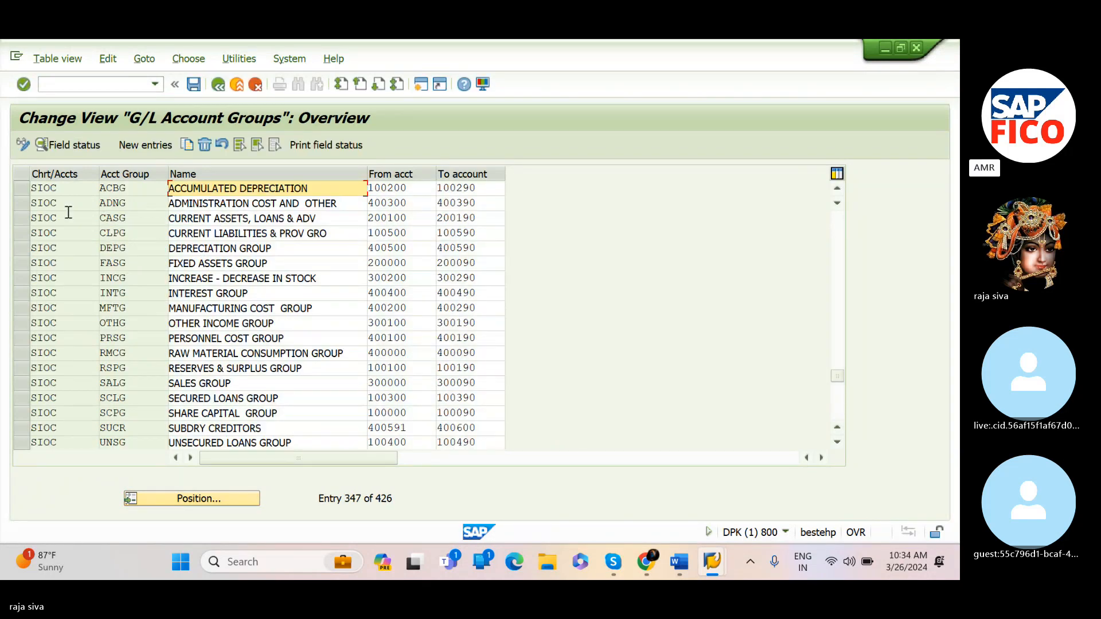
{"action": "left_click", "coordinate": [15, 235]}
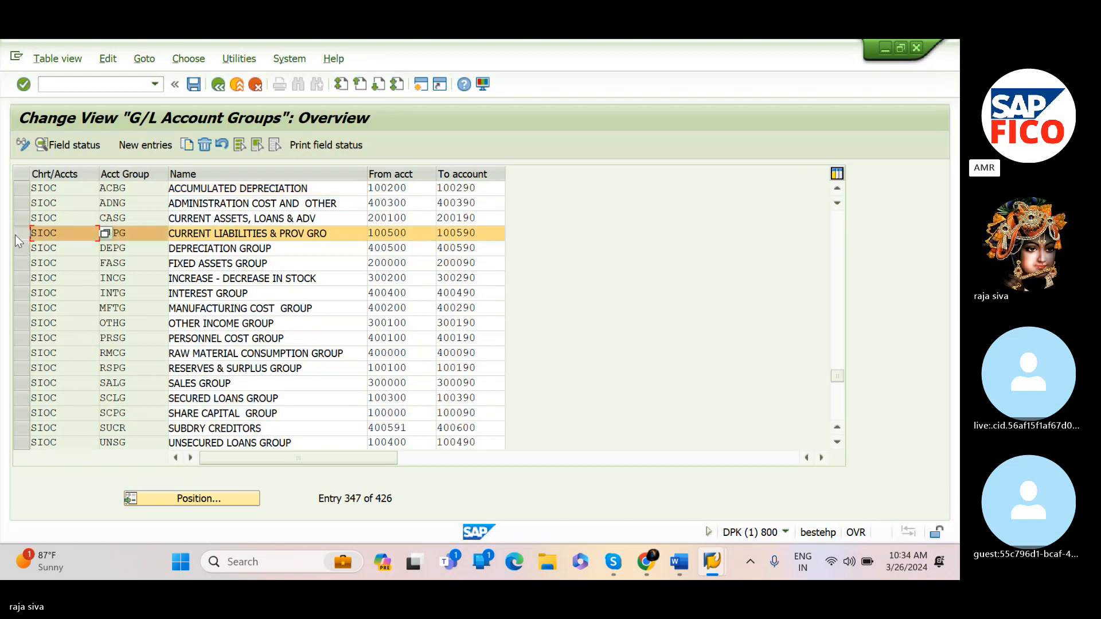
{"action": "left_click", "coordinate": [15, 232]}
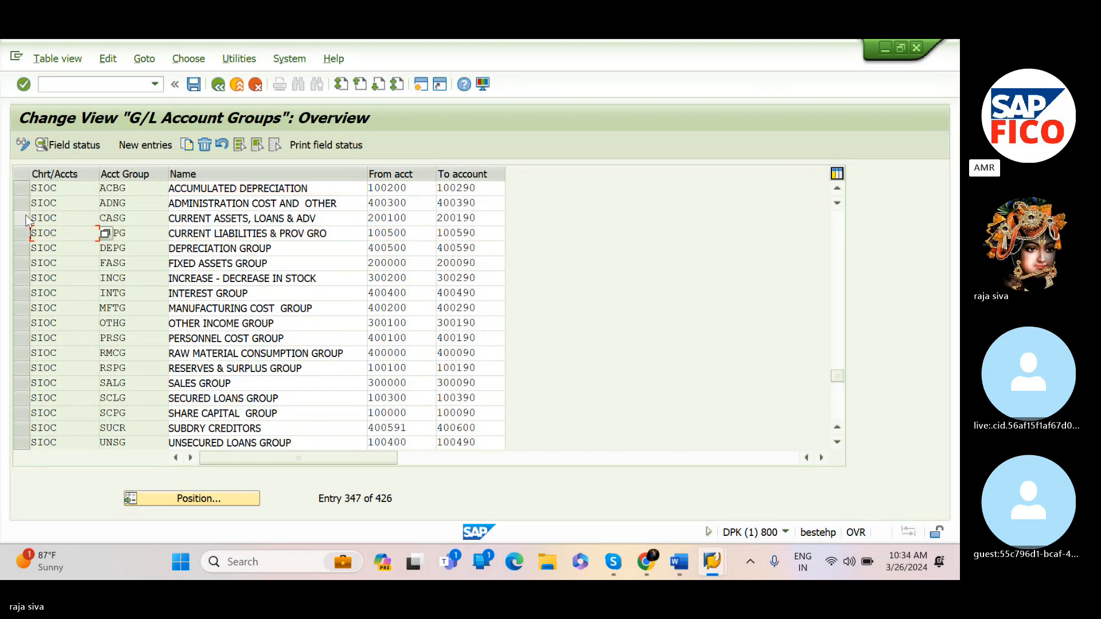
{"action": "left_click", "coordinate": [21, 217]}
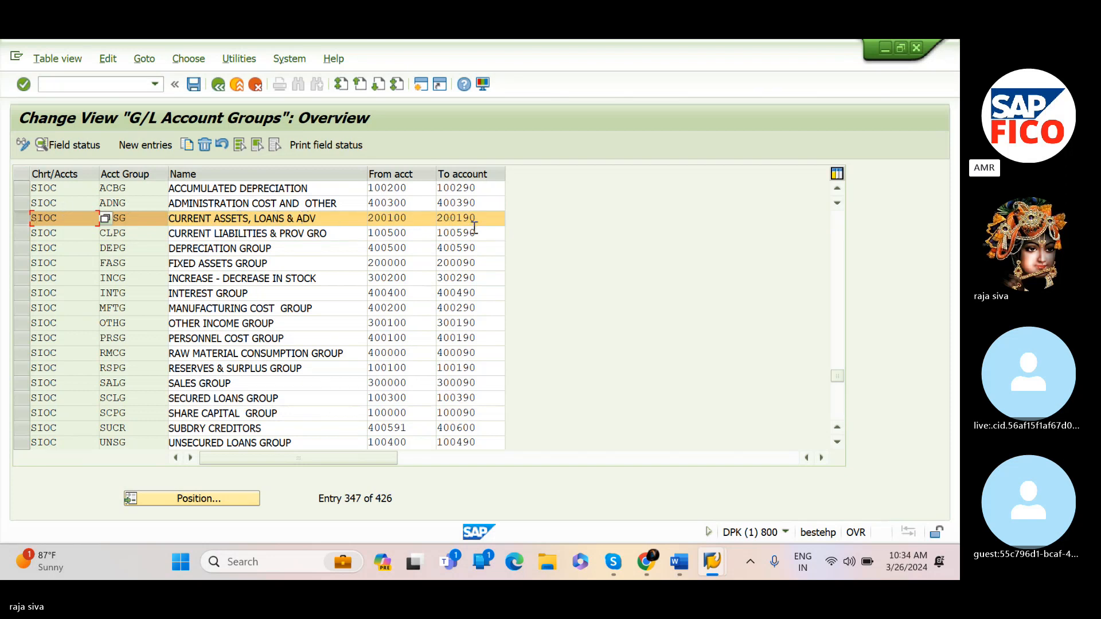
In the notes, enter account numbers 200100 for the bank account and 200101 for the HDFC bank account
{"action": "mouse_move", "coordinate": [678, 561]}
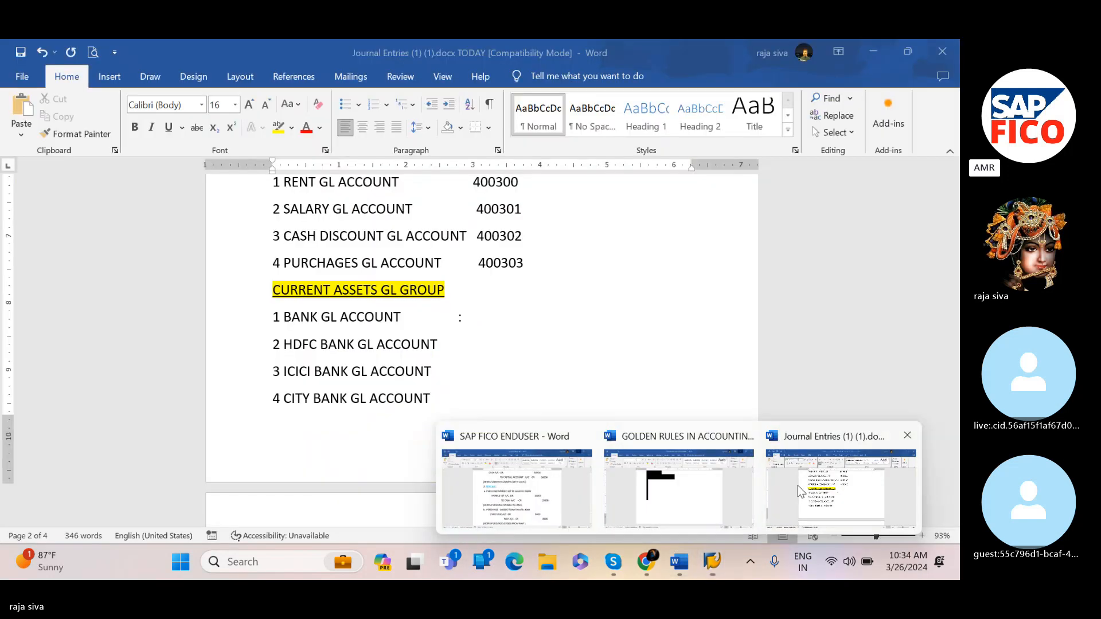
{"action": "left_click", "coordinate": [797, 485]}
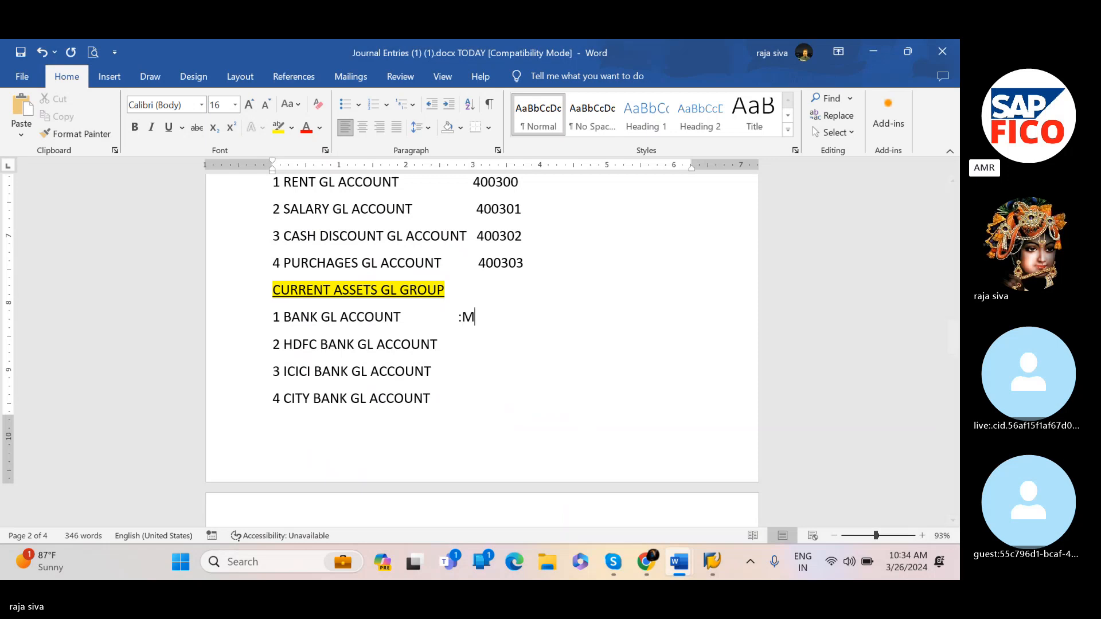
{"action": "type", "text": "200100"}
{"action": "left_click", "coordinate": [455, 335]}
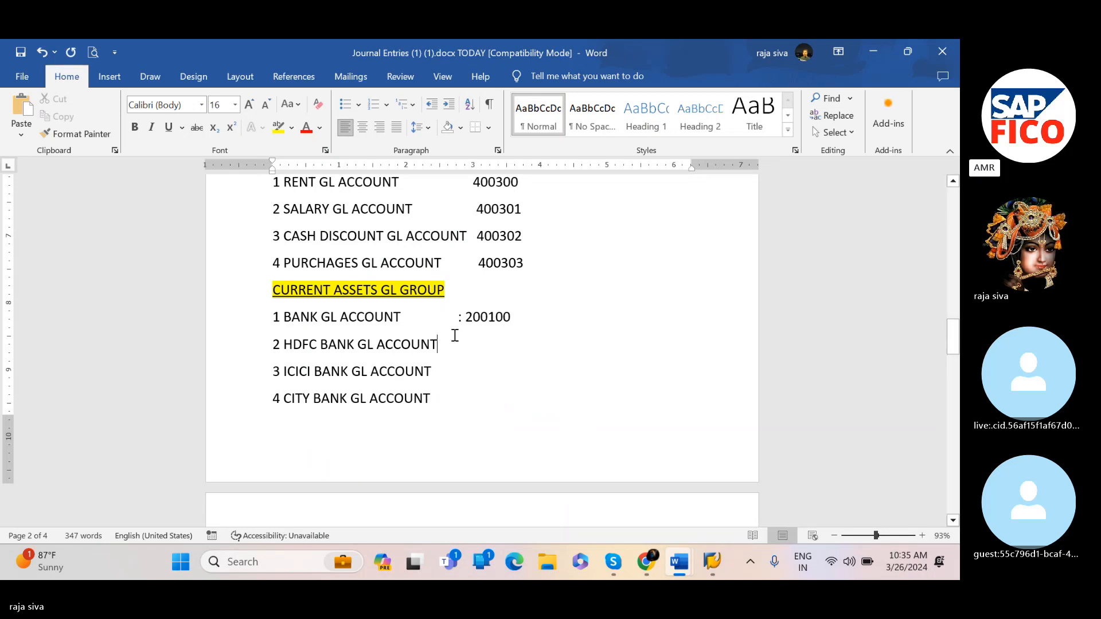
{"action": "key", "text": "Tab"}
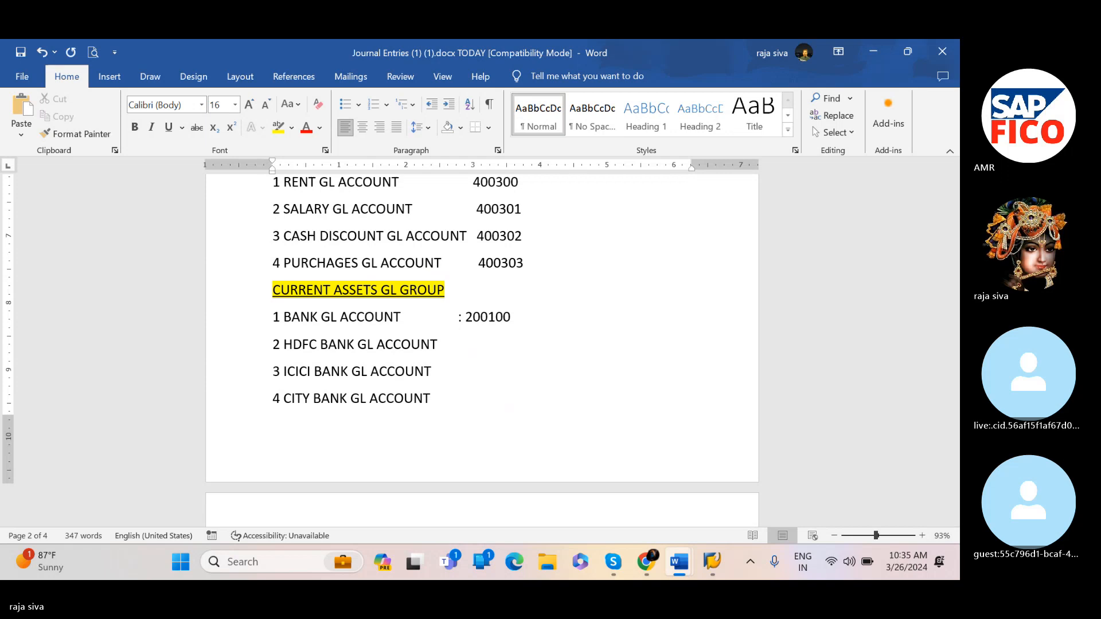
{"action": "key", "text": "BackSpace"}
{"action": "type", "text": ": 200101"}
Add account numbers 200102 for the ICICI bank account and 200103 for the City bank account in the notes
{"action": "left_click", "coordinate": [464, 376]}
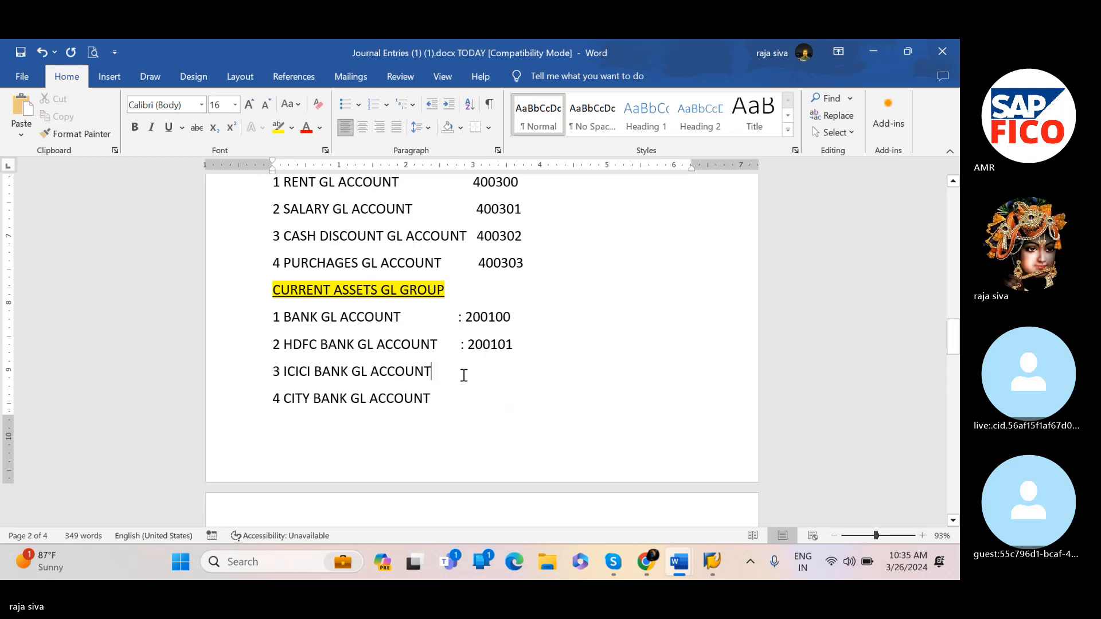
{"action": "type", "text": ":"}
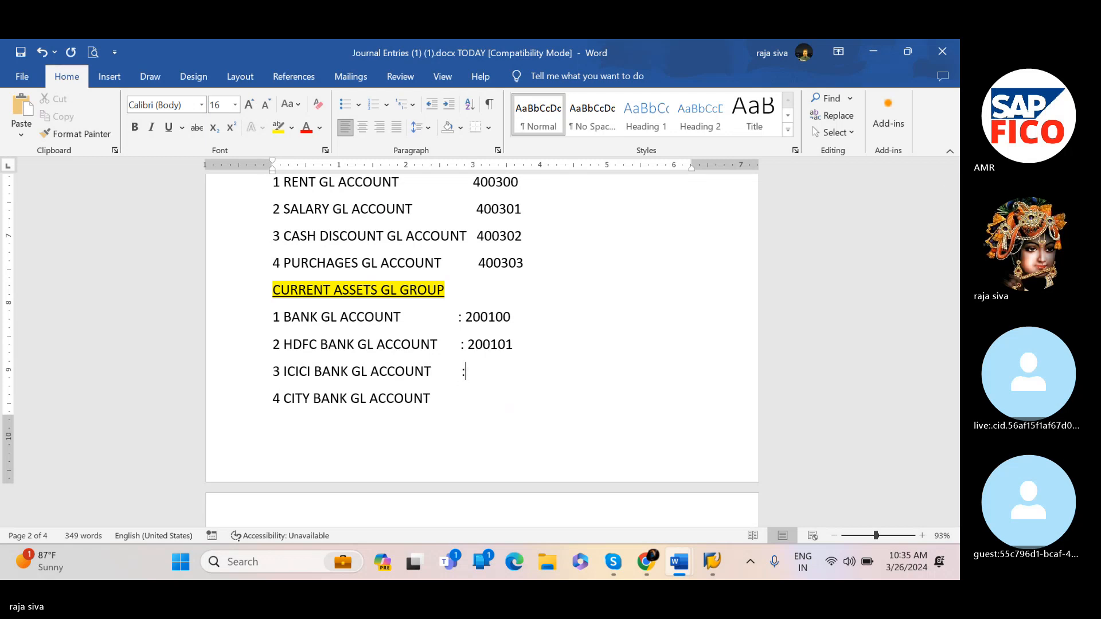
{"action": "type", "text": " 200102"}
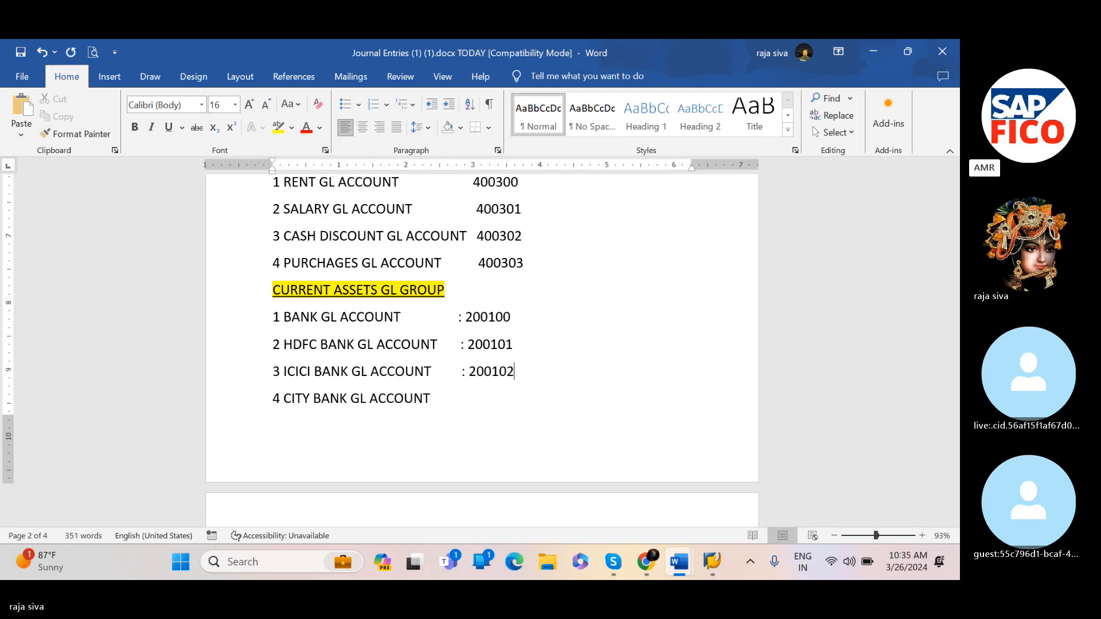
{"action": "left_click", "coordinate": [465, 393]}
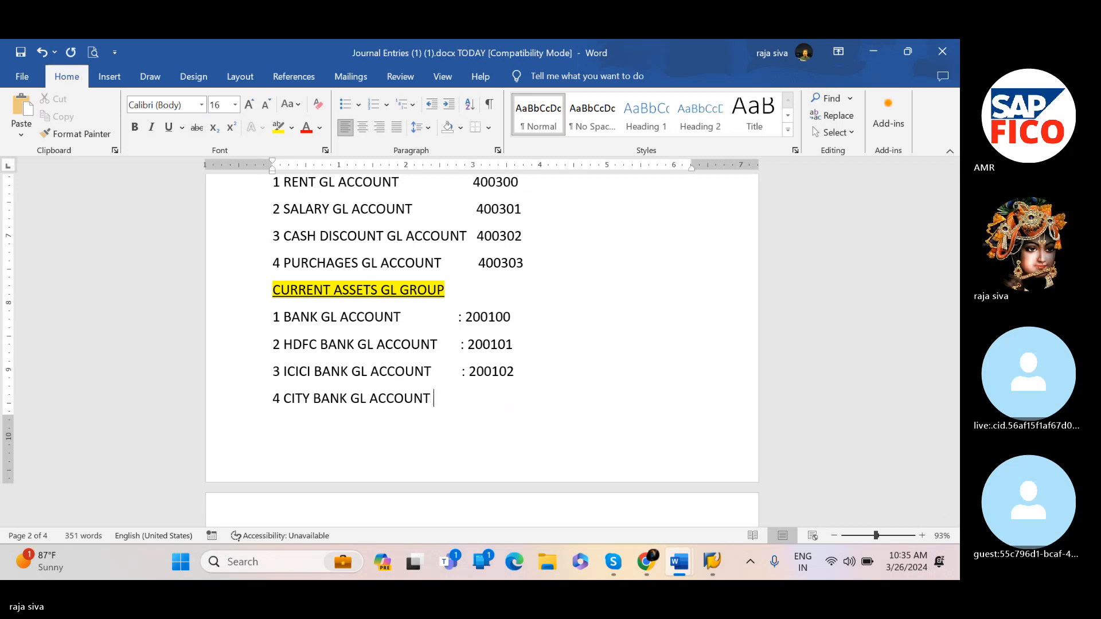
{"action": "key", "text": "Tab"}
{"action": "type", "text": ": 200103"}
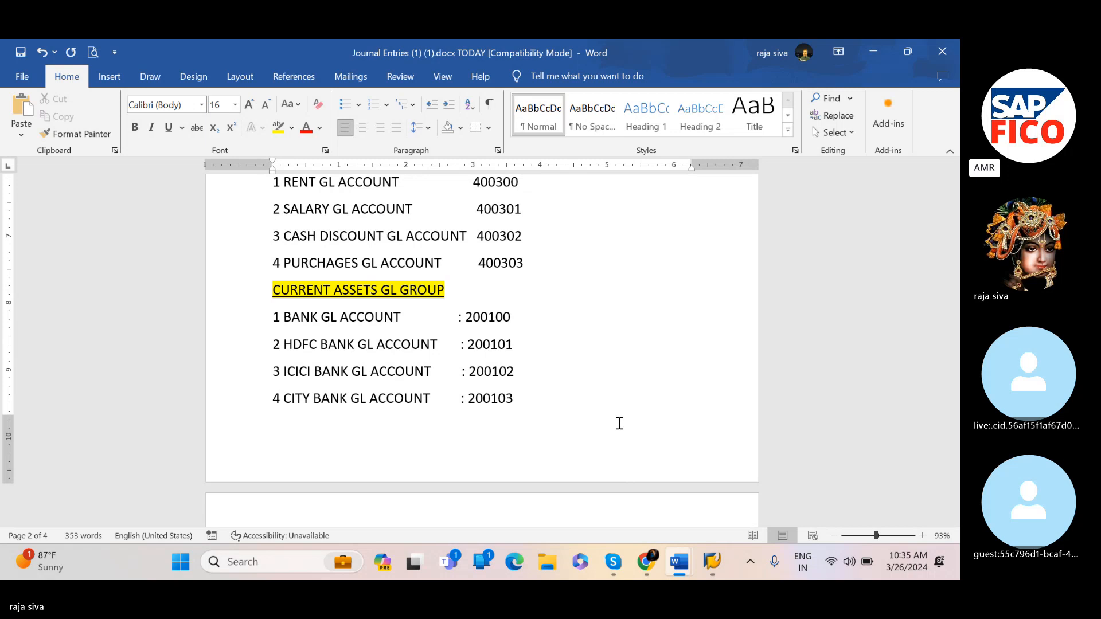
Return to SAP and open transaction FS00 to edit G/L accounts centrally
{"action": "mouse_move", "coordinate": [715, 562]}
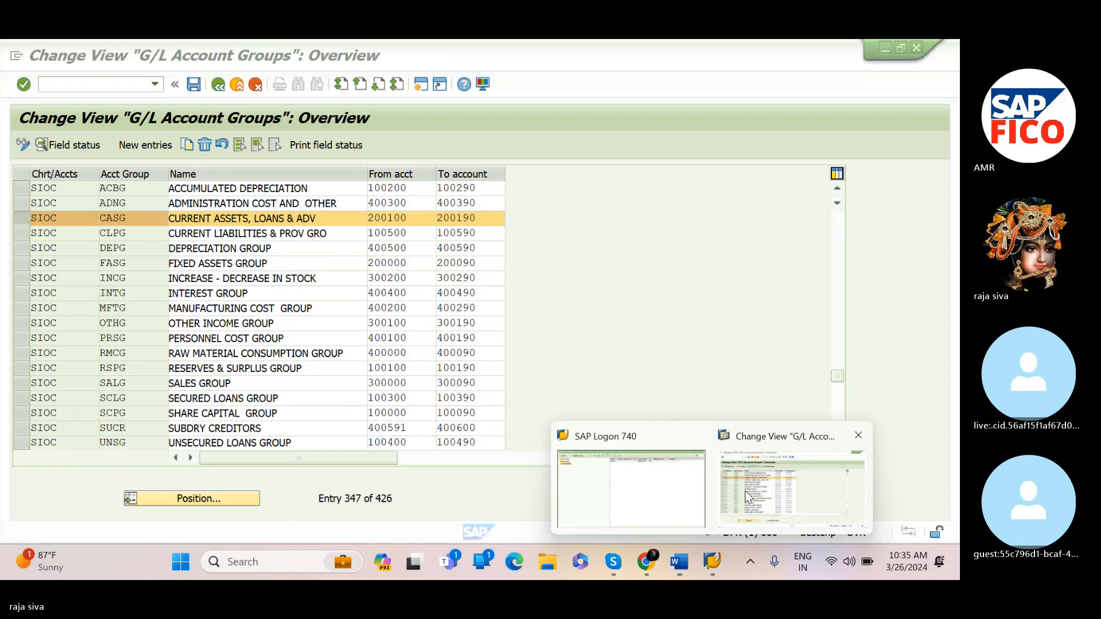
{"action": "left_click", "coordinate": [745, 491]}
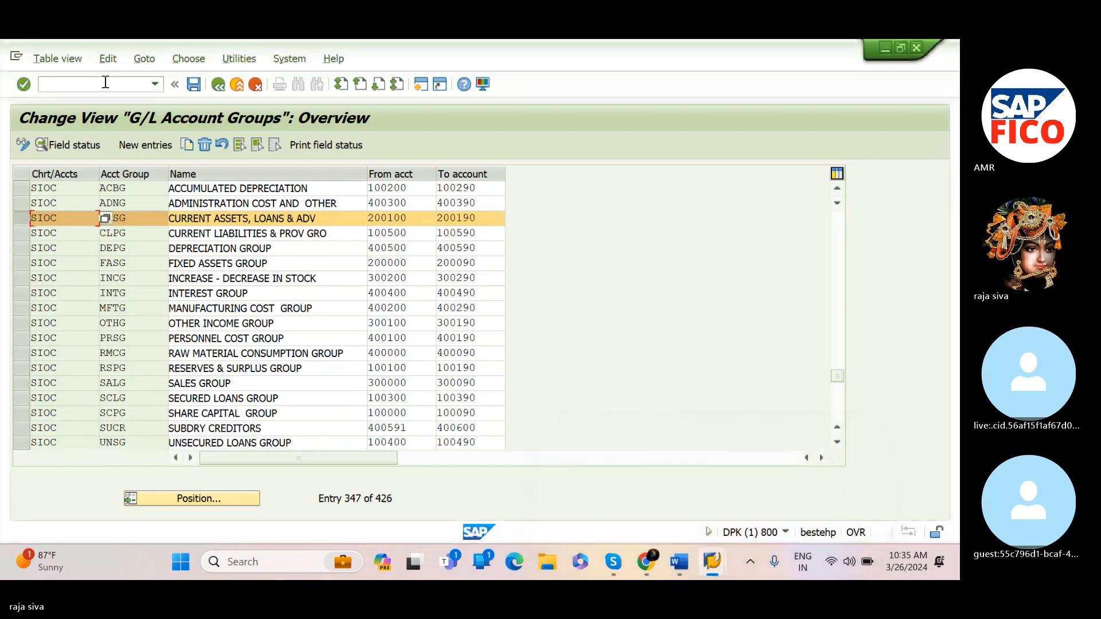
{"action": "left_click", "coordinate": [103, 84]}
{"action": "type", "text": "/NFS00"}
{"action": "key", "text": "Return"}
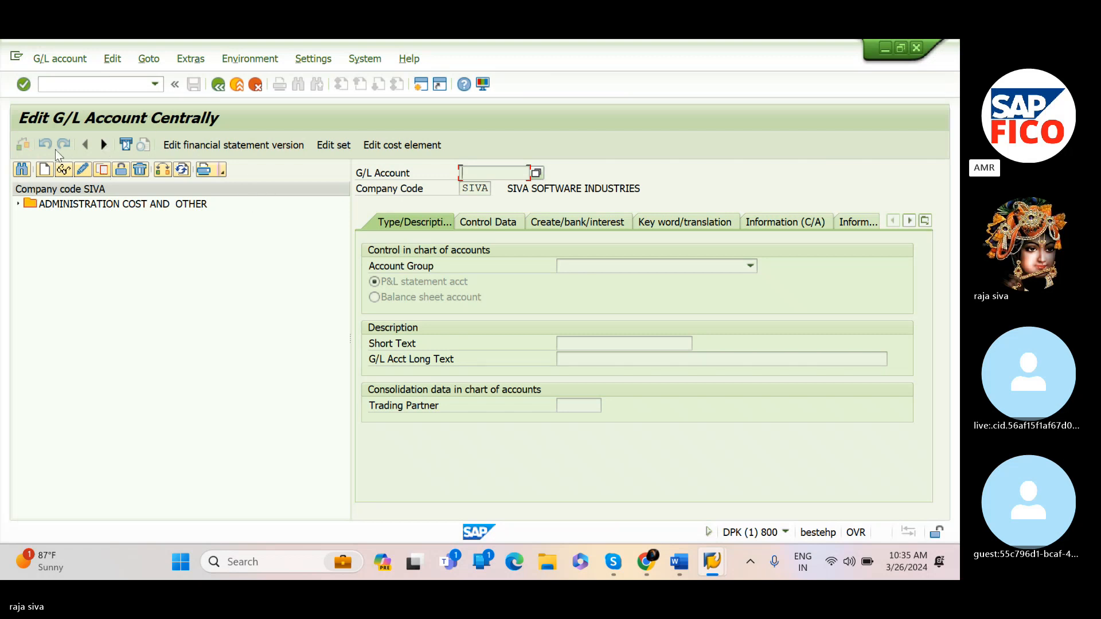
Start creating G/L account 200100 in company code SIVA
{"action": "left_click", "coordinate": [46, 167]}
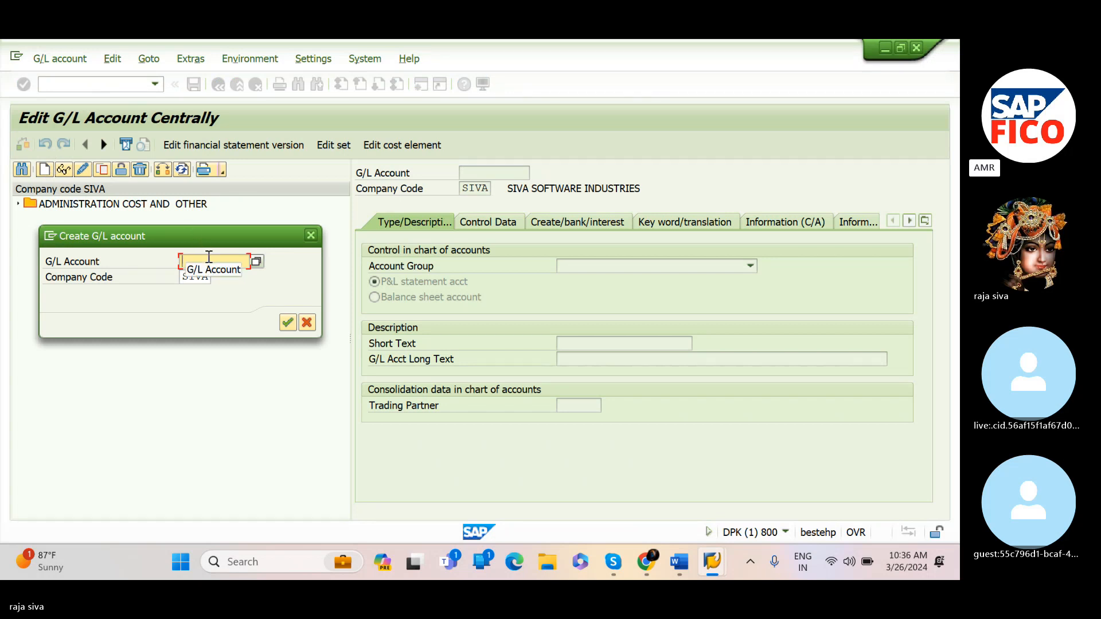
{"action": "type", "text": "200100"}
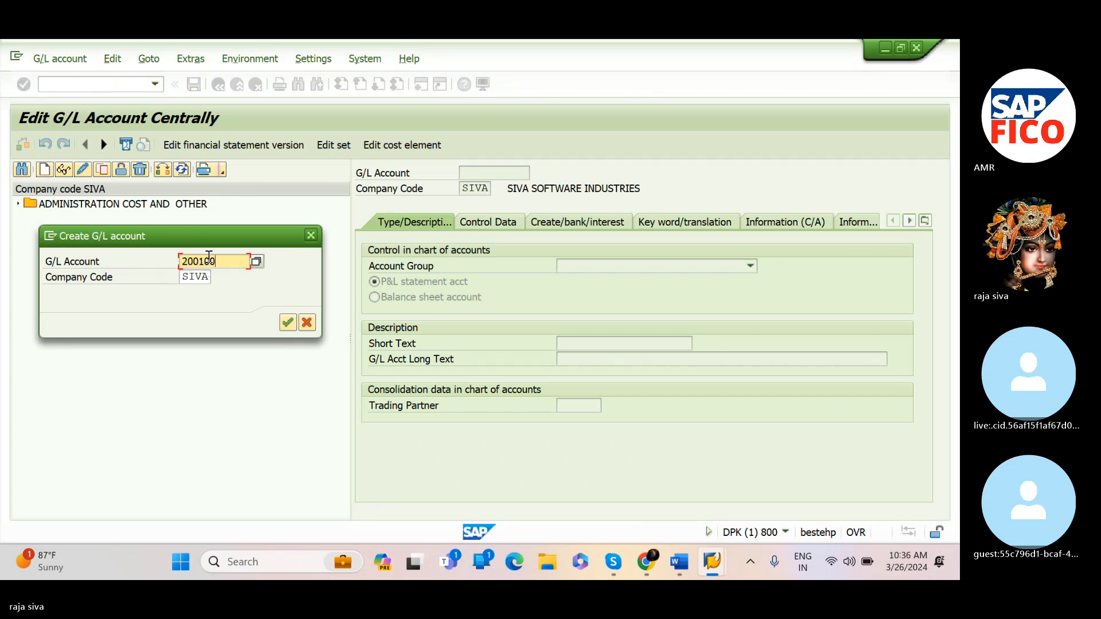
{"action": "left_click", "coordinate": [286, 323]}
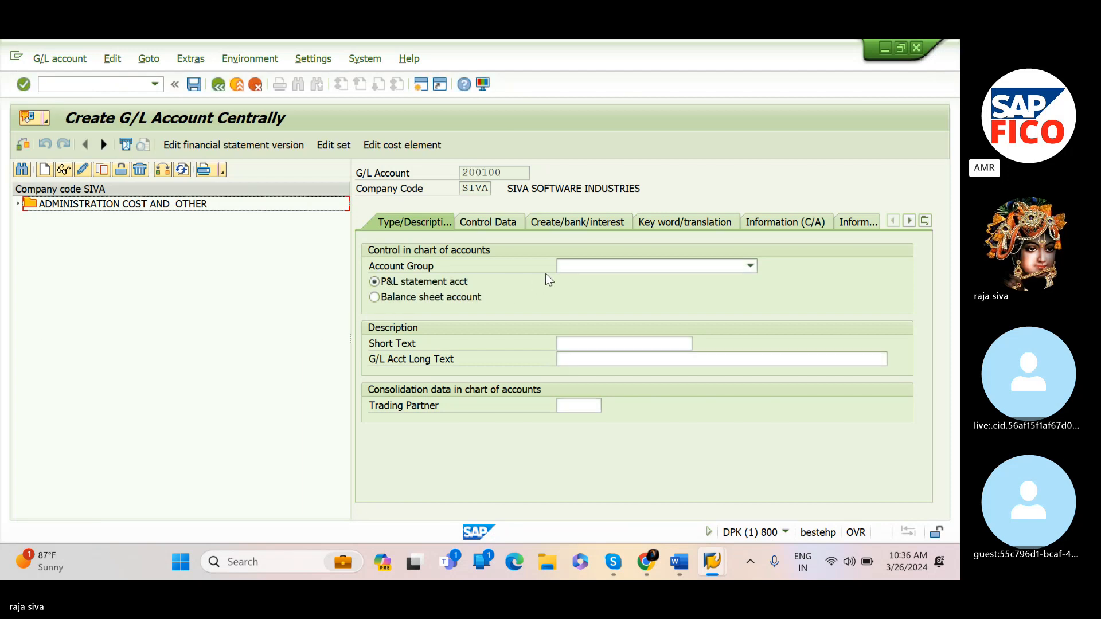
Set the account group to CURRENT ASSETS, LOANS & ADV and mark it as a balance sheet account
{"action": "left_click", "coordinate": [577, 267]}
{"action": "left_click", "coordinate": [577, 268]}
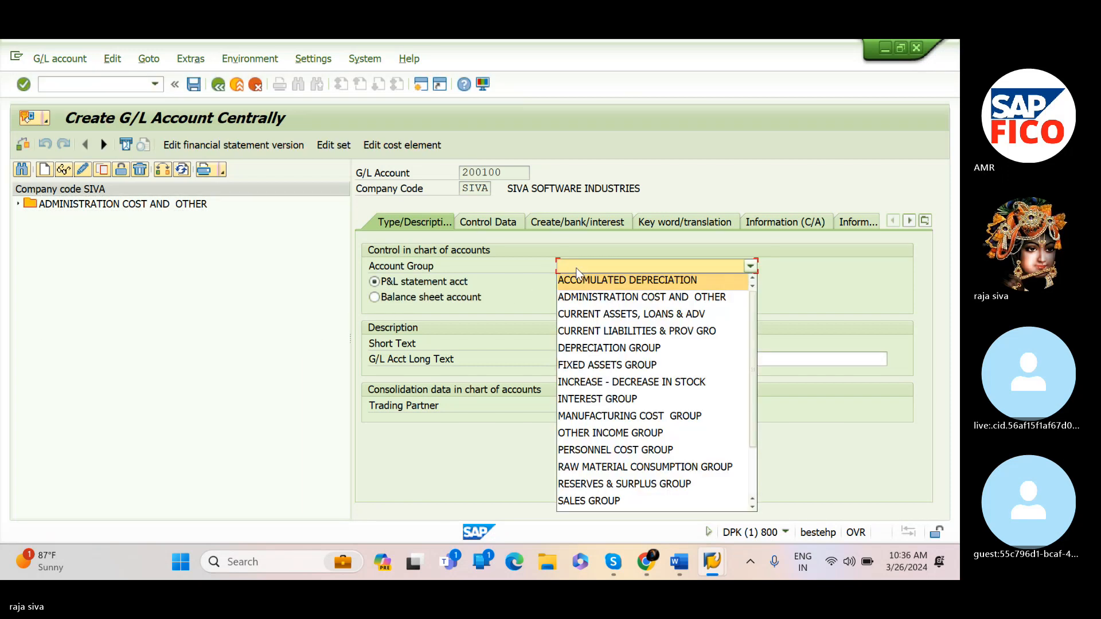
{"action": "left_click", "coordinate": [585, 316]}
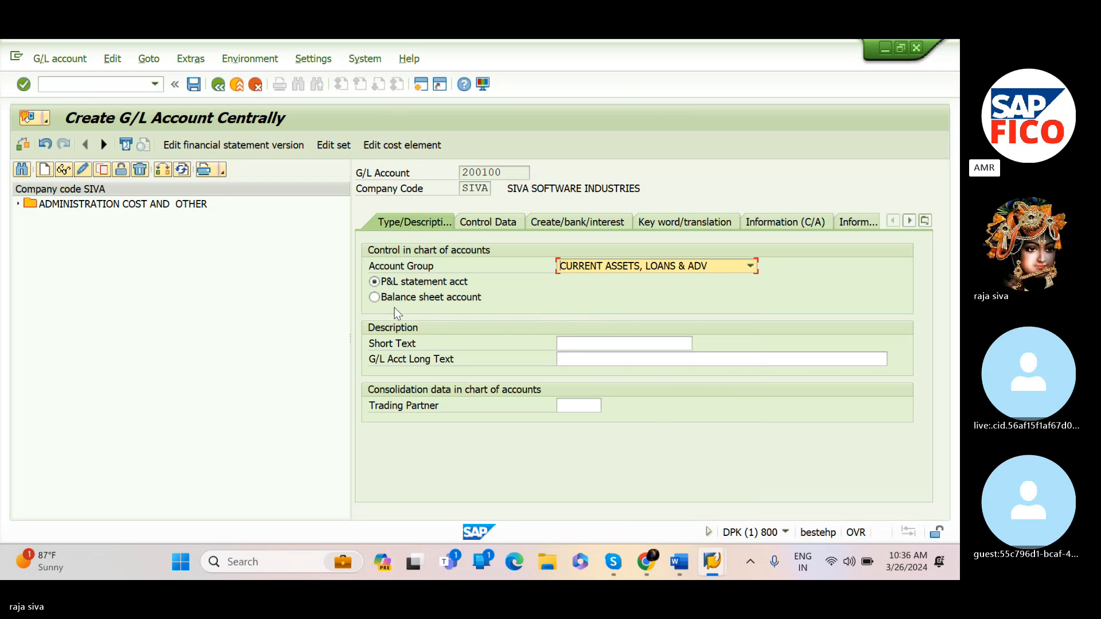
{"action": "left_click", "coordinate": [375, 298]}
{"action": "left_click", "coordinate": [576, 342]}
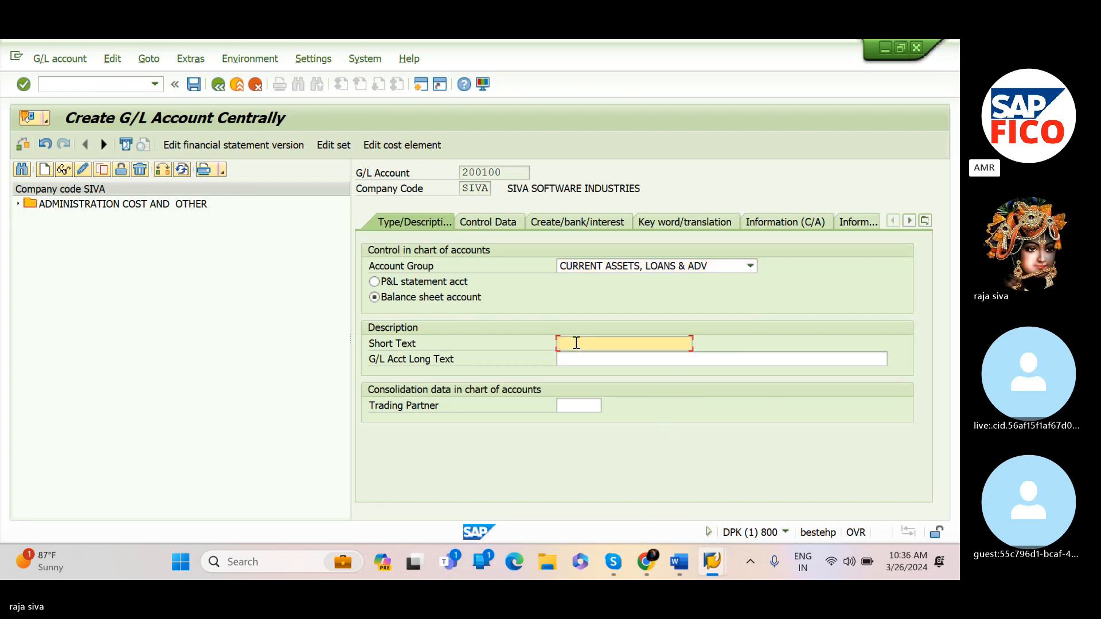
Enter BANK A/C as both the short text and the long text of account 200100
{"action": "type", "text": "BANK A/C"}
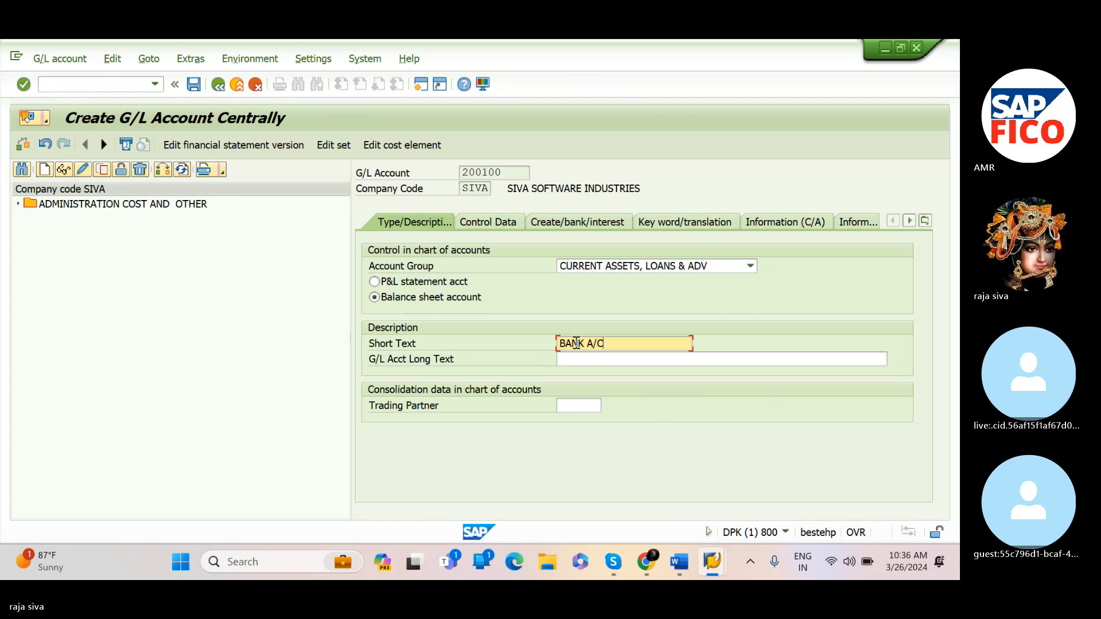
{"action": "left_click", "coordinate": [590, 361]}
{"action": "type", "text": "BANK A/C"}
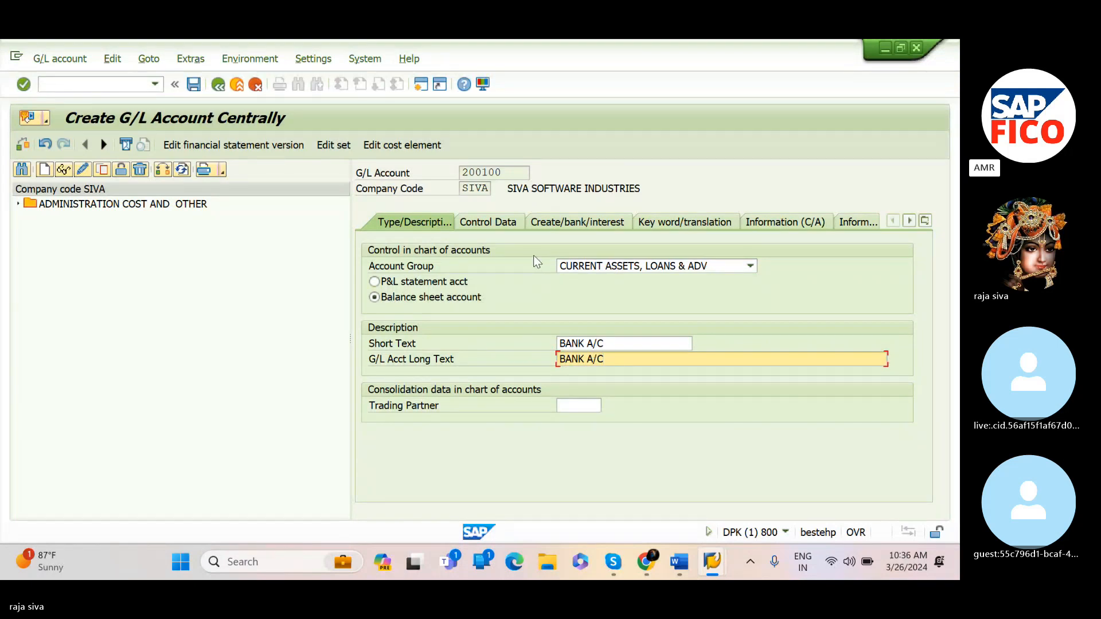
In the control data, enable line item display and set the sort key to 001
{"action": "left_click", "coordinate": [503, 220]}
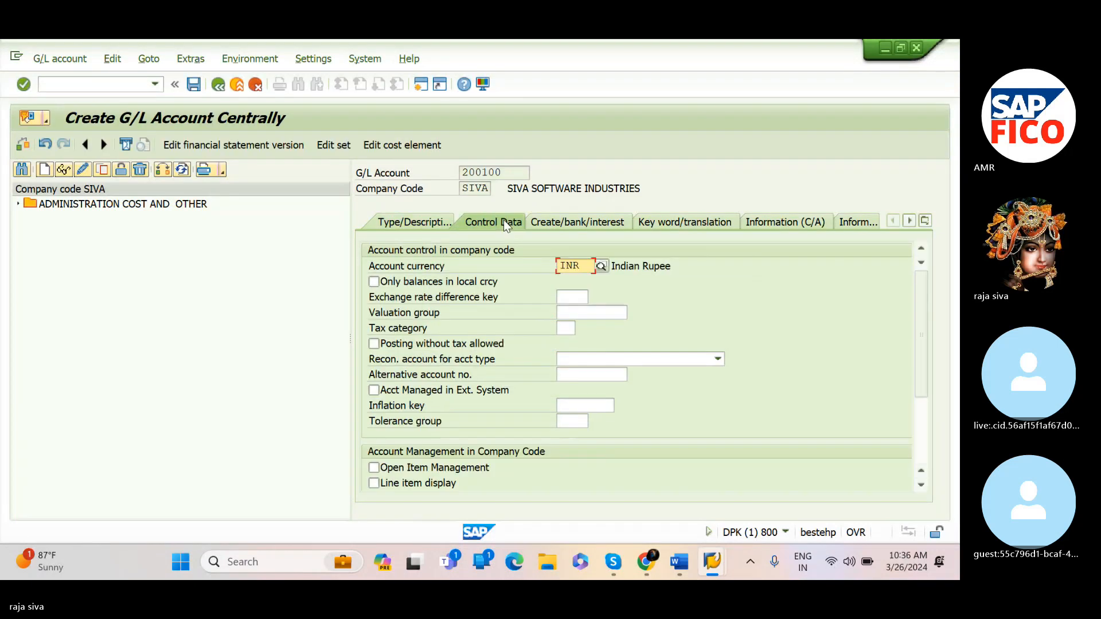
{"action": "left_click", "coordinate": [374, 483]}
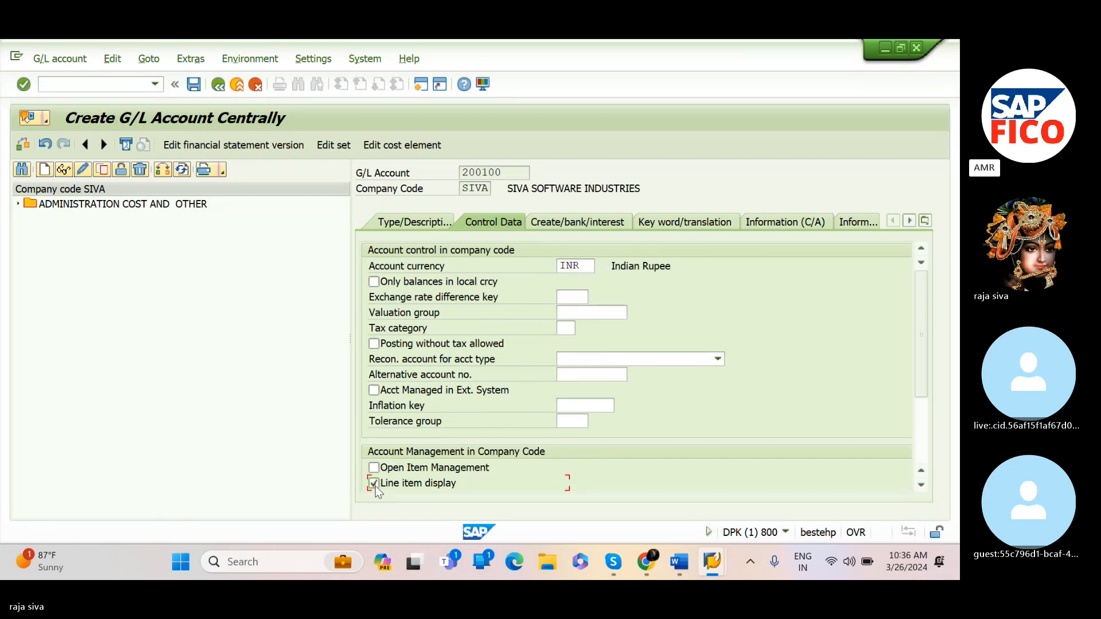
{"action": "scroll", "coordinate": [375, 486], "scroll_direction": "down", "scroll_amount": 2}
{"action": "left_click", "coordinate": [565, 436]}
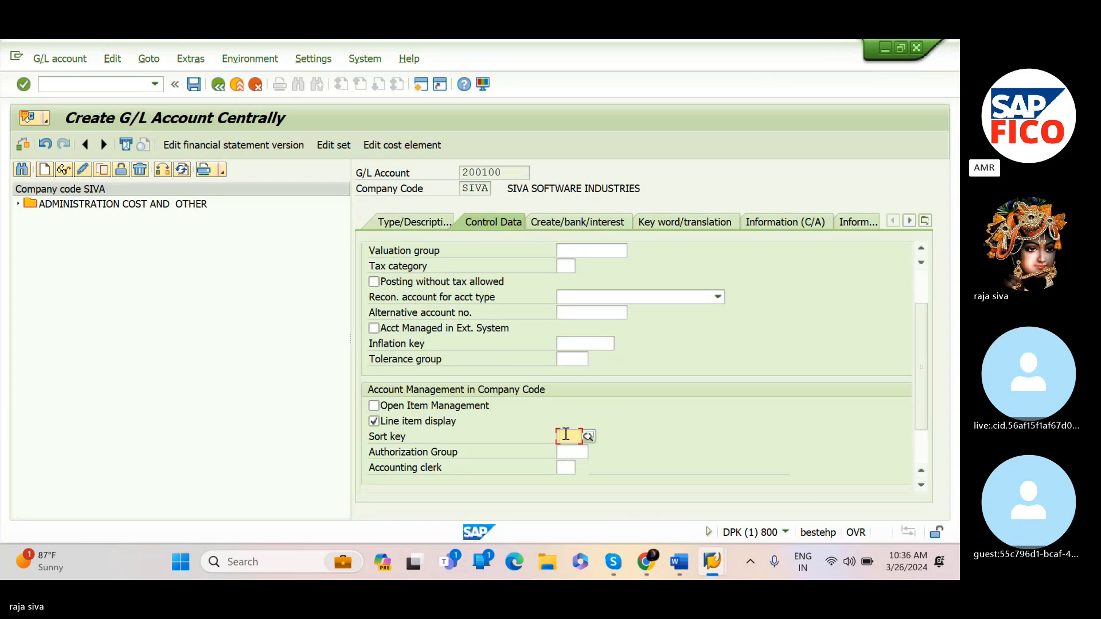
{"action": "type", "text": "001"}
{"action": "left_click", "coordinate": [572, 463]}
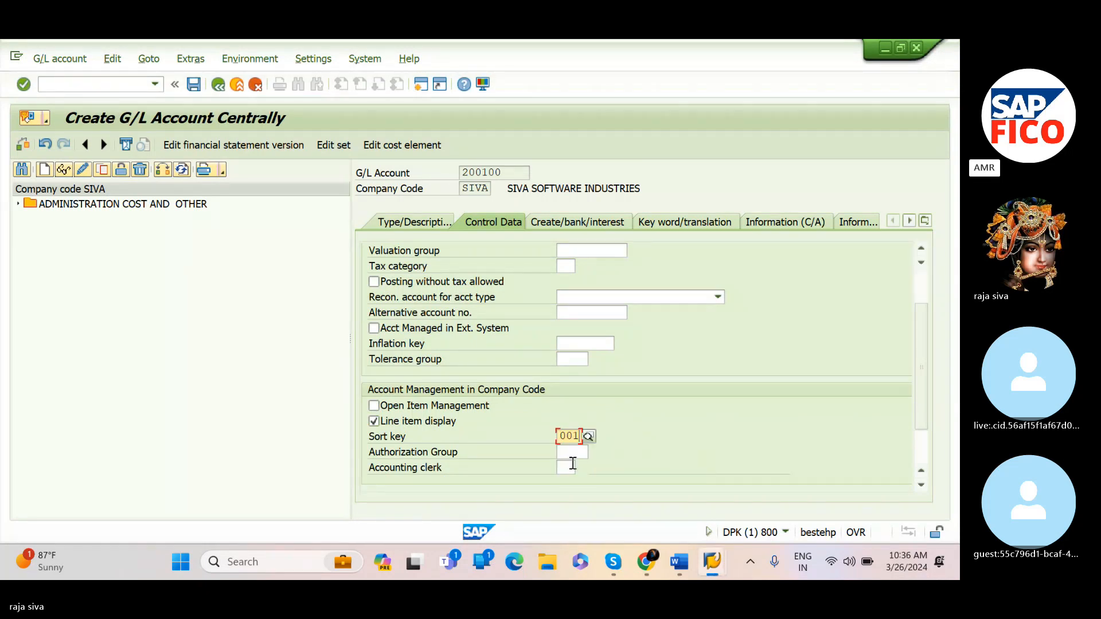
Set the field status group to G001 and save G/L account 200100, accepting the warning
{"action": "left_click", "coordinate": [578, 219]}
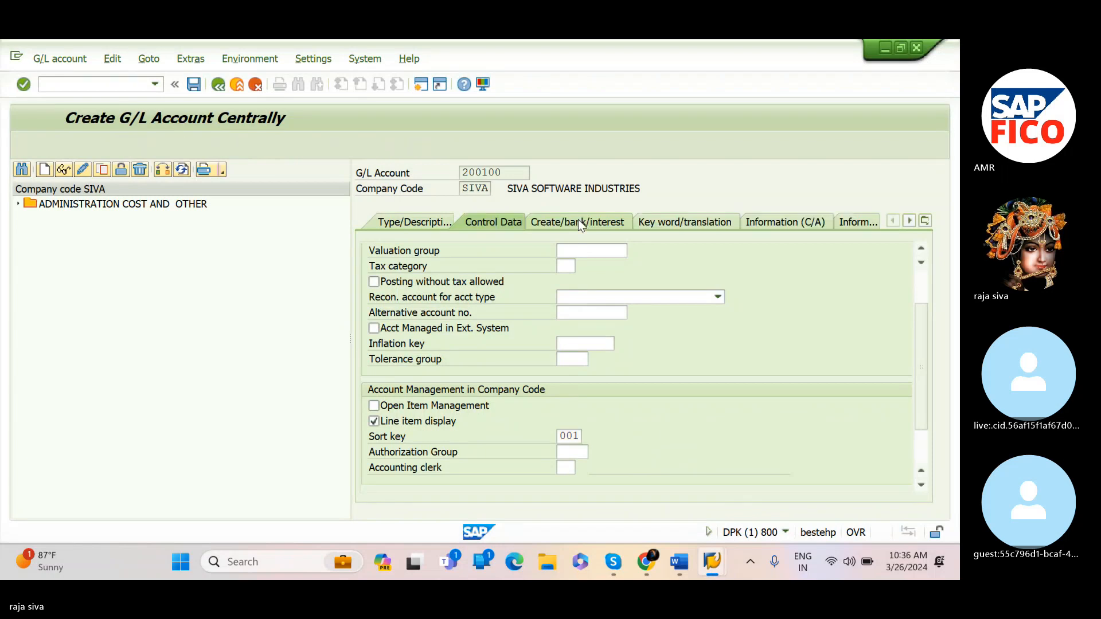
{"action": "type", "text": "G"}
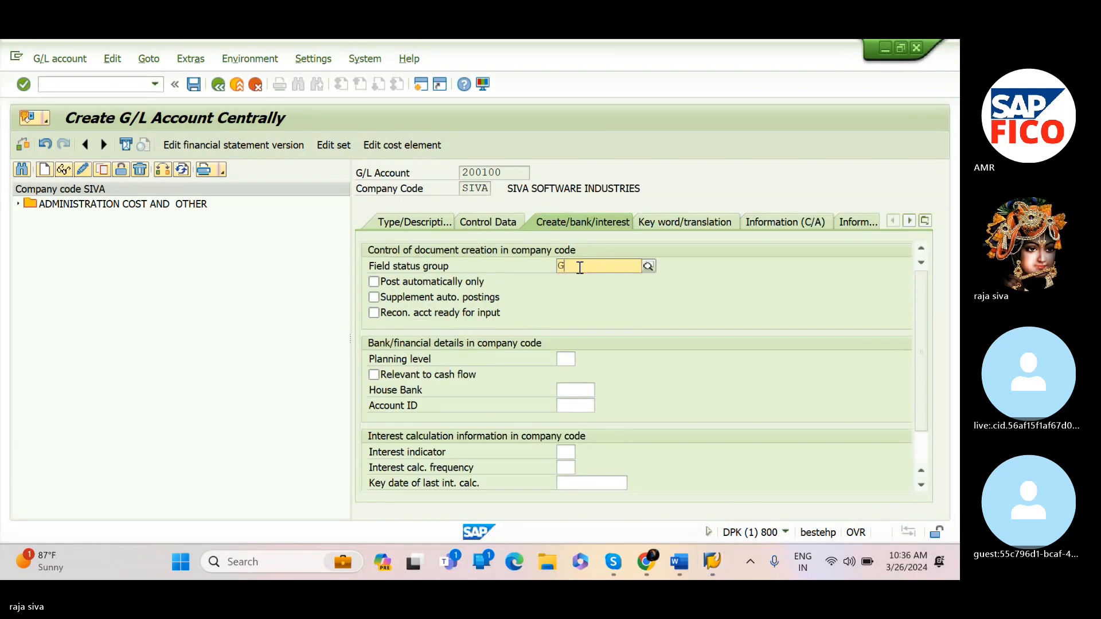
{"action": "type", "text": "001"}
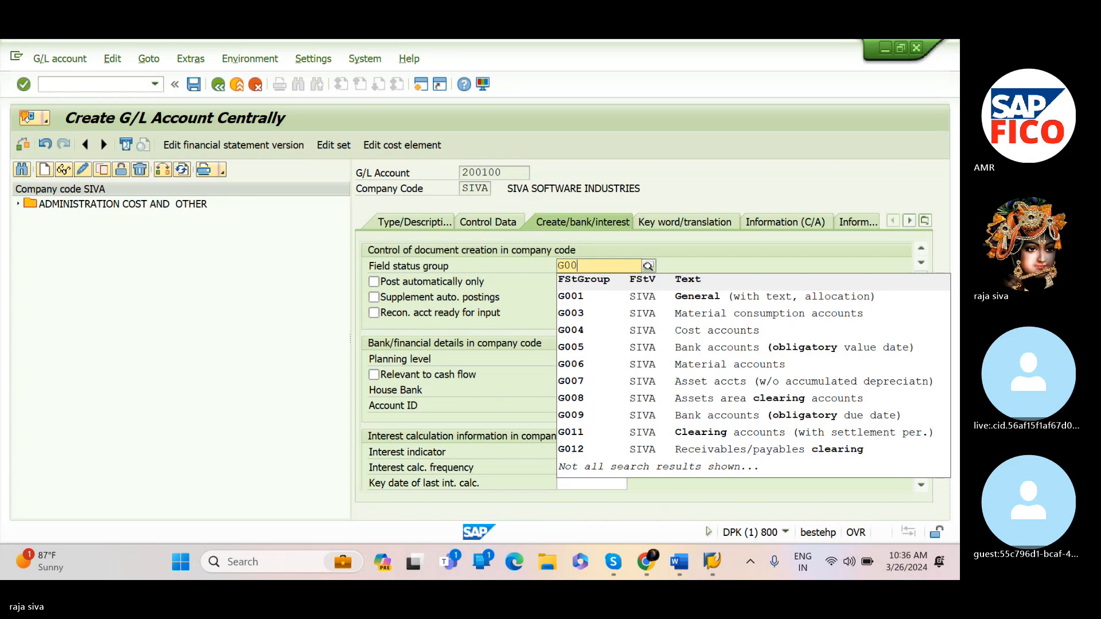
{"action": "left_click", "coordinate": [572, 294]}
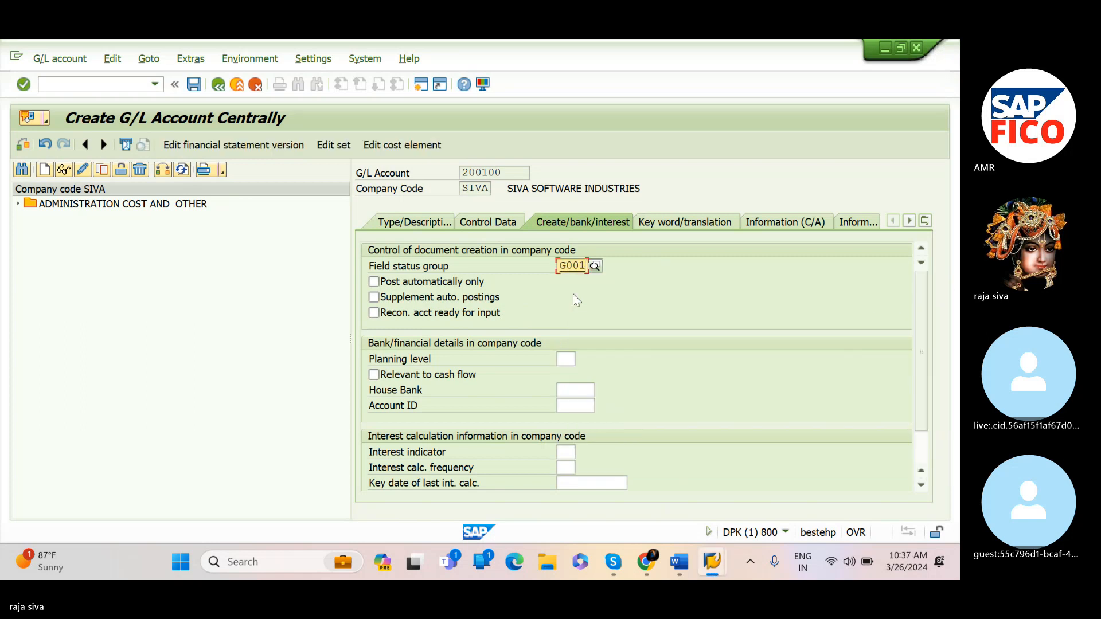
{"action": "left_click", "coordinate": [196, 85]}
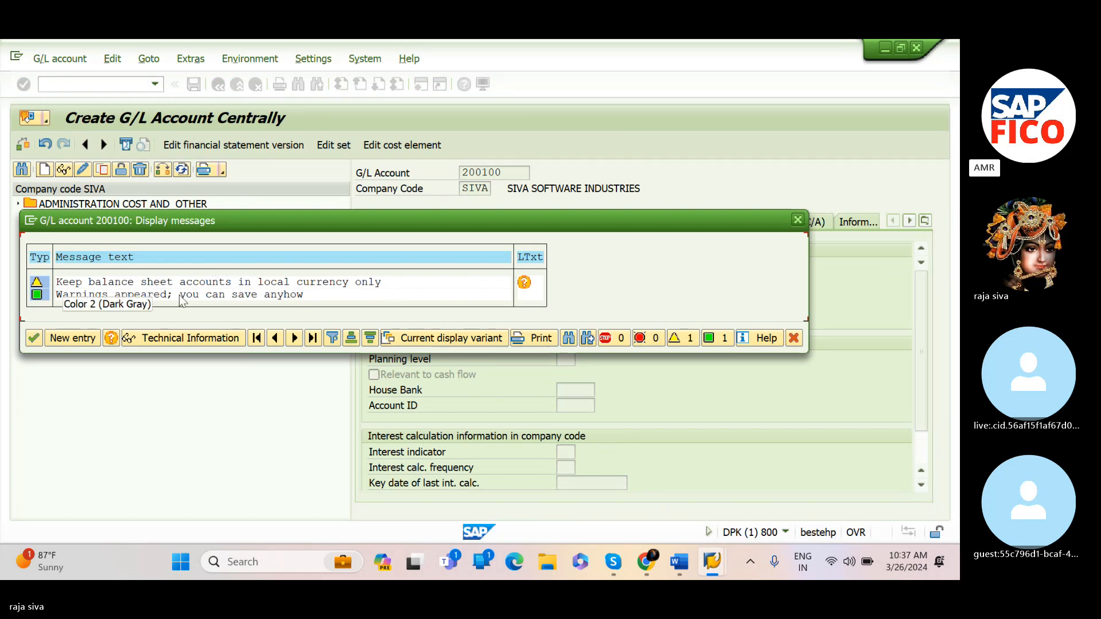
{"action": "left_click", "coordinate": [33, 340]}
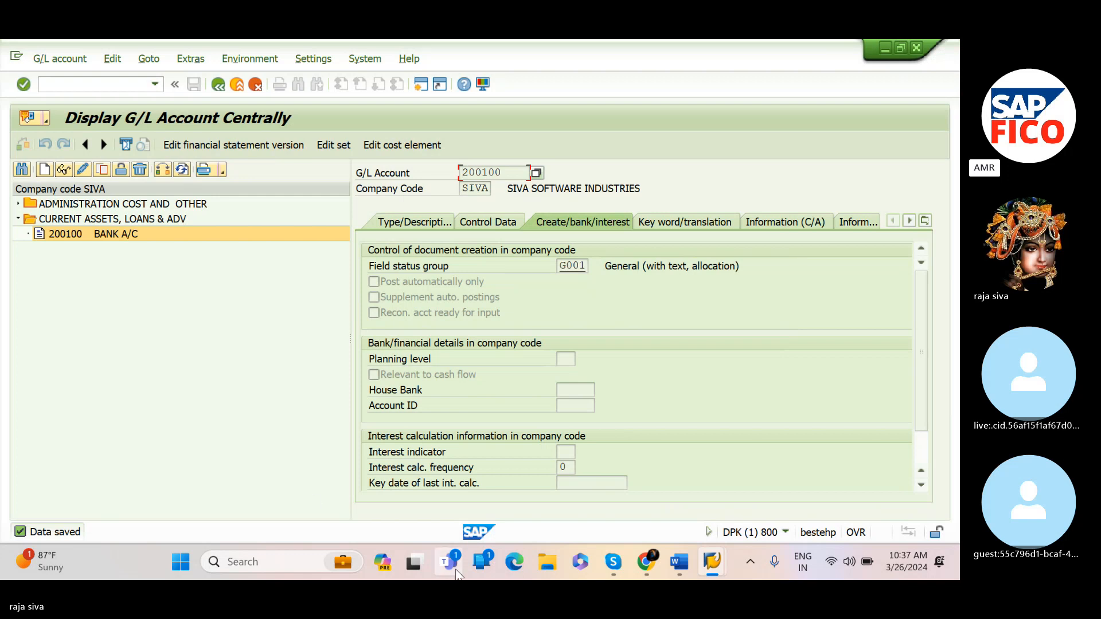
Check the account list in the notes and start creating G/L account 200101 in company code SIVA
{"action": "mouse_move", "coordinate": [678, 568]}
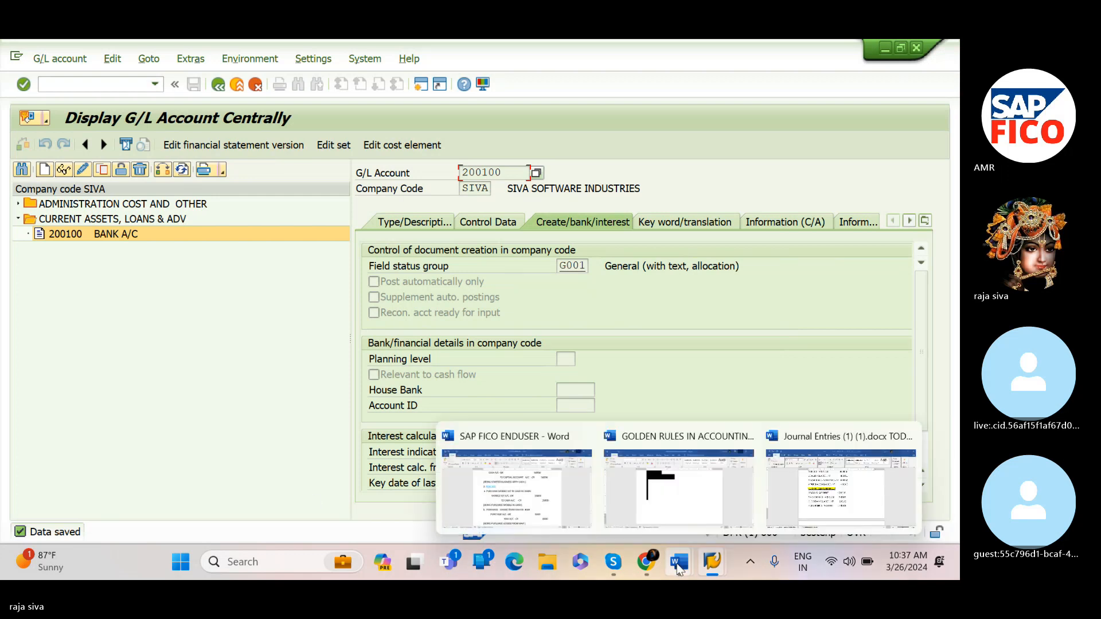
{"action": "left_click", "coordinate": [786, 500]}
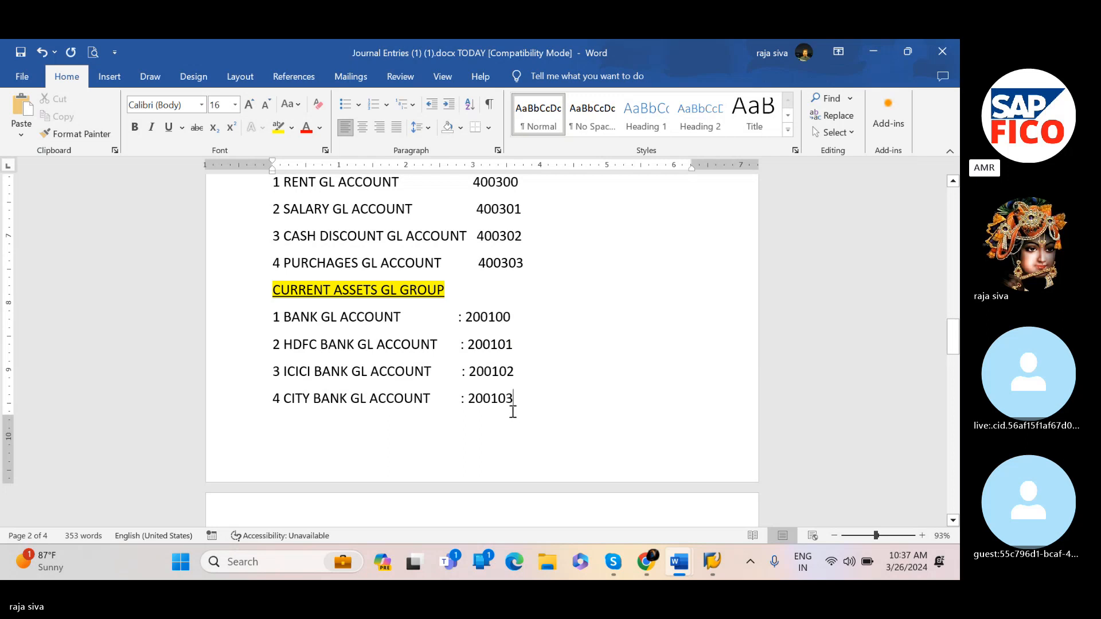
{"action": "mouse_move", "coordinate": [712, 555]}
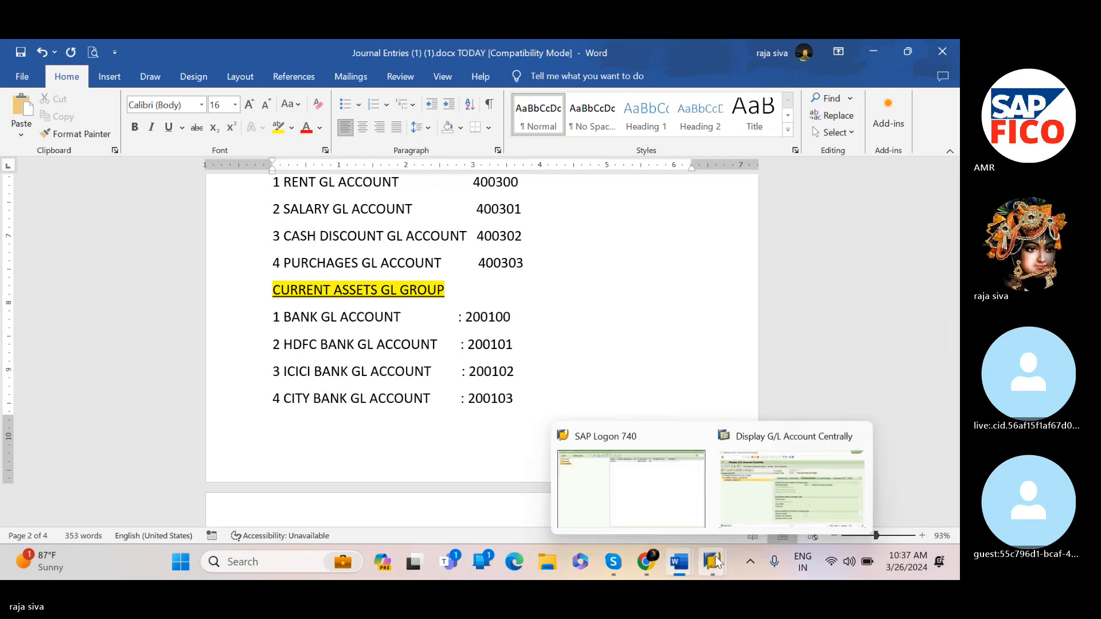
{"action": "left_click", "coordinate": [735, 523]}
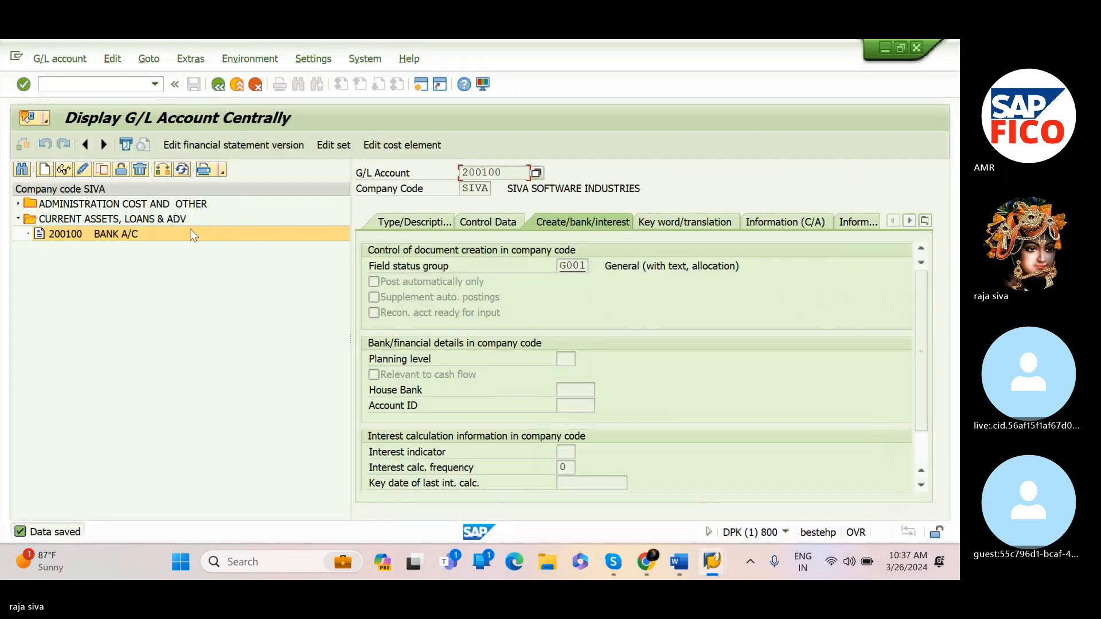
{"action": "left_click", "coordinate": [45, 171]}
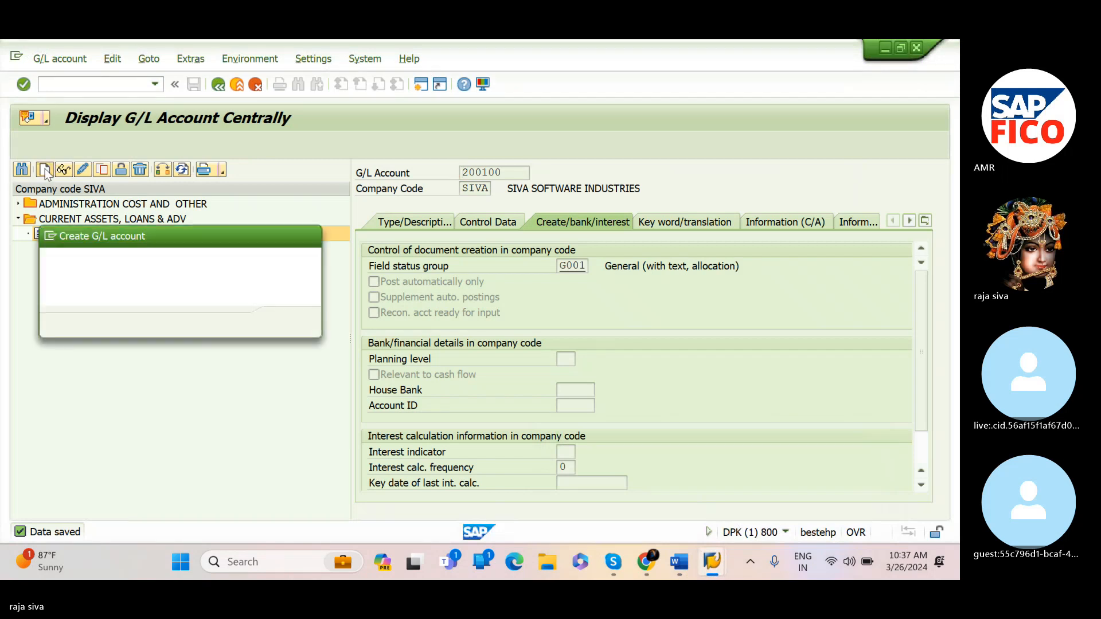
{"action": "type", "text": "20"}
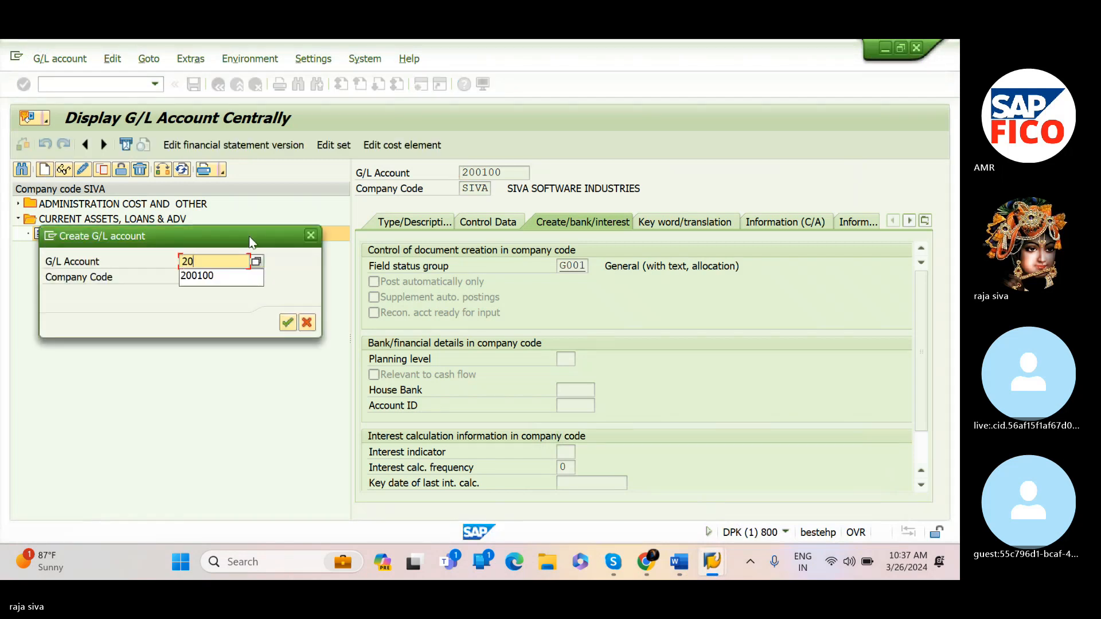
{"action": "type", "text": "0101"}
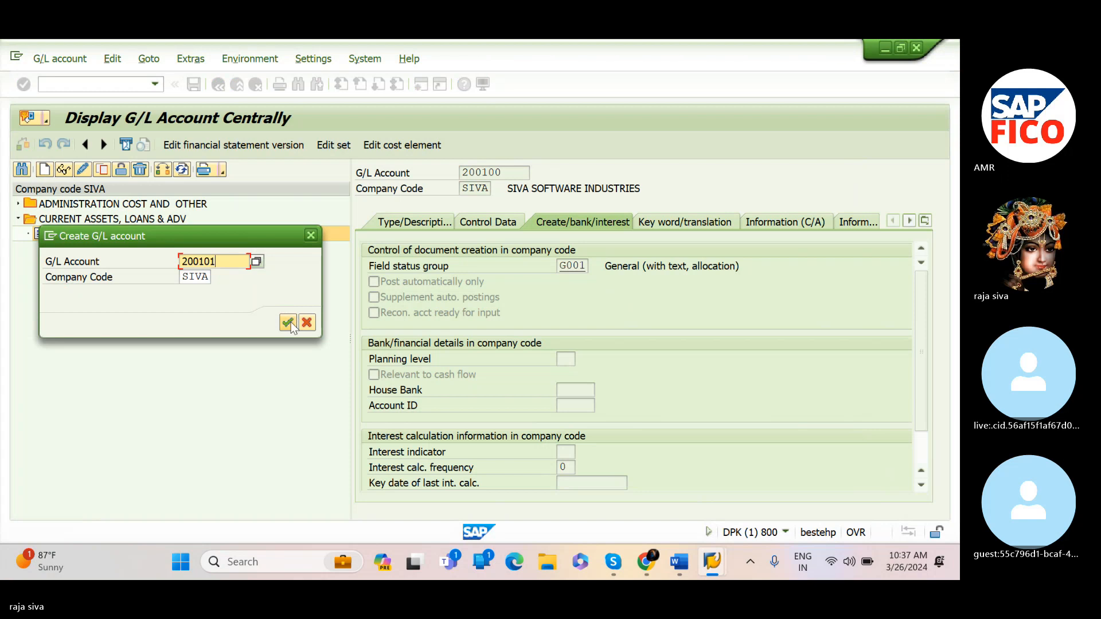
{"action": "left_click", "coordinate": [290, 321]}
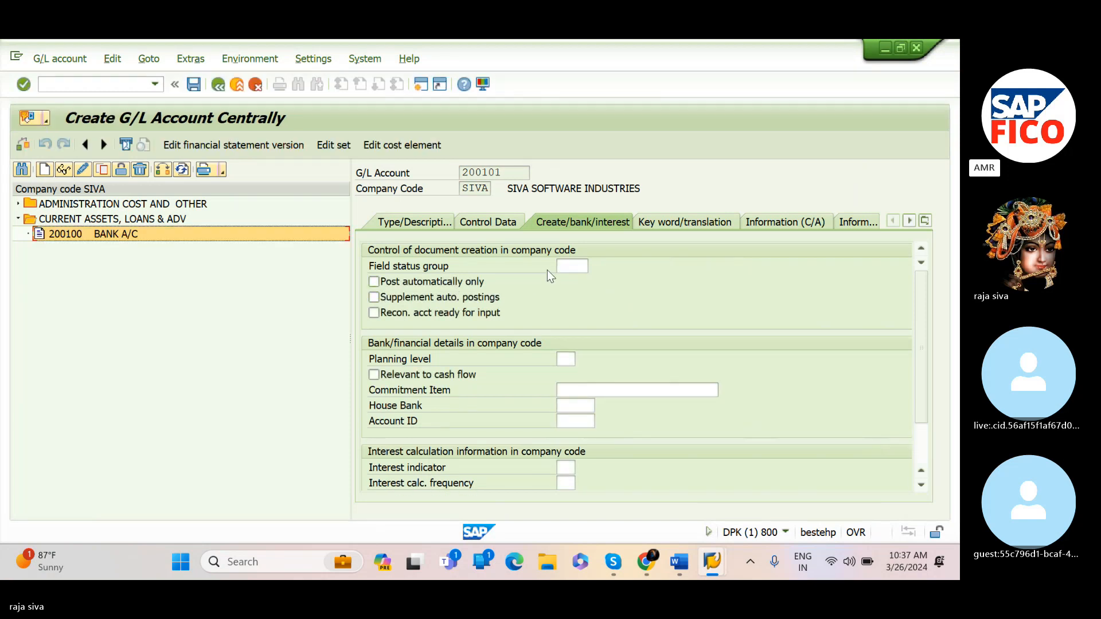
Set the account group to CURRENT ASSETS, LOANS & ADV and mark it as a balance sheet account
{"action": "left_click", "coordinate": [425, 225]}
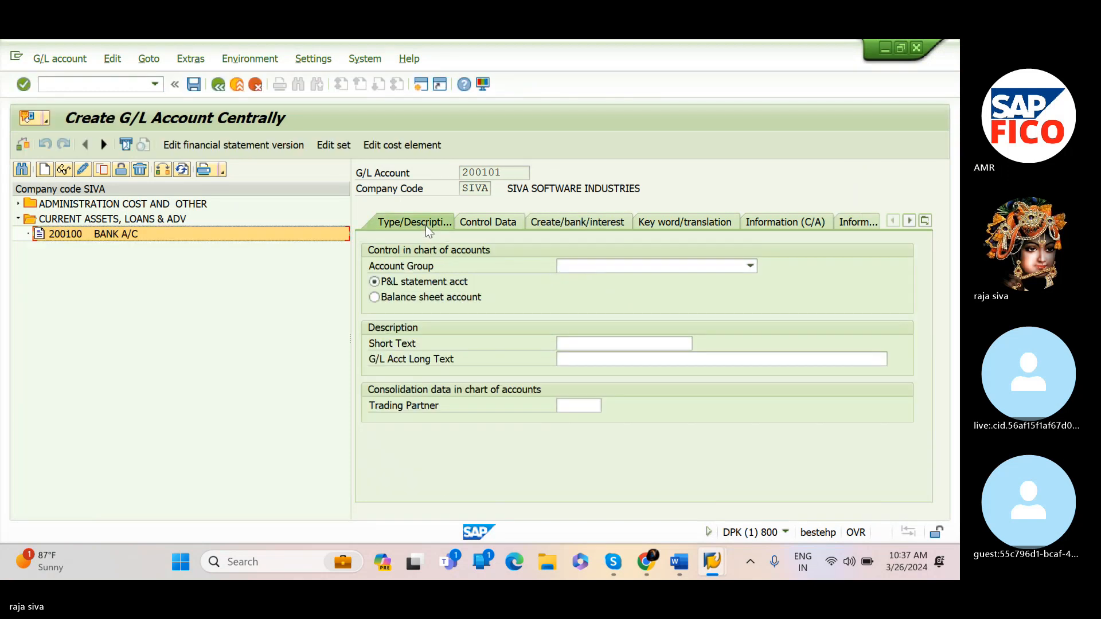
{"action": "left_click", "coordinate": [566, 271]}
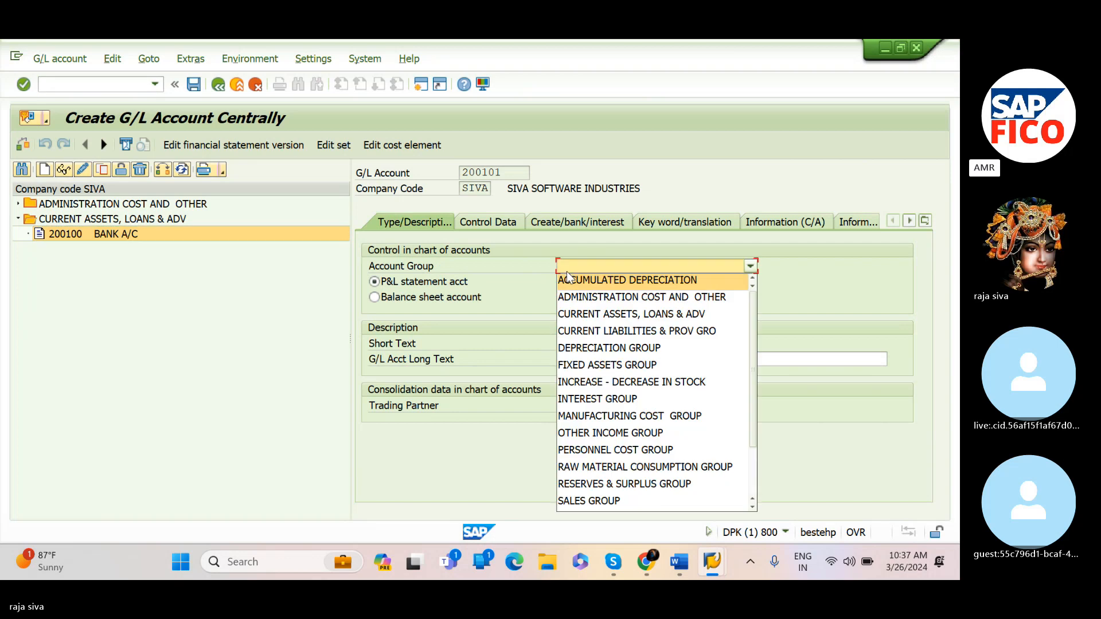
{"action": "left_click", "coordinate": [568, 313]}
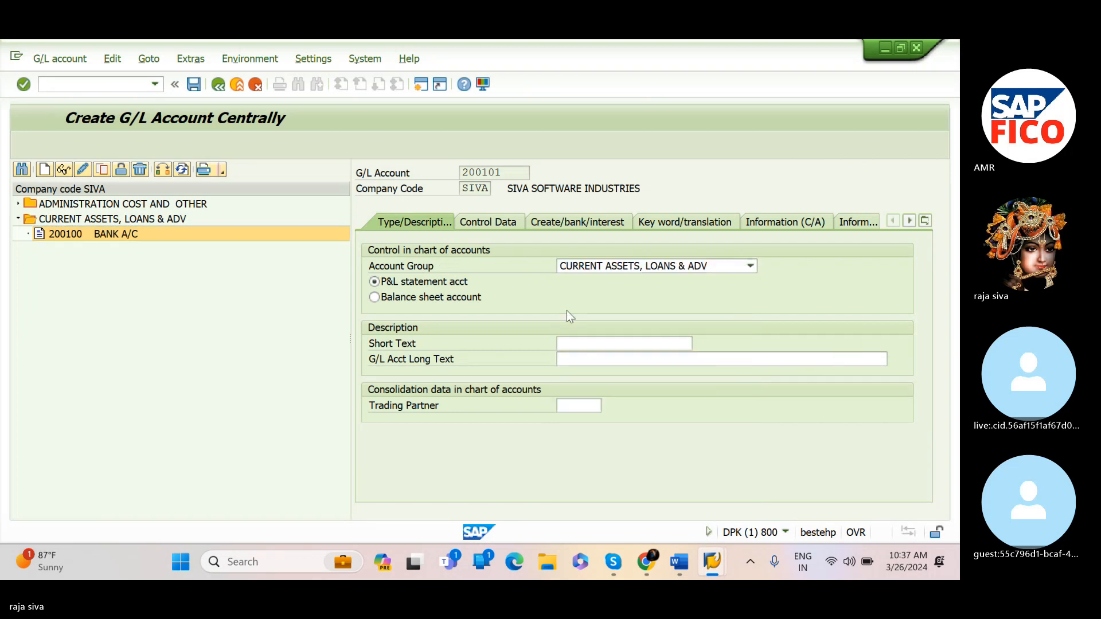
{"action": "left_click", "coordinate": [375, 297]}
Enter HDFC BANK A/C as both the short text and the long text
{"action": "left_click", "coordinate": [571, 342]}
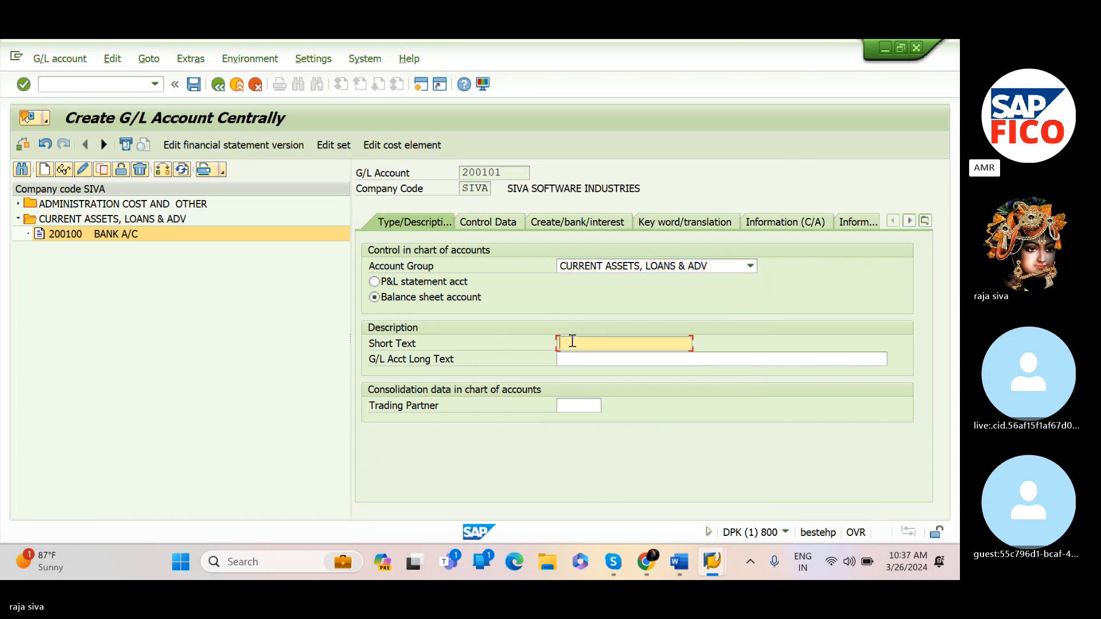
{"action": "type", "text": "HDFC BANK A/C"}
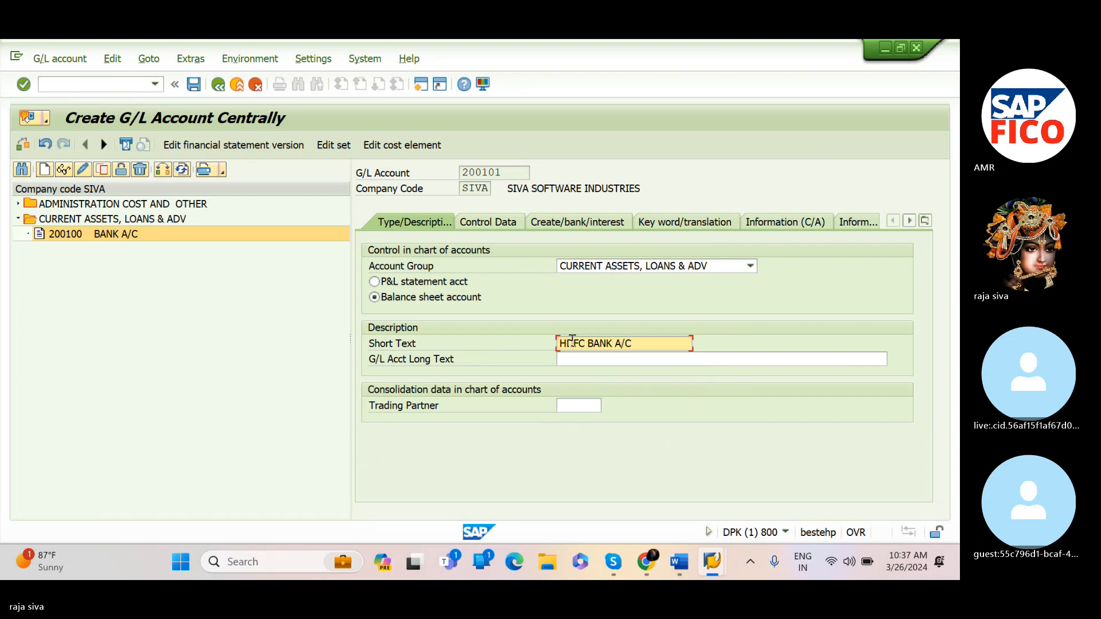
{"action": "left_click", "coordinate": [604, 361]}
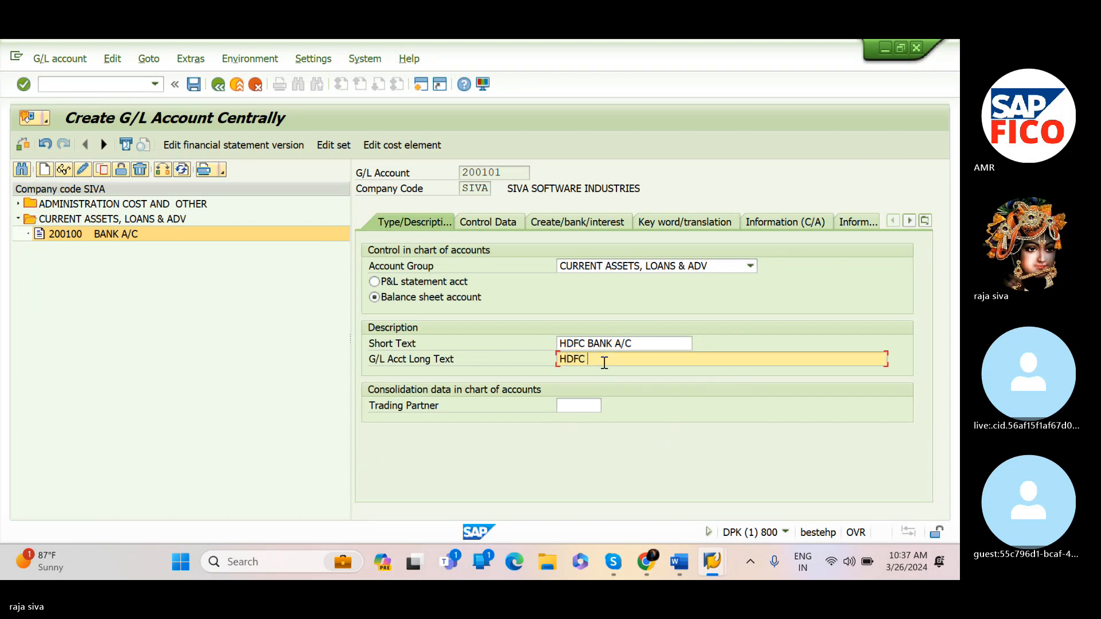
{"action": "type", "text": "HDFC BANK A/C"}
In the control data, enable line item display and set the sort key to 001
{"action": "left_click", "coordinate": [498, 223]}
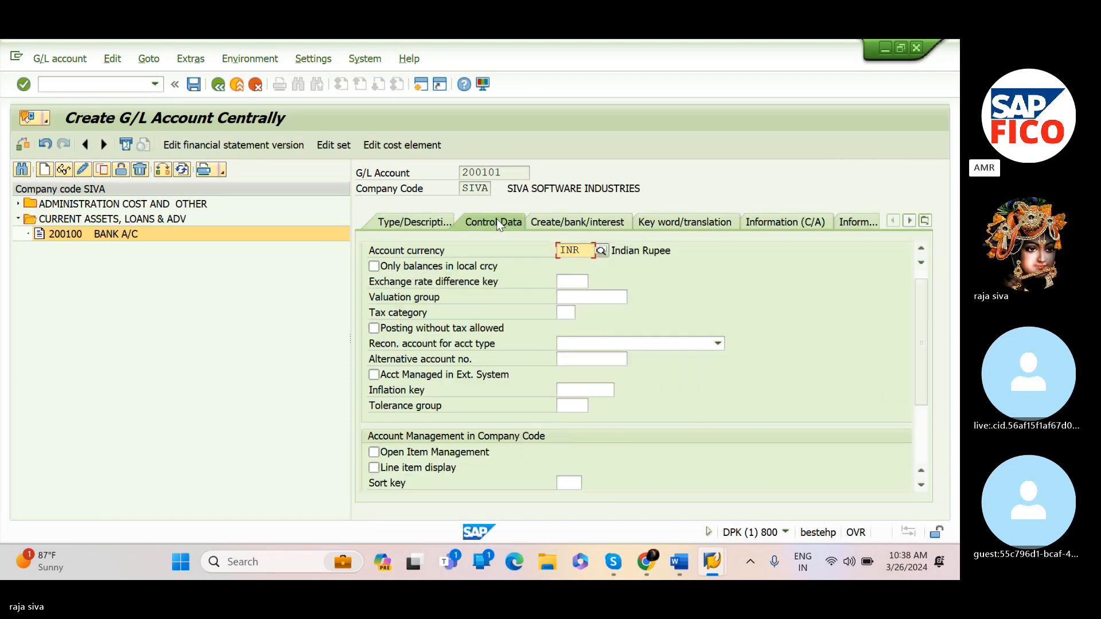
{"action": "left_click", "coordinate": [374, 468]}
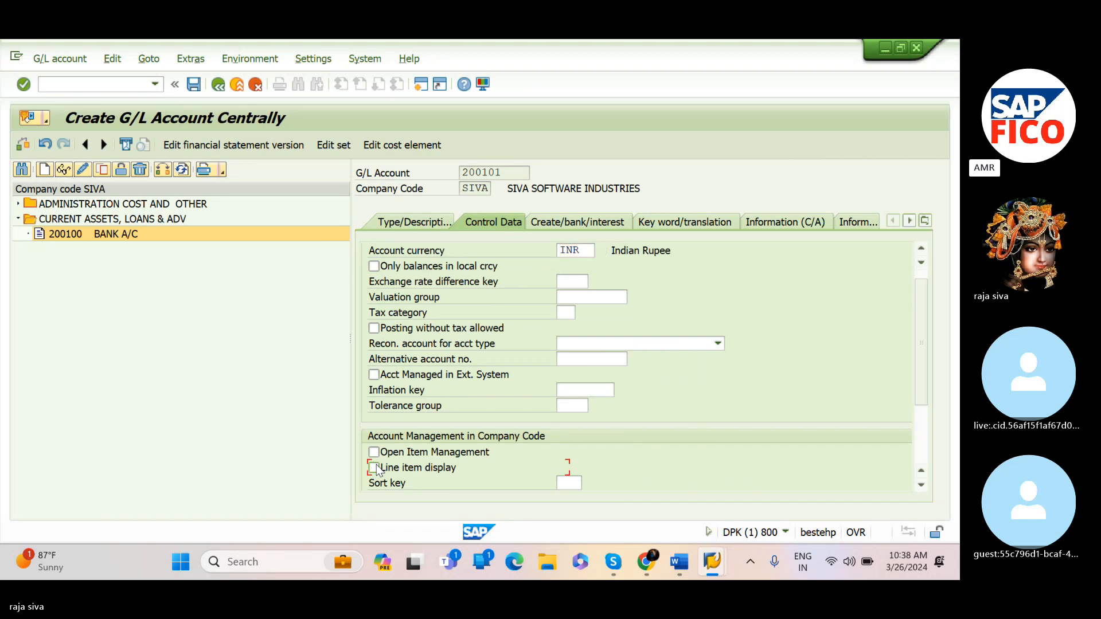
{"action": "left_click", "coordinate": [577, 488]}
{"action": "type", "text": "001"}
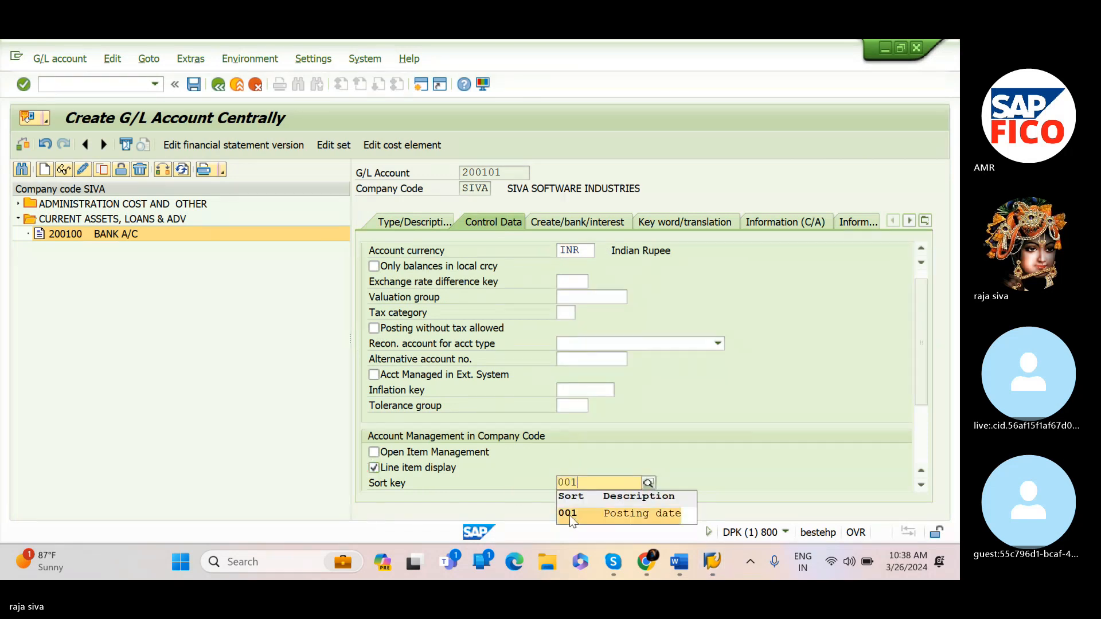
{"action": "left_click", "coordinate": [569, 514]}
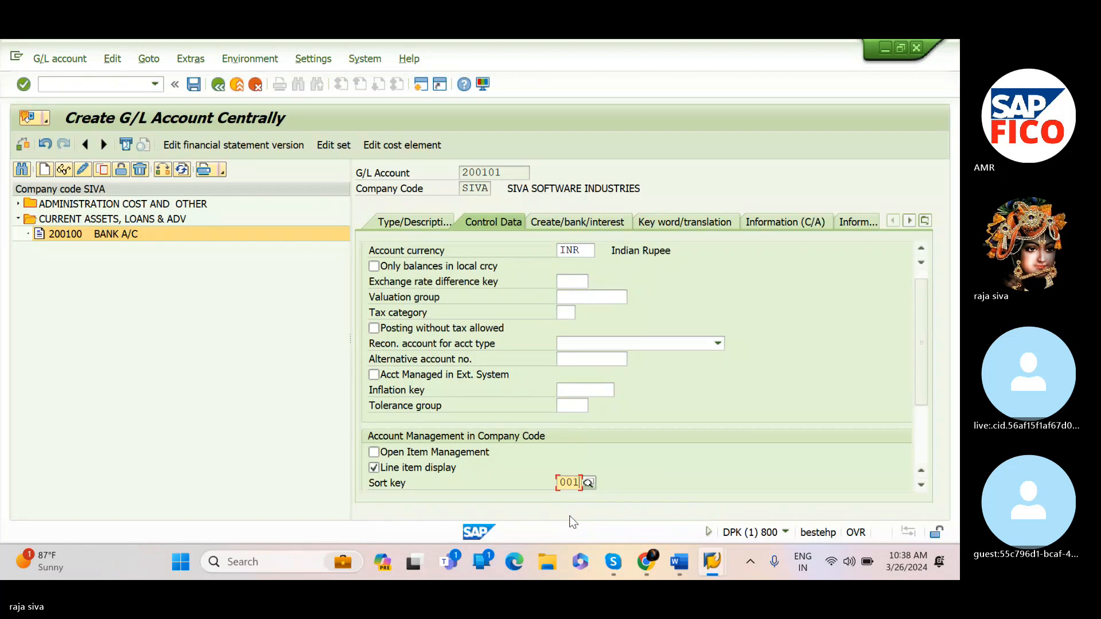
Set the field status group to G001 and save G/L account 200101, accepting the warning
{"action": "left_click", "coordinate": [596, 224]}
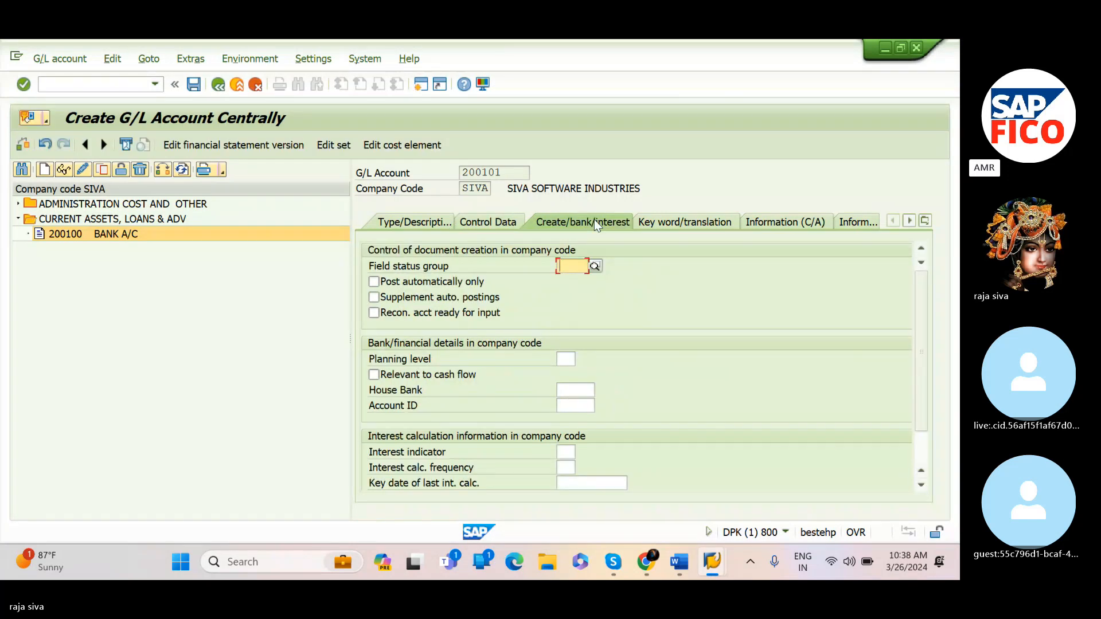
{"action": "type", "text": "G001"}
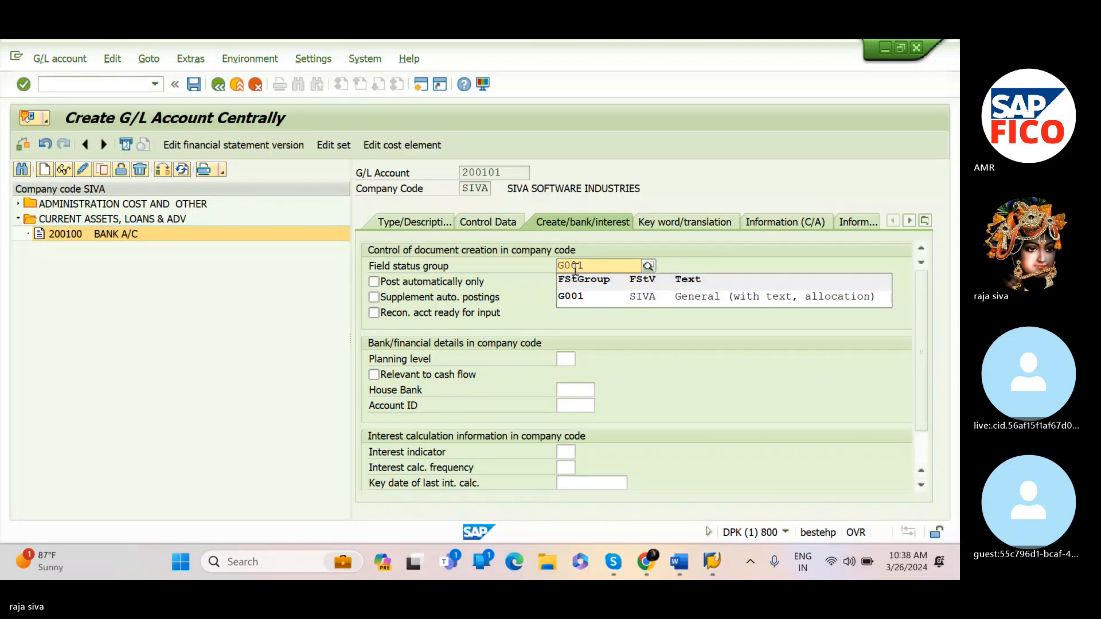
{"action": "left_click", "coordinate": [576, 297]}
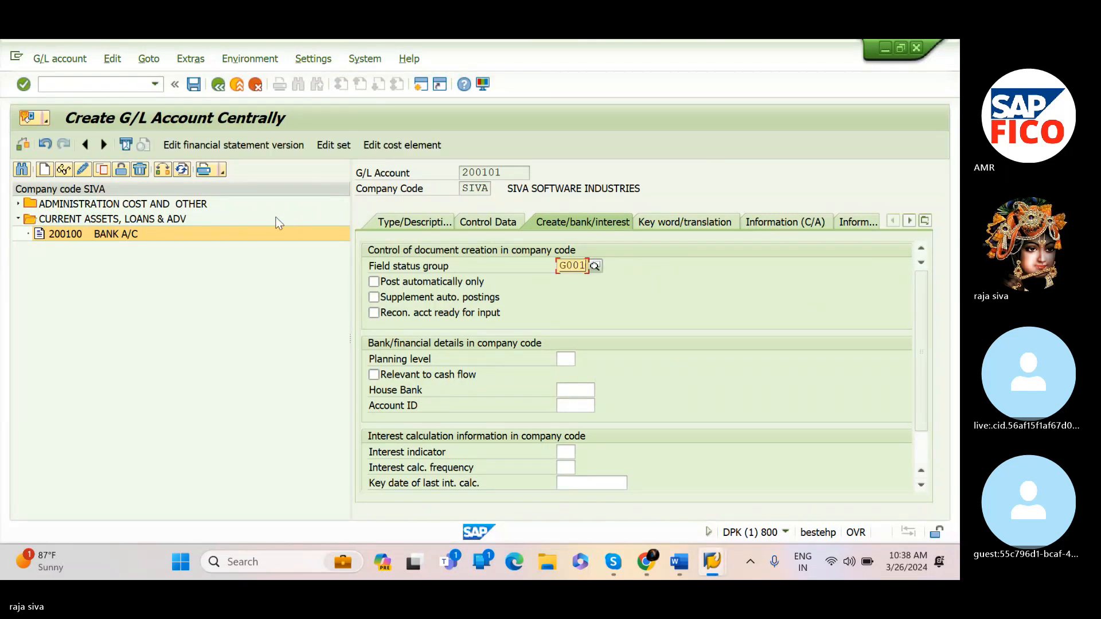
{"action": "left_click", "coordinate": [194, 85]}
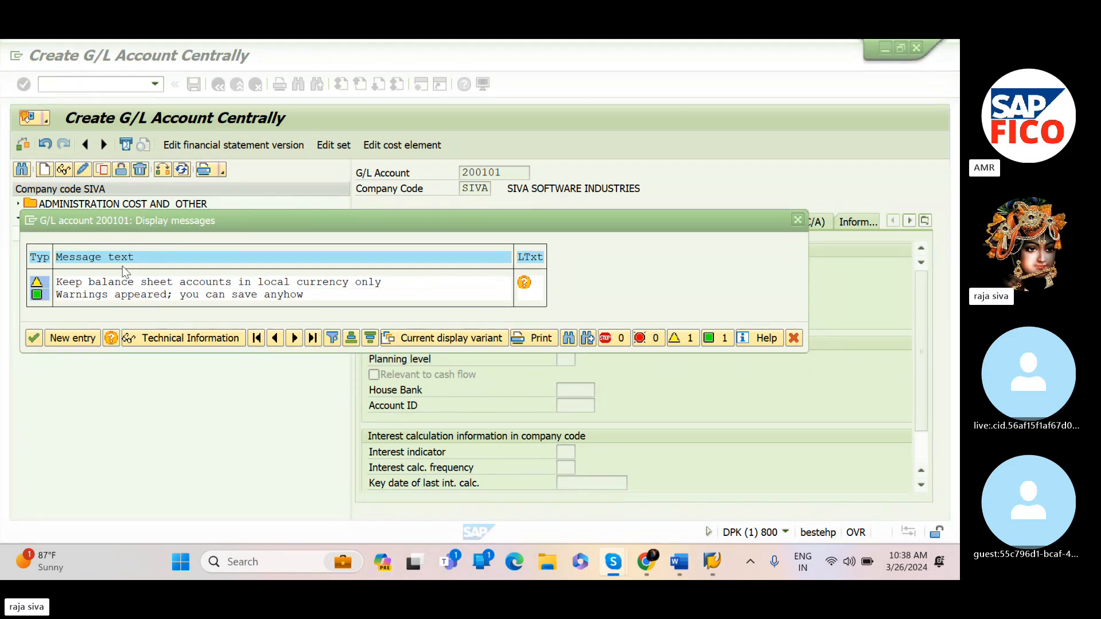
{"action": "left_click", "coordinate": [35, 335]}
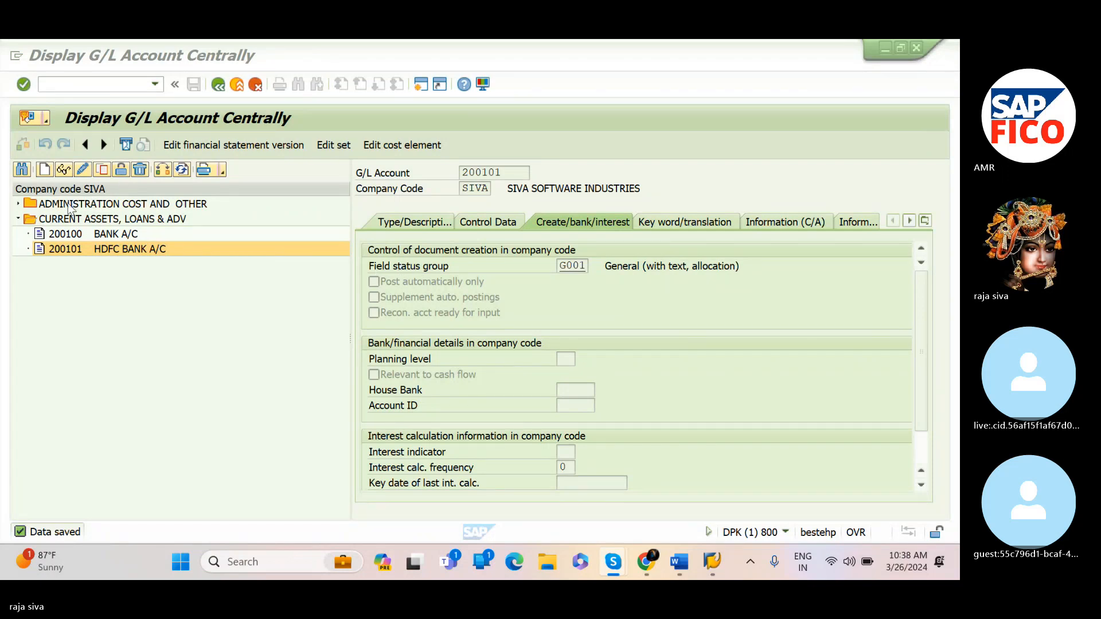
Start creating a new G/L account 200102 in company code SIVA
{"action": "left_click", "coordinate": [43, 167]}
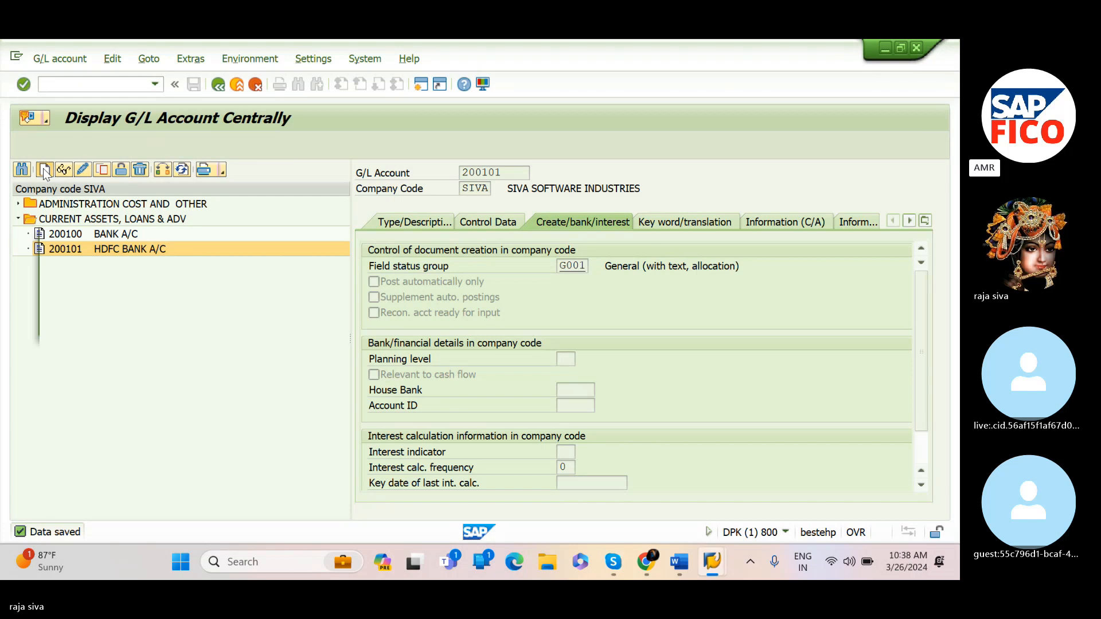
{"action": "left_click", "coordinate": [43, 167]}
{"action": "type", "text": "200"}
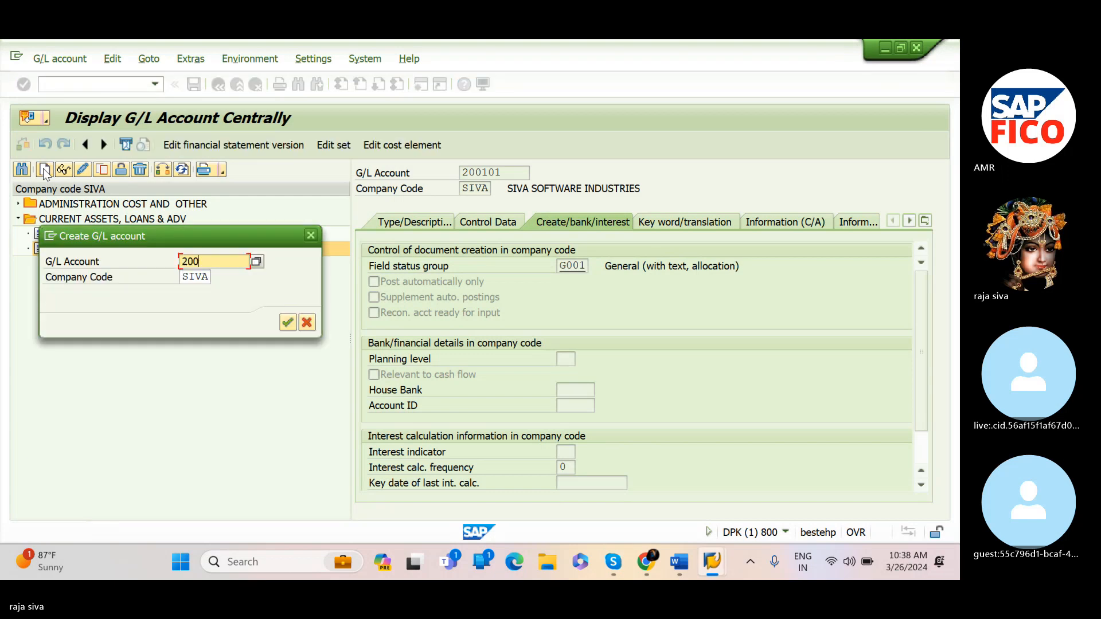
{"action": "type", "text": "102"}
{"action": "left_click", "coordinate": [290, 321]}
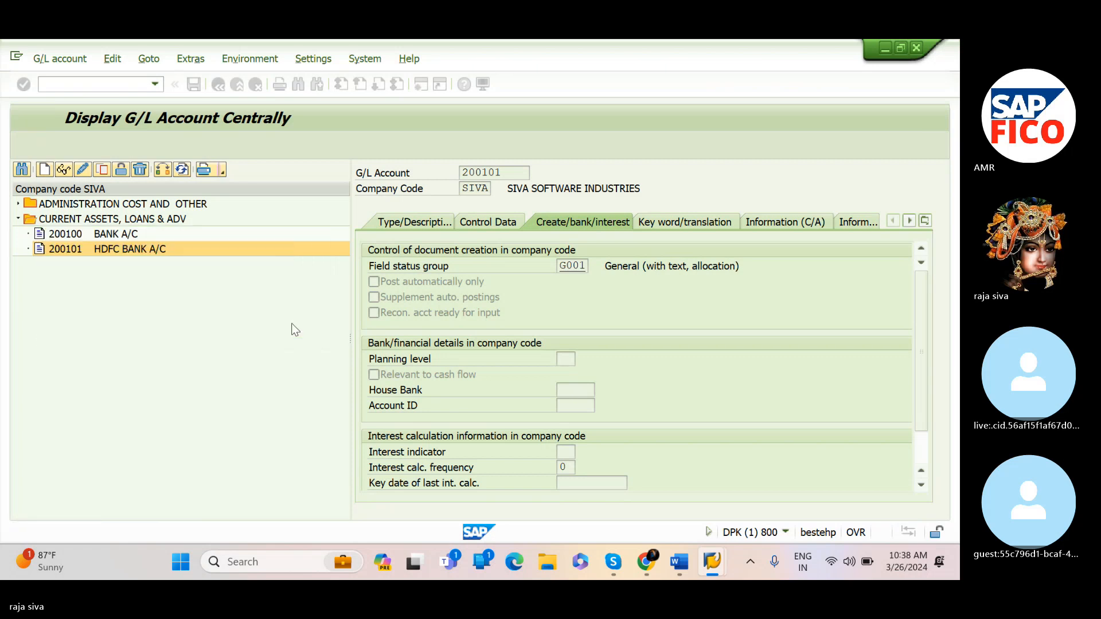
Set the account group to CURRENT ASSETS, LOANS & ADV and mark it as a balance sheet account
{"action": "left_click", "coordinate": [430, 228]}
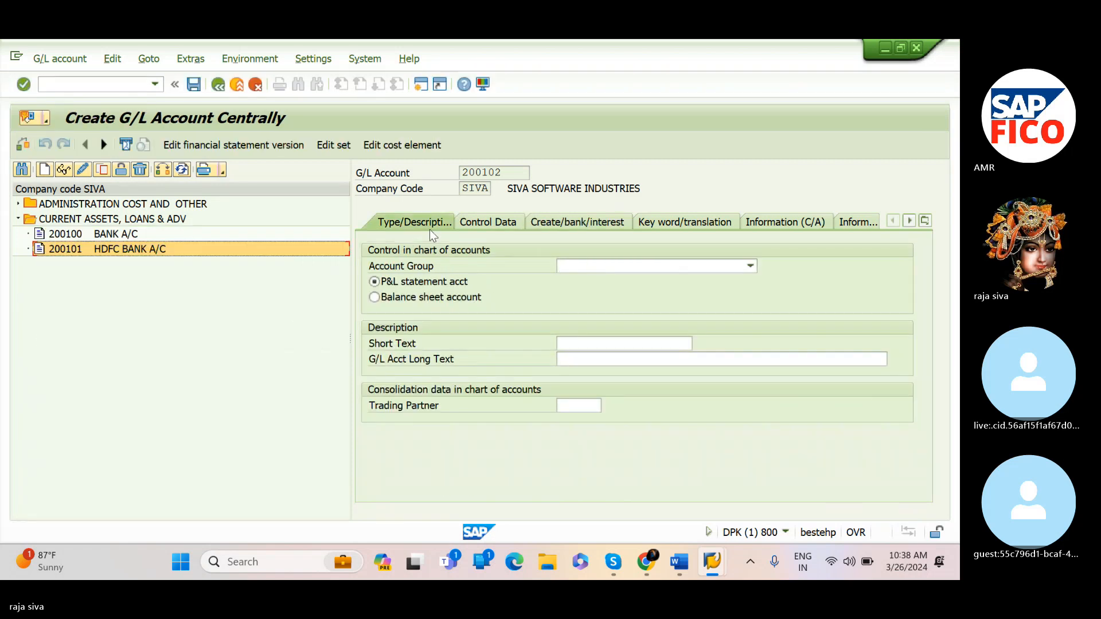
{"action": "left_click", "coordinate": [569, 268]}
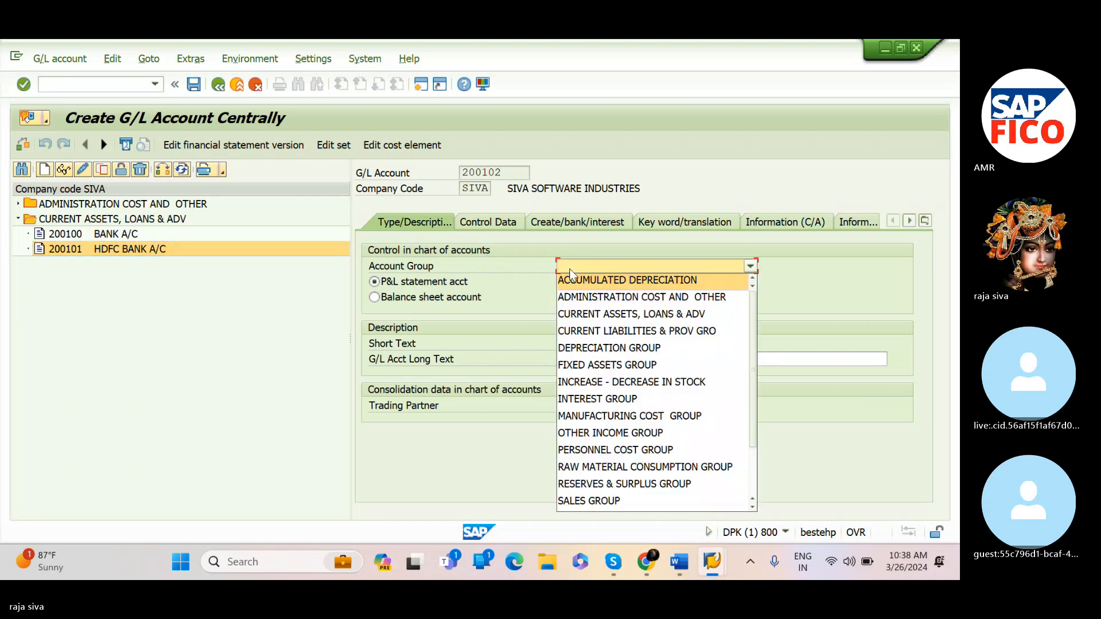
{"action": "left_click", "coordinate": [573, 314]}
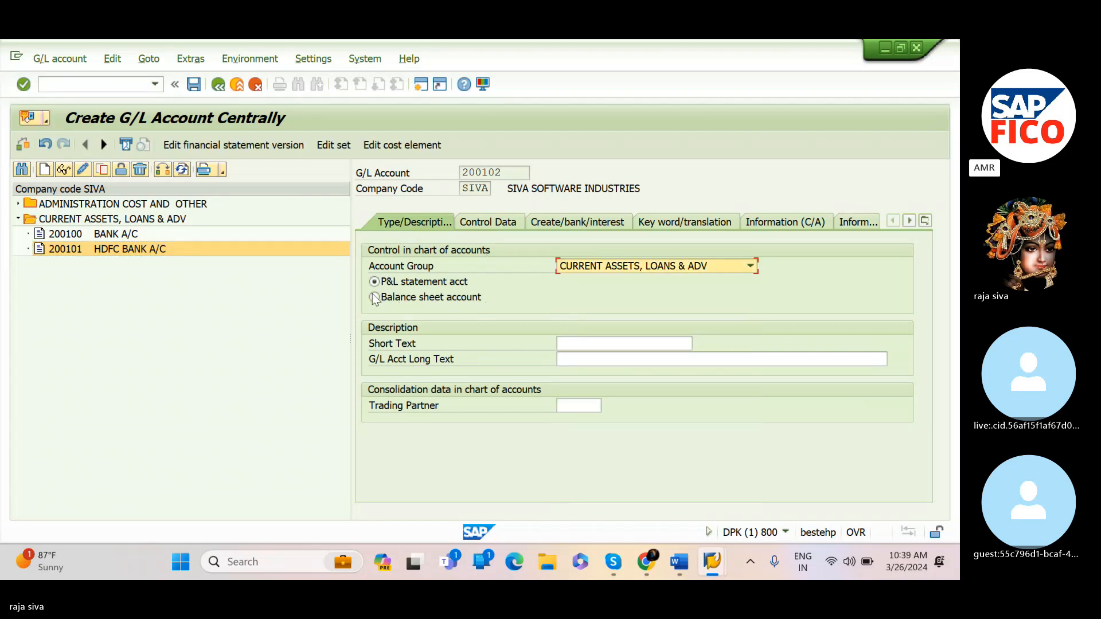
{"action": "left_click", "coordinate": [373, 297]}
Enter ICICI BANK A/C as both the short text and the long text
{"action": "left_click", "coordinate": [578, 343]}
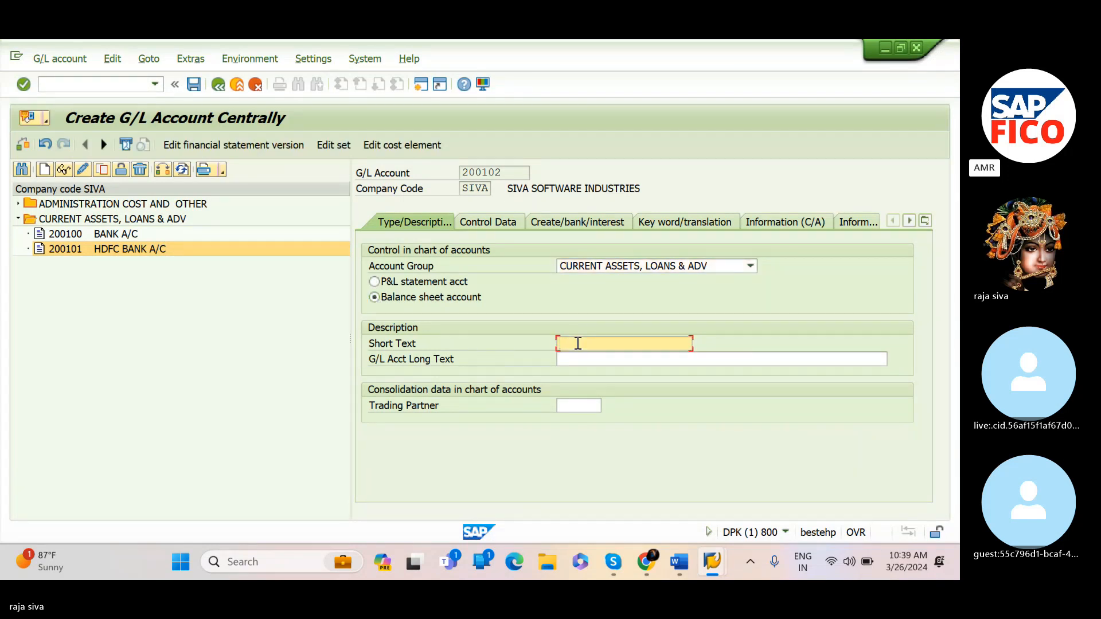
{"action": "type", "text": "ICICI BANK"}
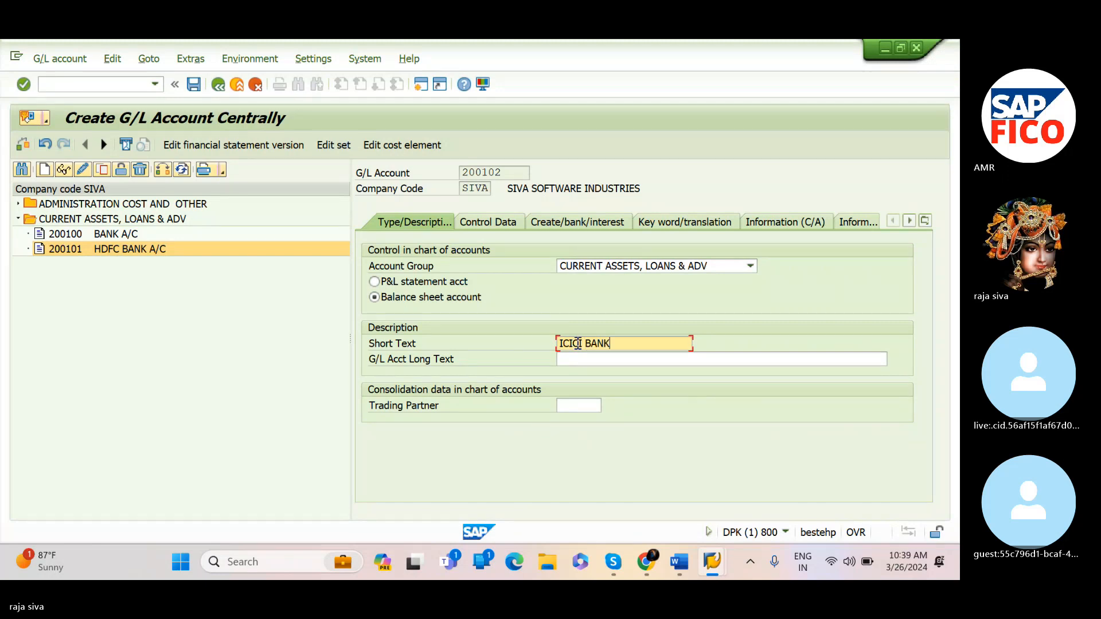
{"action": "type", "text": " A/C"}
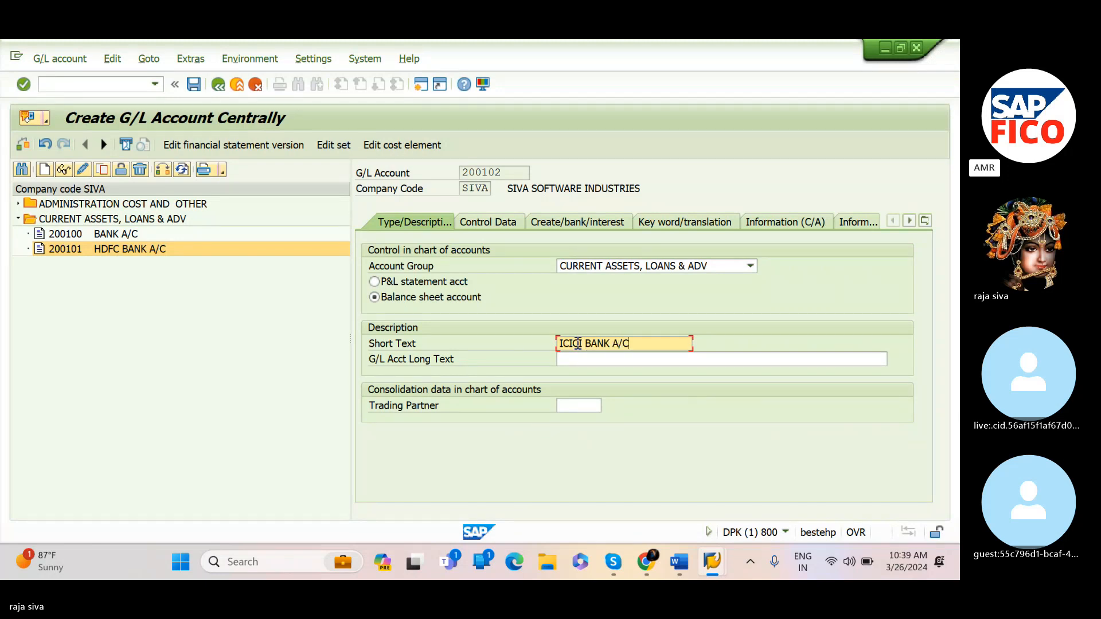
{"action": "key", "text": "Tab"}
{"action": "type", "text": "ICIC"}
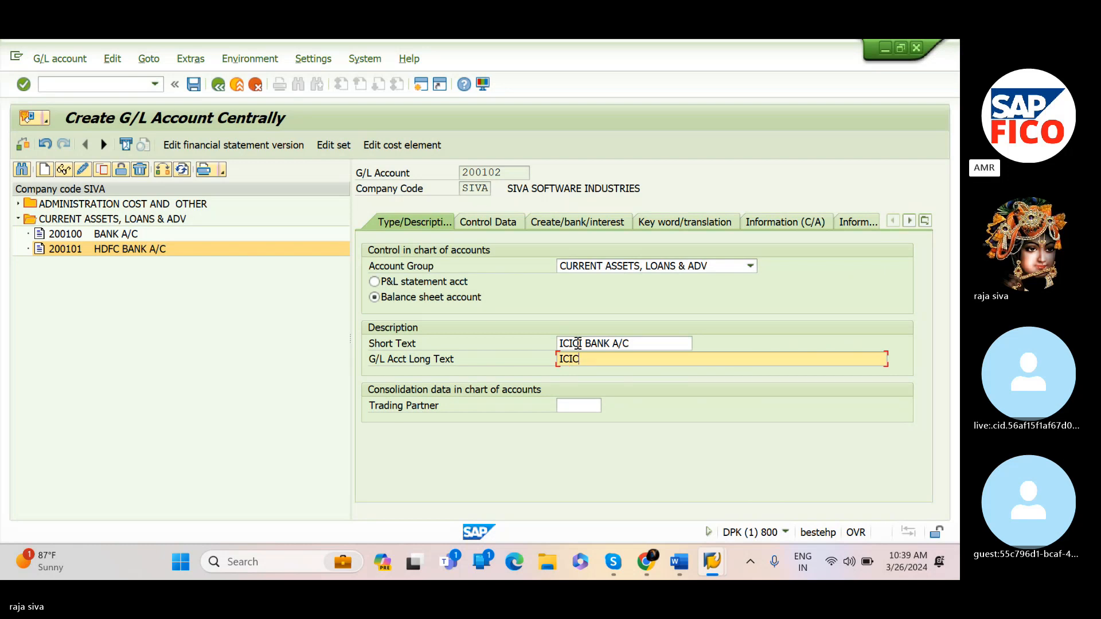
{"action": "type", "text": "I BANK A/C"}
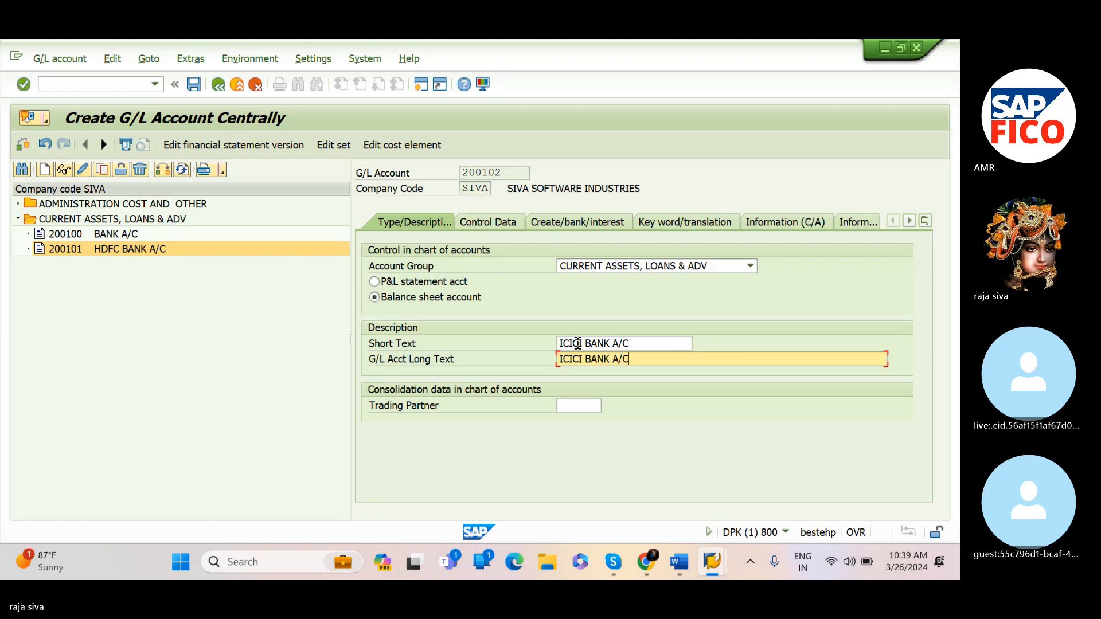
In the control data, enable line item display and set the sort key to 001
{"action": "left_click", "coordinate": [501, 221]}
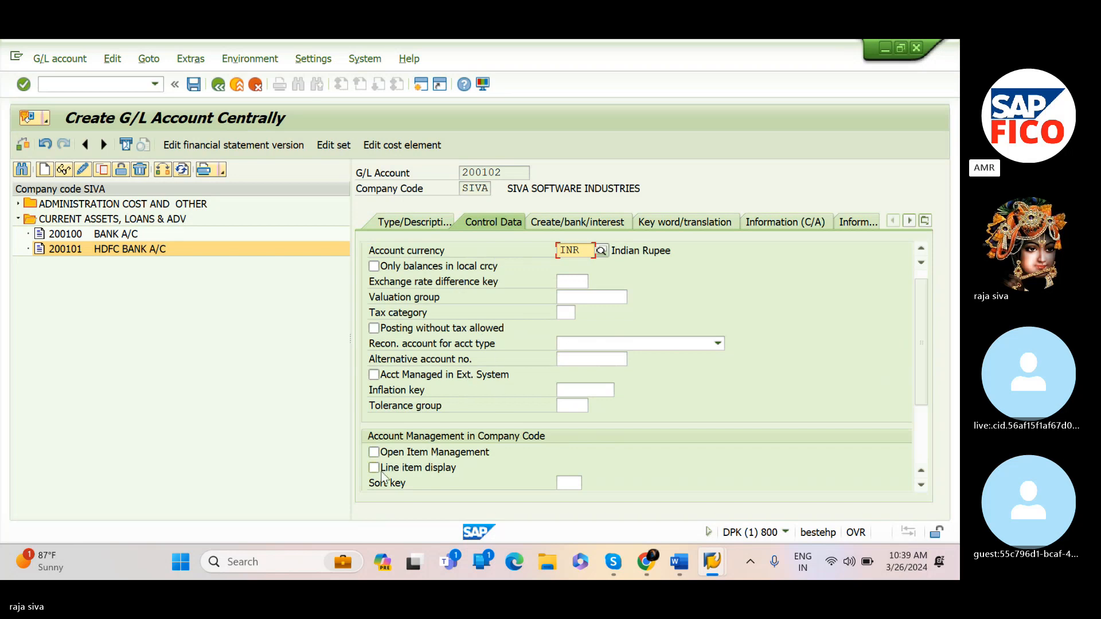
{"action": "left_click", "coordinate": [374, 468]}
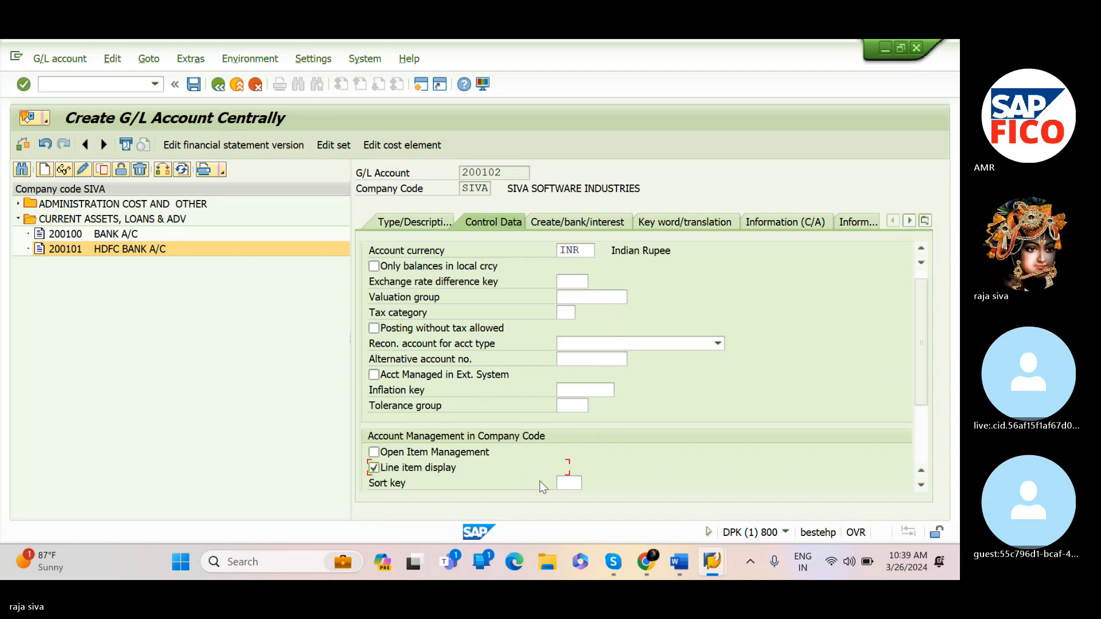
{"action": "left_click", "coordinate": [571, 483]}
{"action": "type", "text": "001"}
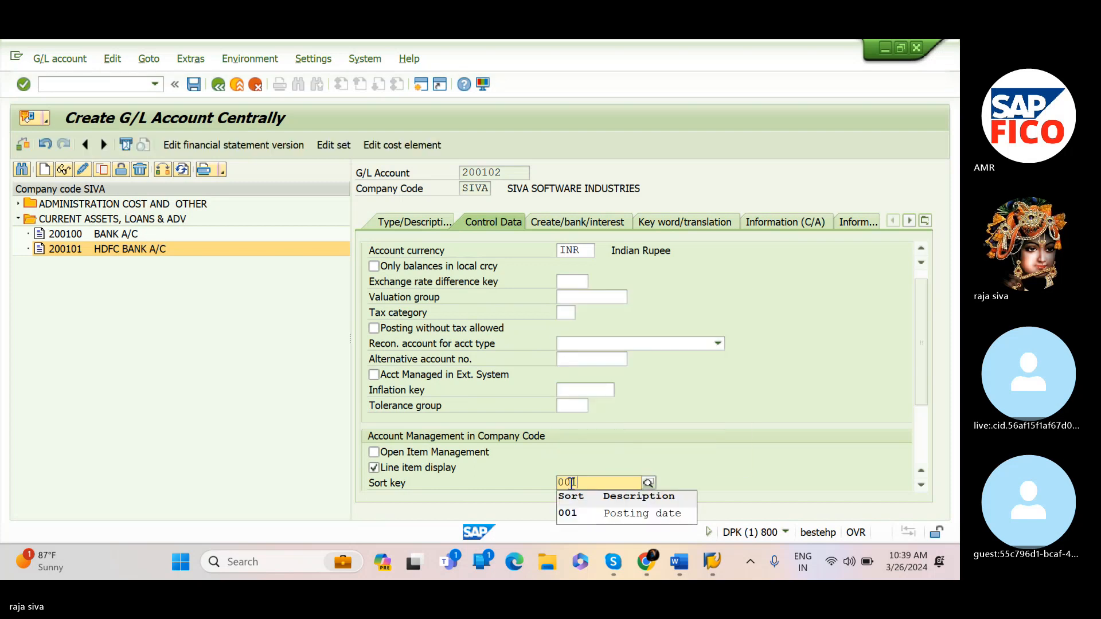
{"action": "left_click", "coordinate": [567, 512]}
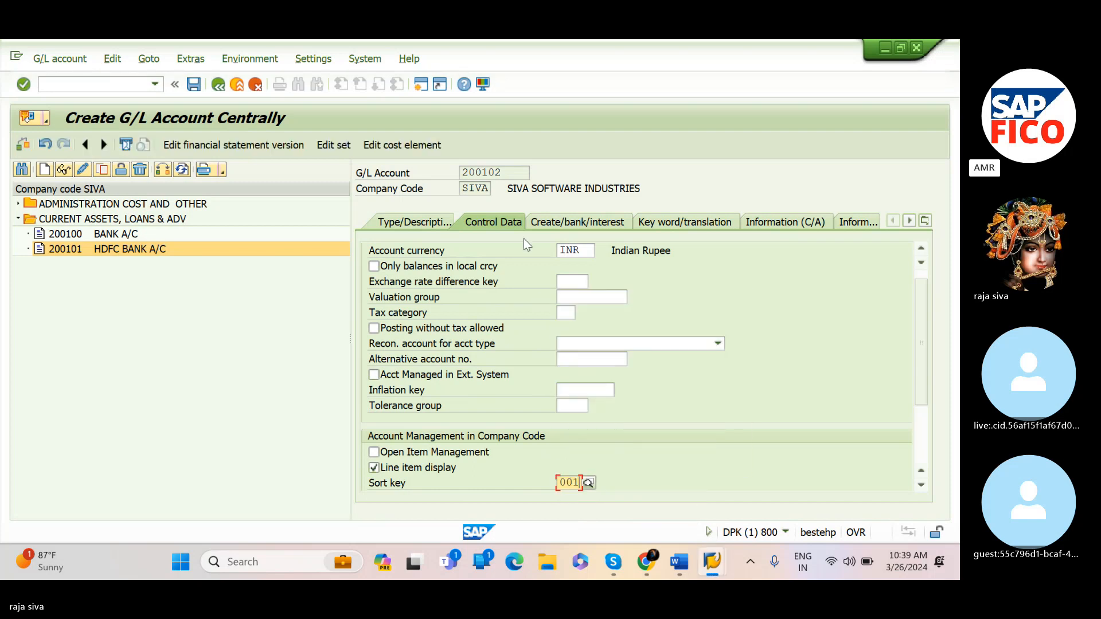
Set the field status group to G001 and save G/L account 200102, accepting the warning
{"action": "left_click", "coordinate": [551, 224]}
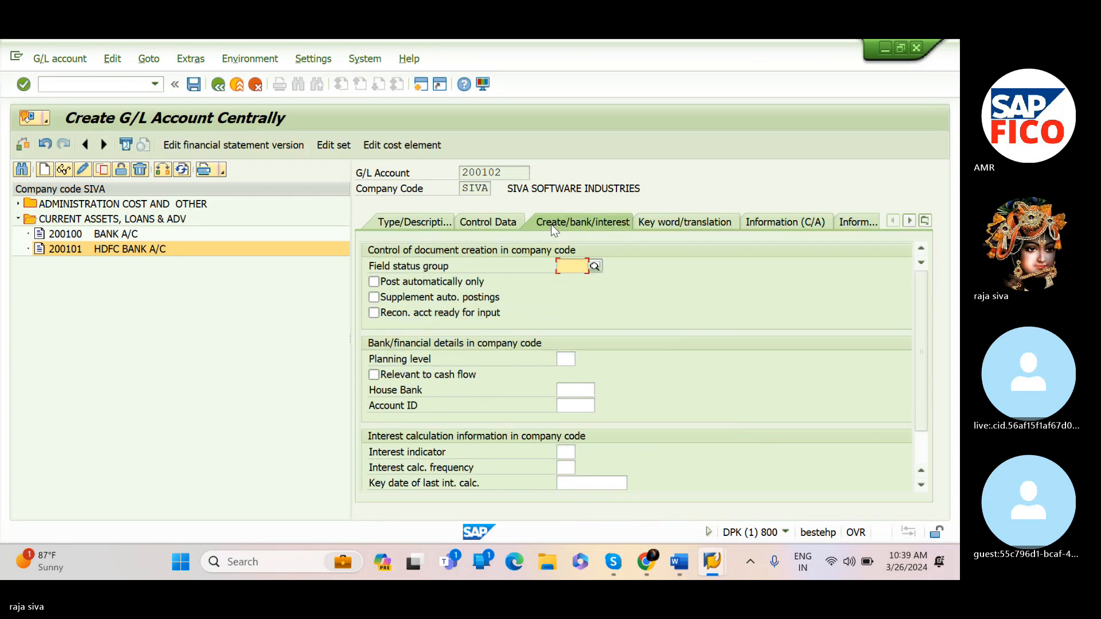
{"action": "type", "text": "G001"}
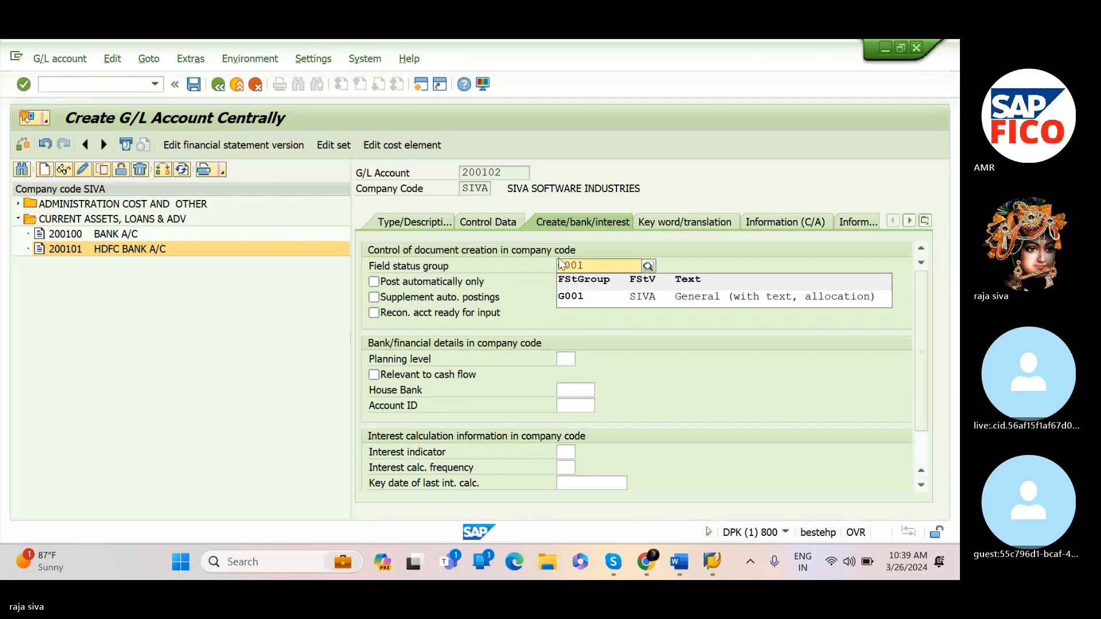
{"action": "left_click", "coordinate": [570, 295]}
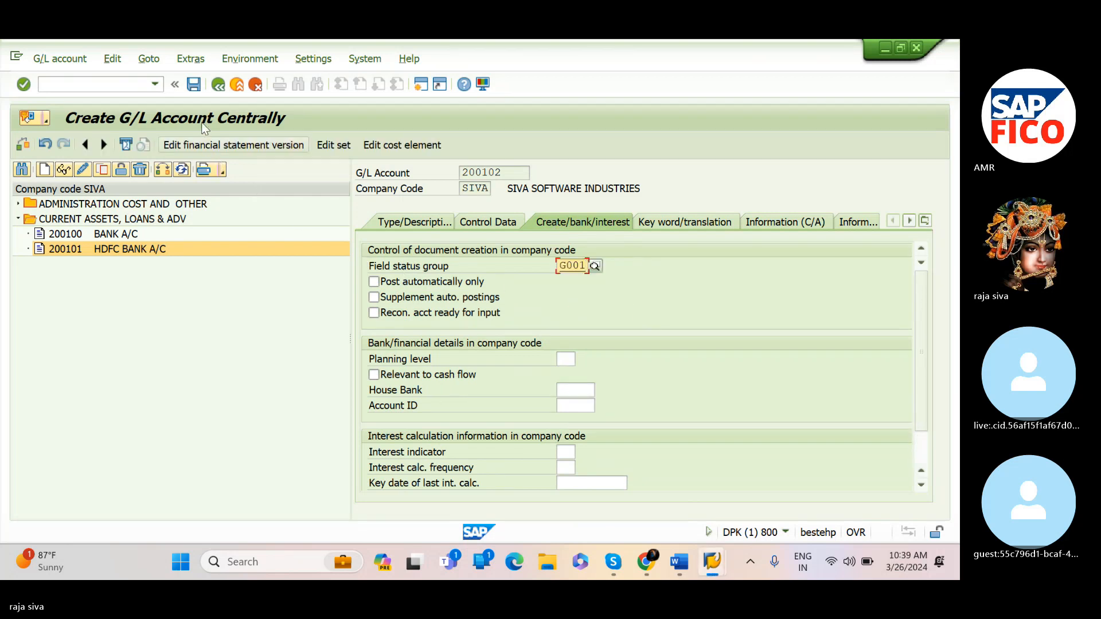
{"action": "left_click", "coordinate": [193, 84]}
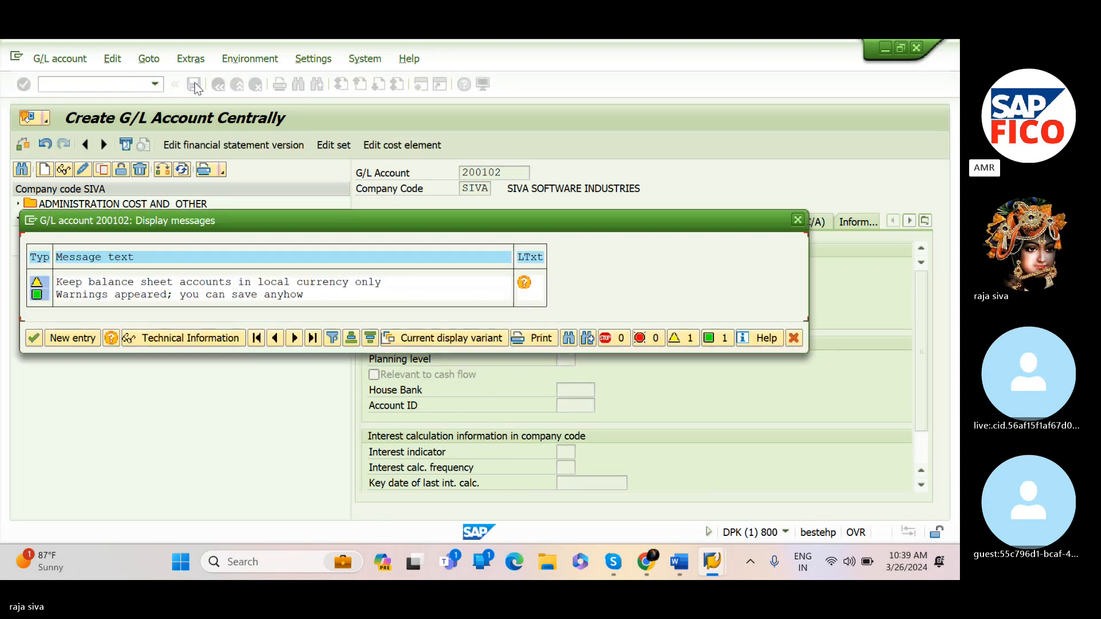
{"action": "left_click", "coordinate": [35, 338]}
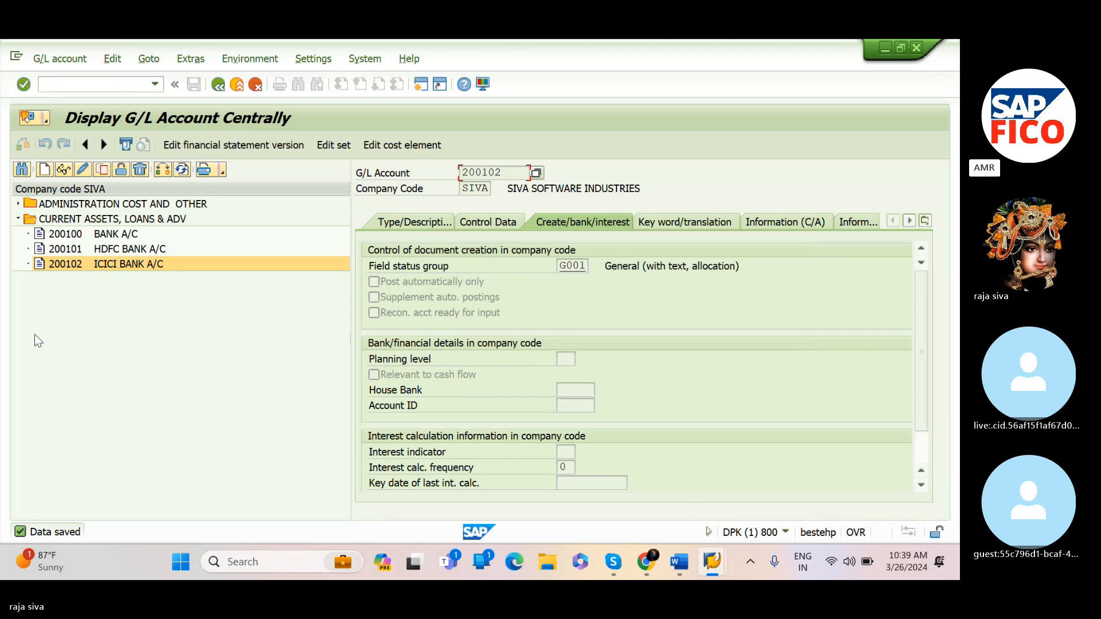
Start creating a new G/L account 200103 in company code SIVA
{"action": "left_click", "coordinate": [44, 169]}
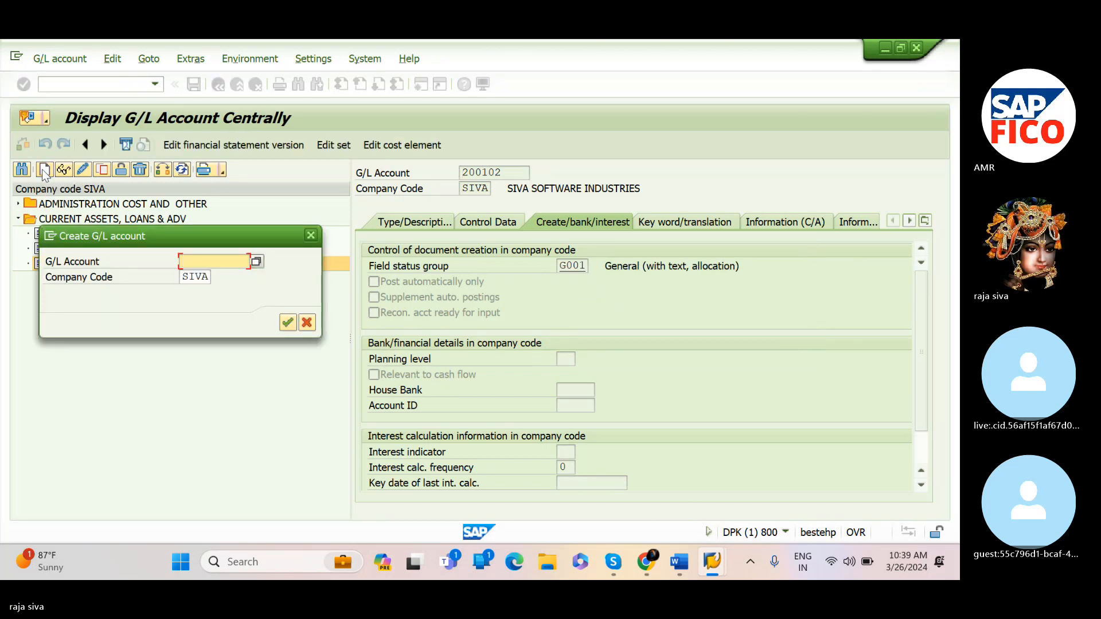
{"action": "type", "text": "200"}
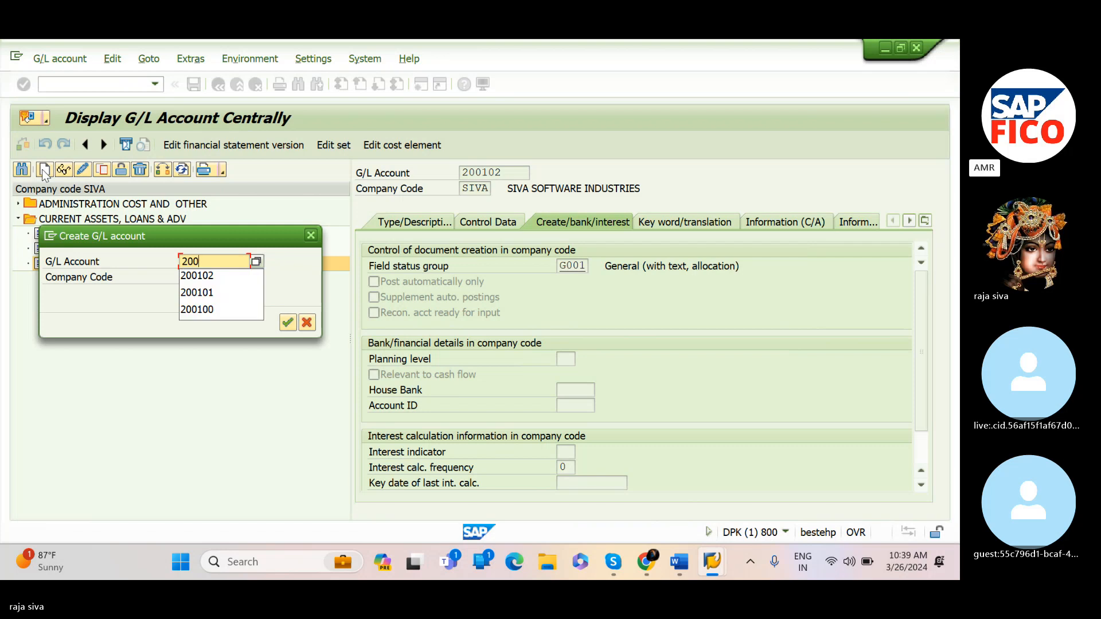
{"action": "type", "text": "103"}
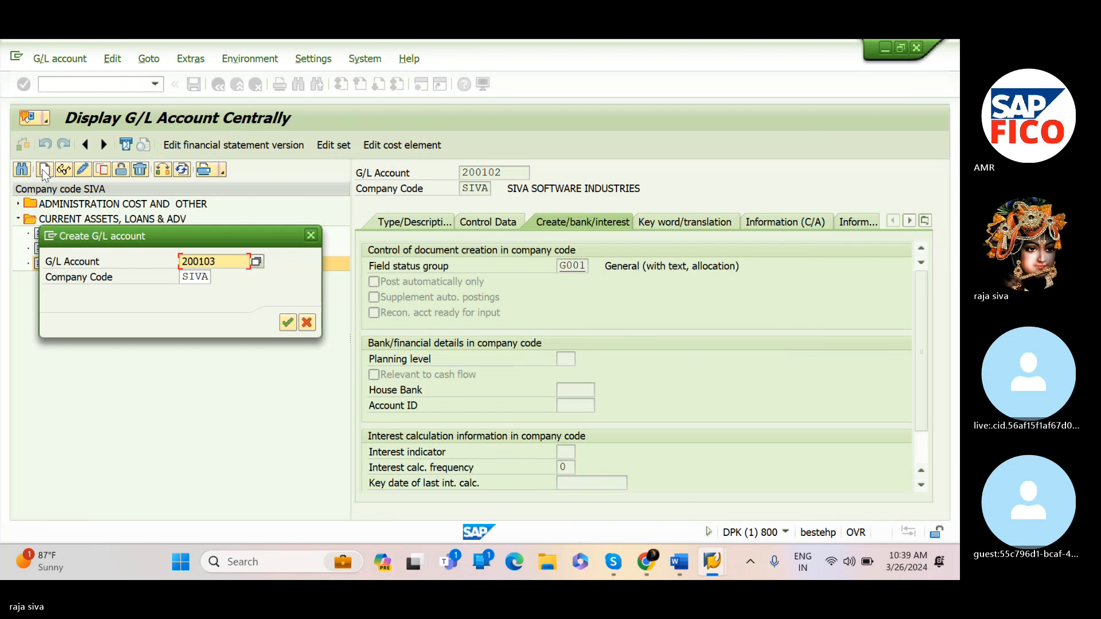
{"action": "left_click", "coordinate": [286, 322]}
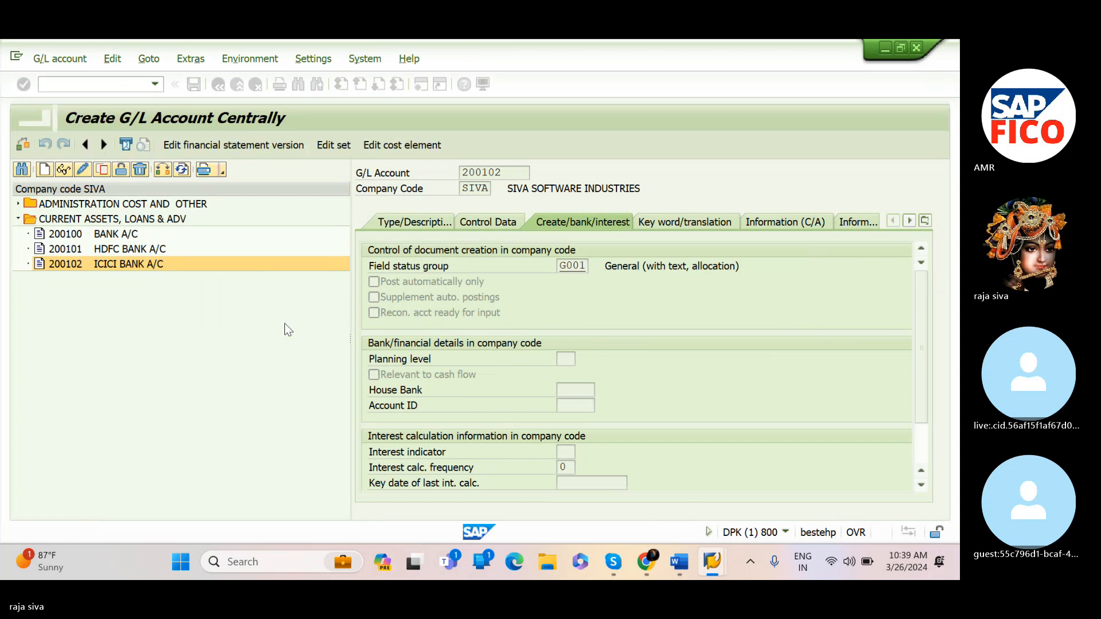
Set the account group to CURRENT ASSETS, LOANS & ADV and mark it as a balance sheet account
{"action": "left_click", "coordinate": [414, 221]}
{"action": "left_click", "coordinate": [567, 267]}
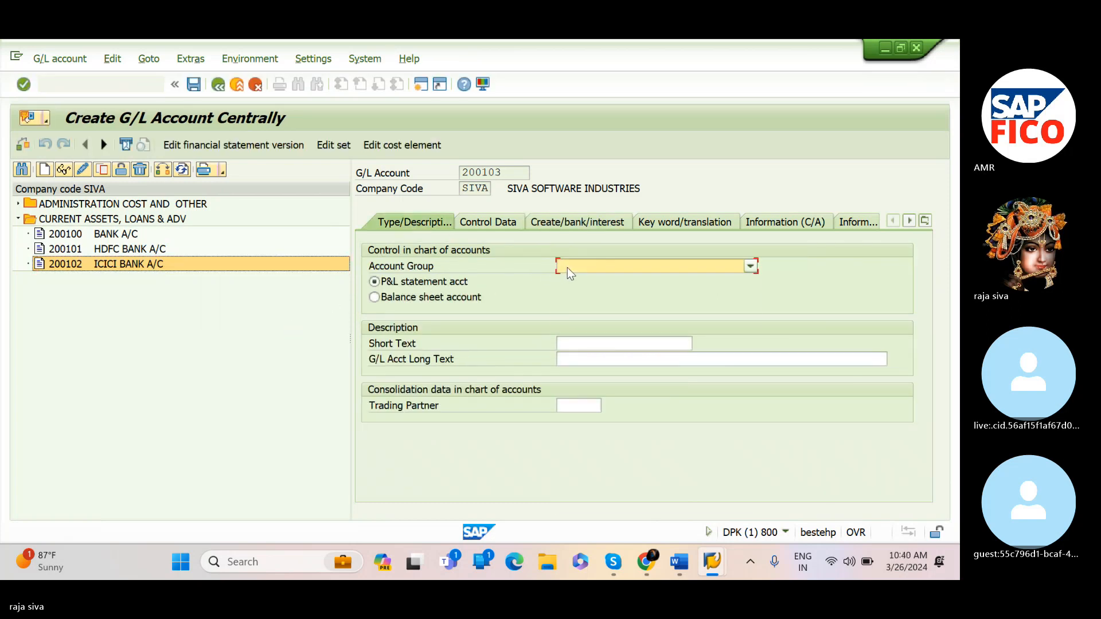
{"action": "left_click", "coordinate": [588, 316]}
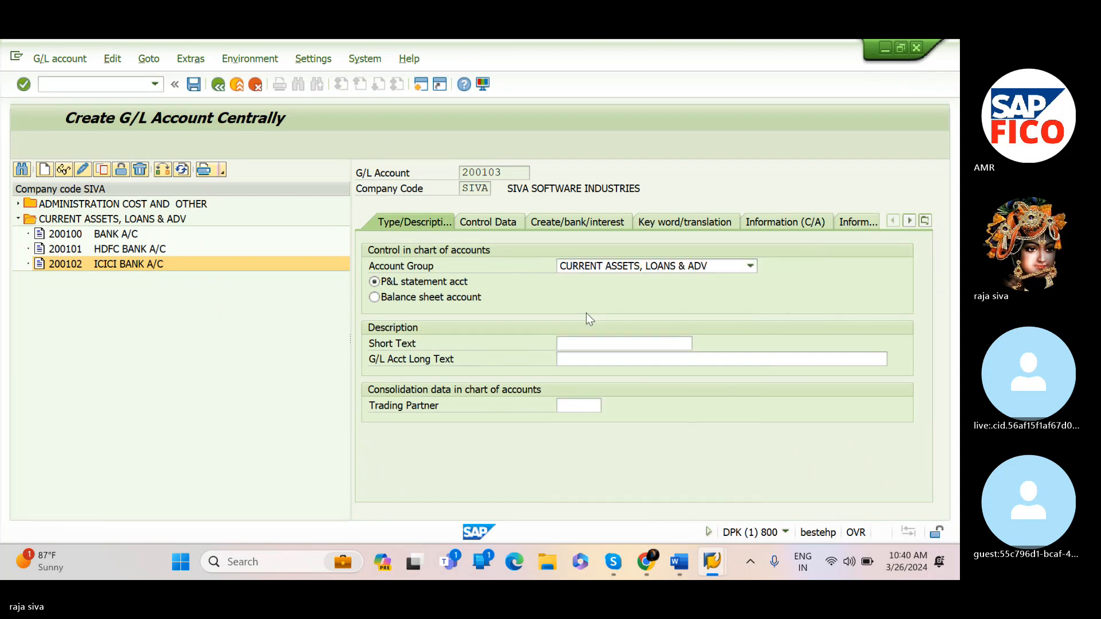
{"action": "left_click", "coordinate": [374, 297]}
Enter CITI BANK A/C as the short text and fill in the matching bank name as the long text
{"action": "left_click", "coordinate": [577, 343]}
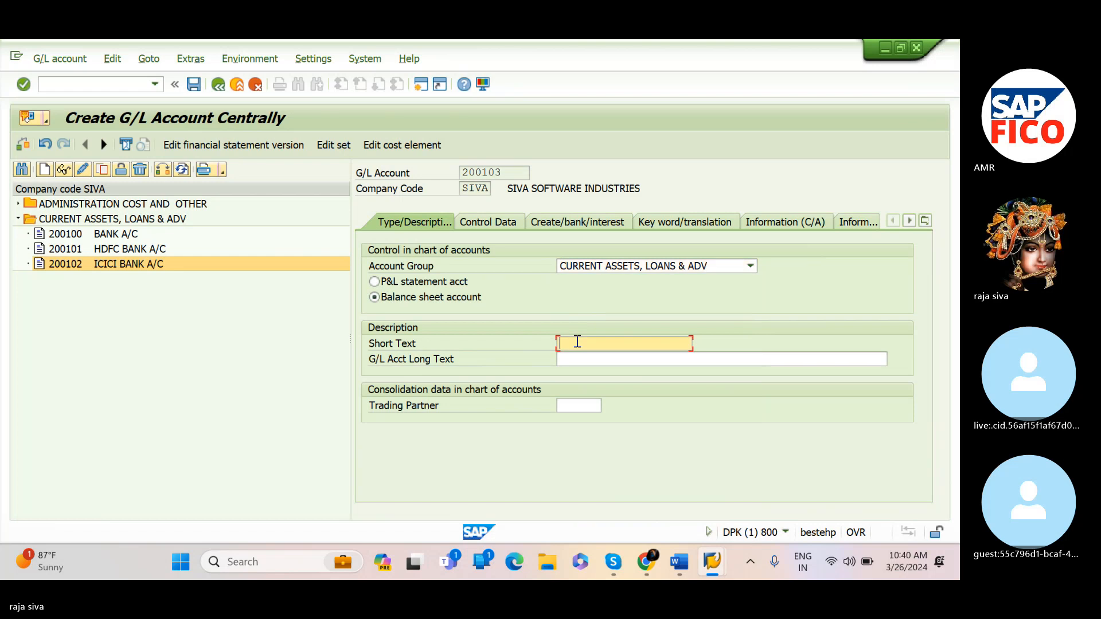
{"action": "type", "text": "CITI"}
{"action": "type", "text": " B"}
{"action": "key", "text": "BackSpace"}
{"action": "type", "text": "BANK A/C"}
{"action": "key", "text": "Tab"}
{"action": "type", "text": "CITY "}
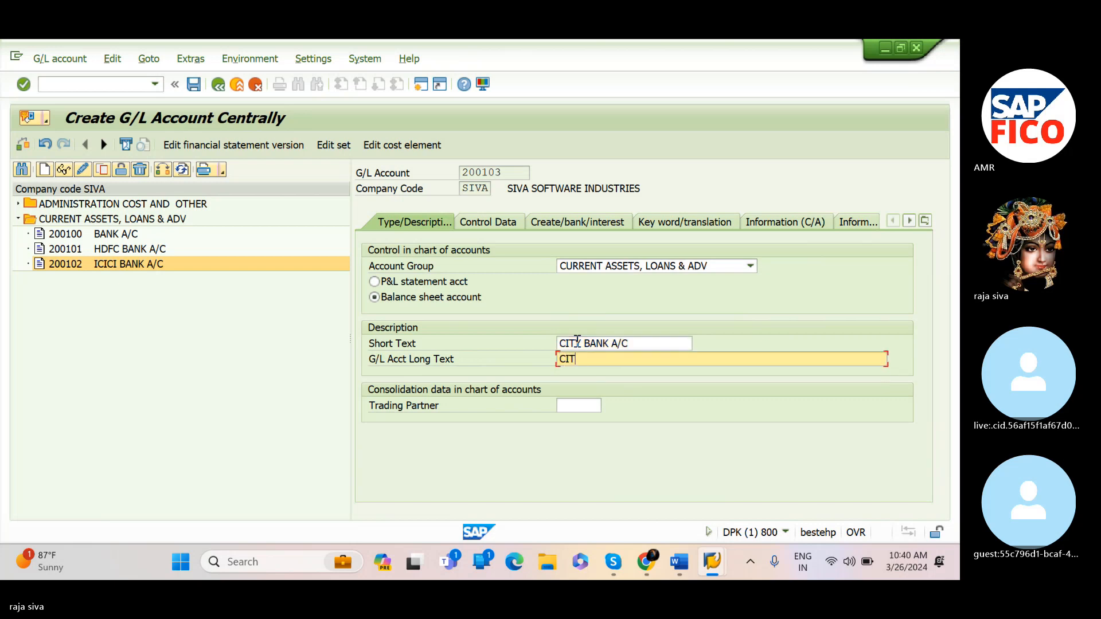
{"action": "type", "text": "N"}
{"action": "type", "text": "BAN"}
{"action": "type", "text": "K A/C"}
In the control data, enable line item display and set the sort key to 001
{"action": "left_click", "coordinate": [502, 223]}
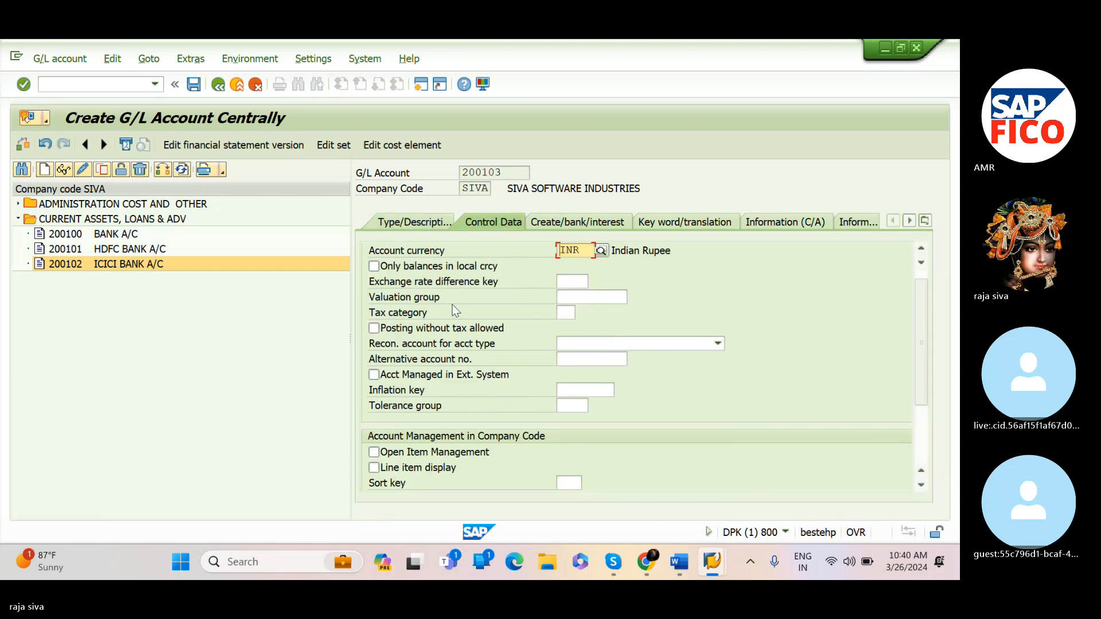
{"action": "left_click", "coordinate": [373, 467]}
{"action": "left_click", "coordinate": [568, 482]}
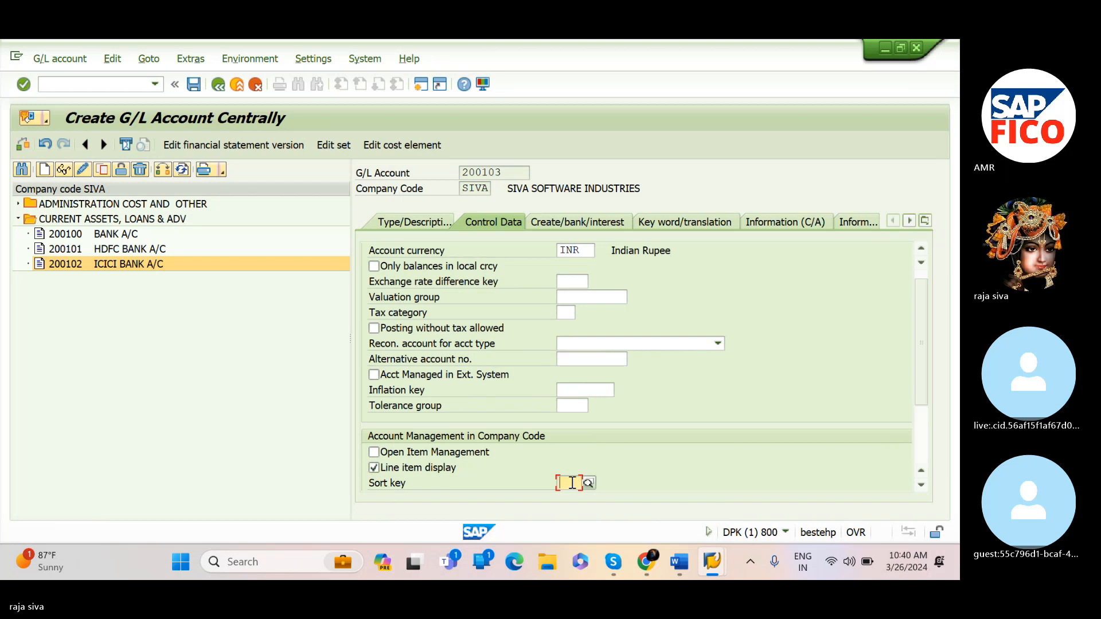
{"action": "type", "text": "001"}
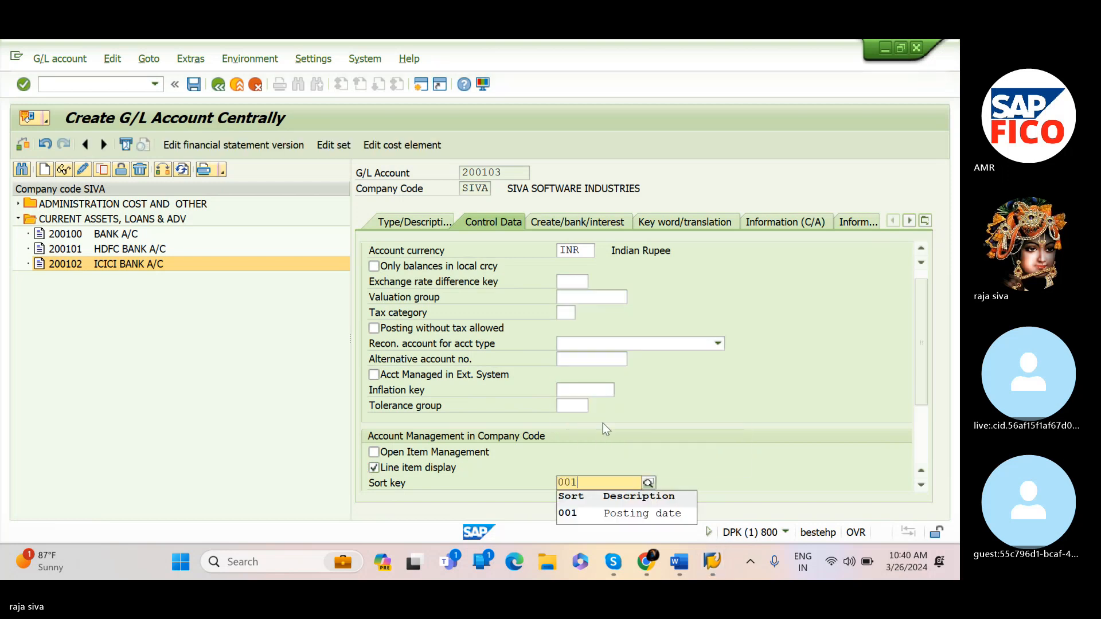
{"action": "left_click", "coordinate": [626, 514]}
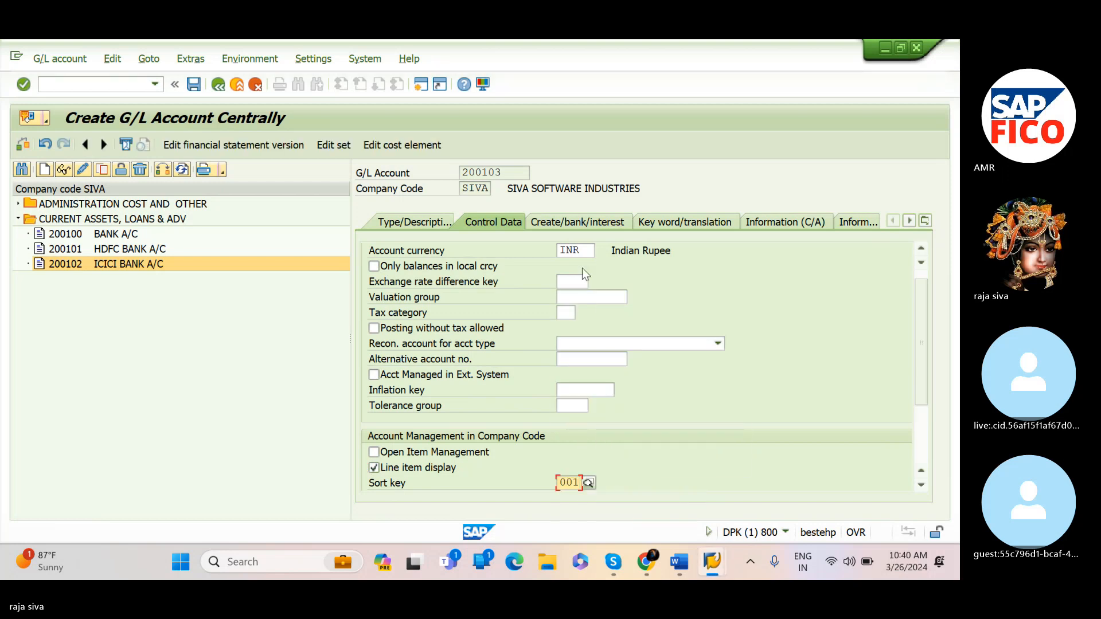
On the create/bank/interest tab, set the field status group to G001 (General with text, allocation)
{"action": "left_click", "coordinate": [581, 228]}
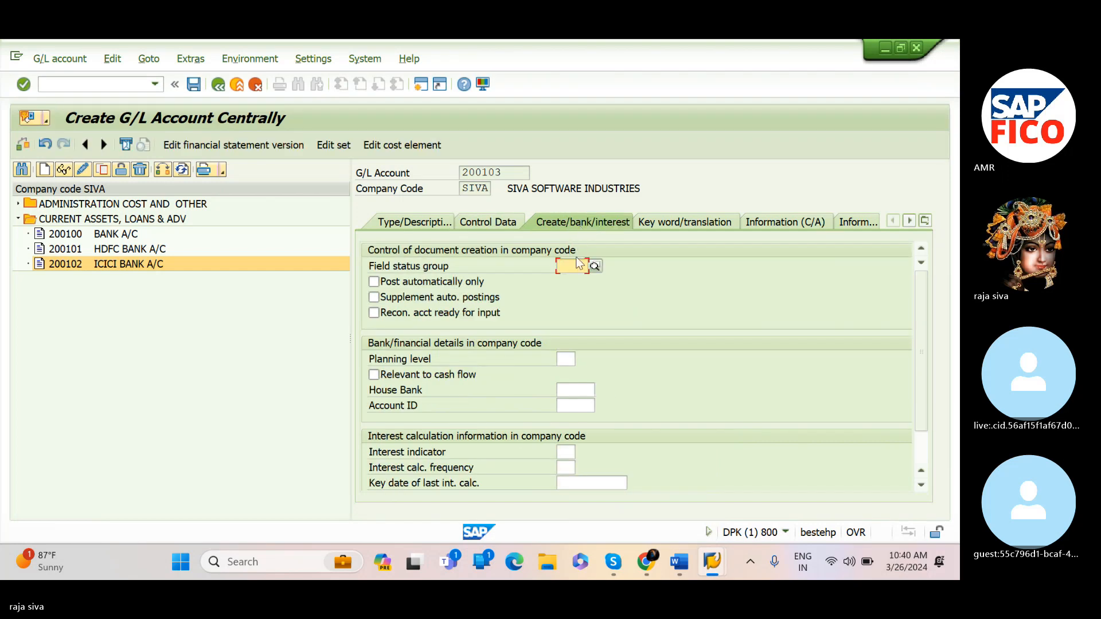
{"action": "type", "text": "G00"}
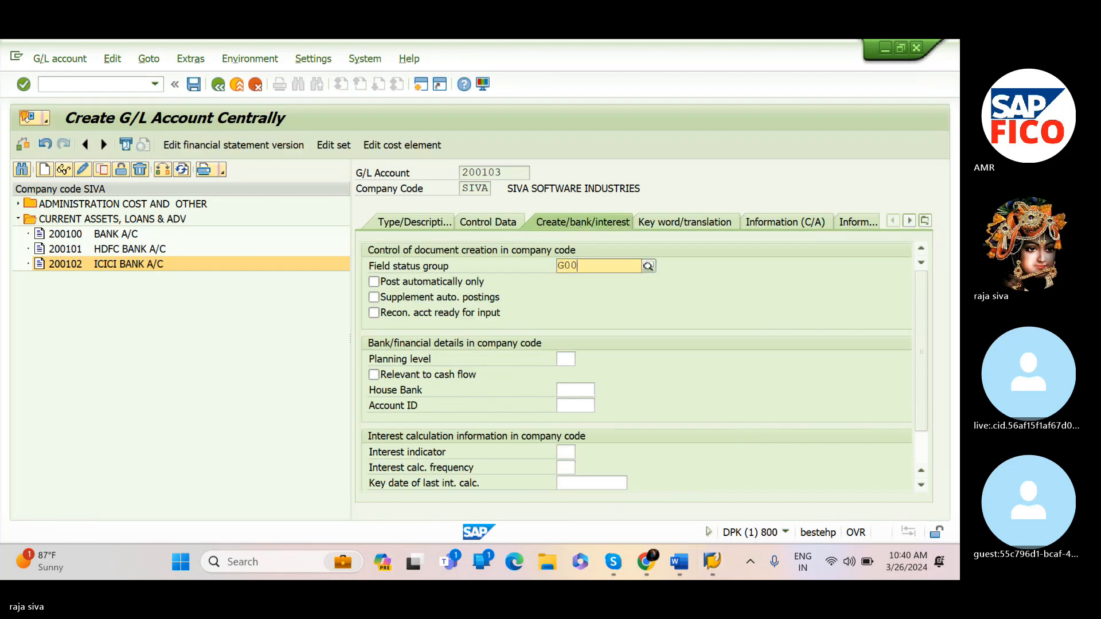
{"action": "type", "text": "1"}
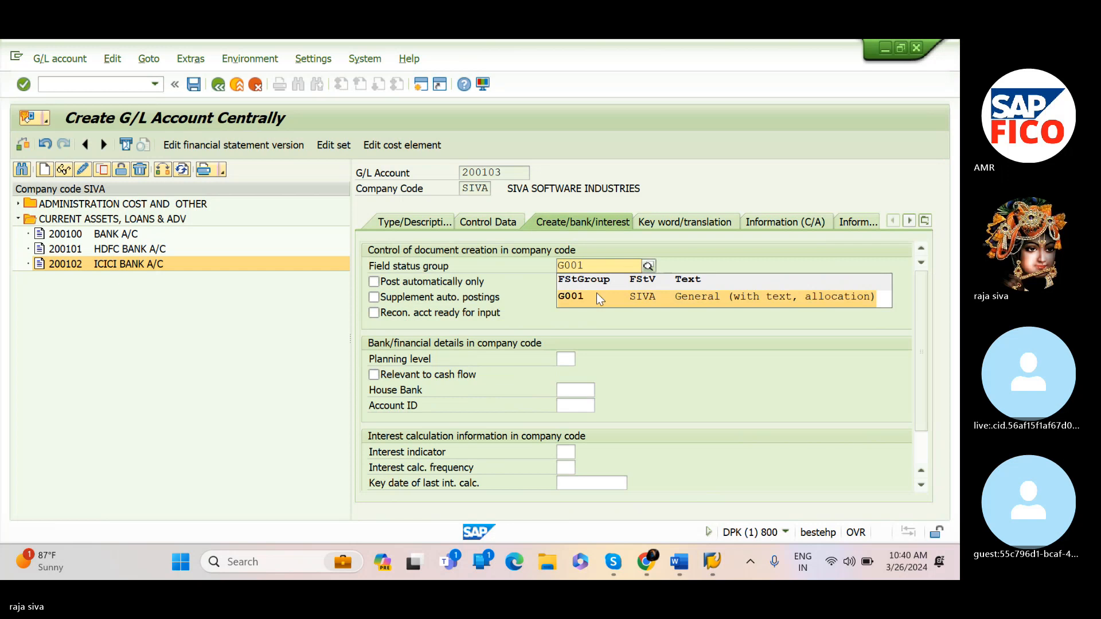
{"action": "left_click", "coordinate": [597, 296]}
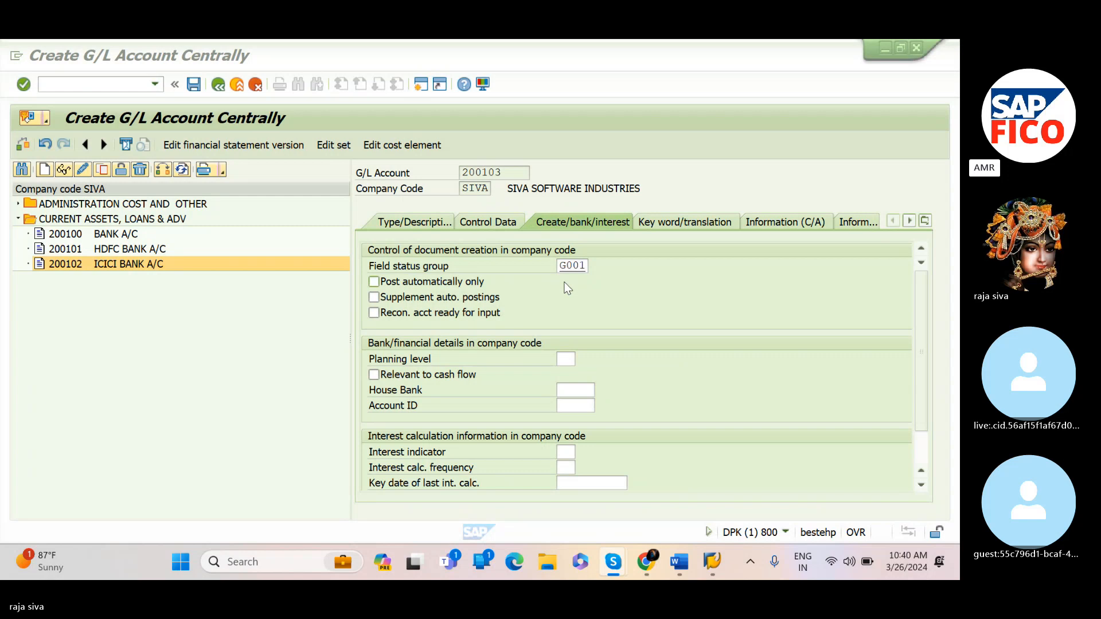
Review the control data once more, then save G/L account 200103 and accept the warning message
{"action": "left_click", "coordinate": [492, 227]}
{"action": "left_click", "coordinate": [491, 225]}
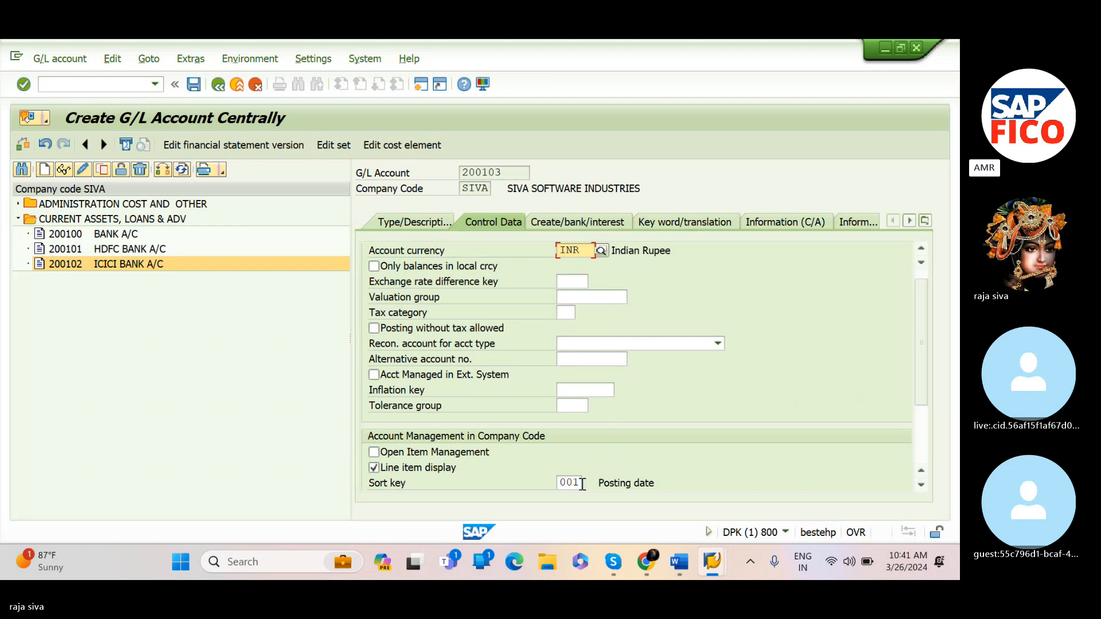
{"action": "left_click", "coordinate": [664, 245]}
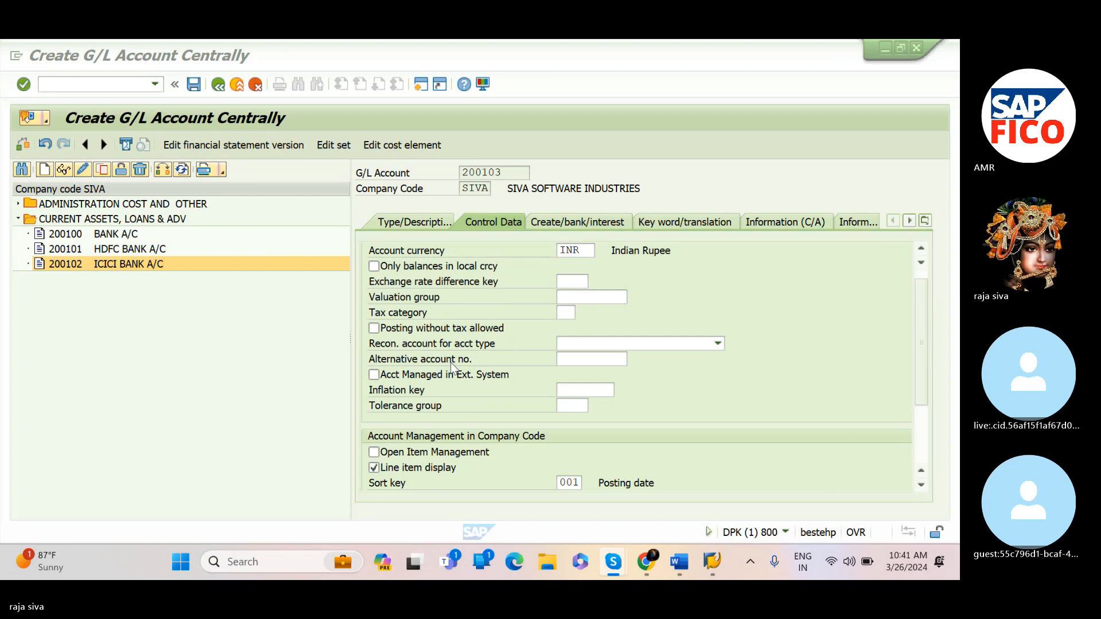
{"action": "left_click", "coordinate": [558, 223]}
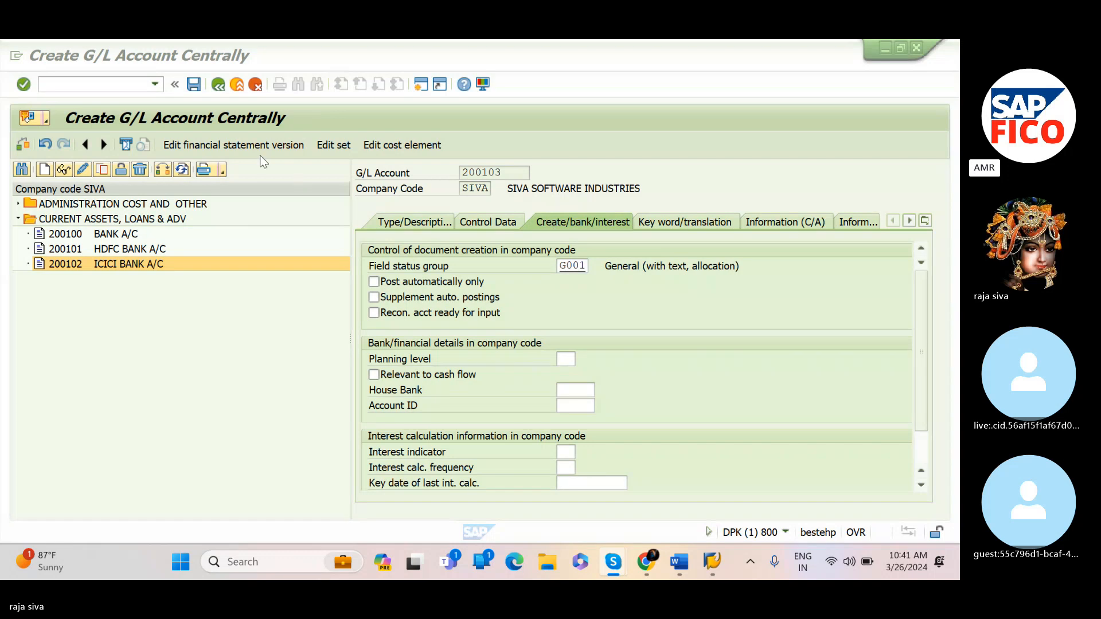
{"action": "left_click", "coordinate": [194, 85]}
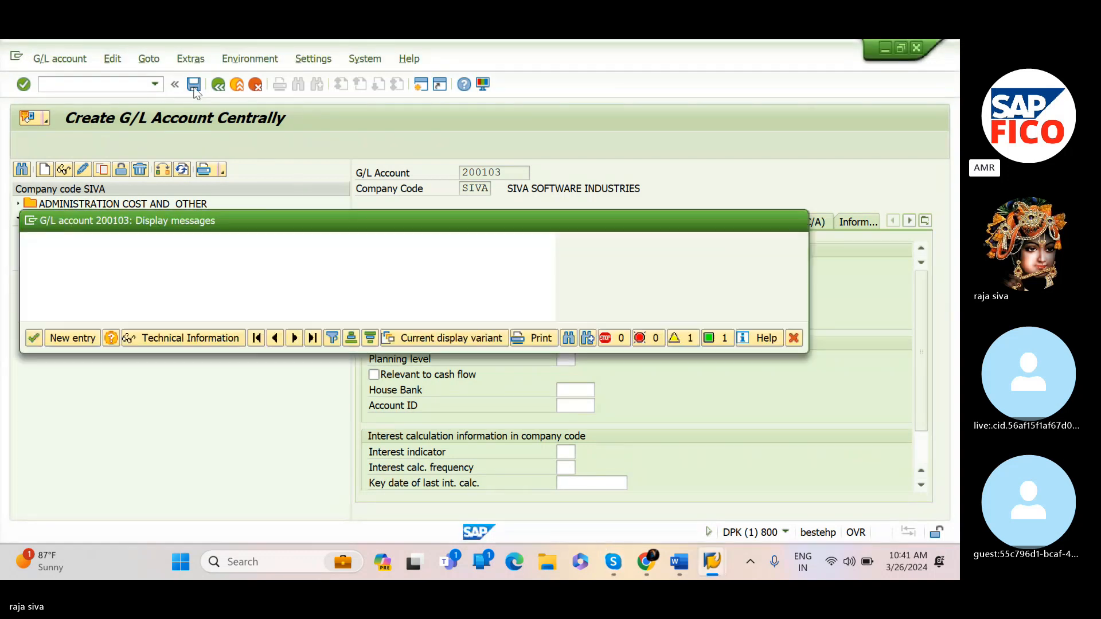
{"action": "left_click", "coordinate": [34, 338]}
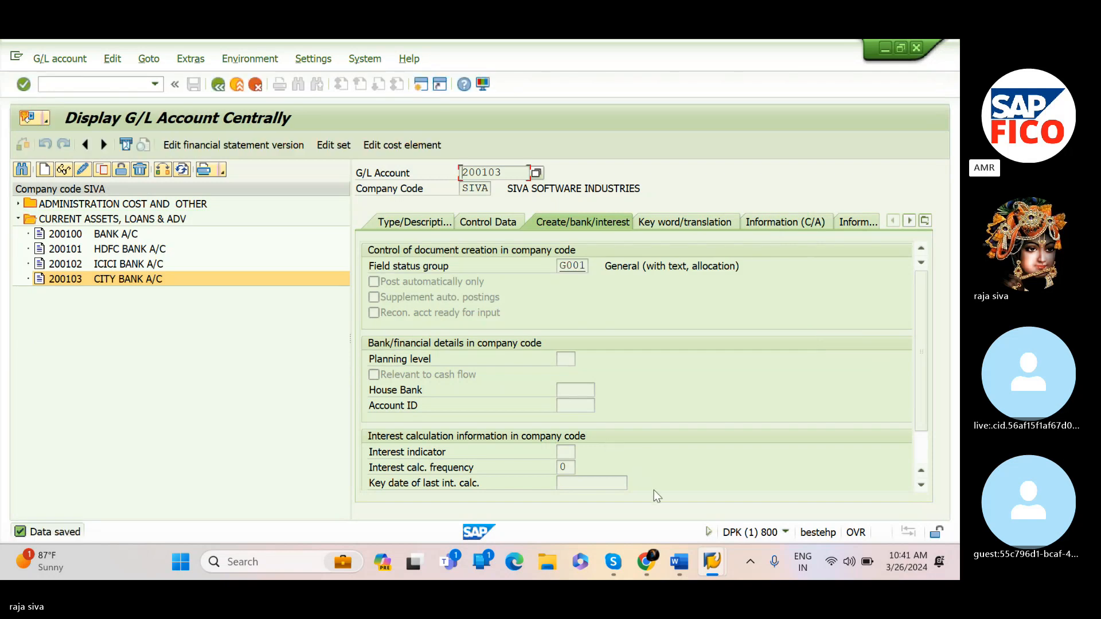
Compare the account list in the notes document with the tree, expanding both account groups to check the created accounts
{"action": "mouse_move", "coordinate": [683, 558]}
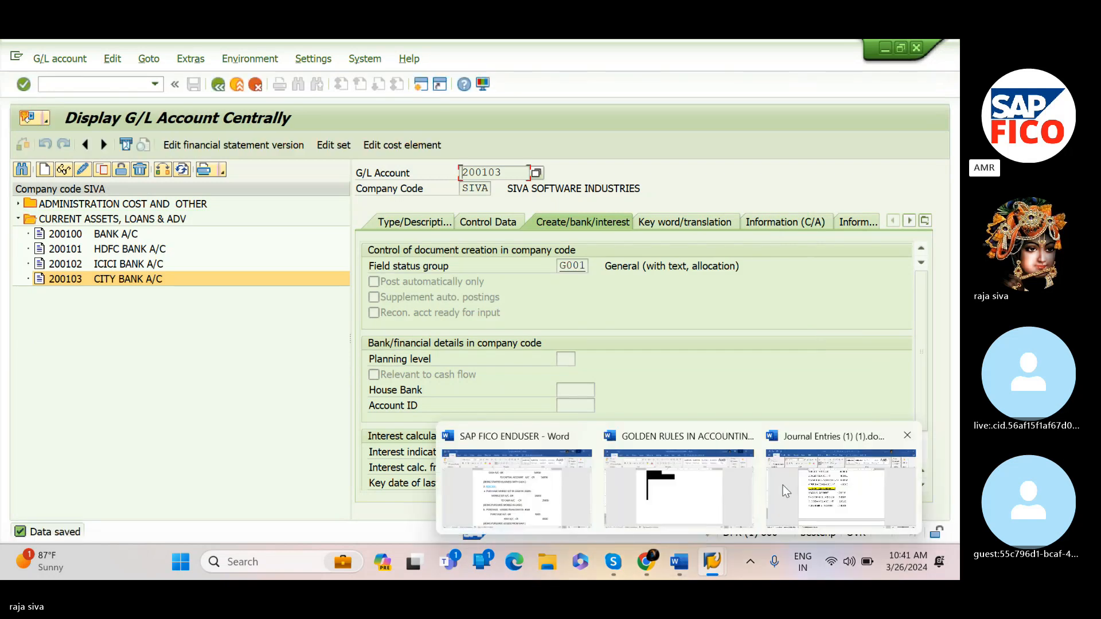
{"action": "left_click", "coordinate": [767, 481]}
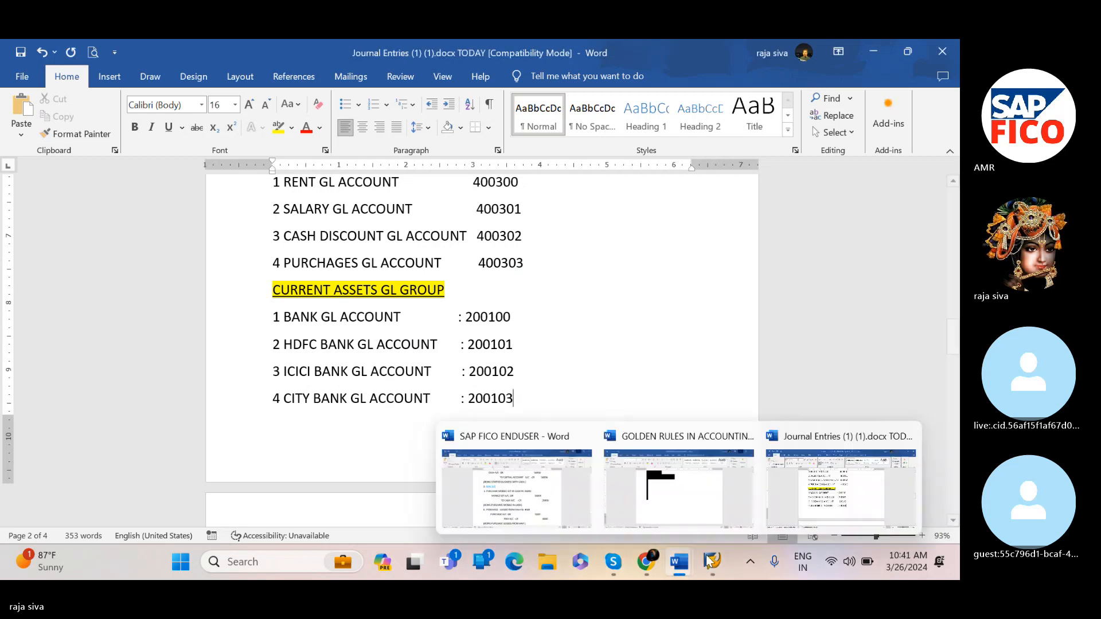
{"action": "left_click", "coordinate": [730, 518]}
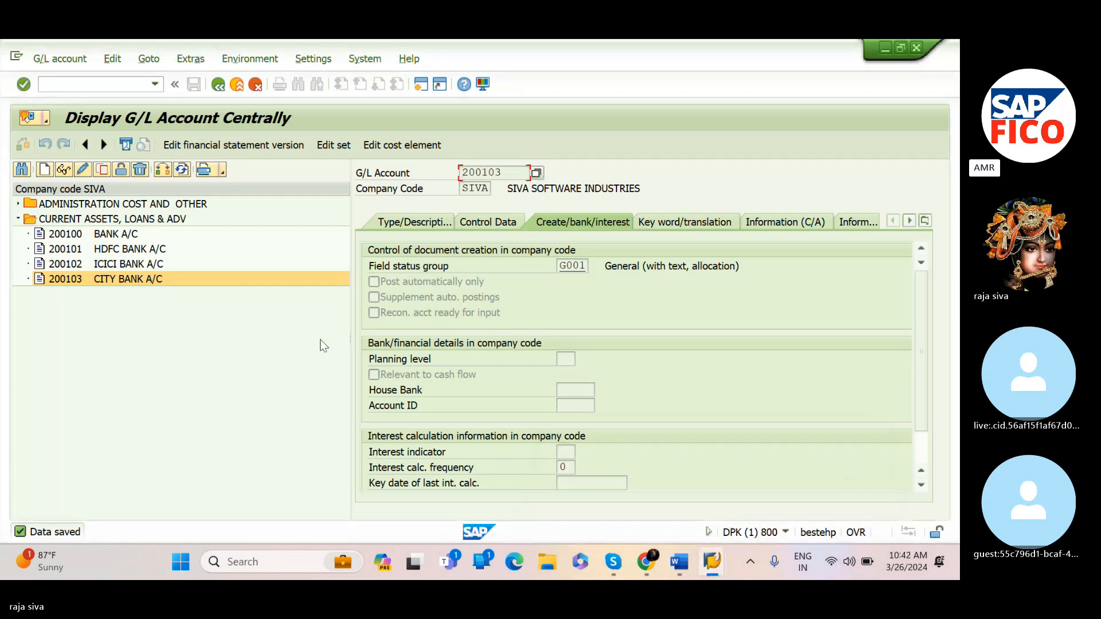
{"action": "left_click", "coordinate": [26, 219]}
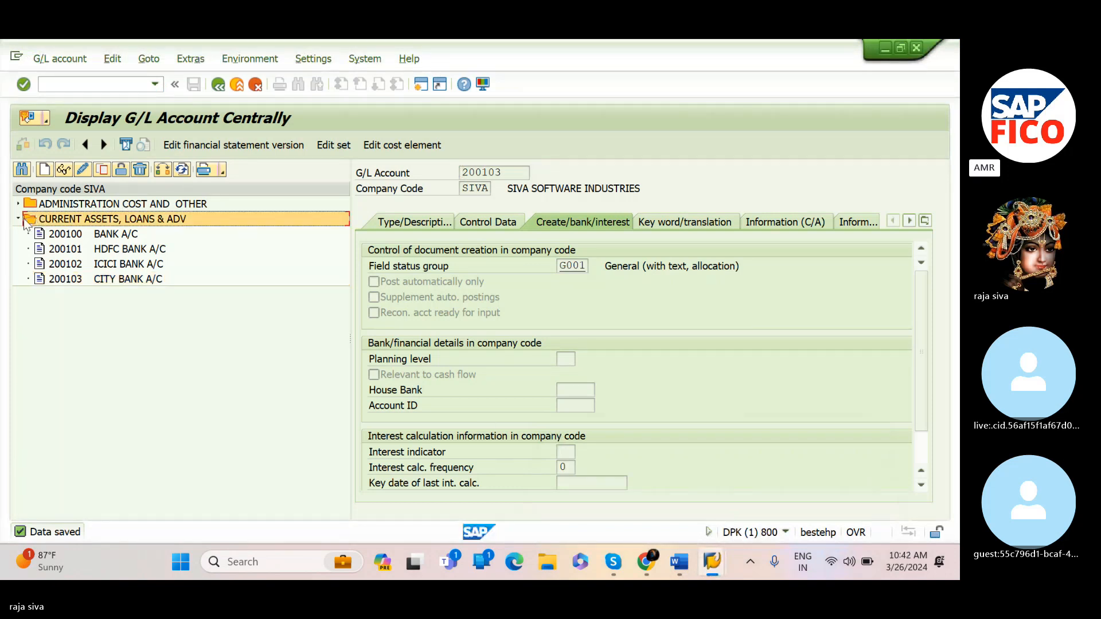
{"action": "left_click", "coordinate": [18, 218]}
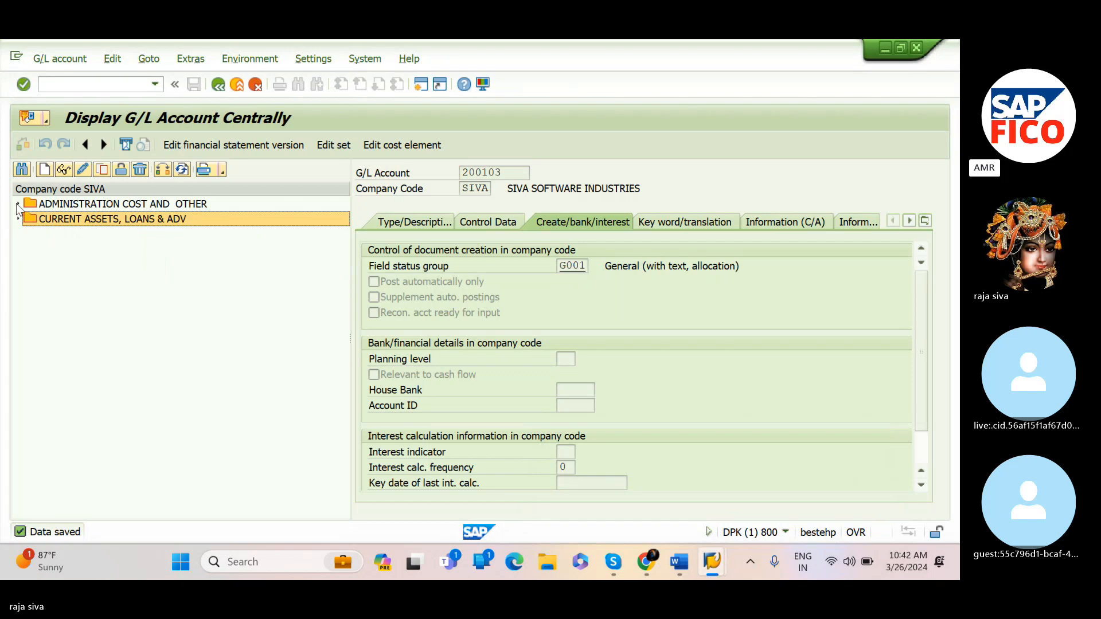
{"action": "left_click", "coordinate": [17, 204]}
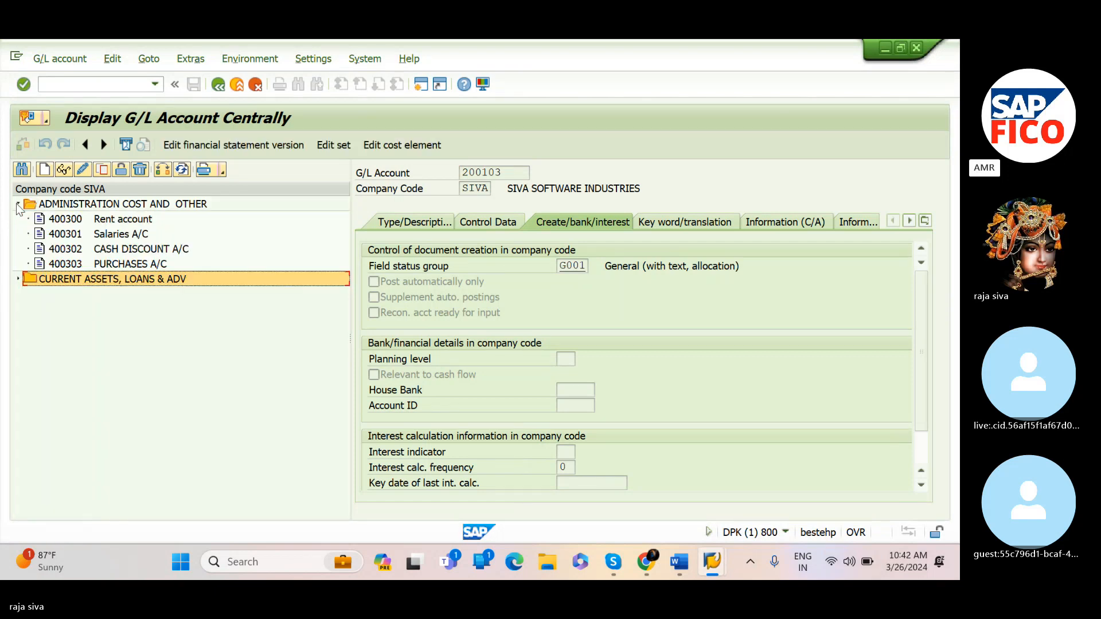
{"action": "left_click", "coordinate": [18, 278]}
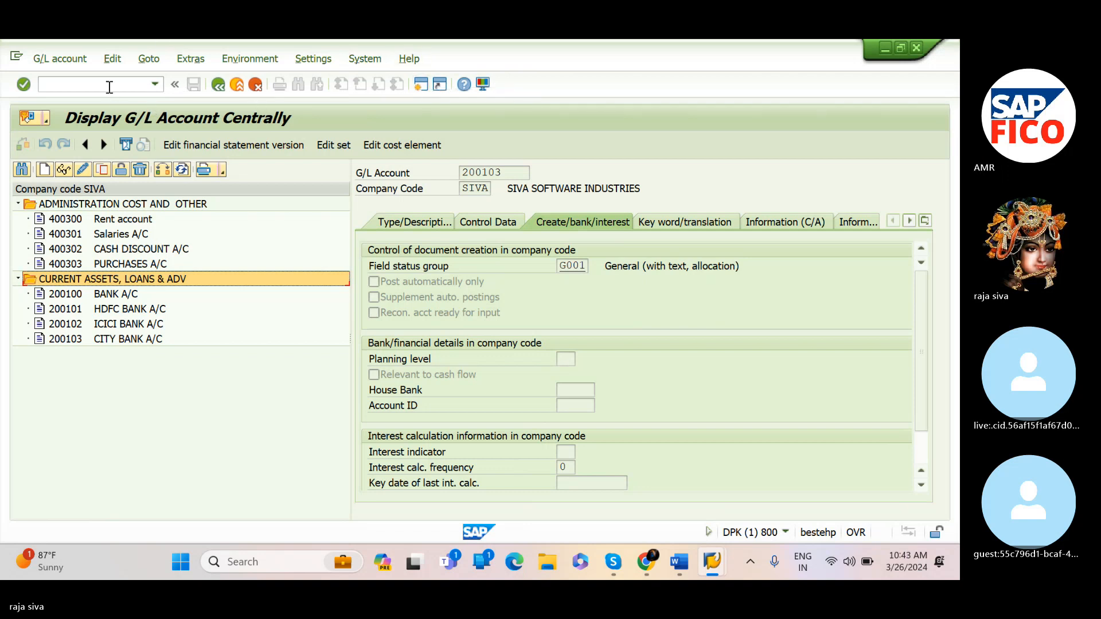
Open the G/L account groups configuration with transaction OBD4
{"action": "left_click", "coordinate": [109, 87]}
{"action": "type", "text": "/NO"}
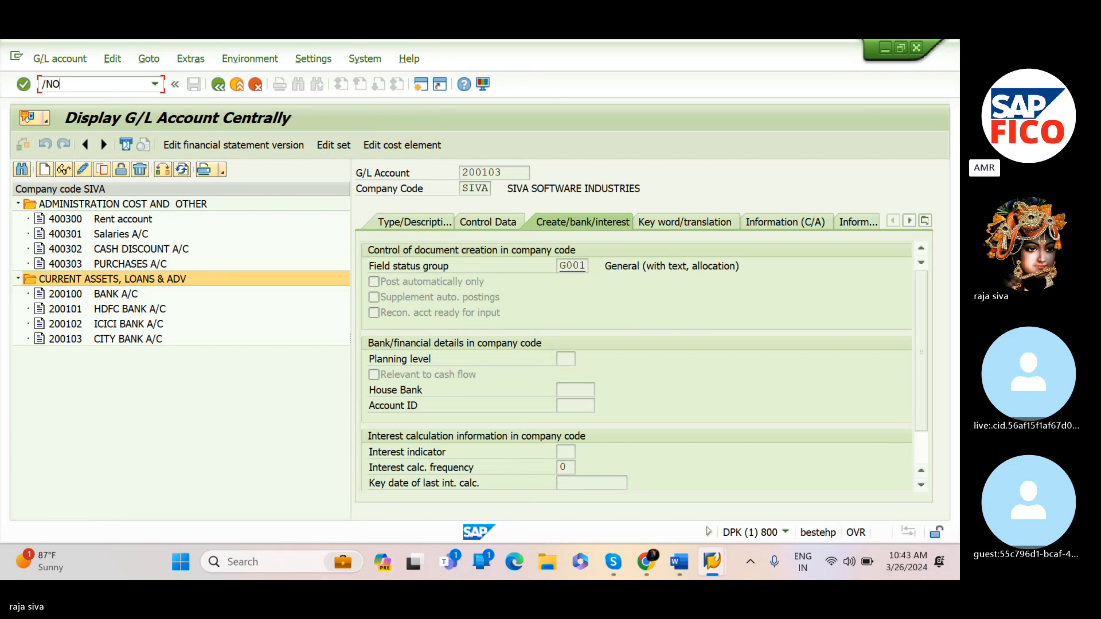
{"action": "type", "text": "BD4"}
{"action": "left_click", "coordinate": [420, 85]}
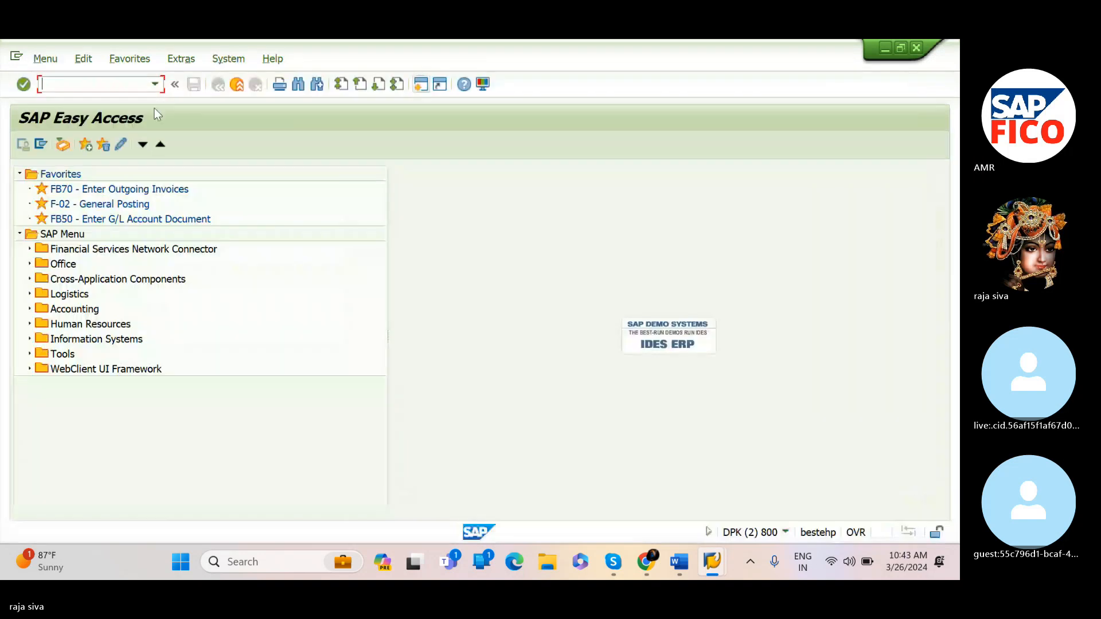
{"action": "type", "text": "/NOBD4"}
{"action": "key", "text": "Return"}
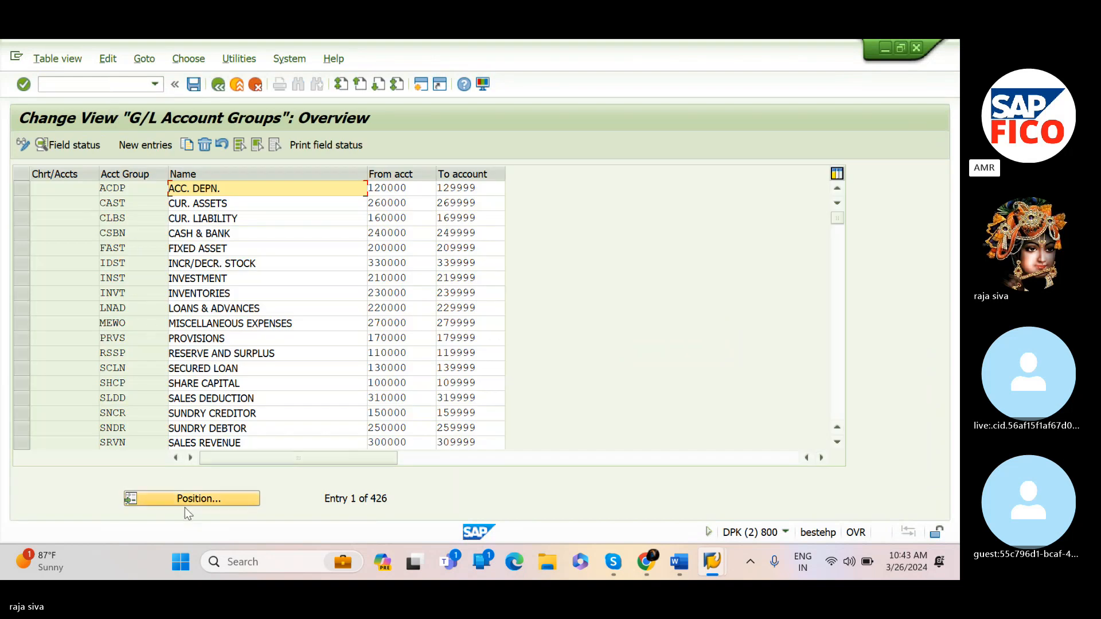
Position the account group list to chart of accounts SIOC
{"action": "left_click", "coordinate": [212, 498]}
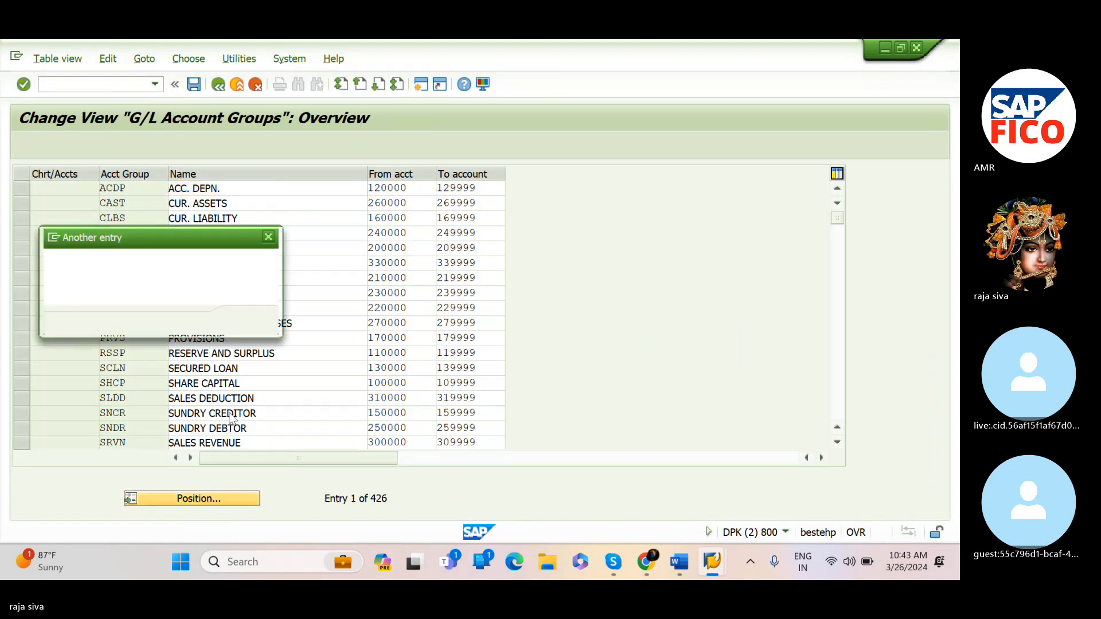
{"action": "type", "text": "SIOC"}
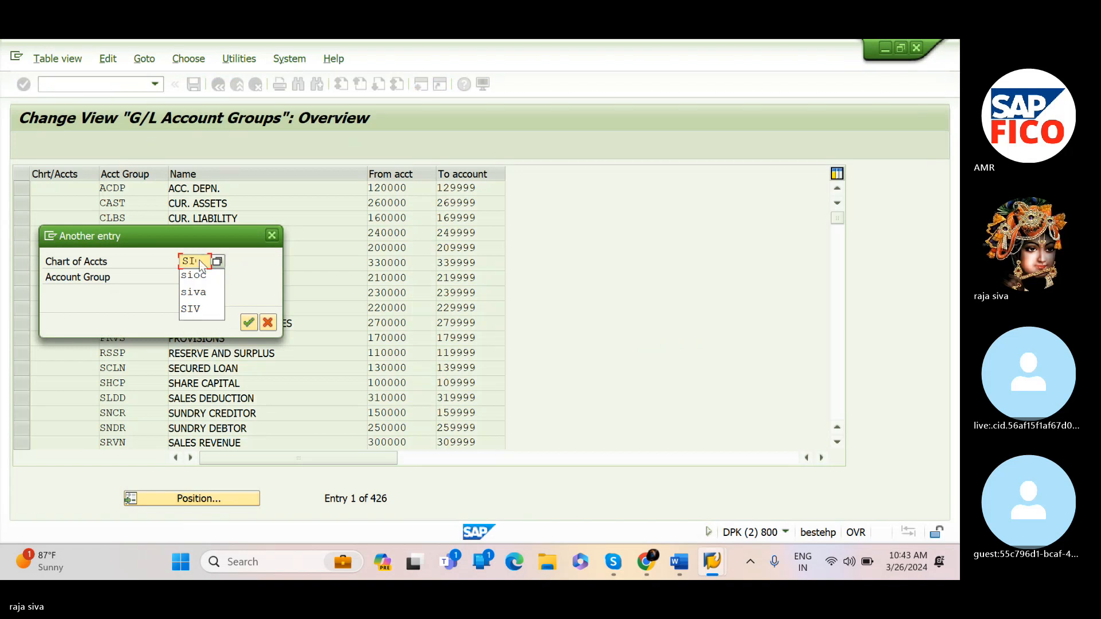
{"action": "key", "text": "BackSpace"}
{"action": "key", "text": "BackSpace"}
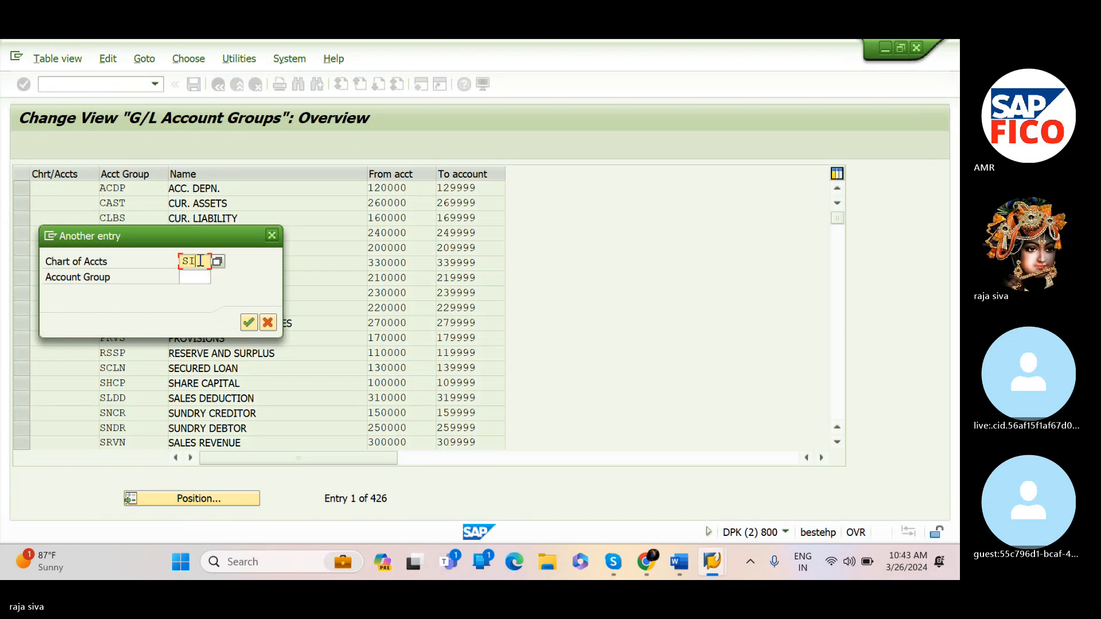
{"action": "type", "text": "OC"}
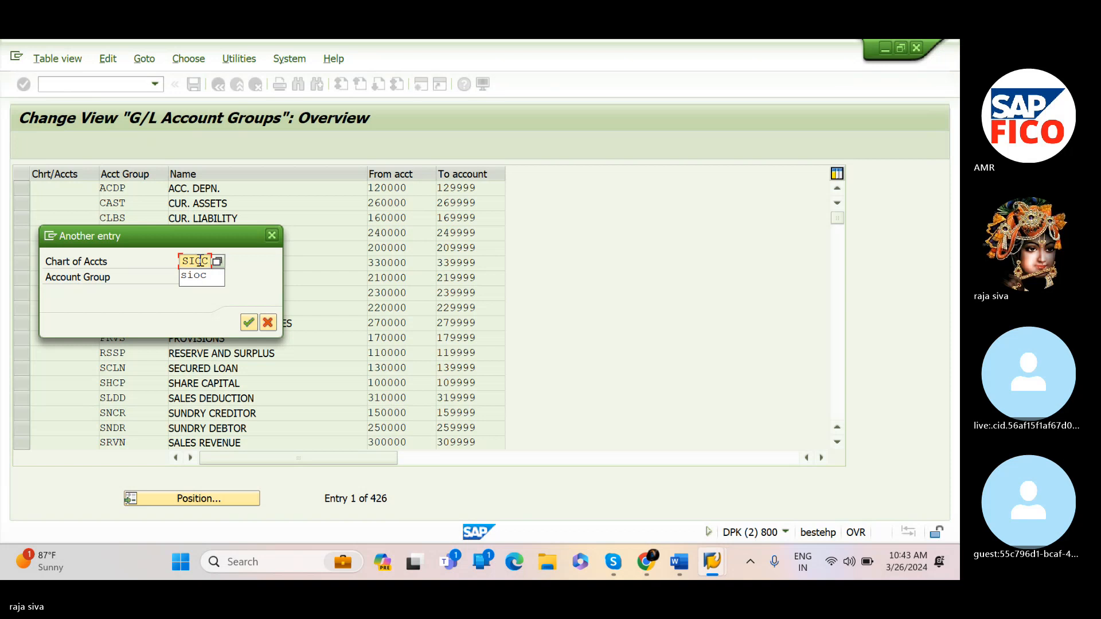
{"action": "key", "text": "Return"}
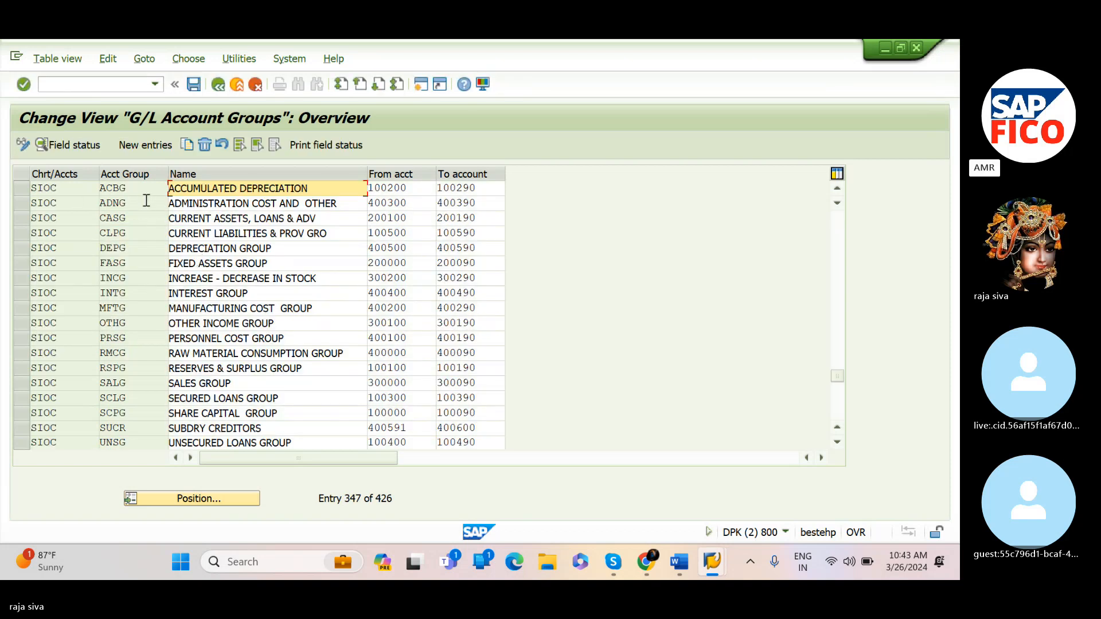
Select the ADNG and CASG account groups and examine their from and to account number ranges
{"action": "left_click", "coordinate": [22, 188]}
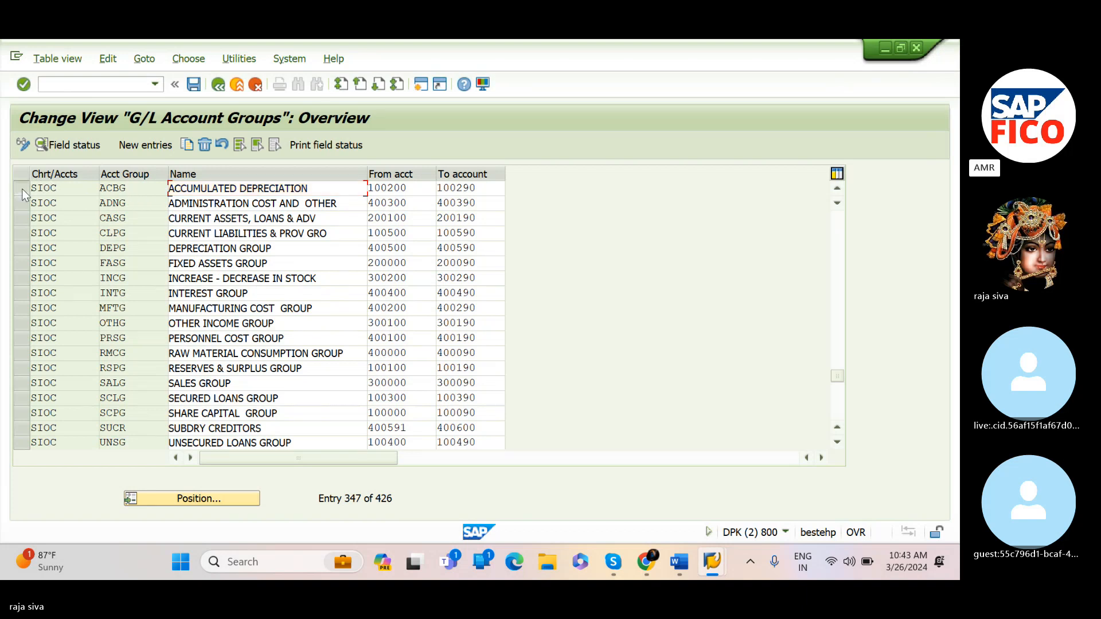
{"action": "left_click", "coordinate": [21, 188]}
{"action": "left_click", "coordinate": [21, 203]}
{"action": "left_click", "coordinate": [22, 203]}
{"action": "left_click", "coordinate": [20, 207]}
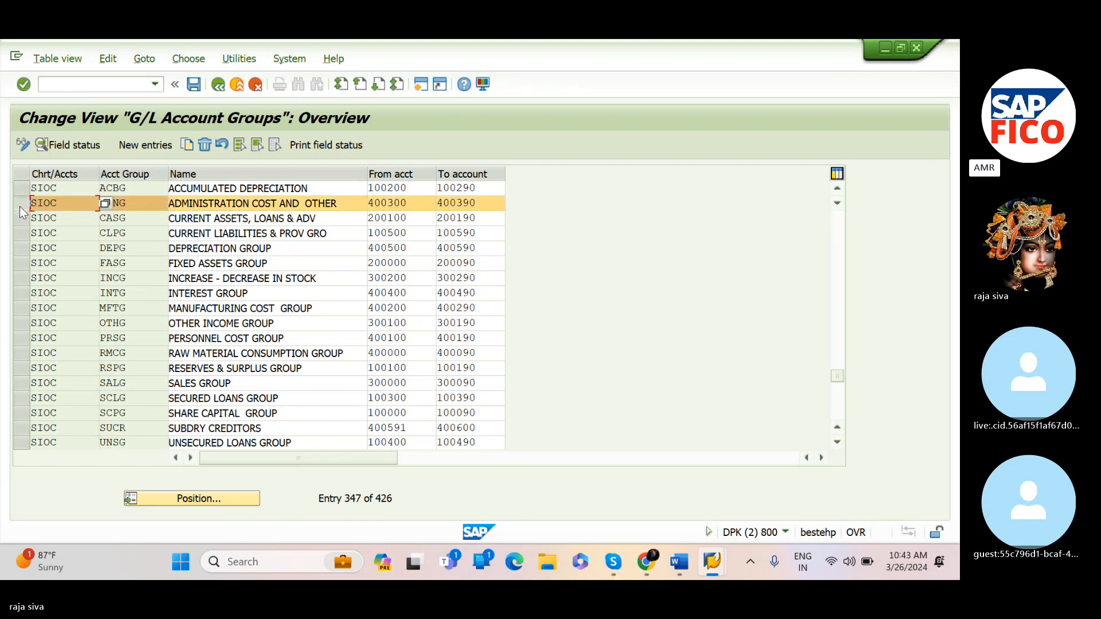
{"action": "left_click", "coordinate": [20, 215]}
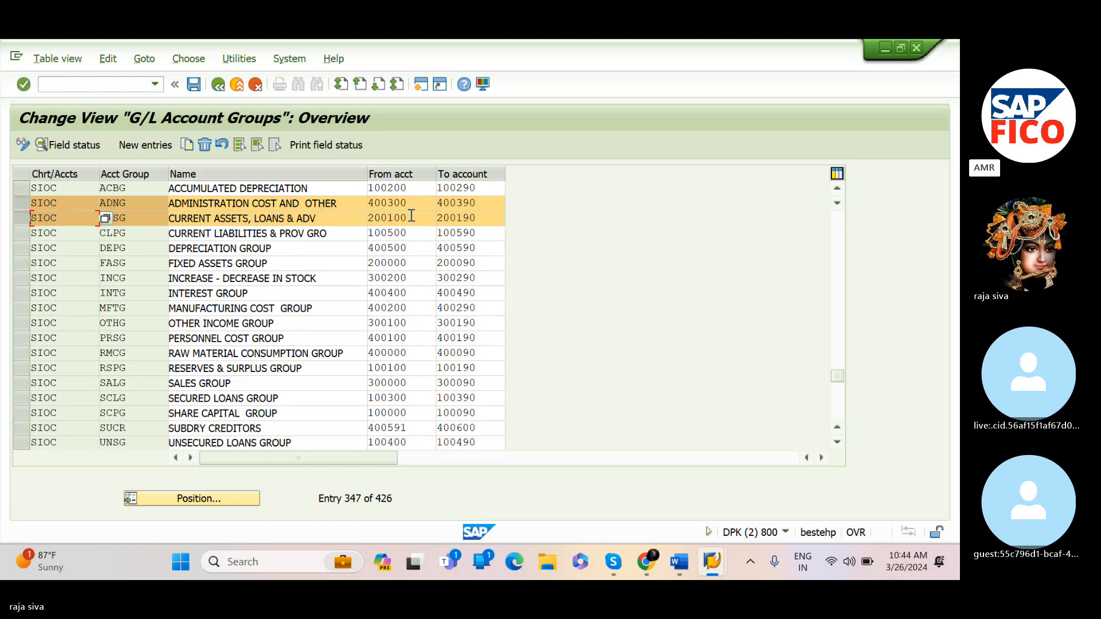
{"action": "left_click", "coordinate": [484, 201]}
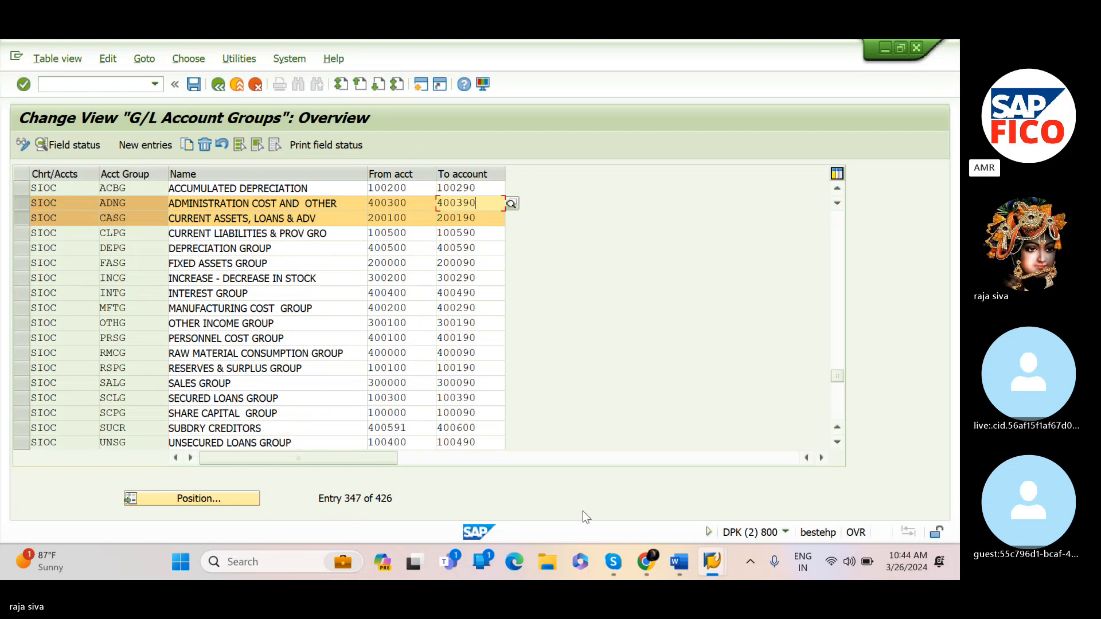
Switch back to the G/L account display, then to the notes document and scroll through its posting notes
{"action": "mouse_move", "coordinate": [712, 562]}
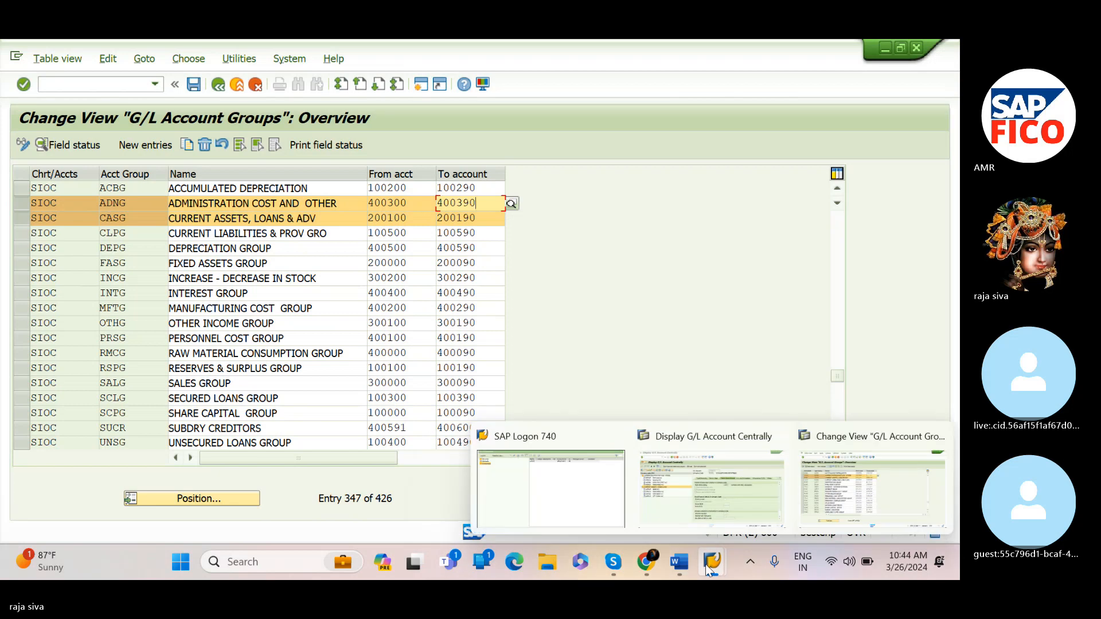
{"action": "left_click", "coordinate": [712, 510]}
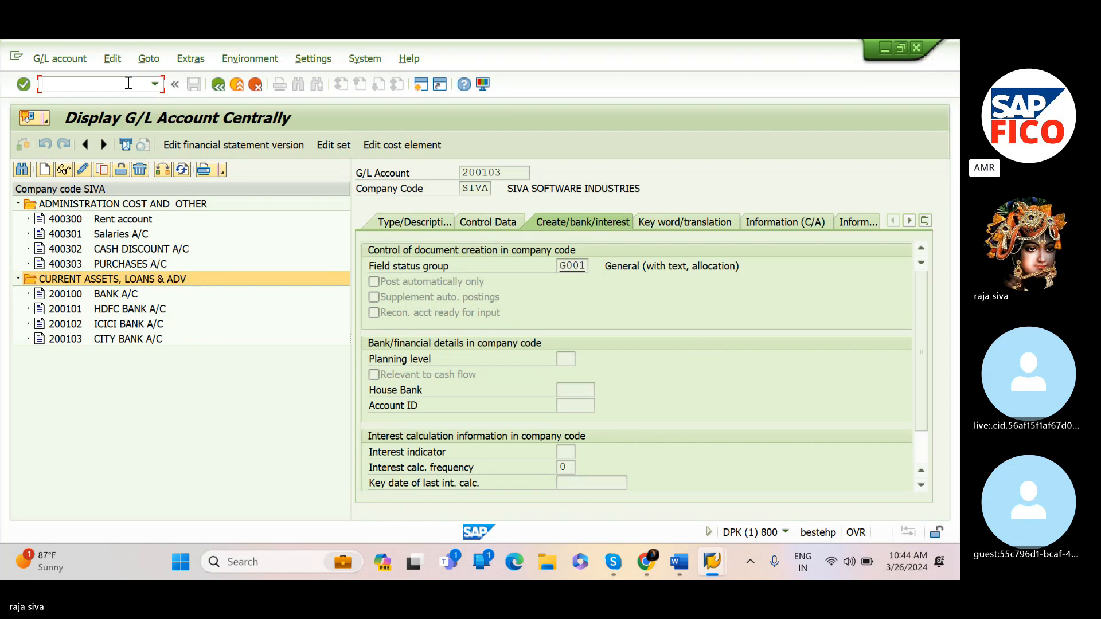
{"action": "mouse_move", "coordinate": [710, 565]}
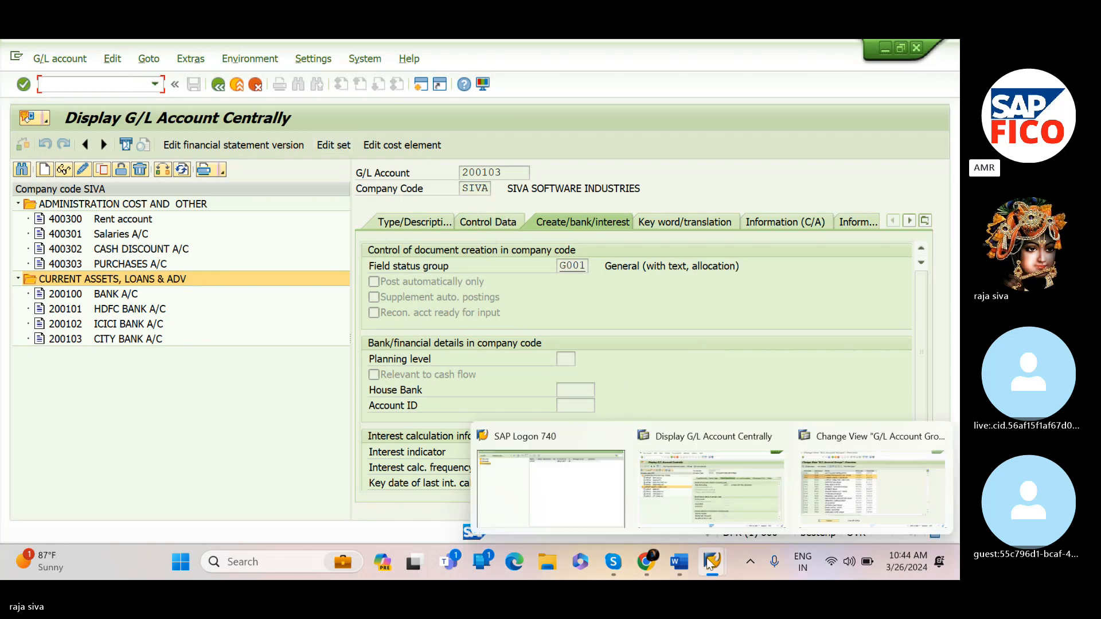
{"action": "left_click", "coordinate": [832, 498]}
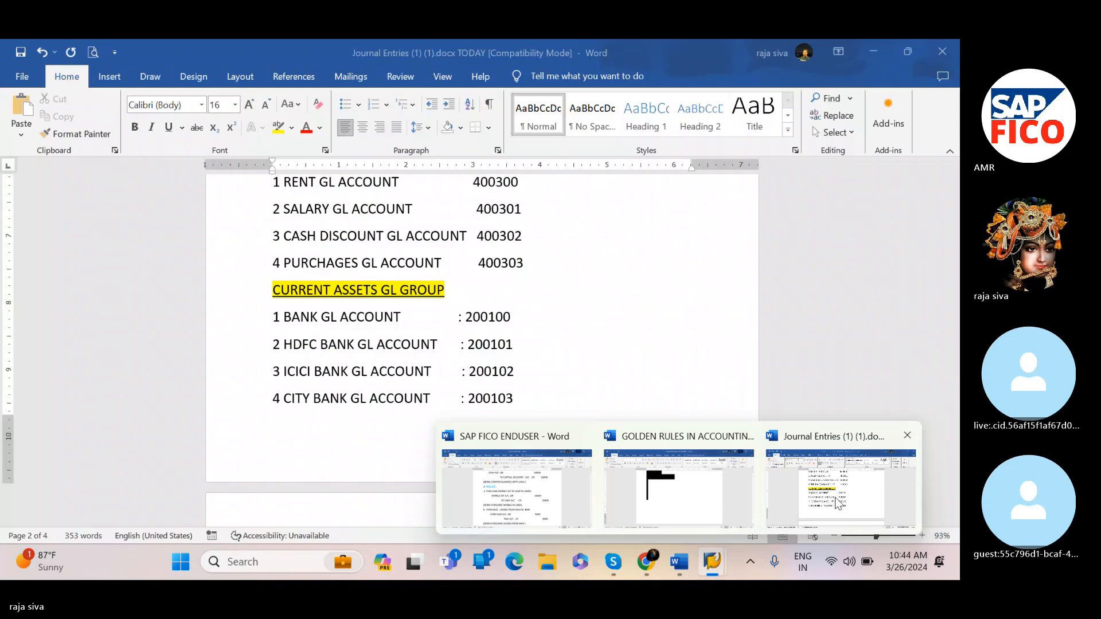
{"action": "scroll", "coordinate": [688, 446], "scroll_direction": "down", "scroll_amount": 6}
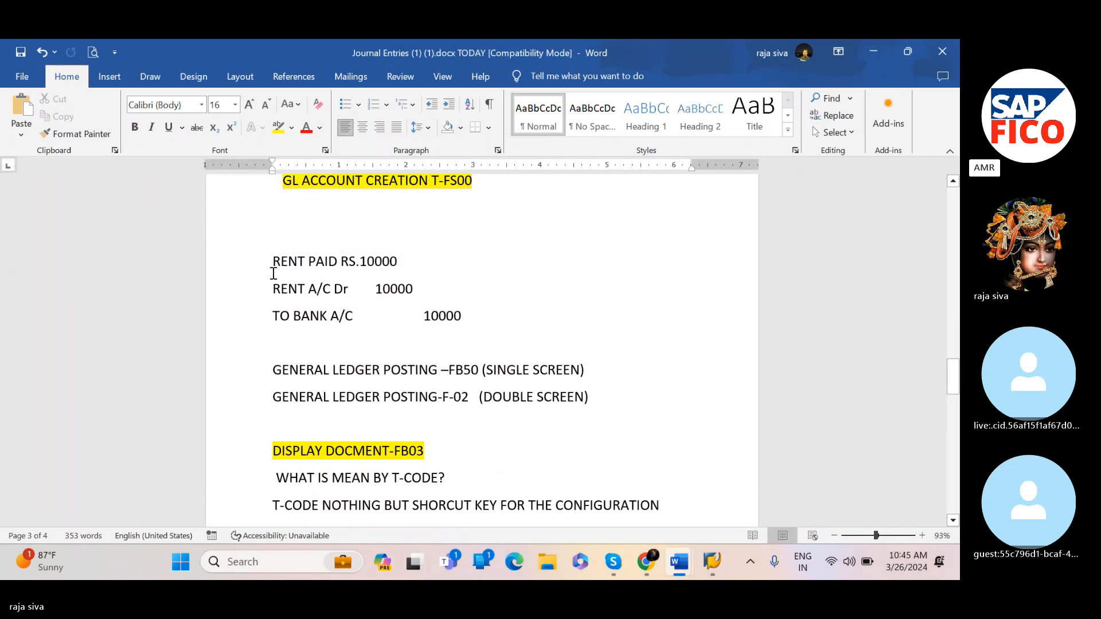
{"action": "left_click", "coordinate": [275, 207]}
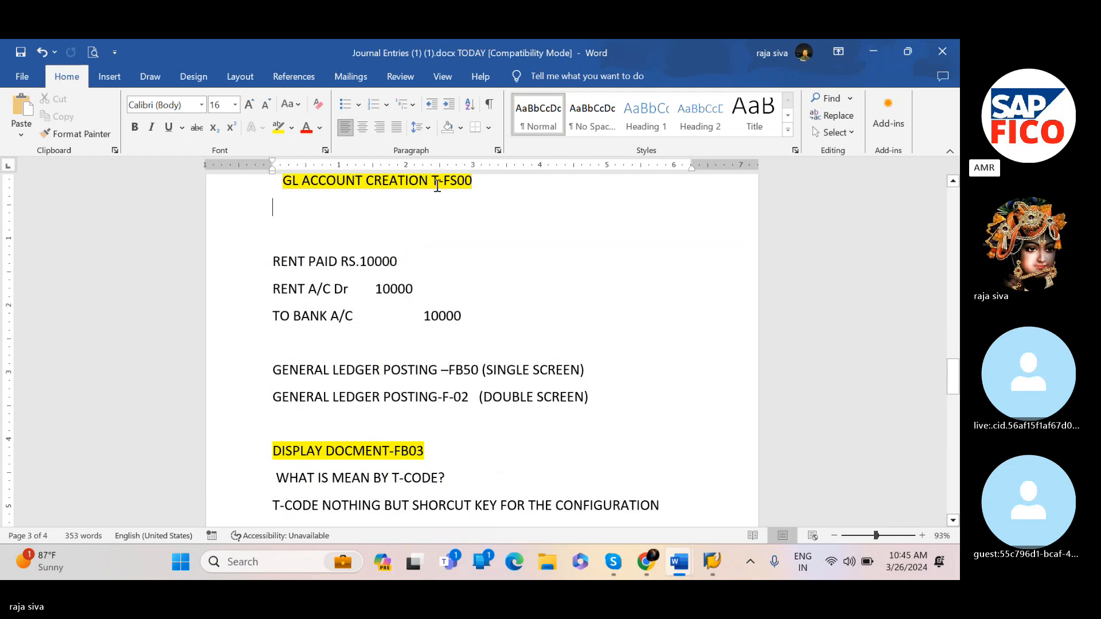
{"action": "scroll", "coordinate": [442, 196], "scroll_direction": "up", "scroll_amount": 1}
{"action": "scroll", "coordinate": [439, 190], "scroll_direction": "down", "scroll_amount": 3}
{"action": "scroll", "coordinate": [441, 190], "scroll_direction": "down", "scroll_amount": 5}
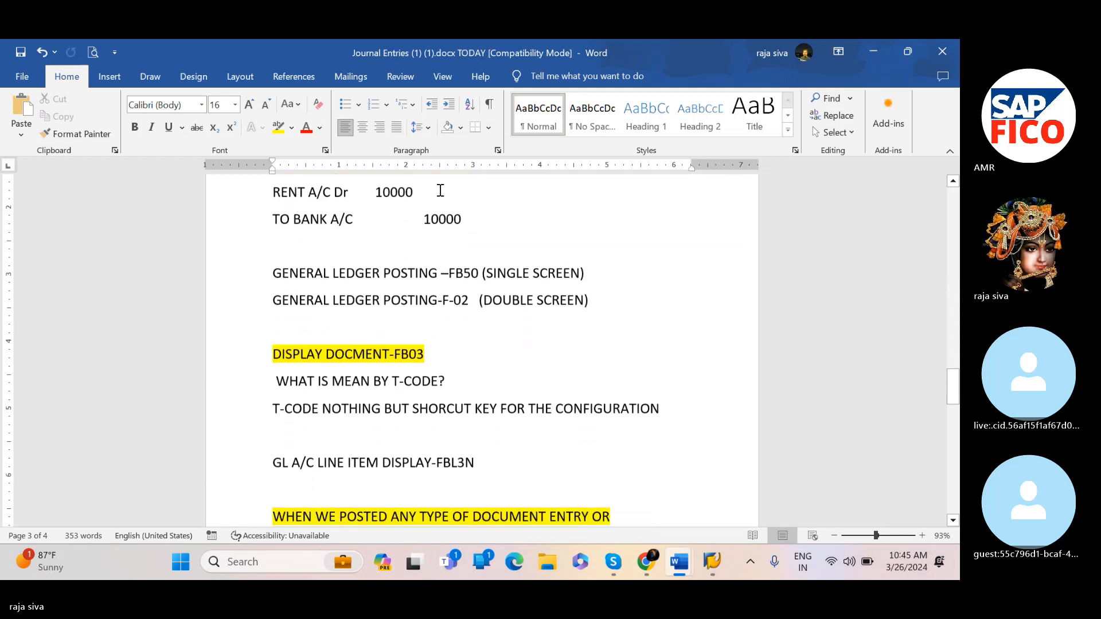
Add the note line "GL POSTING ::: FB50(SINGLE SCREEN)" below the GL account creation heading in the notes document
{"action": "scroll", "coordinate": [440, 190], "scroll_direction": "down", "scroll_amount": 3}
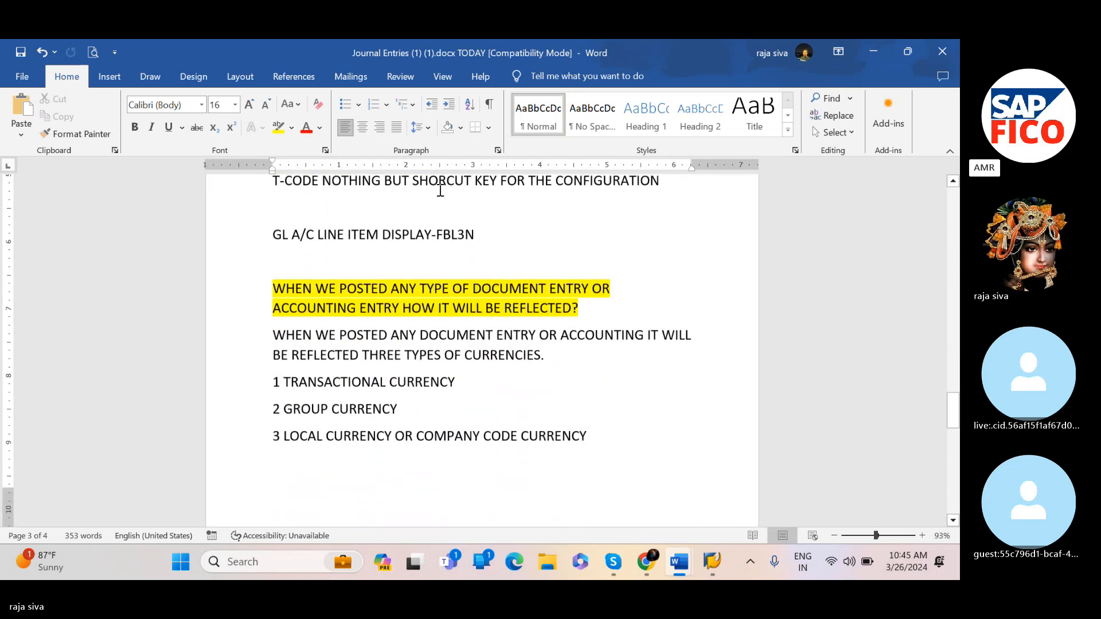
{"action": "scroll", "coordinate": [439, 190], "scroll_direction": "up", "scroll_amount": 7}
{"action": "scroll", "coordinate": [439, 190], "scroll_direction": "up", "scroll_amount": 6}
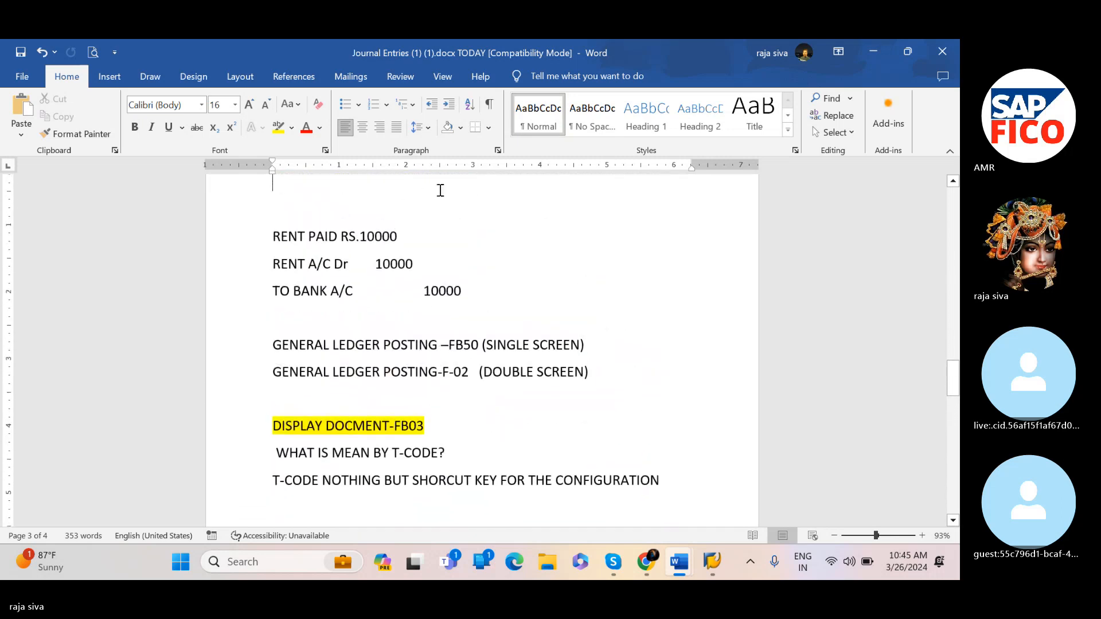
{"action": "scroll", "coordinate": [308, 270], "scroll_direction": "up", "scroll_amount": 2}
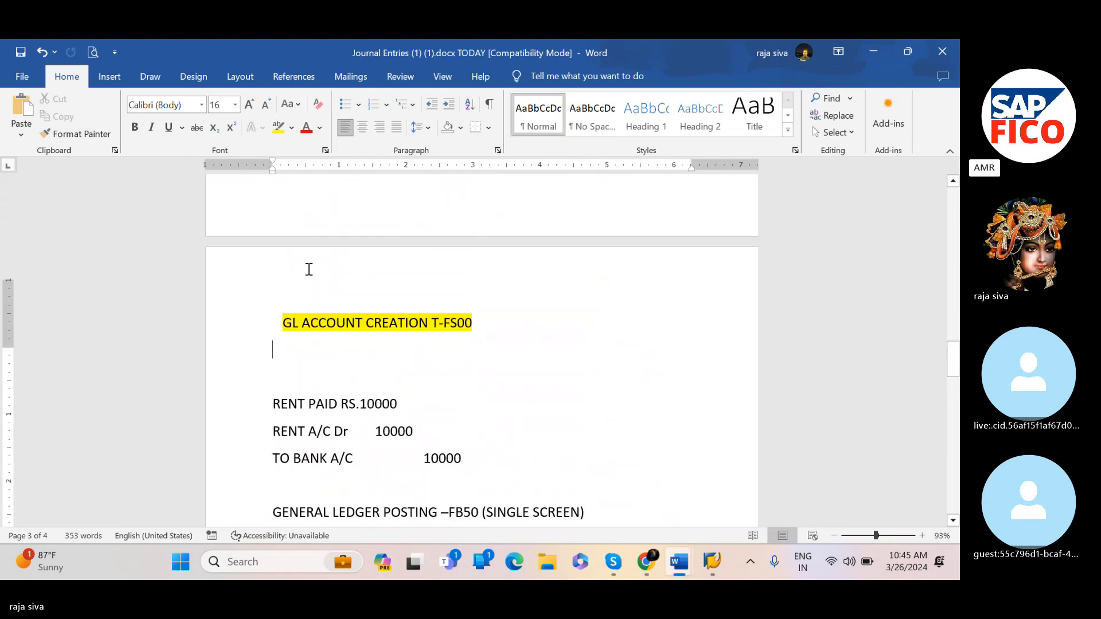
{"action": "scroll", "coordinate": [309, 269], "scroll_direction": "down", "scroll_amount": 1}
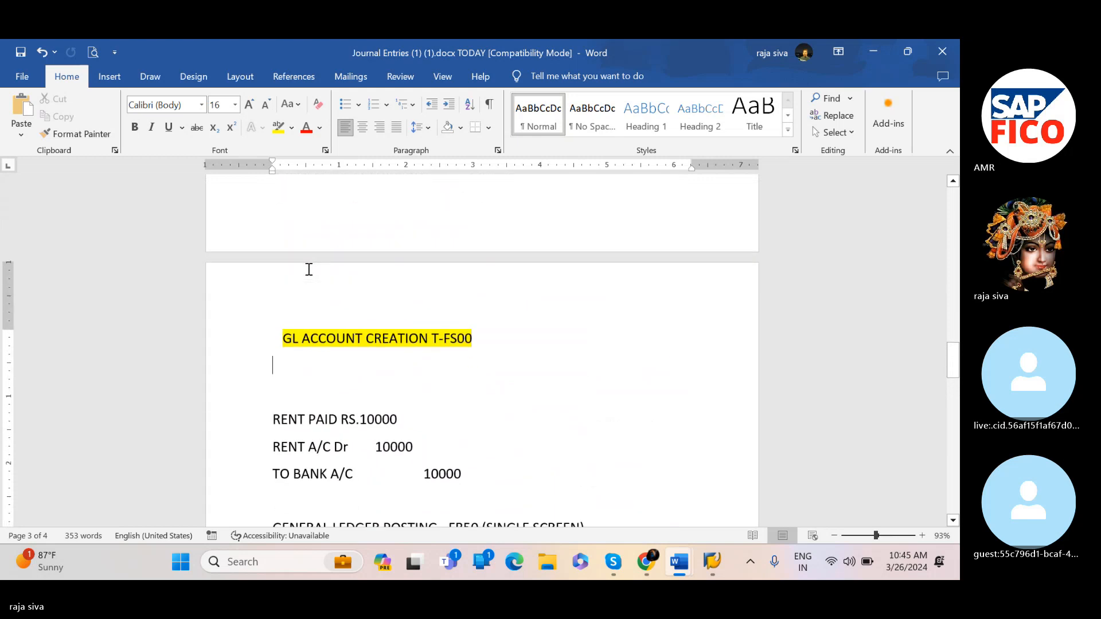
{"action": "type", "text": "G"}
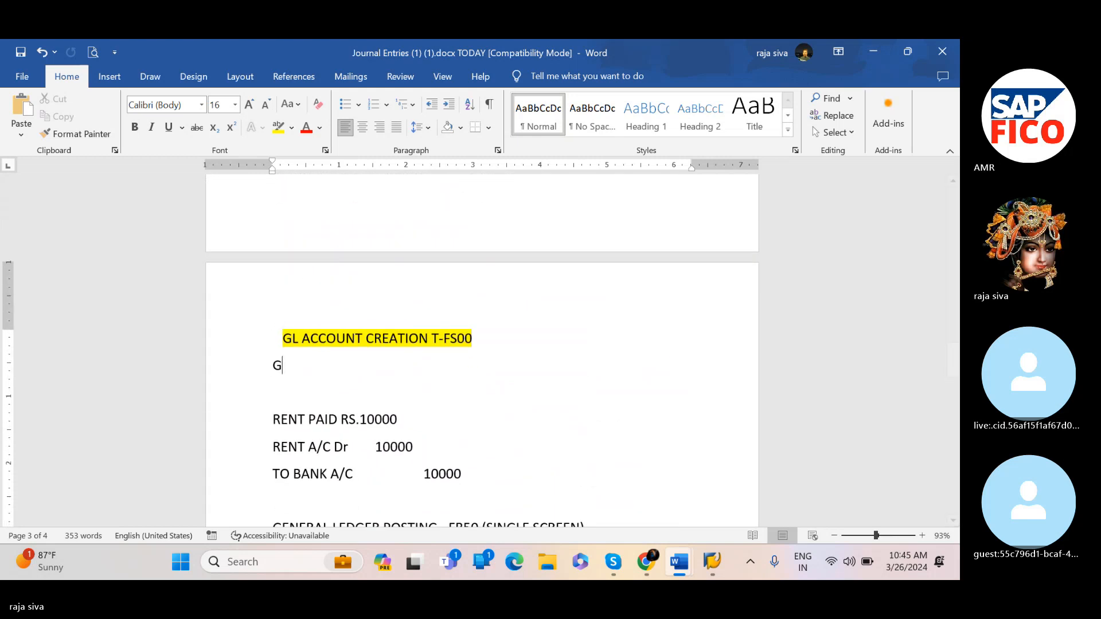
{"action": "type", "text": "L POSTING"}
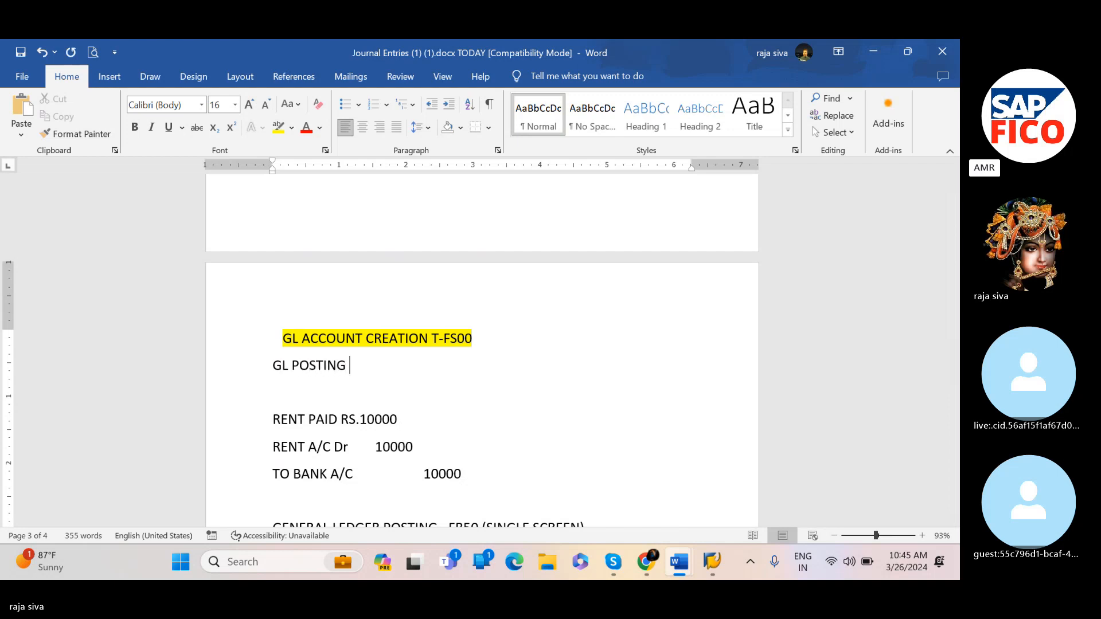
{"action": "type", "text": " :::"}
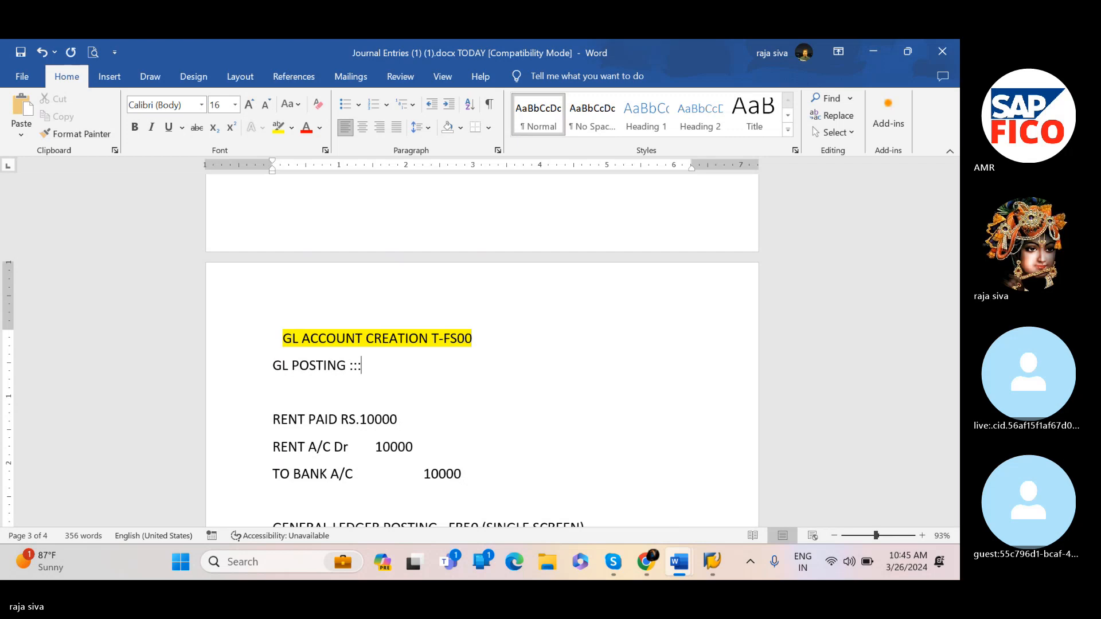
{"action": "type", "text": " FB50"}
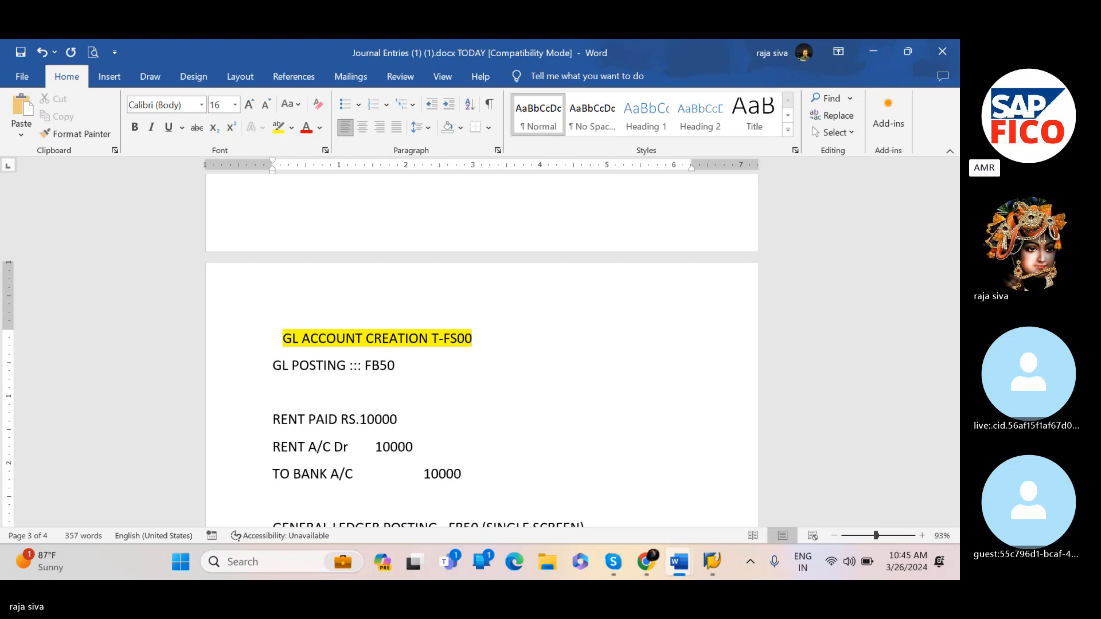
{"action": "type", "text": "("}
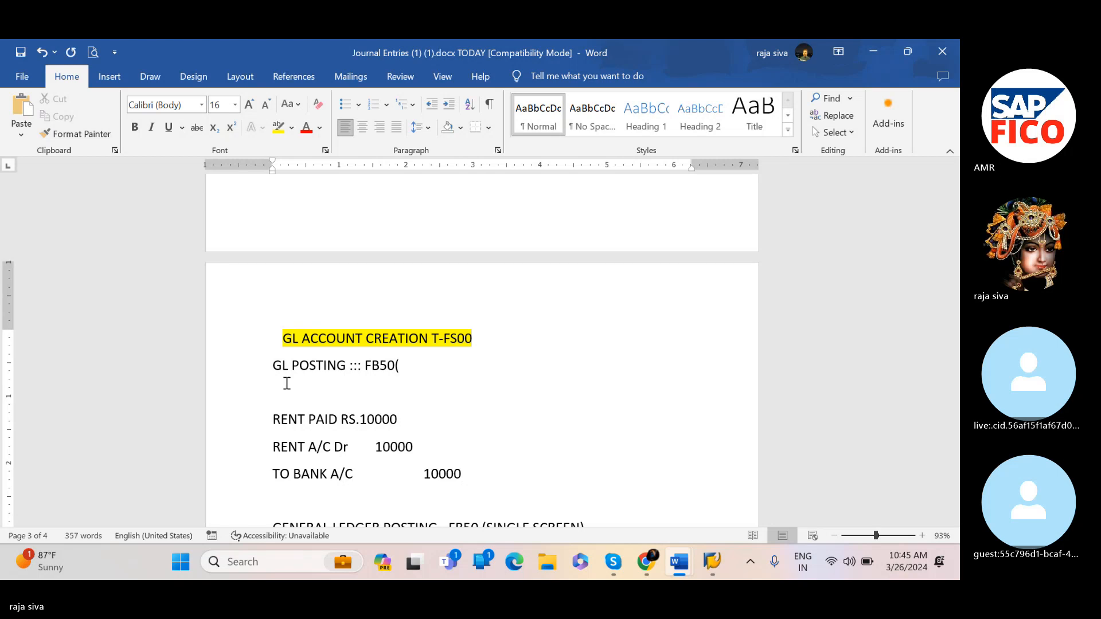
{"action": "type", "text": "SINGLE "}
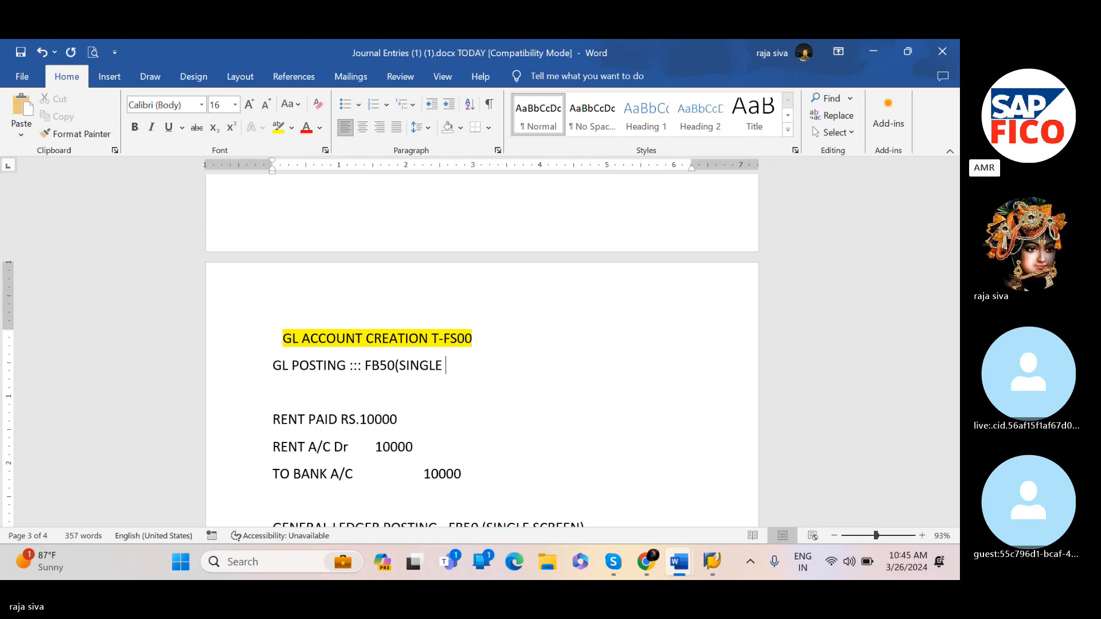
{"action": "type", "text": "SCREEN"}
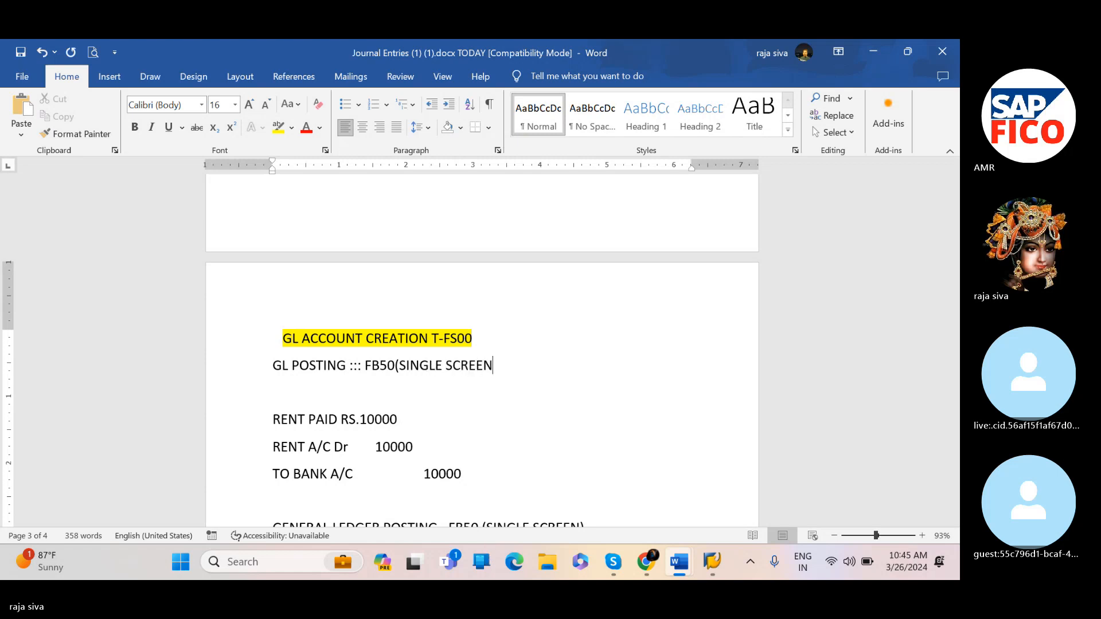
{"action": "type", "text": ")"}
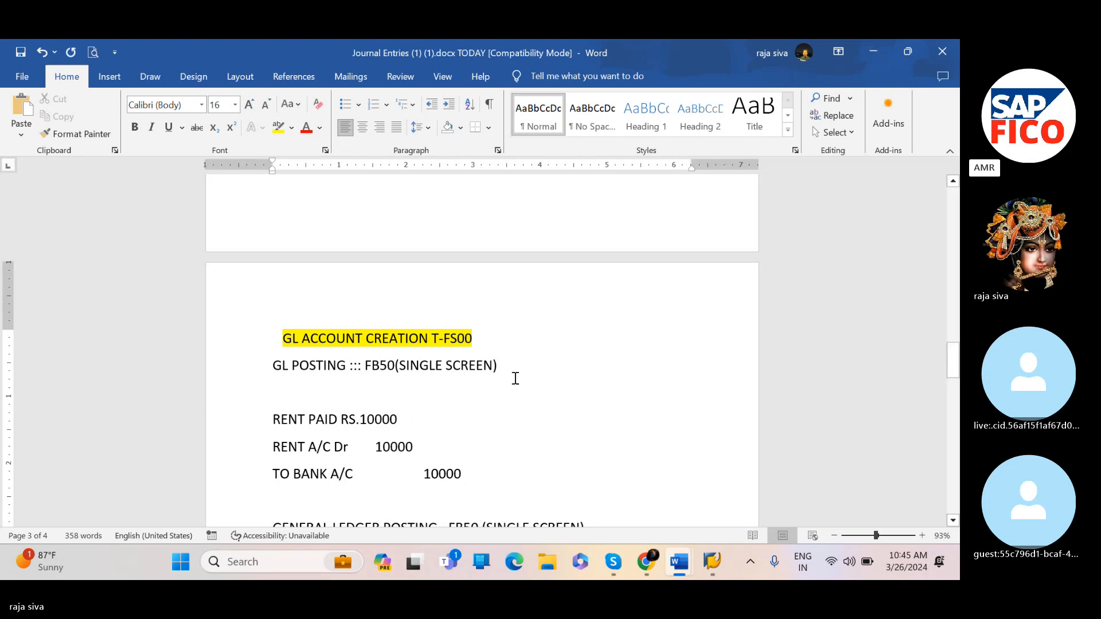
Add a second note line "GL POSTING ::: F-02 (DOUBLE SCREEN)" beneath the FB50 line
{"action": "left_click", "coordinate": [305, 384]}
{"action": "type", "text": "G"}
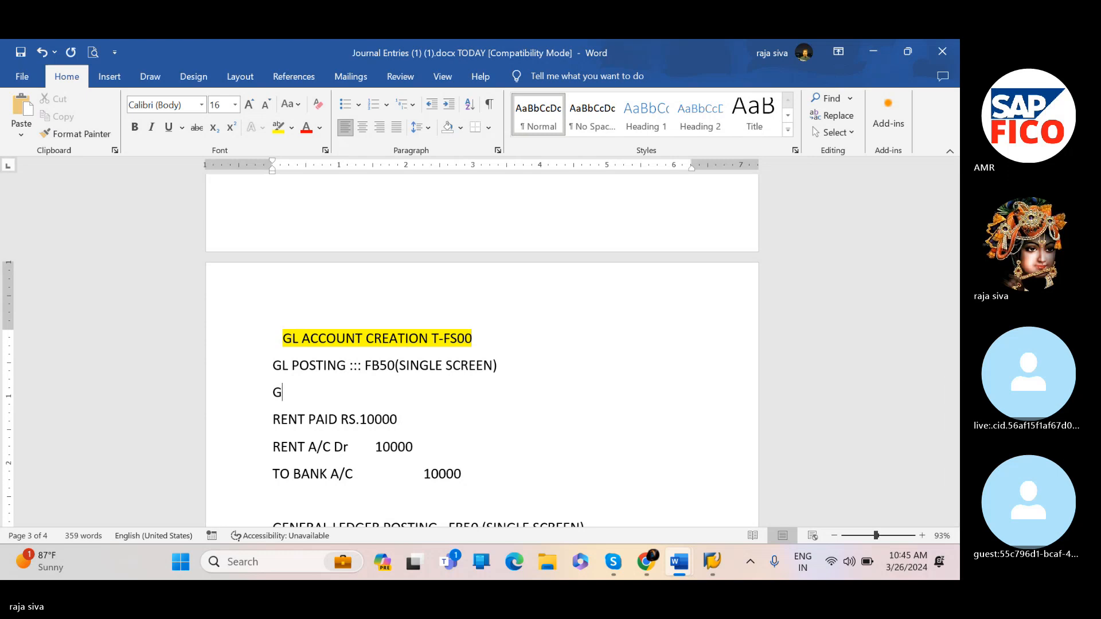
{"action": "type", "text": "L PO"}
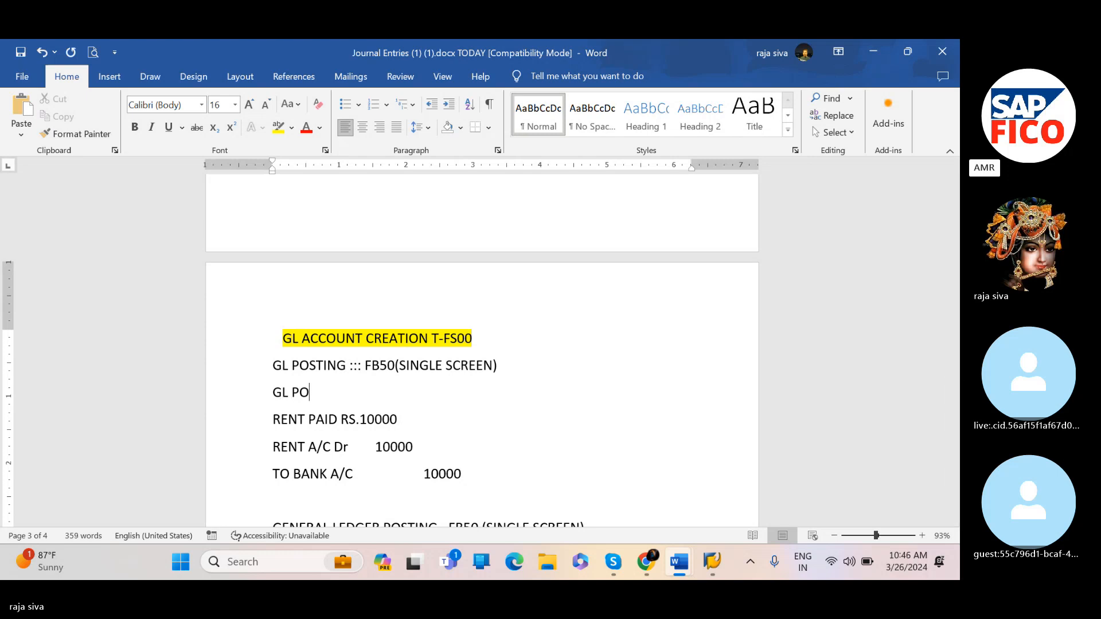
{"action": "type", "text": "STING ::: F-02 (DO"}
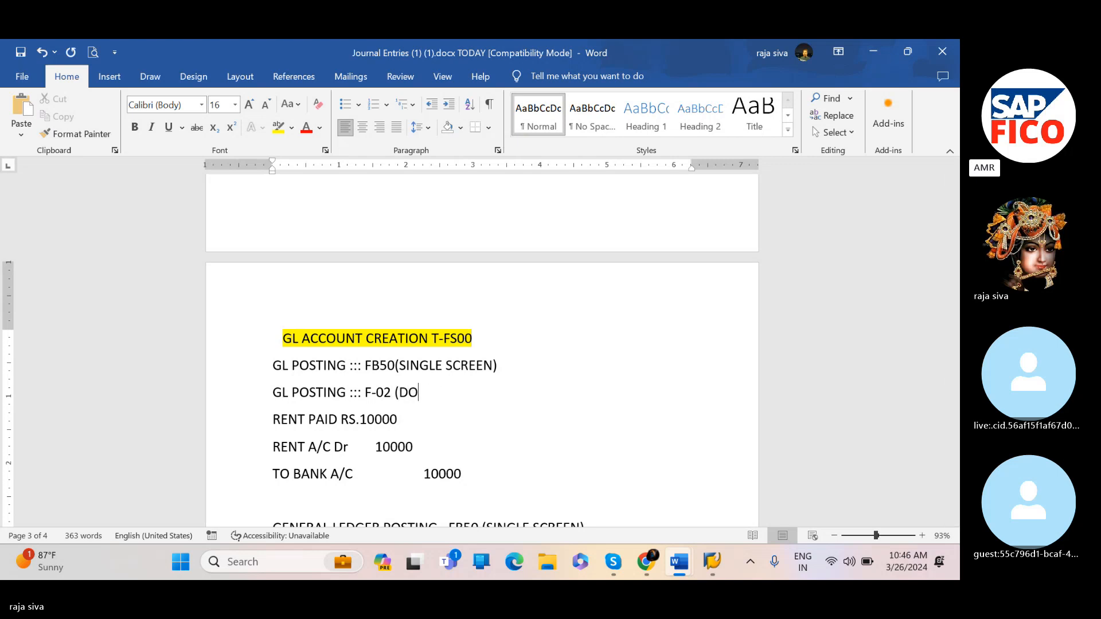
{"action": "type", "text": "UBLE SCREEN)"}
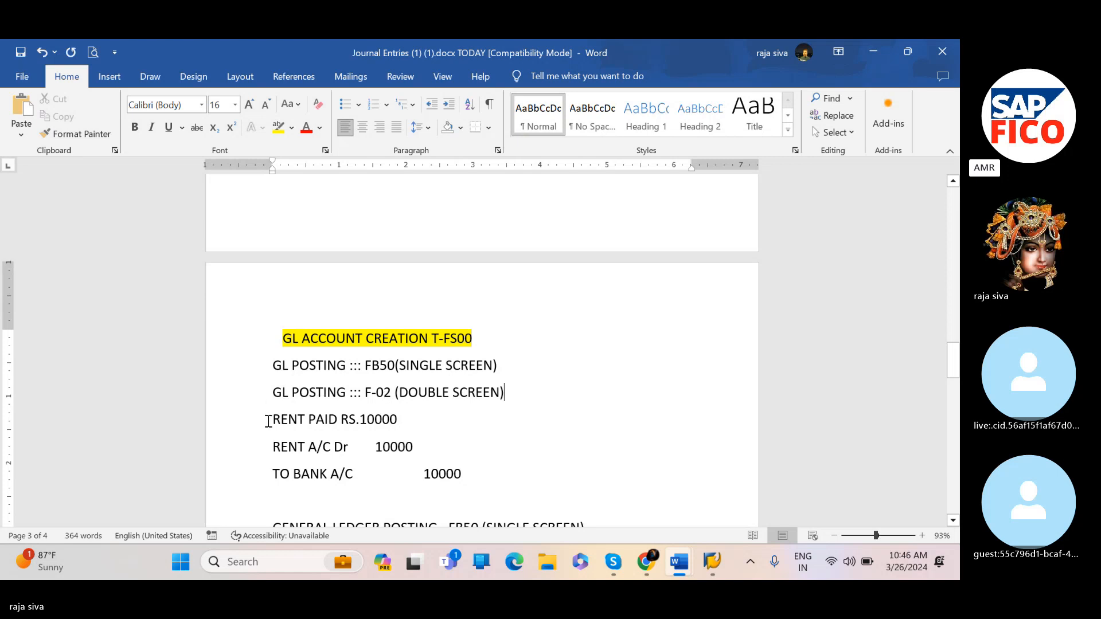
{"action": "scroll", "coordinate": [270, 408], "scroll_direction": "down", "scroll_amount": 1}
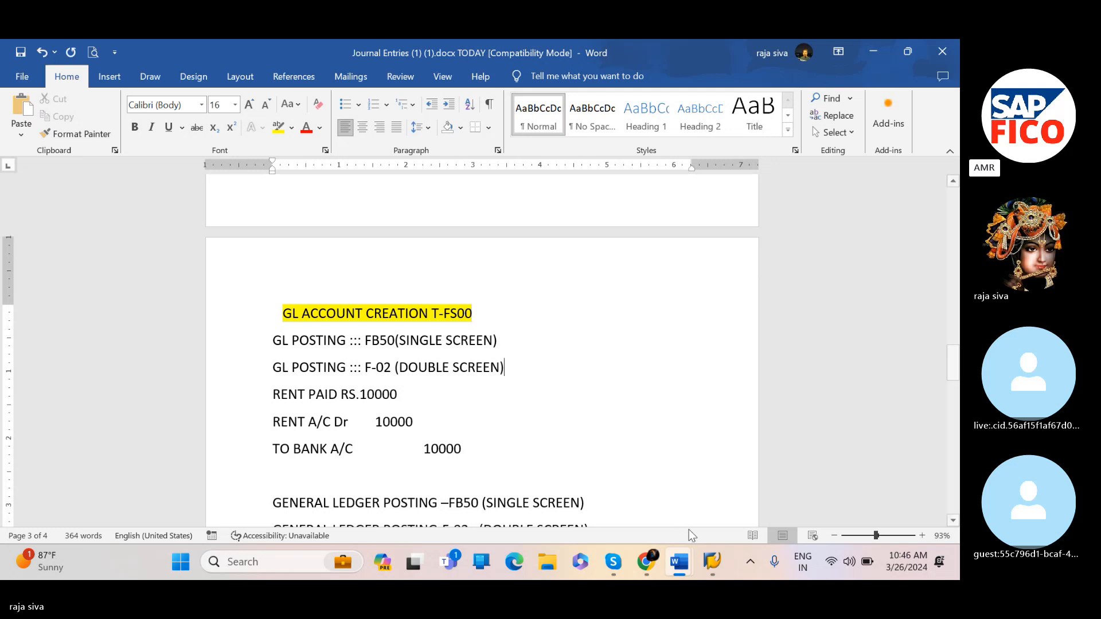
{"action": "scroll", "coordinate": [401, 386], "scroll_direction": "down", "scroll_amount": 3}
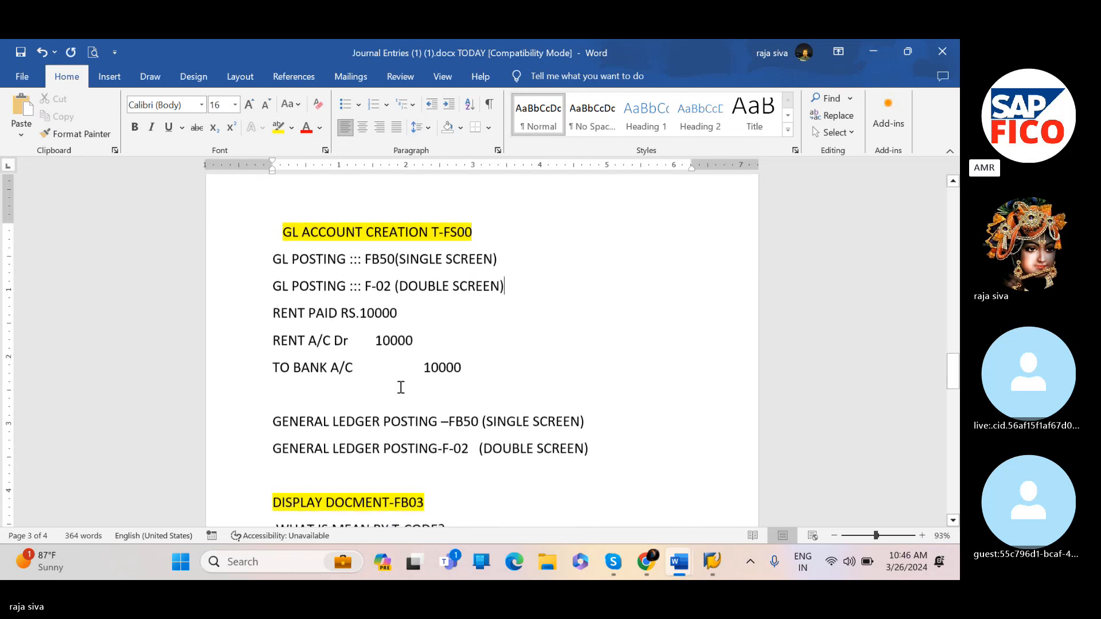
{"action": "scroll", "coordinate": [401, 387], "scroll_direction": "down", "scroll_amount": 1}
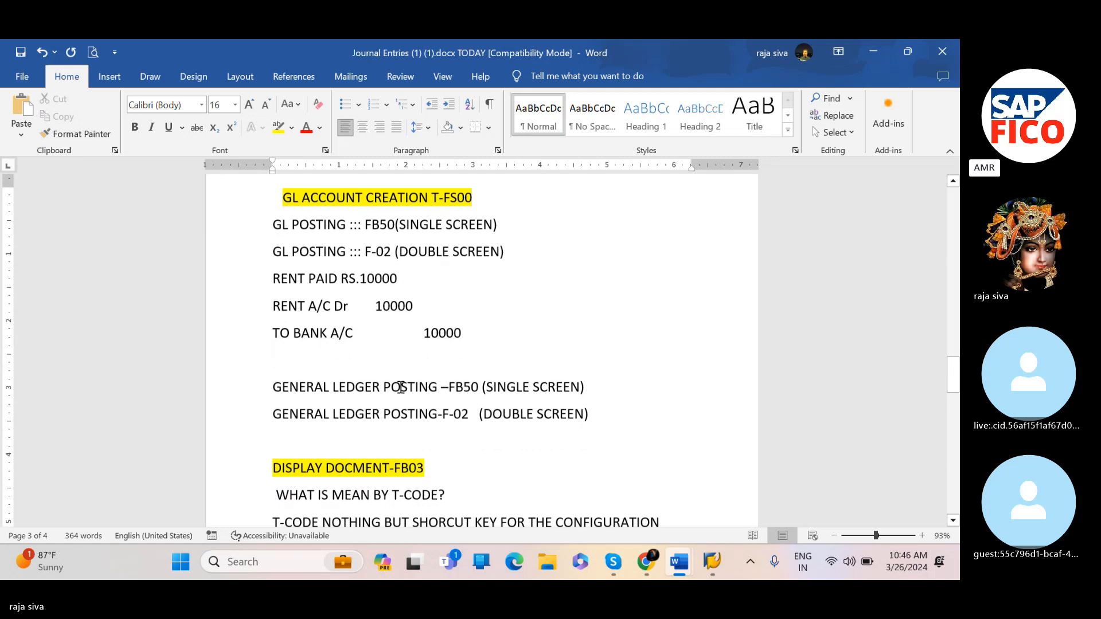
{"action": "scroll", "coordinate": [400, 387], "scroll_direction": "down", "scroll_amount": 1}
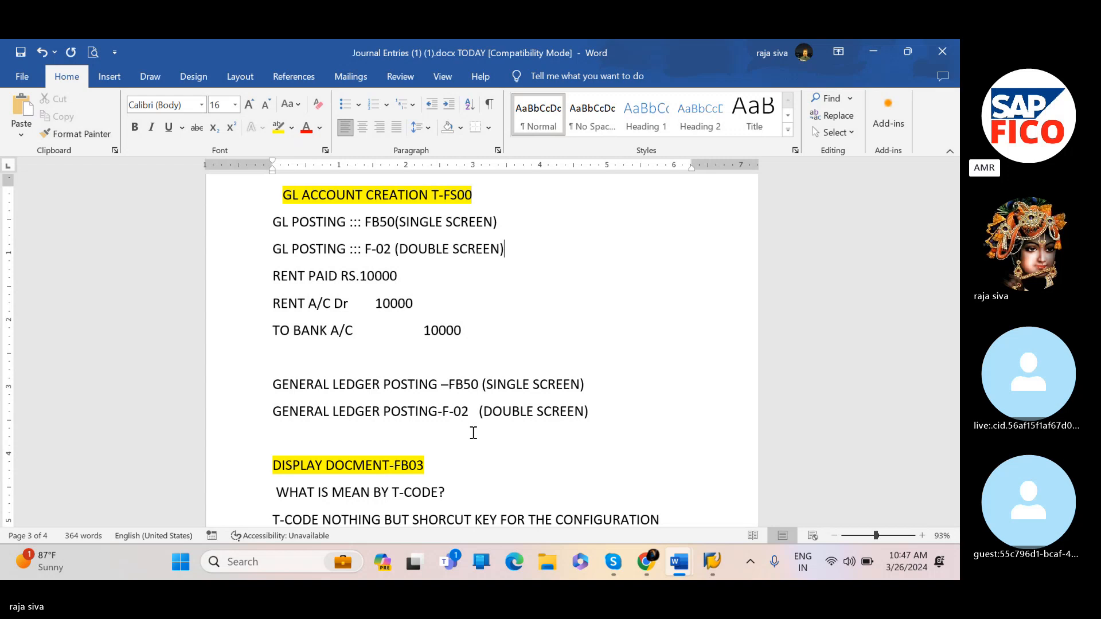
Switch to the SAP window and start G/L account document entry with transaction /NFB50
{"action": "left_click", "coordinate": [711, 559]}
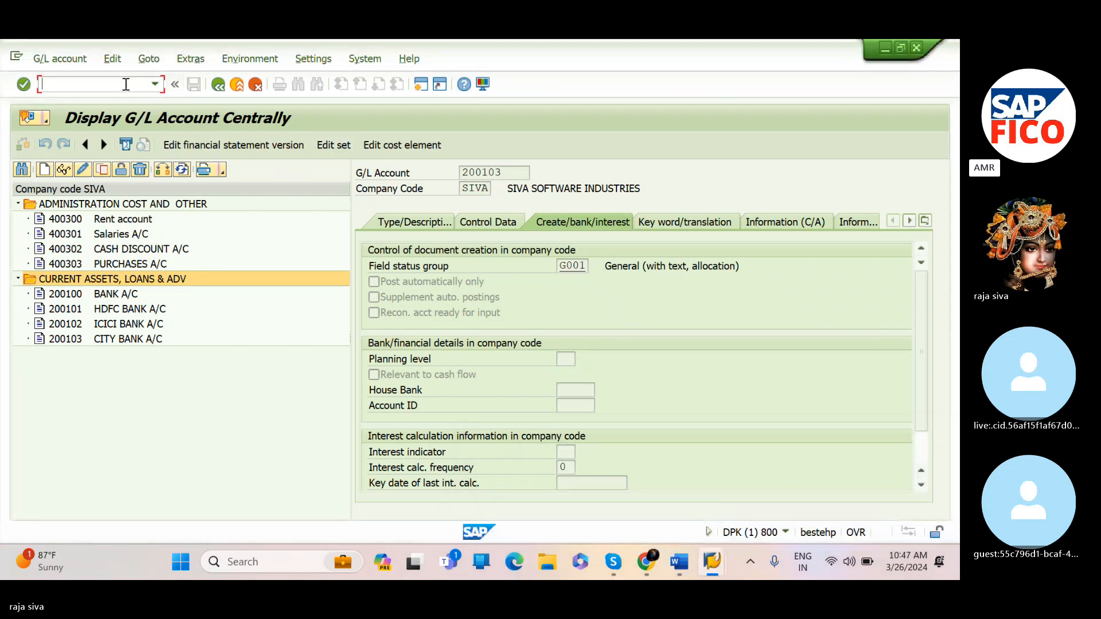
{"action": "type", "text": "/NF"}
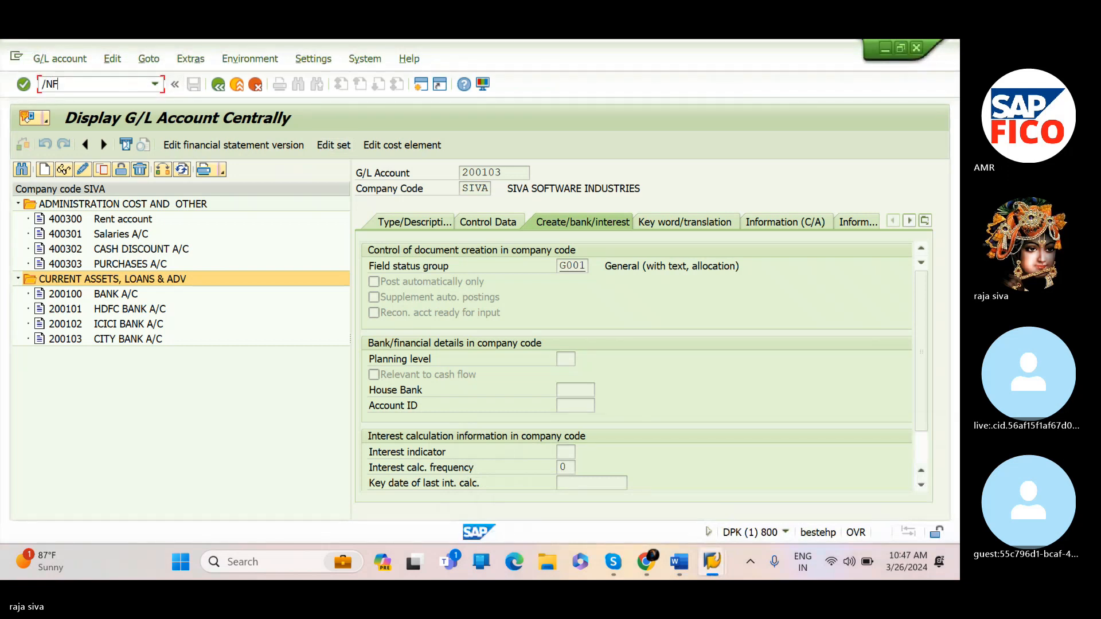
{"action": "type", "text": "B50"}
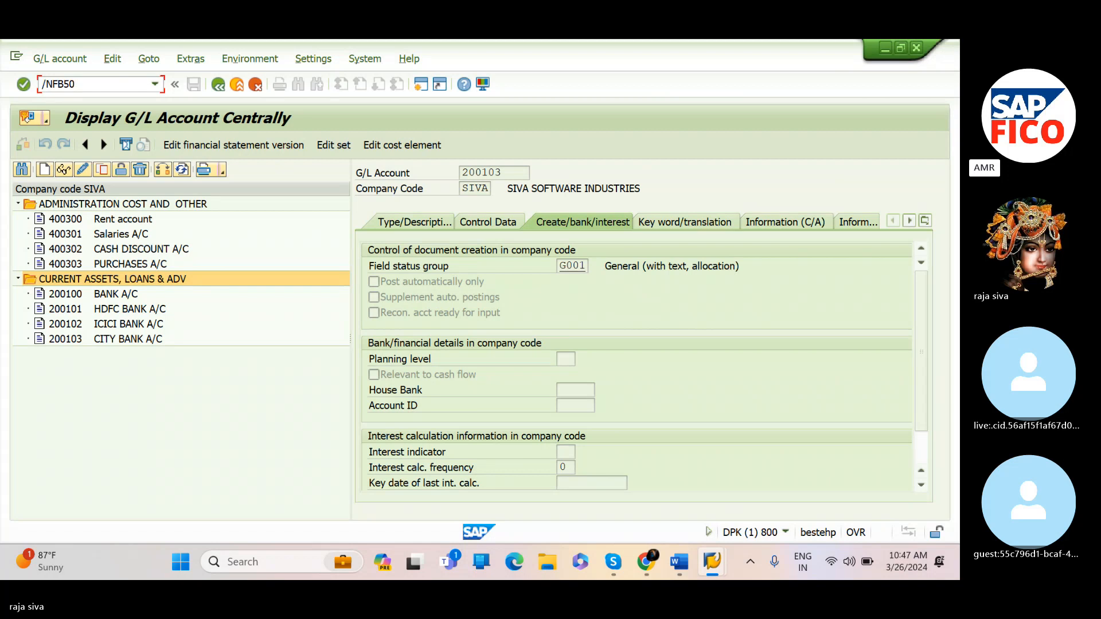
{"action": "key", "text": "Return"}
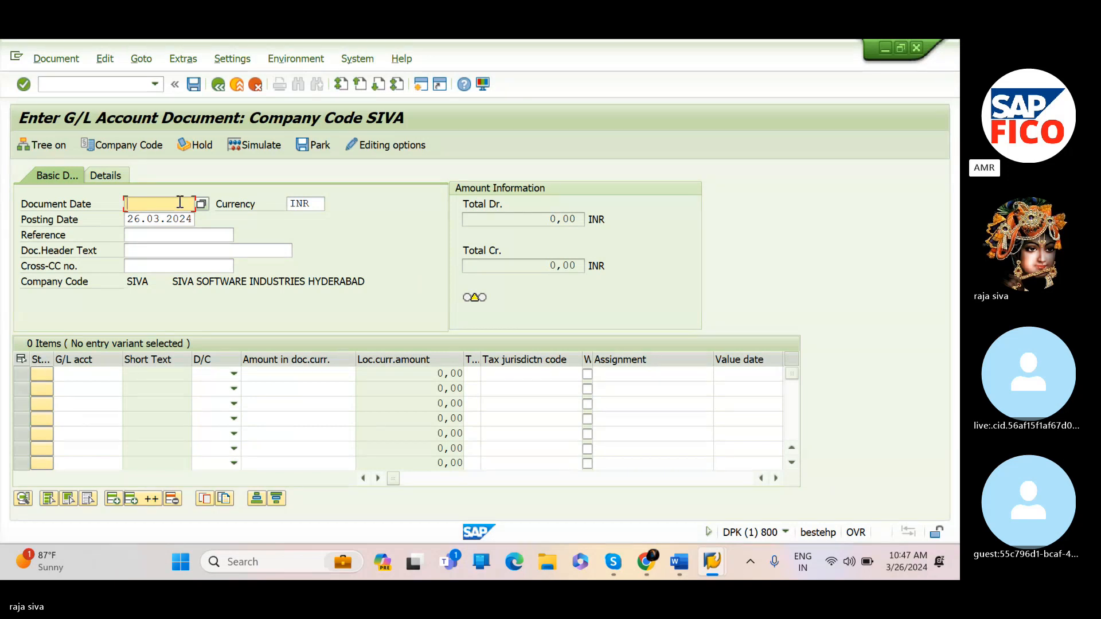
Set the document date to 26.03.2024 in the document header
{"action": "type", "text": "26.07"}
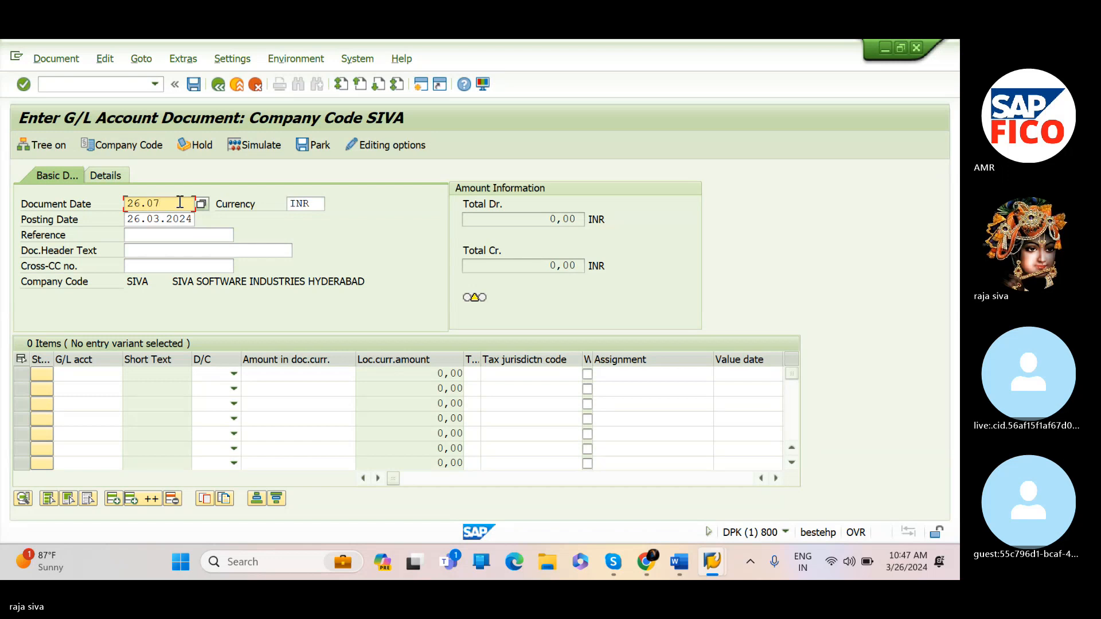
{"action": "key", "text": "BackSpace"}
{"action": "type", "text": "3.2024"}
{"action": "left_click", "coordinate": [312, 204]}
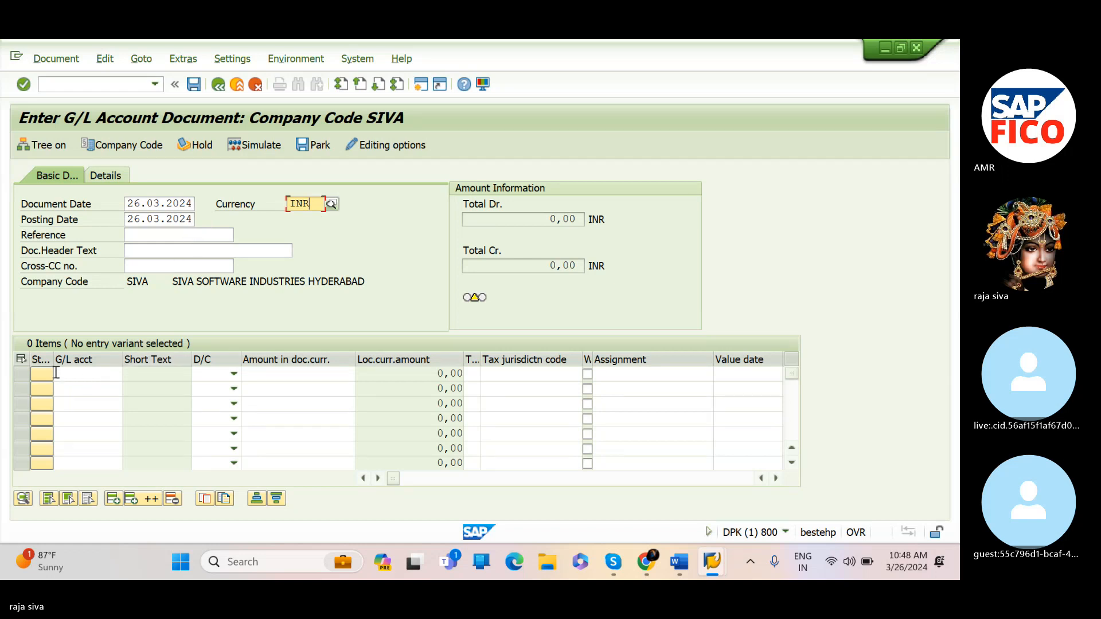
Choose G/L account 400300 (Rent A/C) for the first line item using the account search help
{"action": "left_click", "coordinate": [70, 374]}
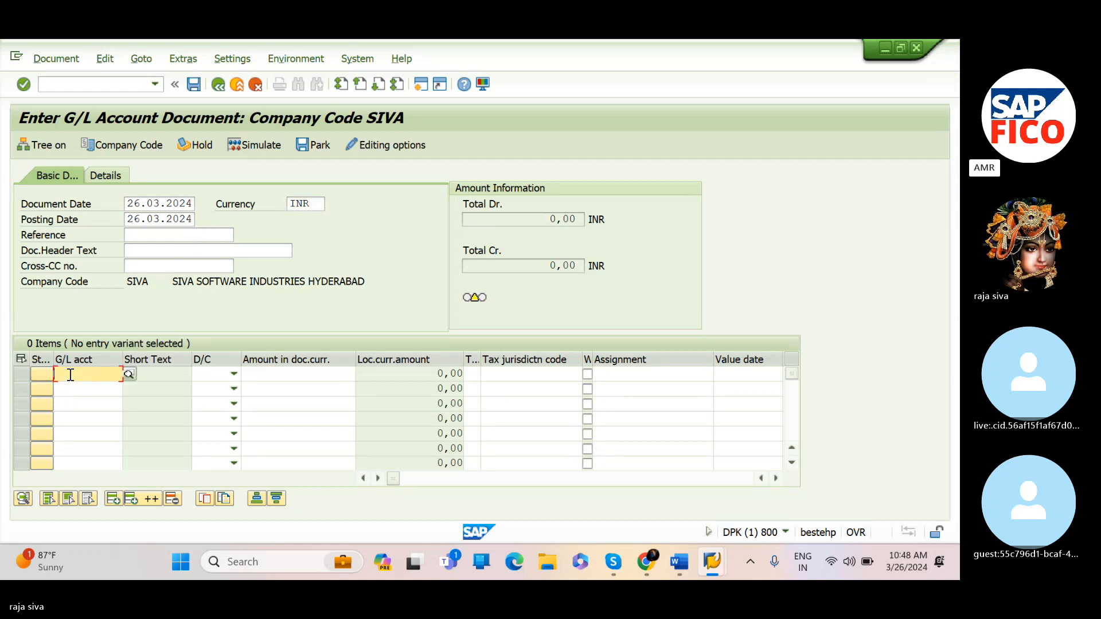
{"action": "left_click", "coordinate": [129, 374]}
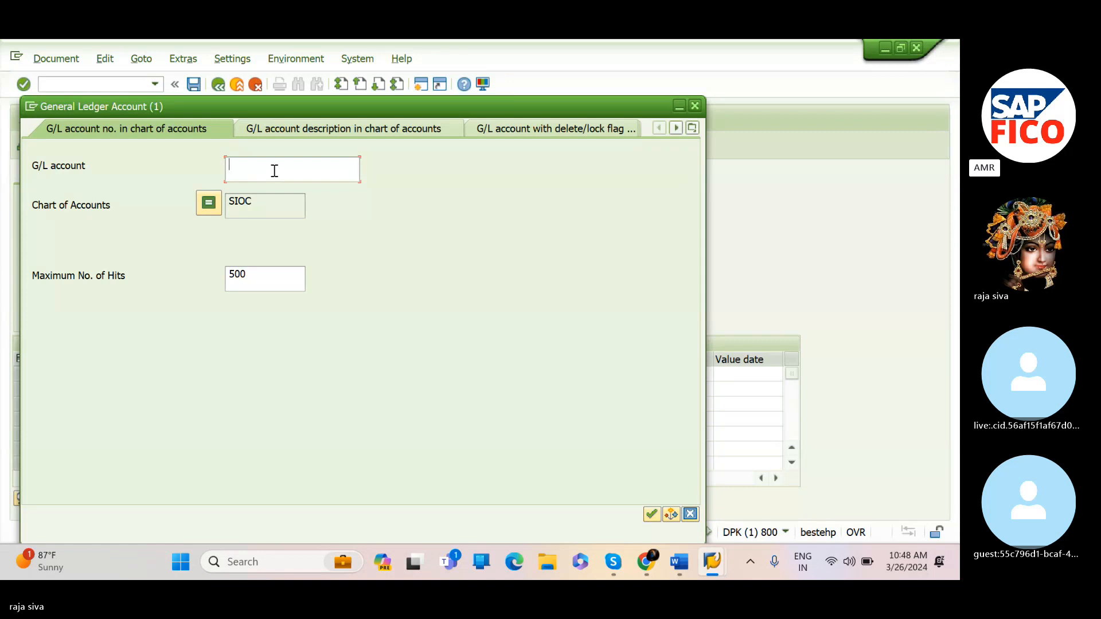
{"action": "left_click", "coordinate": [651, 514]}
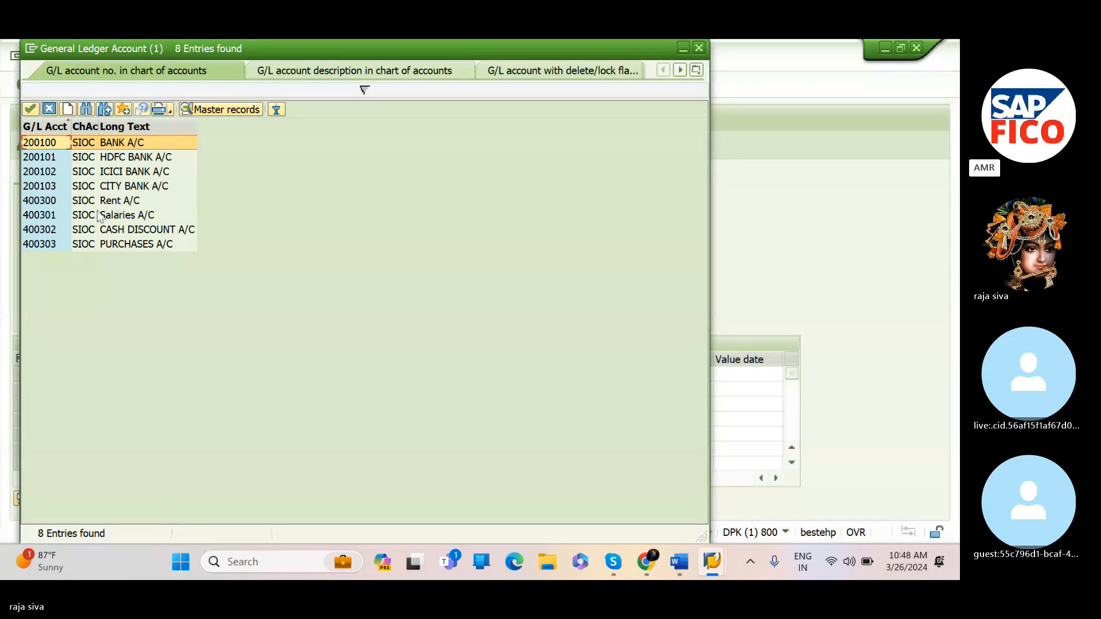
{"action": "left_click", "coordinate": [30, 200]}
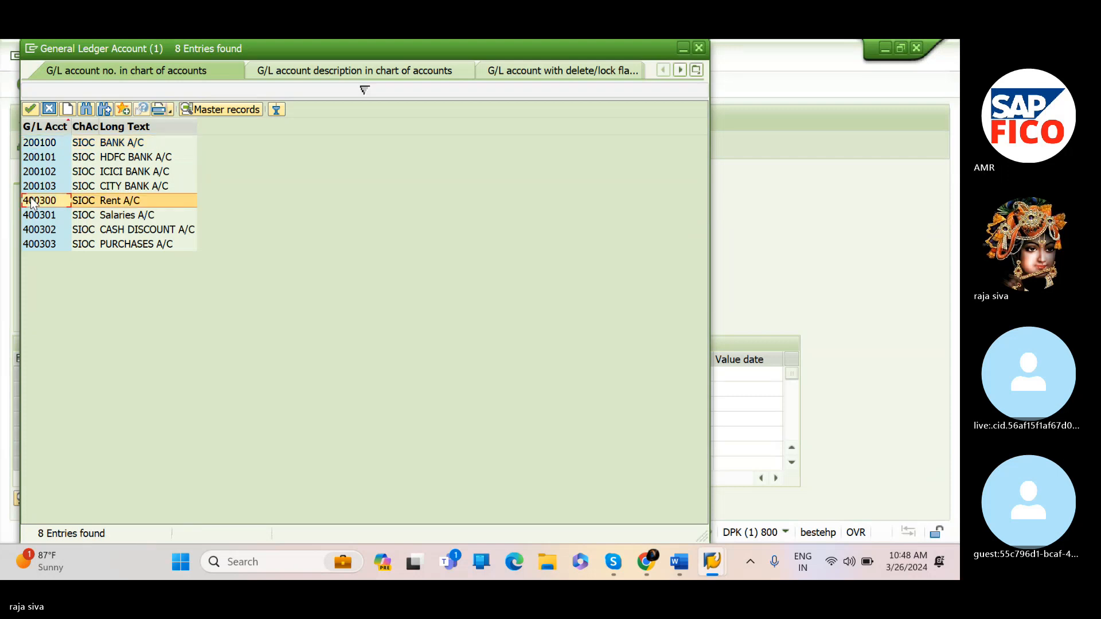
{"action": "left_click", "coordinate": [31, 109]}
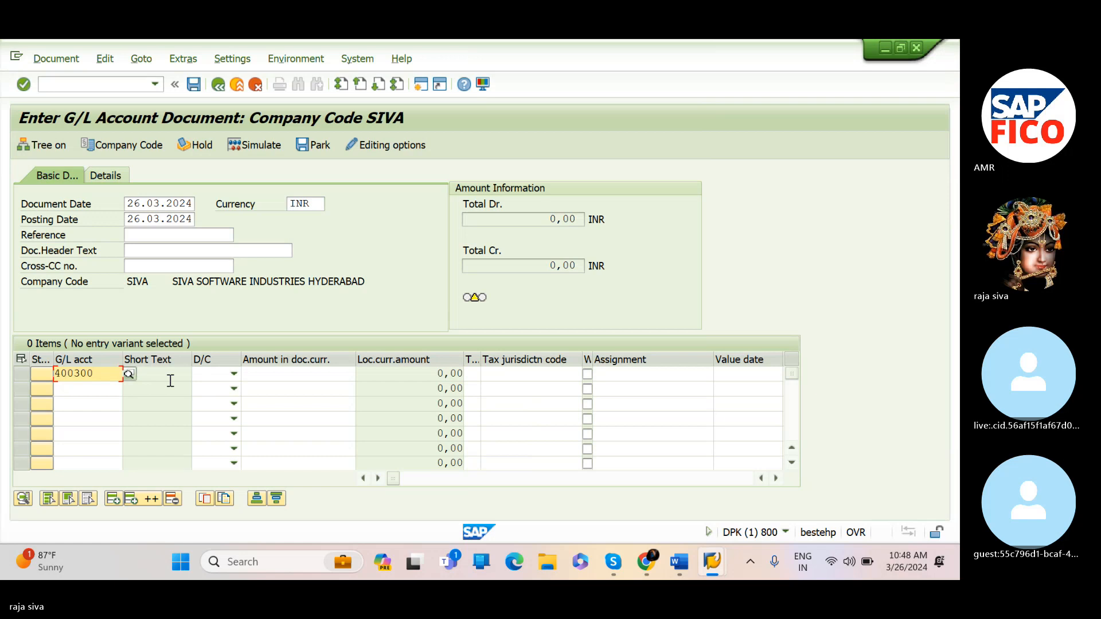
Set the first line item's debit/credit indicator to Debit
{"action": "left_click", "coordinate": [170, 381]}
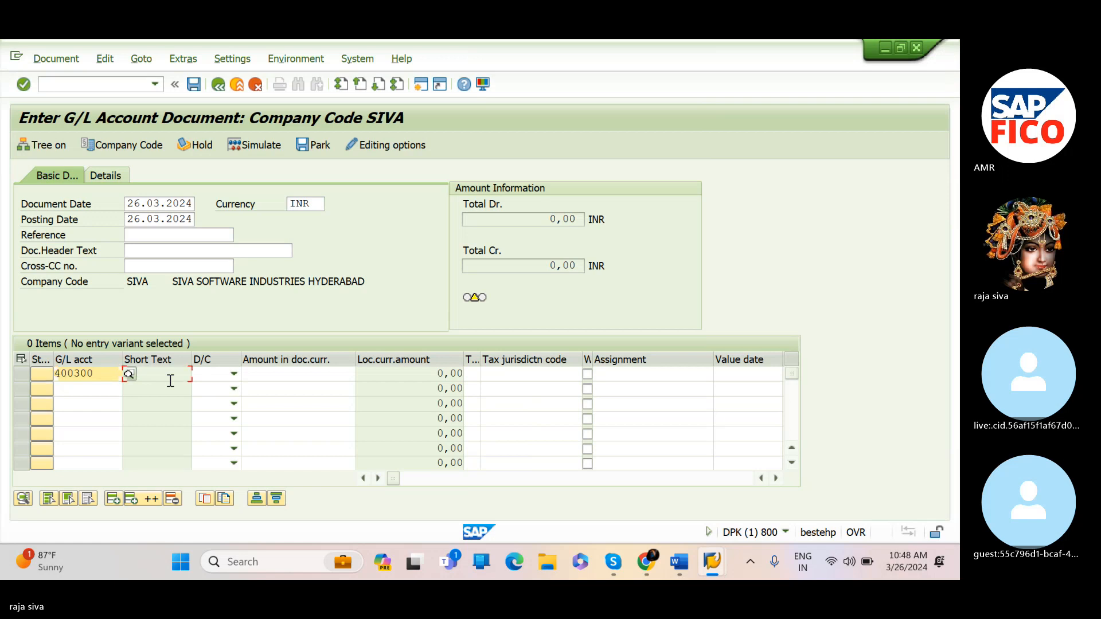
{"action": "left_click", "coordinate": [234, 375]}
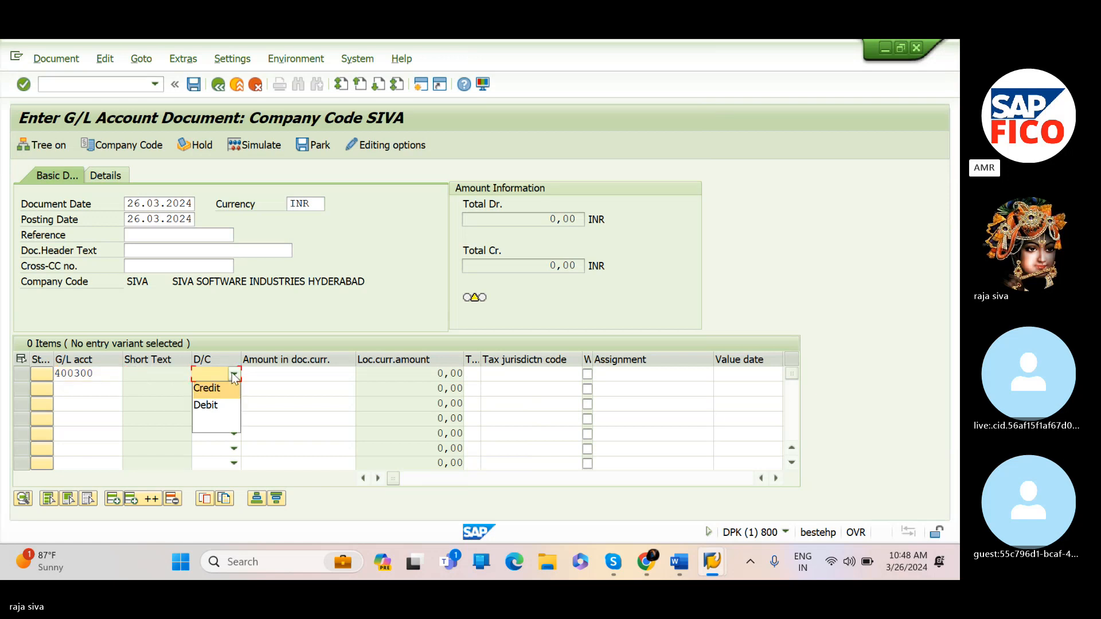
{"action": "left_click", "coordinate": [215, 408]}
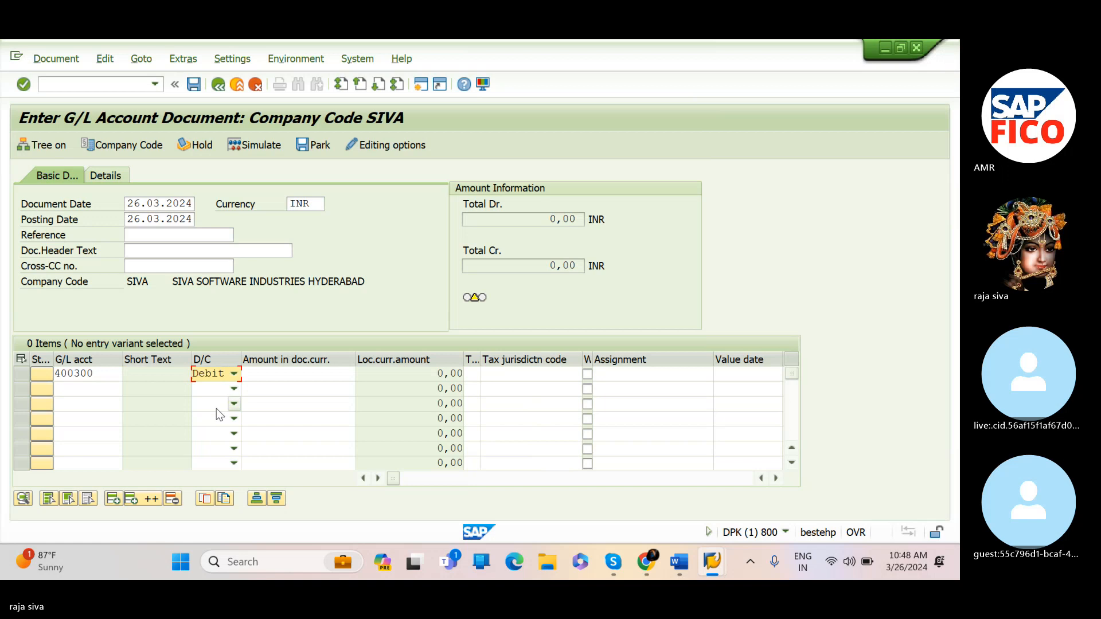
{"action": "left_click", "coordinate": [315, 379]}
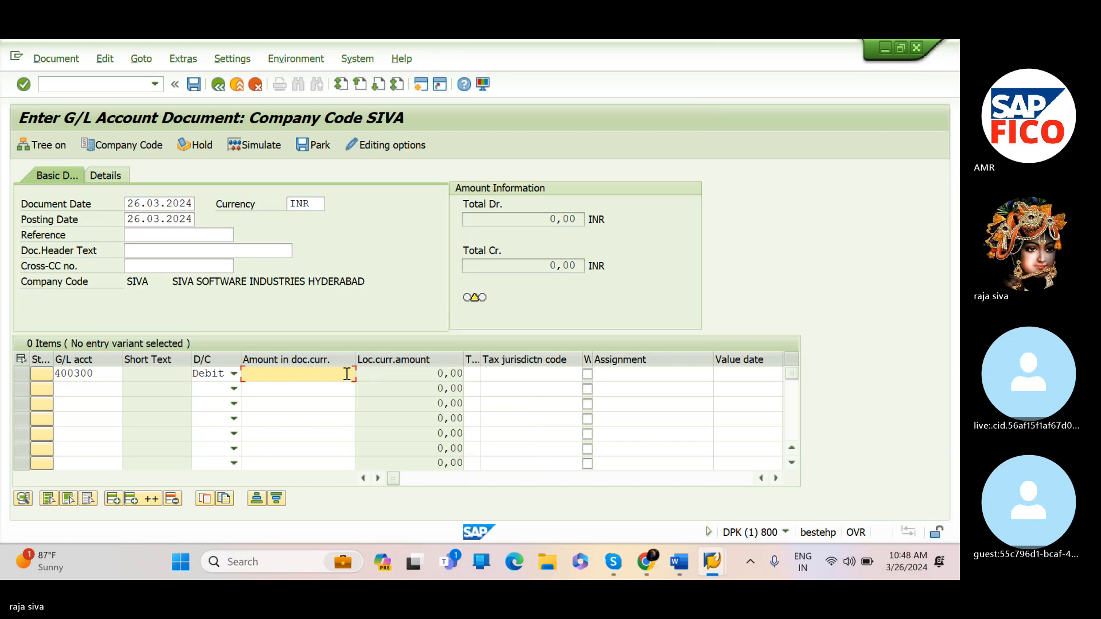
Enter an amount of 10000 for the rent debit line item
{"action": "type", "text": "10000"}
{"action": "key", "text": "Tab"}
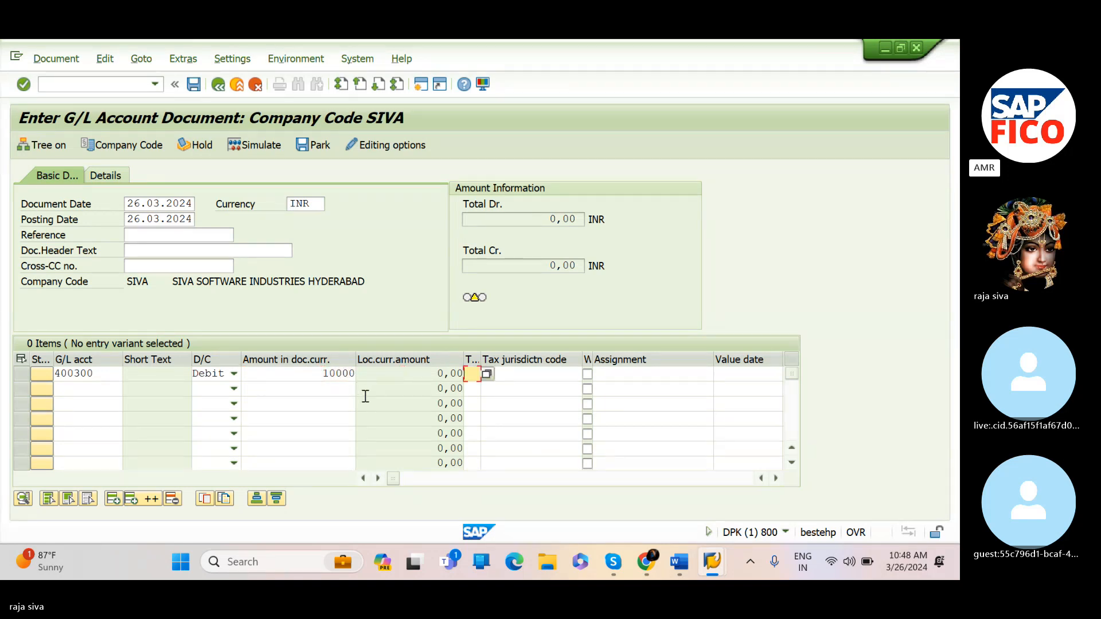
Choose G/L account 200100 (BANK A/C) for the second line item using the account search help
{"action": "left_click", "coordinate": [103, 394]}
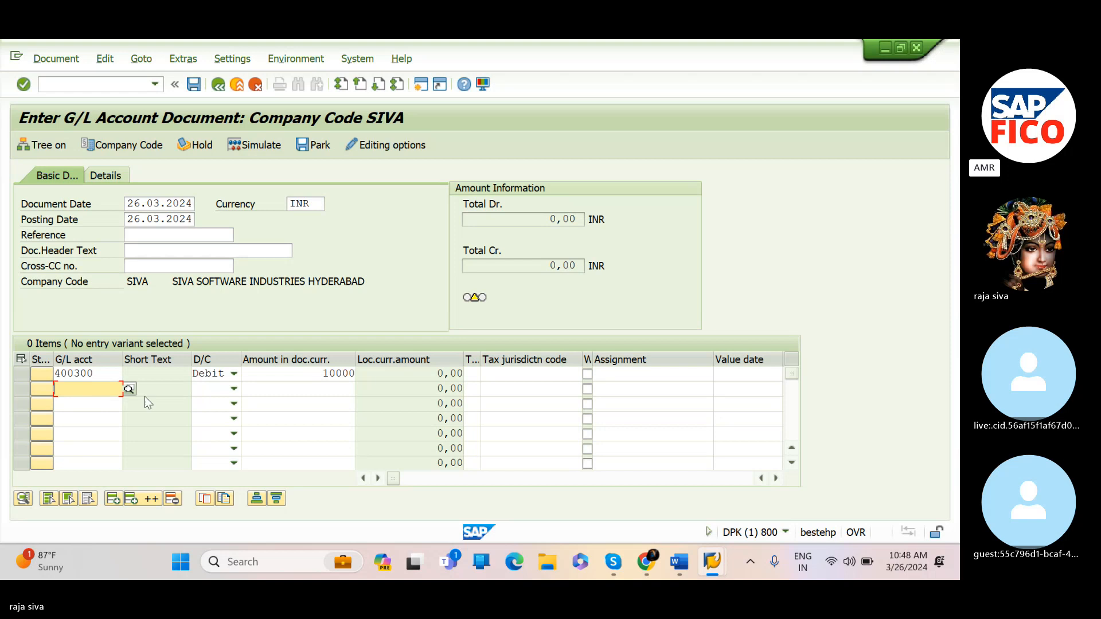
{"action": "left_click", "coordinate": [128, 389]}
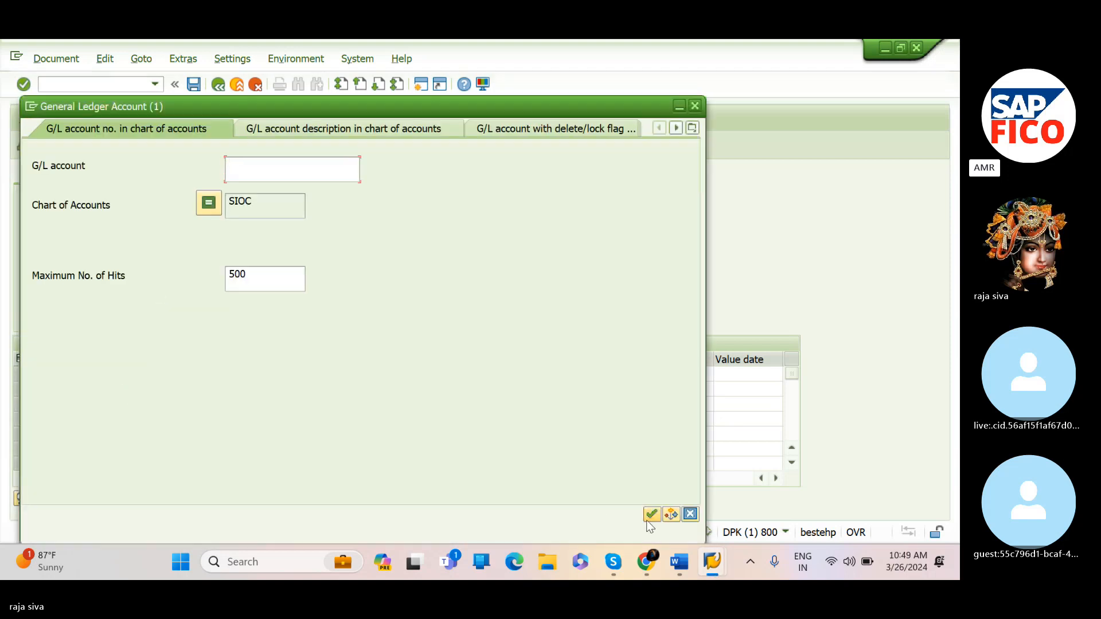
{"action": "left_click", "coordinate": [648, 519]}
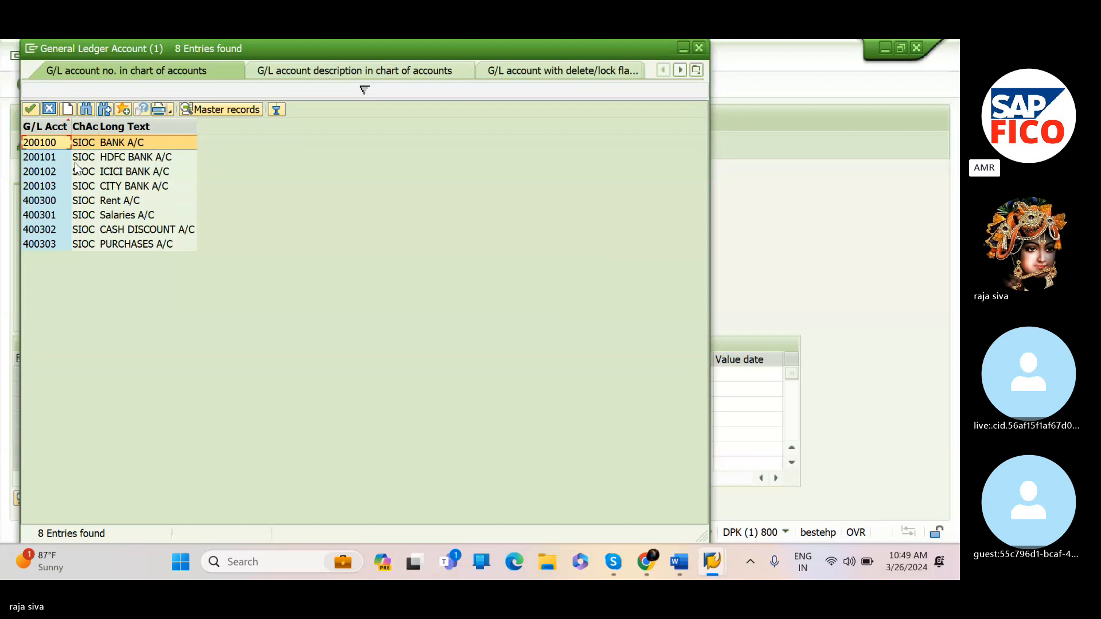
{"action": "left_click", "coordinate": [27, 108]}
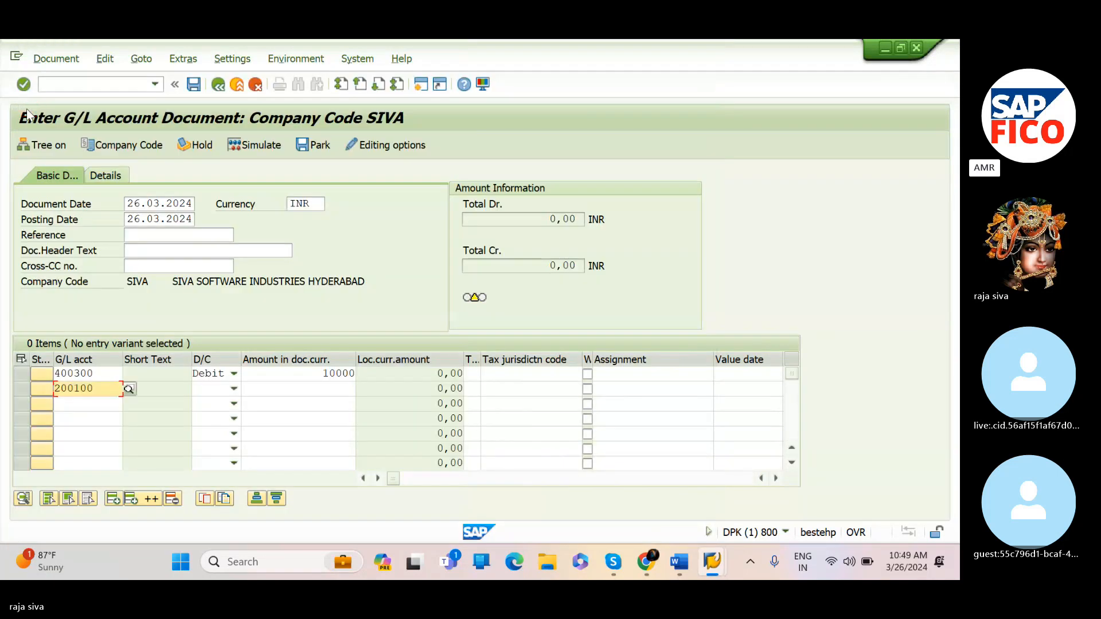
Set the second line item to Credit with an amount of 10000 and confirm the entries
{"action": "left_click", "coordinate": [213, 390]}
{"action": "left_click", "coordinate": [212, 389]}
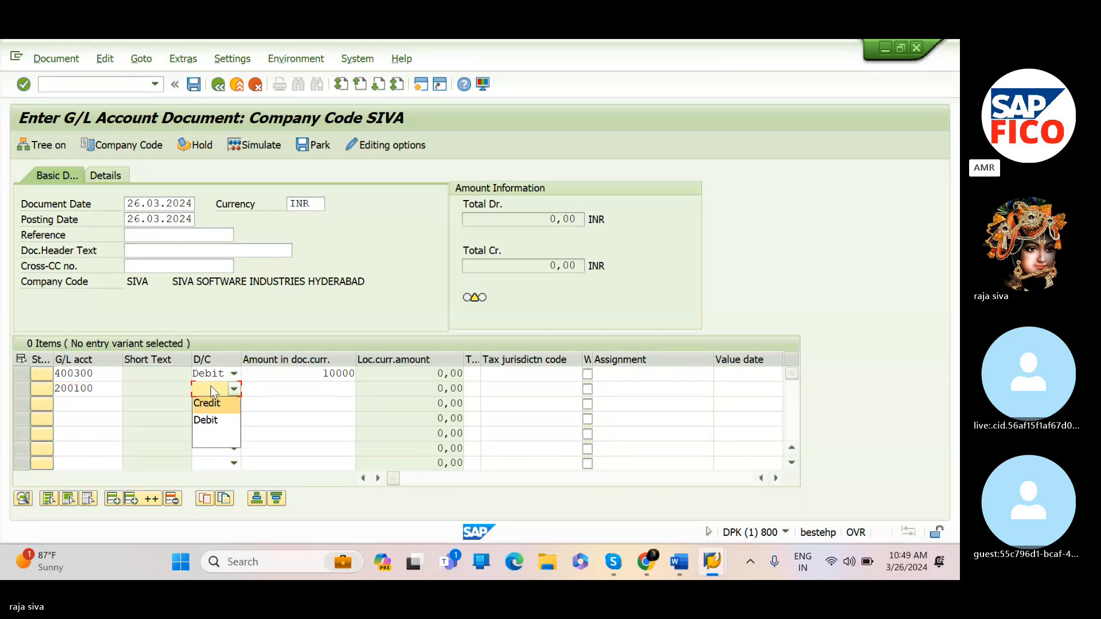
{"action": "left_click", "coordinate": [210, 410]}
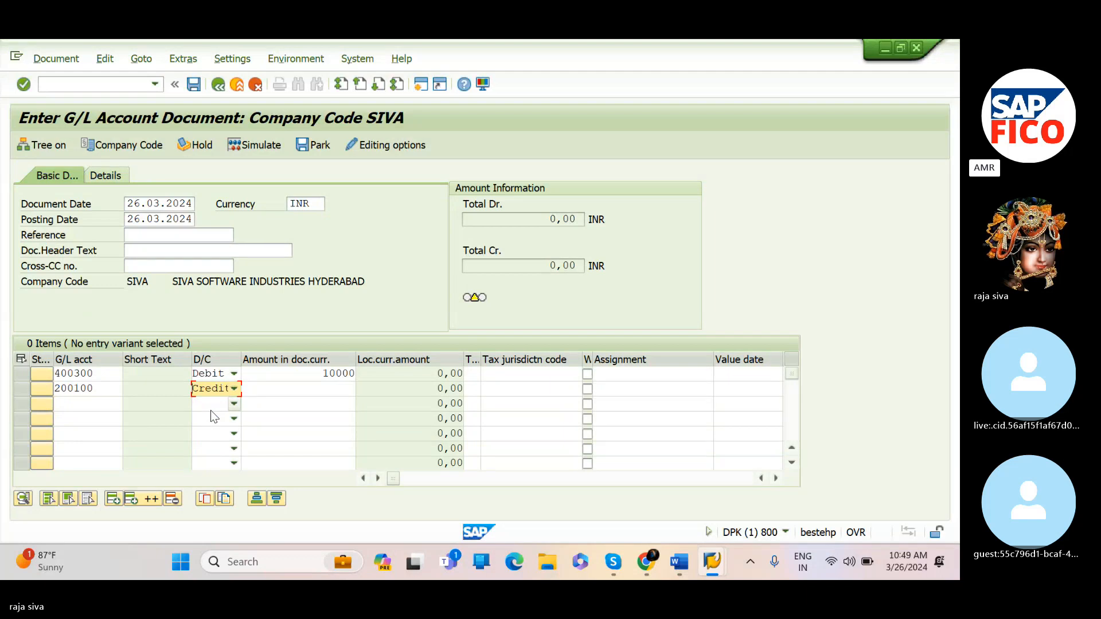
{"action": "left_click", "coordinate": [329, 388]}
{"action": "type", "text": "10000"}
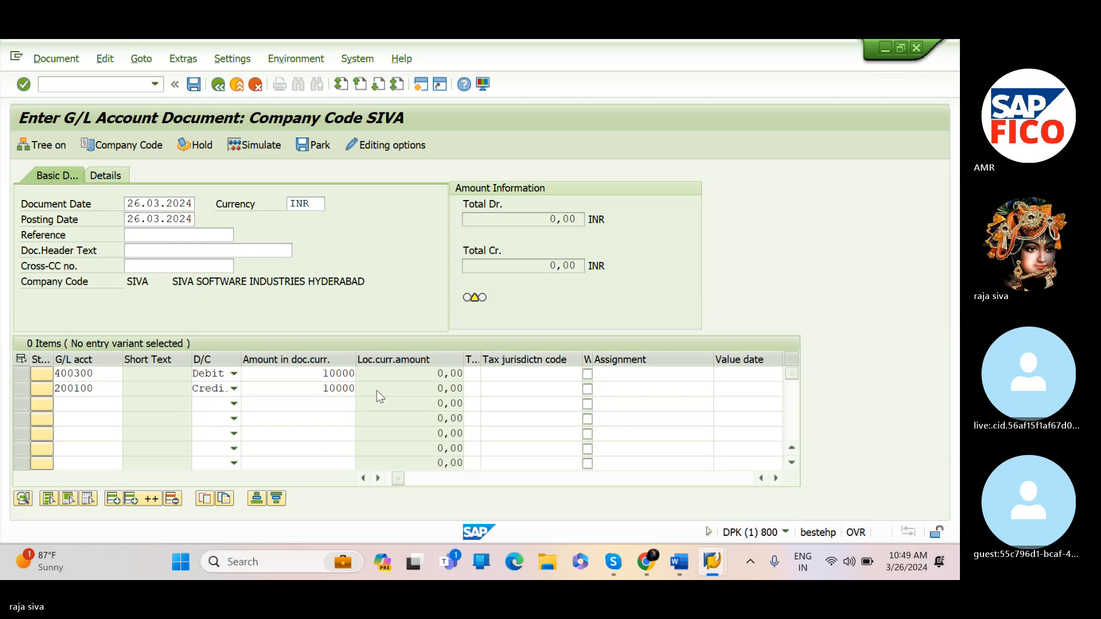
{"action": "key", "text": "Return"}
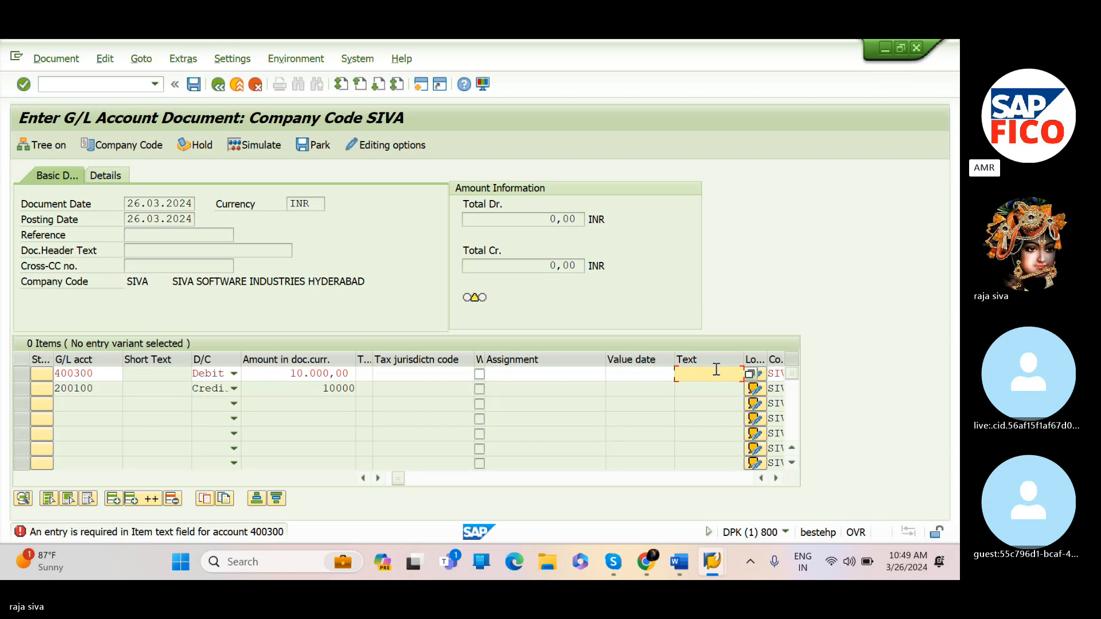
Enter the item text RENT PAID for the rent line item
{"action": "type", "text": "RE"}
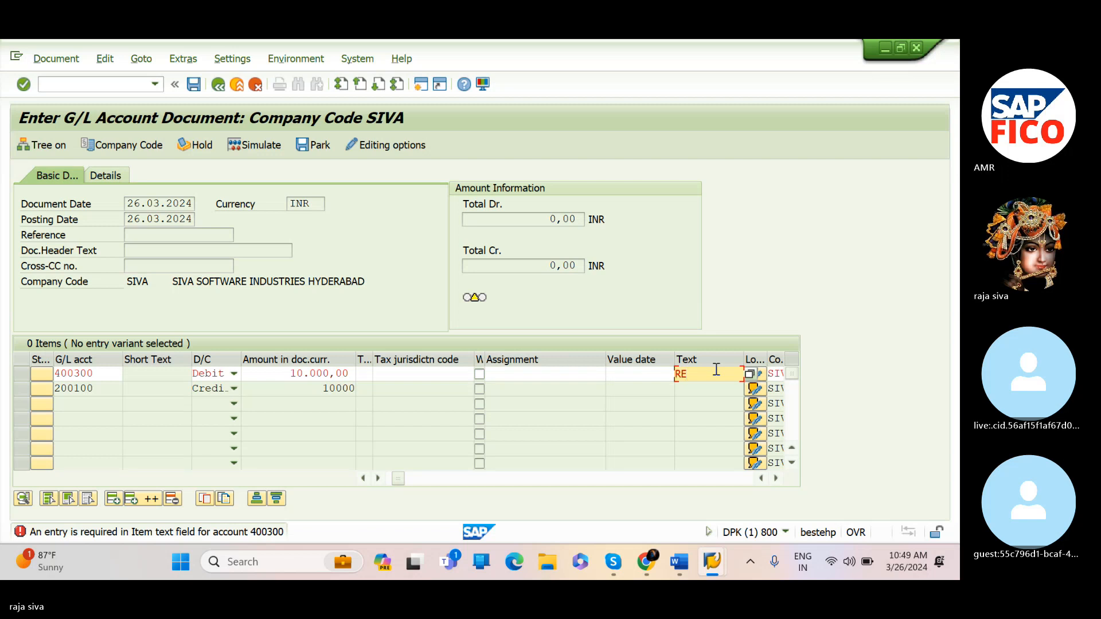
{"action": "type", "text": "NT PAID"}
{"action": "key", "text": "Return"}
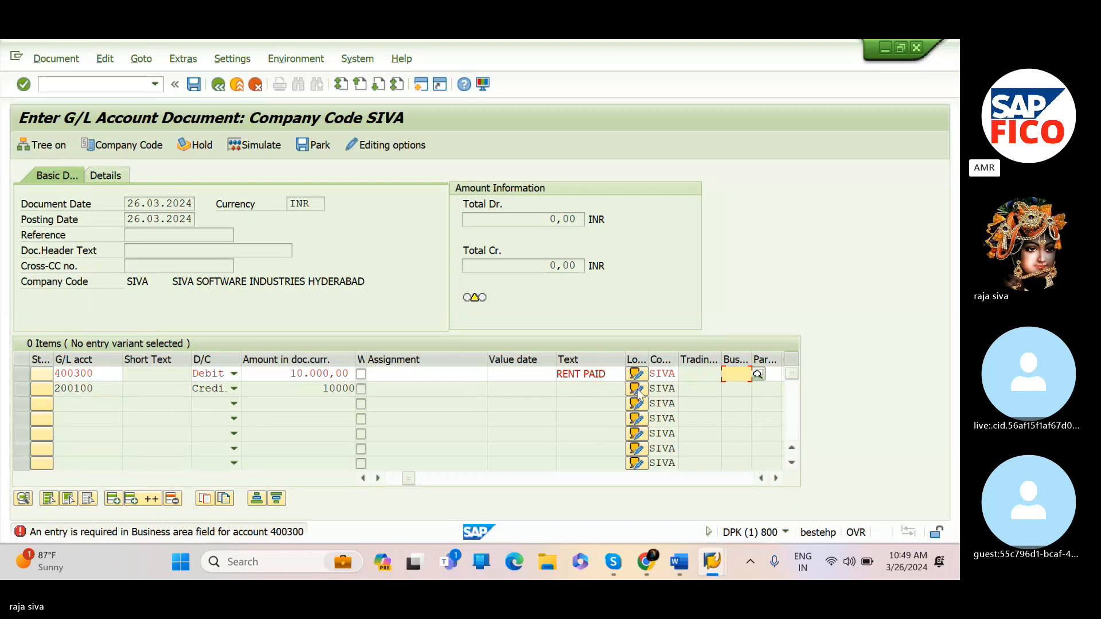
Set the rent line item's business area to SIV1 (HYDERABAD -SIVA) after browsing the business area list
{"action": "left_click", "coordinate": [757, 374]}
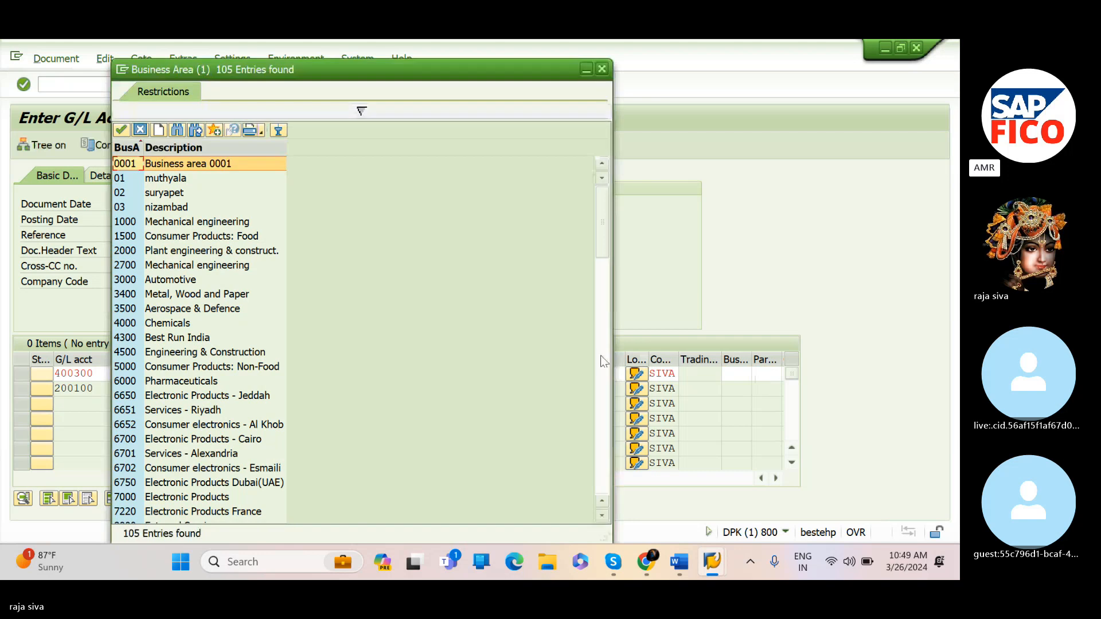
{"action": "scroll", "coordinate": [124, 351], "scroll_direction": "down", "scroll_amount": 2}
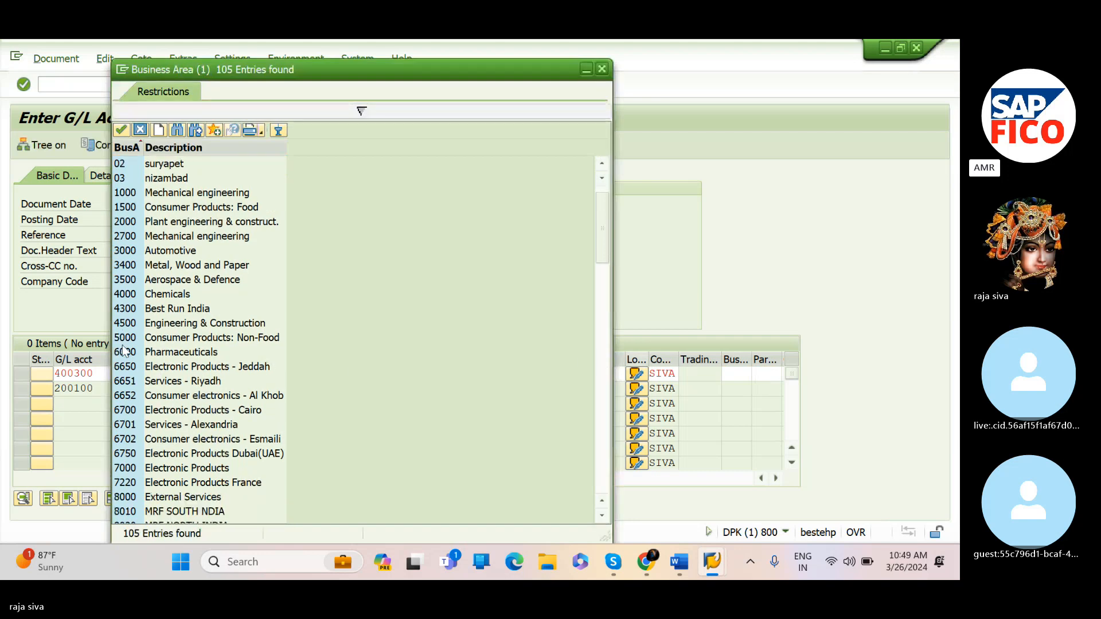
{"action": "scroll", "coordinate": [124, 350], "scroll_direction": "down", "scroll_amount": 12}
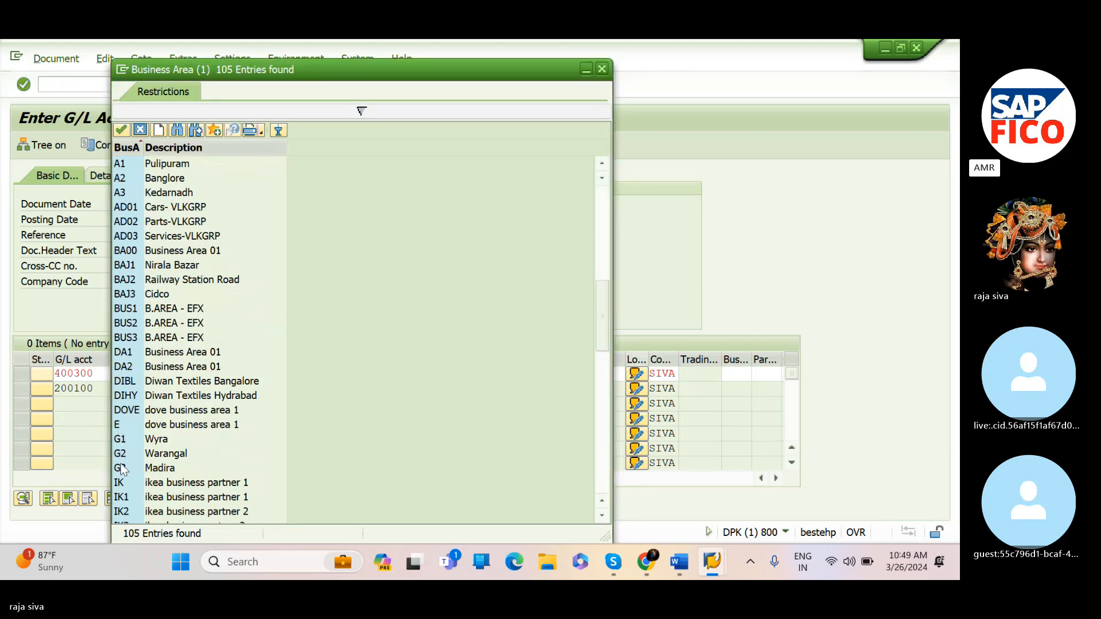
{"action": "scroll", "coordinate": [122, 469], "scroll_direction": "down", "scroll_amount": 14}
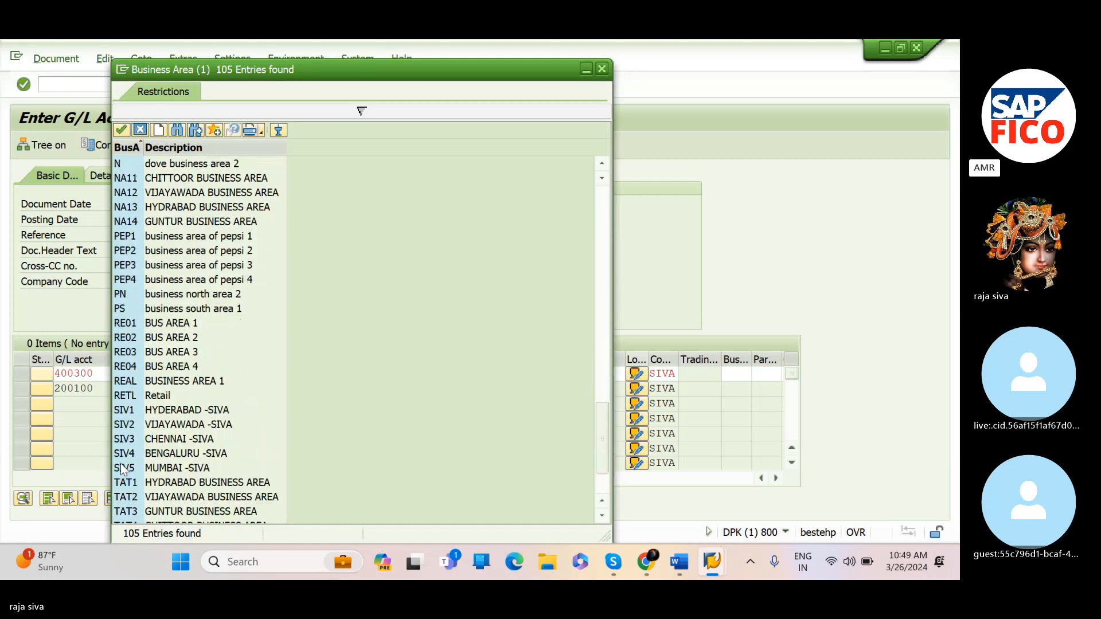
{"action": "left_click", "coordinate": [600, 69]}
{"action": "left_click", "coordinate": [736, 373]}
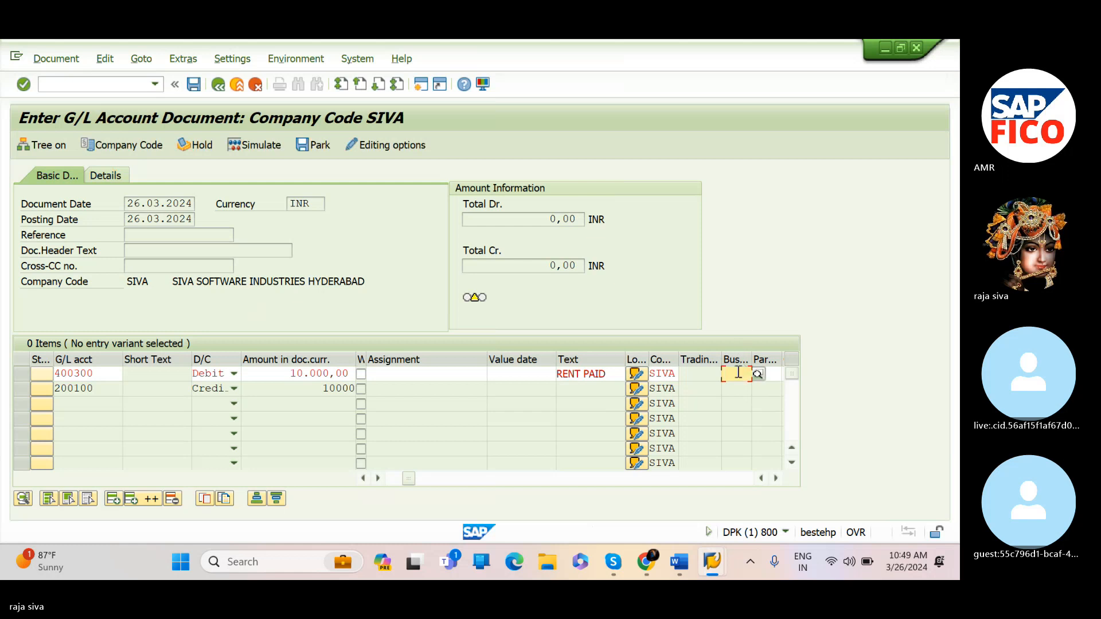
{"action": "type", "text": "SI"}
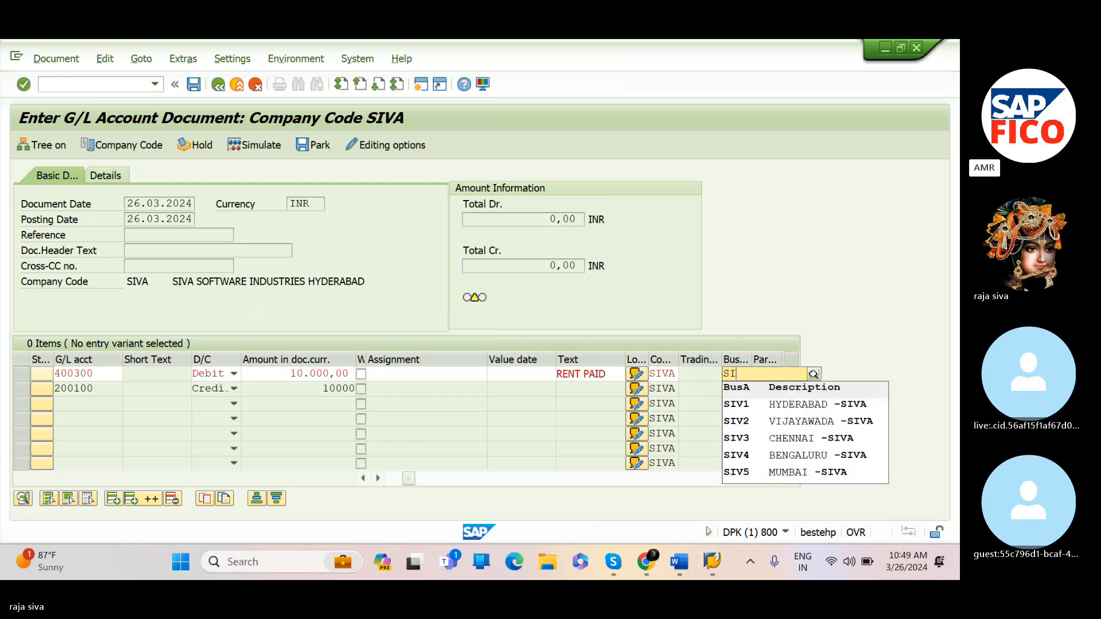
{"action": "left_click", "coordinate": [737, 405]}
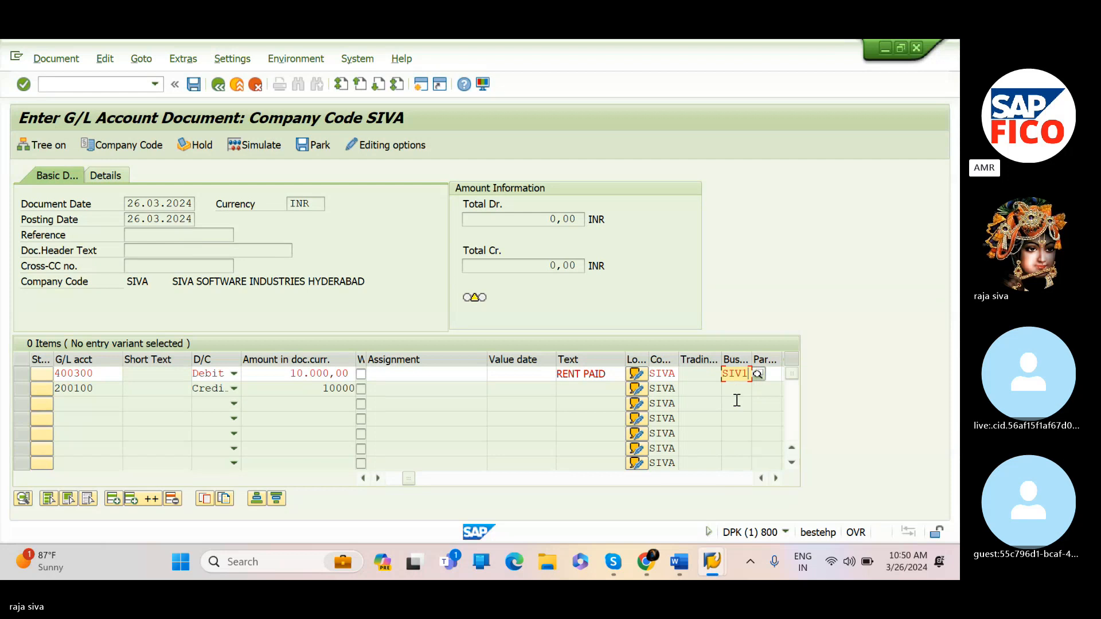
{"action": "key", "text": "Return"}
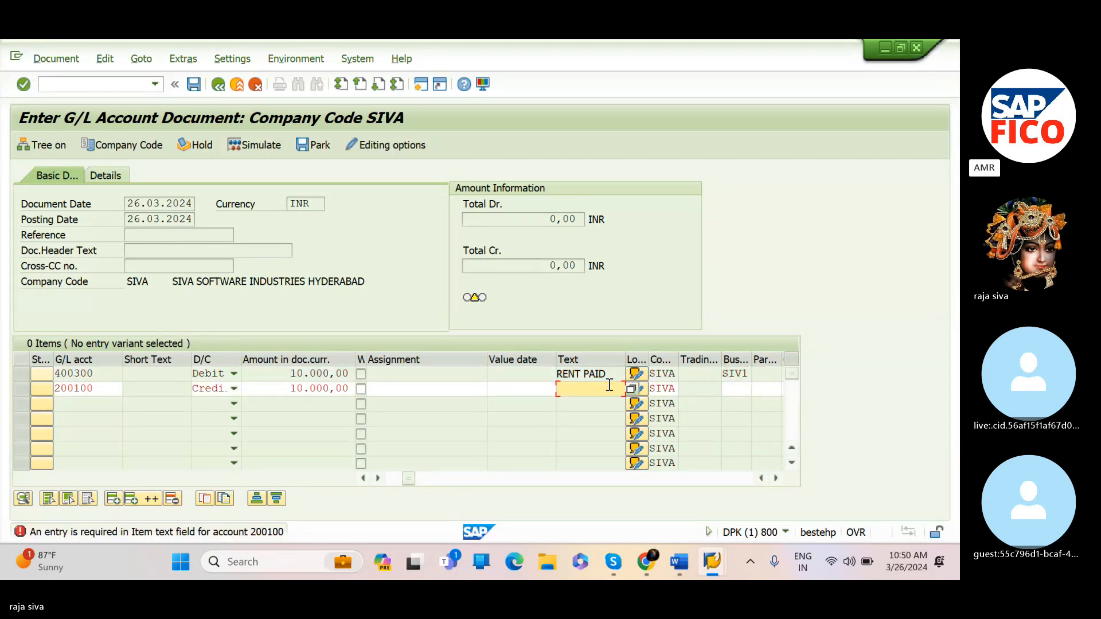
Enter the item text RENT PAID WITH BANK for the bank line item
{"action": "type", "text": "REN"}
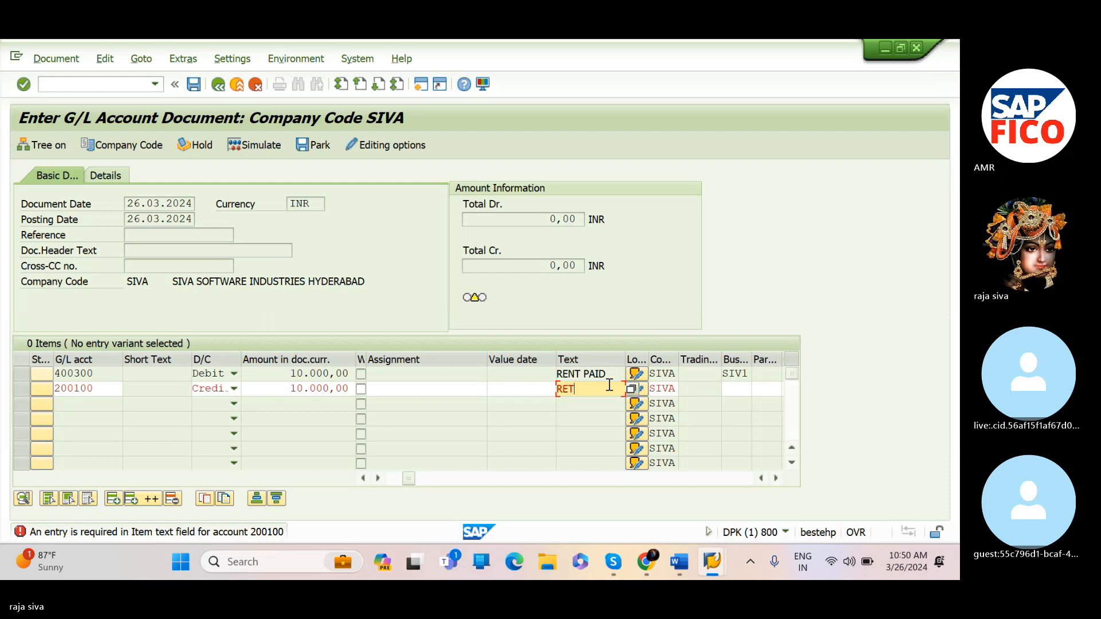
{"action": "type", "text": "T "}
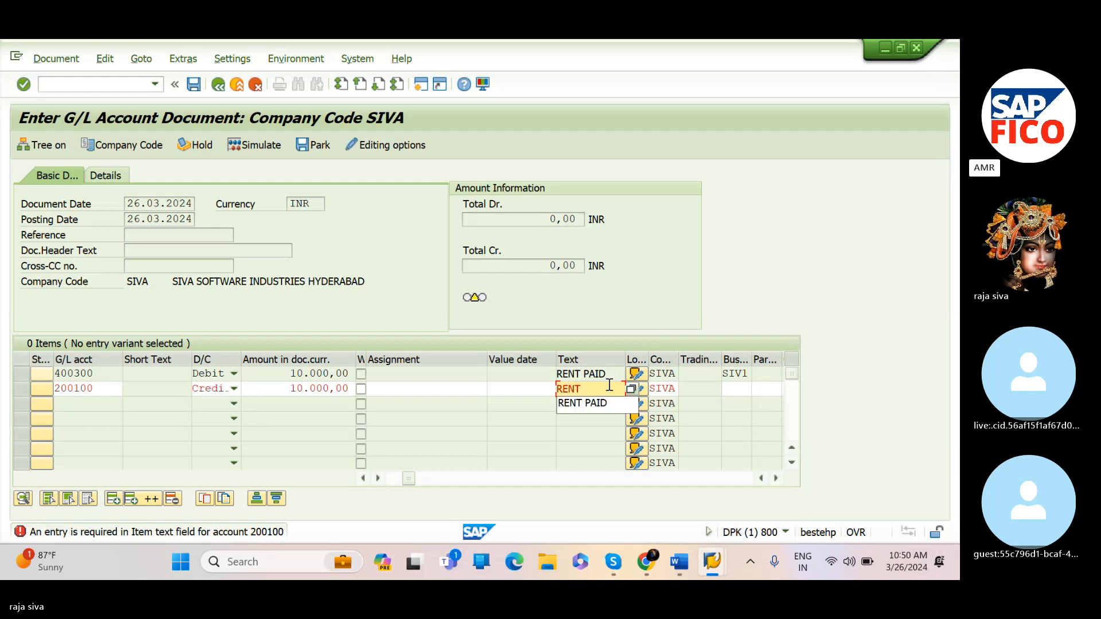
{"action": "type", "text": "PAID W"}
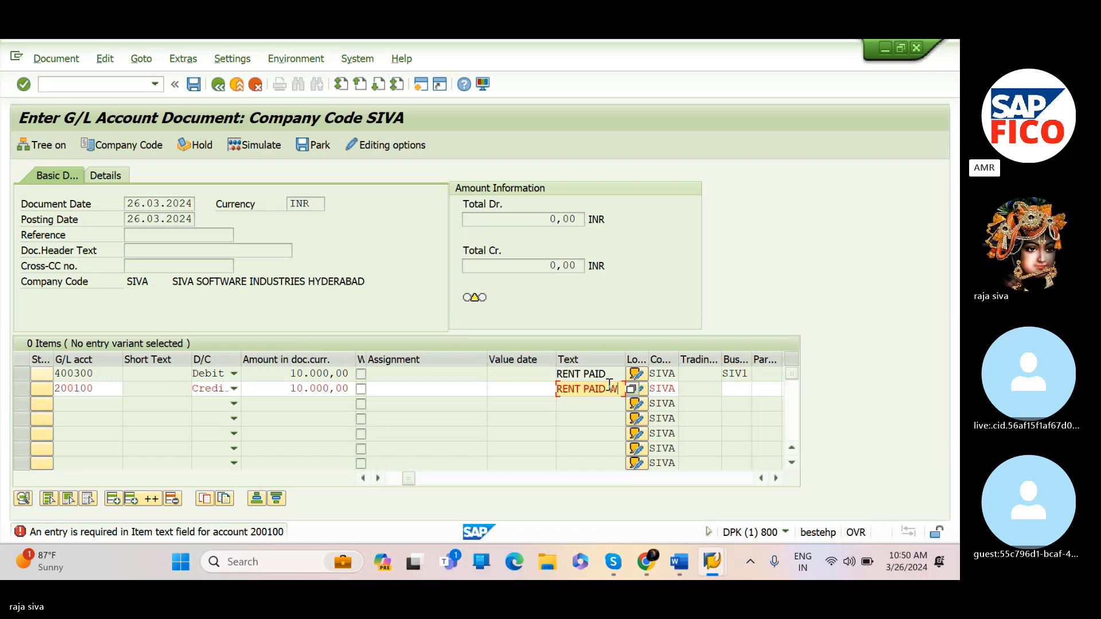
{"action": "type", "text": "ITH BAN"}
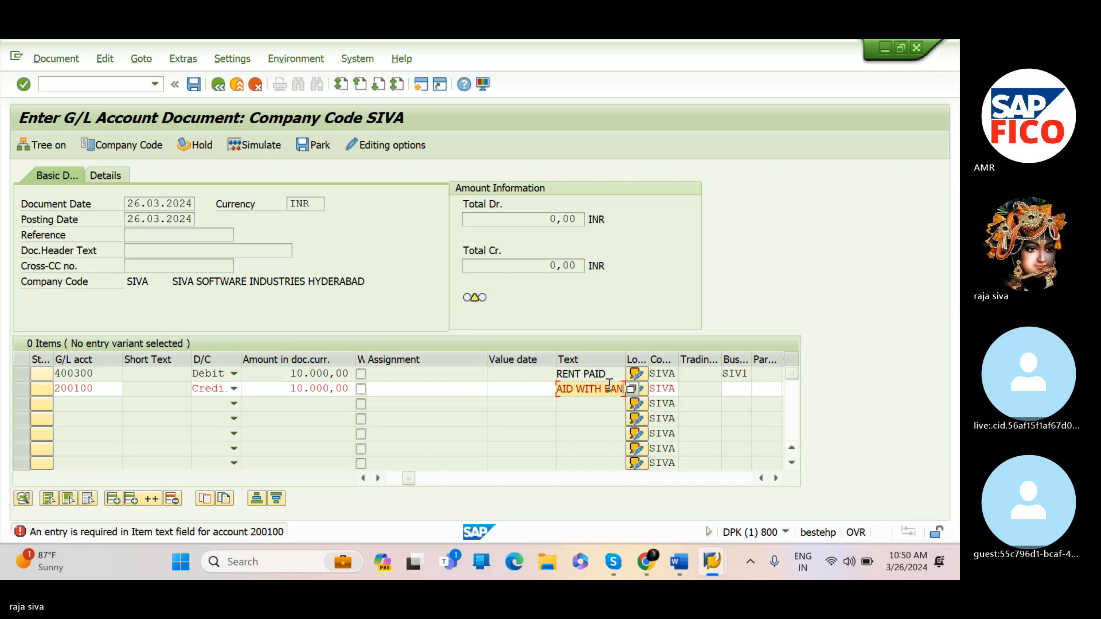
{"action": "type", "text": "K"}
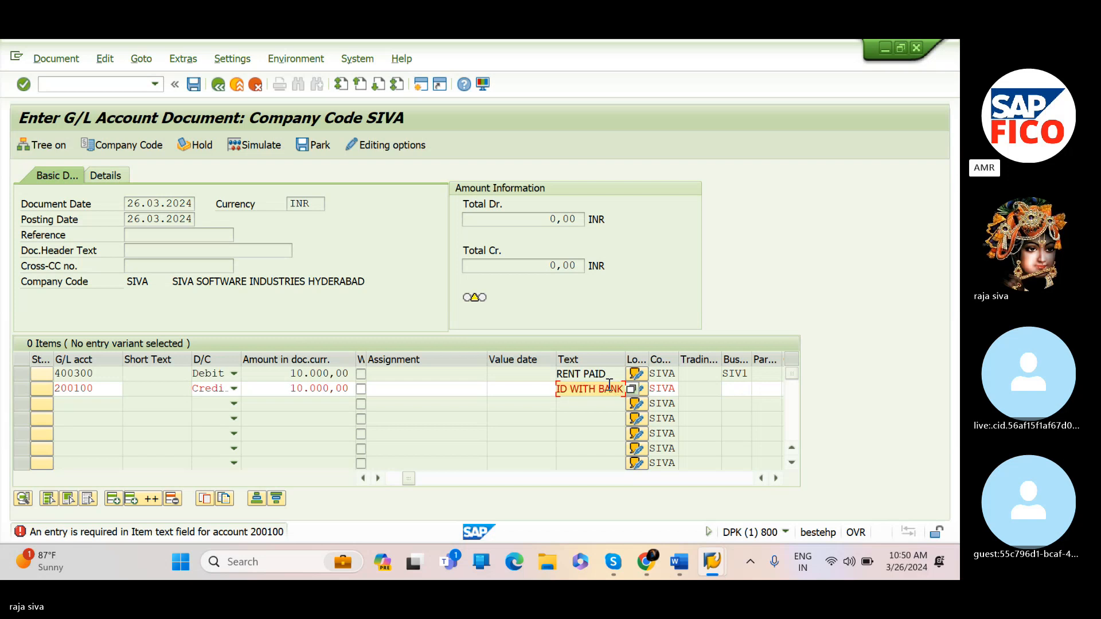
{"action": "key", "text": "Tab"}
{"action": "key", "text": "Tab"}
{"action": "key", "text": "Tab"}
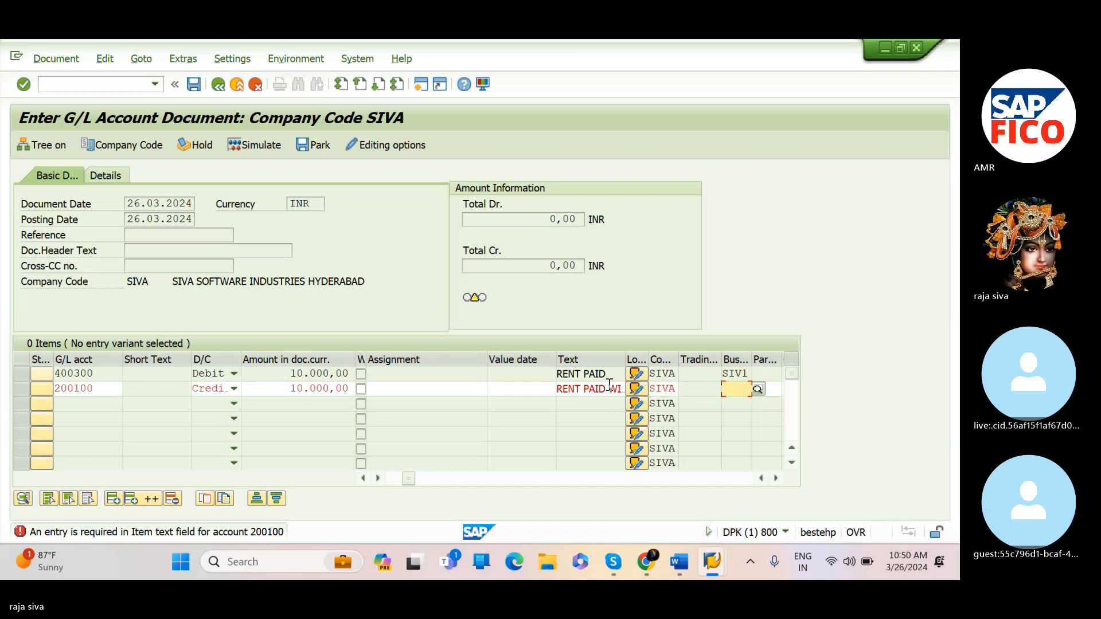
Set the bank line item's business area to SIV1 and simulate the document
{"action": "type", "text": "S"}
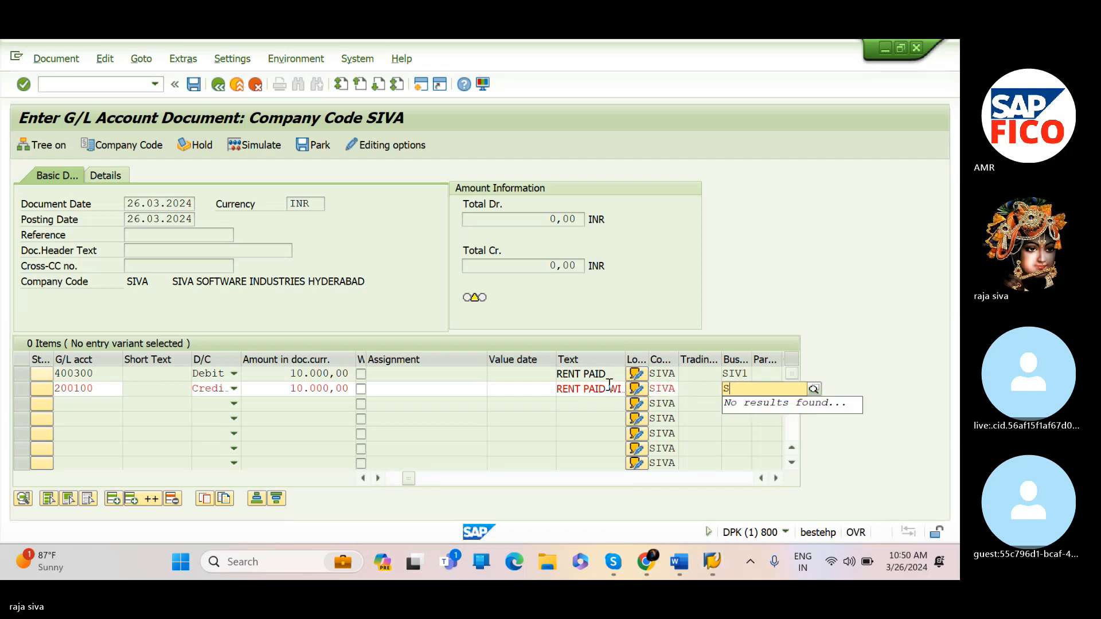
{"action": "type", "text": "IV"}
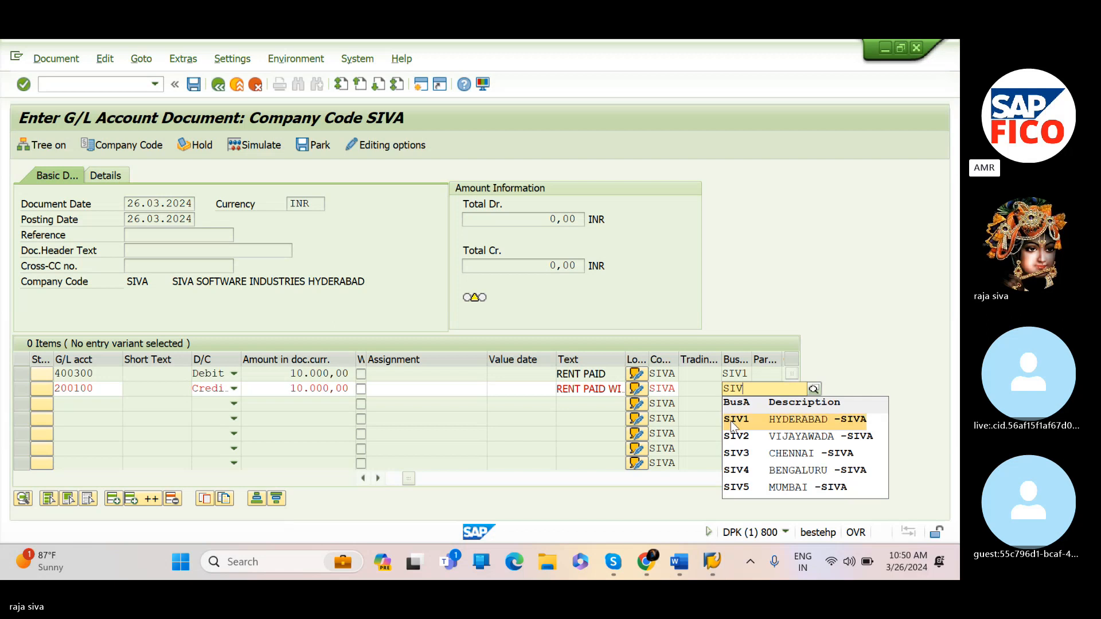
{"action": "left_click", "coordinate": [734, 421]}
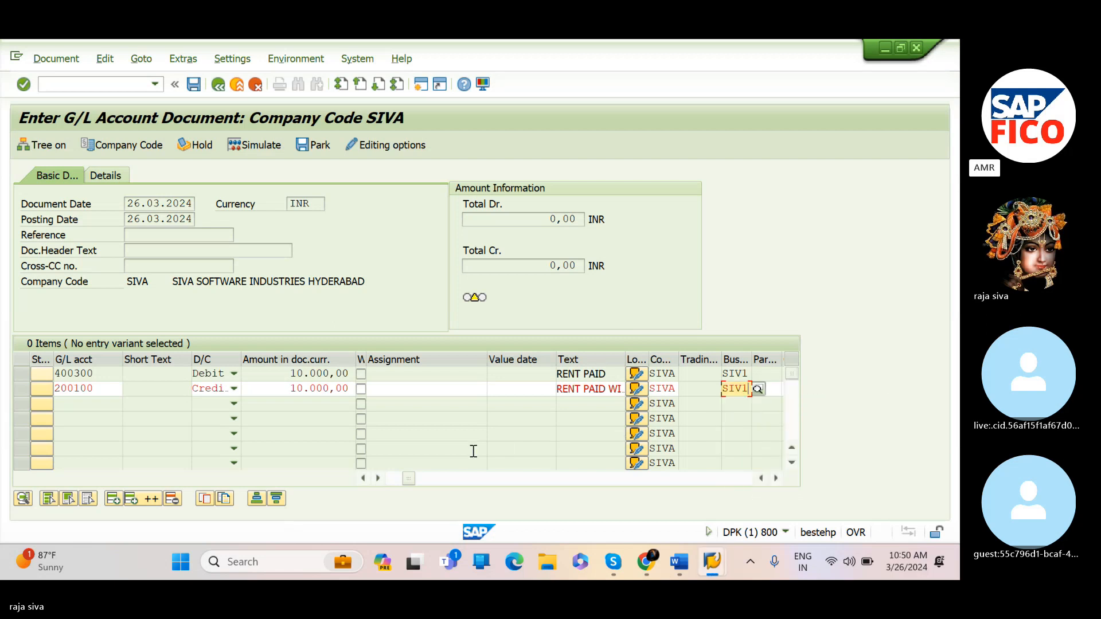
{"action": "key", "text": "Return"}
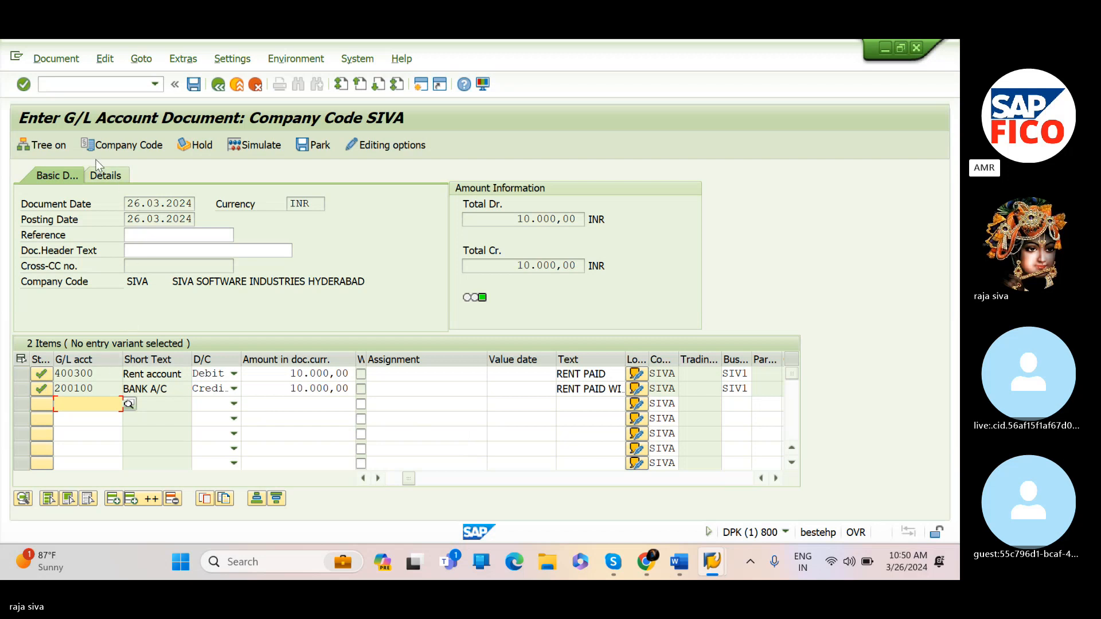
{"action": "left_click", "coordinate": [281, 145]}
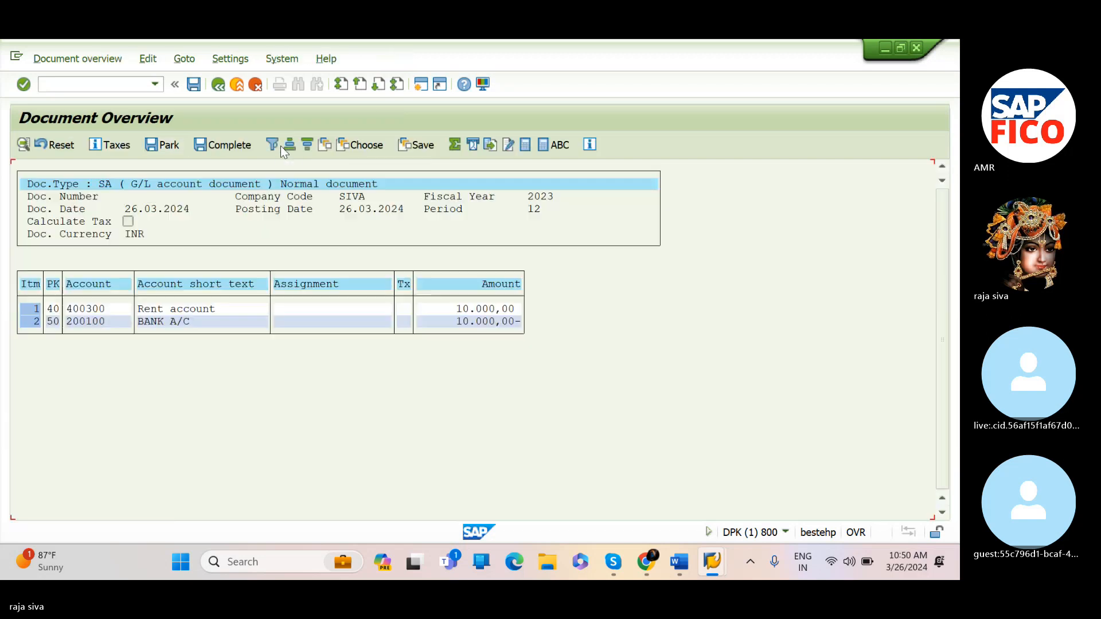
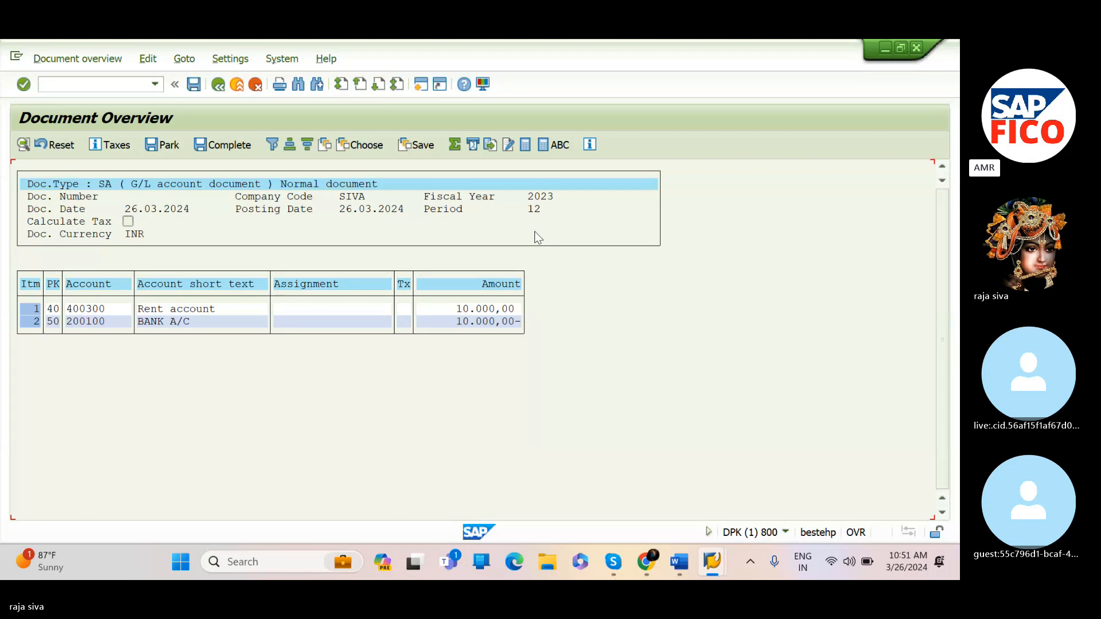
Review the posting keys in the document overview and try to post the rent document
{"action": "left_click", "coordinate": [536, 234]}
{"action": "left_click", "coordinate": [54, 285]}
{"action": "left_click", "coordinate": [55, 310]}
{"action": "left_click", "coordinate": [55, 324]}
{"action": "left_click", "coordinate": [195, 85]}
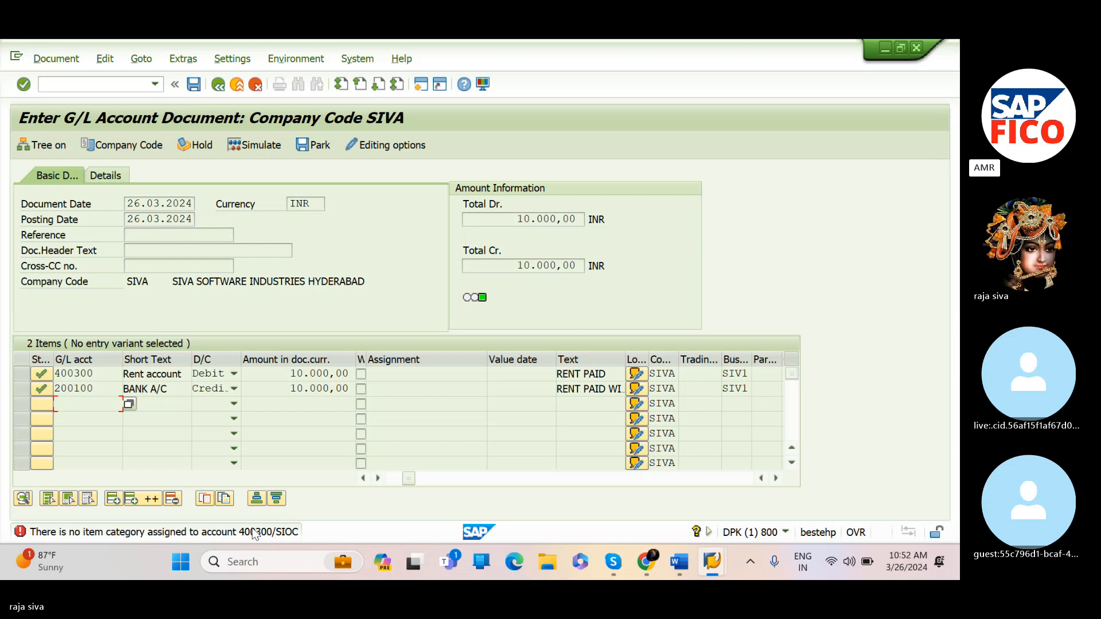
Open the error's long text and follow its link to Classify G/L Accounts for Document Splitting
{"action": "double_click", "coordinate": [217, 532]}
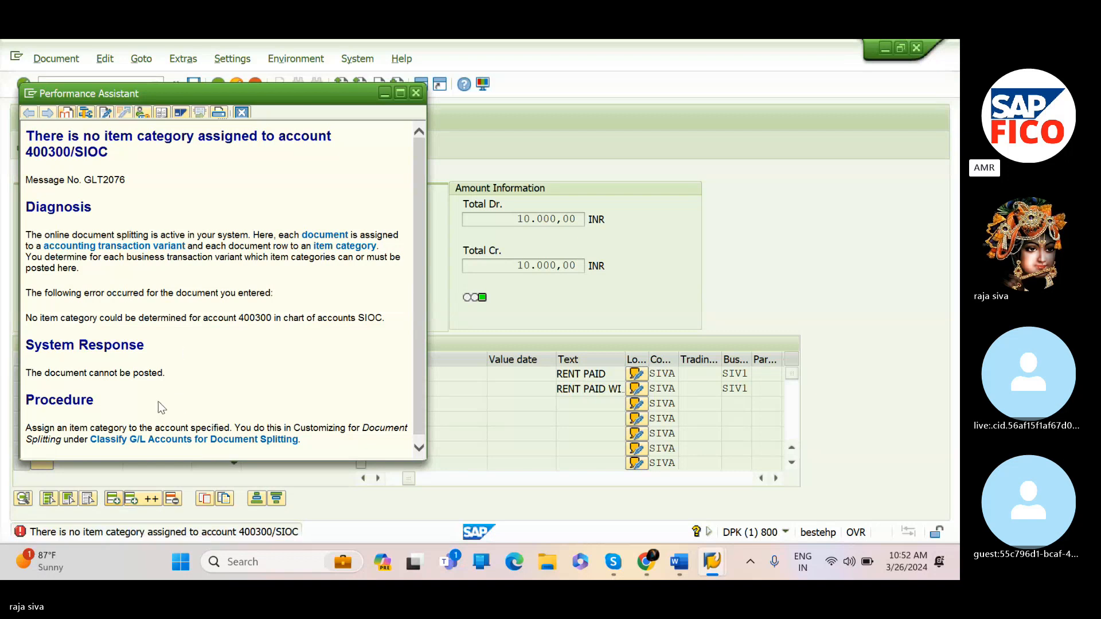
{"action": "scroll", "coordinate": [161, 408], "scroll_direction": "down", "scroll_amount": 1}
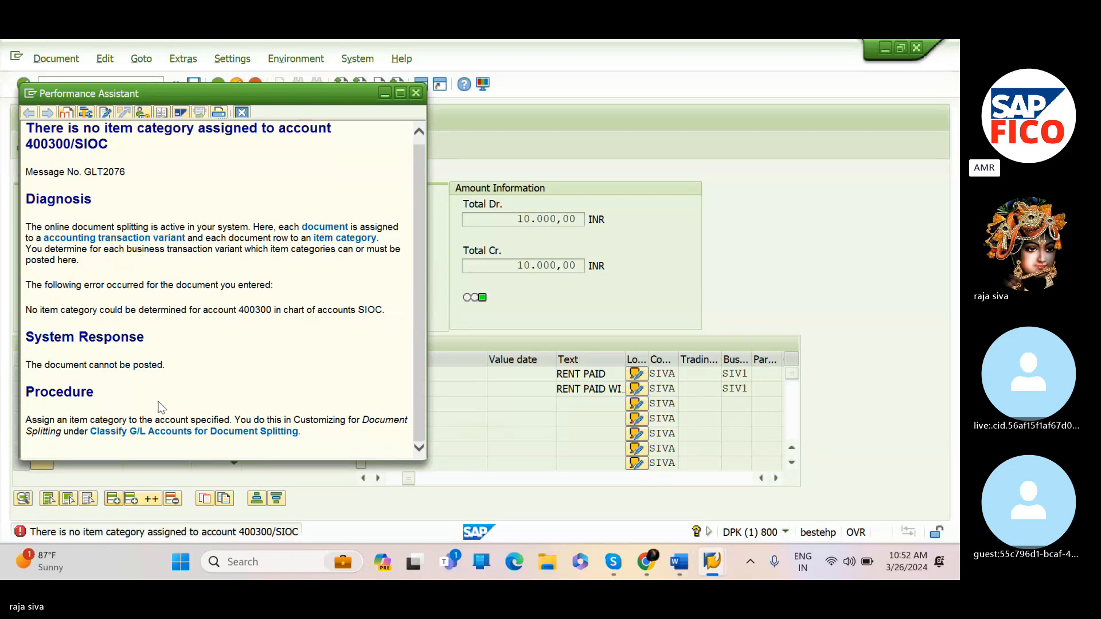
{"action": "left_click", "coordinate": [134, 435]}
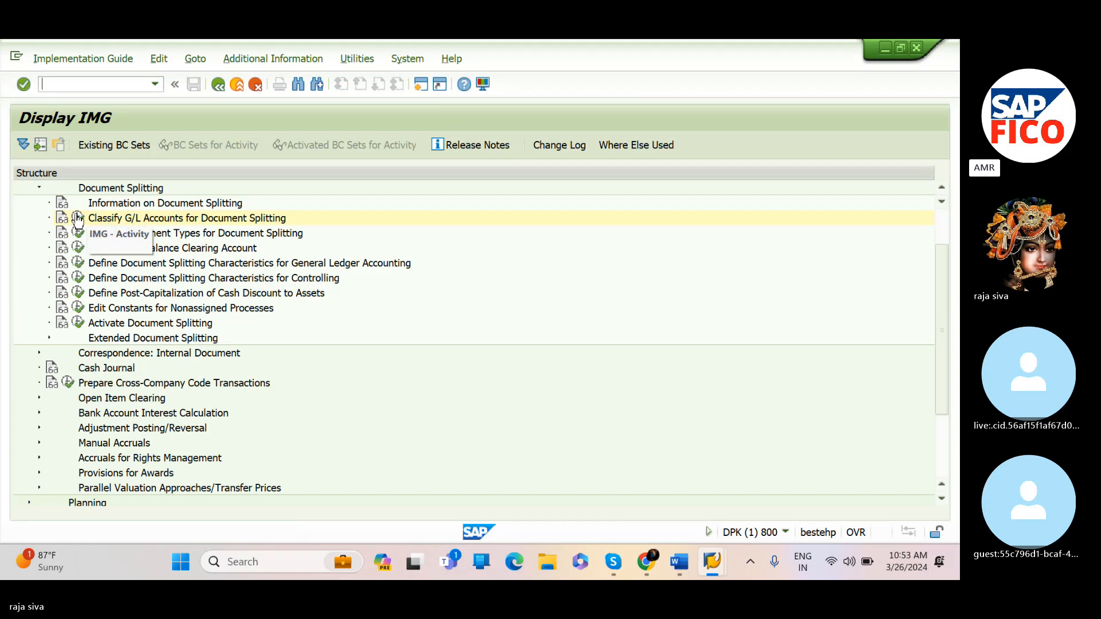
Open the Classify G/L Accounts for Document Splitting activity for chart of accounts SIOC and start new entries
{"action": "left_click", "coordinate": [77, 218]}
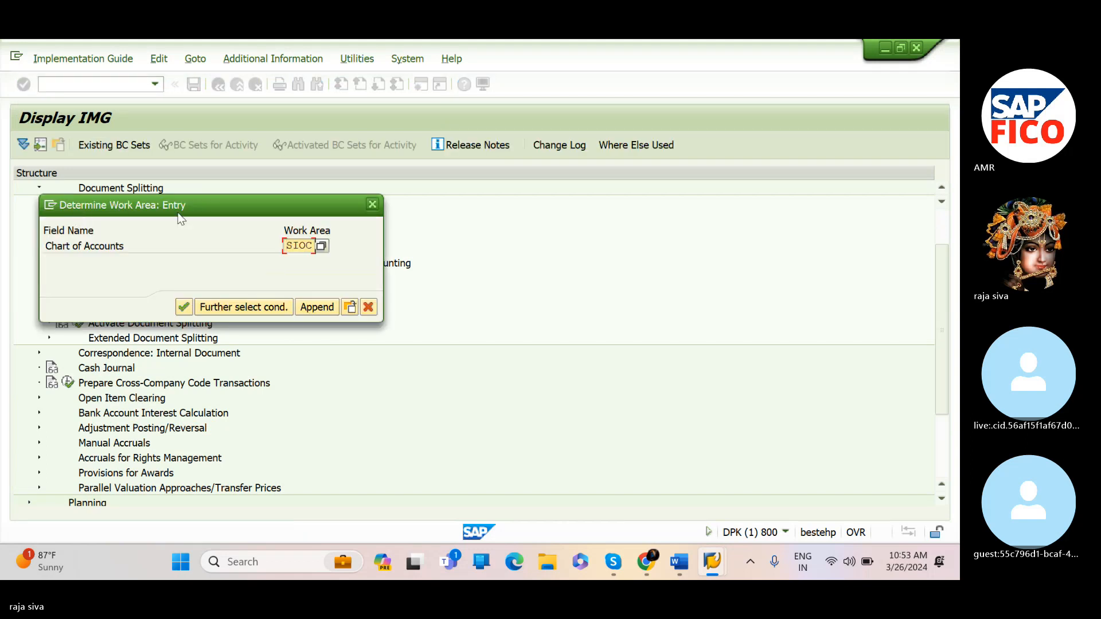
{"action": "left_click", "coordinate": [185, 308]}
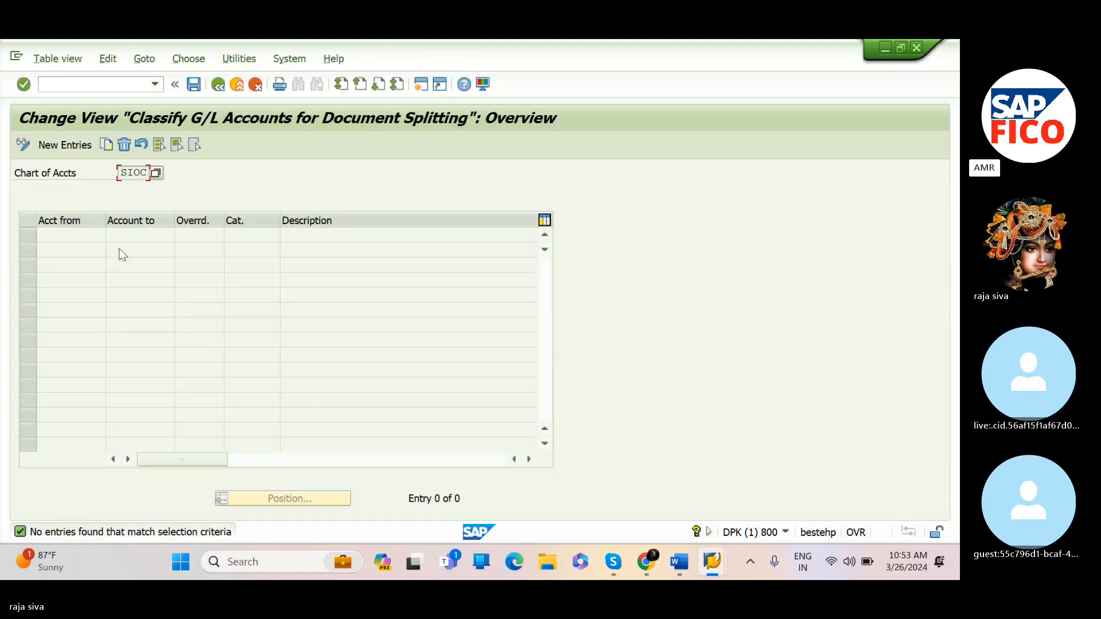
{"action": "left_click", "coordinate": [71, 145]}
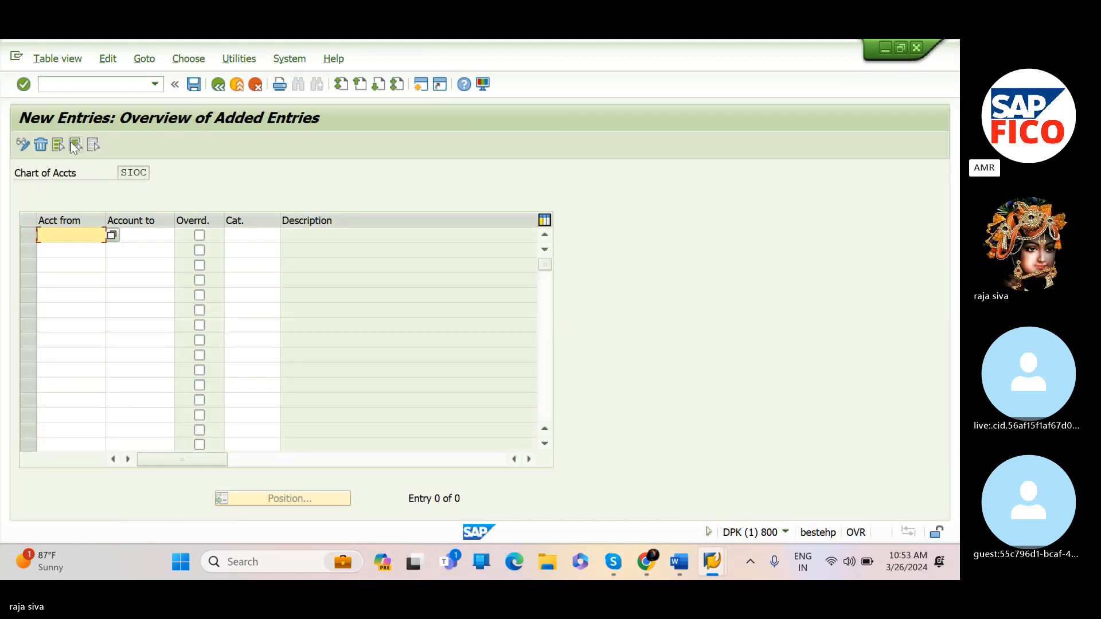
Set the first entry's account range from 400300 to 400300, picking the Rent account from the search list
{"action": "left_click", "coordinate": [110, 230]}
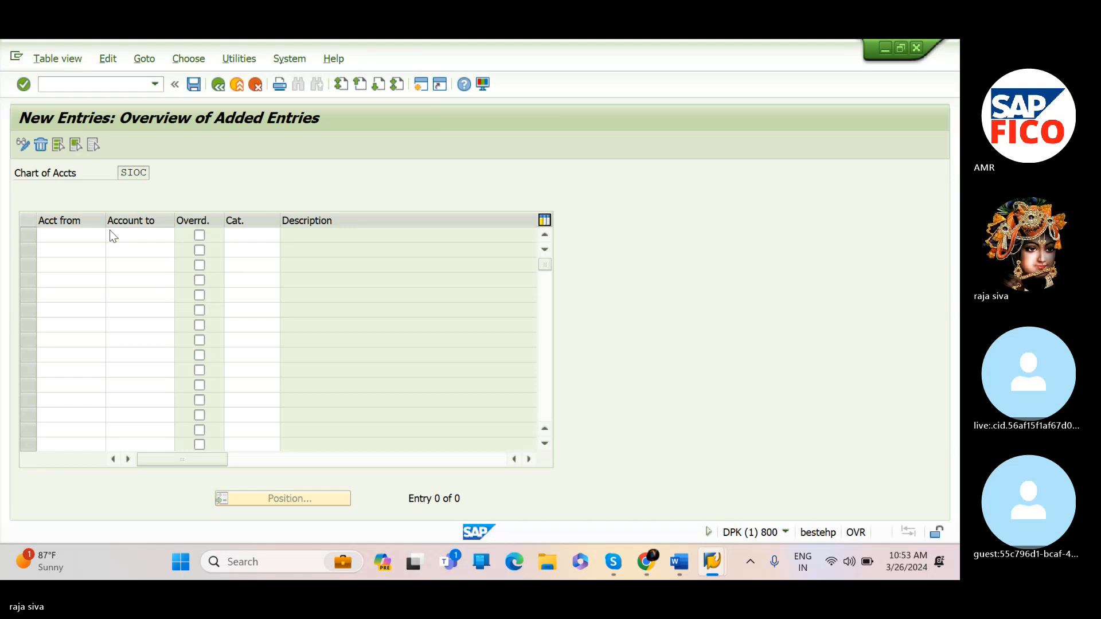
{"action": "key", "text": "F4"}
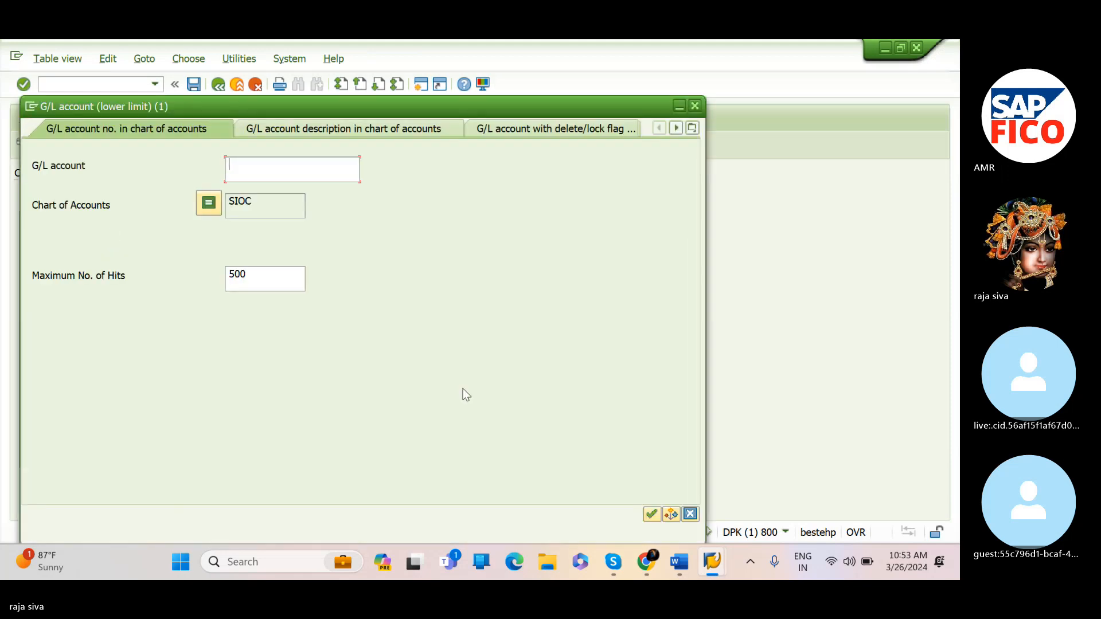
{"action": "left_click", "coordinate": [652, 514]}
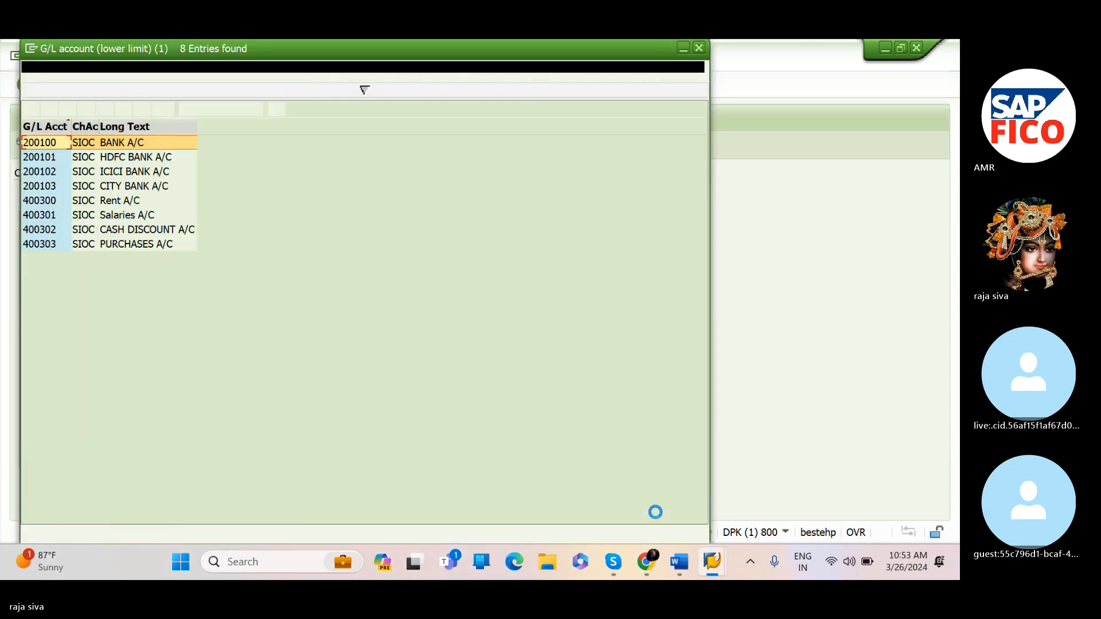
{"action": "left_click", "coordinate": [47, 199]}
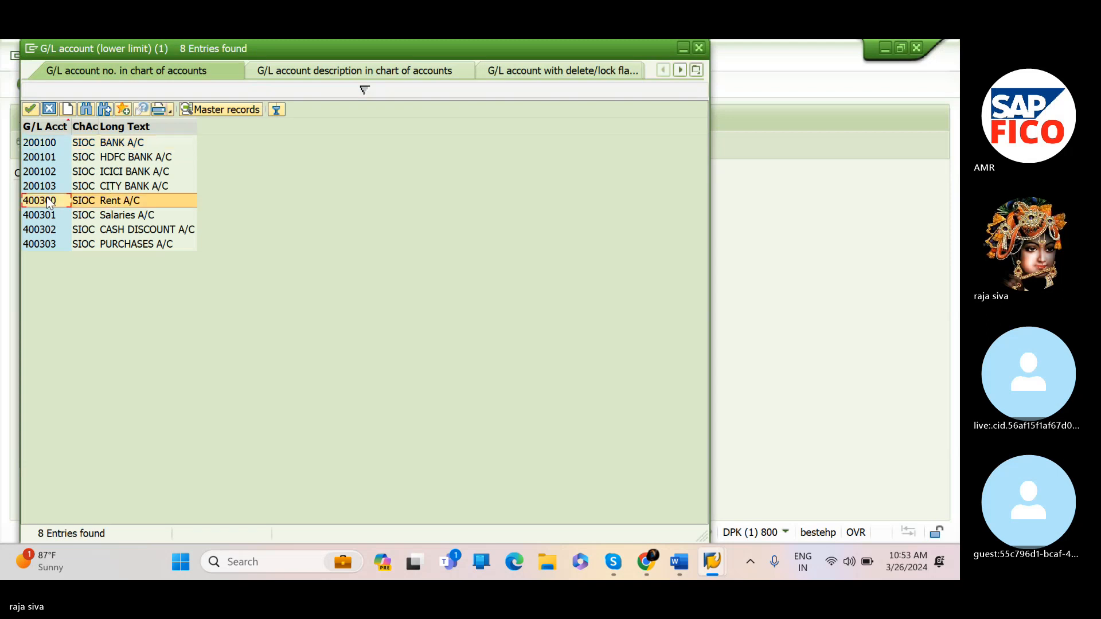
{"action": "left_click", "coordinate": [29, 109]}
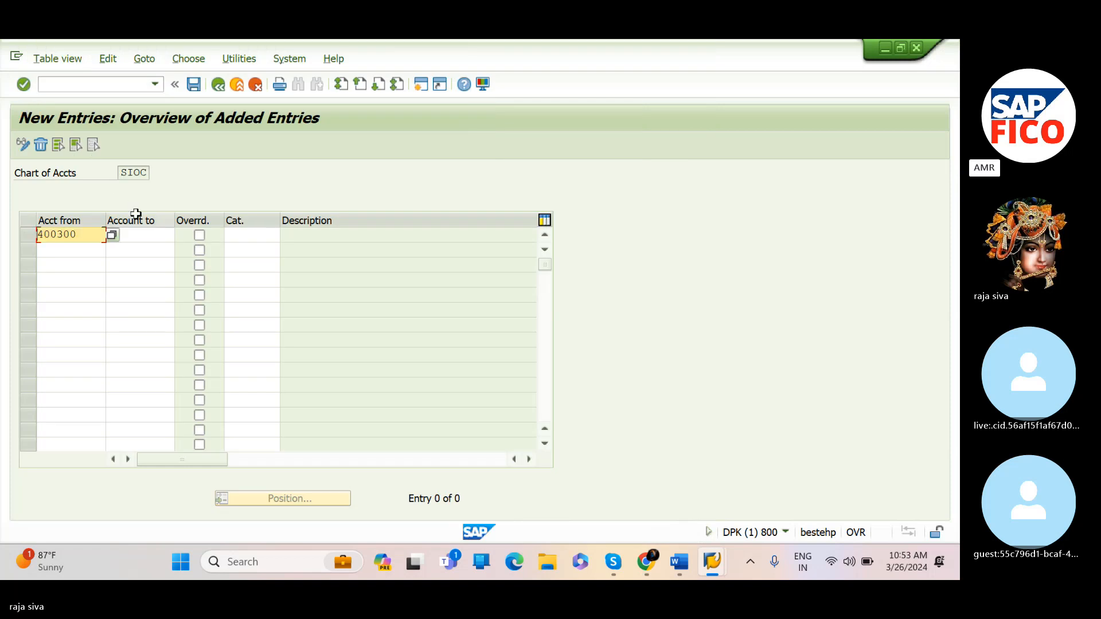
{"action": "left_click", "coordinate": [153, 239]}
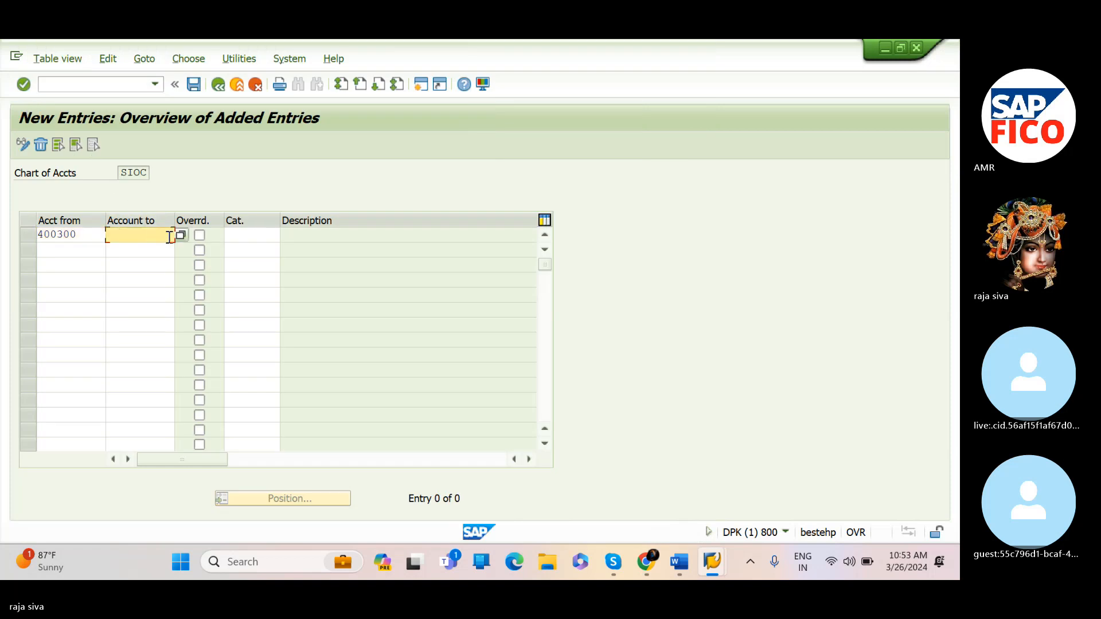
{"action": "type", "text": "400300"}
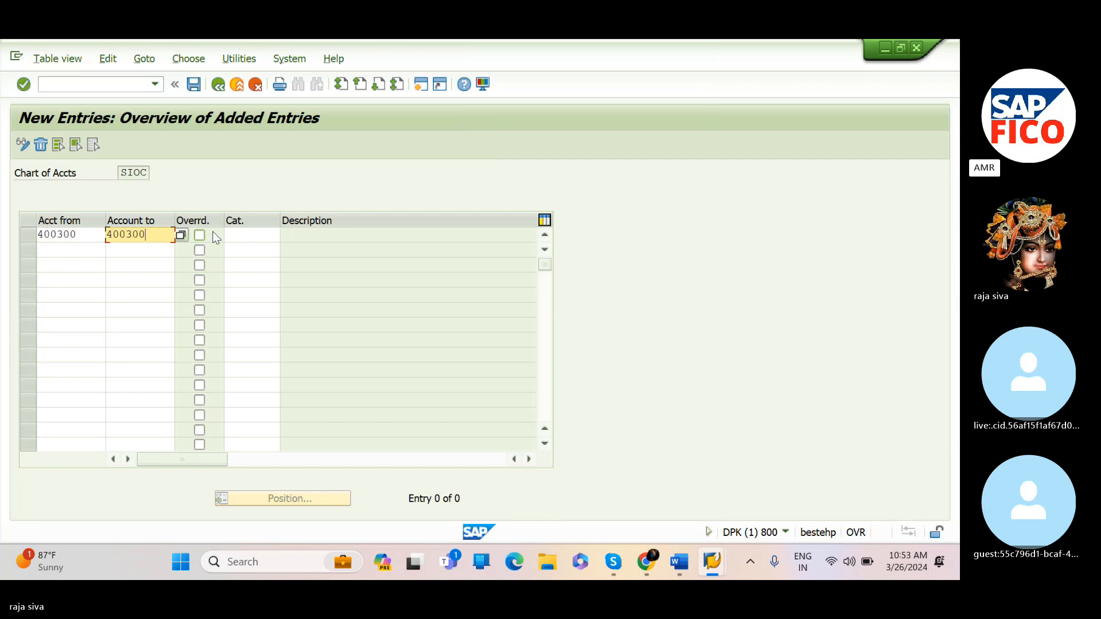
Assign item category 20000 Expense to the 400300 entry
{"action": "left_click", "coordinate": [236, 233]}
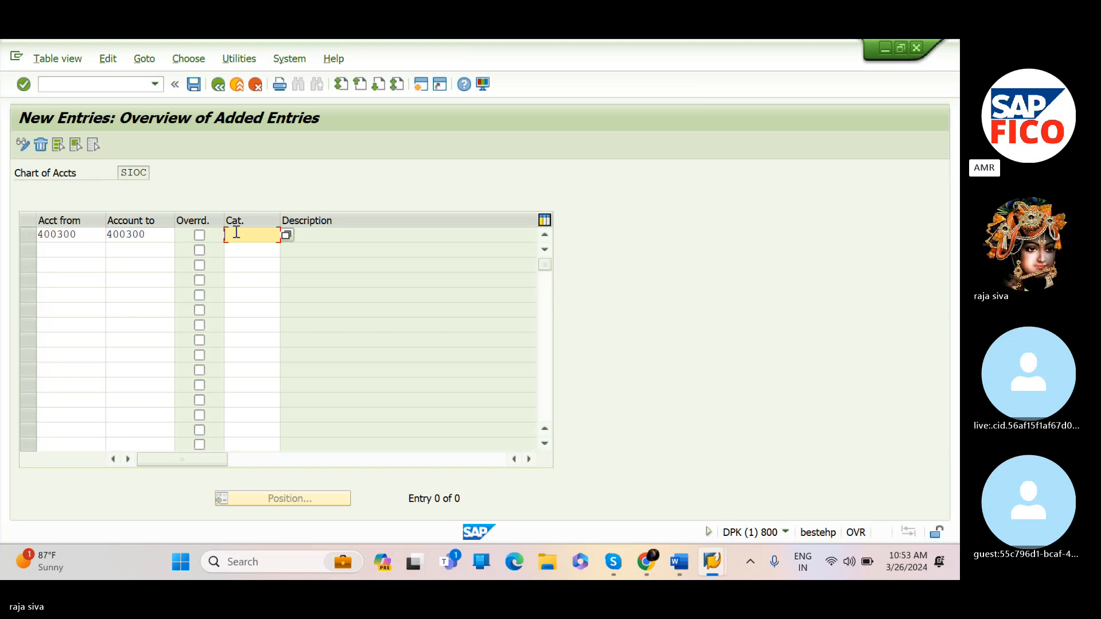
{"action": "left_click", "coordinate": [286, 234]}
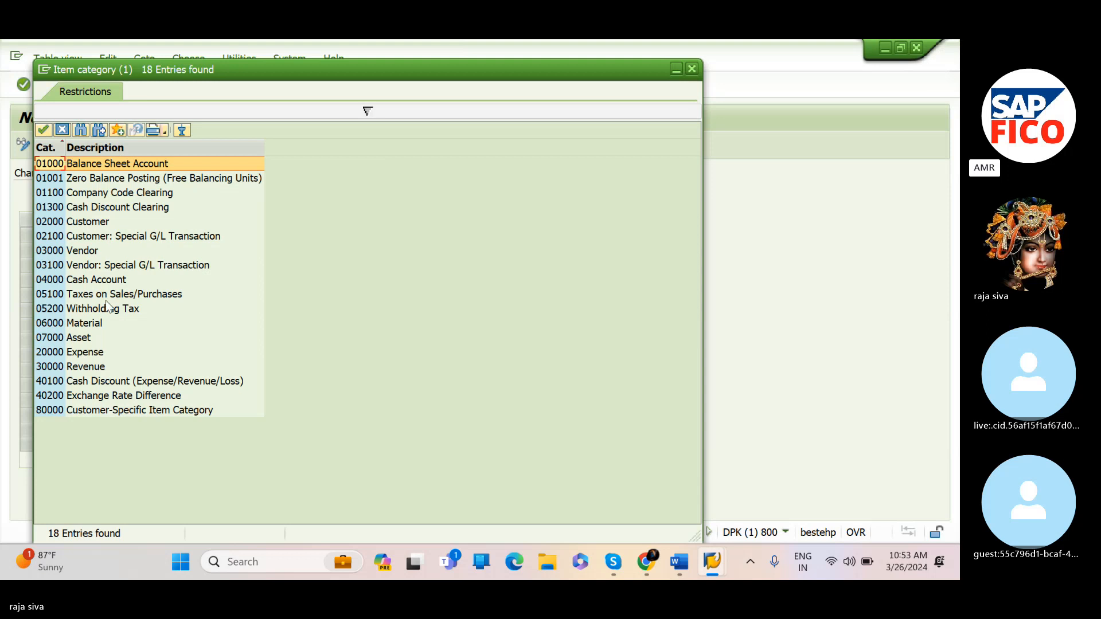
{"action": "left_click", "coordinate": [97, 353]}
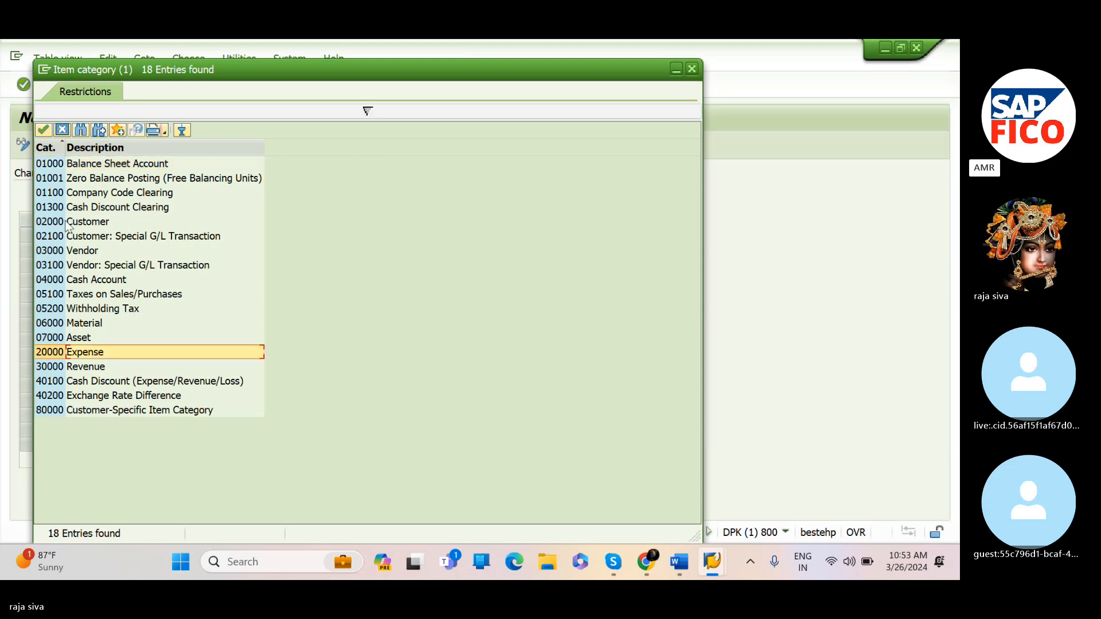
{"action": "left_click", "coordinate": [43, 130]}
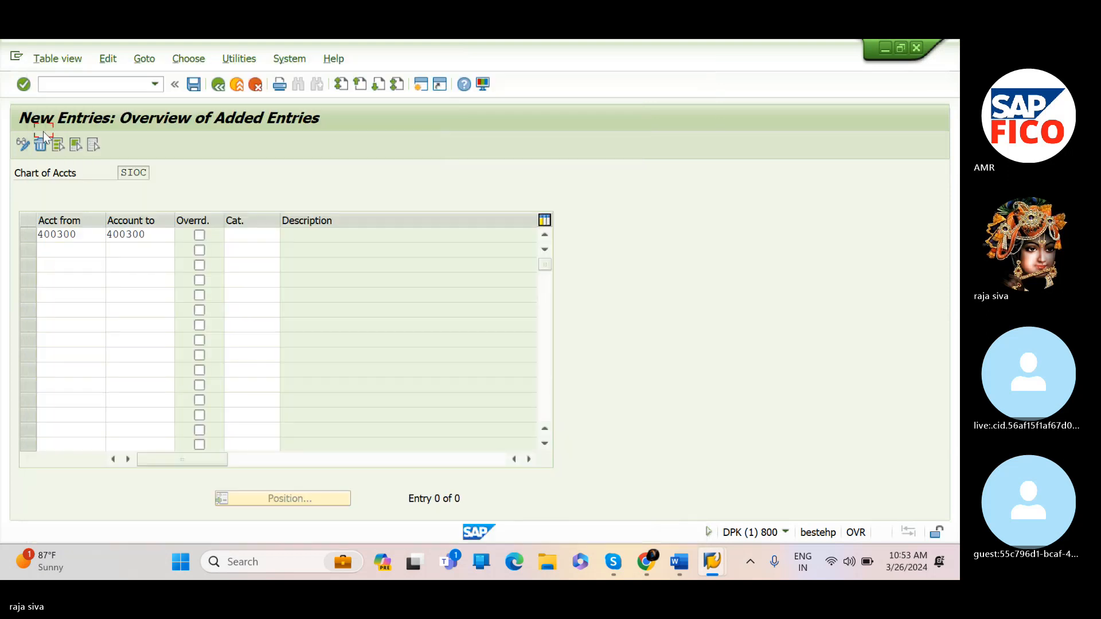
{"action": "left_click", "coordinate": [317, 234]}
Set the second entry's account range from 200100 to 200100, picking the bank account from the search list
{"action": "left_click", "coordinate": [85, 250]}
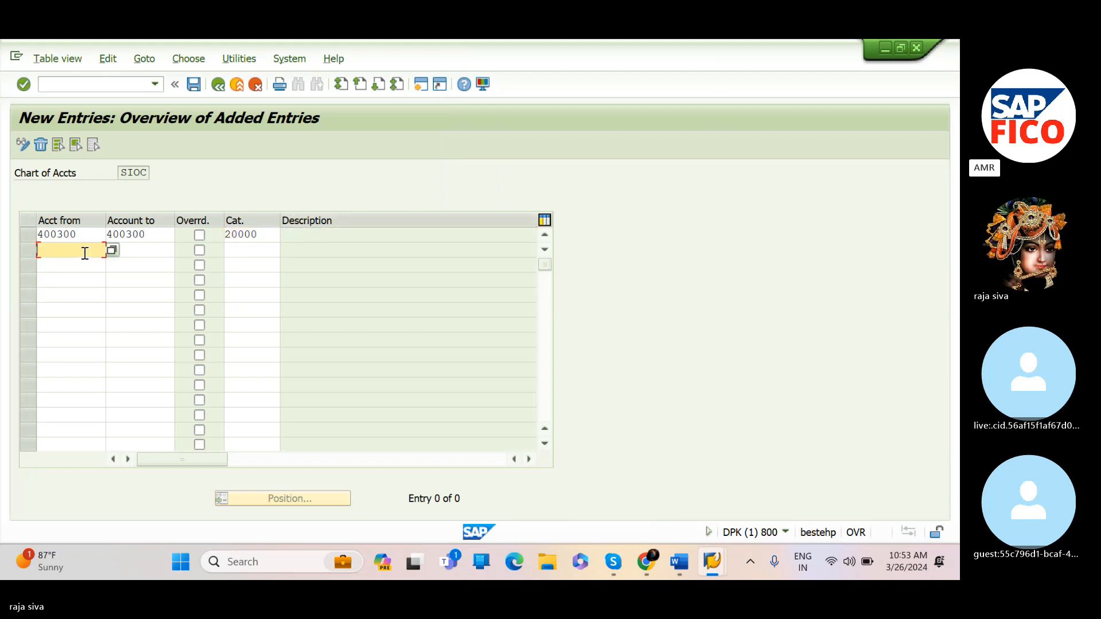
{"action": "left_click", "coordinate": [109, 249]}
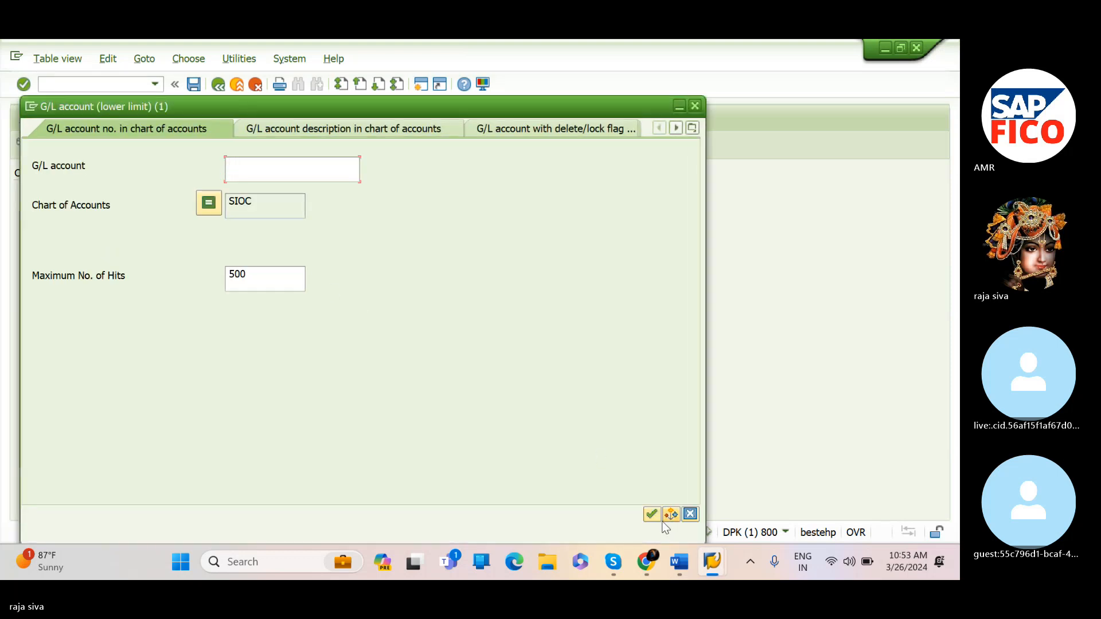
{"action": "left_click", "coordinate": [652, 514]}
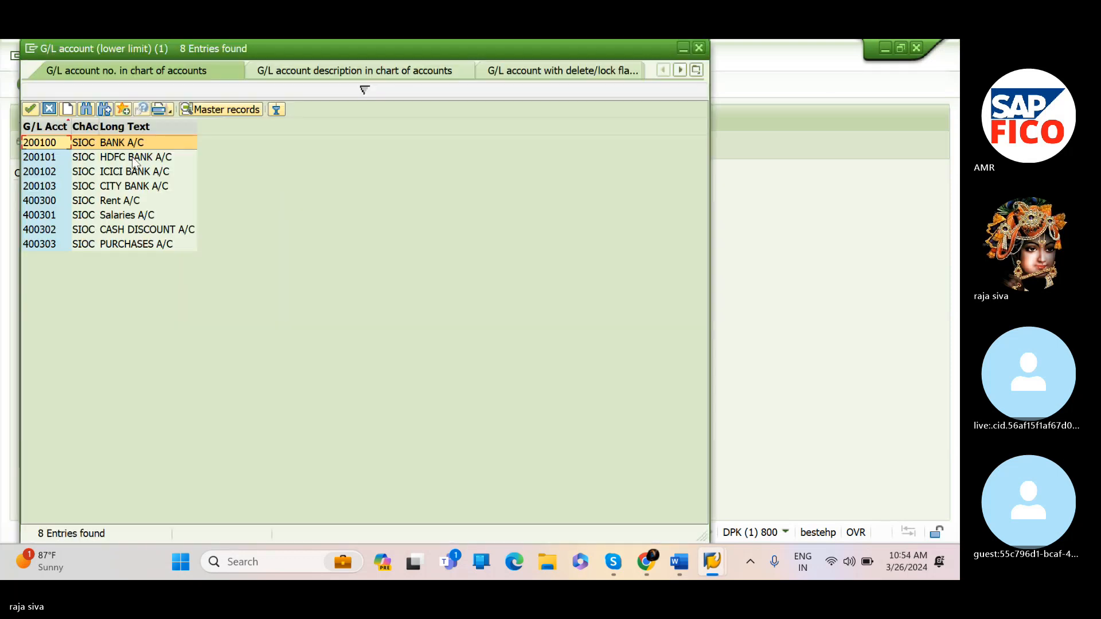
{"action": "left_click", "coordinate": [31, 109]}
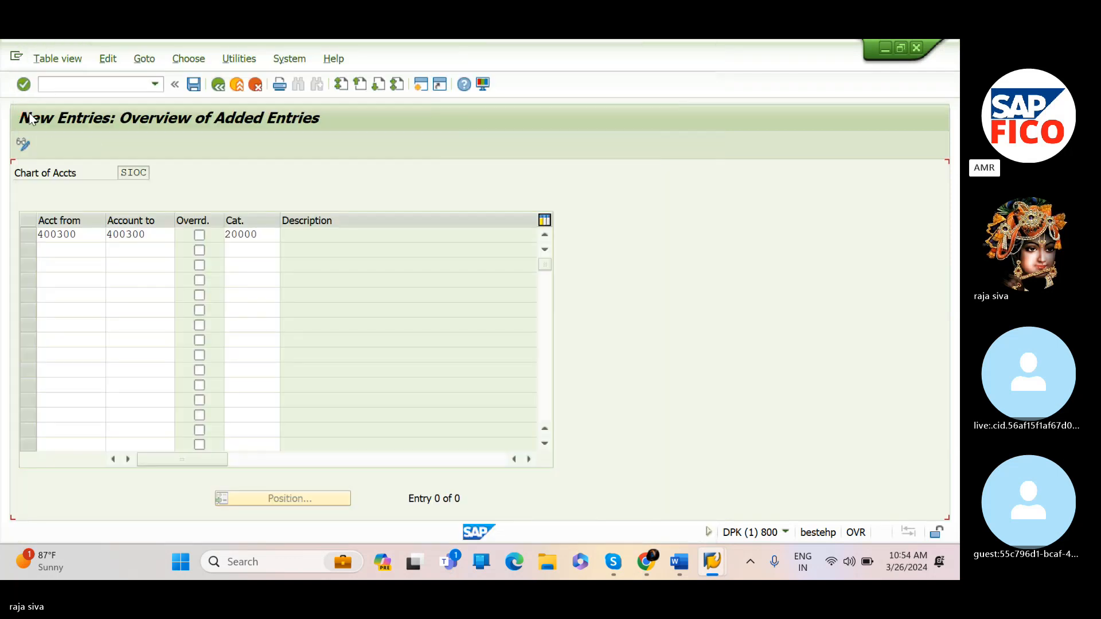
{"action": "left_click", "coordinate": [152, 247]}
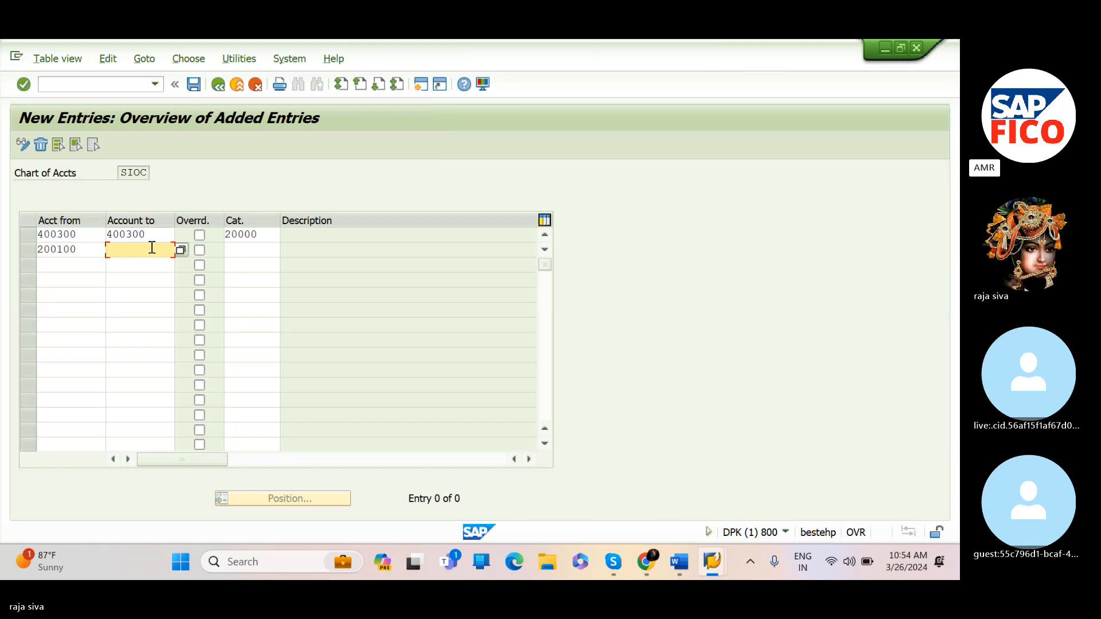
{"action": "type", "text": "2001"}
{"action": "key", "text": "Tab"}
{"action": "key", "text": "Tab"}
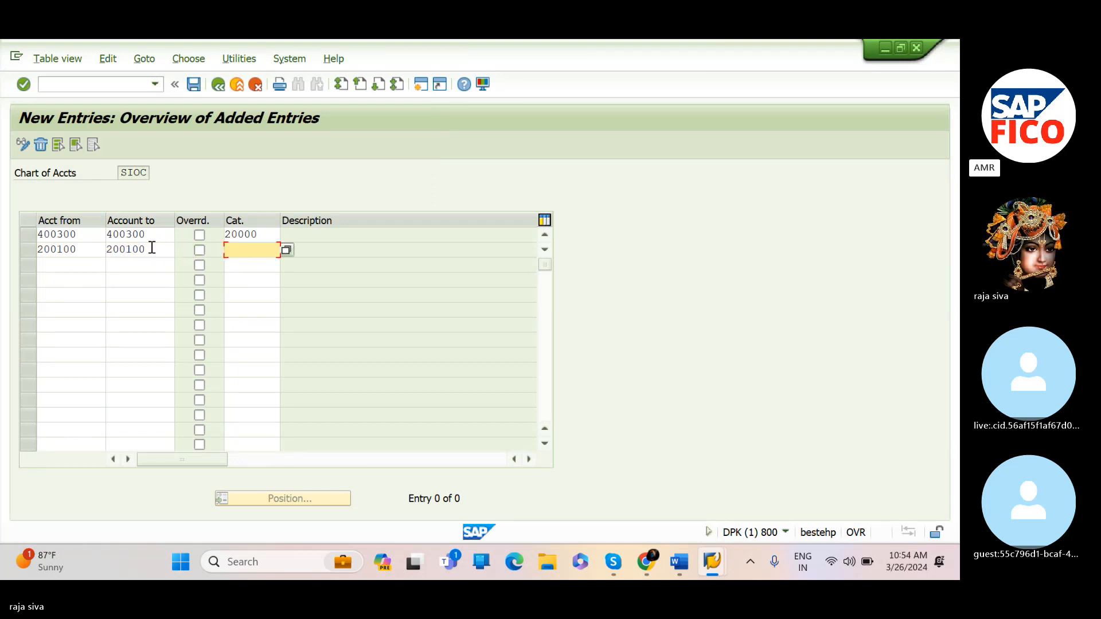
Assign item category 07000 Asset to the 200100 entry and confirm both entries
{"action": "left_click", "coordinate": [285, 248]}
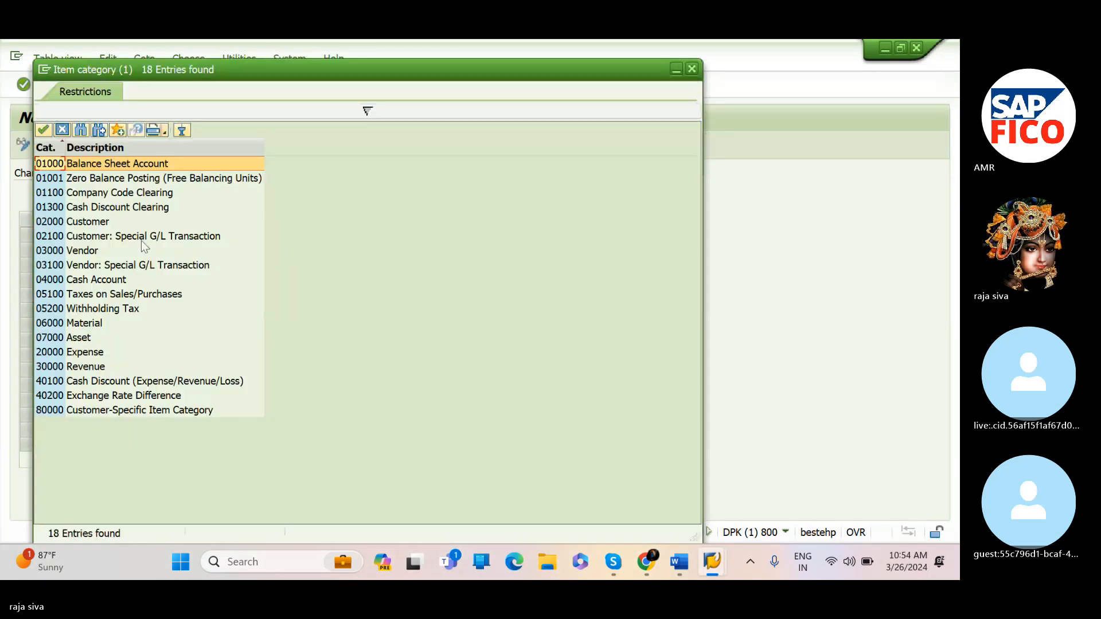
{"action": "left_click", "coordinate": [51, 338]}
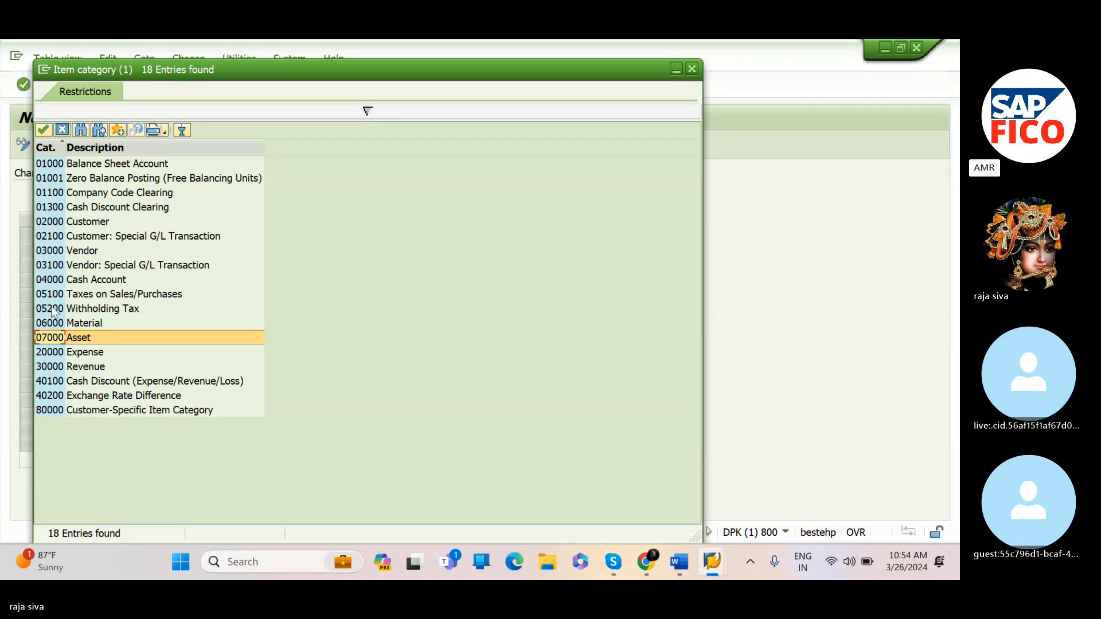
{"action": "left_click", "coordinate": [43, 128]}
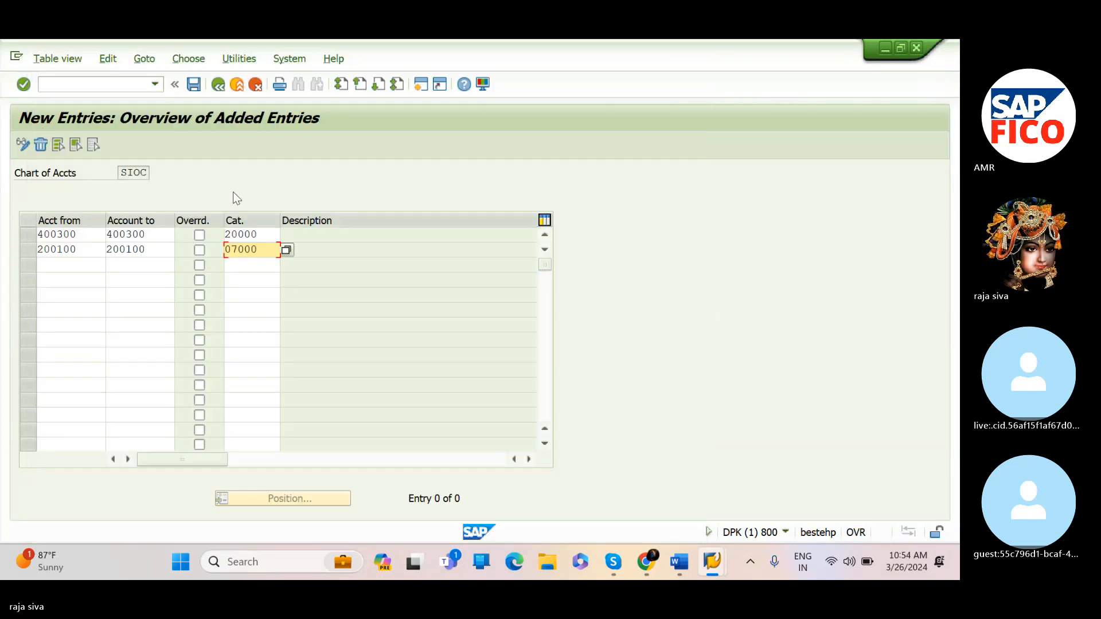
{"action": "left_click", "coordinate": [332, 244]}
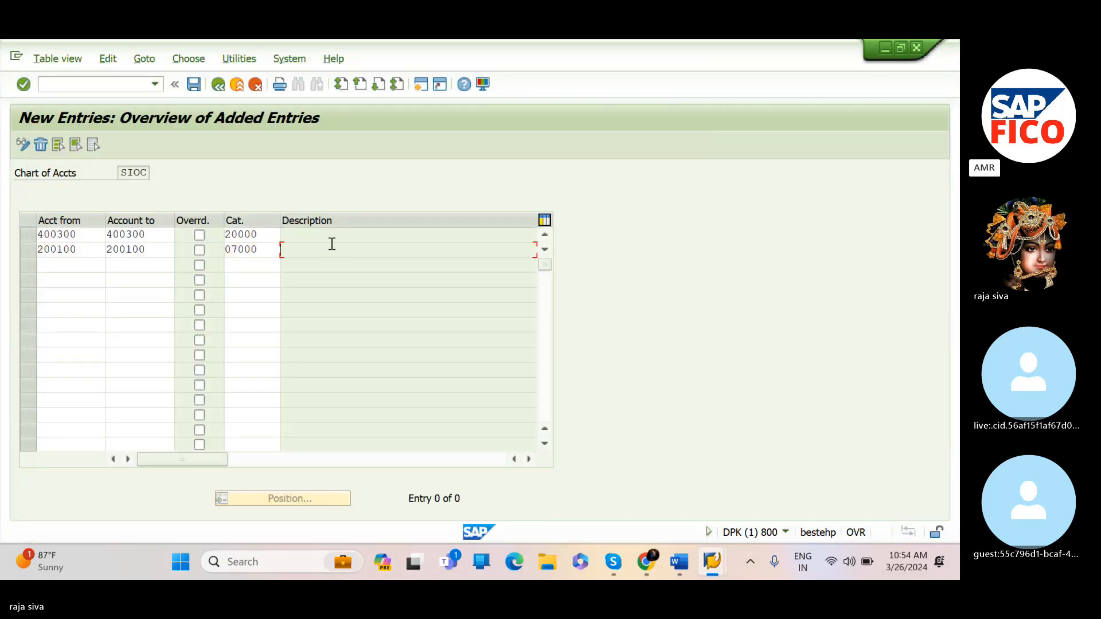
{"action": "key", "text": "Return"}
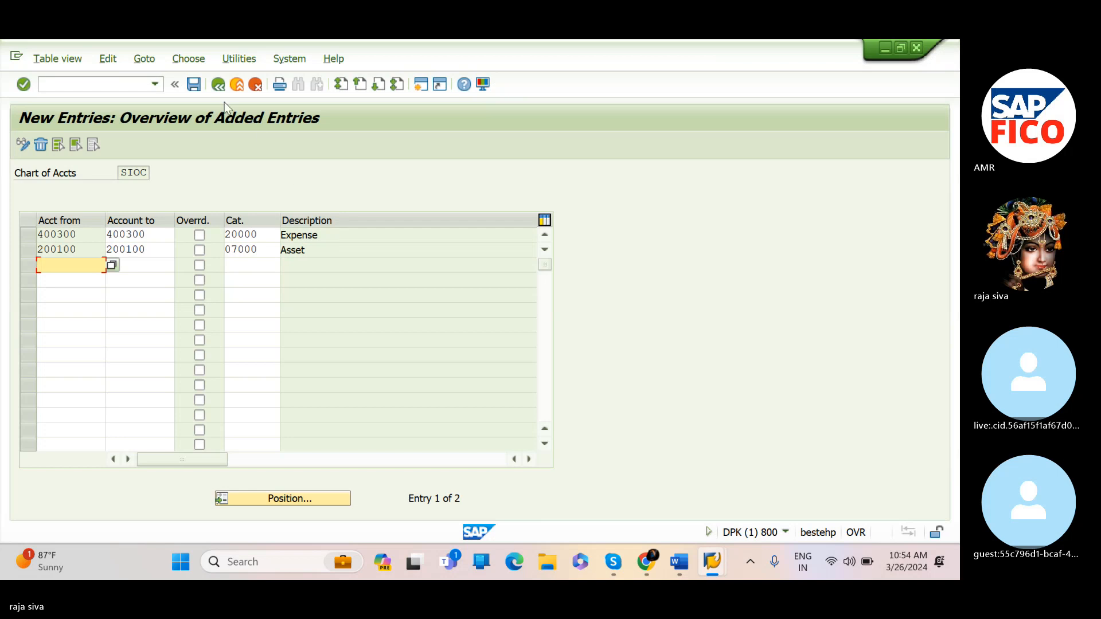
Save the account classification entries under a new customizing request described as "define document slipting"
{"action": "left_click", "coordinate": [194, 86]}
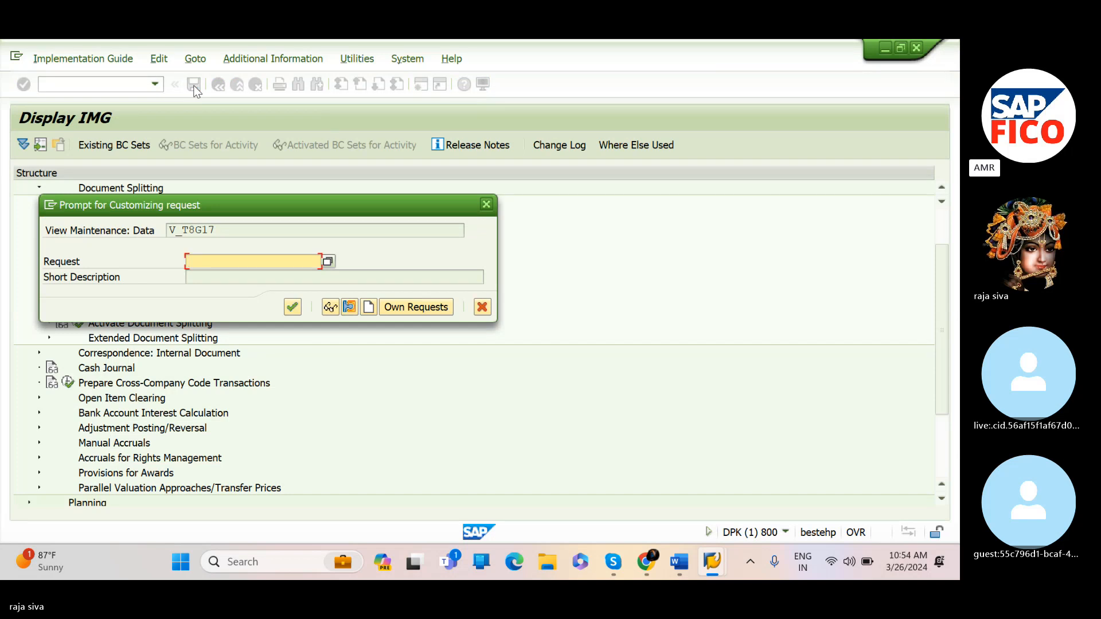
{"action": "left_click", "coordinate": [368, 308]}
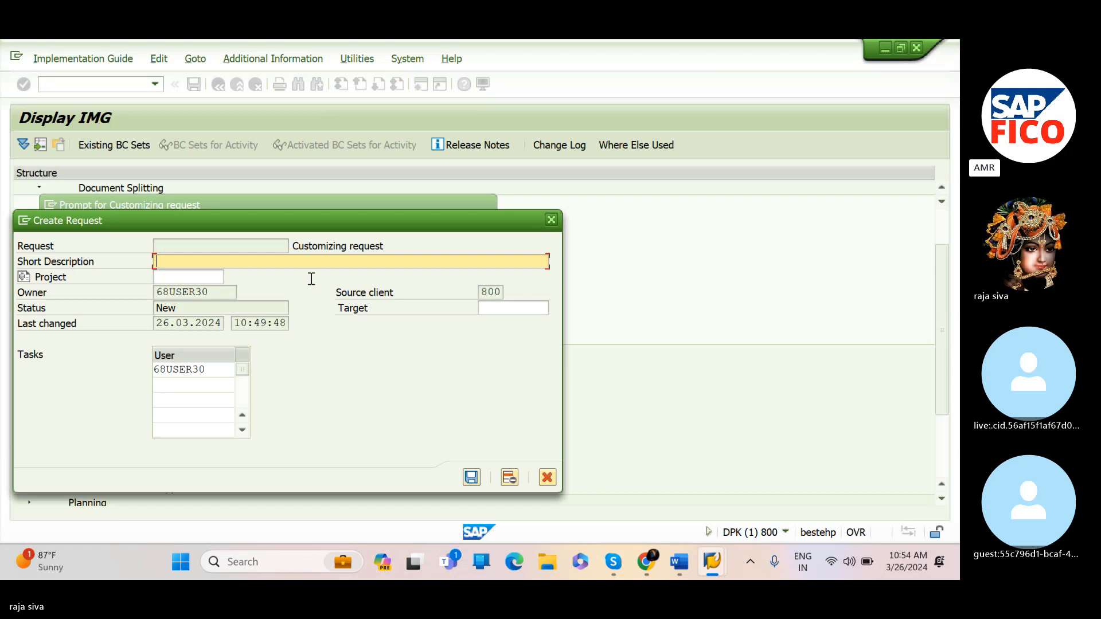
{"action": "type", "text": "define "}
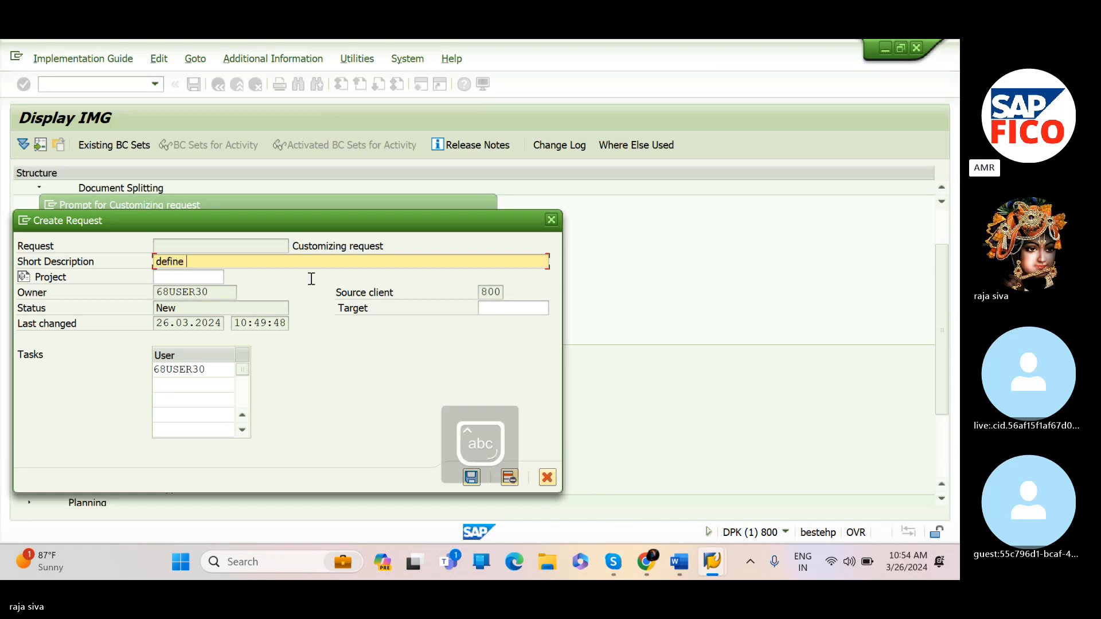
{"action": "type", "text": "docume"}
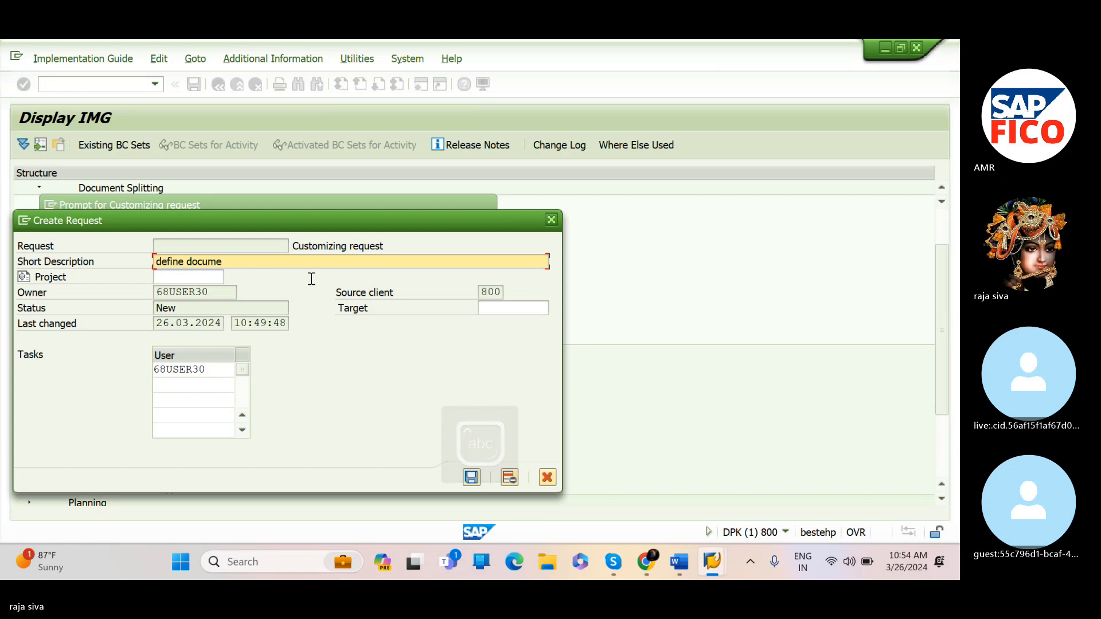
{"action": "type", "text": "nt sl"}
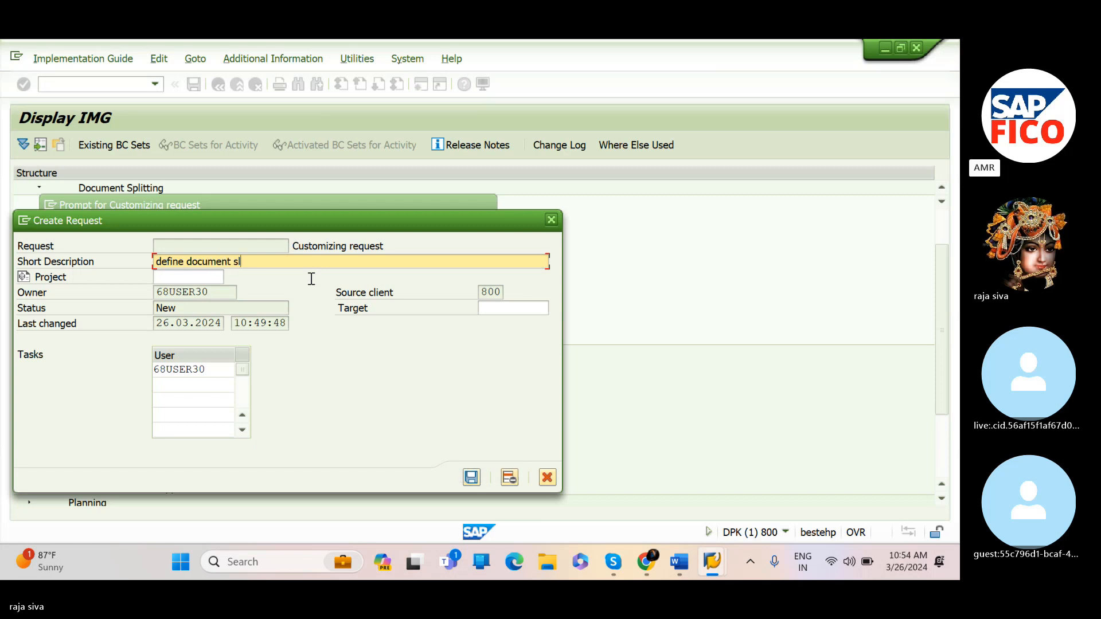
{"action": "type", "text": "ipti"}
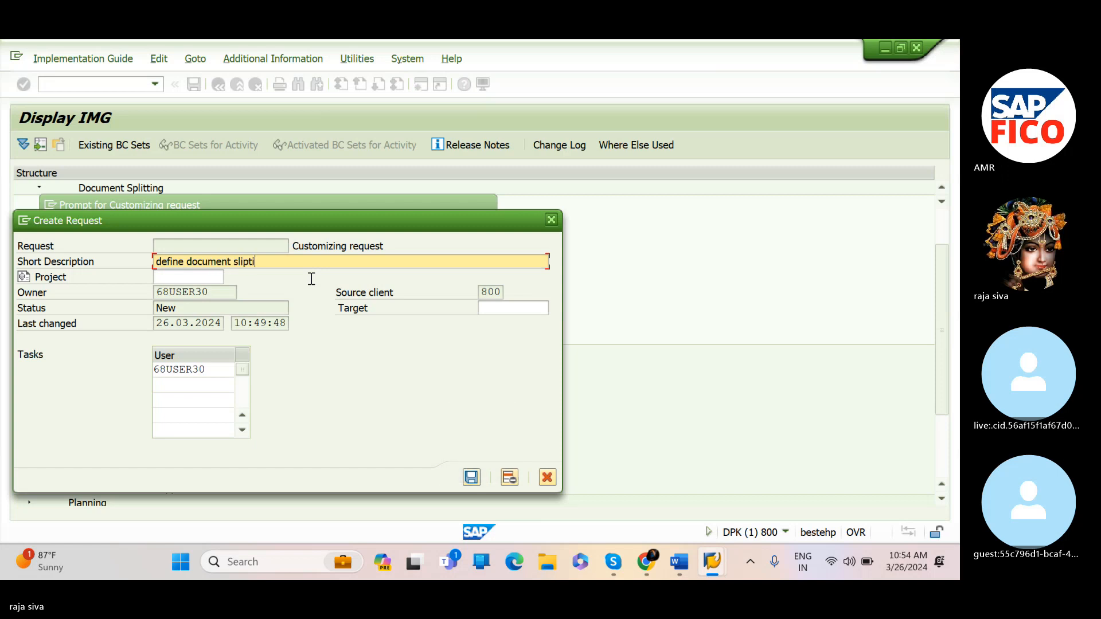
{"action": "type", "text": "ng"}
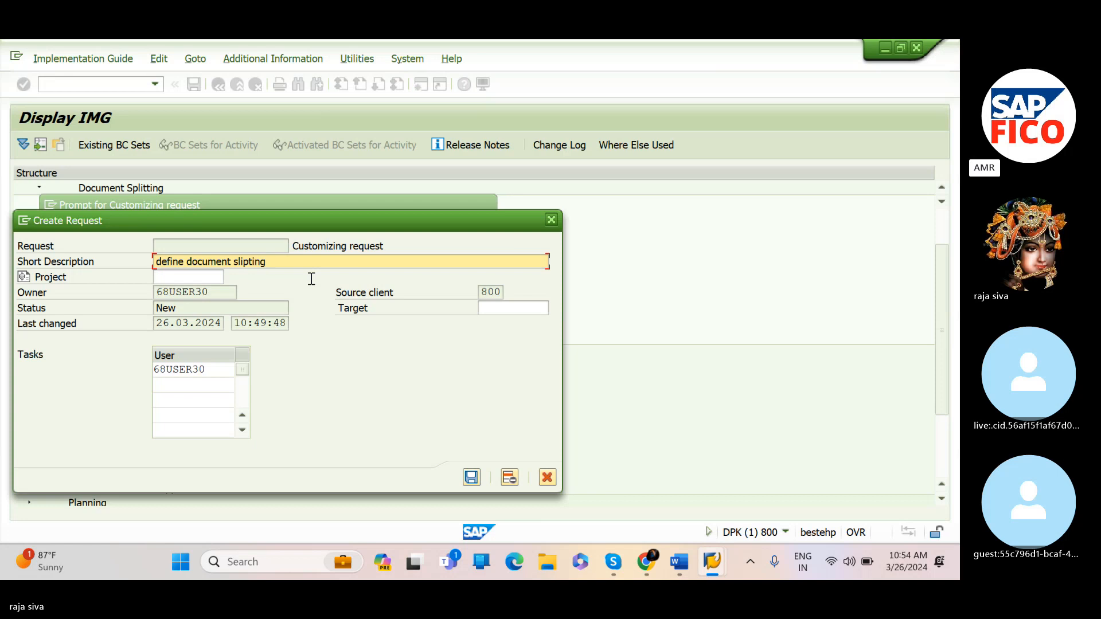
{"action": "left_click", "coordinate": [470, 477]}
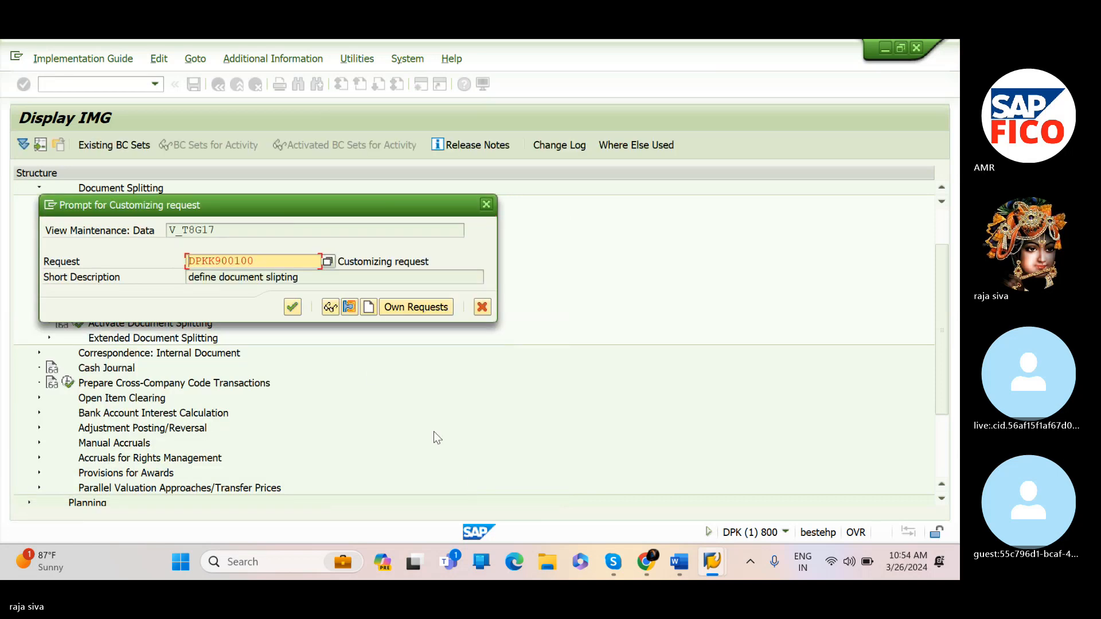
{"action": "left_click", "coordinate": [292, 307]}
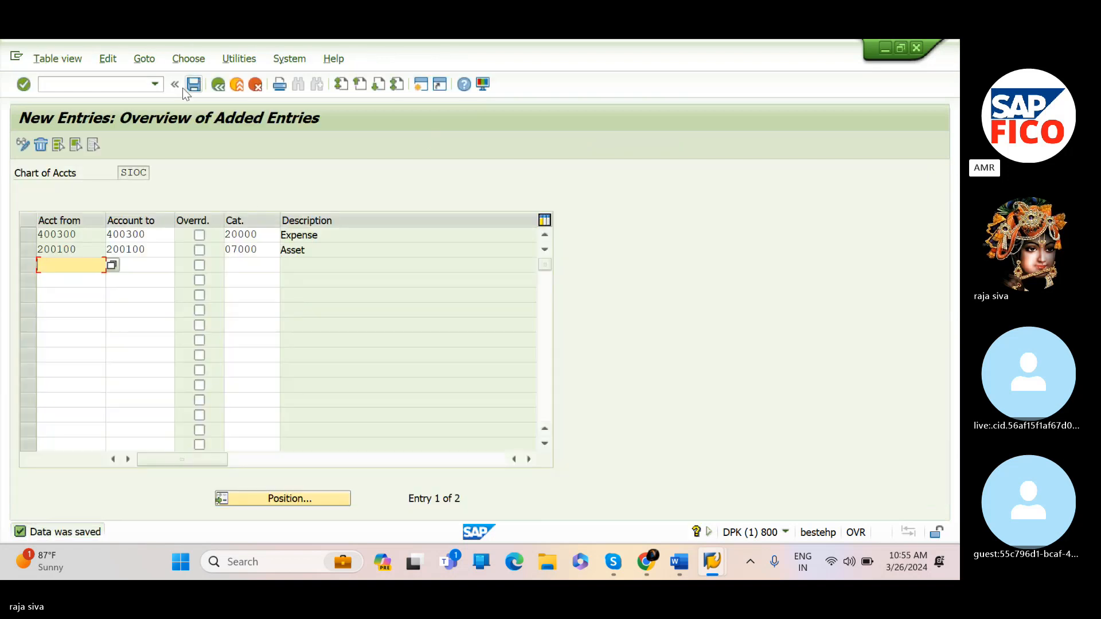
Return to the rent-paid journal entry, close the error help, simulate and try to post the document again
{"action": "left_click", "coordinate": [219, 85]}
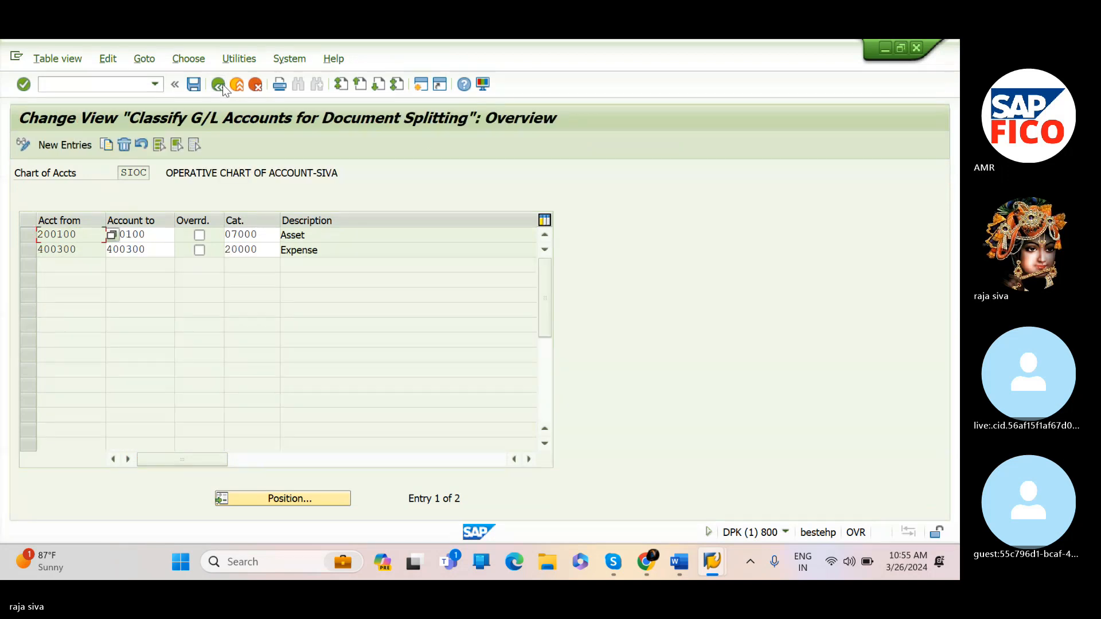
{"action": "left_click", "coordinate": [222, 85]}
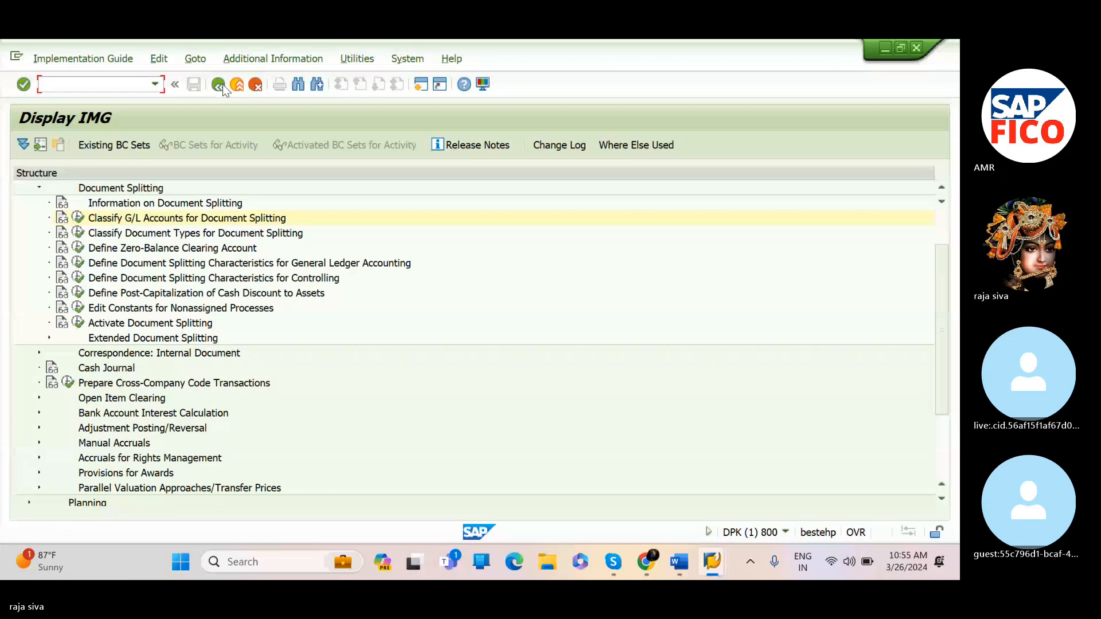
{"action": "left_click", "coordinate": [218, 84]}
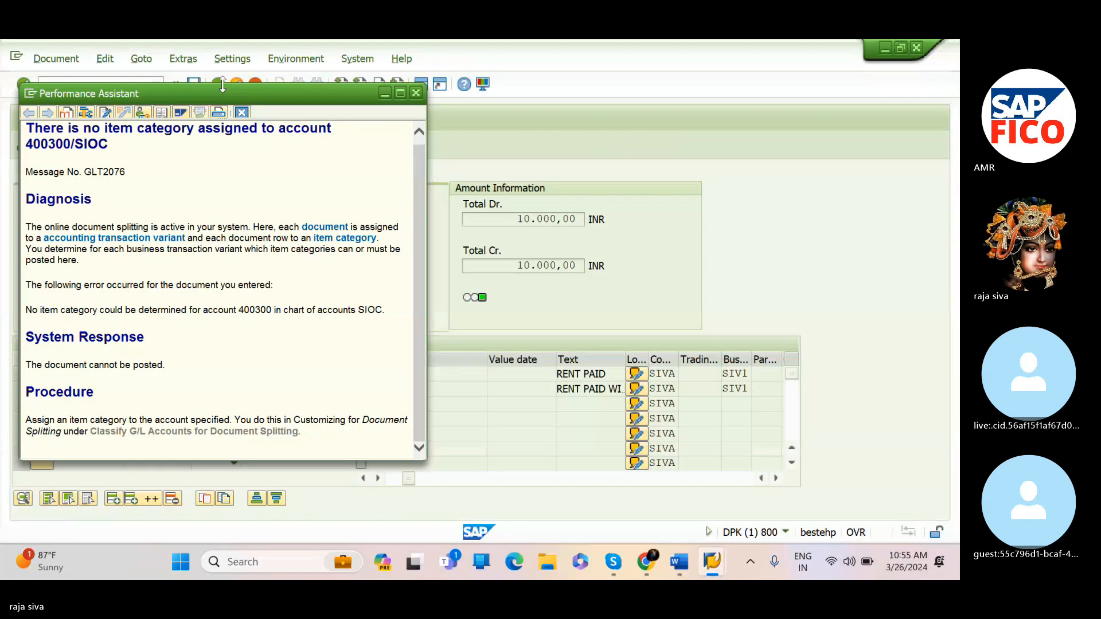
{"action": "left_click", "coordinate": [416, 93]}
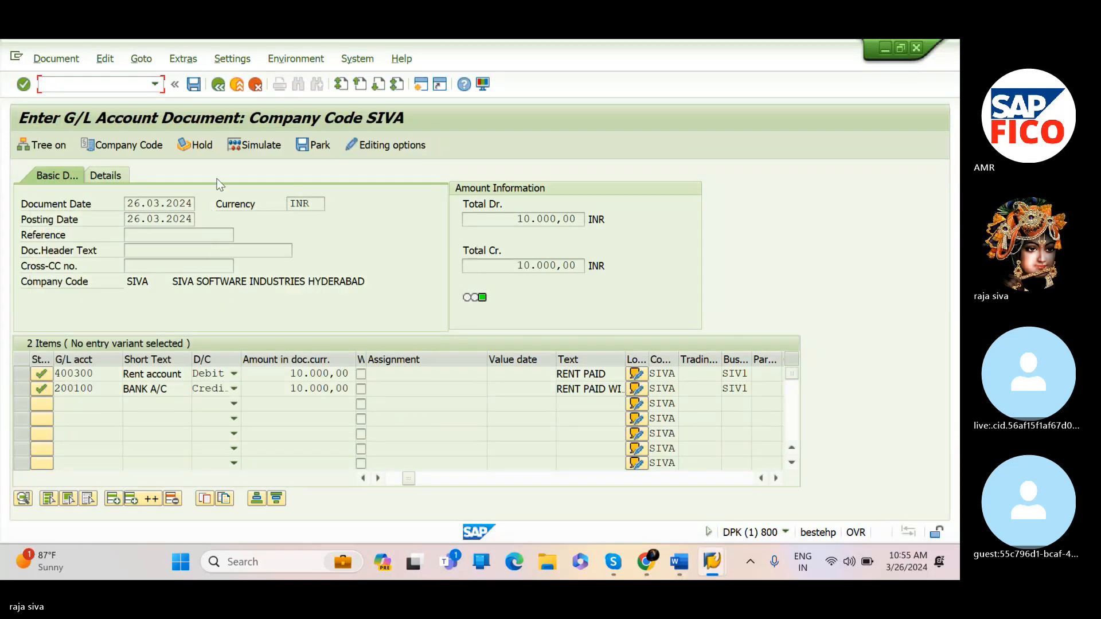
{"action": "left_click", "coordinate": [256, 145]}
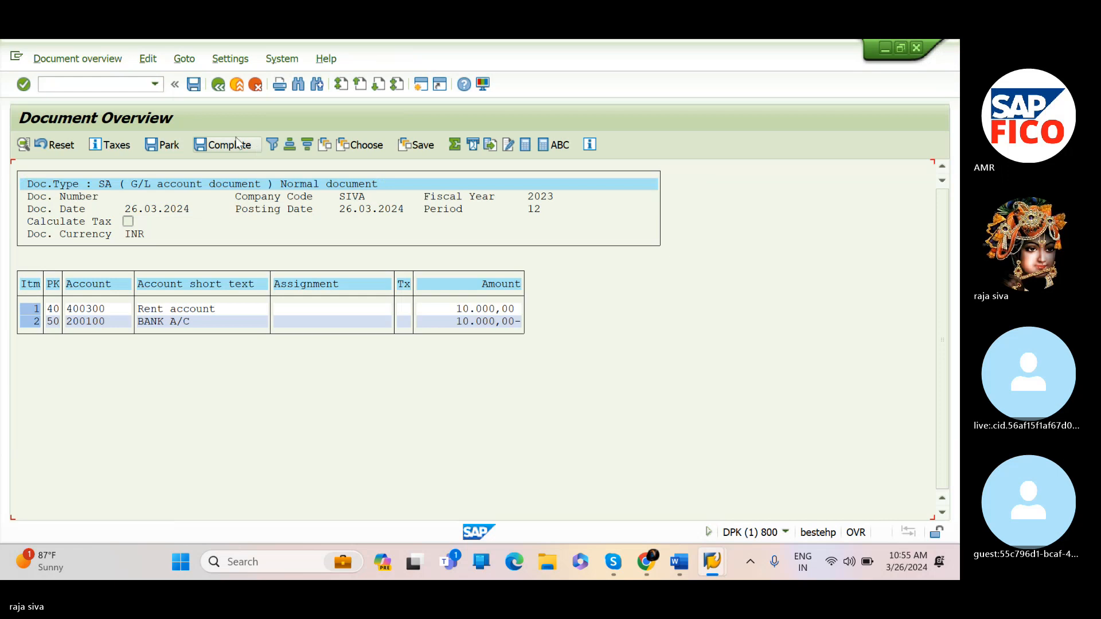
{"action": "left_click", "coordinate": [194, 85]}
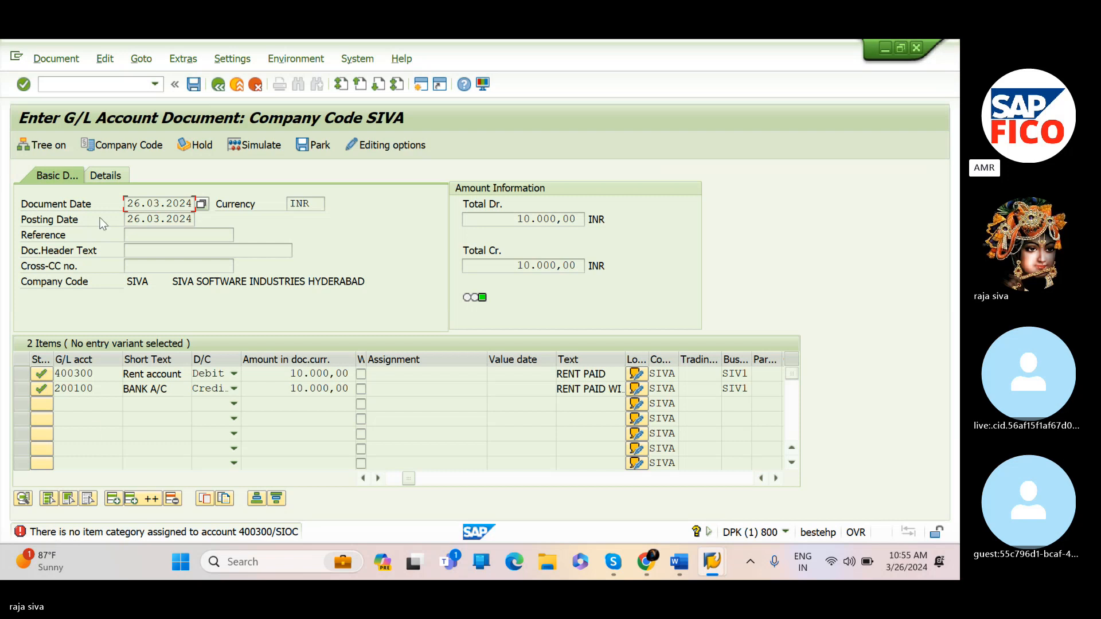
Restart FB50 with a fresh document and set the document date to 26.03.2024
{"action": "left_click", "coordinate": [114, 82]}
{"action": "type", "text": "/"}
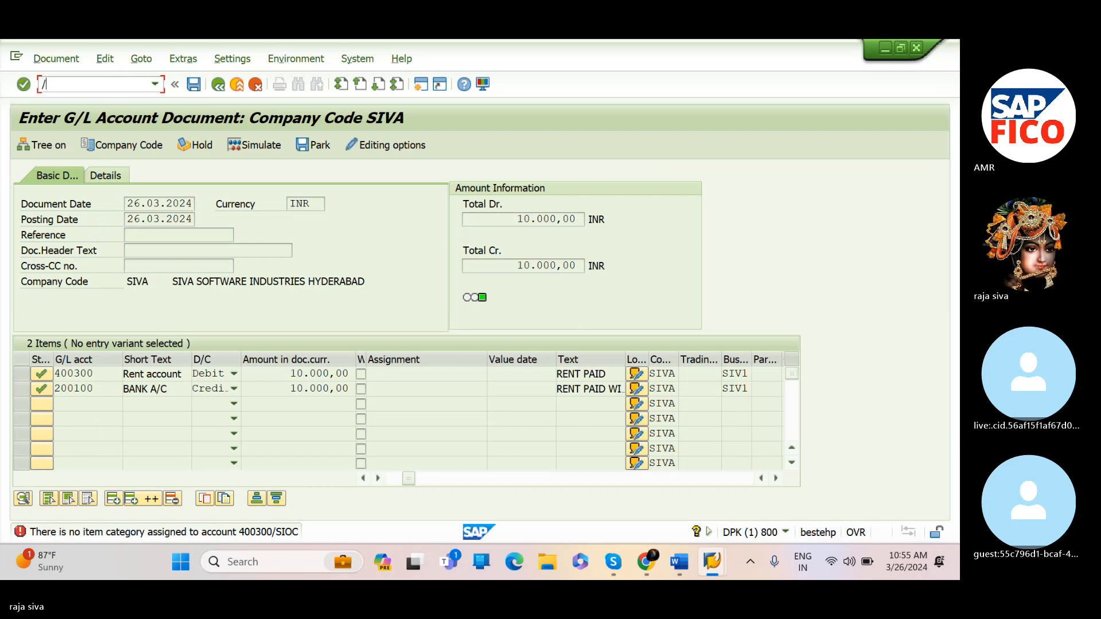
{"action": "type", "text": "nfb50"}
{"action": "key", "text": "Return"}
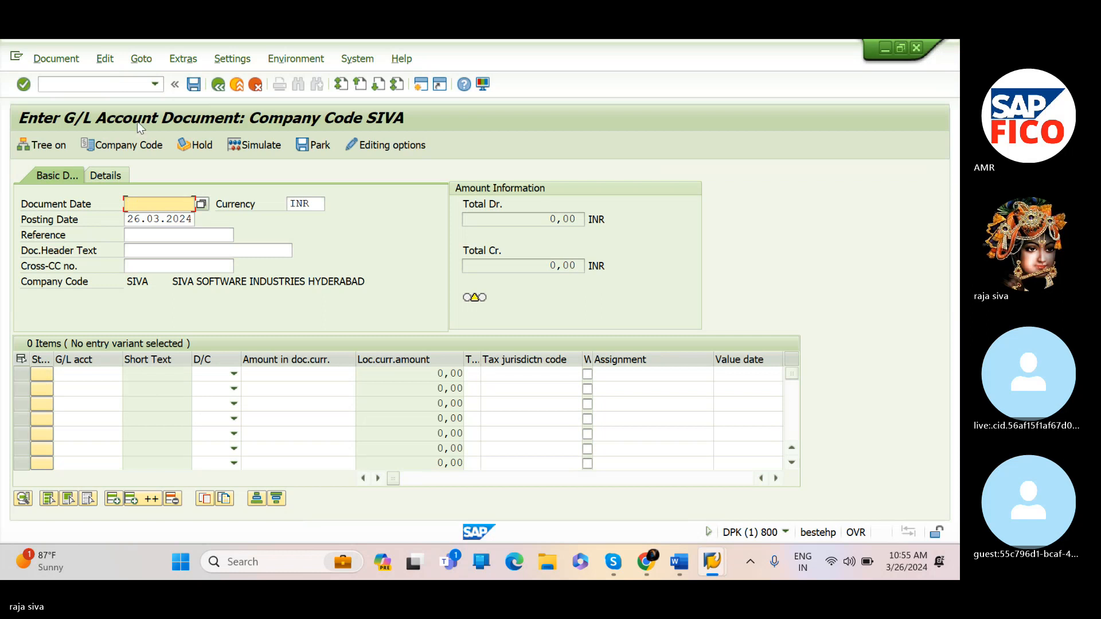
{"action": "type", "text": "2"}
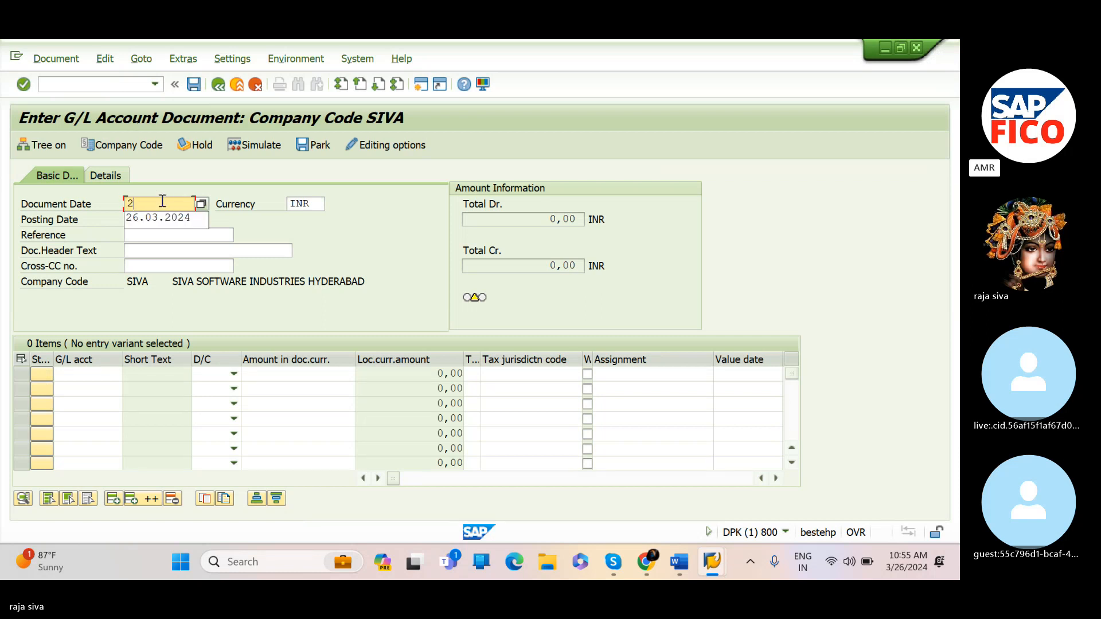
{"action": "type", "text": "6.03"}
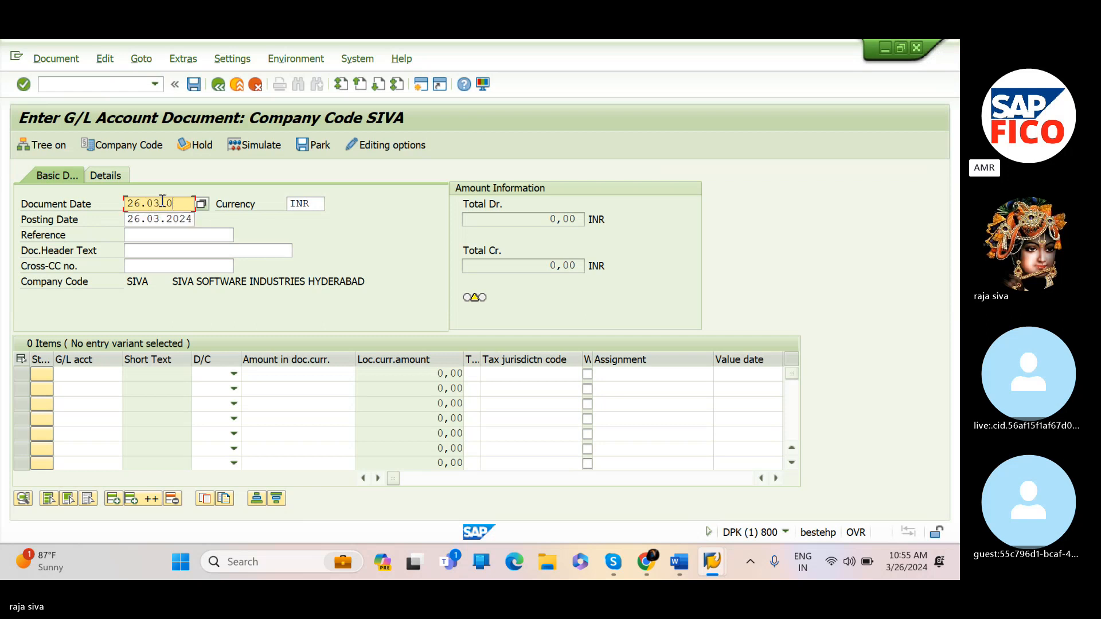
{"action": "type", "text": ".2024"}
Enter G/L account 400300 Rent A/C on the first line, picking it from the account search list
{"action": "left_click", "coordinate": [106, 373]}
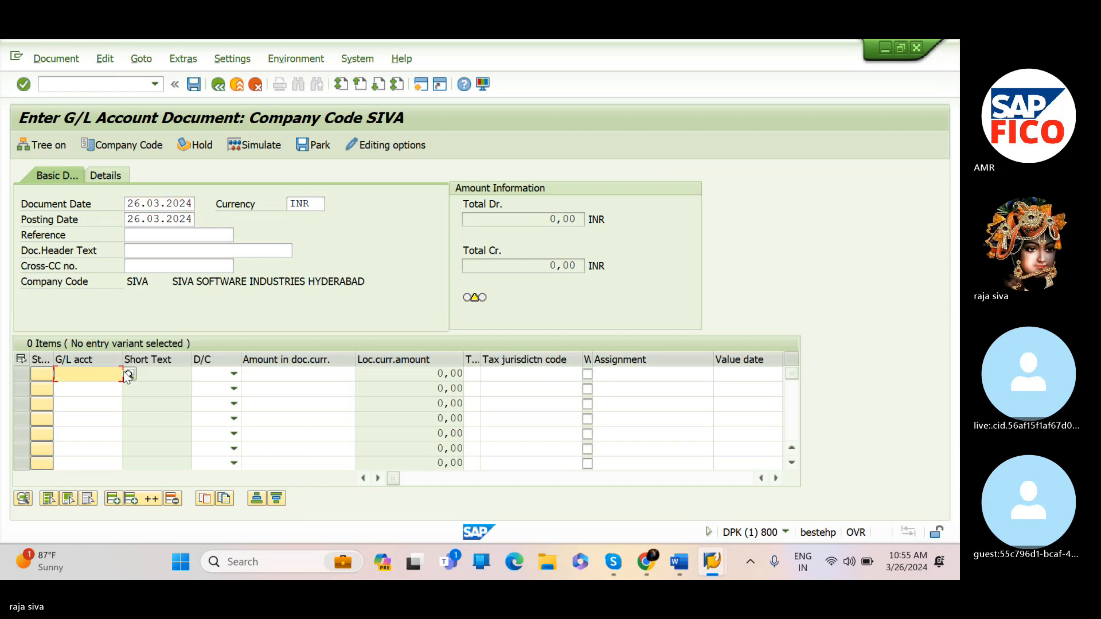
{"action": "left_click", "coordinate": [128, 373]}
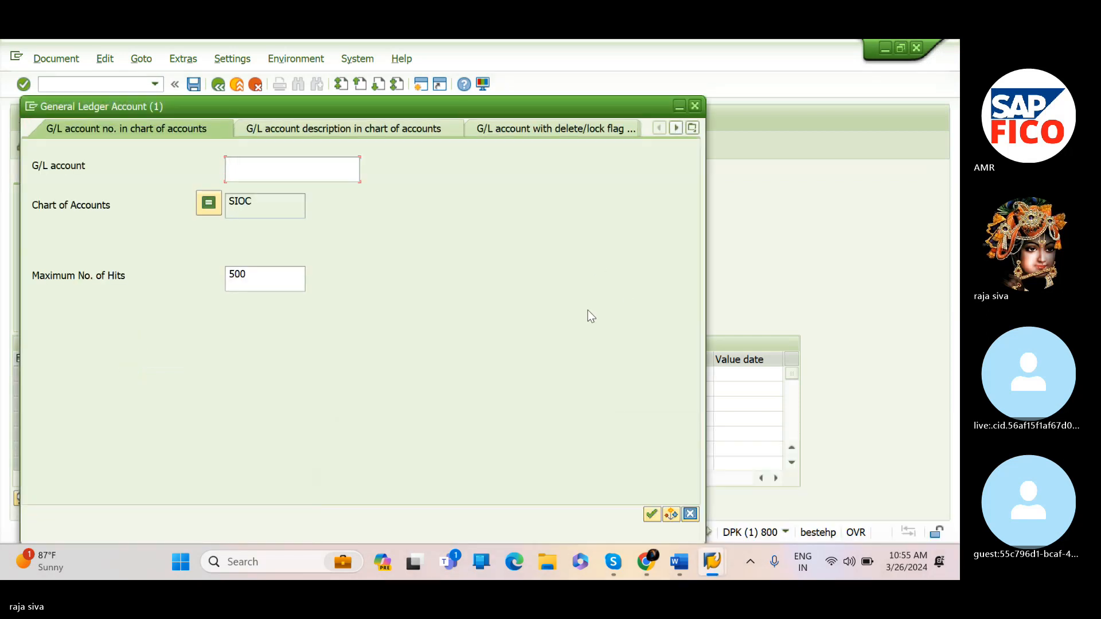
{"action": "left_click", "coordinate": [649, 512]}
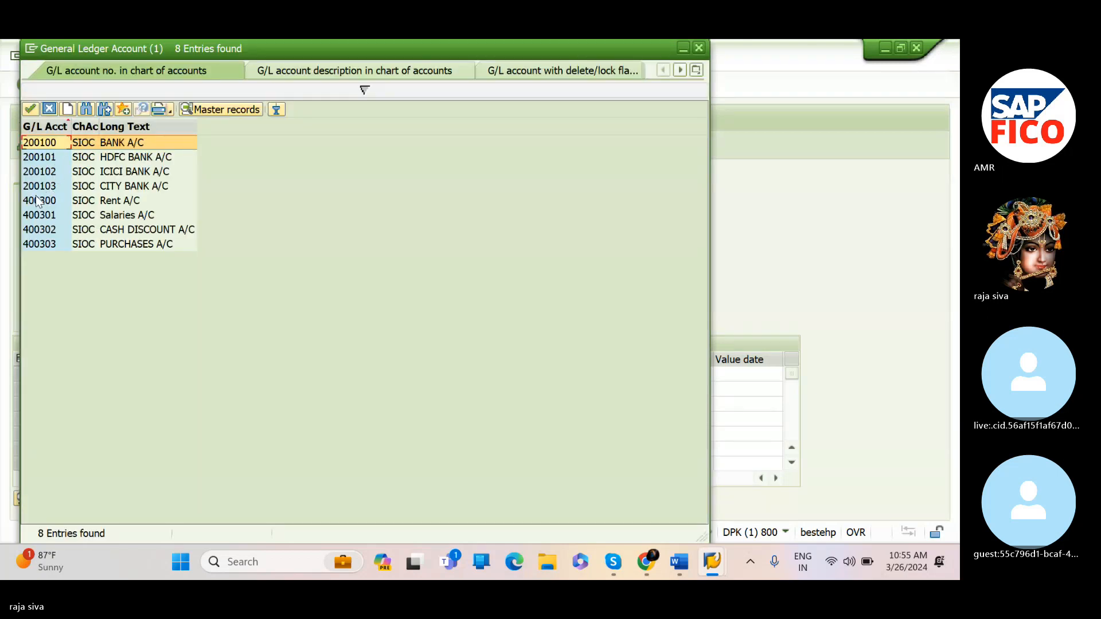
{"action": "left_click", "coordinate": [35, 200]}
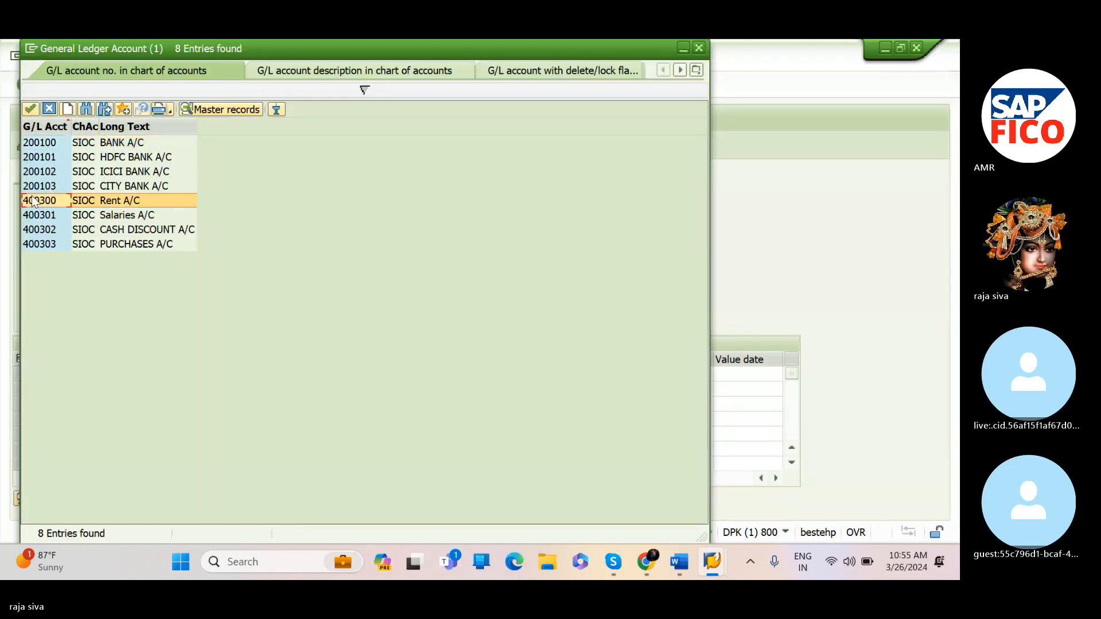
{"action": "left_click", "coordinate": [30, 112]}
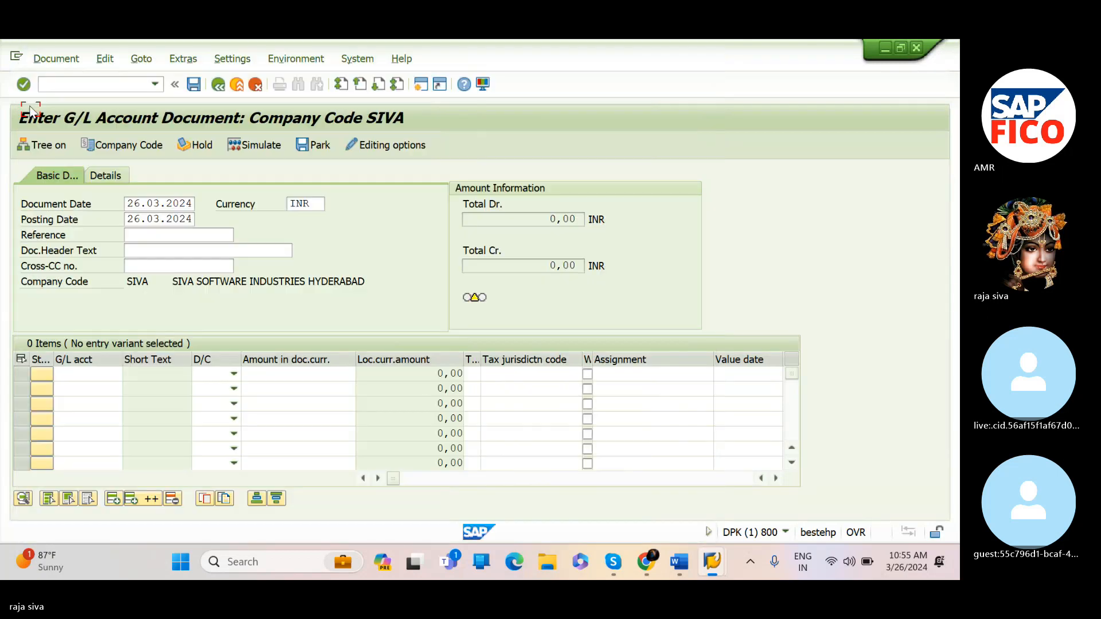
Set the first line to Debit with an amount of 10000
{"action": "left_click", "coordinate": [233, 373]}
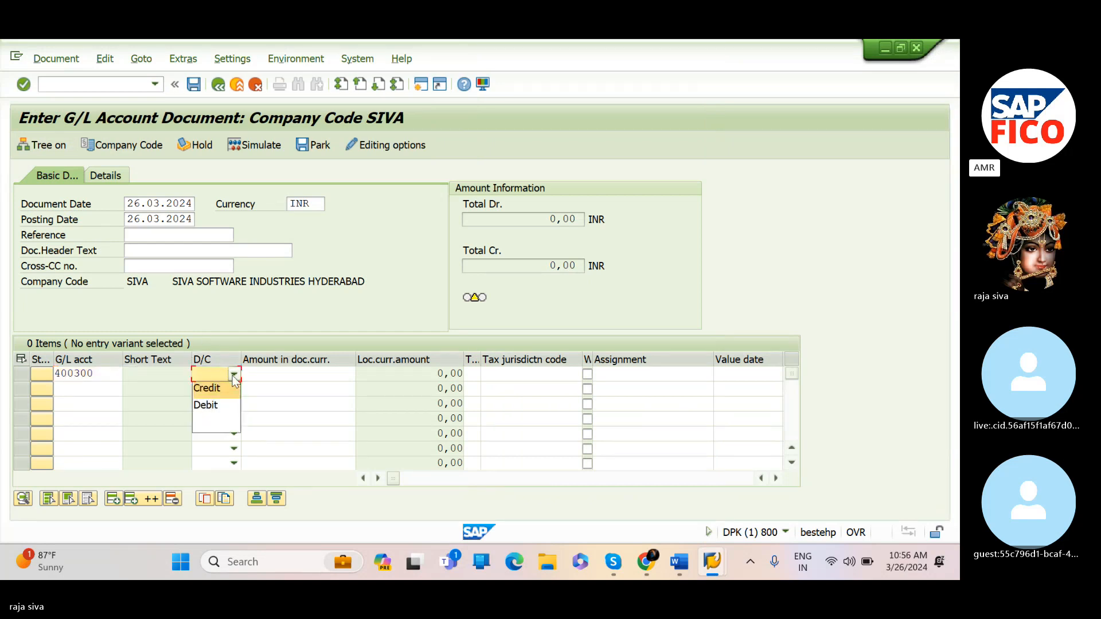
{"action": "left_click", "coordinate": [227, 408]}
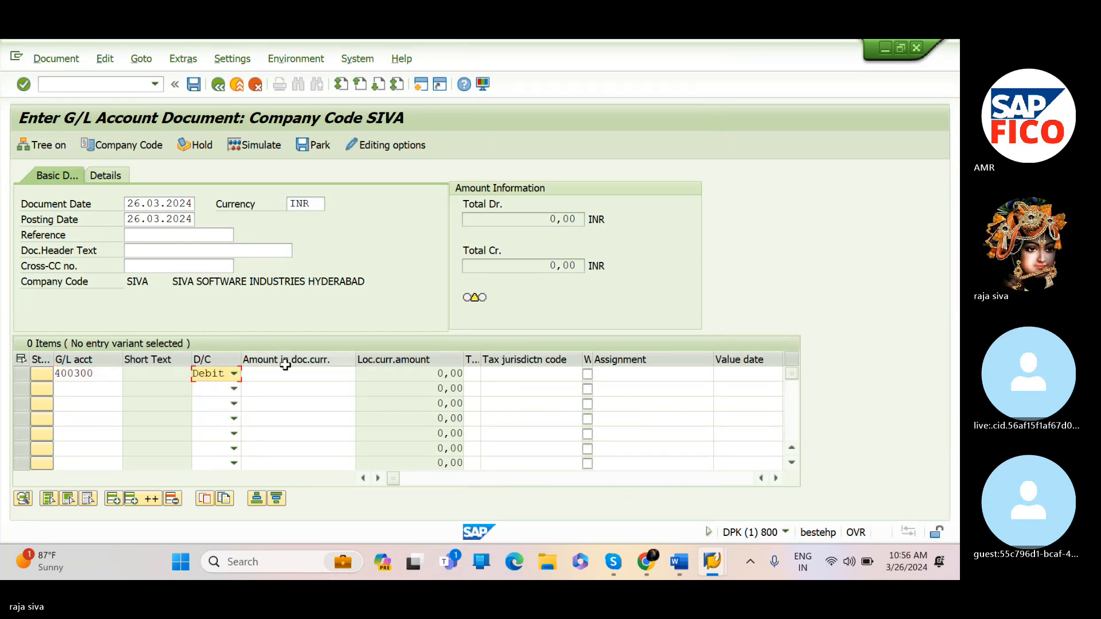
{"action": "left_click", "coordinate": [288, 374]}
{"action": "type", "text": "1"}
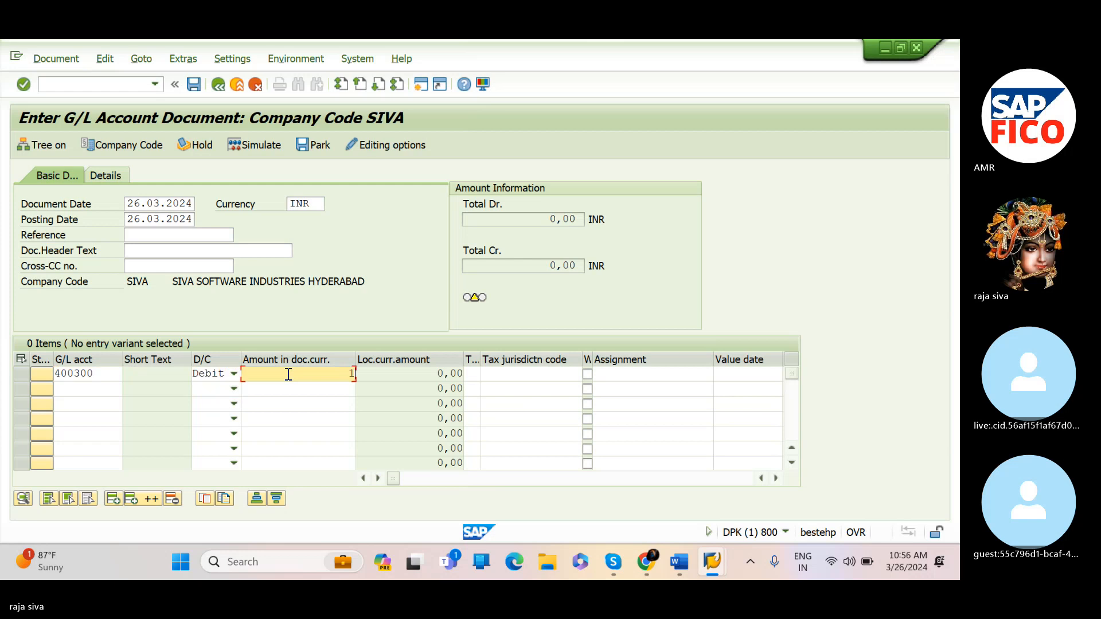
{"action": "type", "text": "0.00"}
{"action": "type", "text": "0000"}
{"action": "key", "text": "Return"}
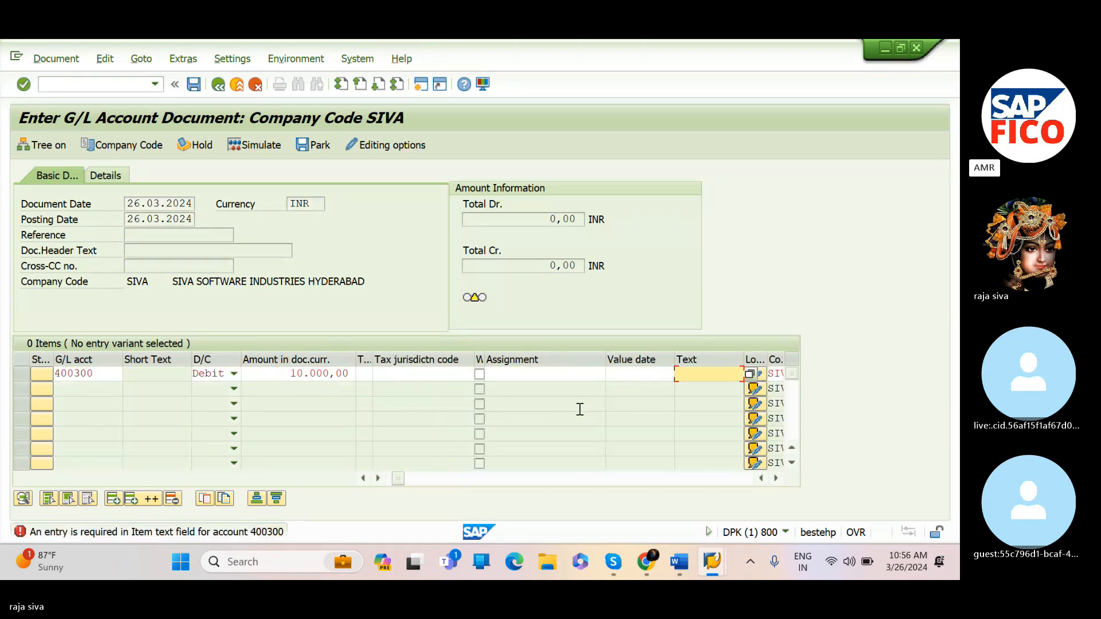
Enter item text RENT PAID and business area SIV1 for the first line
{"action": "left_click", "coordinate": [699, 384]}
{"action": "left_click", "coordinate": [705, 376]}
{"action": "type", "text": "rent"}
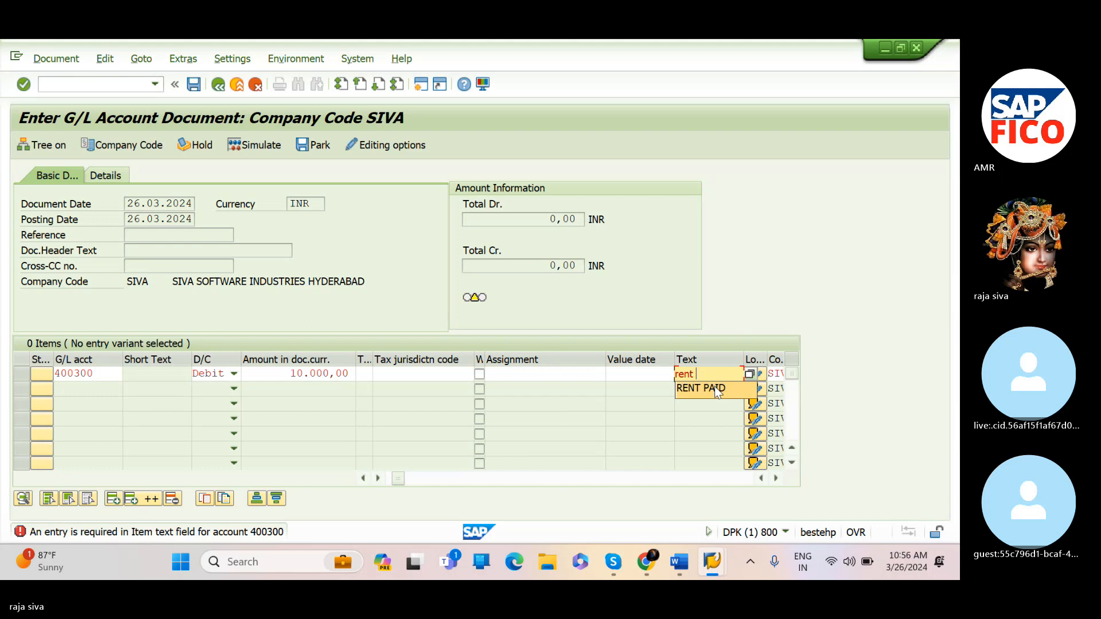
{"action": "left_click", "coordinate": [716, 391]}
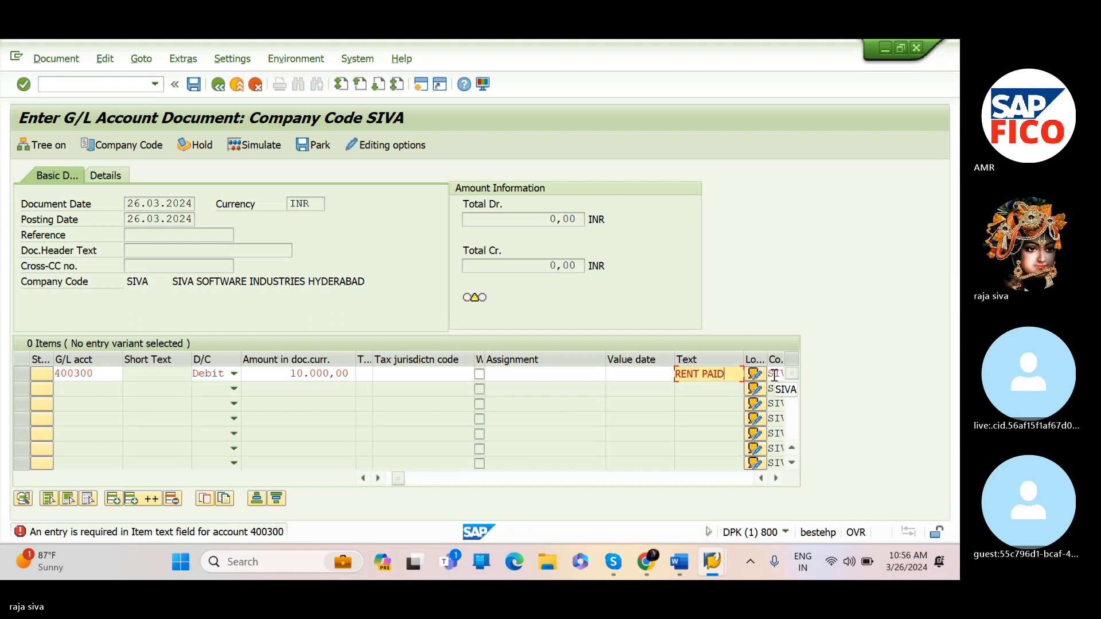
{"action": "left_click", "coordinate": [773, 478]}
{"action": "left_click", "coordinate": [773, 478]}
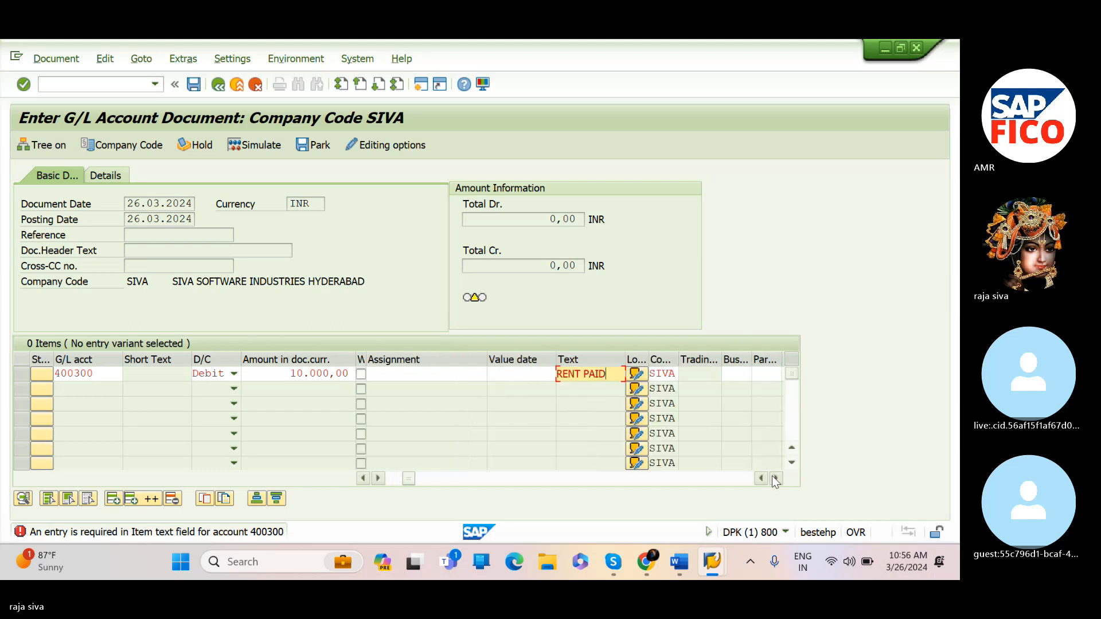
{"action": "left_click", "coordinate": [734, 376]}
{"action": "type", "text": "siv"}
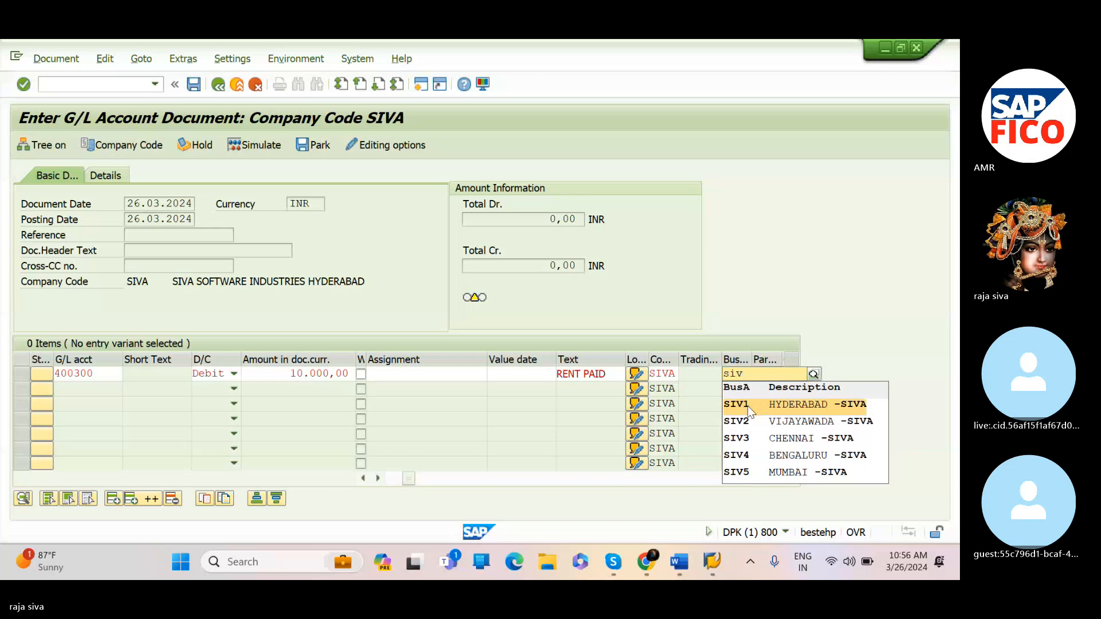
{"action": "left_click", "coordinate": [746, 404]}
{"action": "key", "text": "Return"}
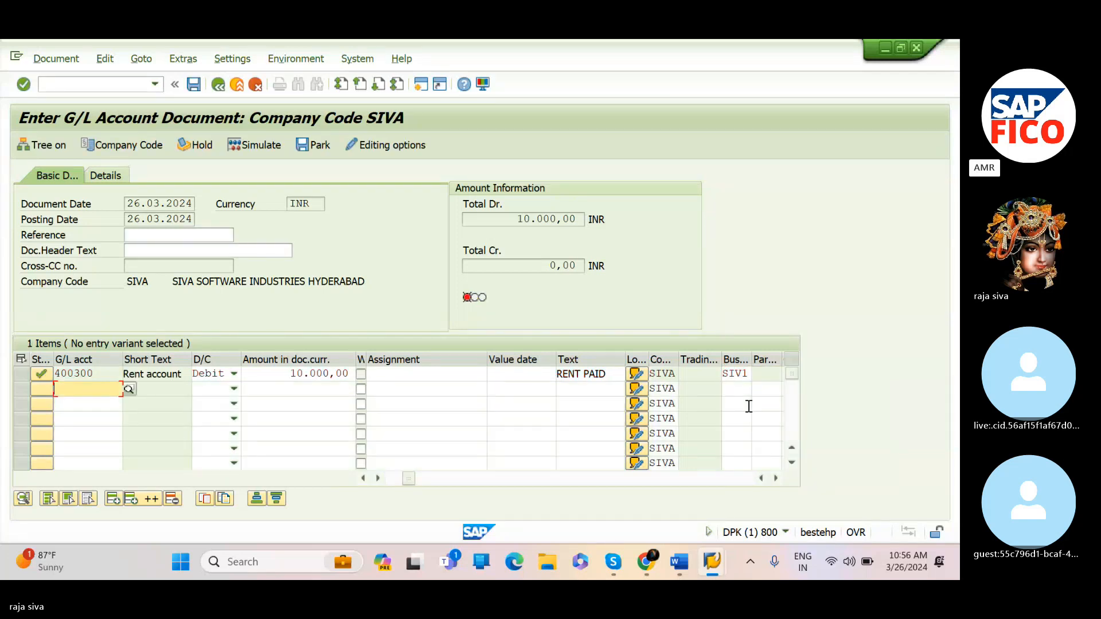
Enter G/L account 200100 BANK A/C on the second line, picking it from the account search list
{"action": "type", "text": "20010"}
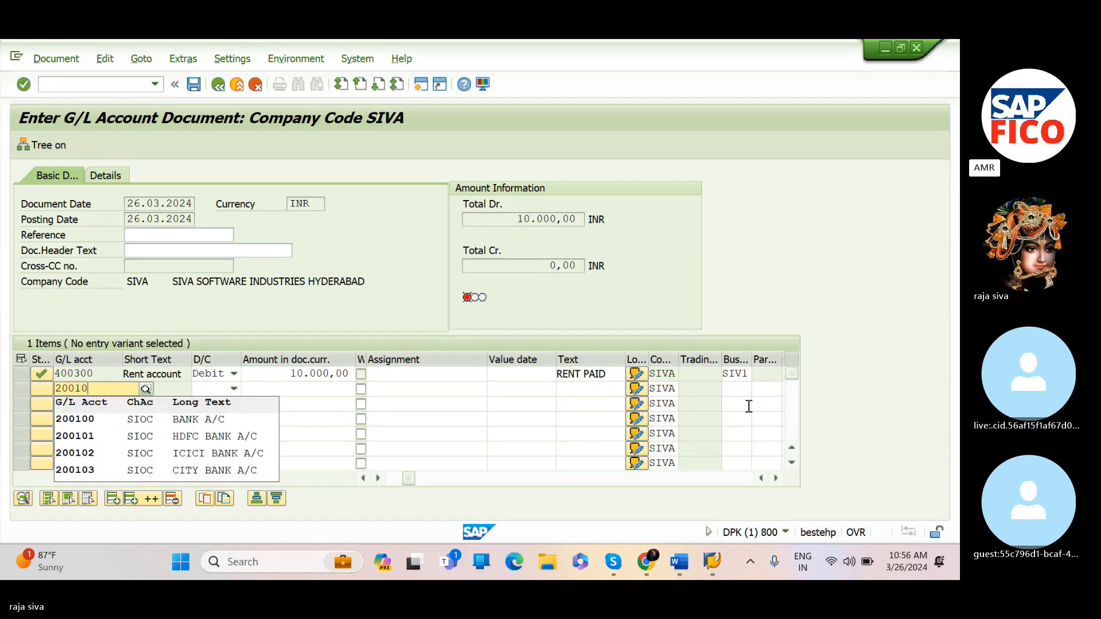
{"action": "type", "text": "0"}
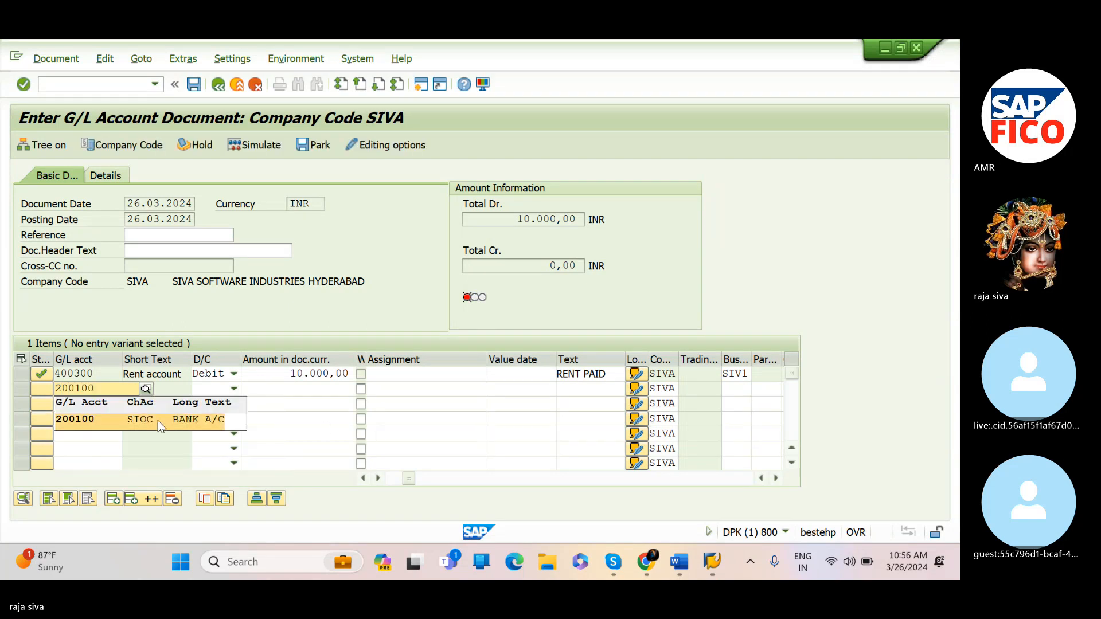
{"action": "left_click", "coordinate": [124, 424]}
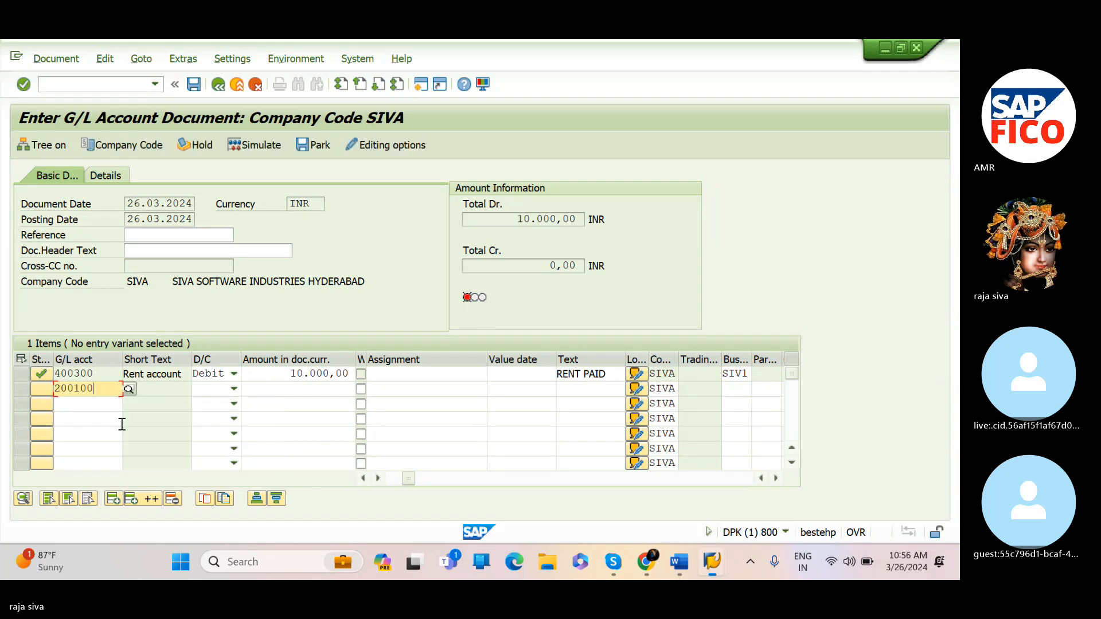
{"action": "left_click", "coordinate": [162, 395]}
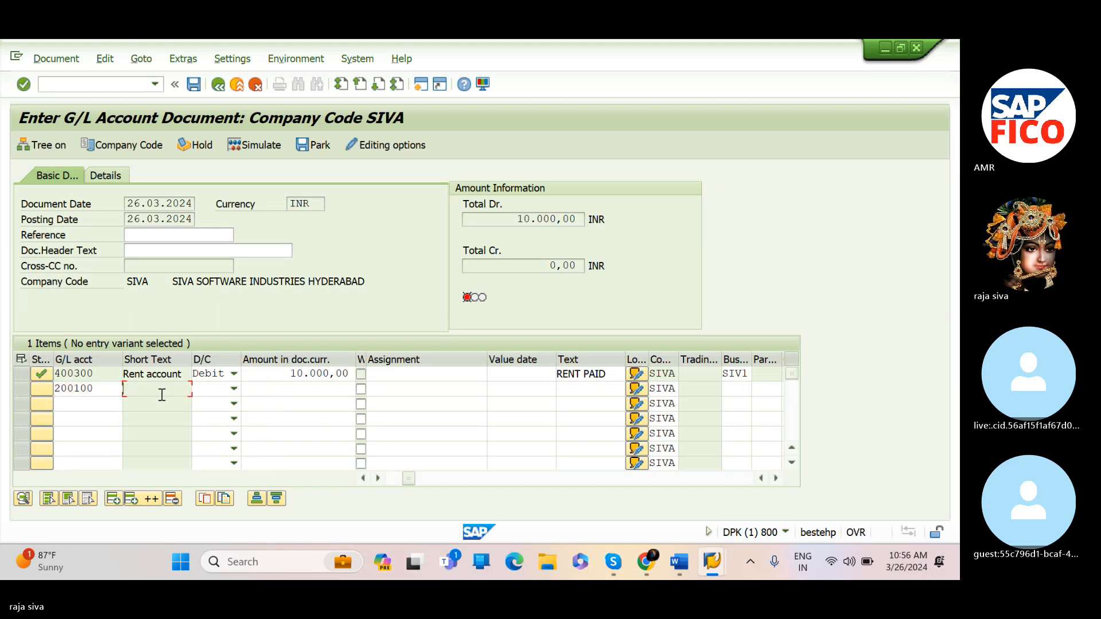
Set the second line to Credit with an amount of 10000
{"action": "left_click", "coordinate": [233, 389]}
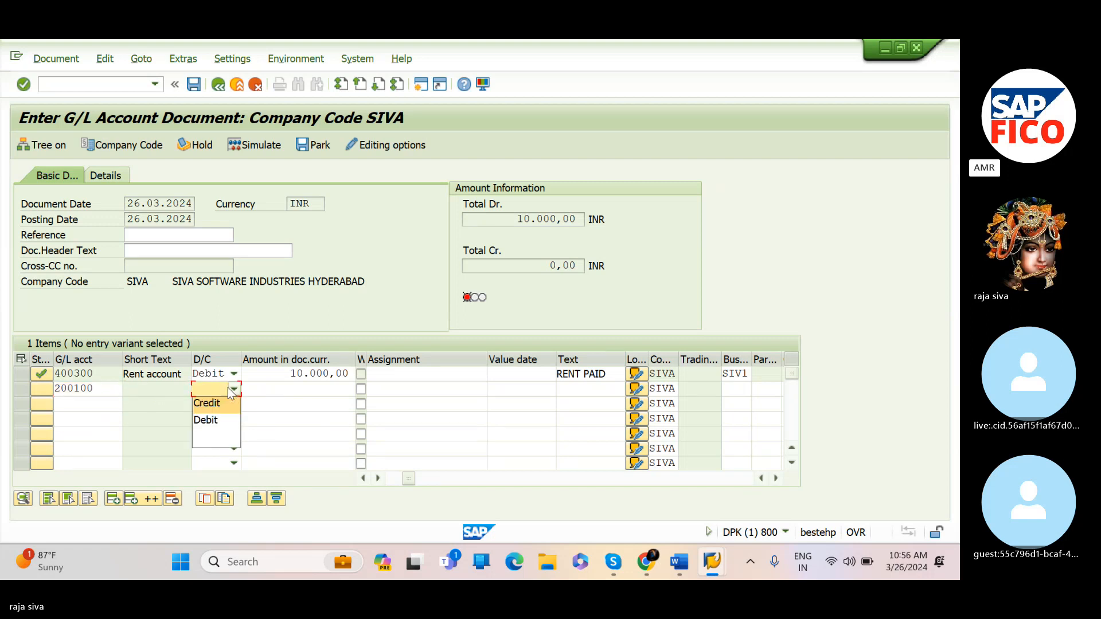
{"action": "left_click", "coordinate": [225, 402]}
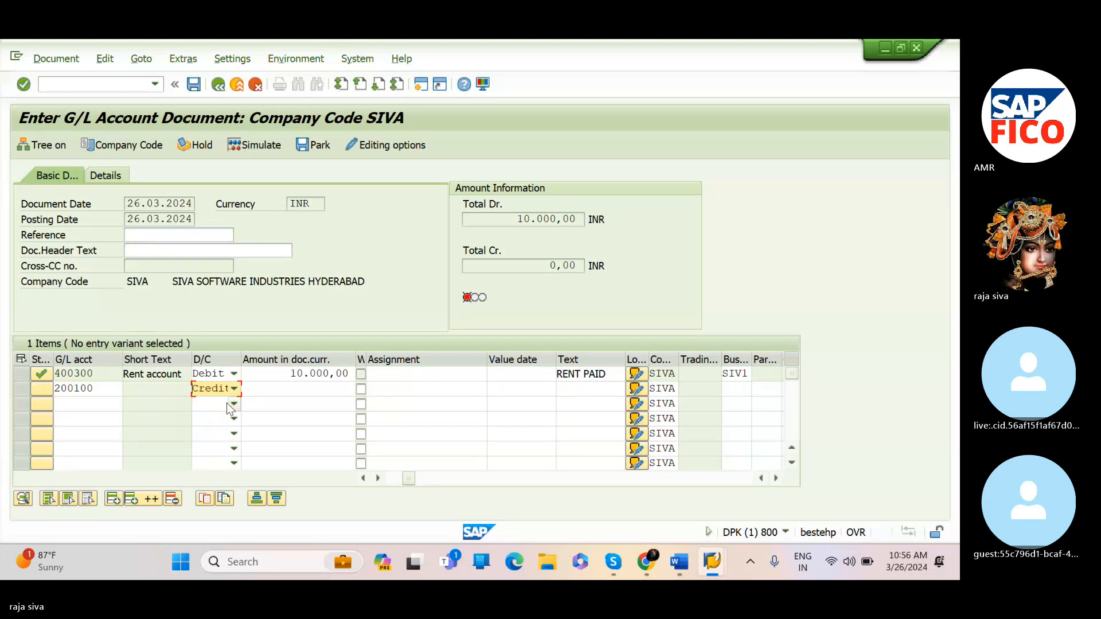
{"action": "left_click", "coordinate": [282, 389]}
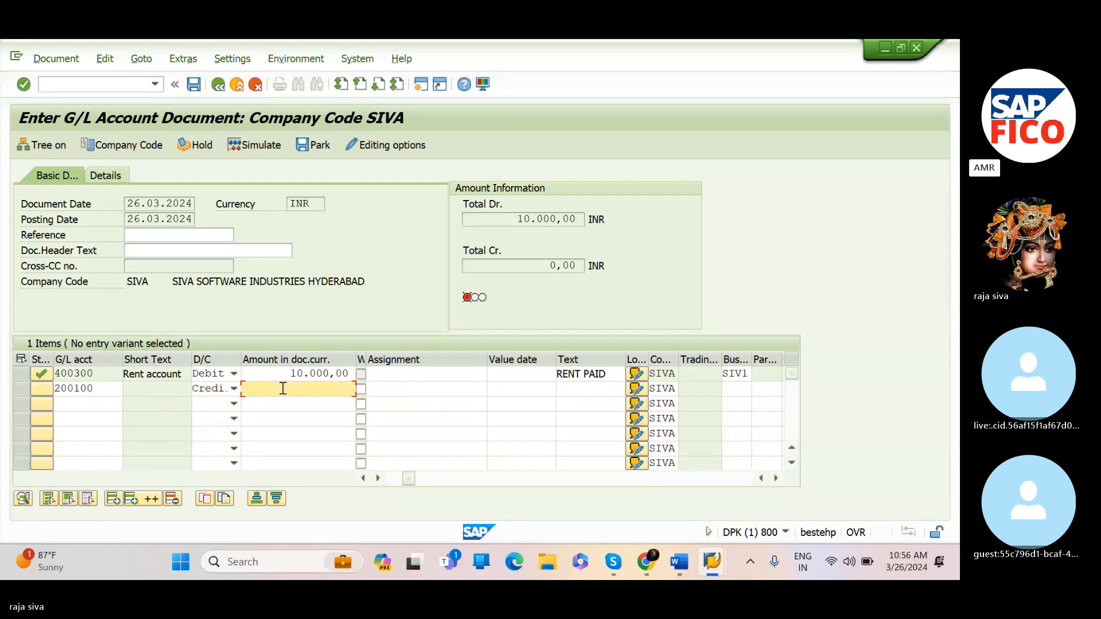
{"action": "type", "text": "10000"}
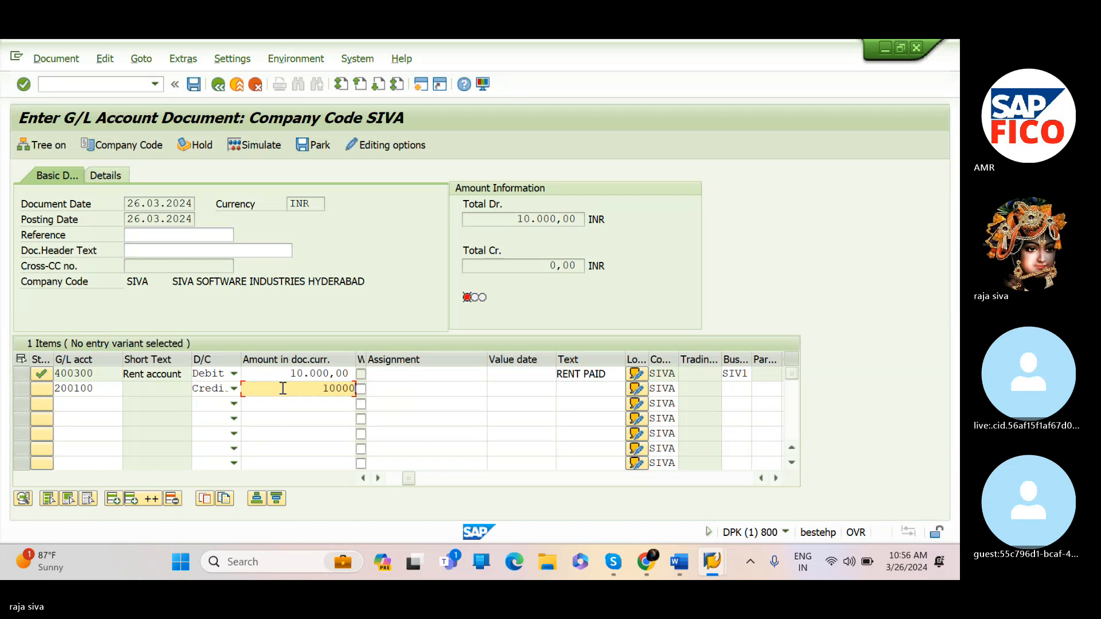
Enter item text rent paid and business area SIV1 for the second line and confirm the entries
{"action": "key", "text": "Tab"}
{"action": "key", "text": "Tab"}
{"action": "key", "text": "Tab"}
{"action": "key", "text": "Tab"}
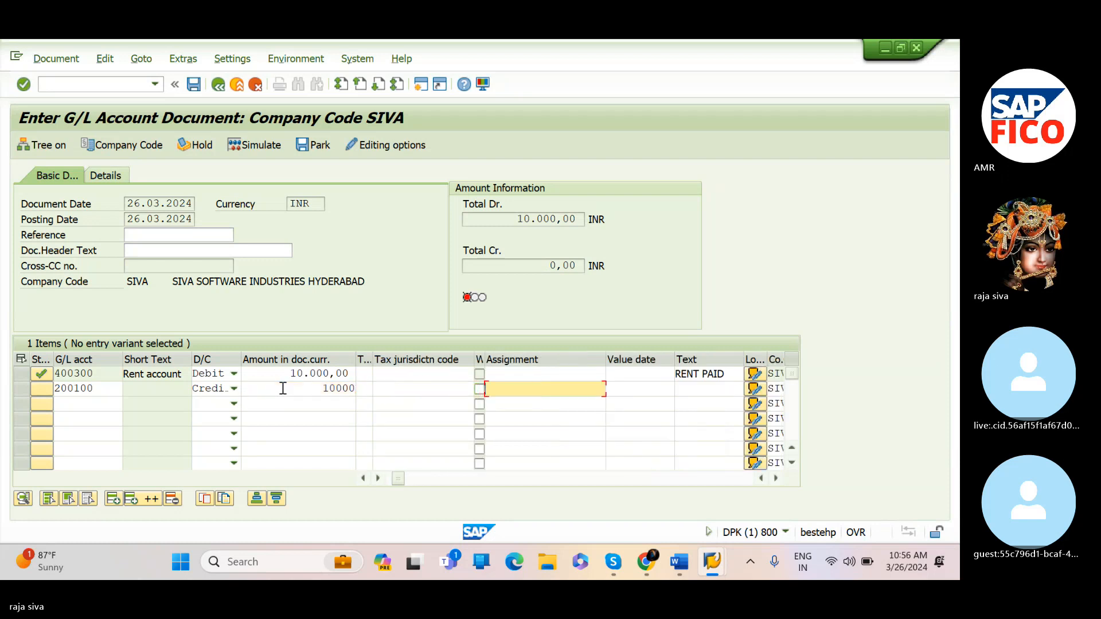
{"action": "key", "text": "Tab"}
{"action": "key", "text": "Tab"}
{"action": "type", "text": "rent"}
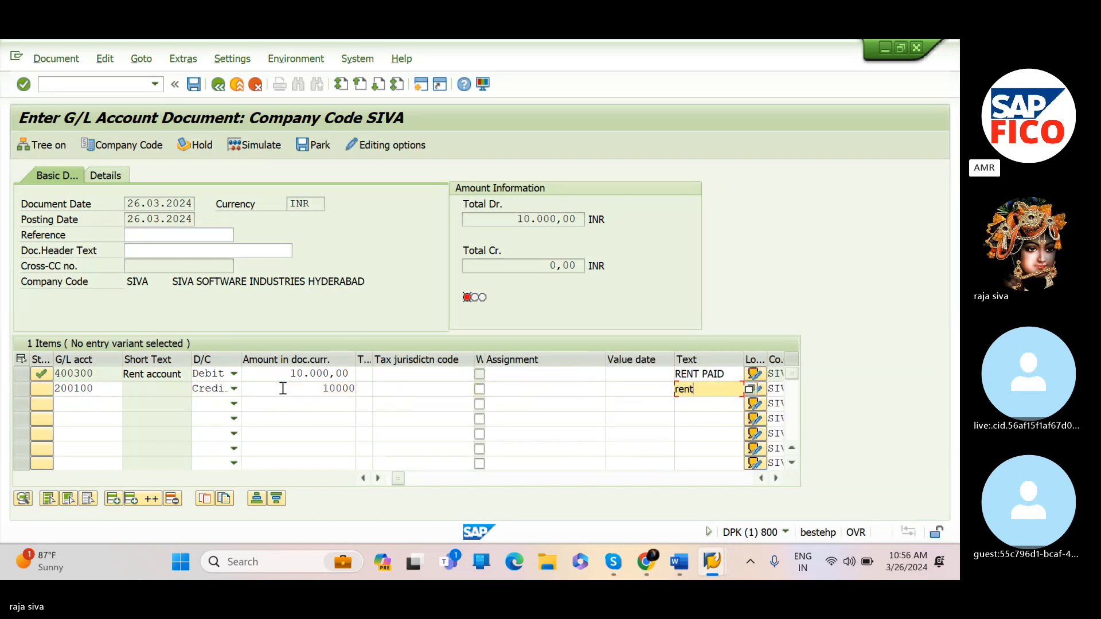
{"action": "type", "text": " pa"}
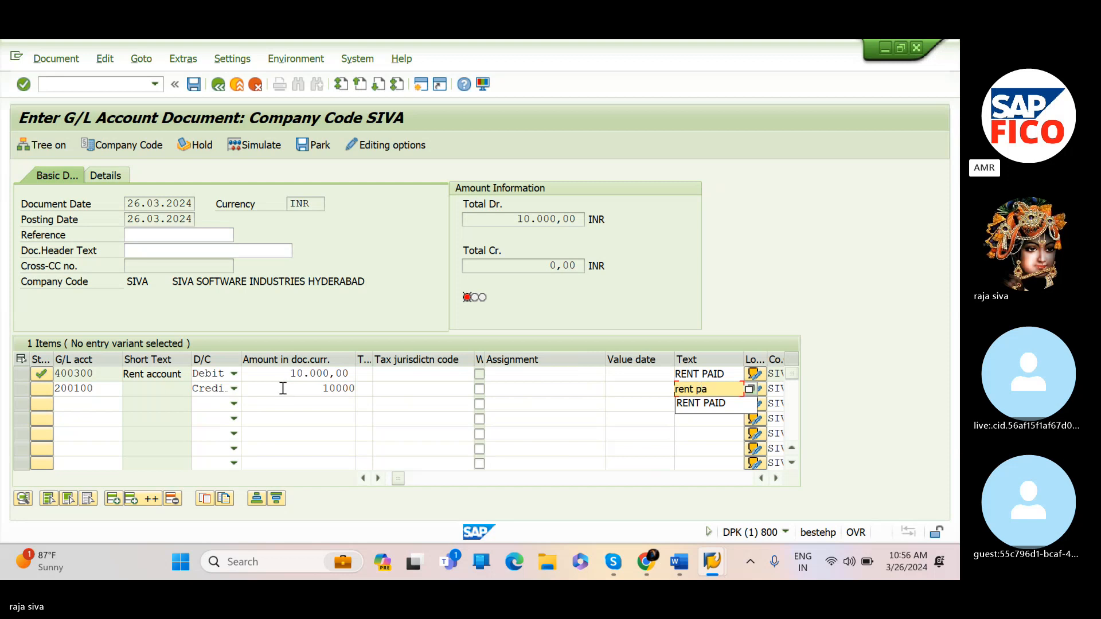
{"action": "type", "text": "id"}
{"action": "key", "text": "Tab"}
{"action": "key", "text": "Tab"}
{"action": "key", "text": "Tab"}
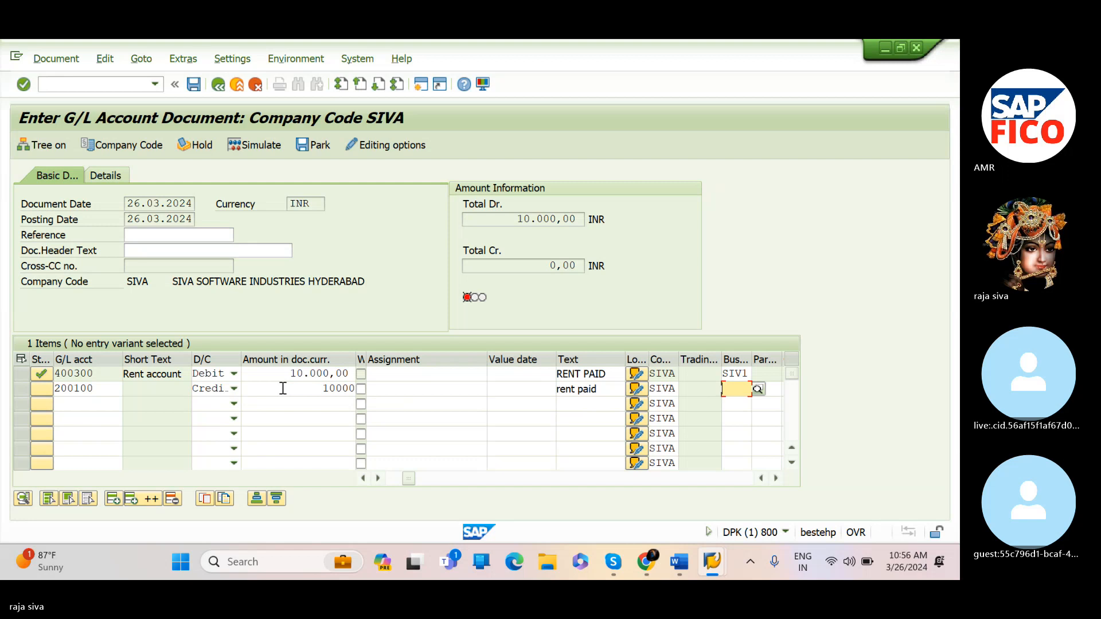
{"action": "type", "text": "siv"}
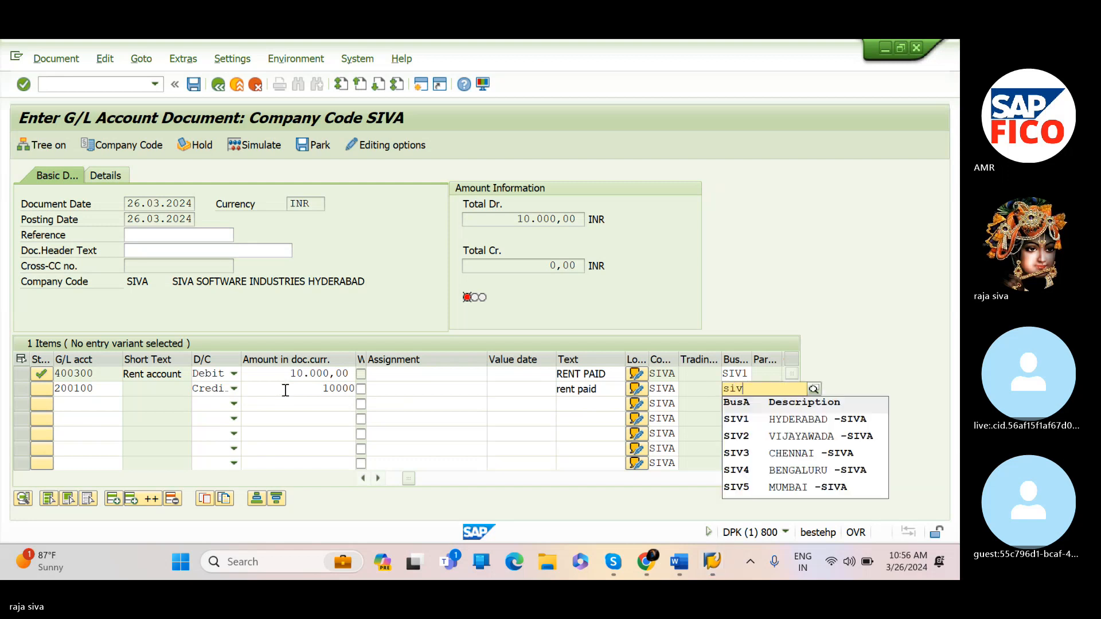
{"action": "left_click", "coordinate": [753, 433]}
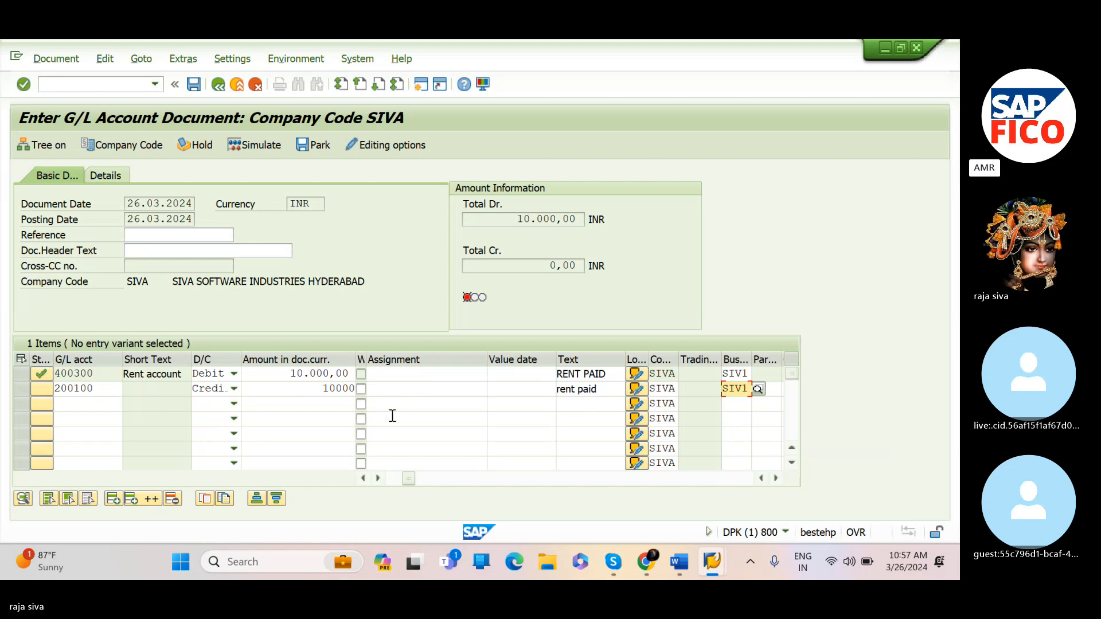
{"action": "key", "text": "Return"}
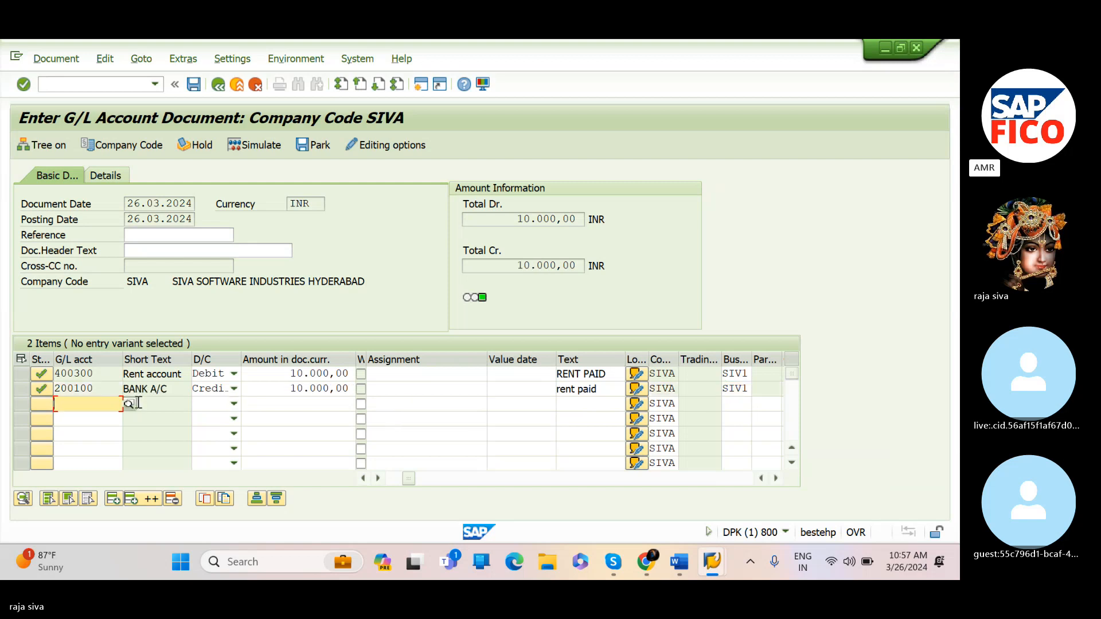
Simulate the document and try to post it
{"action": "left_click", "coordinate": [254, 144]}
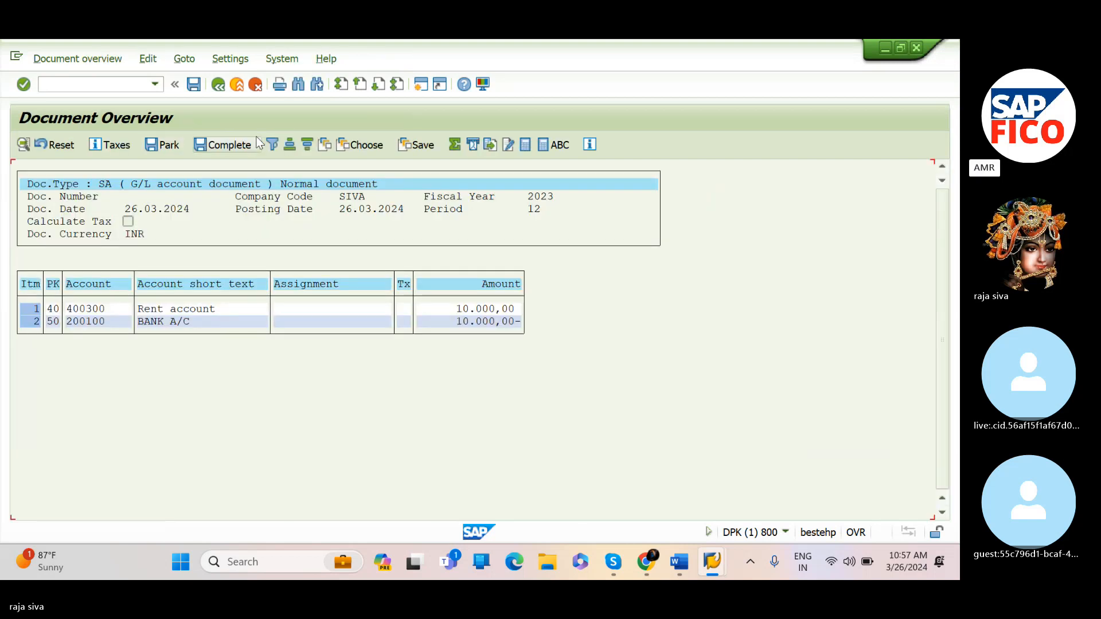
{"action": "left_click", "coordinate": [193, 85]}
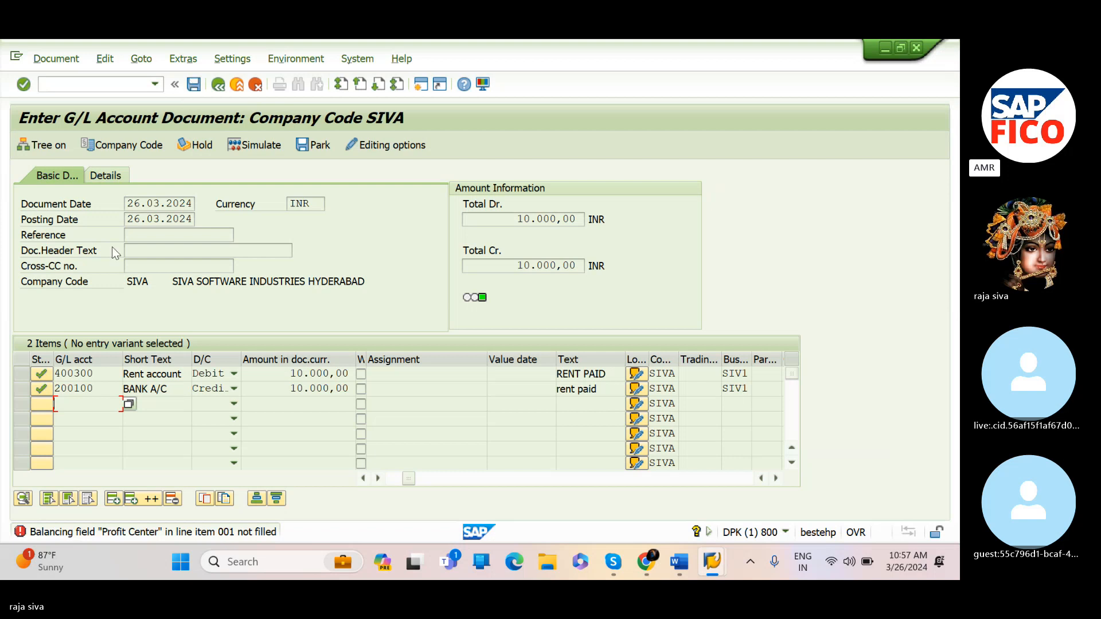
From the error's customizing link, clear Zero balance and Mandatory Field for Profit Center in the general ledger splitting characteristics and save under the customizing request
{"action": "double_click", "coordinate": [206, 534]}
{"action": "scroll", "coordinate": [234, 408], "scroll_direction": "down", "scroll_amount": 1}
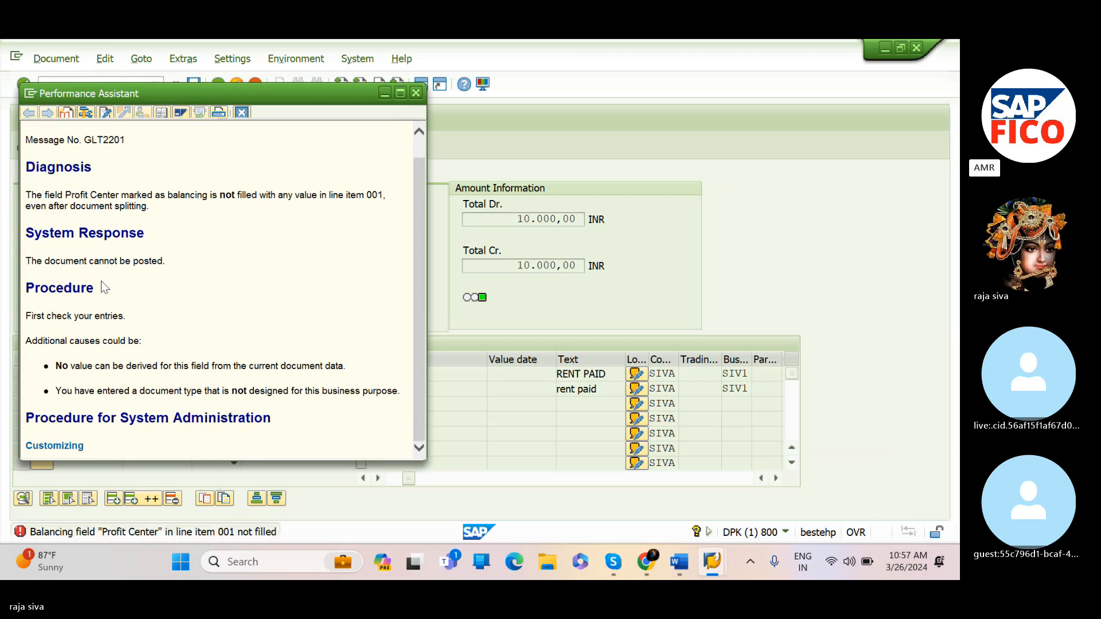
{"action": "left_click", "coordinate": [55, 446]}
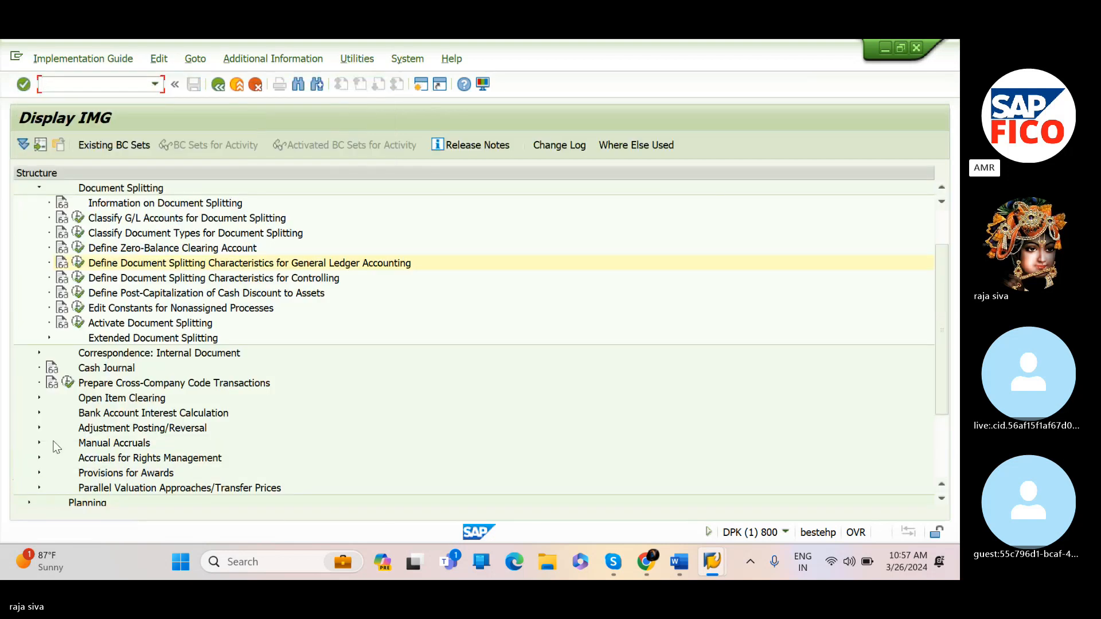
{"action": "left_click", "coordinate": [79, 263]}
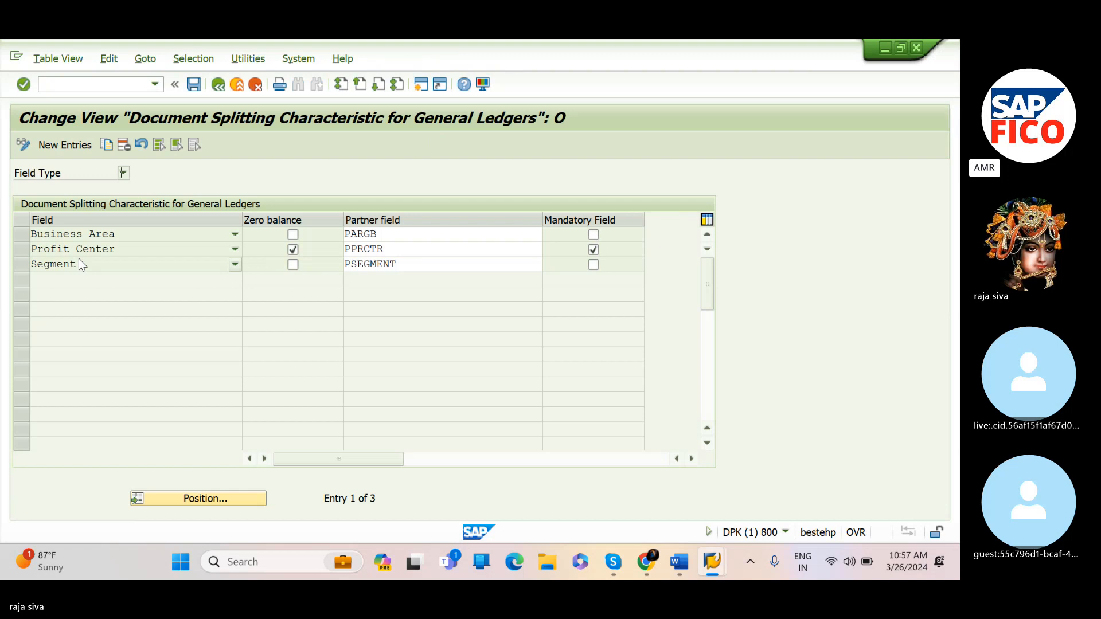
{"action": "left_click", "coordinate": [235, 249]}
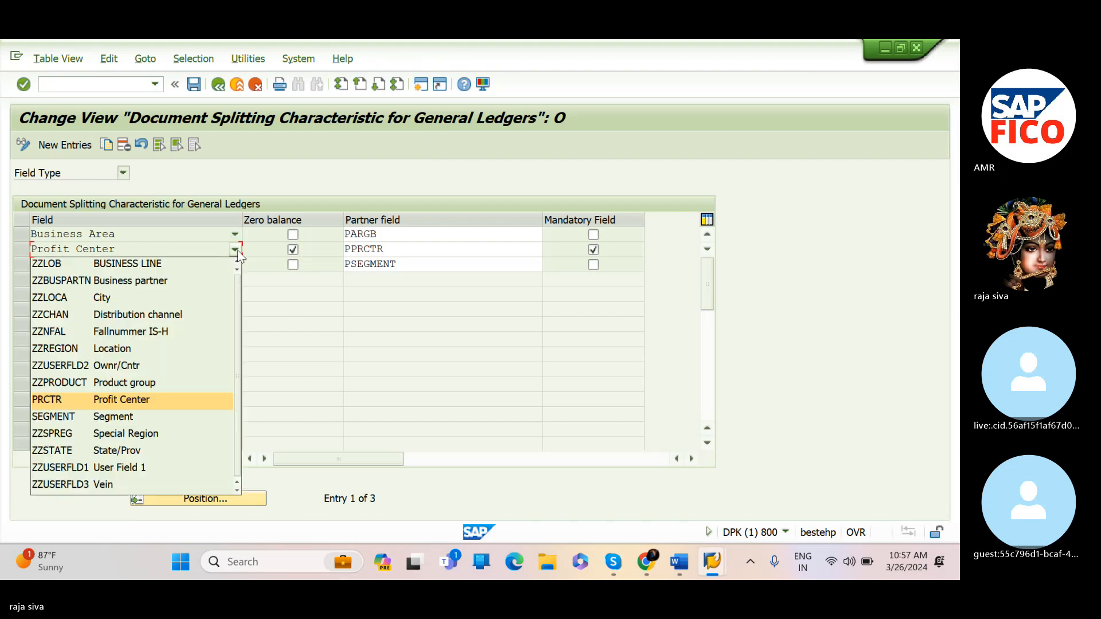
{"action": "left_click", "coordinate": [205, 247]}
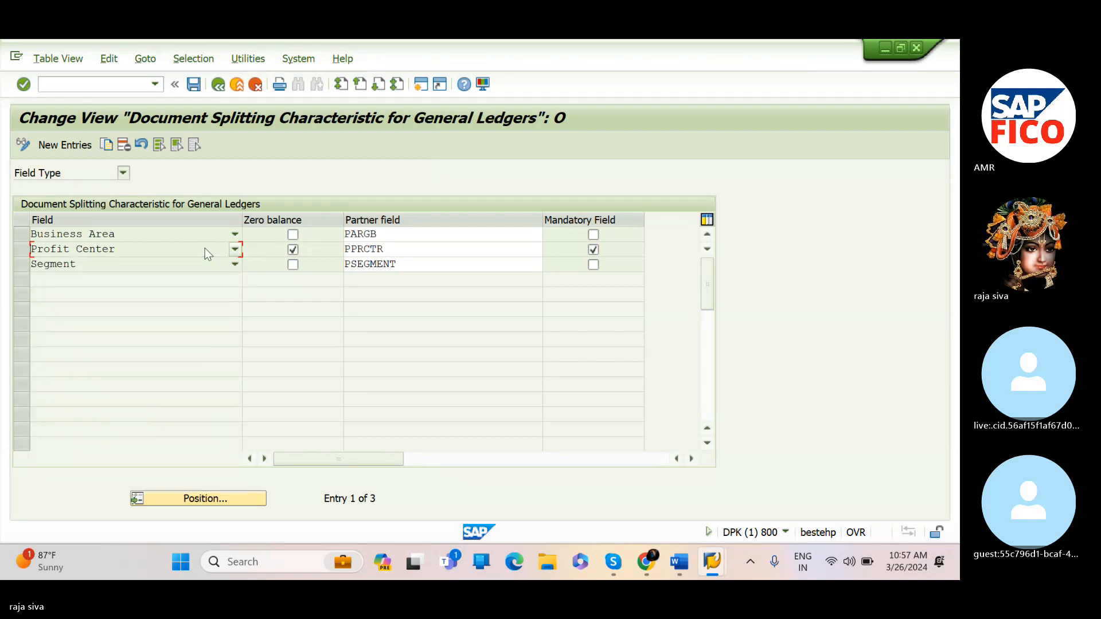
{"action": "left_click", "coordinate": [21, 249]}
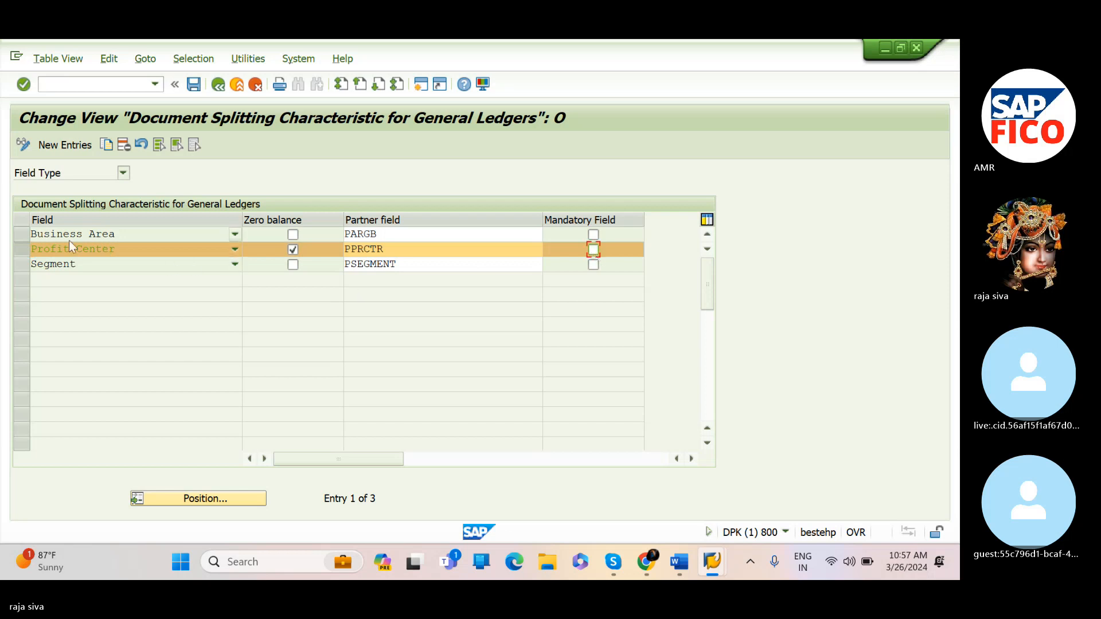
{"action": "left_click", "coordinate": [15, 253]}
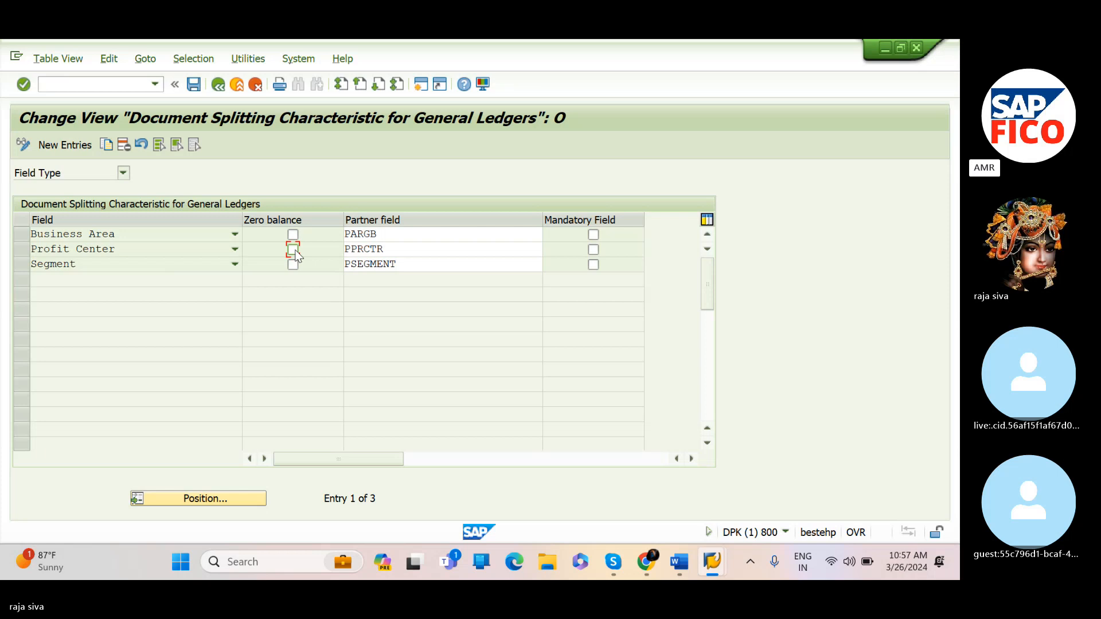
{"action": "left_click", "coordinate": [190, 91]}
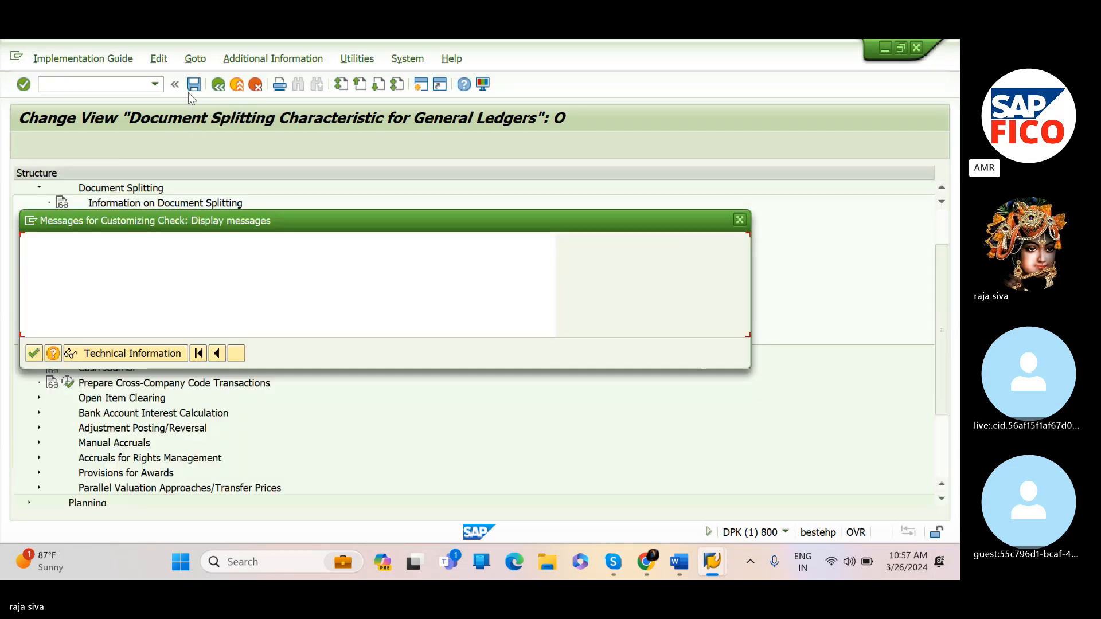
{"action": "left_click", "coordinate": [34, 353]}
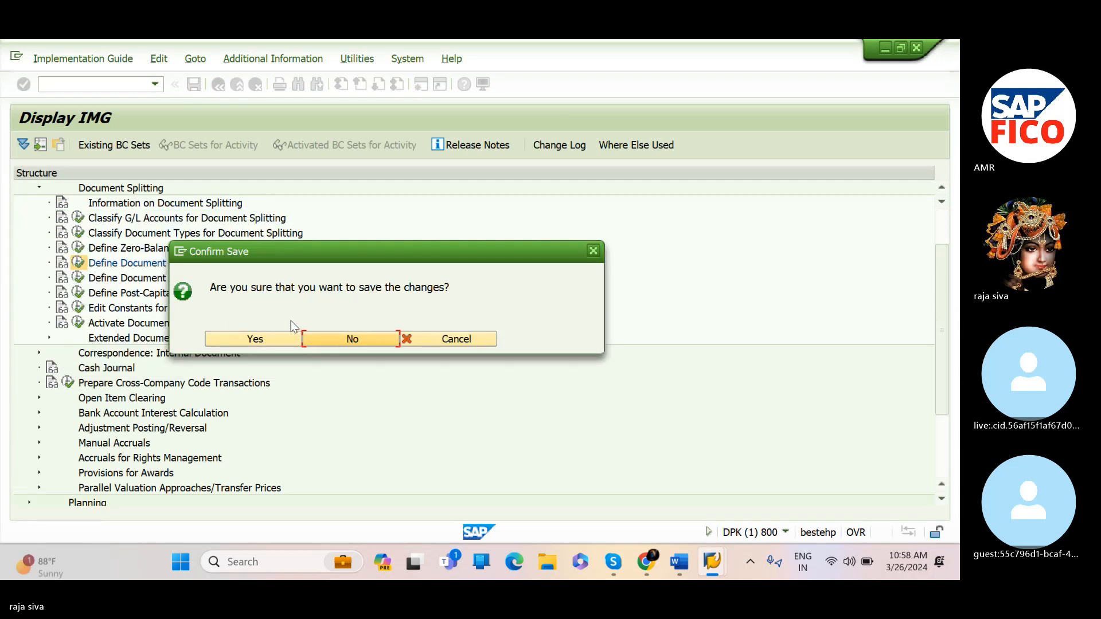
{"action": "left_click", "coordinate": [283, 338]}
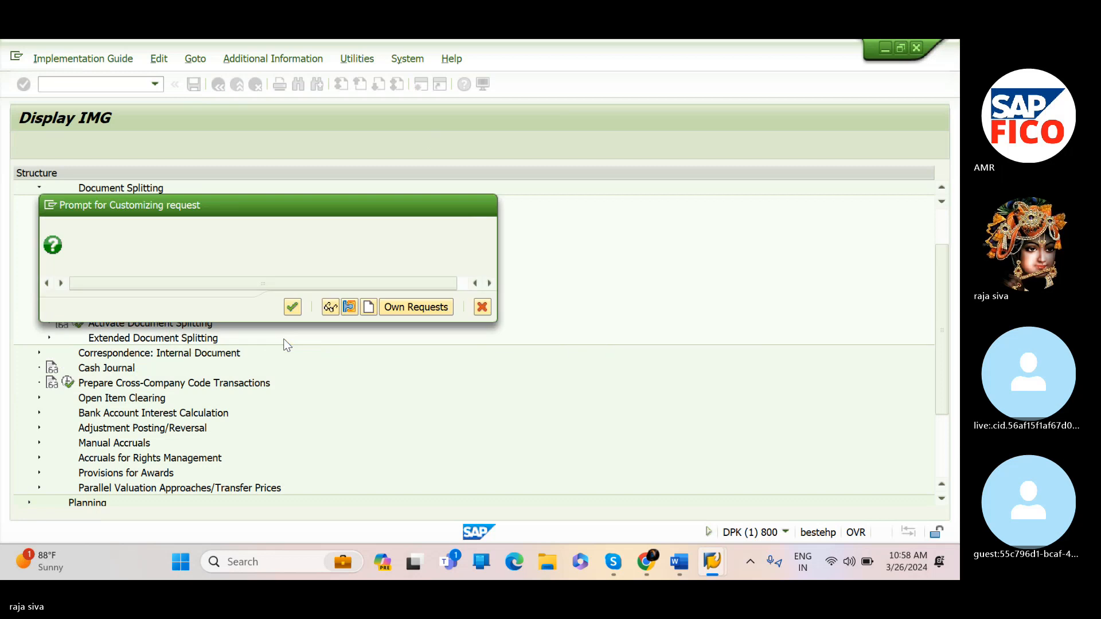
{"action": "left_click", "coordinate": [292, 307]}
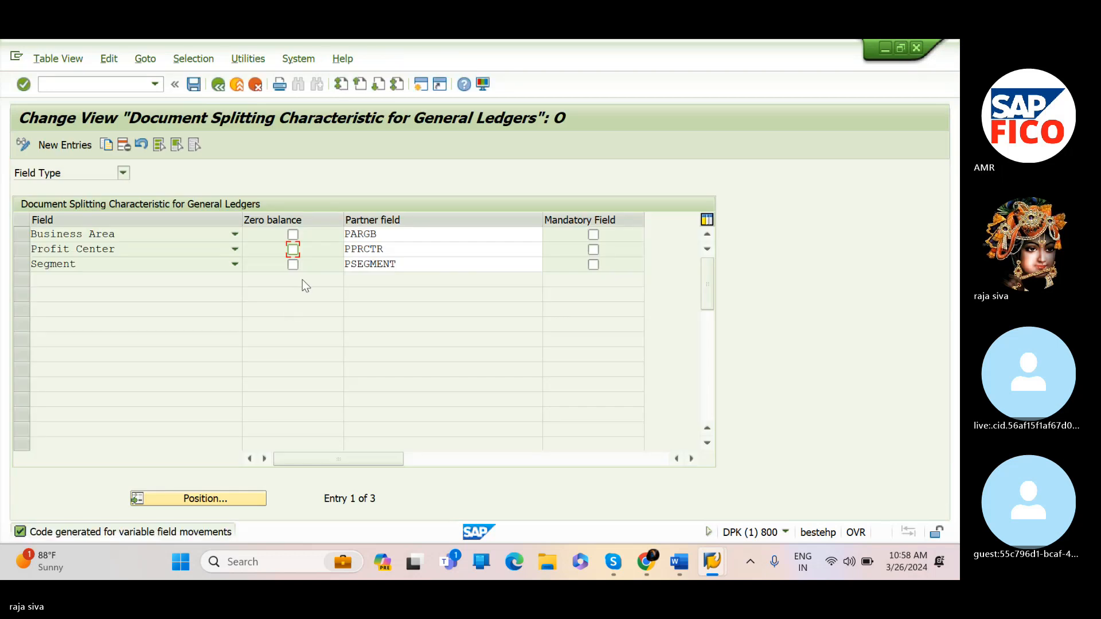
Return to the journal entry, simulate it and post the document
{"action": "left_click", "coordinate": [218, 85]}
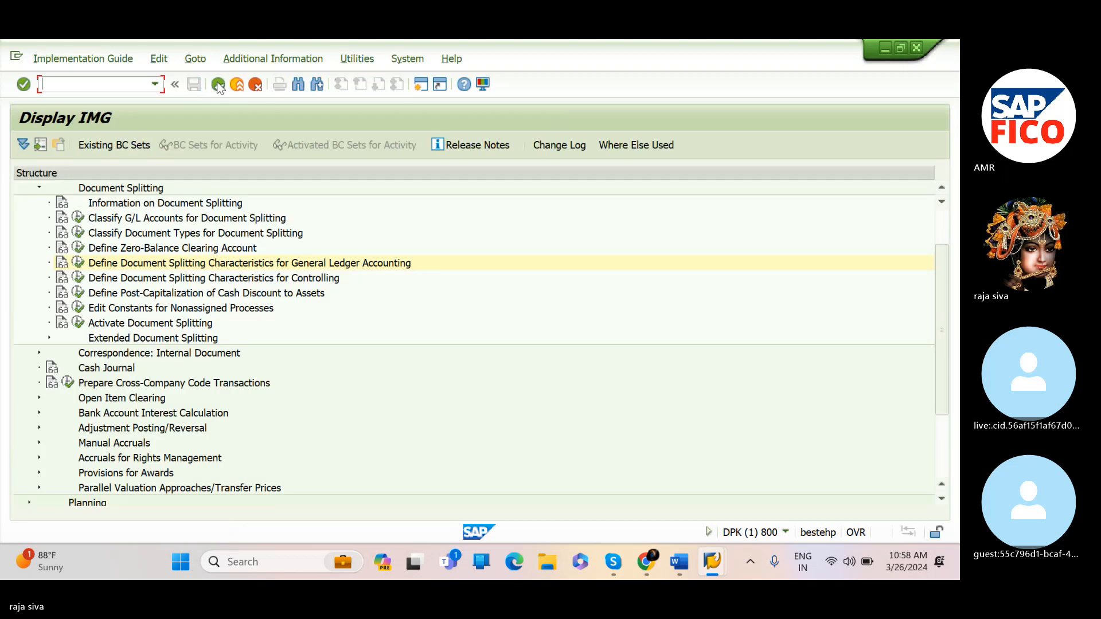
{"action": "left_click", "coordinate": [218, 85]}
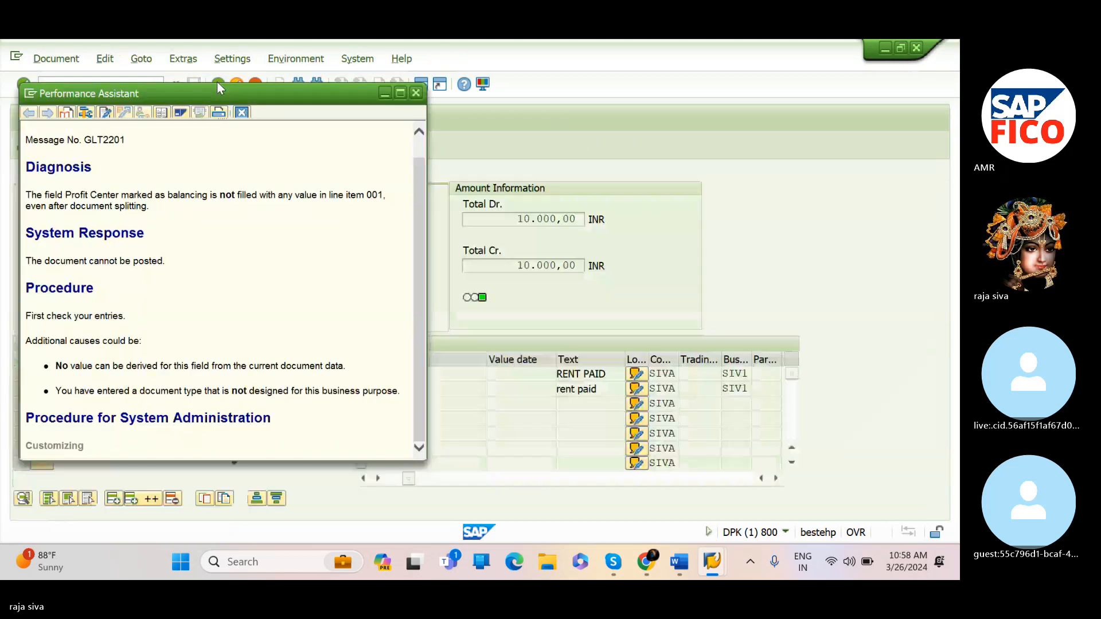
{"action": "left_click", "coordinate": [416, 93]}
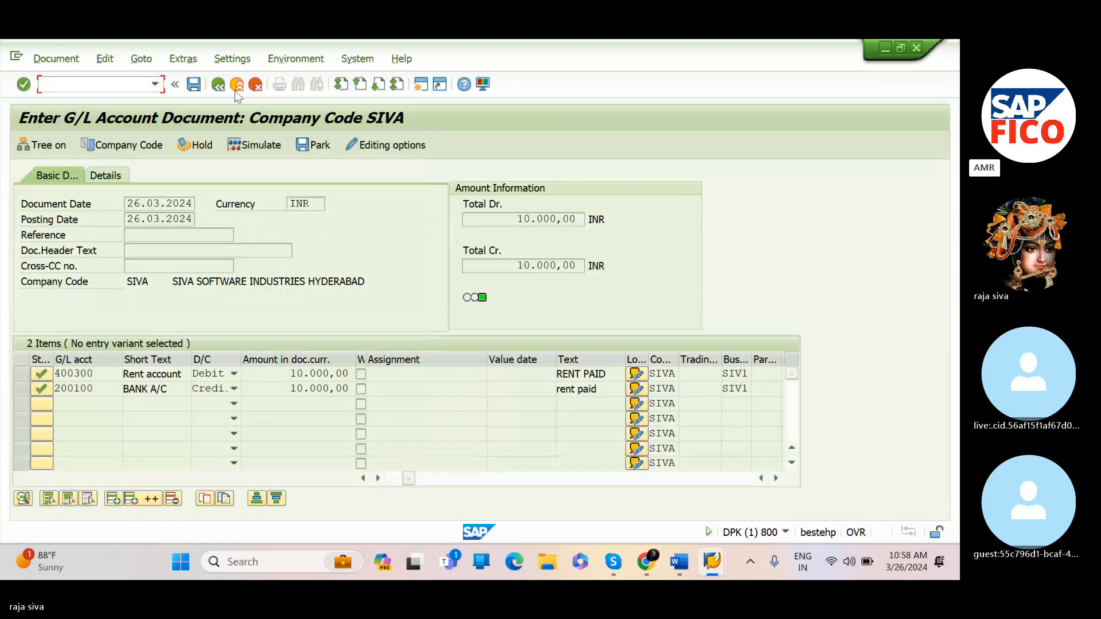
{"action": "left_click", "coordinate": [260, 144]}
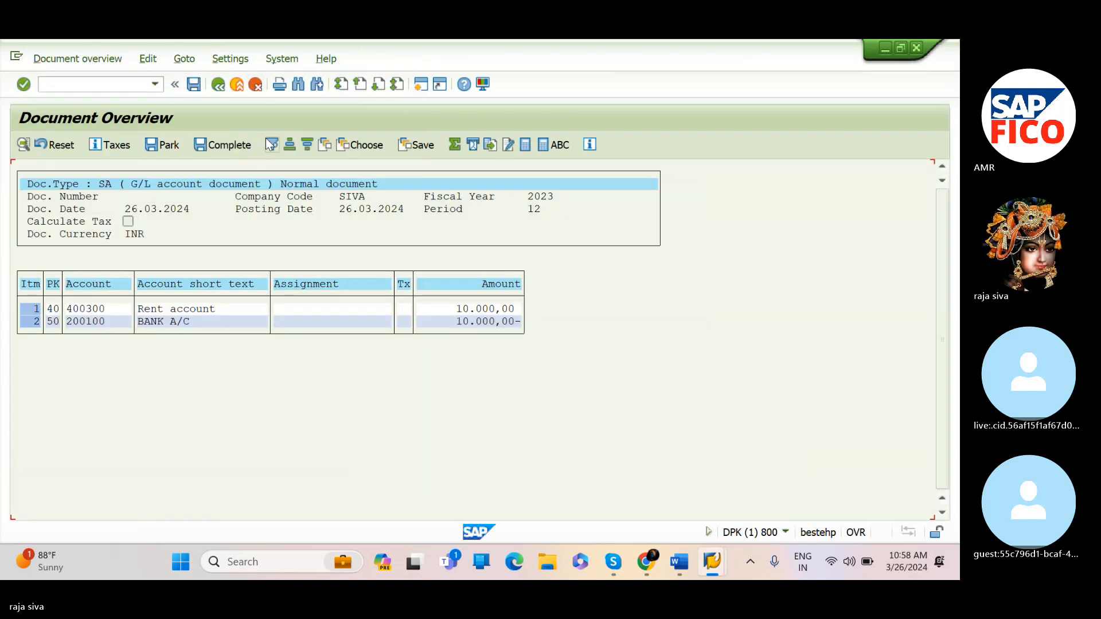
{"action": "left_click", "coordinate": [193, 84]}
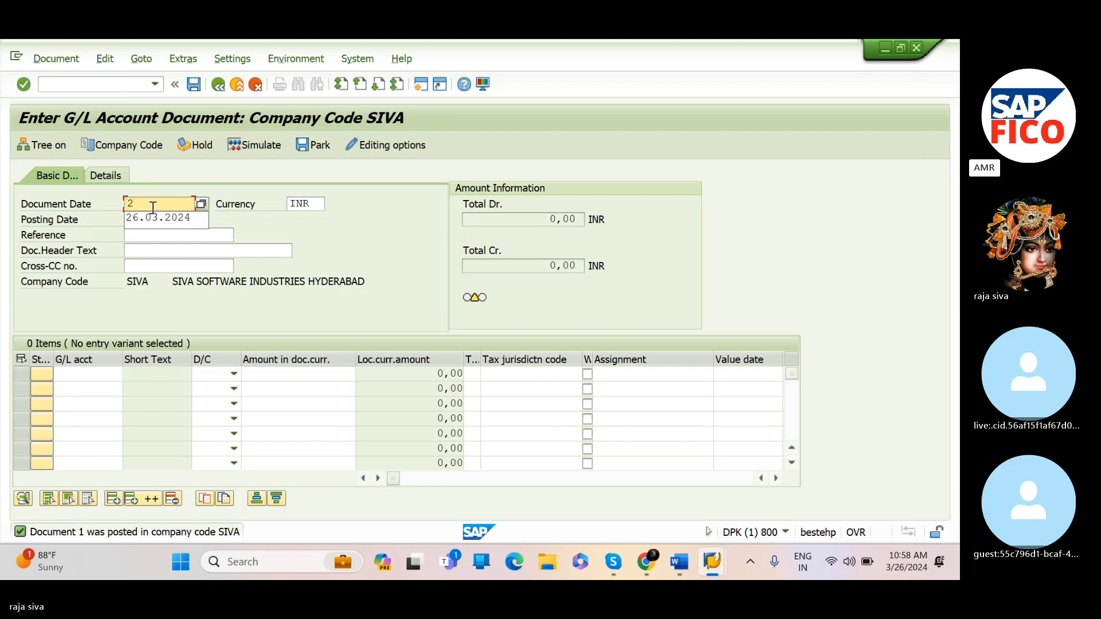
{"action": "type", "text": "6"}
{"action": "key", "text": "BackSpace"}
{"action": "key", "text": "BackSpace"}
Restart the FB50 transaction for a new document
{"action": "left_click", "coordinate": [130, 86]}
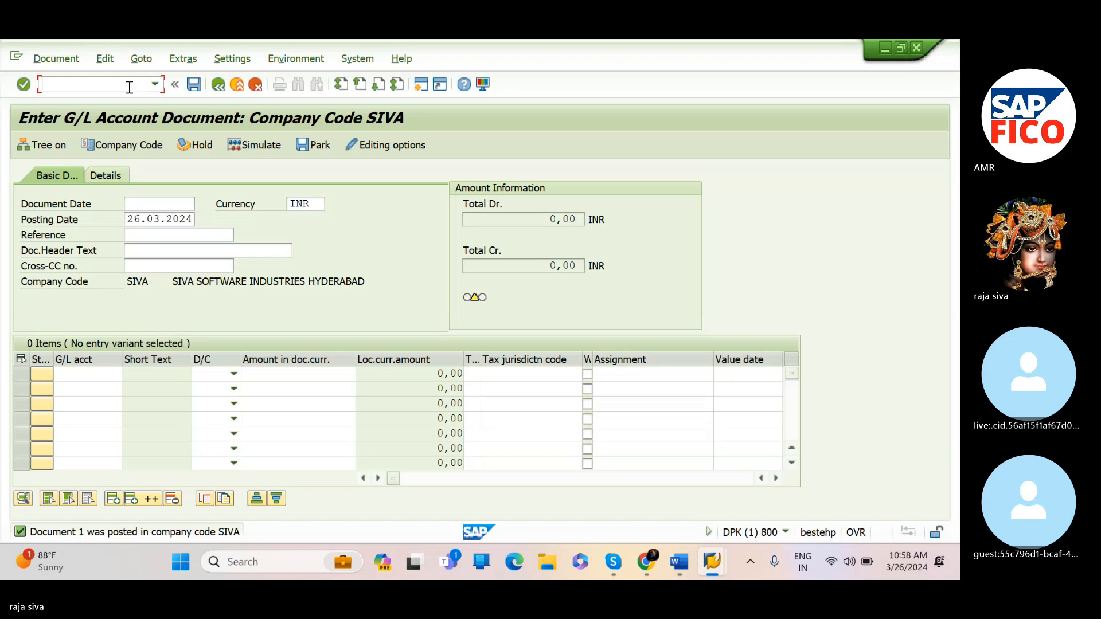
{"action": "type", "text": "/nfb50"}
{"action": "key", "text": "Return"}
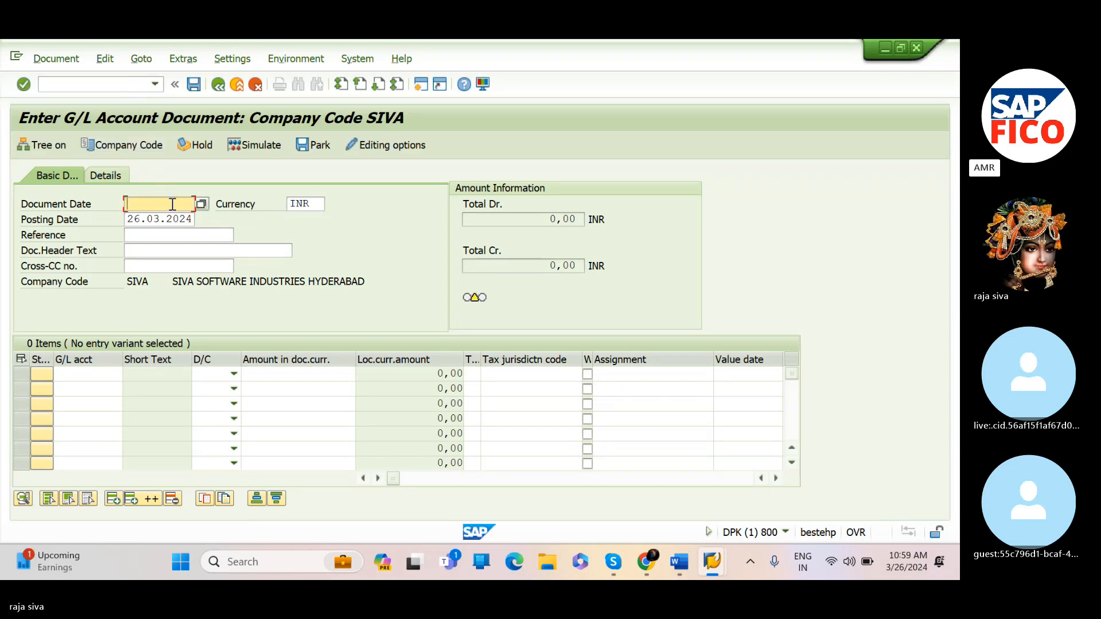
Set the document date to 26.03.2024
{"action": "type", "text": "26."}
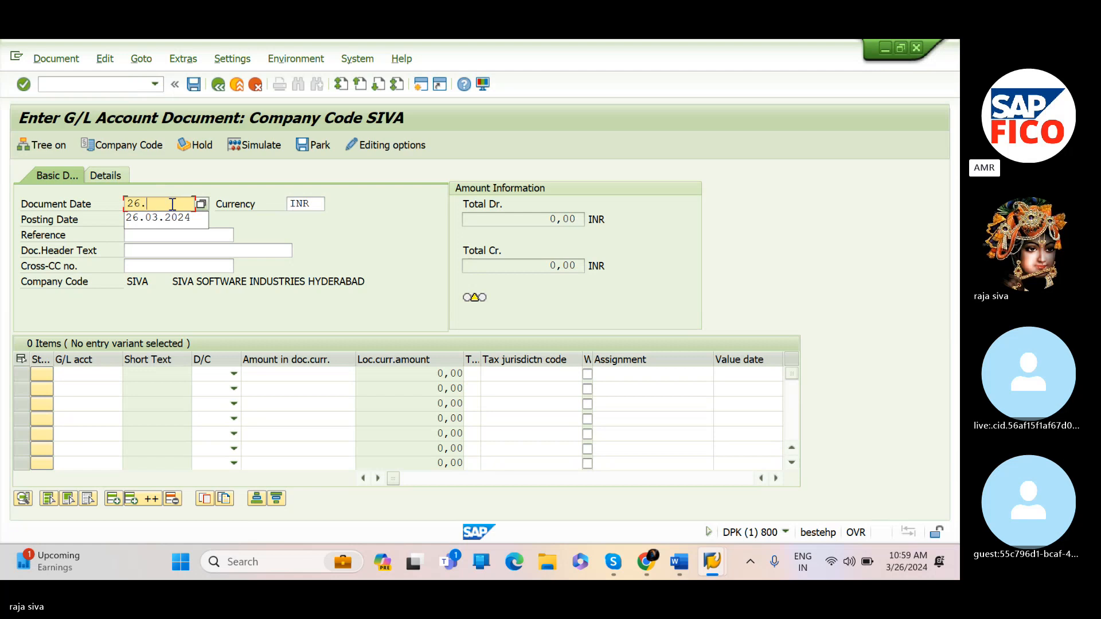
{"action": "type", "text": "03."}
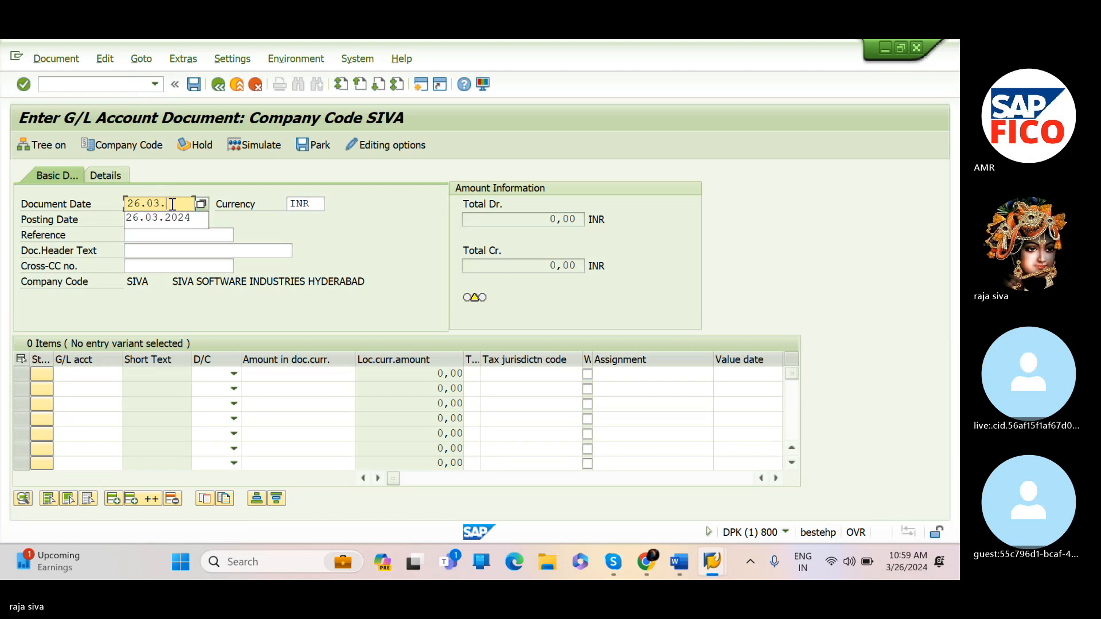
{"action": "type", "text": "2024"}
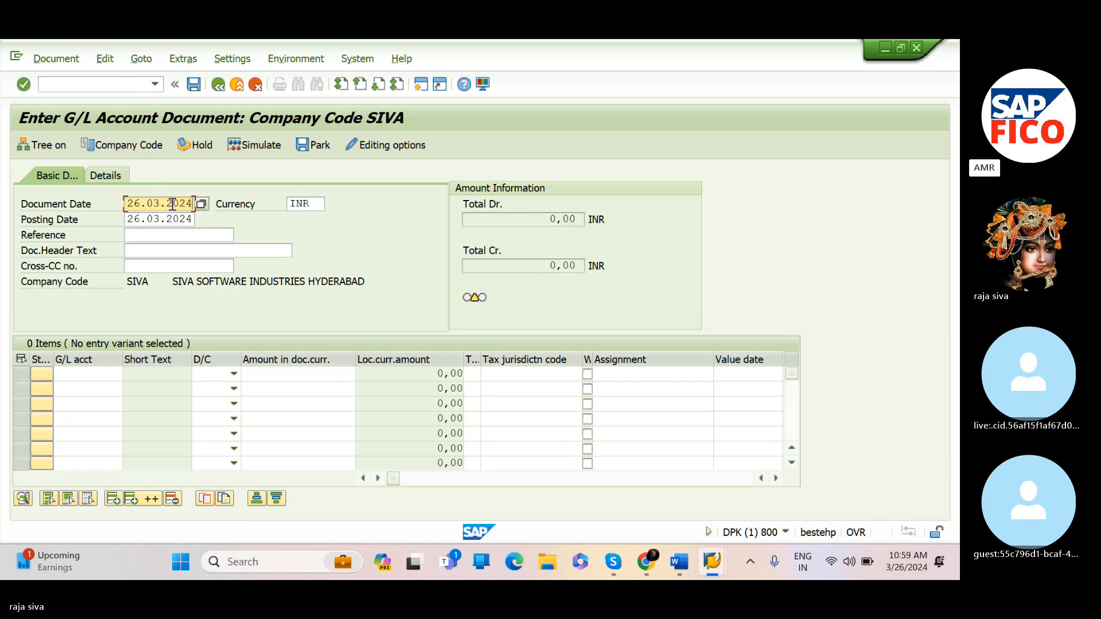
{"action": "key", "text": "Tab"}
{"action": "key", "text": "Tab"}
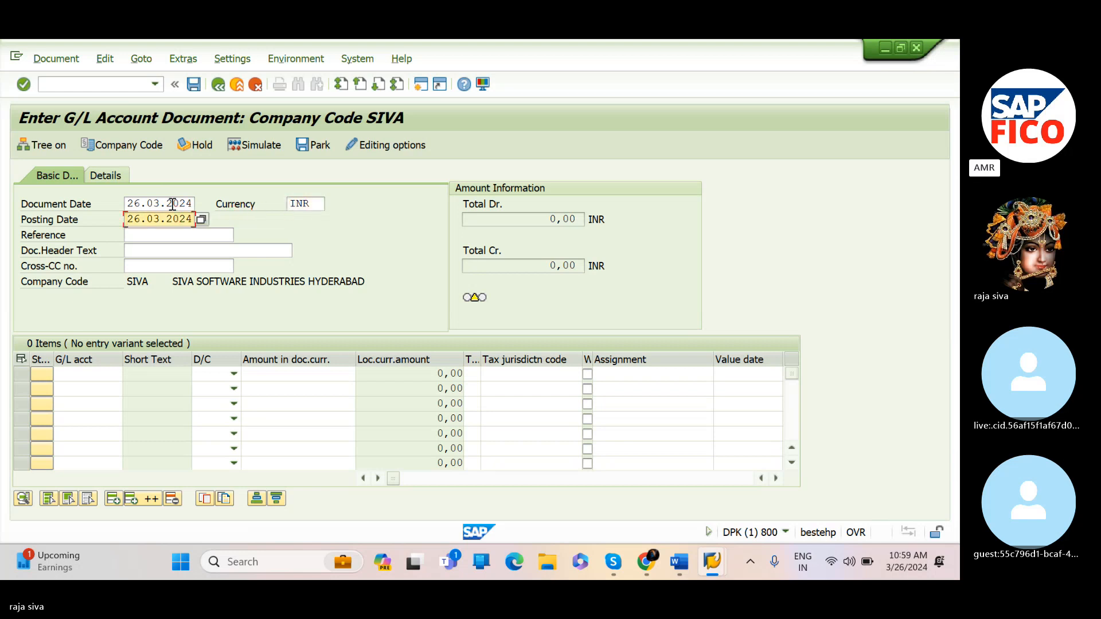
Pick G/L account 400300 (Rent A/C) for the first line item from the account search help
{"action": "left_click", "coordinate": [106, 373]}
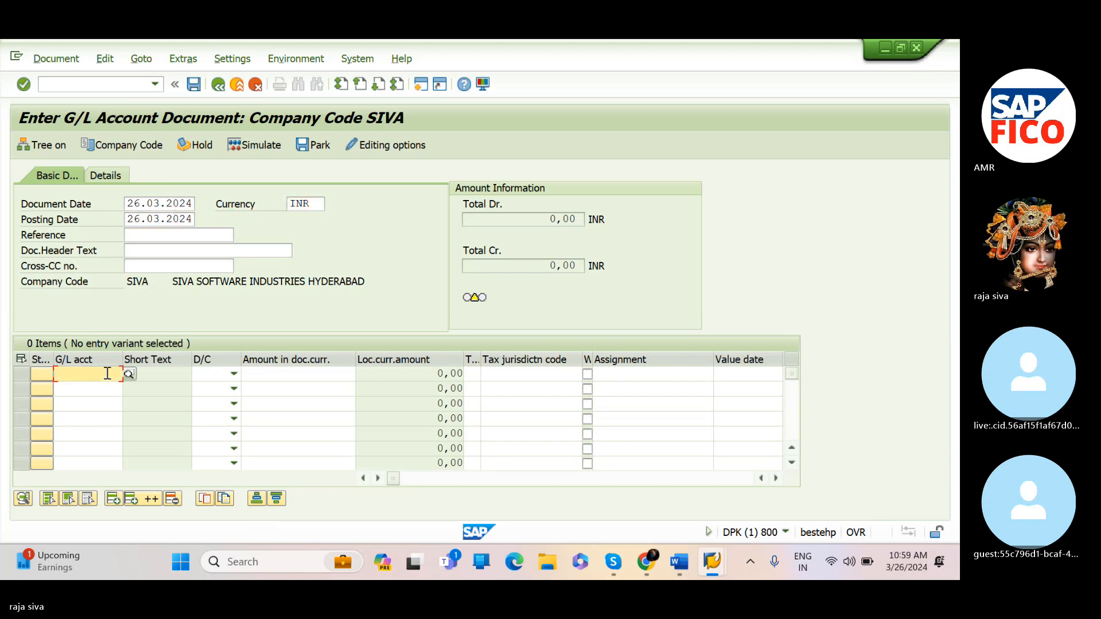
{"action": "type", "text": "4001"}
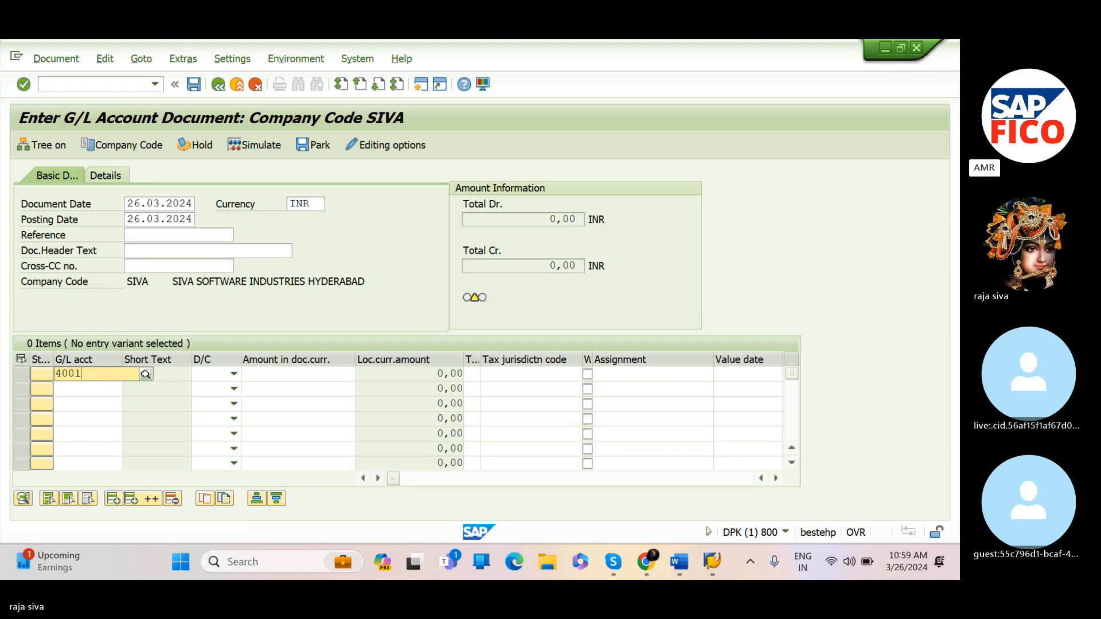
{"action": "type", "text": "00"}
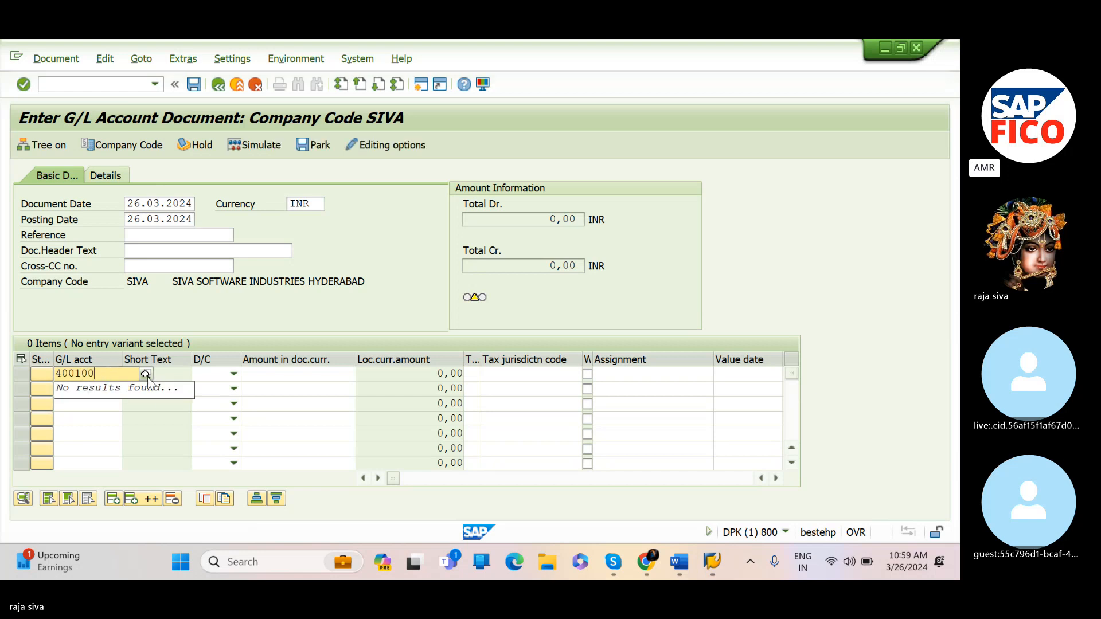
{"action": "left_click", "coordinate": [146, 374]}
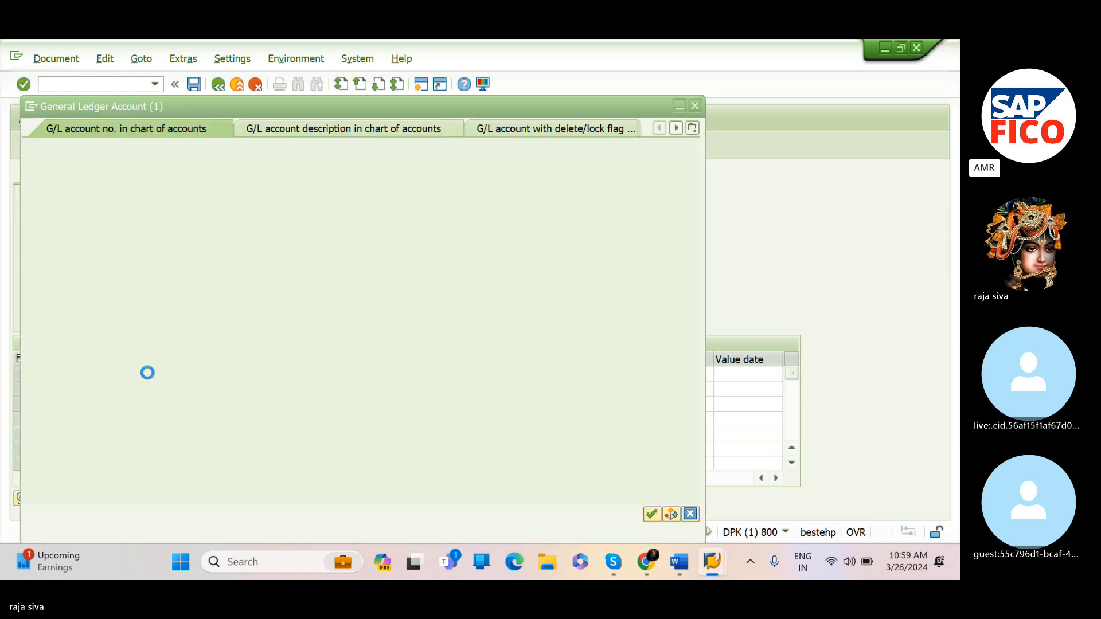
{"action": "left_click", "coordinate": [652, 515]}
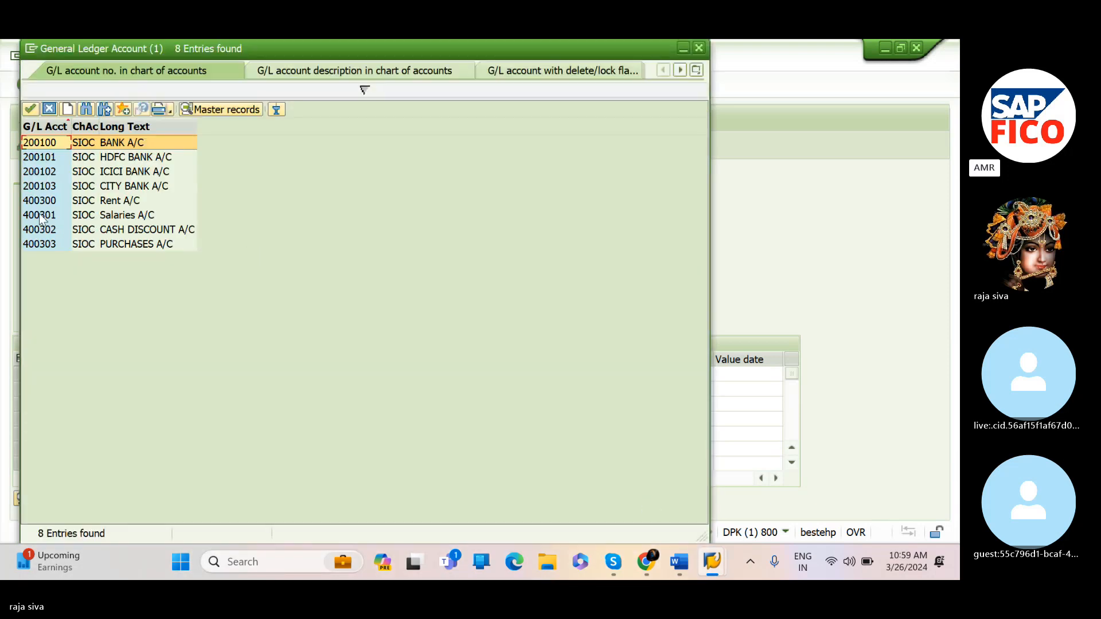
{"action": "left_click", "coordinate": [40, 202]}
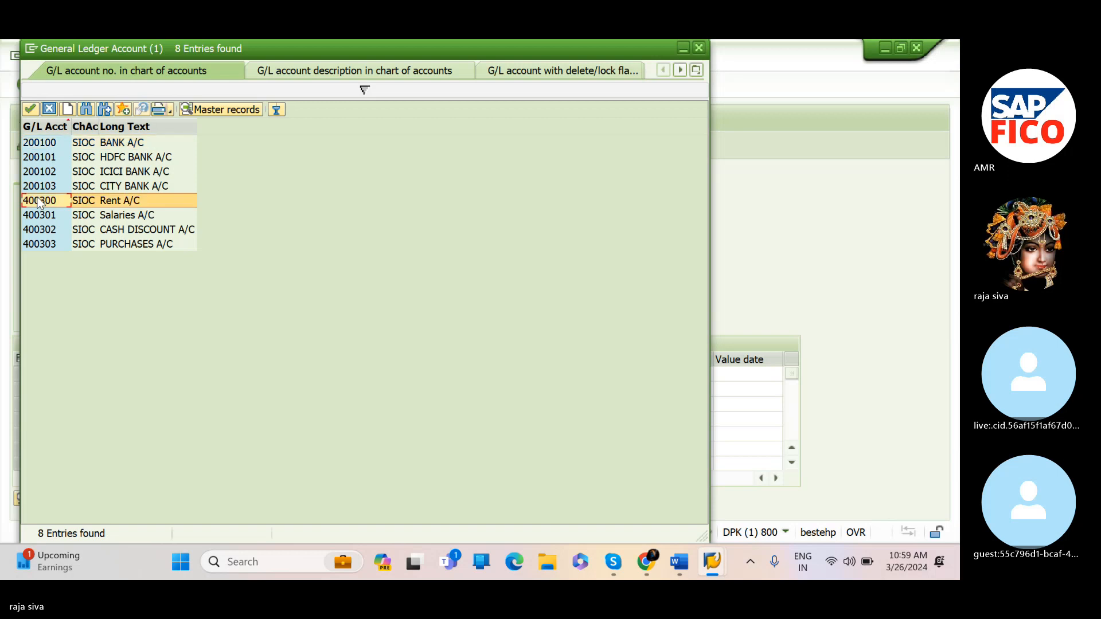
{"action": "left_click", "coordinate": [30, 110]}
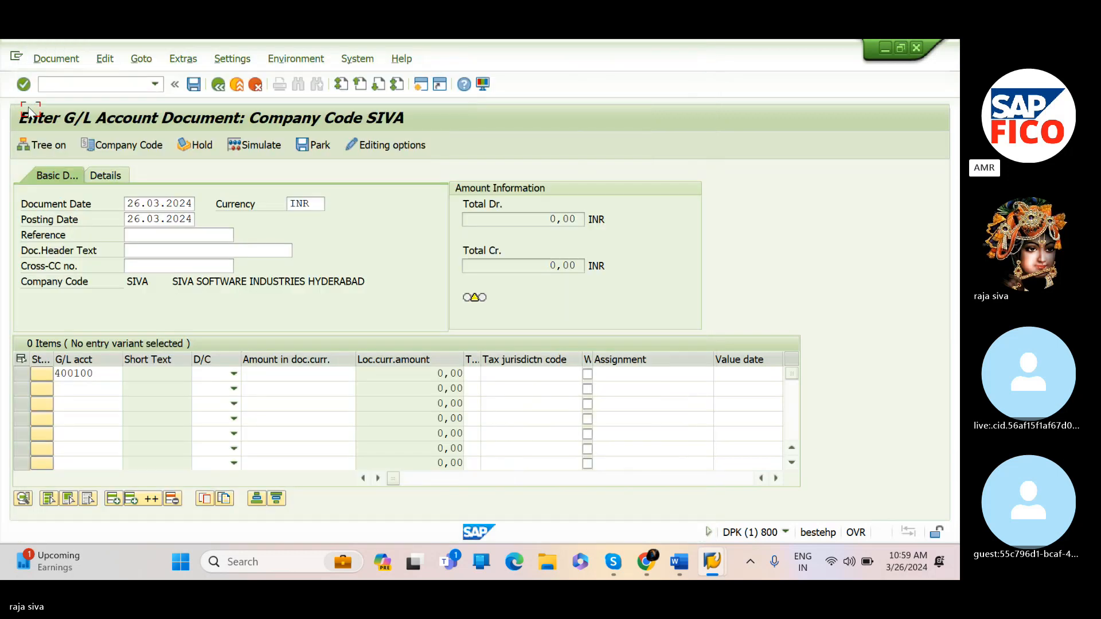
Set the first line item to Debit with an amount of 12000
{"action": "left_click", "coordinate": [235, 375]}
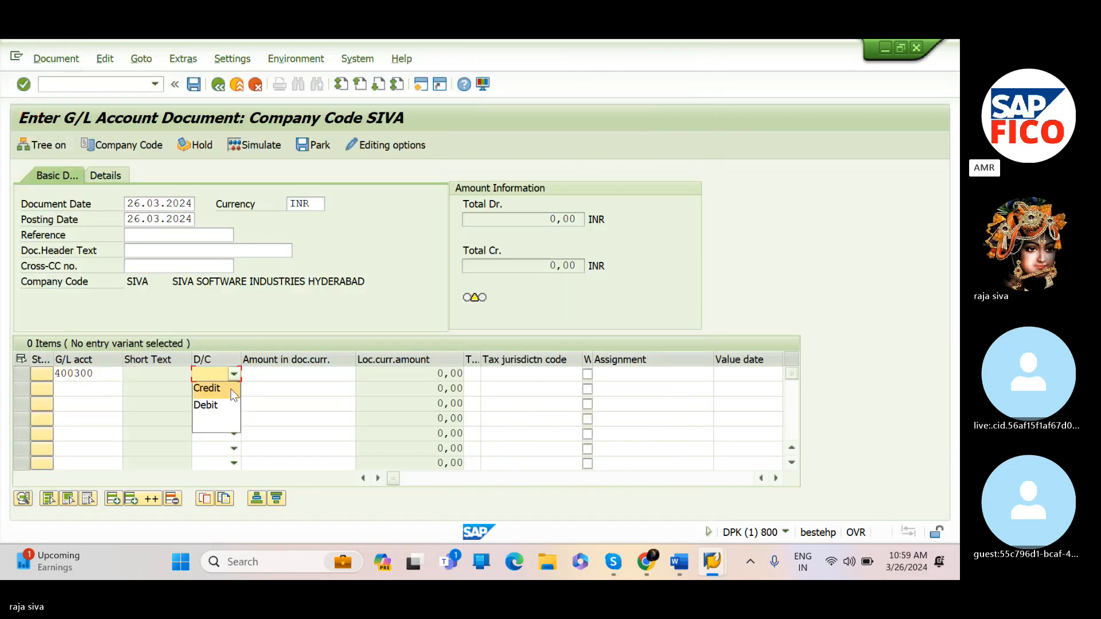
{"action": "left_click", "coordinate": [229, 400]}
{"action": "left_click", "coordinate": [273, 375]}
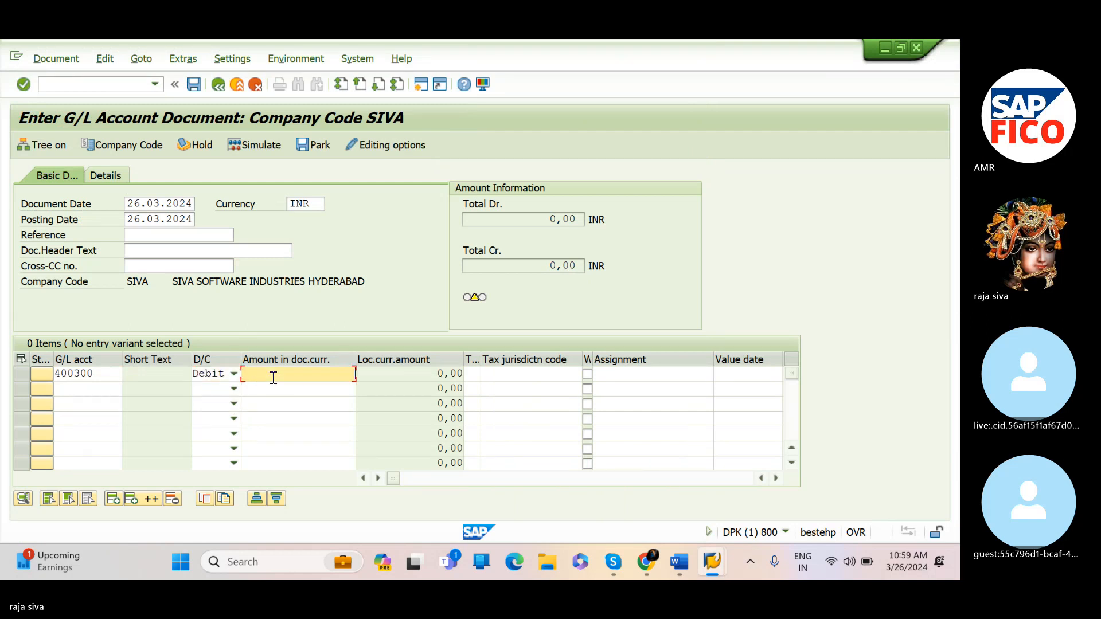
{"action": "type", "text": "12000"}
{"action": "left_click", "coordinate": [776, 478]}
{"action": "left_click", "coordinate": [777, 479]}
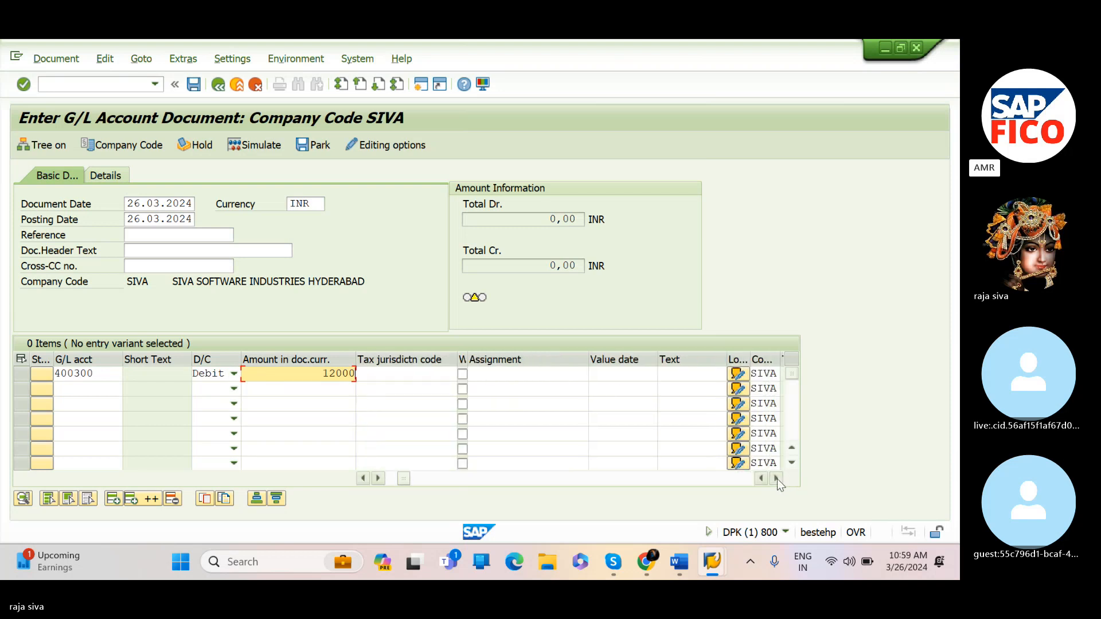
Give the first line item the text "rent paid" and business area SIV2, and confirm the line
{"action": "left_click", "coordinate": [704, 377]}
{"action": "type", "text": "re"}
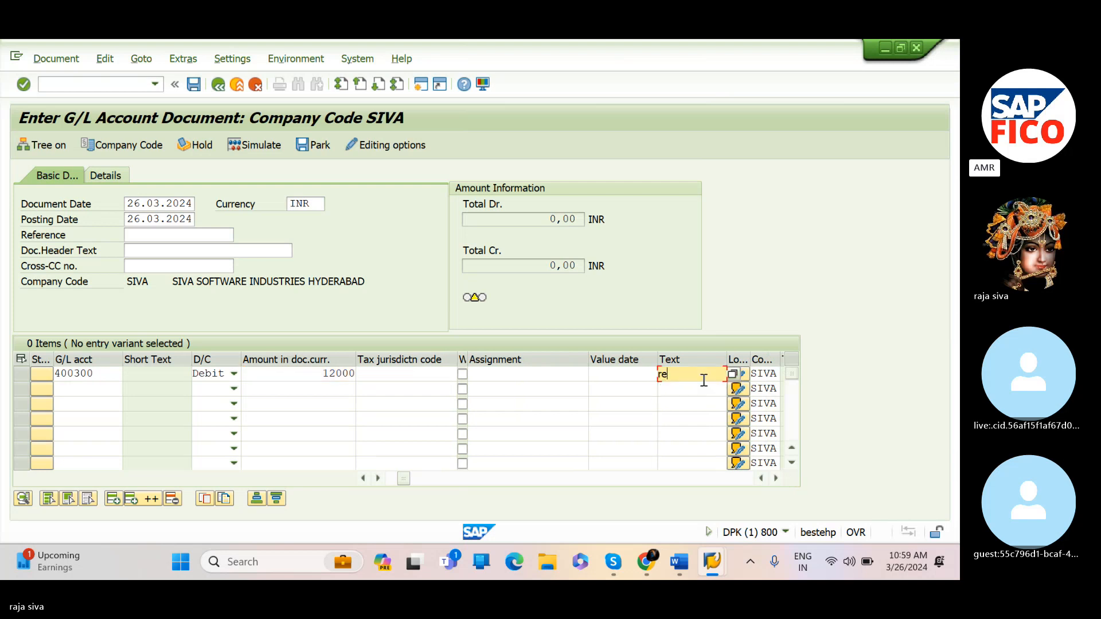
{"action": "type", "text": "nt paid"}
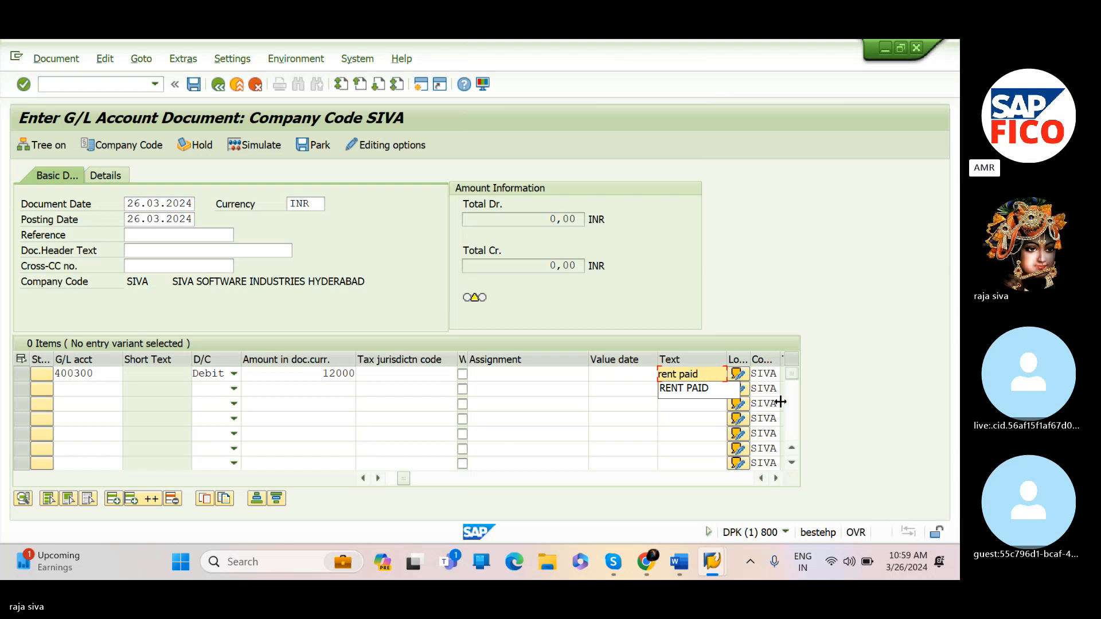
{"action": "key", "text": "Tab"}
{"action": "key", "text": "Tab"}
{"action": "key", "text": "Tab"}
{"action": "key", "text": "Tab"}
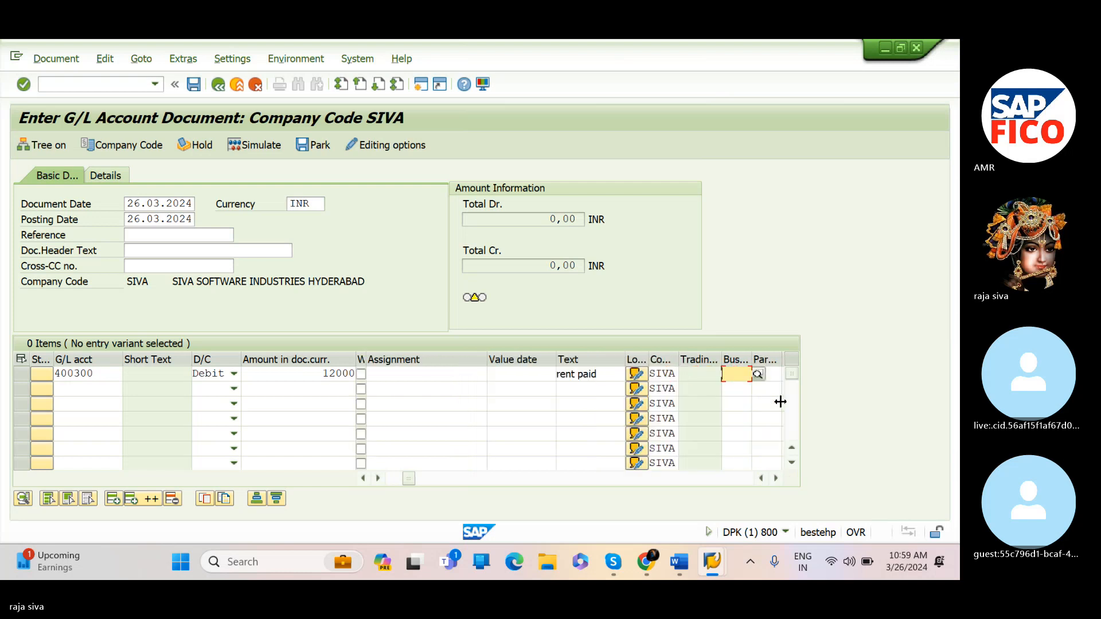
{"action": "type", "text": "si"}
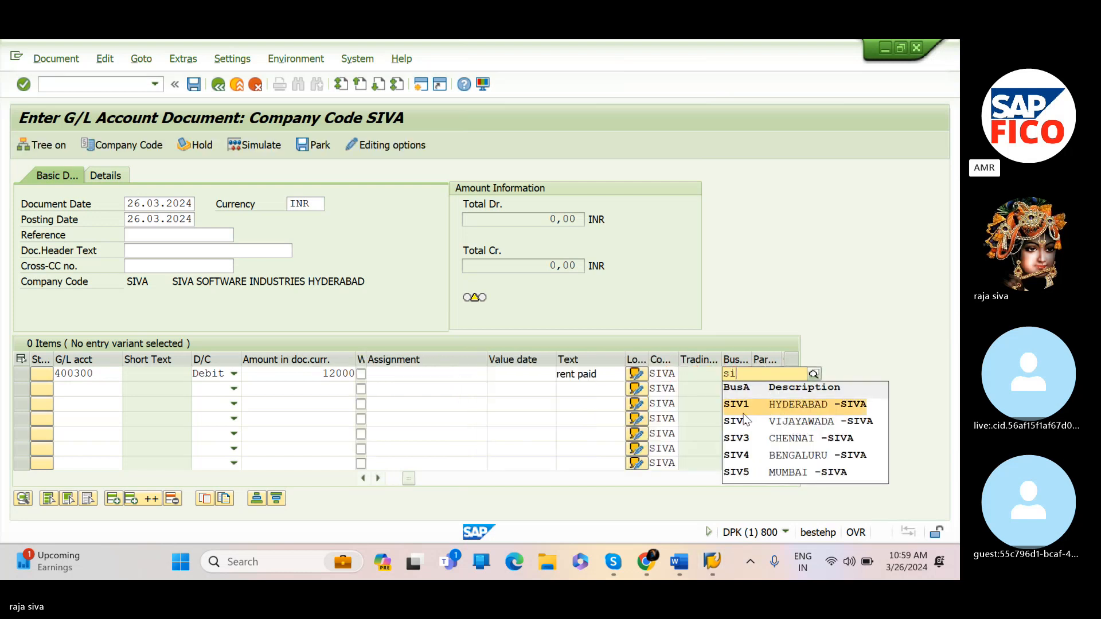
{"action": "left_click", "coordinate": [743, 421]}
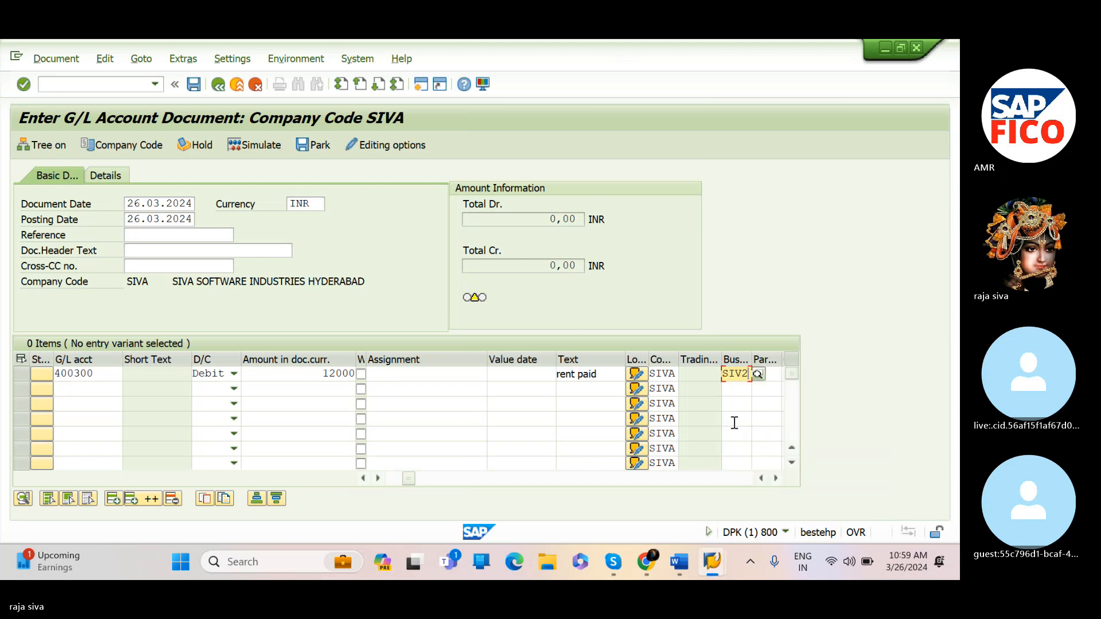
{"action": "key", "text": "Return"}
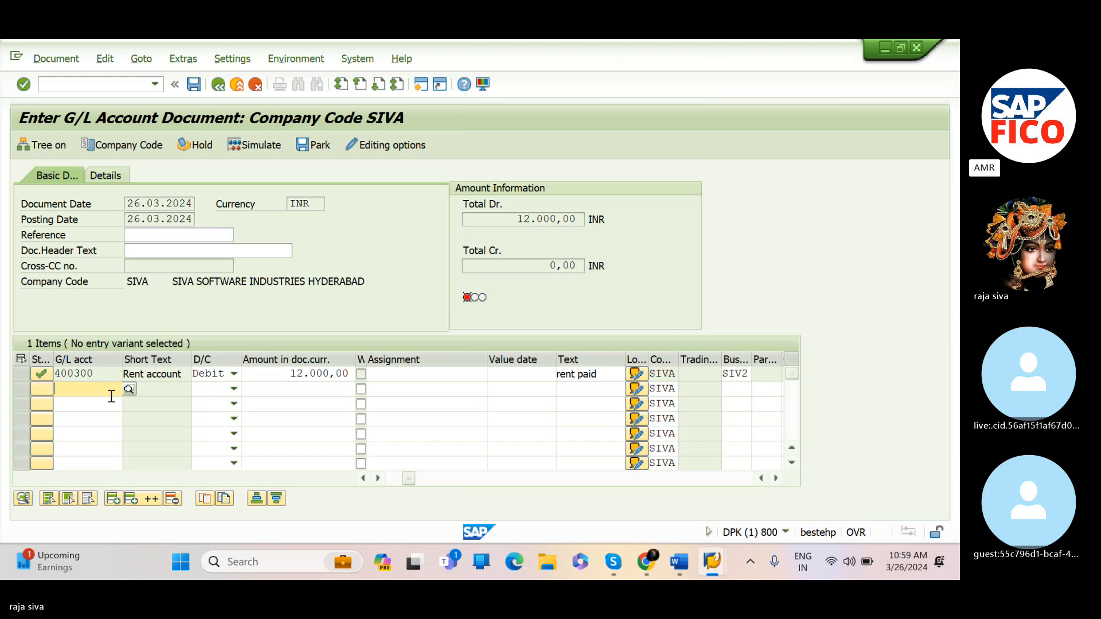
Add a second line item crediting bank account 200100 with 12000
{"action": "type", "text": "20"}
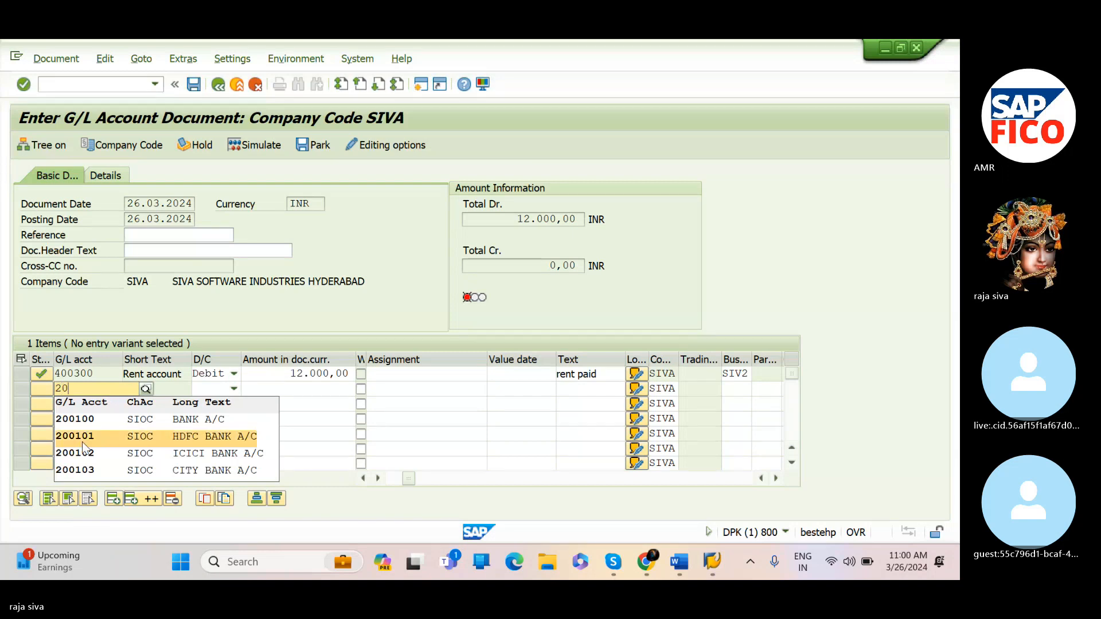
{"action": "left_click", "coordinate": [80, 417]}
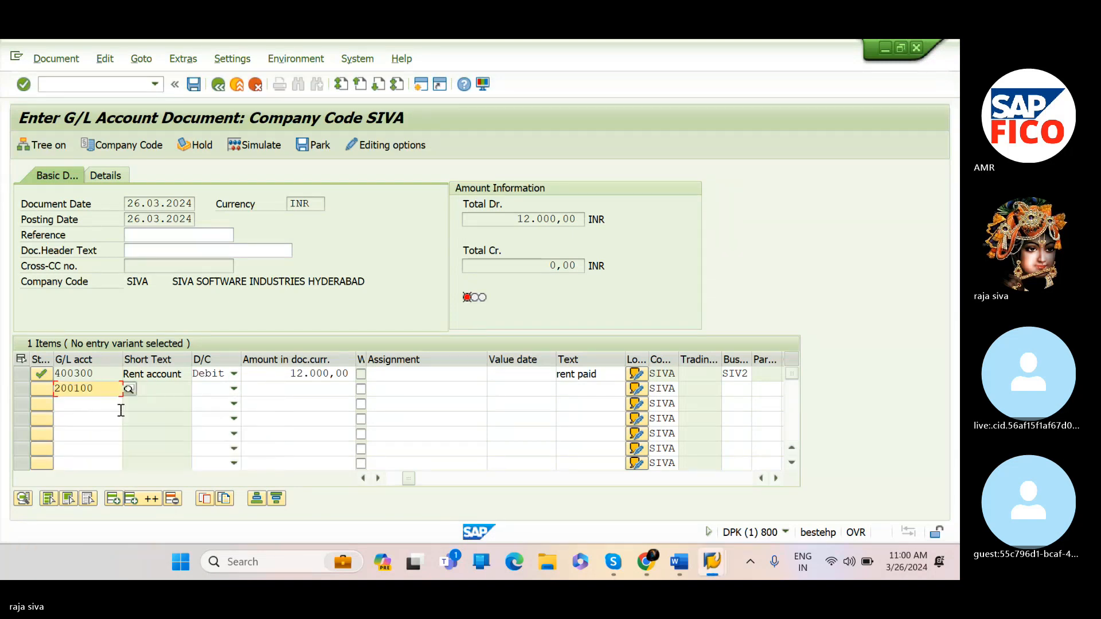
{"action": "left_click", "coordinate": [233, 389]}
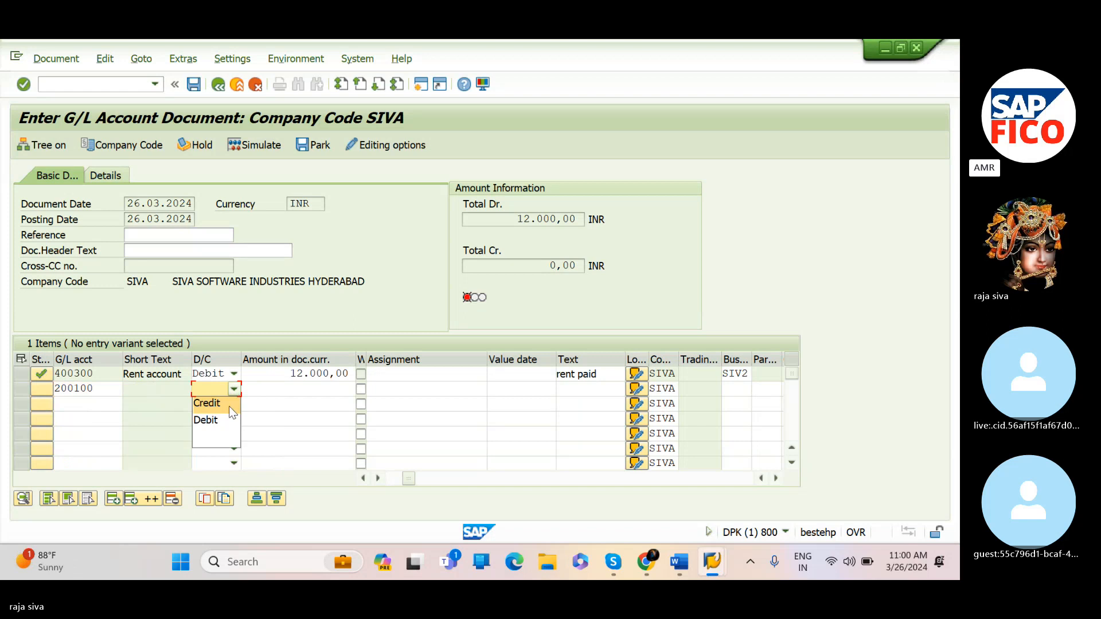
{"action": "left_click", "coordinate": [229, 406]}
{"action": "left_click", "coordinate": [309, 395]}
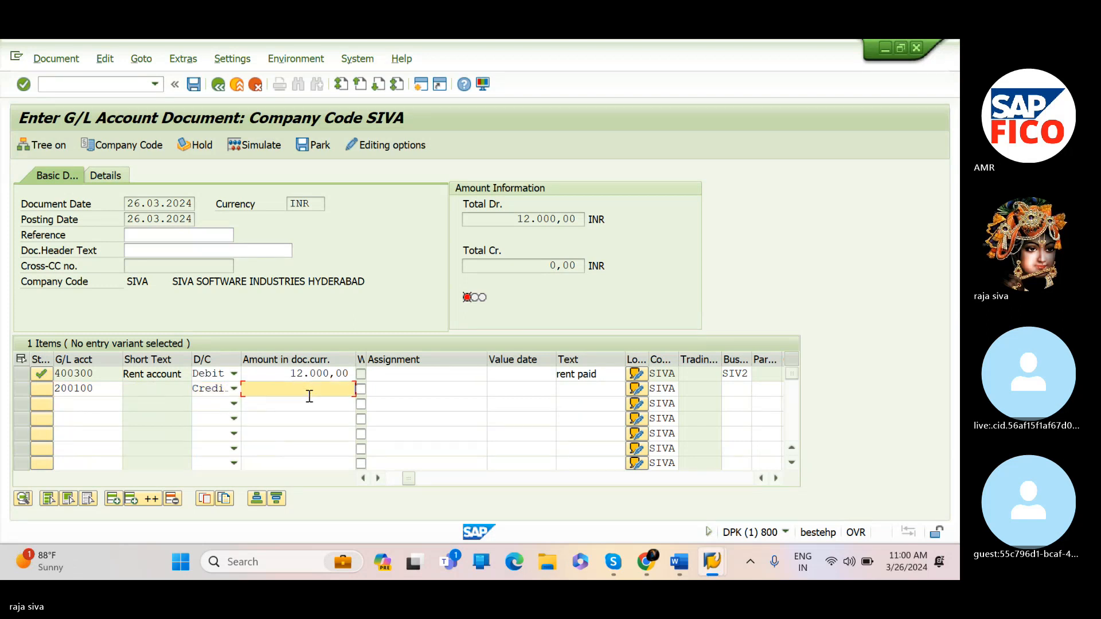
{"action": "type", "text": "12000"}
{"action": "key", "text": "Tab"}
Give the second line item the text "rent paid" and business area SIV2, and confirm the line
{"action": "key", "text": "Tab"}
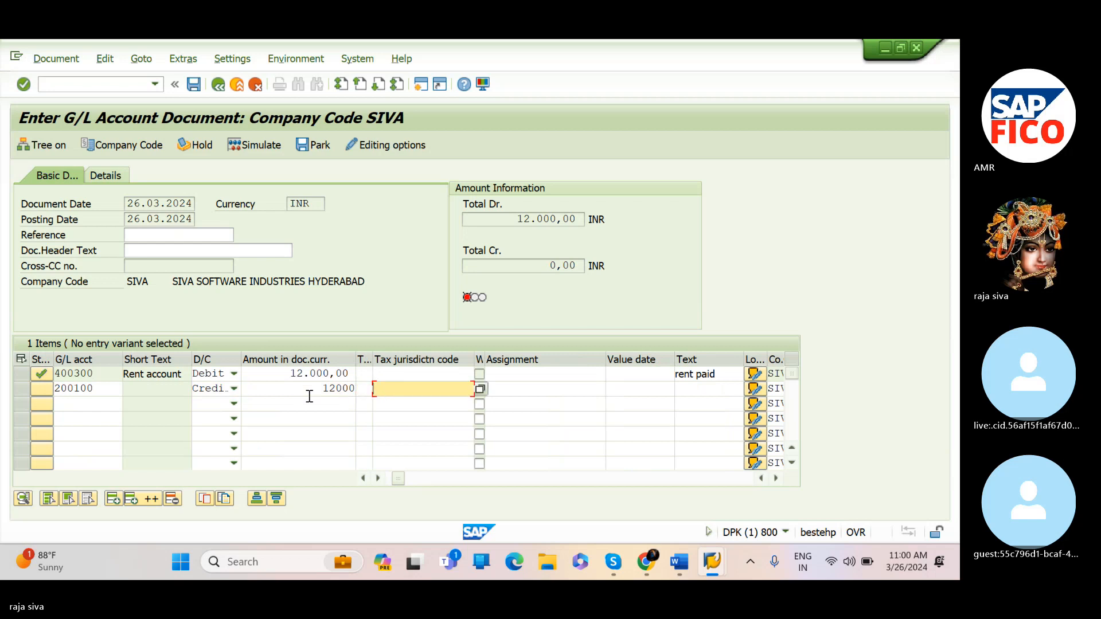
{"action": "key", "text": "Tab"}
{"action": "key", "text": "Tab"}
{"action": "key", "text": "Tab"}
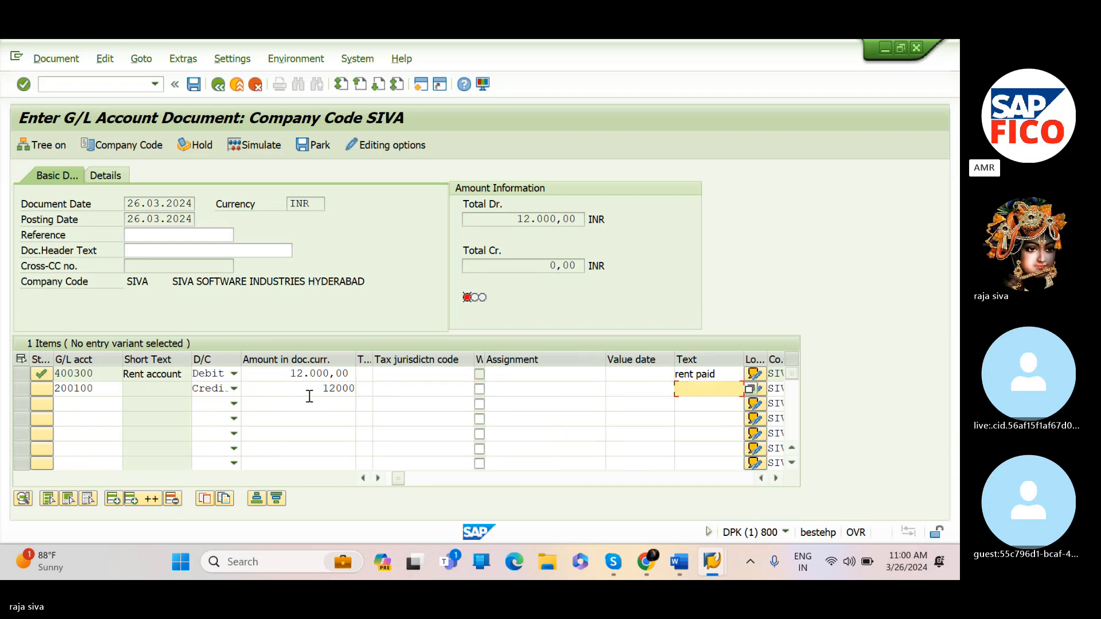
{"action": "type", "text": "rent paid"}
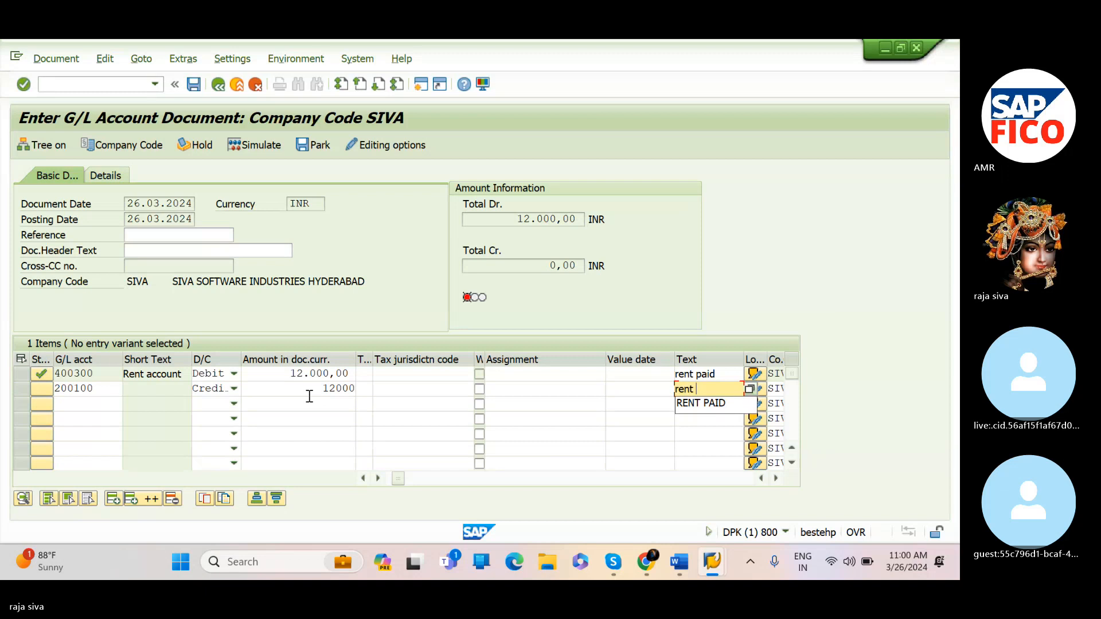
{"action": "key", "text": "Tab"}
{"action": "key", "text": "Tab"}
{"action": "key", "text": "Tab"}
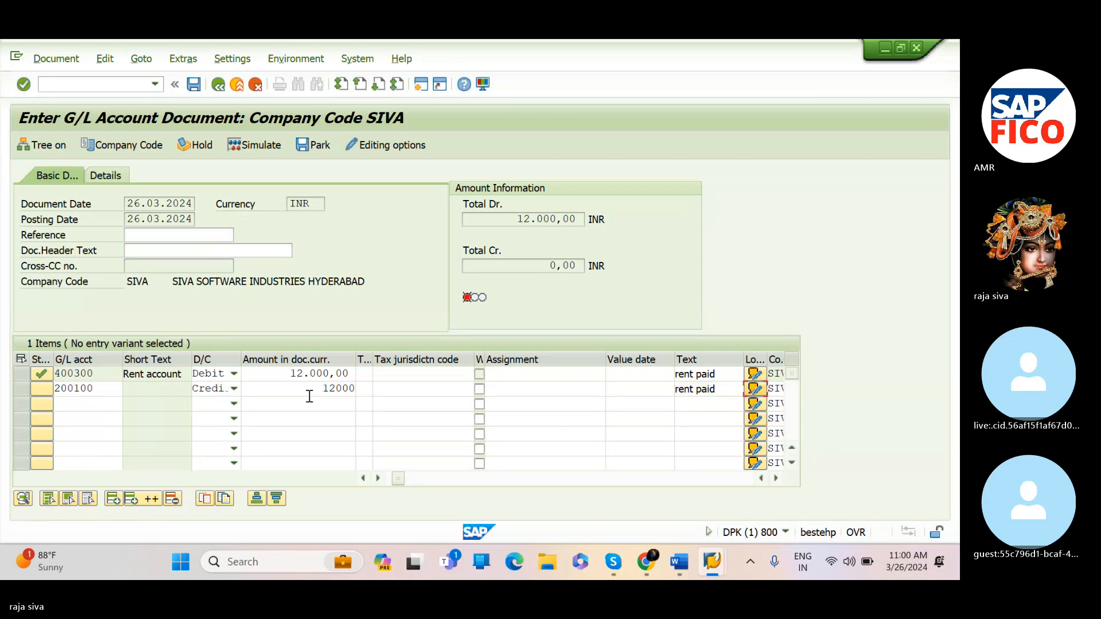
{"action": "type", "text": "siv"}
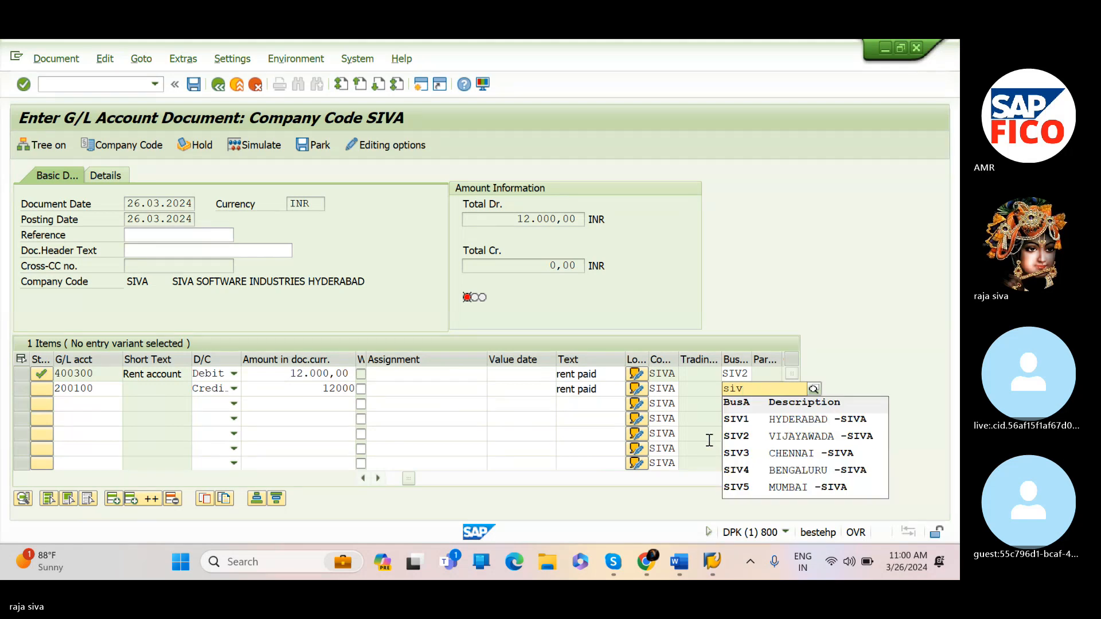
{"action": "left_click", "coordinate": [738, 438]}
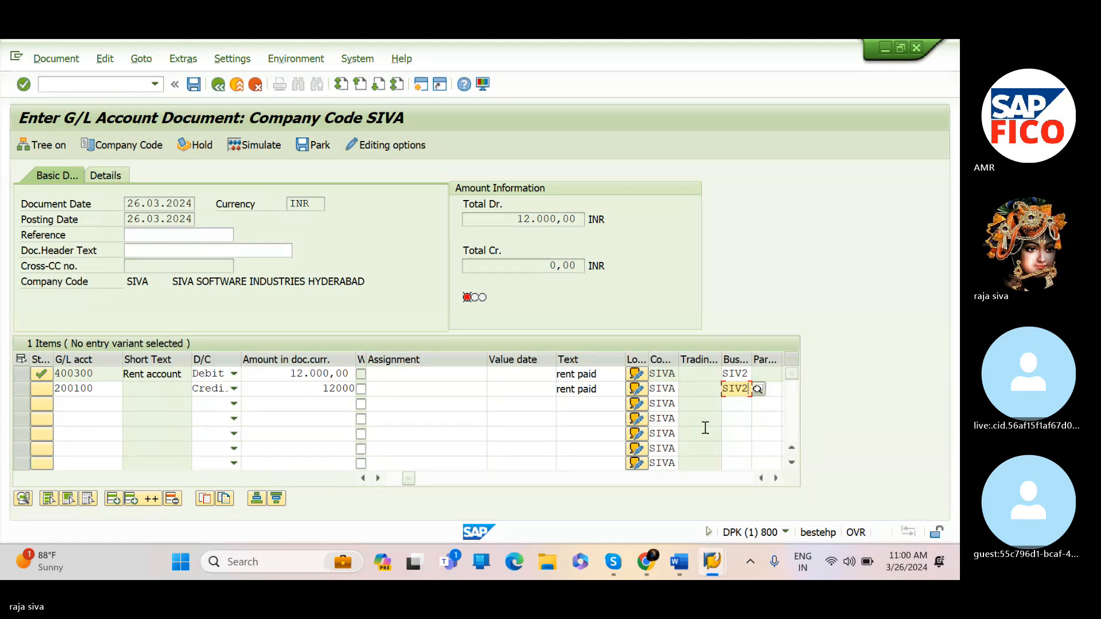
{"action": "key", "text": "Return"}
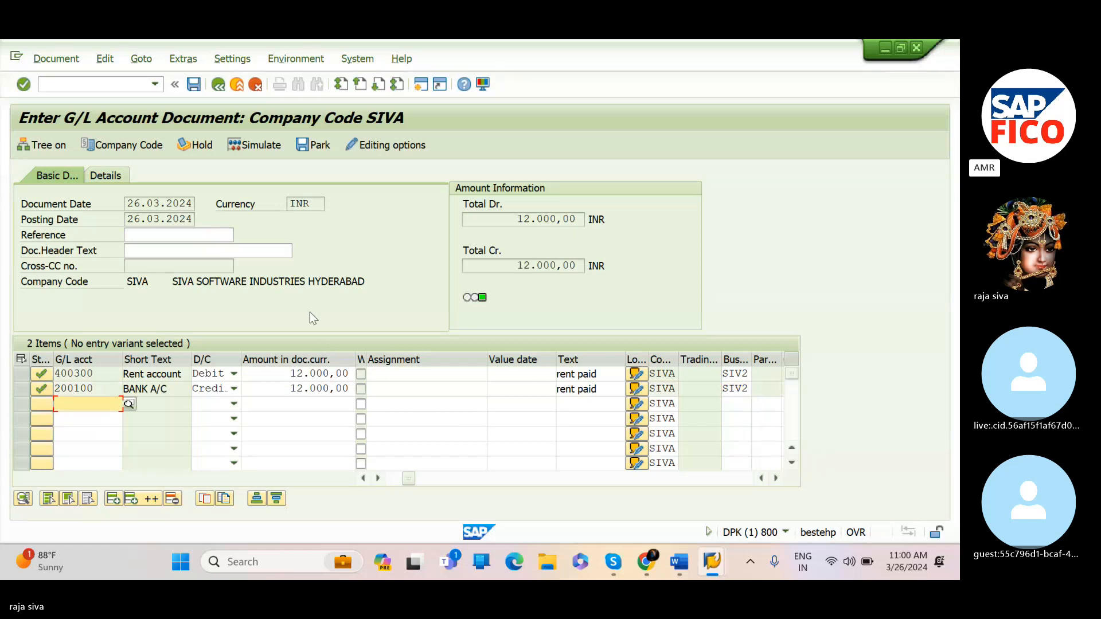
Simulate the journal entry and post the document
{"action": "left_click", "coordinate": [265, 149]}
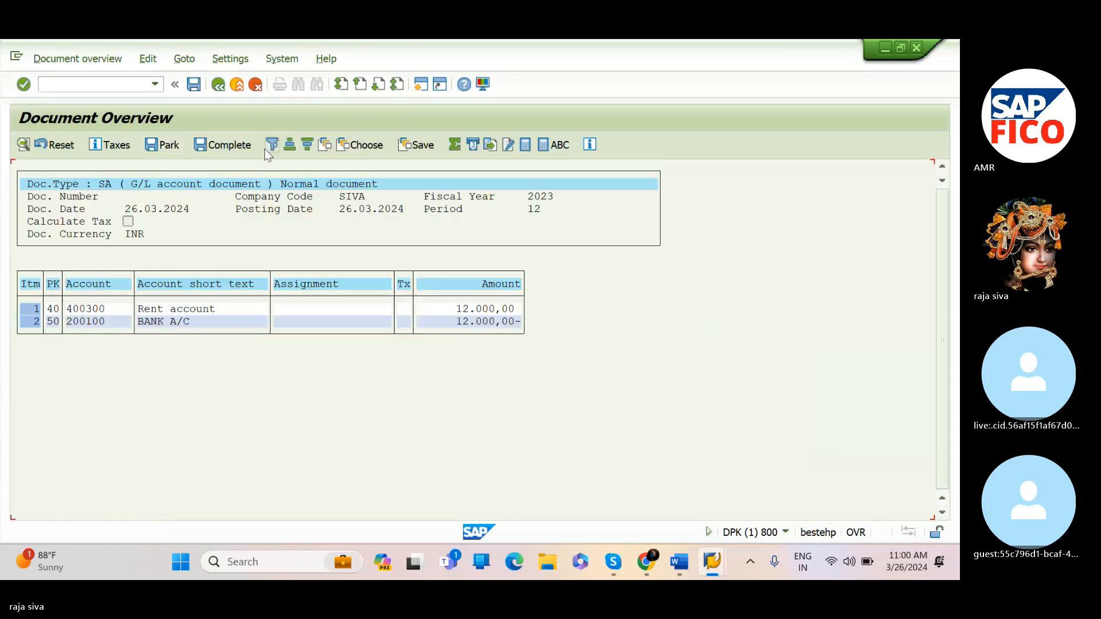
{"action": "left_click", "coordinate": [194, 85]}
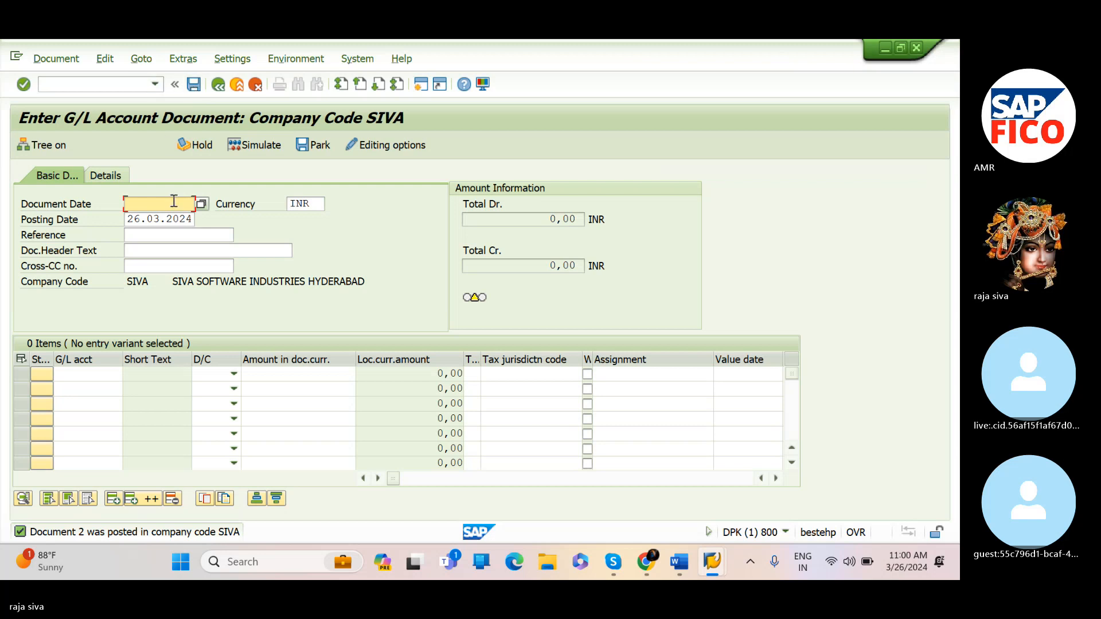
Set the document date of a new document to 26.03.2024
{"action": "type", "text": "2"}
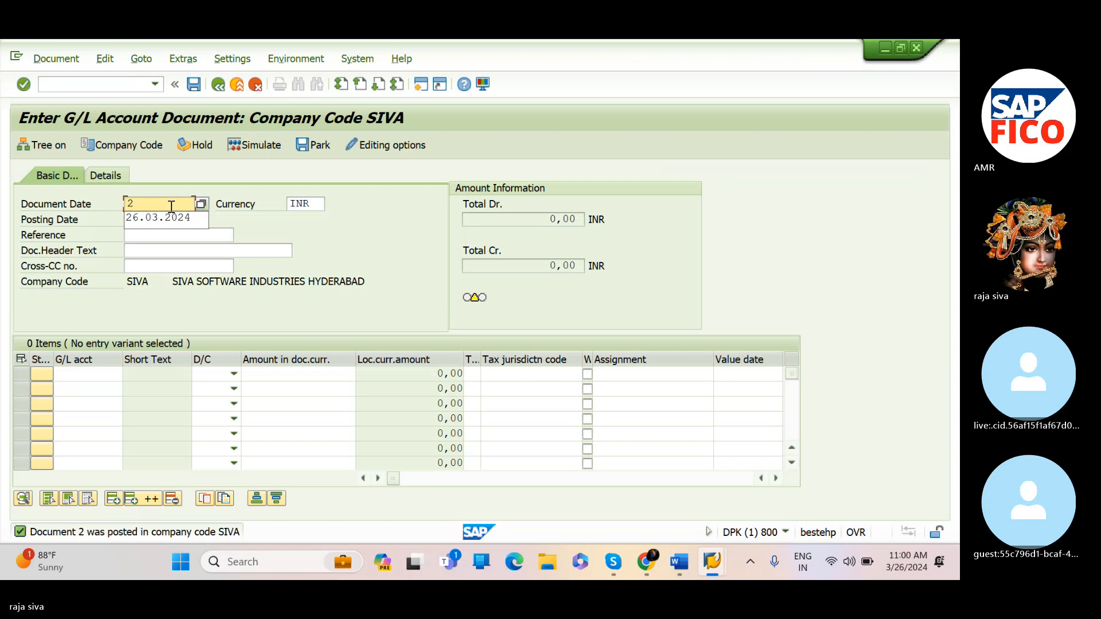
{"action": "type", "text": "6.03.2024"}
{"action": "key", "text": "Tab"}
{"action": "key", "text": "Tab"}
{"action": "key", "text": "Tab"}
{"action": "key", "text": "Tab"}
{"action": "key", "text": "Tab"}
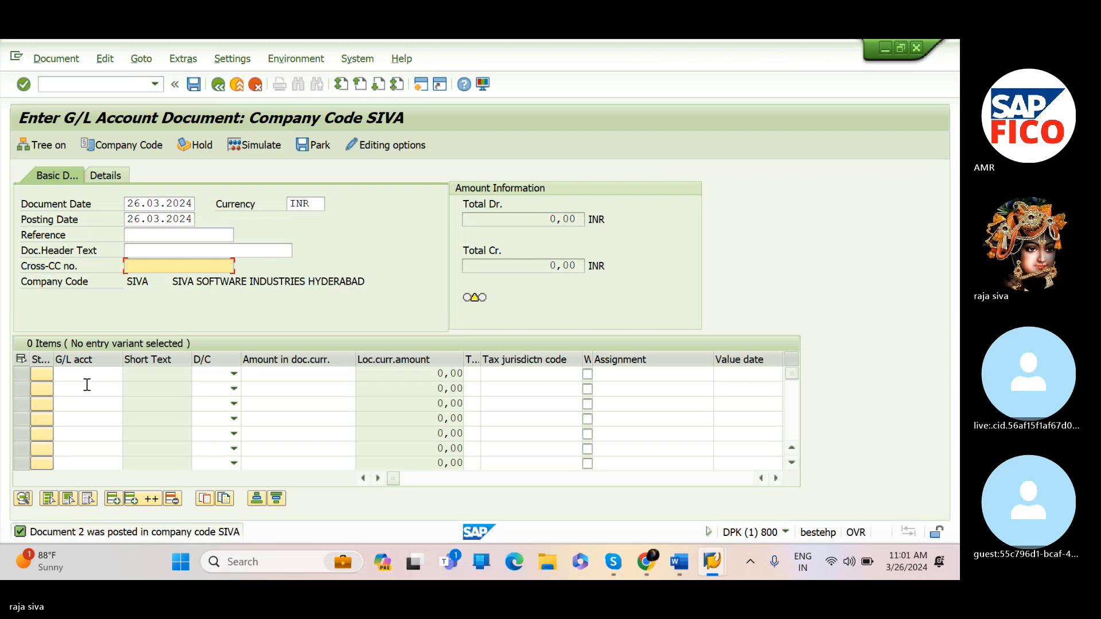
Choose salaries account 400301 as the first line item's G/L account from the account search list
{"action": "left_click", "coordinate": [102, 371]}
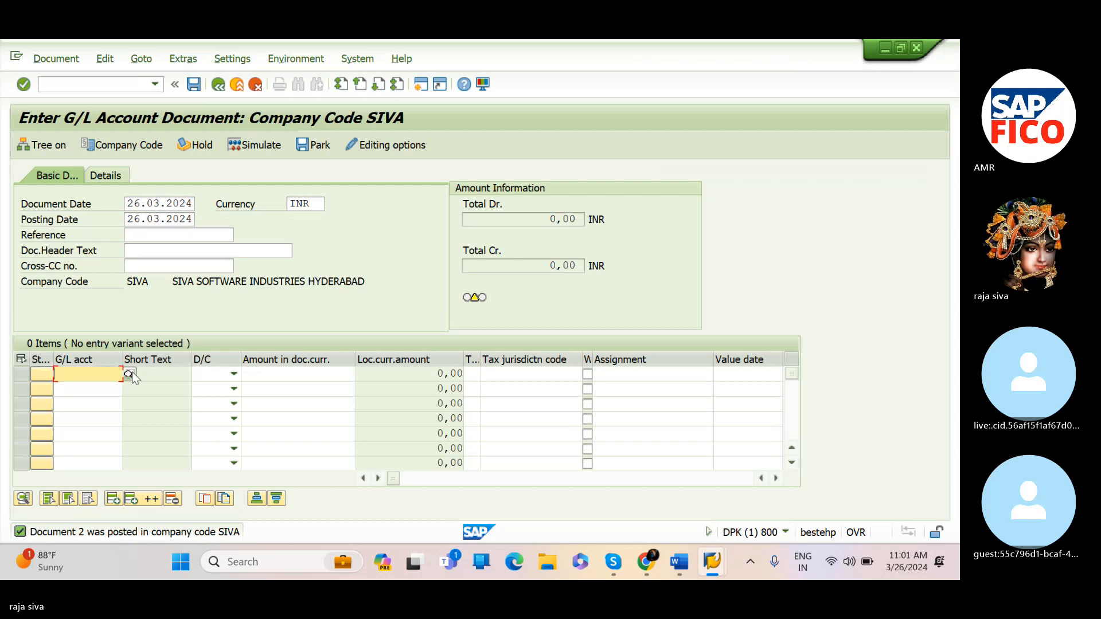
{"action": "left_click", "coordinate": [129, 373]}
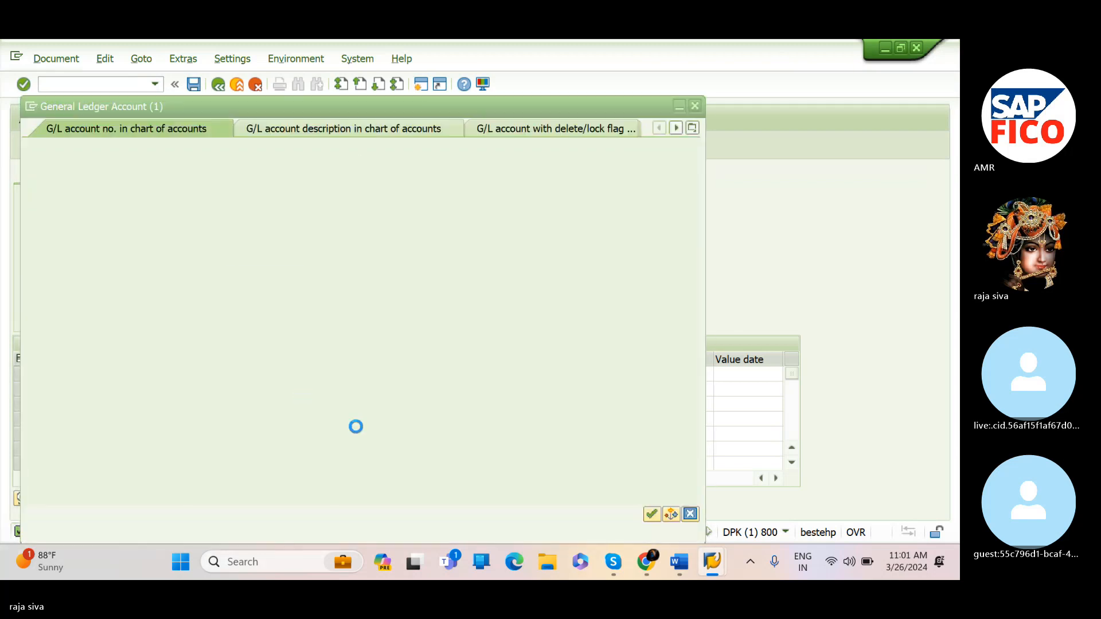
{"action": "left_click", "coordinate": [655, 514]}
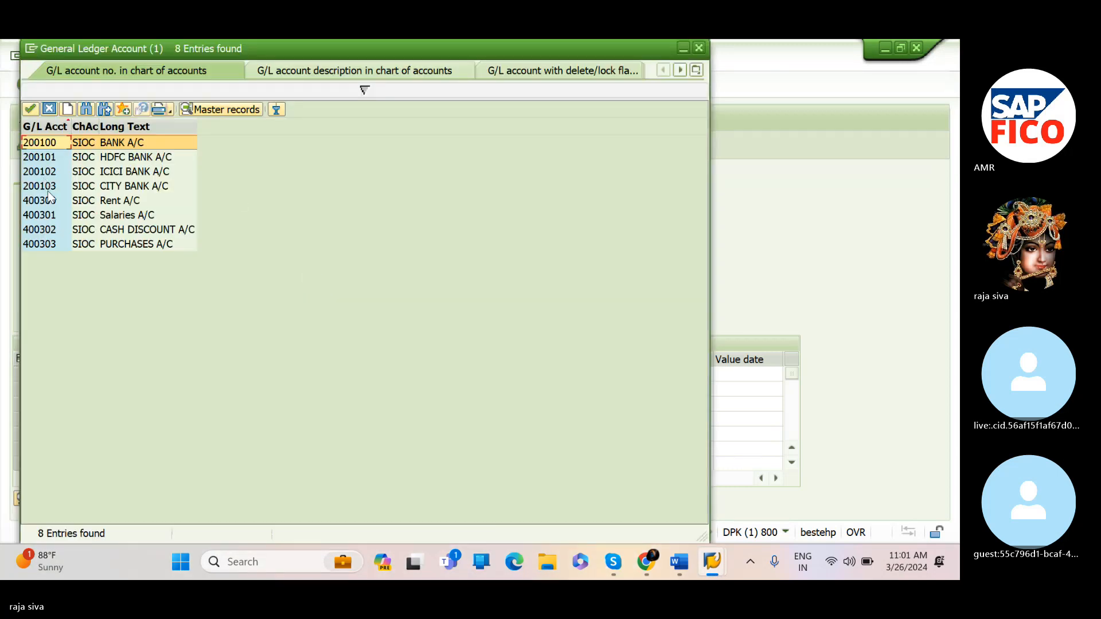
{"action": "left_click", "coordinate": [48, 216]}
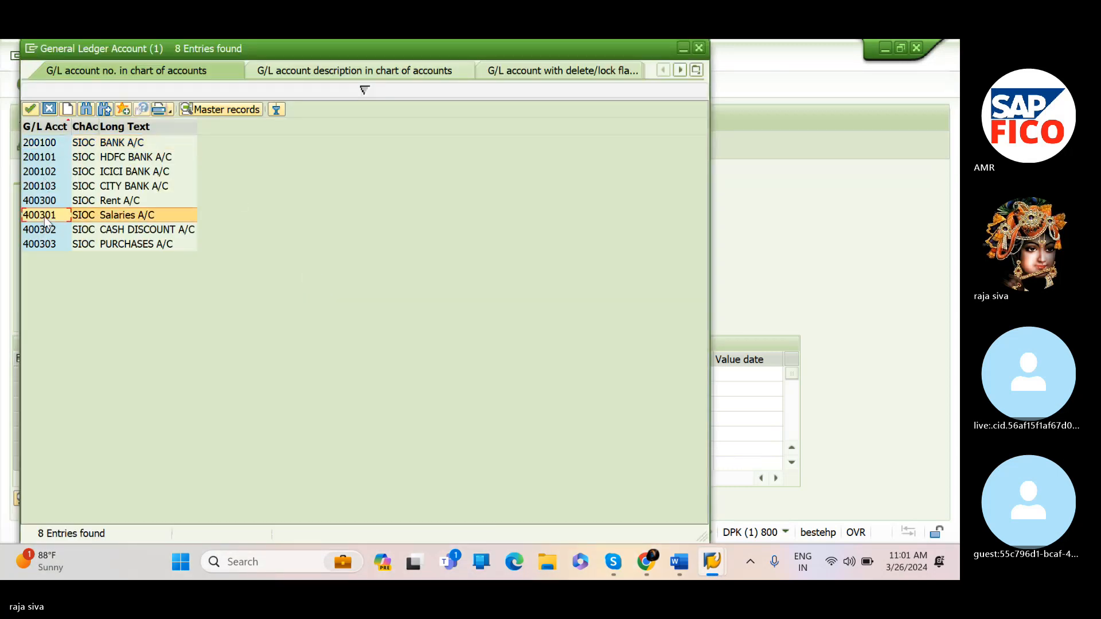
{"action": "left_click", "coordinate": [26, 107]}
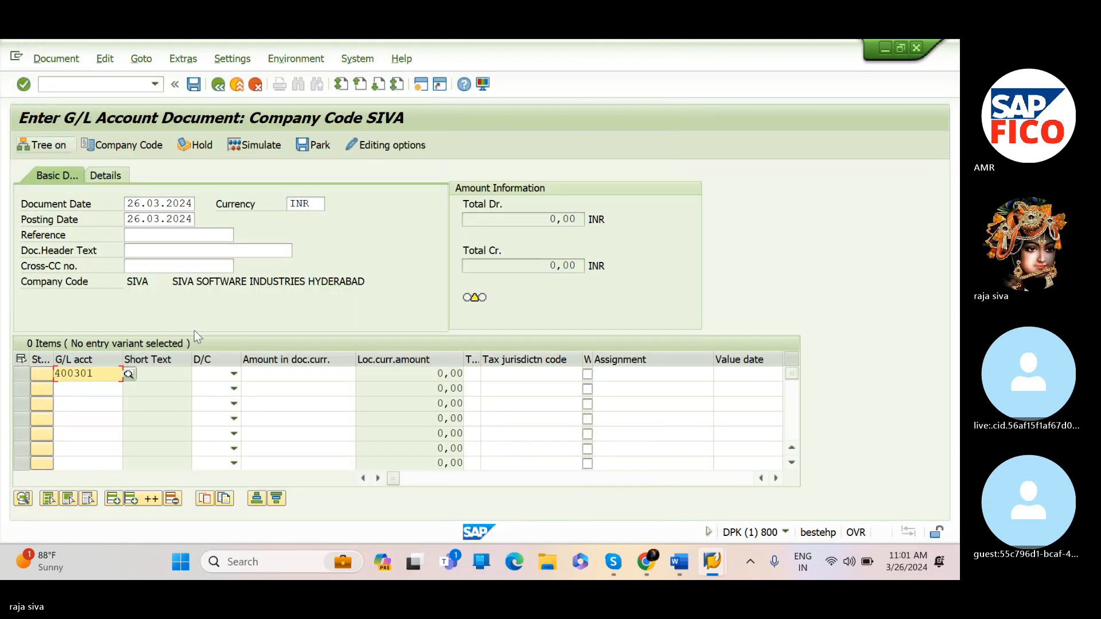
Set the first line item to Debit with an amount of 100000
{"action": "left_click", "coordinate": [234, 373]}
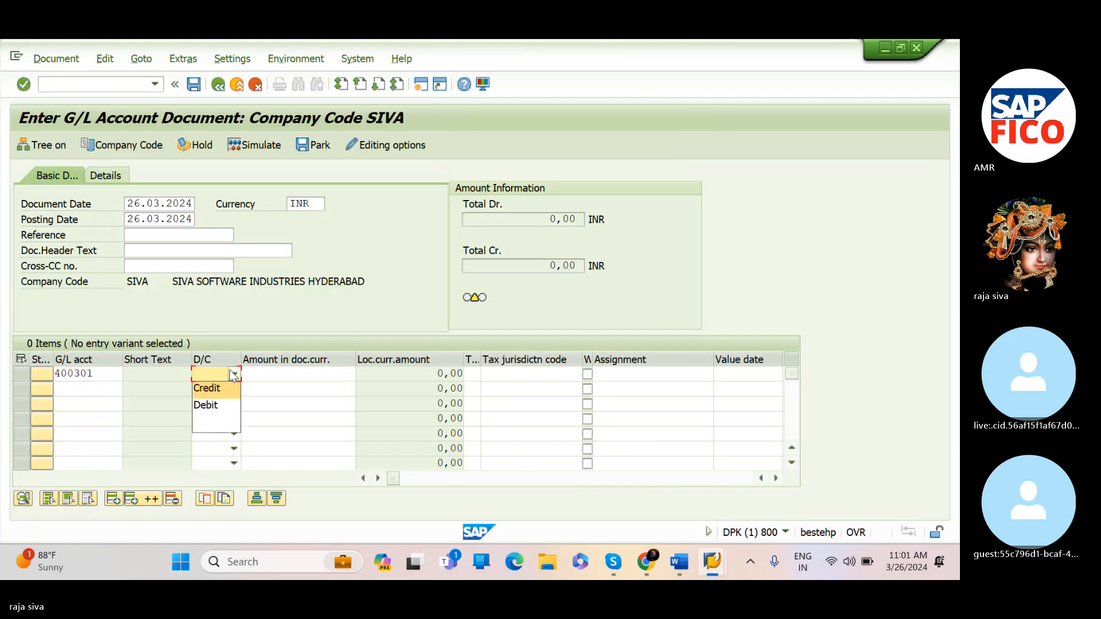
{"action": "left_click", "coordinate": [219, 411]}
{"action": "key", "text": "Tab"}
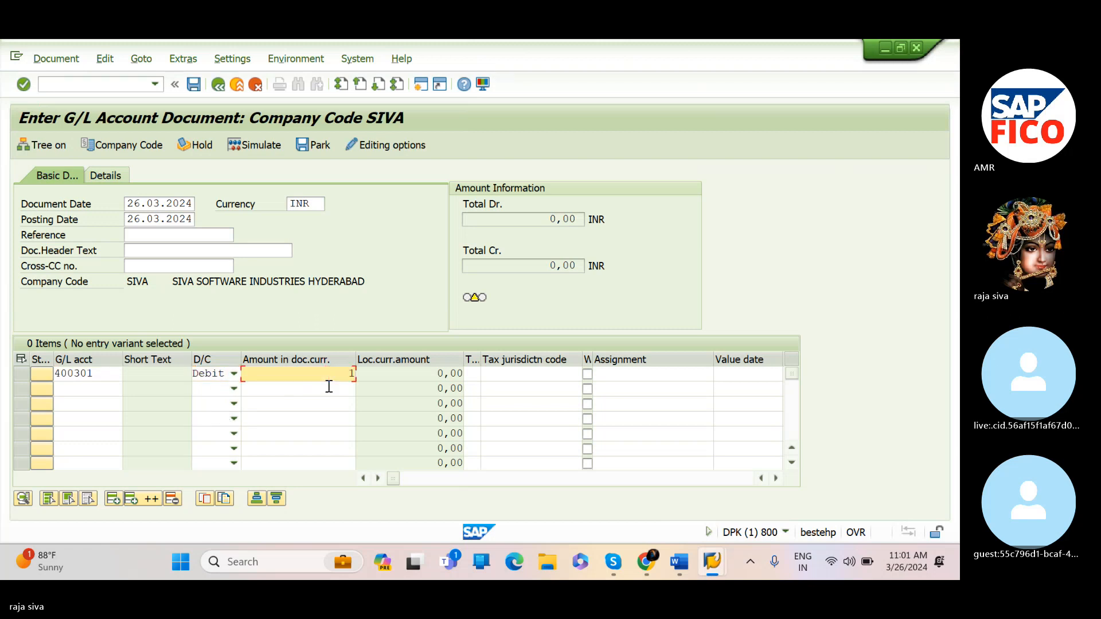
{"action": "type", "text": "100000"}
{"action": "key", "text": "Tab"}
{"action": "key", "text": "Tab"}
{"action": "key", "text": "Tab"}
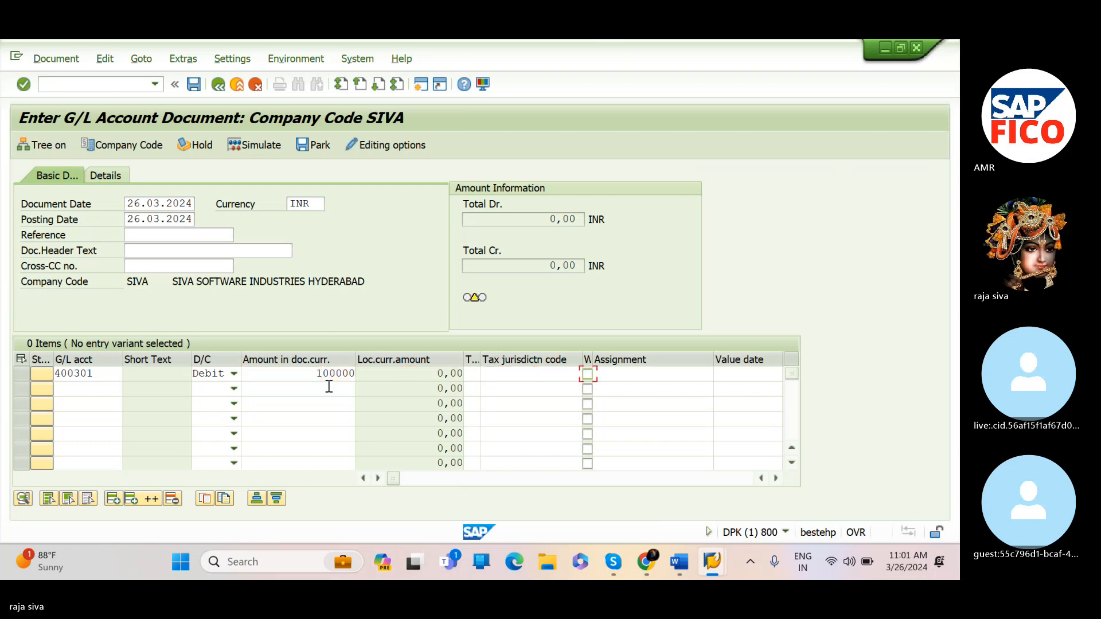
{"action": "key", "text": "Tab"}
{"action": "key", "text": "Tab"}
{"action": "key", "text": "Tab"}
{"action": "key", "text": "Tab"}
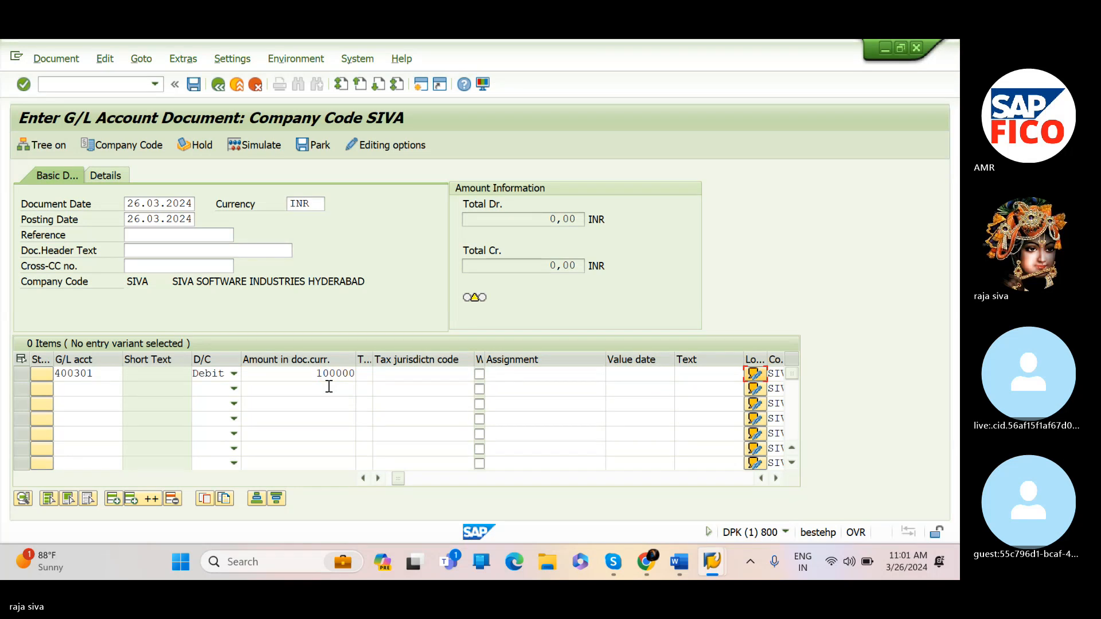
Give the first line item the text "salaries paid" and business area SIV3
{"action": "left_click", "coordinate": [710, 375]}
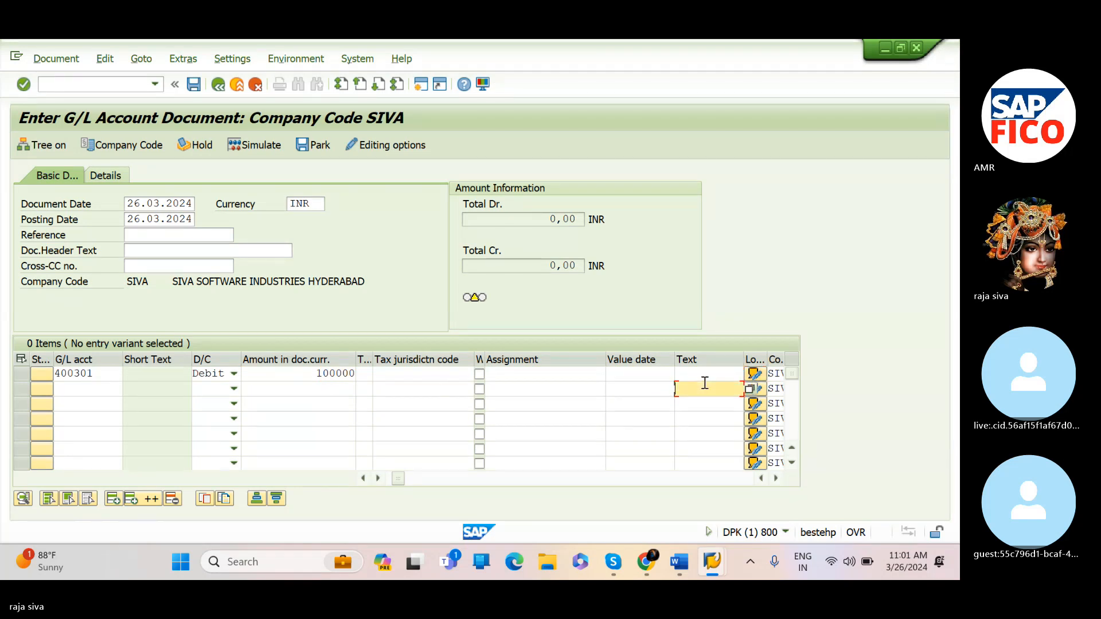
{"action": "type", "text": "s"}
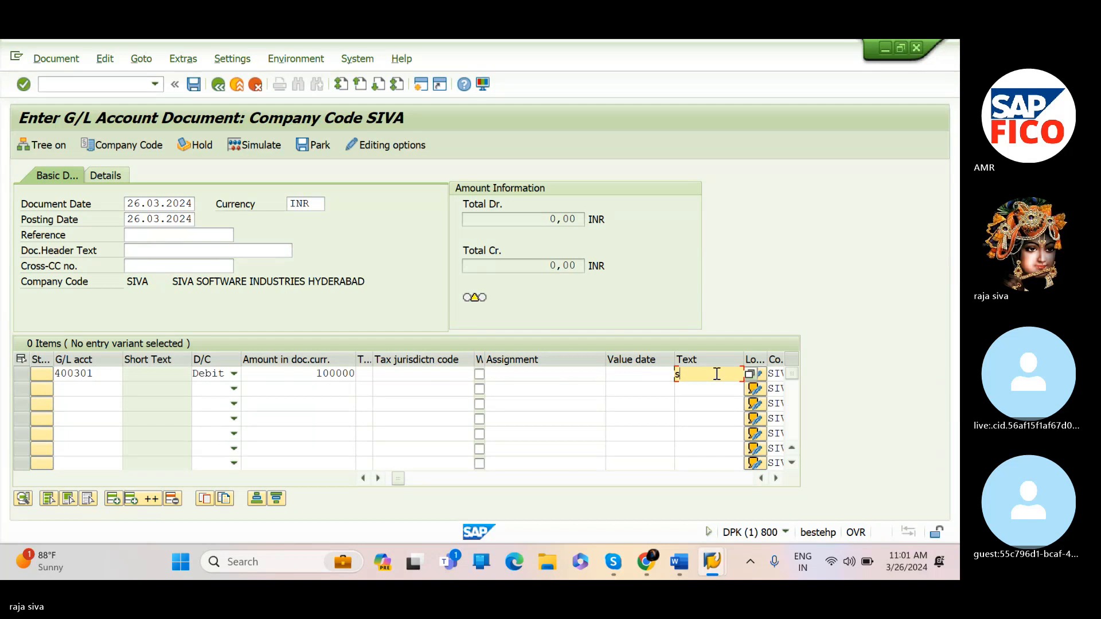
{"action": "type", "text": "alaries paid"}
{"action": "key", "text": "Tab"}
{"action": "key", "text": "Tab"}
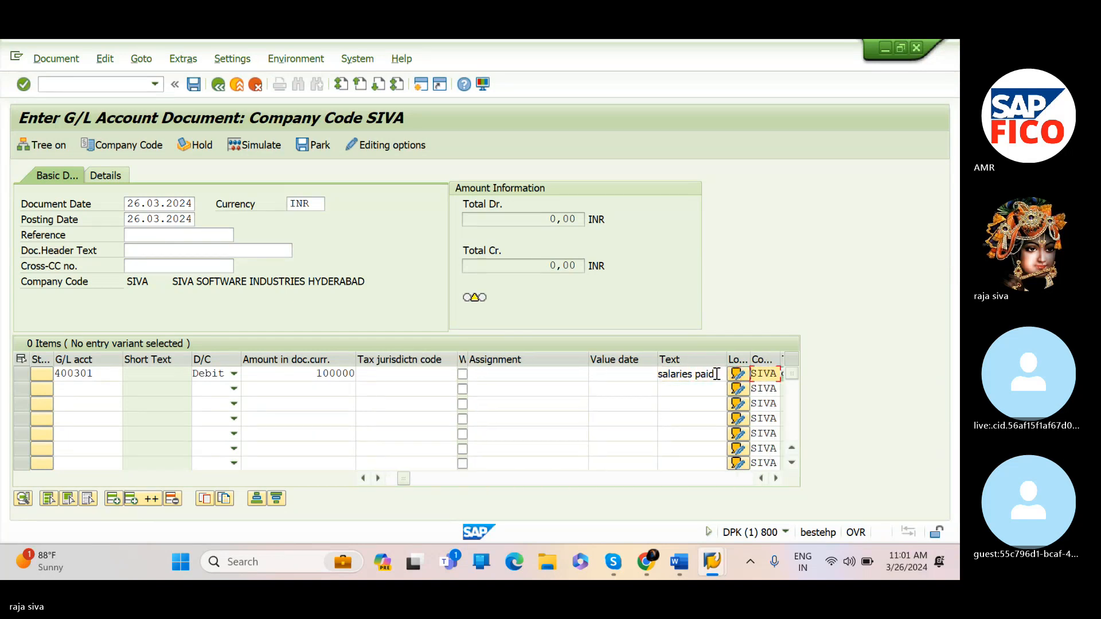
{"action": "type", "text": "siv3"}
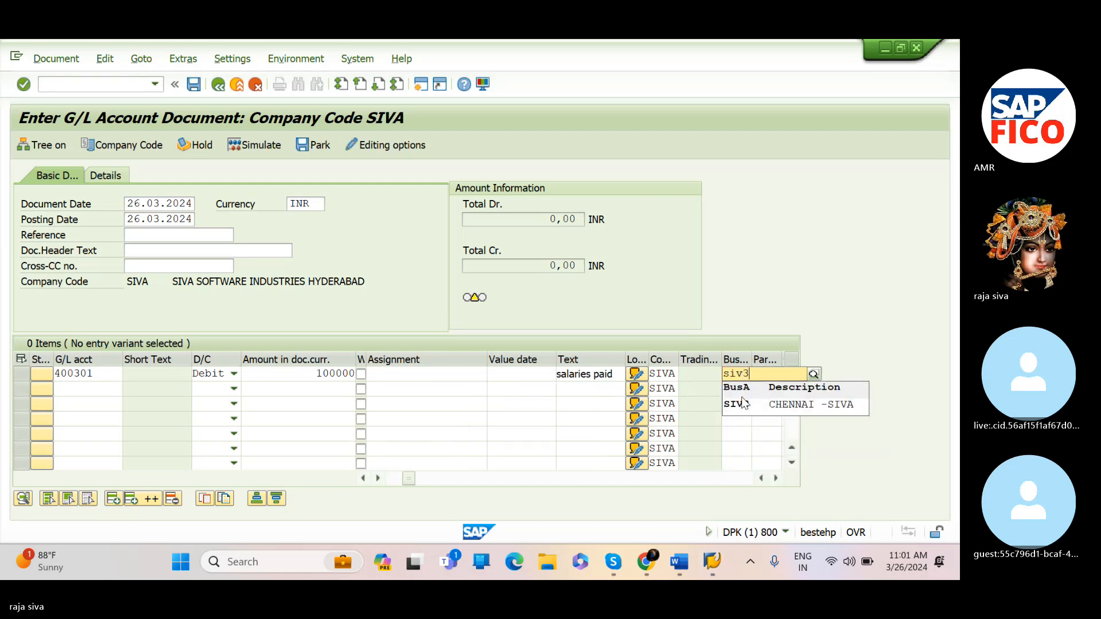
{"action": "left_click", "coordinate": [747, 403]}
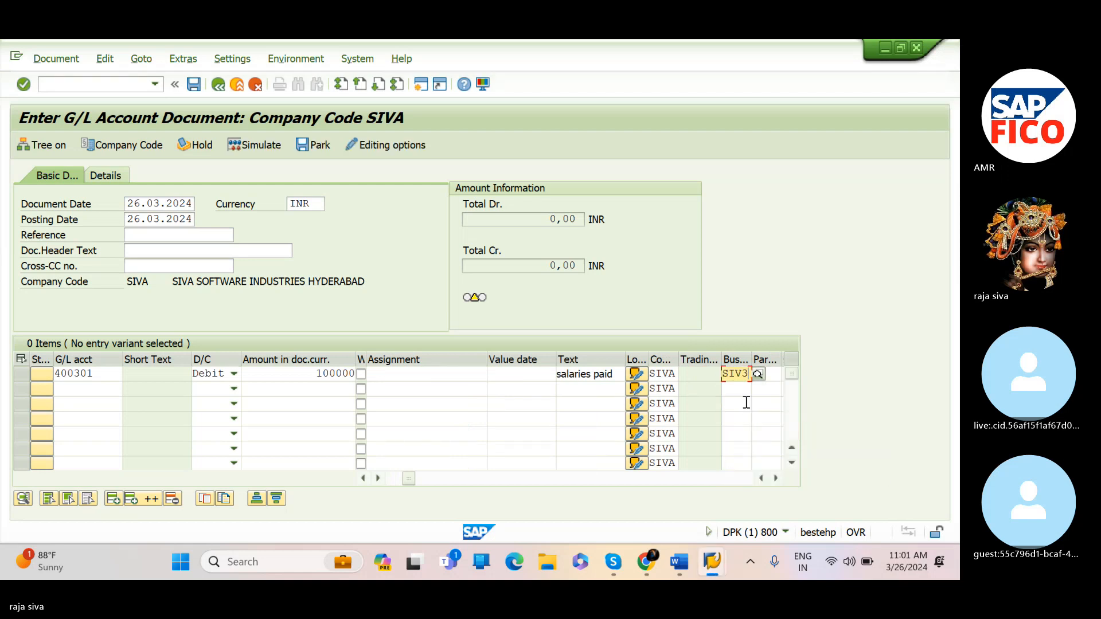
Add a second line item crediting HDFC bank account 200101 with 100000
{"action": "left_click", "coordinate": [112, 389]}
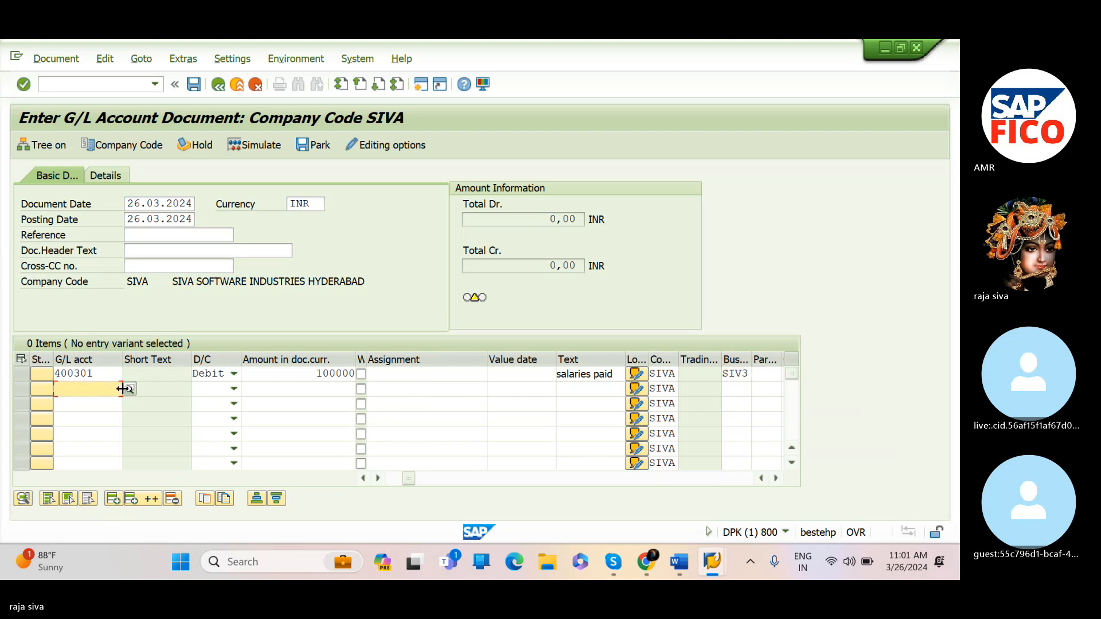
{"action": "type", "text": "2001"}
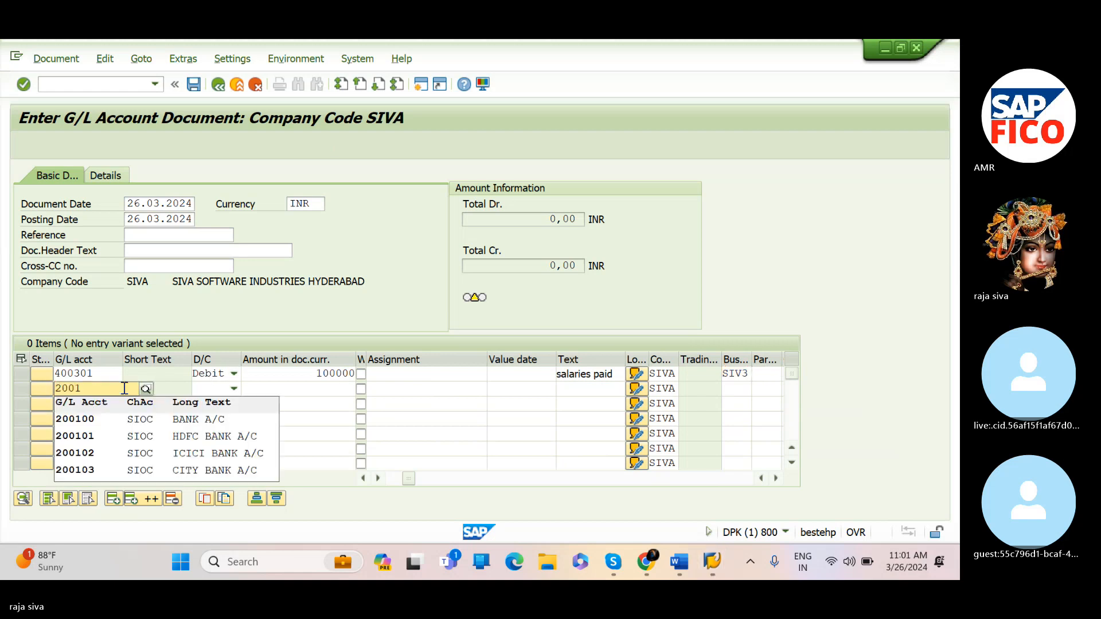
{"action": "left_click", "coordinate": [93, 436]}
{"action": "key", "text": "Tab"}
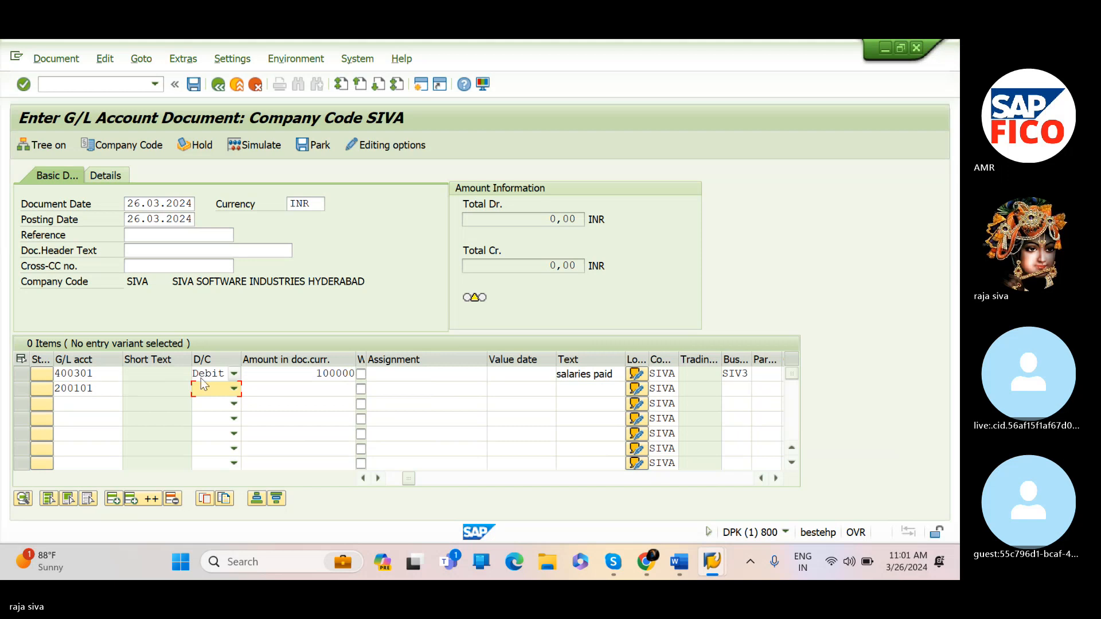
{"action": "left_click", "coordinate": [234, 390]}
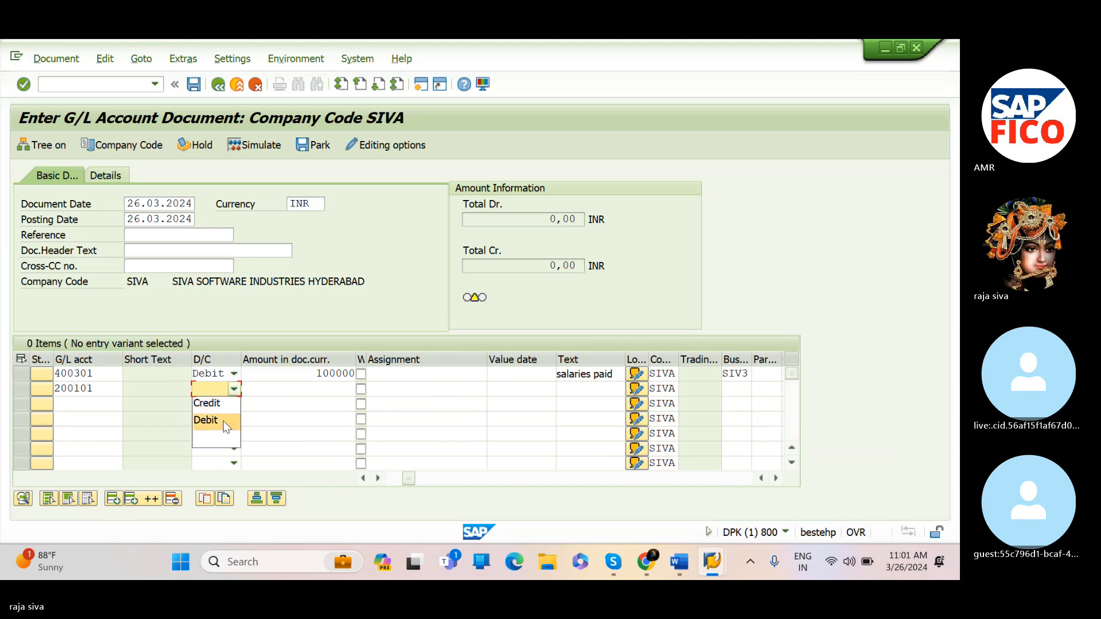
{"action": "left_click", "coordinate": [228, 404]}
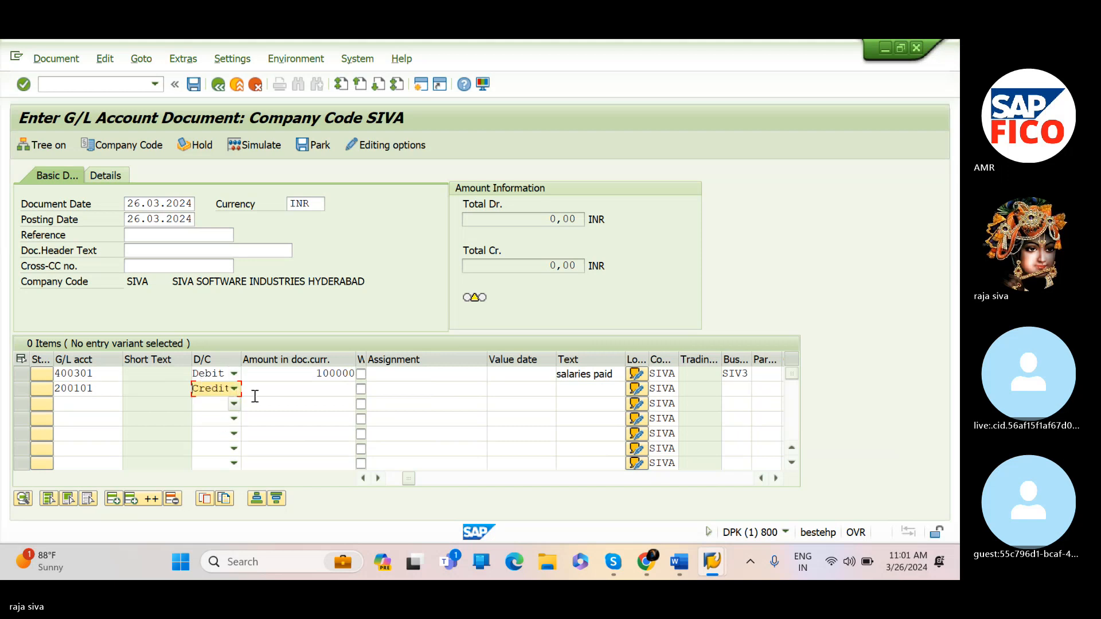
{"action": "left_click", "coordinate": [314, 389]}
{"action": "type", "text": "1000"}
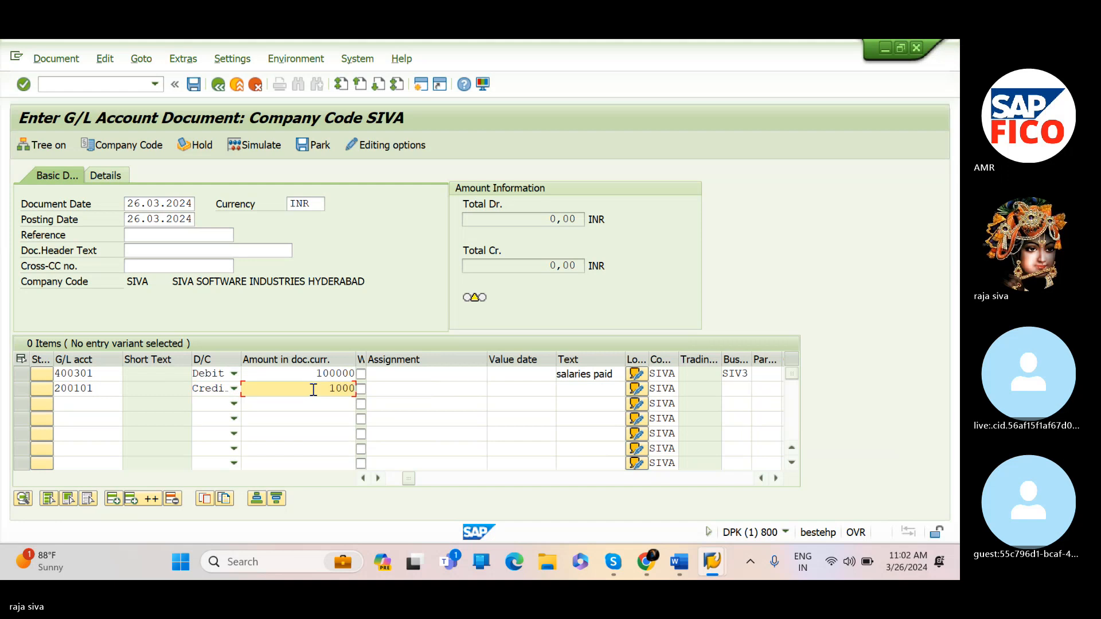
{"action": "type", "text": "00"}
{"action": "key", "text": "Tab"}
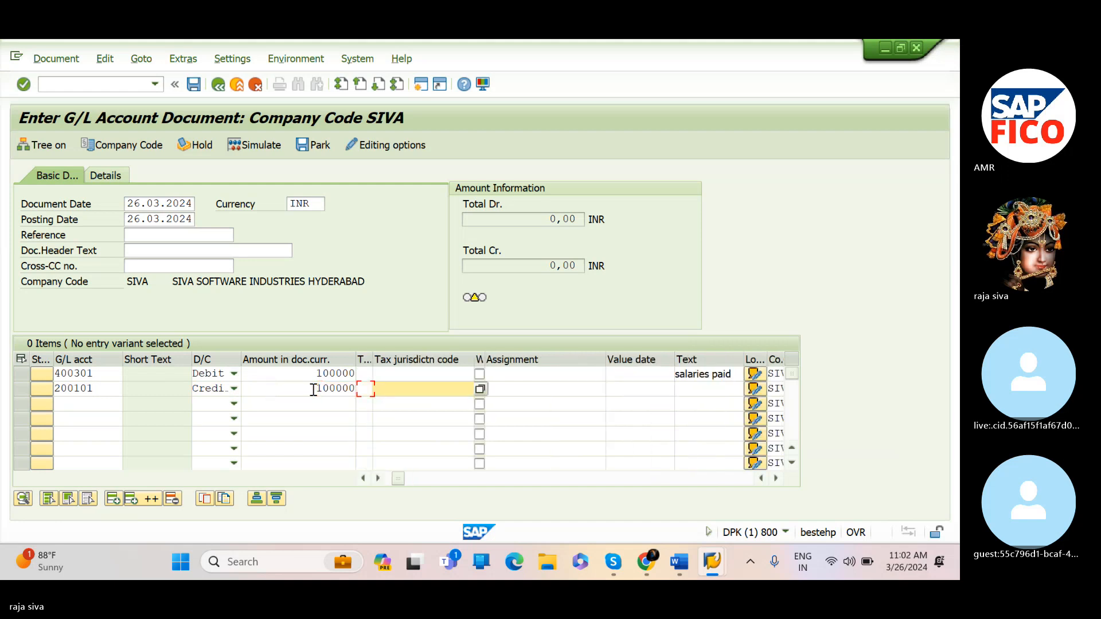
Give the second line item the text "salaries paid" and business area SIV3, and confirm the lines
{"action": "key", "text": "Tab"}
{"action": "key", "text": "Tab"}
{"action": "type", "text": "sa"}
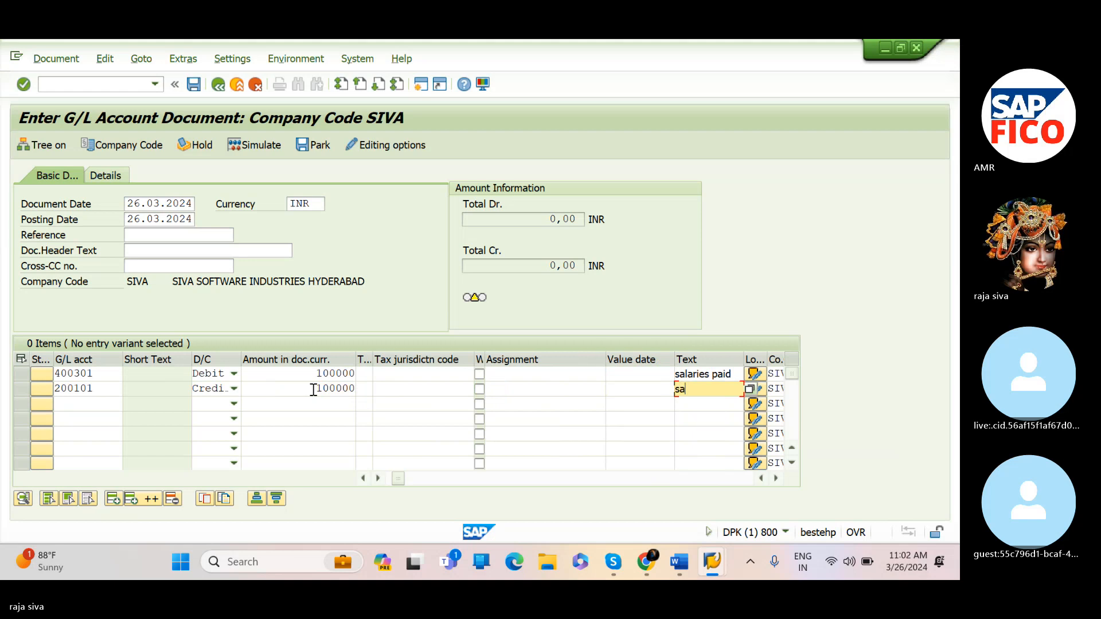
{"action": "type", "text": "laries paid"}
{"action": "key", "text": "Tab"}
{"action": "key", "text": "Tab"}
{"action": "key", "text": "Tab"}
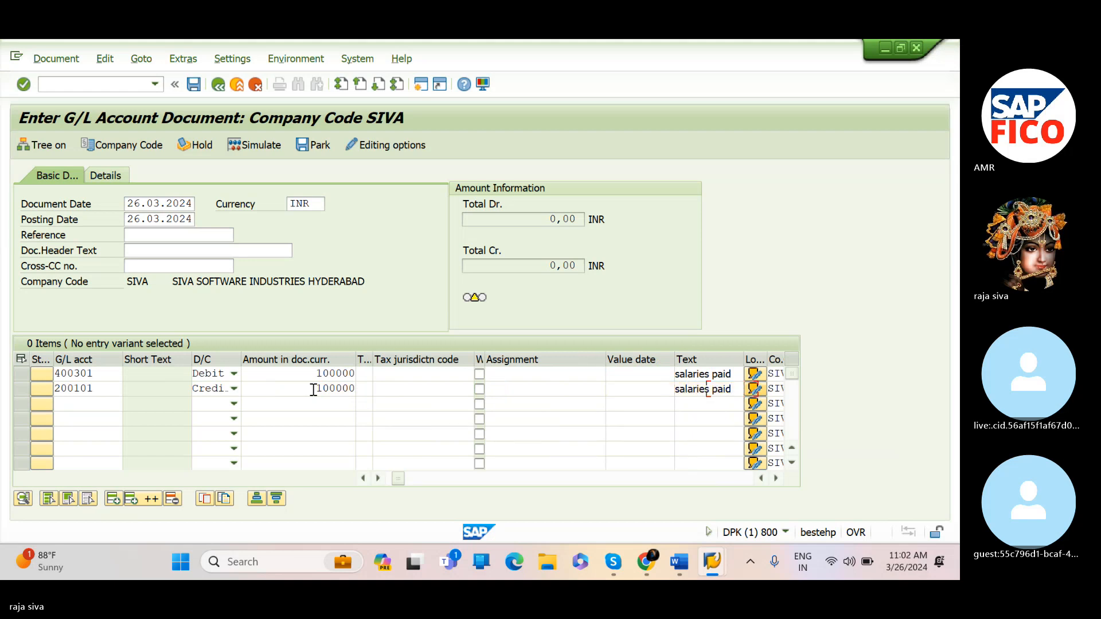
{"action": "type", "text": "s"}
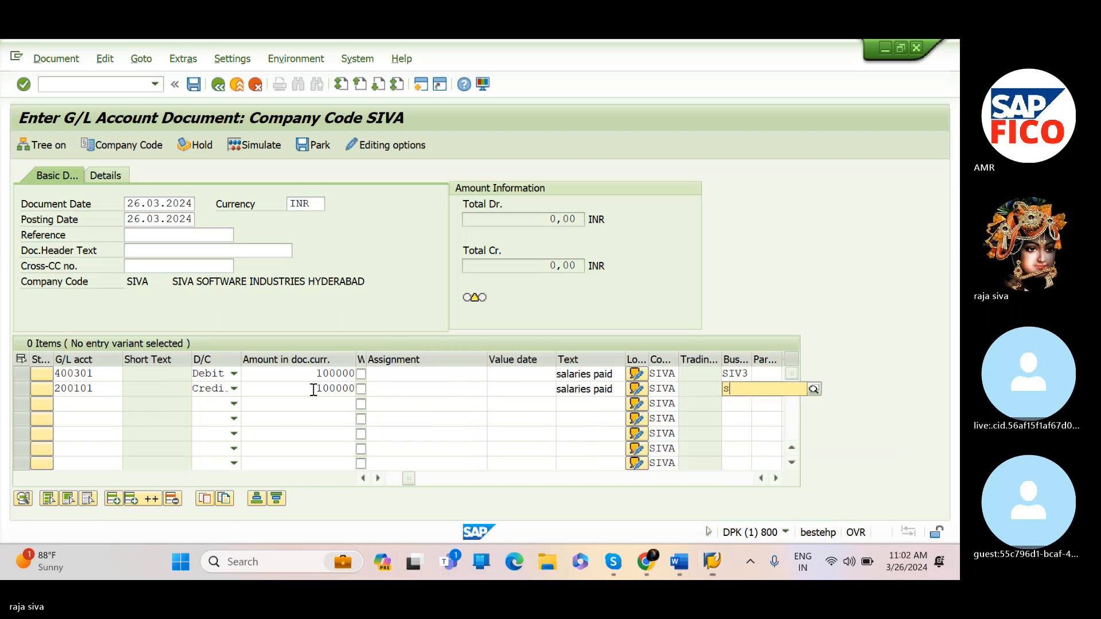
{"action": "type", "text": "iv3"}
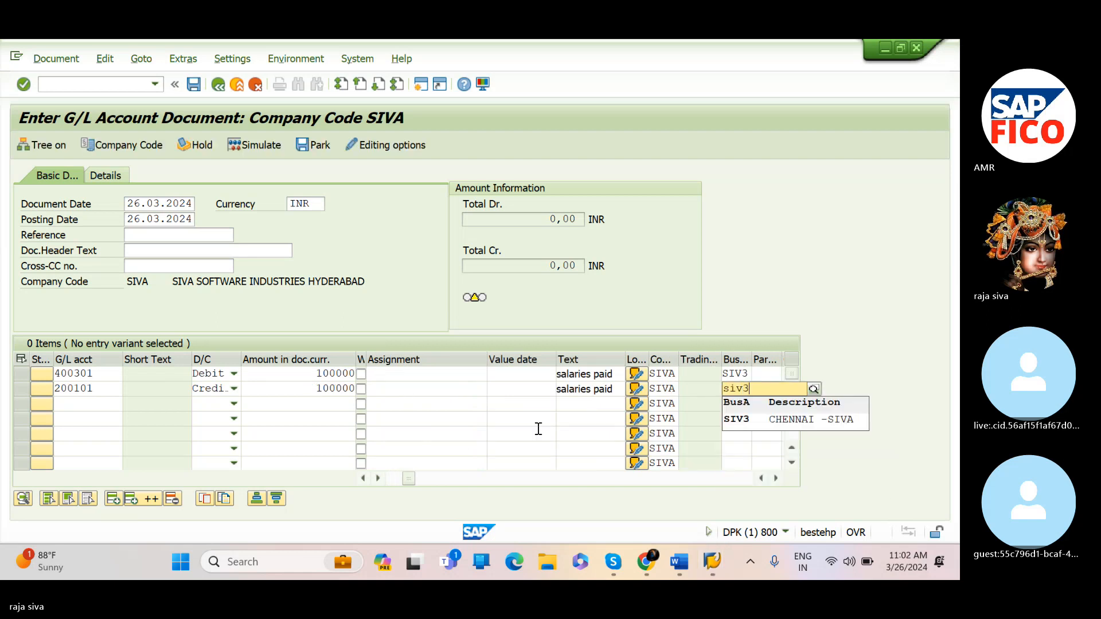
{"action": "left_click", "coordinate": [748, 424]}
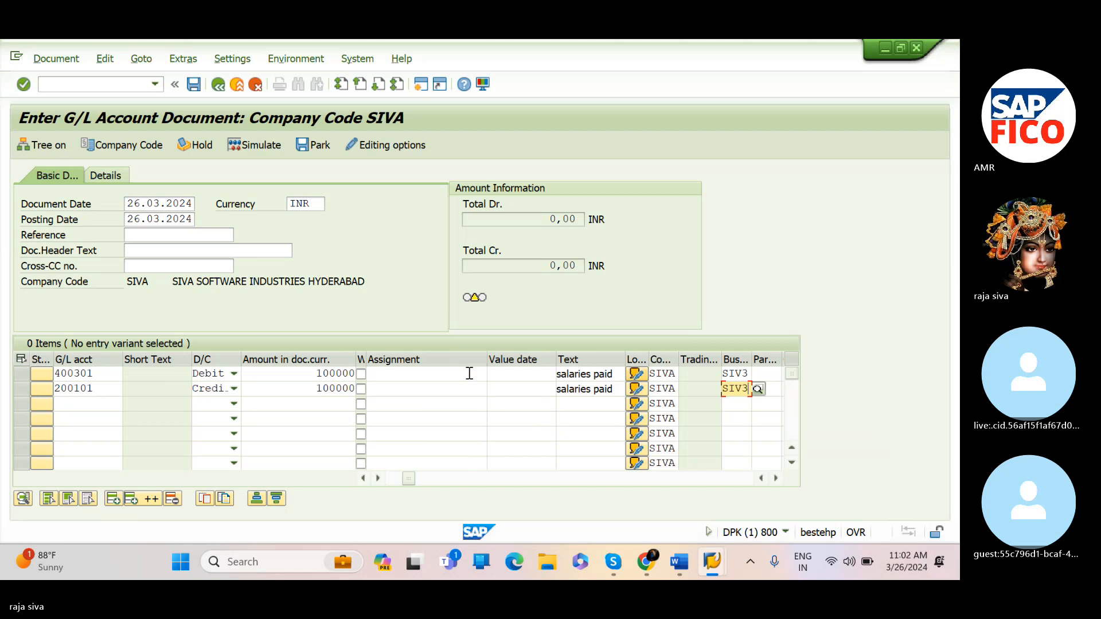
{"action": "key", "text": "Return"}
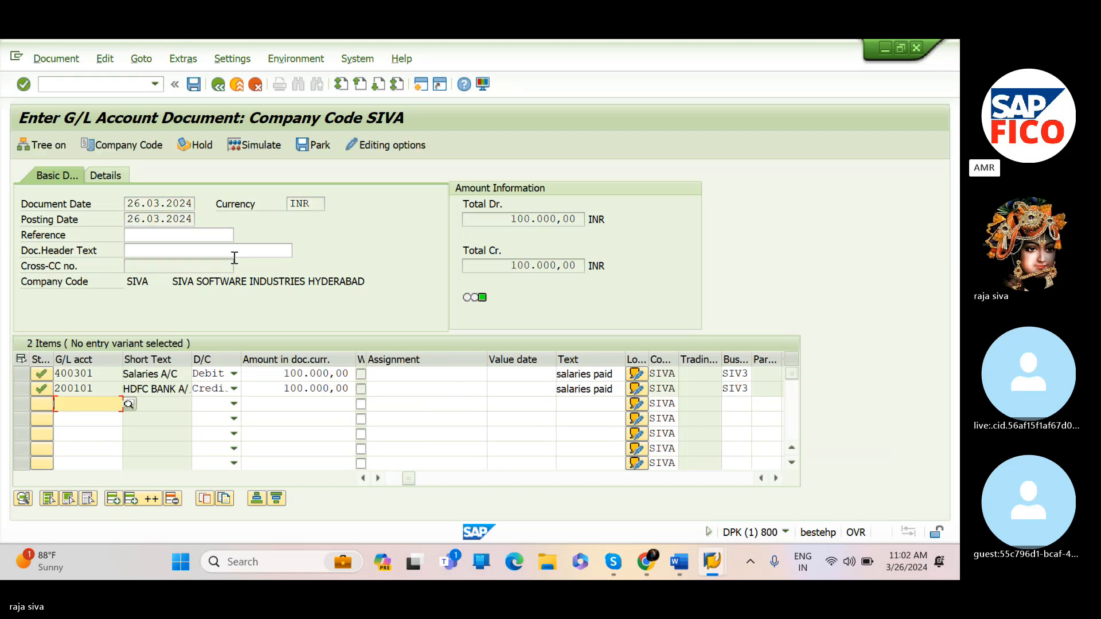
Simulate the salary journal entry and try to post the document
{"action": "left_click", "coordinate": [258, 146]}
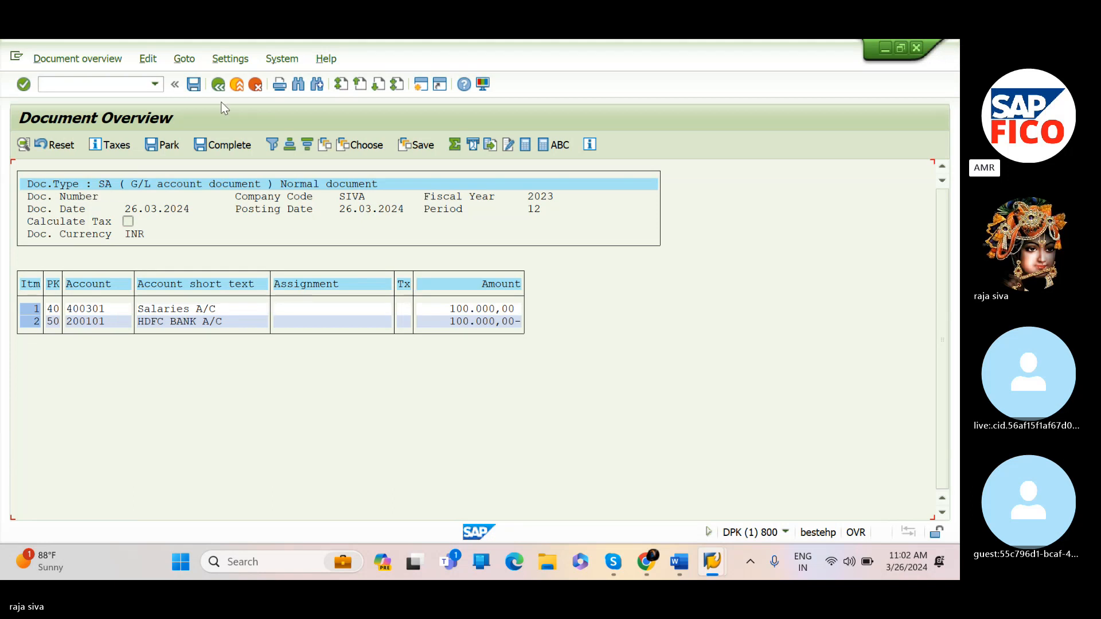
{"action": "left_click", "coordinate": [194, 84]}
{"action": "left_click", "coordinate": [194, 84]}
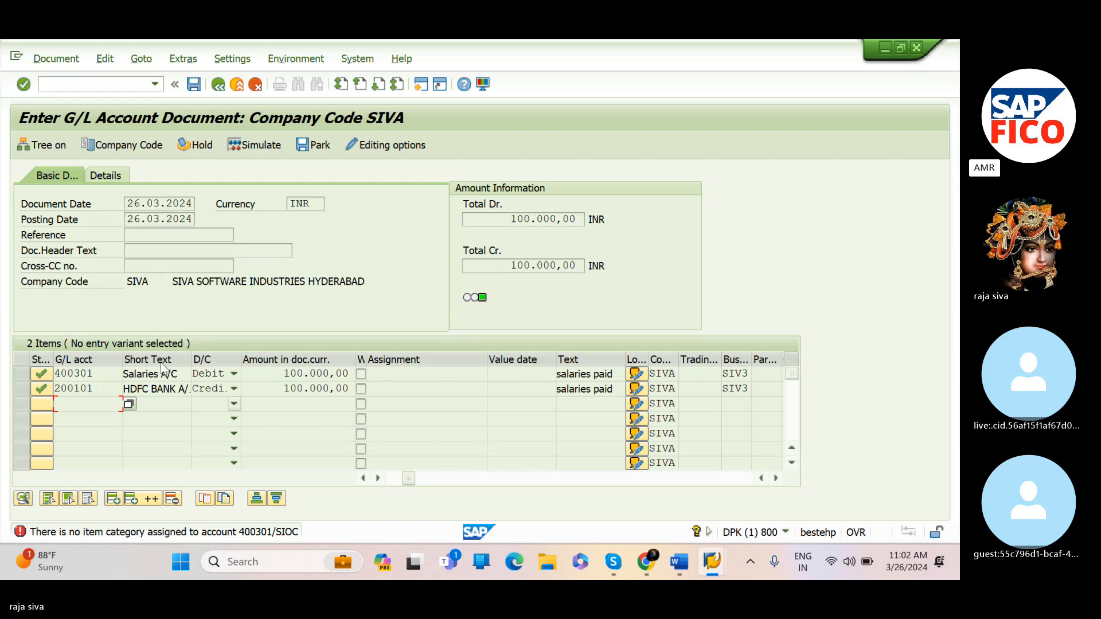
{"action": "left_click", "coordinate": [112, 388]}
{"action": "left_click", "coordinate": [131, 390]}
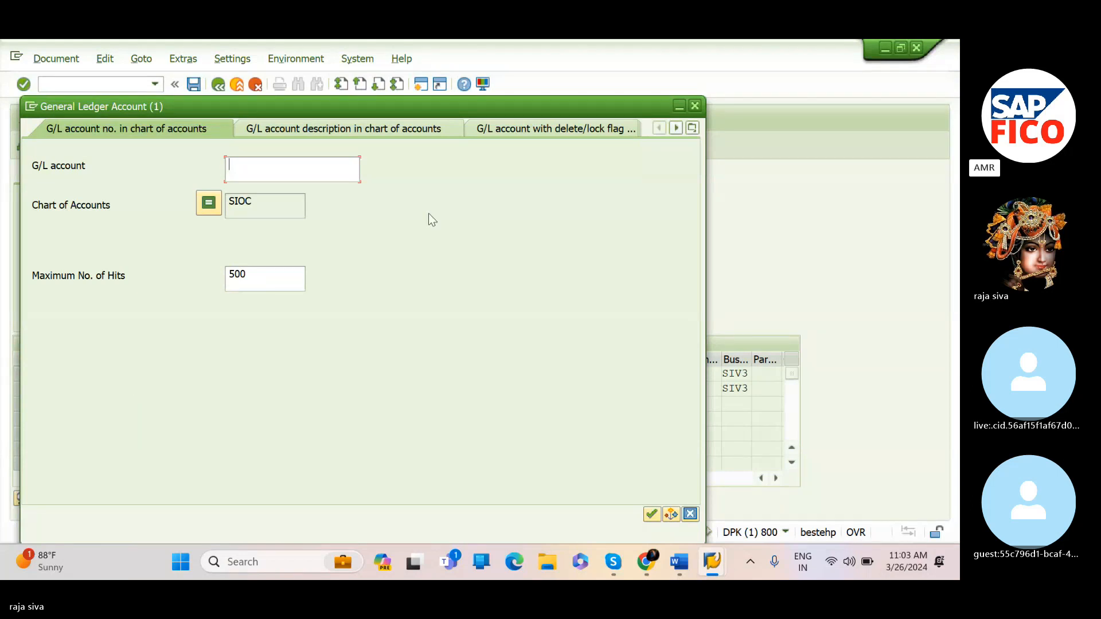
{"action": "left_click", "coordinate": [693, 105]}
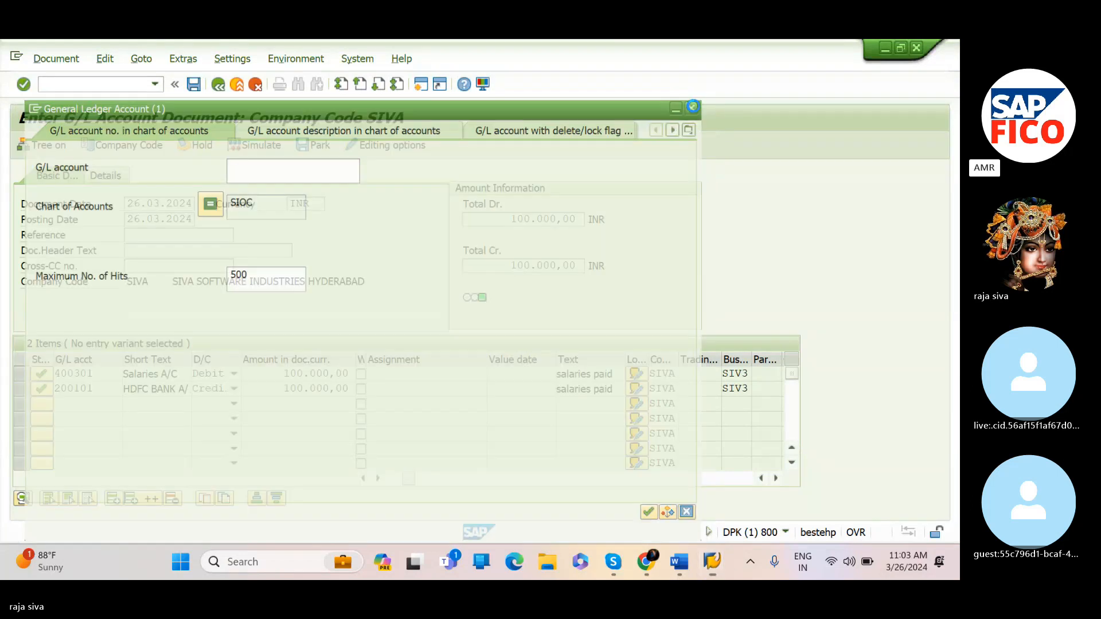
Open table maintenance view V_FAGL_SPLIT_ACT in SM30 for editing
{"action": "left_click", "coordinate": [132, 85]}
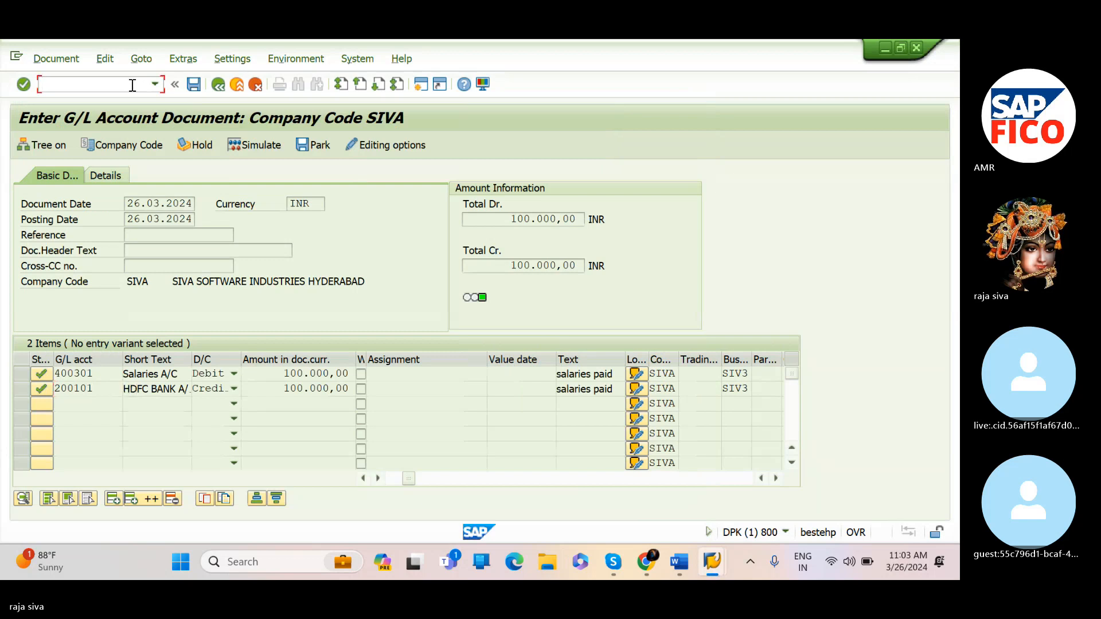
{"action": "type", "text": "/nsm30"}
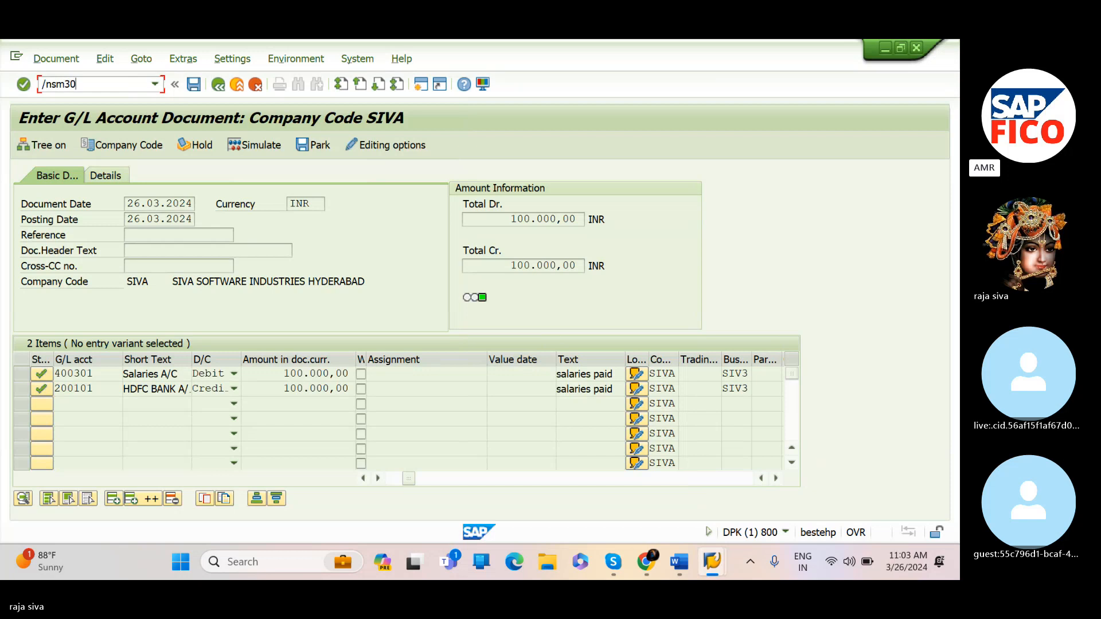
{"action": "key", "text": "Return"}
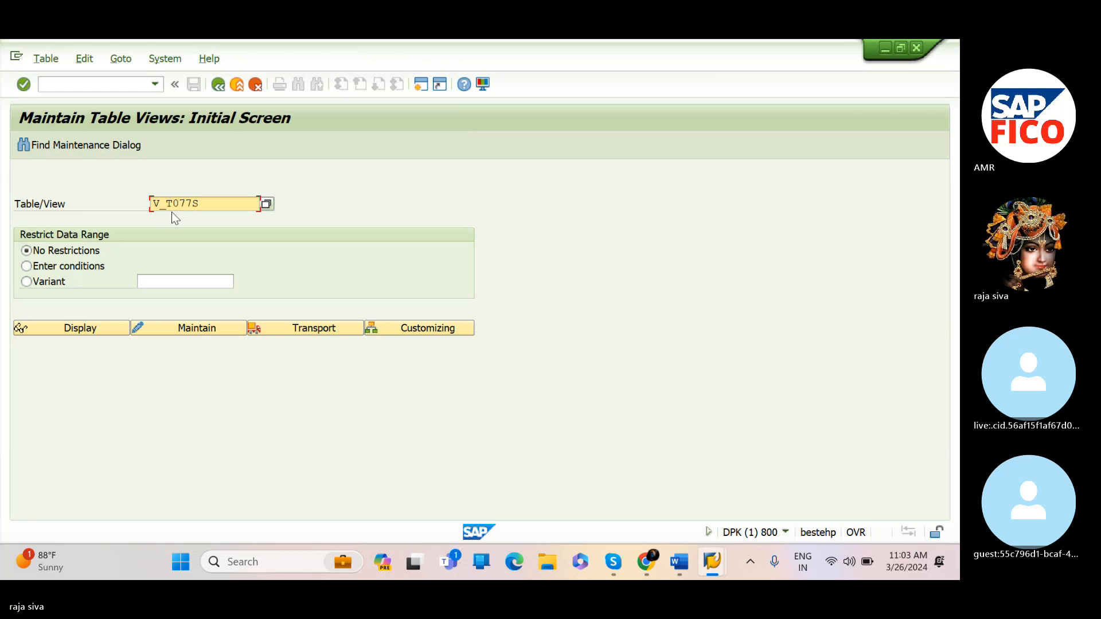
{"action": "key", "text": "BackSpace"}
{"action": "key", "text": "BackSpace"}
{"action": "key", "text": "BackSpace"}
{"action": "key", "text": "BackSpace"}
{"action": "key", "text": "BackSpace"}
{"action": "key", "text": "BackSpace"}
{"action": "key", "text": "BackSpace"}
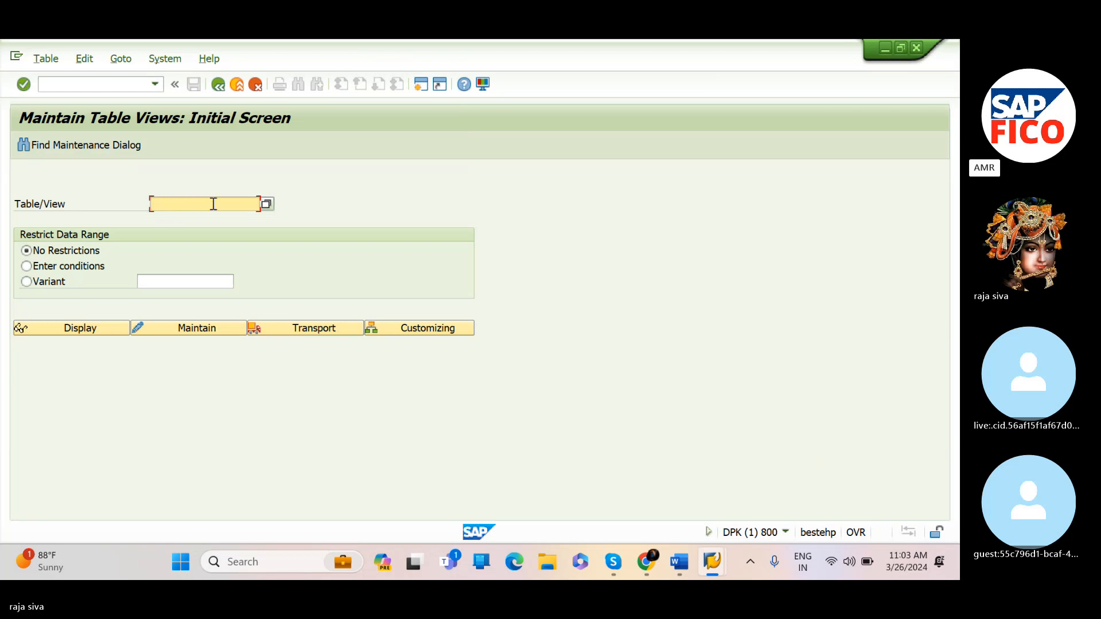
{"action": "key", "text": "Caps_Lock"}
{"action": "type", "text": "V"}
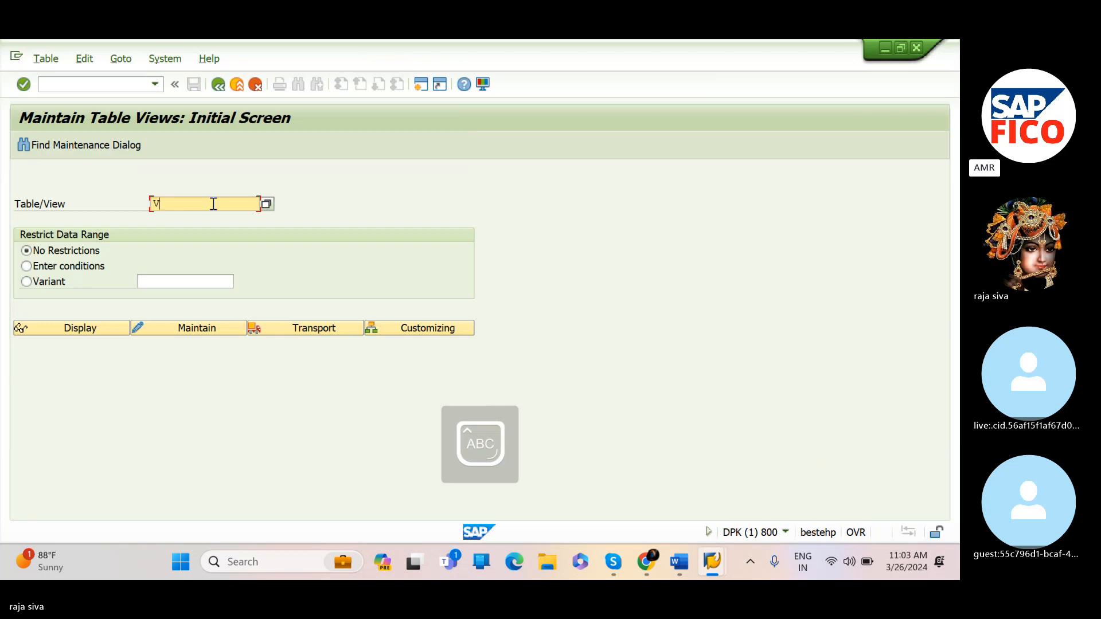
{"action": "type", "text": "_FA"}
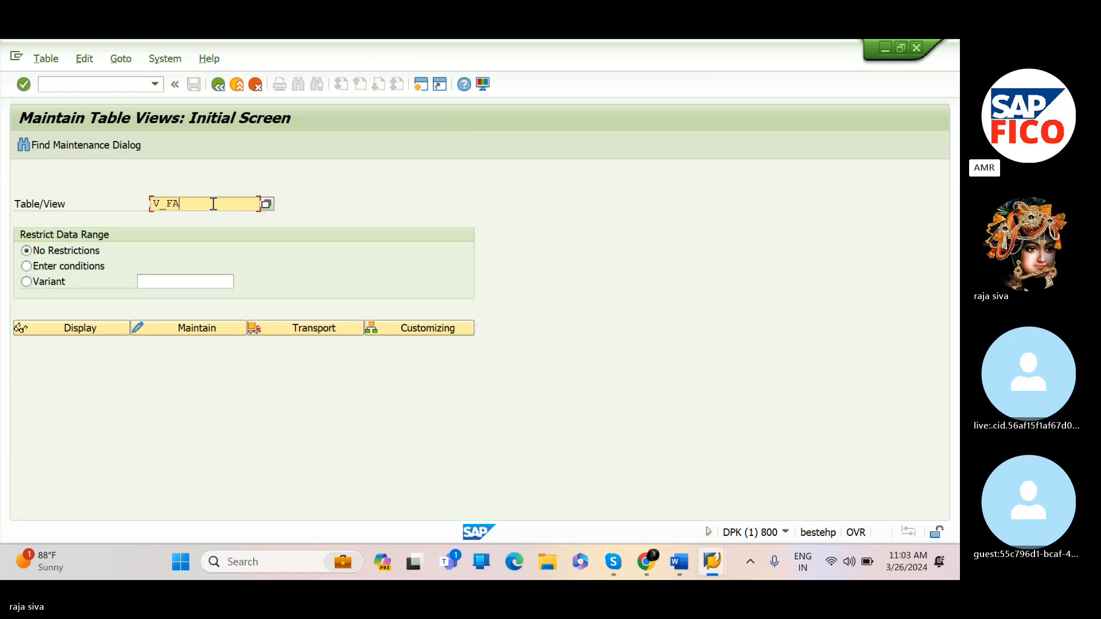
{"action": "type", "text": "GL_"}
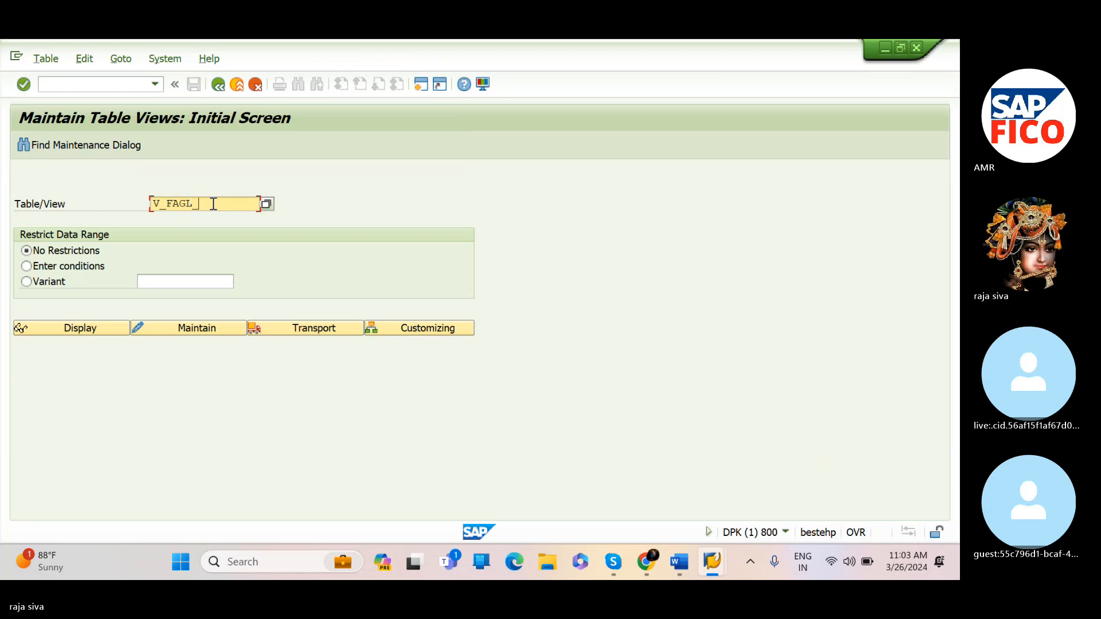
{"action": "type", "text": "SPLIT_"}
{"action": "type", "text": "ACT"}
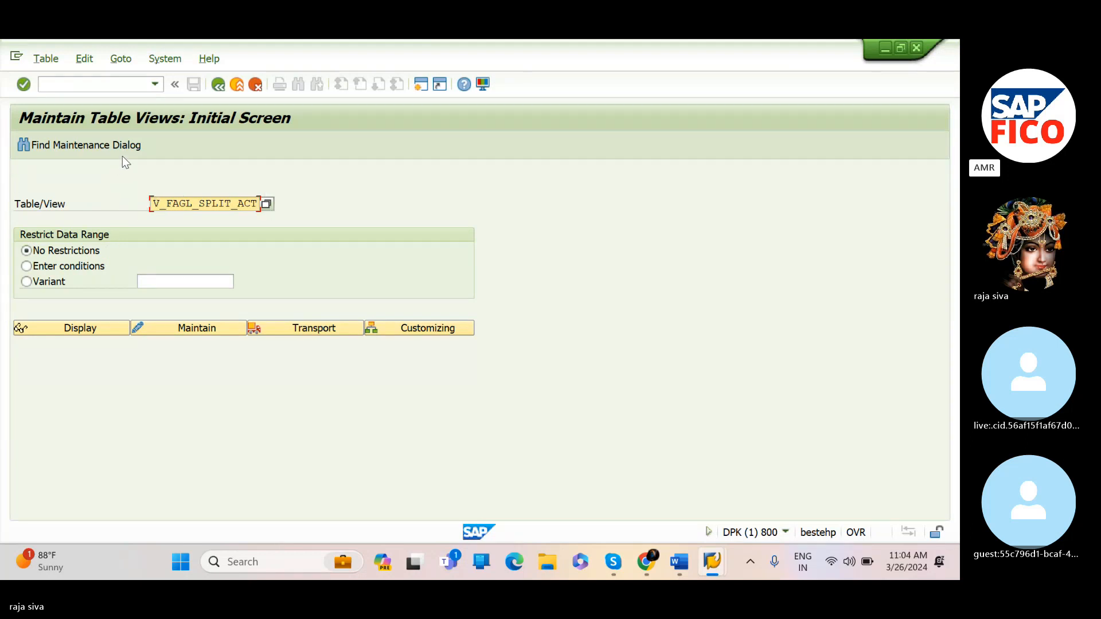
{"action": "left_click", "coordinate": [190, 327]}
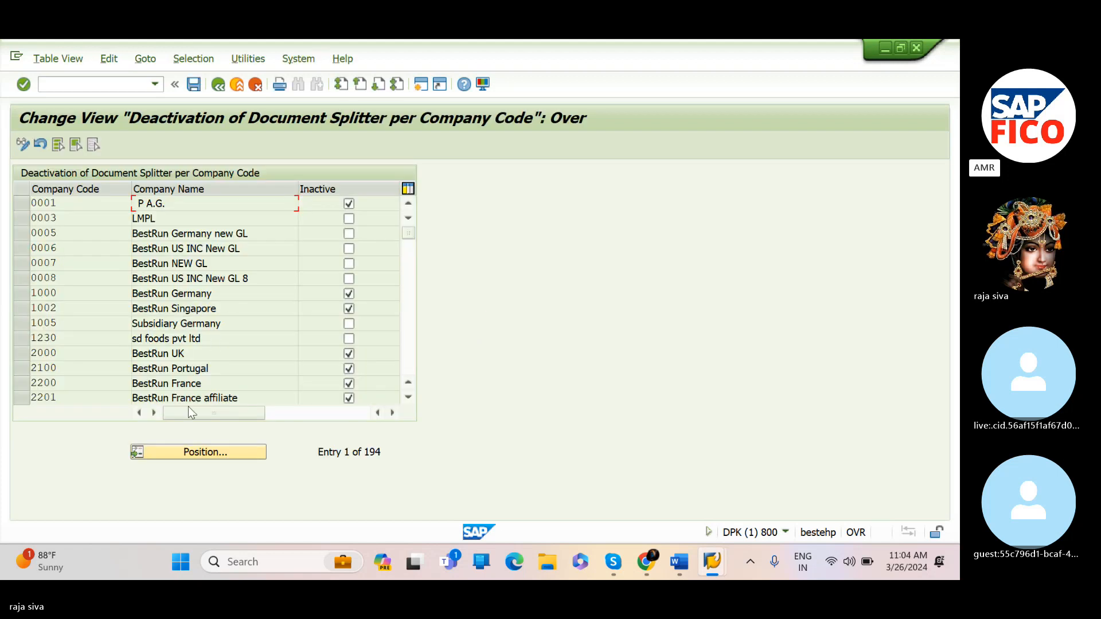
Position the list on company code SIVA and mark its document splitter as inactive
{"action": "left_click", "coordinate": [205, 452]}
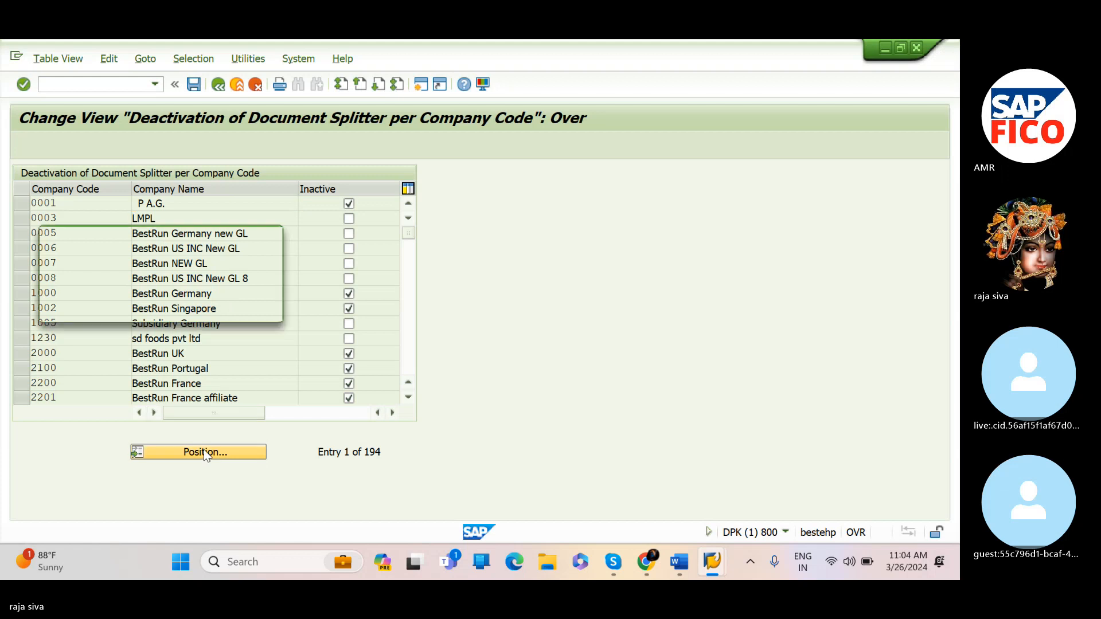
{"action": "type", "text": "SIVA"}
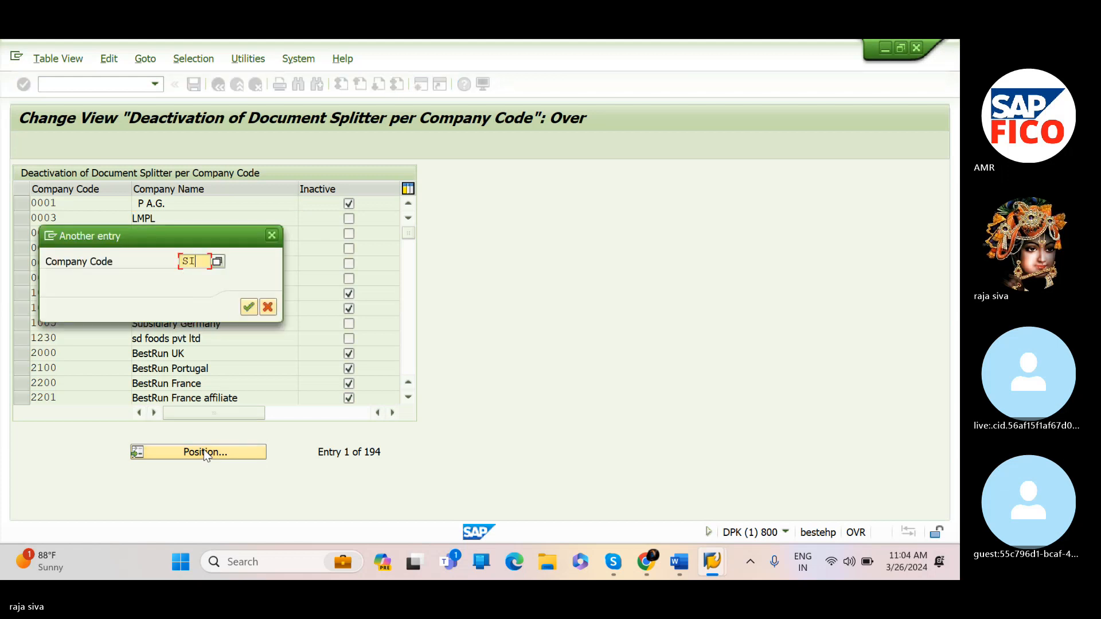
{"action": "left_click", "coordinate": [248, 307]}
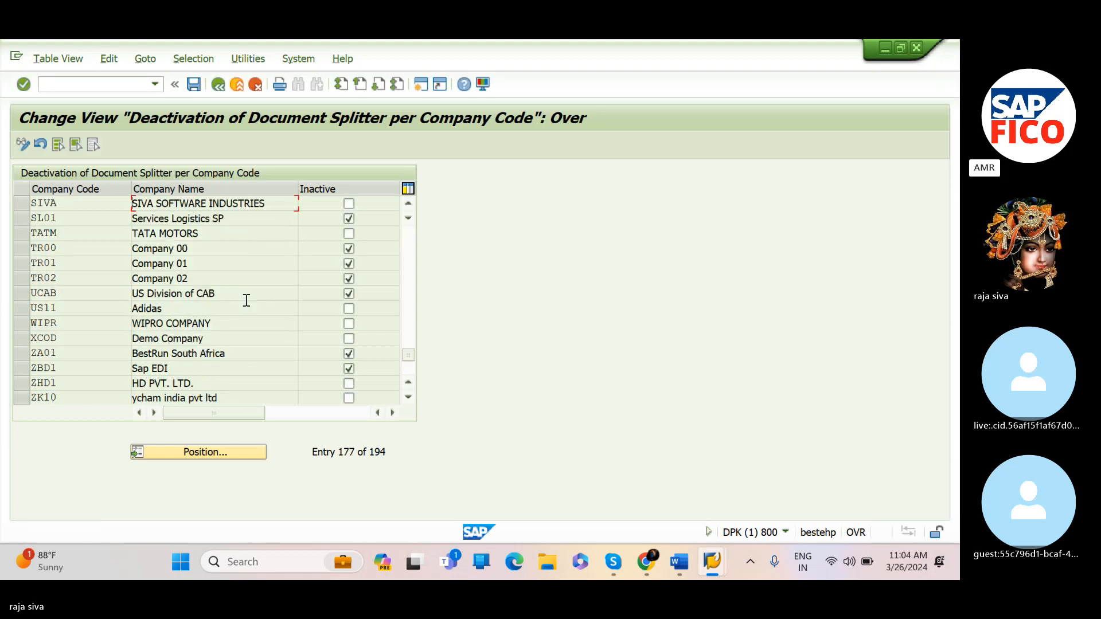
{"action": "left_click", "coordinate": [349, 205]}
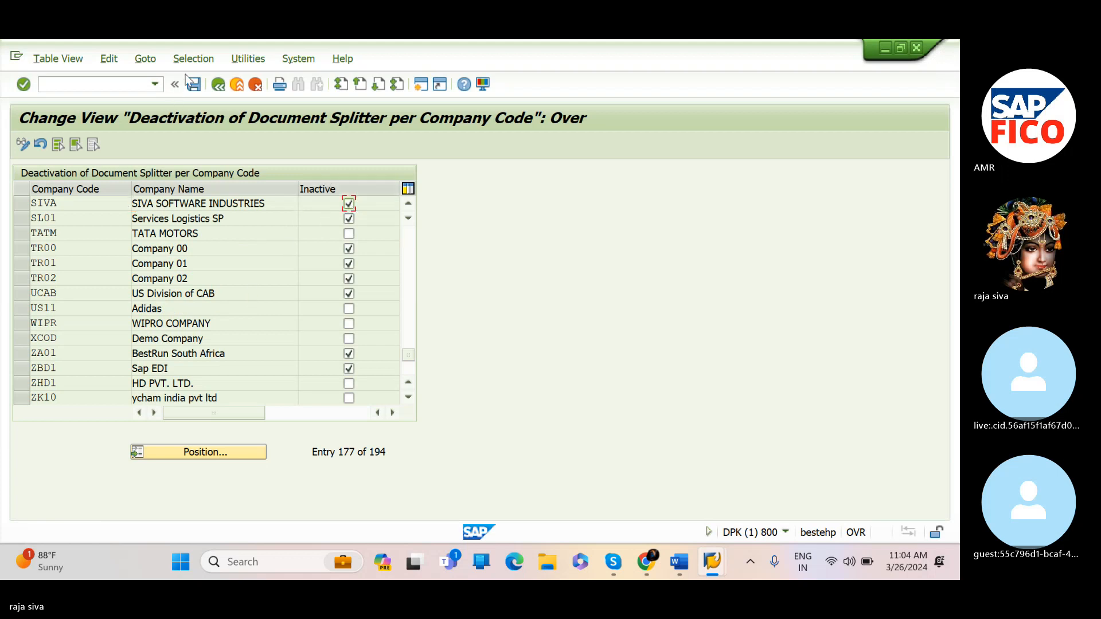
Save the change under the existing customizing request DPKK900100
{"action": "left_click", "coordinate": [198, 90]}
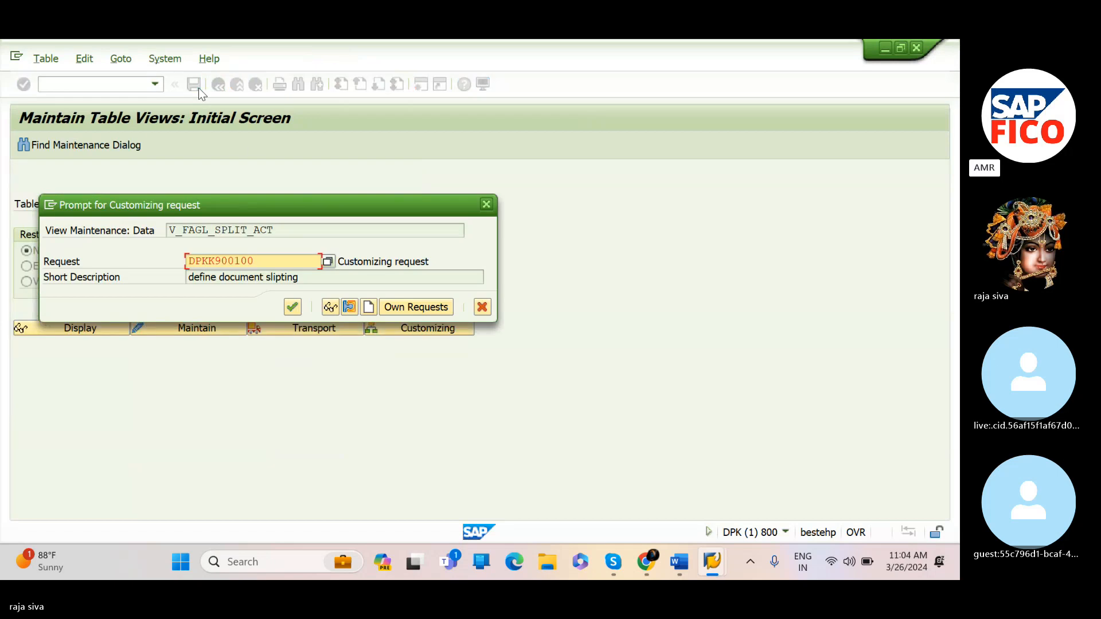
{"action": "left_click", "coordinate": [368, 306]}
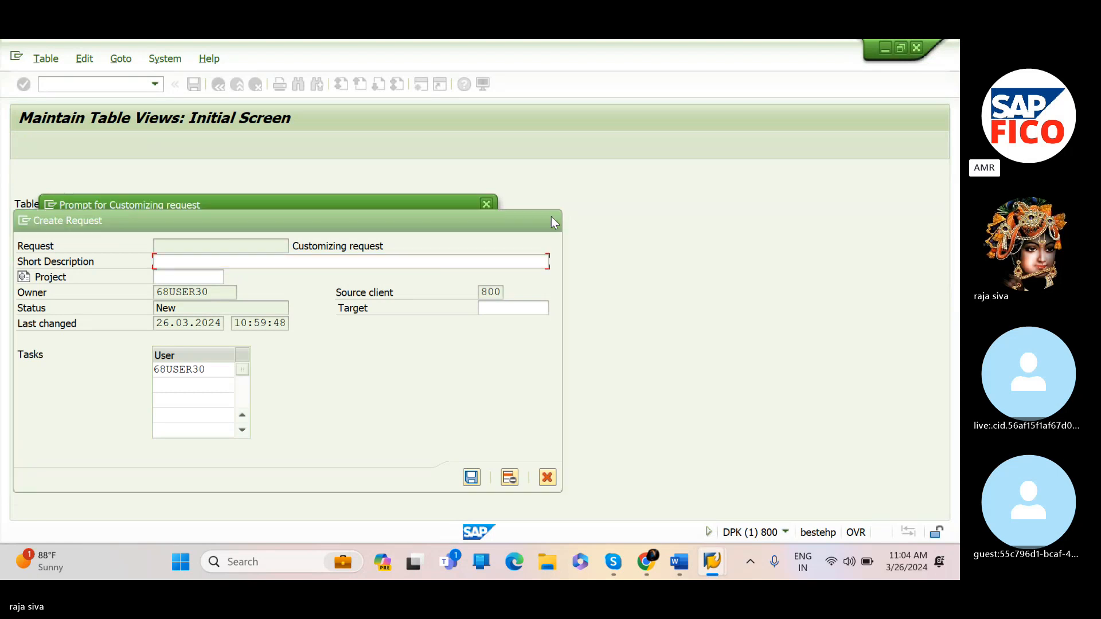
{"action": "left_click", "coordinate": [551, 218]}
{"action": "left_click", "coordinate": [292, 307]}
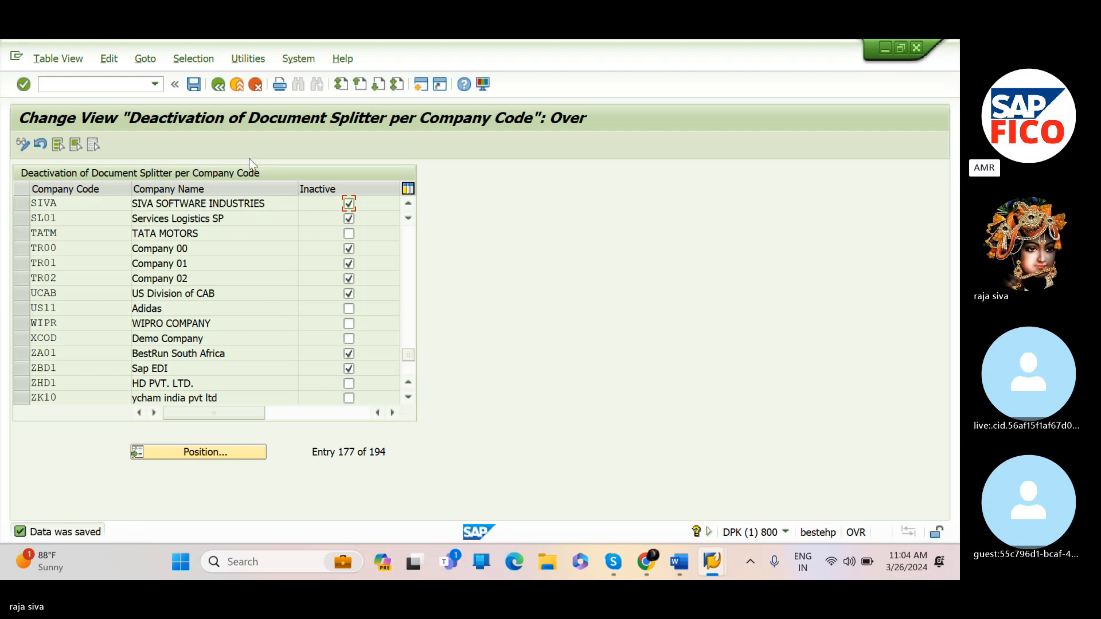
Return to FB50 and set the document date to 26.03.2024
{"action": "left_click", "coordinate": [218, 85]}
{"action": "left_click", "coordinate": [218, 85]}
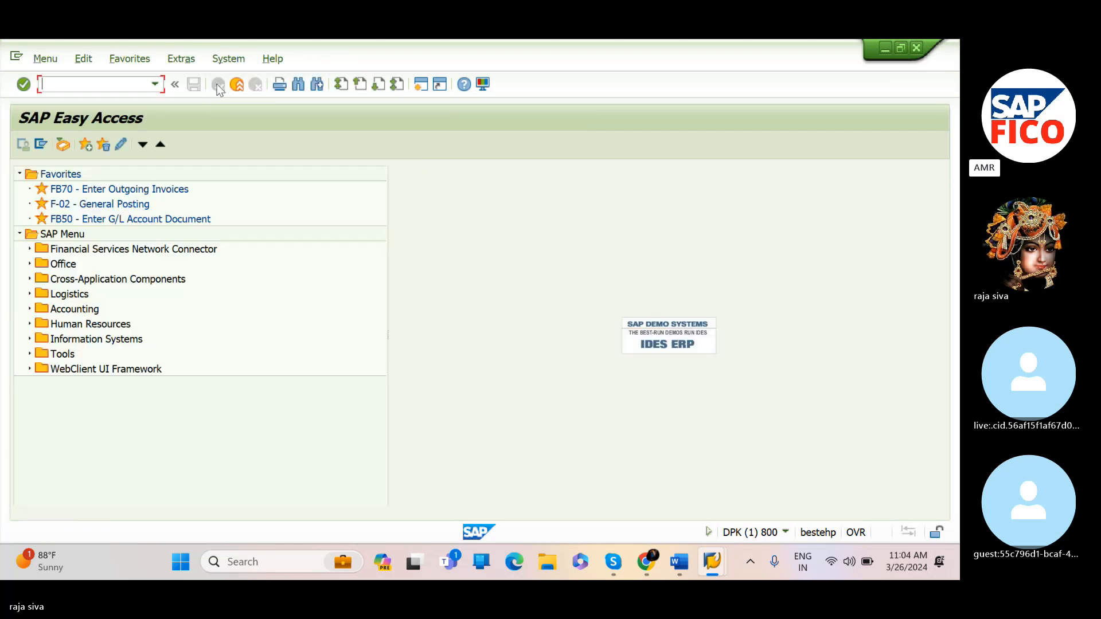
{"action": "type", "text": "F"}
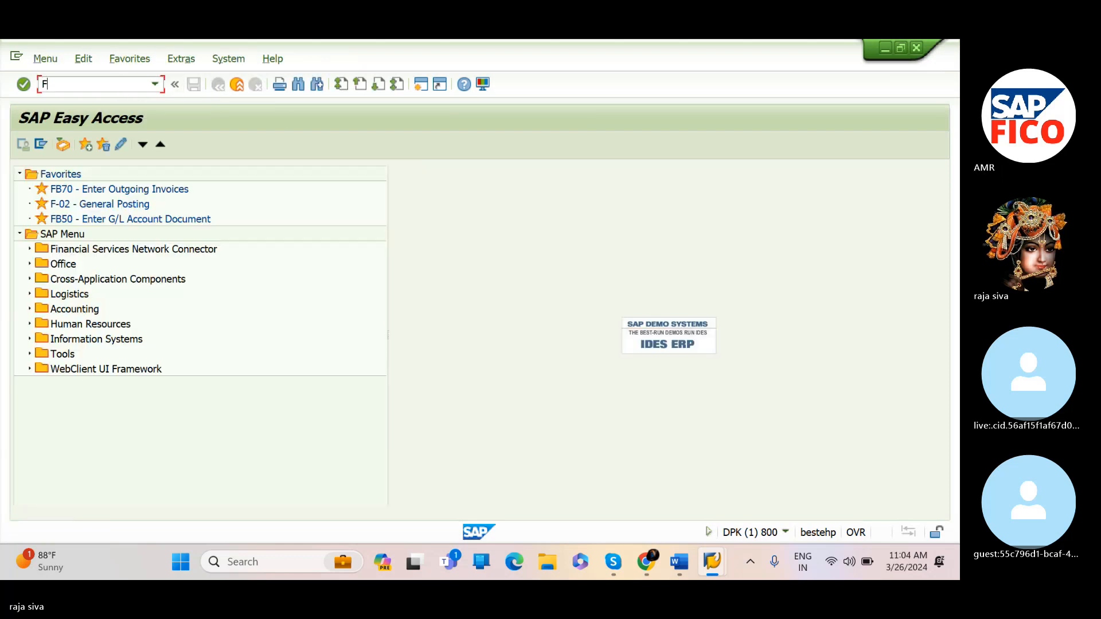
{"action": "type", "text": "B50"}
{"action": "key", "text": "Return"}
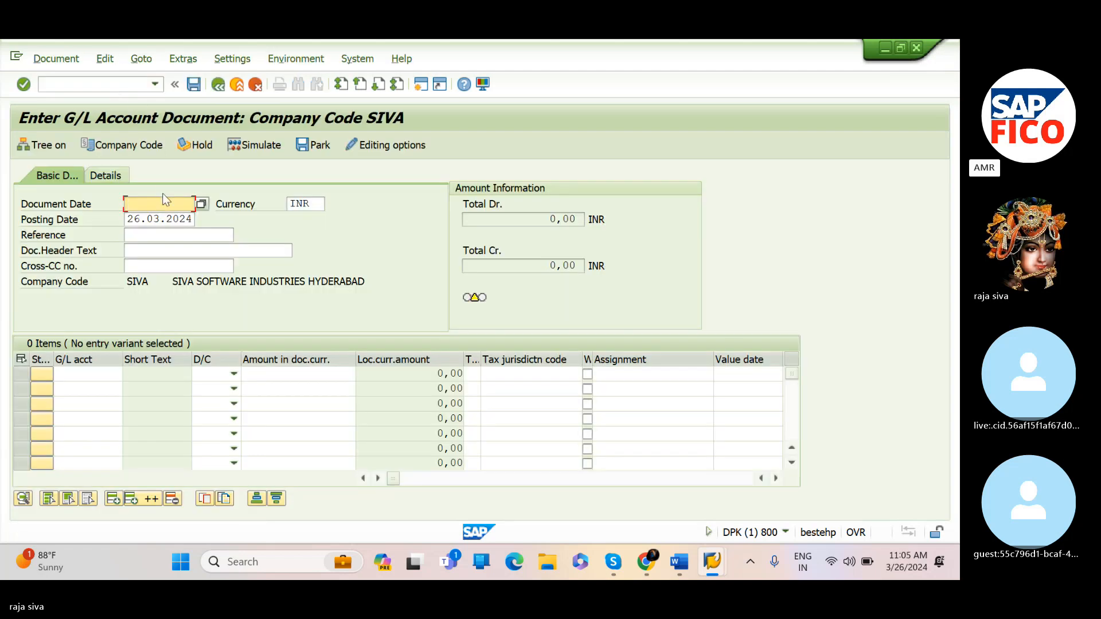
{"action": "type", "text": "26"}
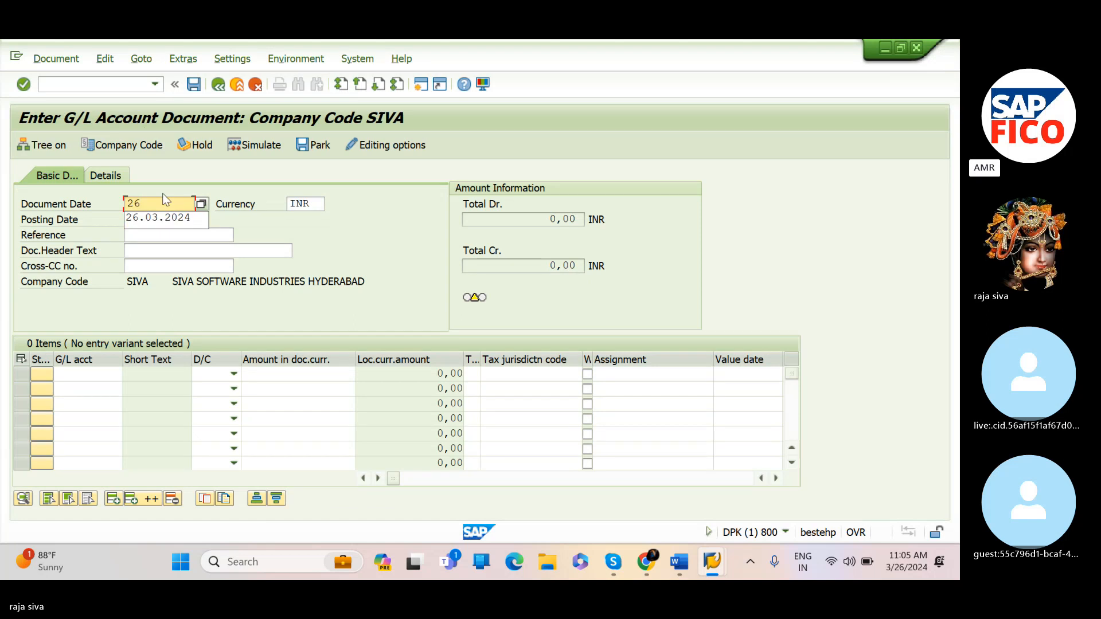
{"action": "type", "text": ".03"}
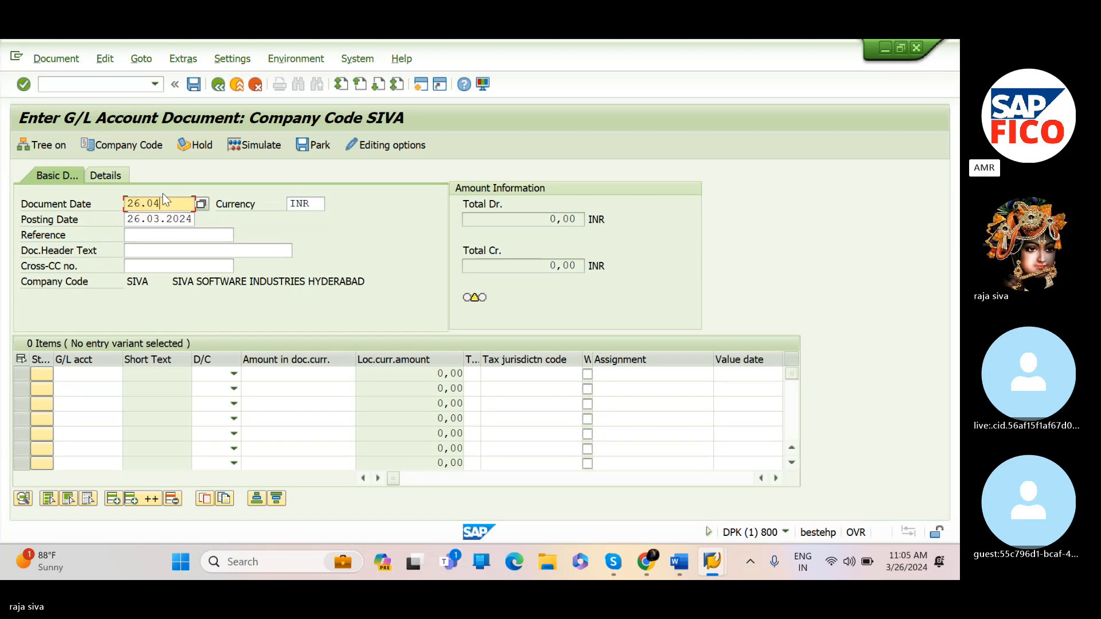
{"action": "type", "text": ".20"}
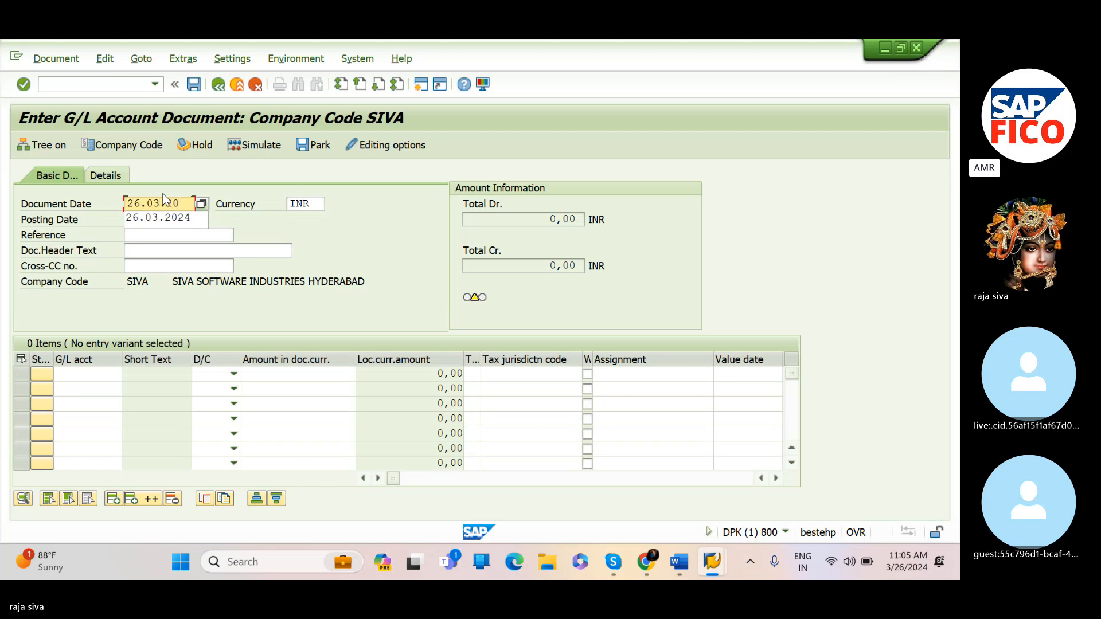
{"action": "type", "text": "24"}
{"action": "key", "text": "Tab"}
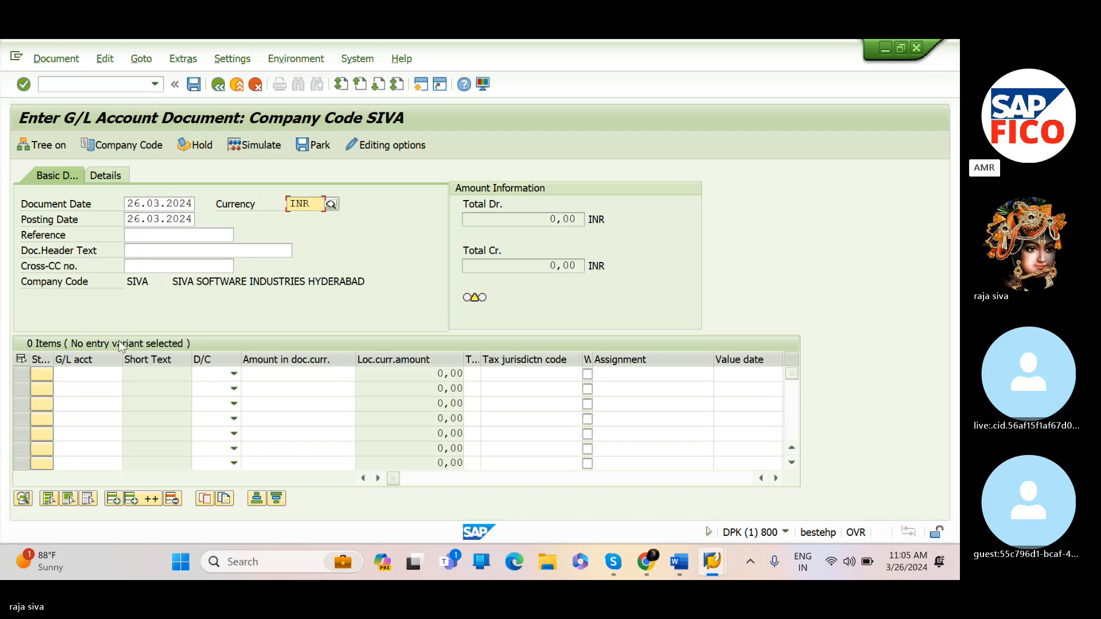
Pick Salaries account 400301 from the G/L account search for the first line and set it to Debit
{"action": "left_click", "coordinate": [105, 375]}
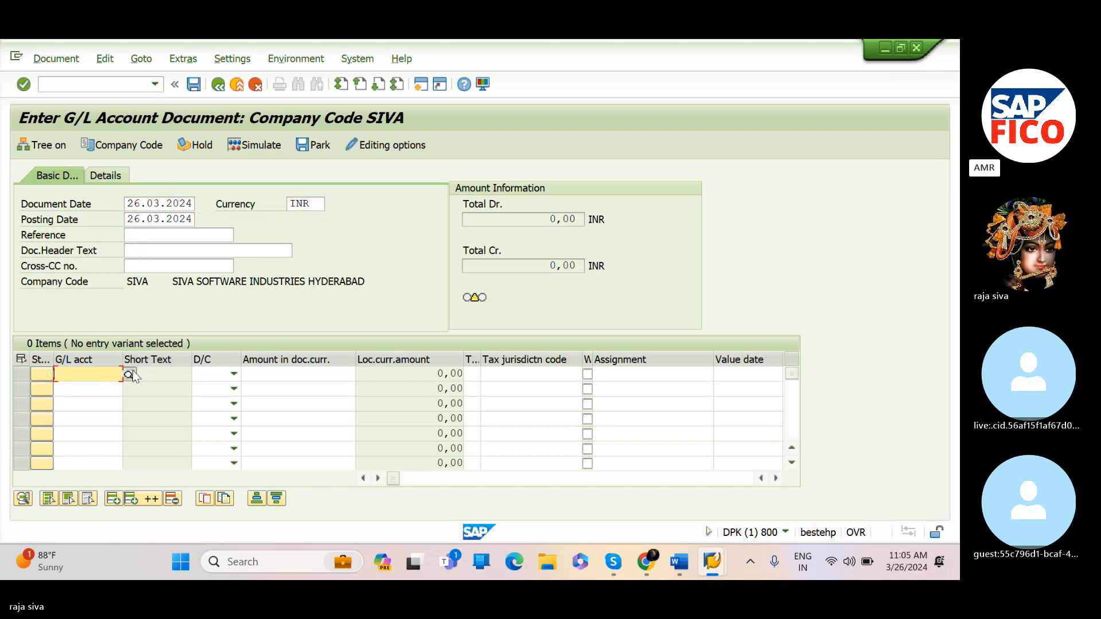
{"action": "left_click", "coordinate": [129, 374]}
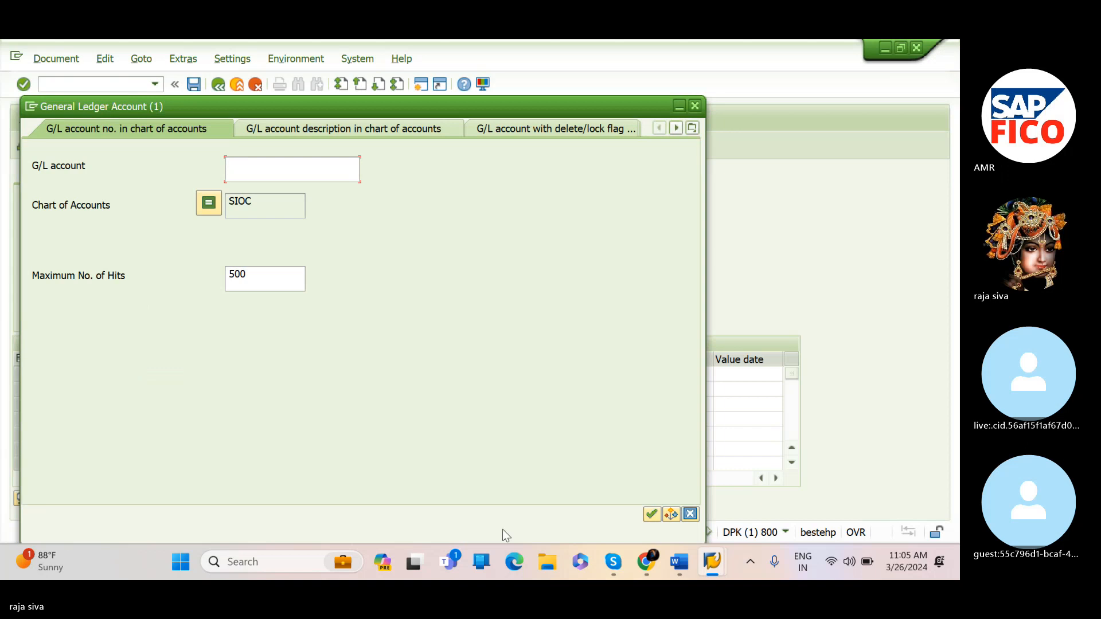
{"action": "left_click", "coordinate": [651, 514]}
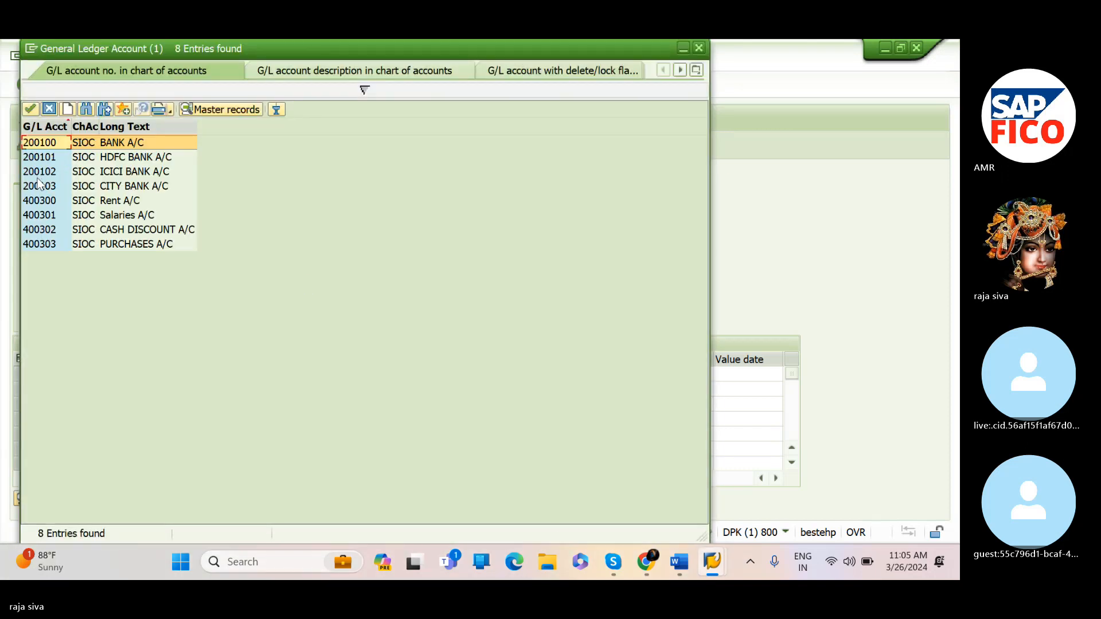
{"action": "left_click", "coordinate": [41, 215]}
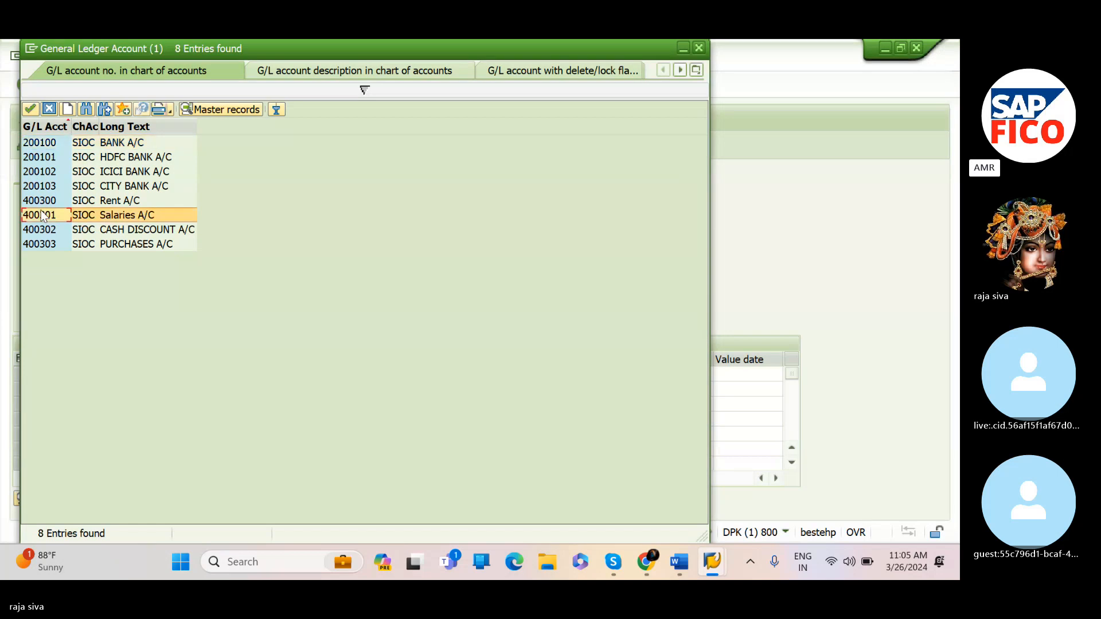
{"action": "left_click", "coordinate": [31, 108]}
{"action": "left_click", "coordinate": [27, 109]}
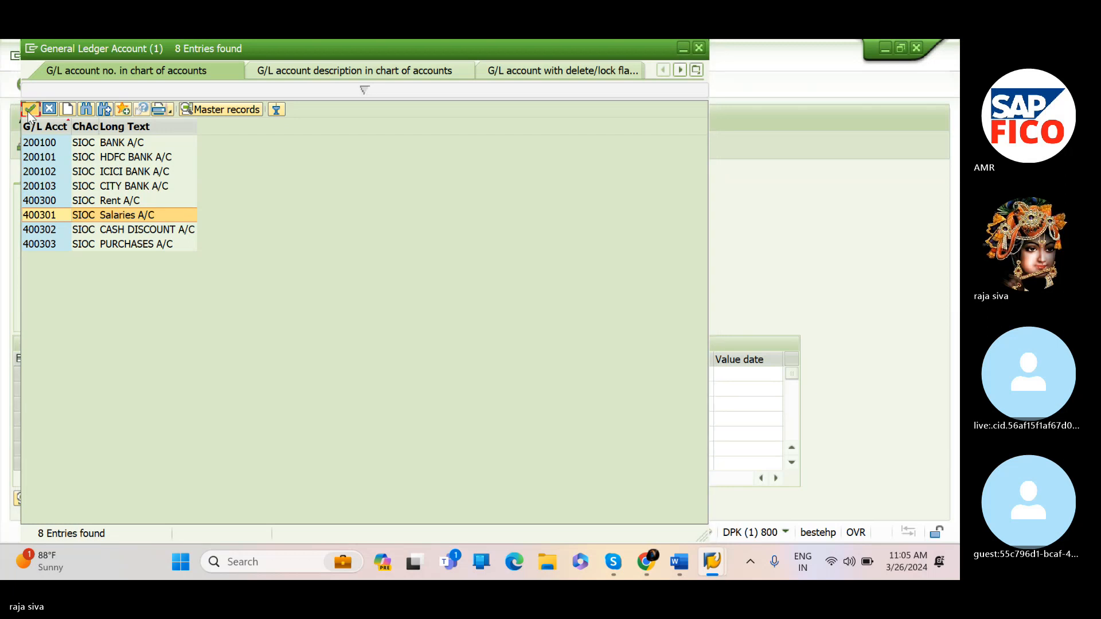
{"action": "left_click", "coordinate": [212, 376]}
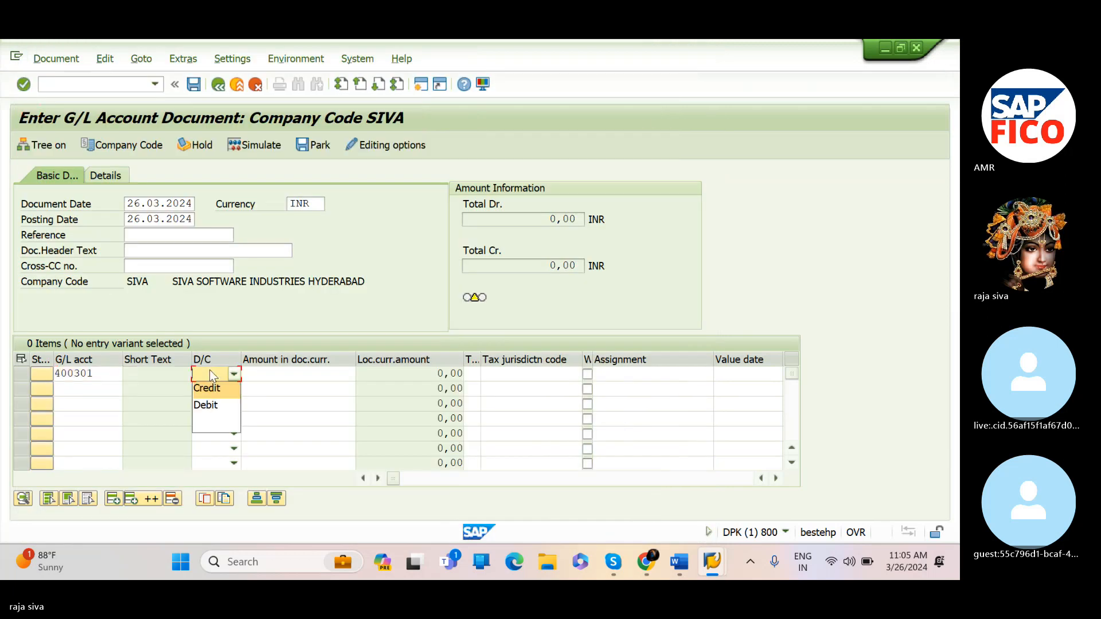
{"action": "left_click", "coordinate": [218, 402]}
Give the first line item amount 20000, text SALARIES PAID and business area siv3
{"action": "left_click", "coordinate": [341, 372]}
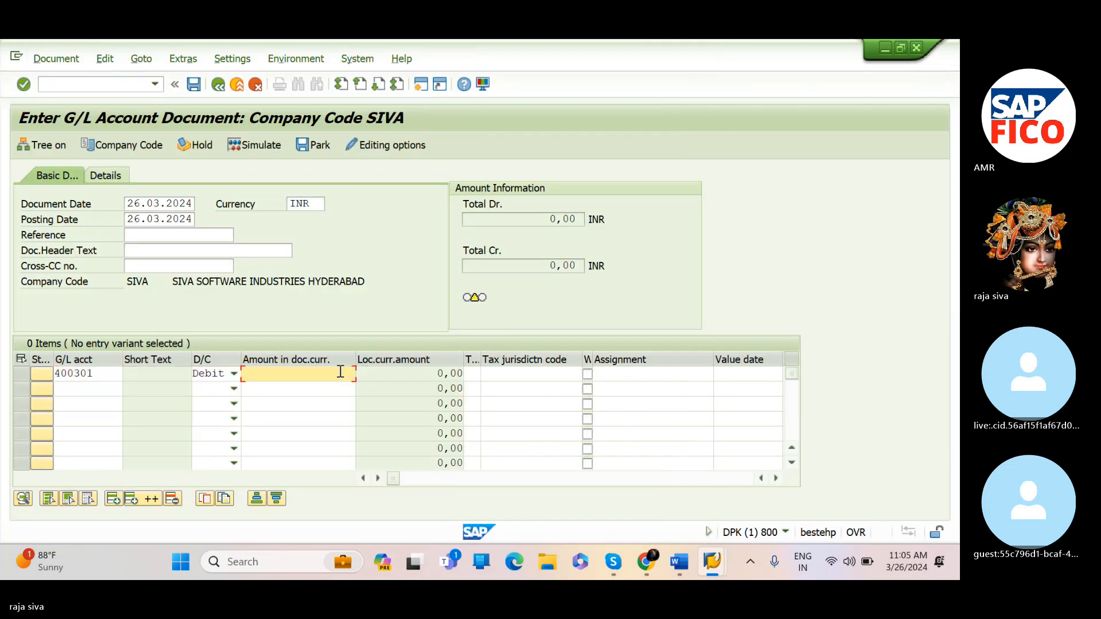
{"action": "type", "text": "20000"}
{"action": "key", "text": "Tab"}
{"action": "key", "text": "Tab"}
{"action": "key", "text": "Tab"}
{"action": "key", "text": "Tab"}
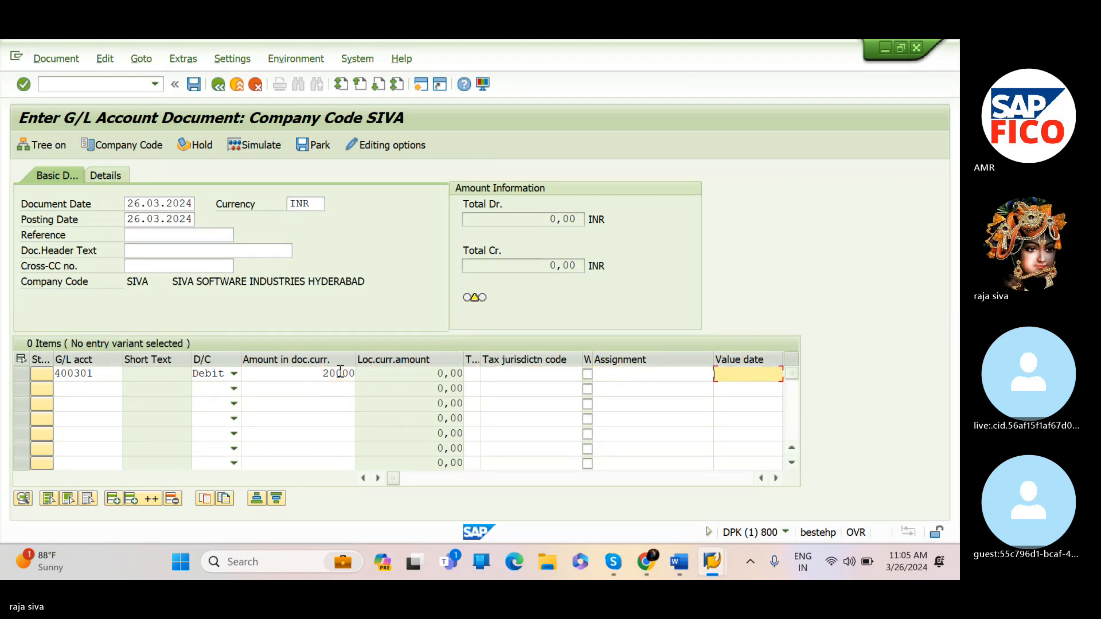
{"action": "key", "text": "Tab"}
{"action": "type", "text": "SALA"}
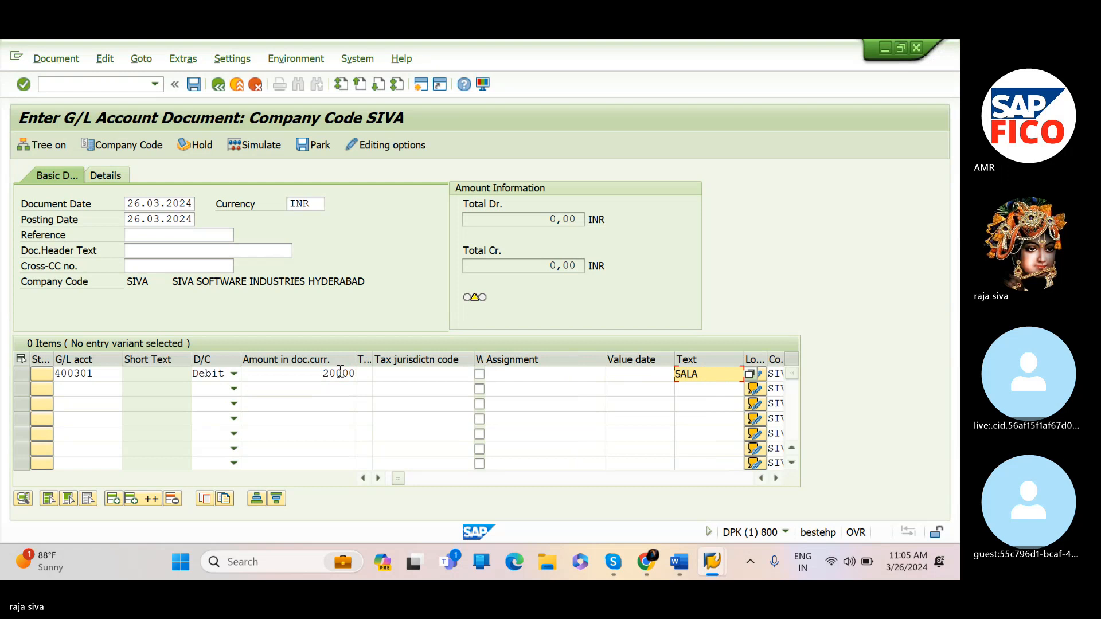
{"action": "type", "text": "RIES PAID"}
{"action": "key", "text": "Tab"}
{"action": "type", "text": "siv3"}
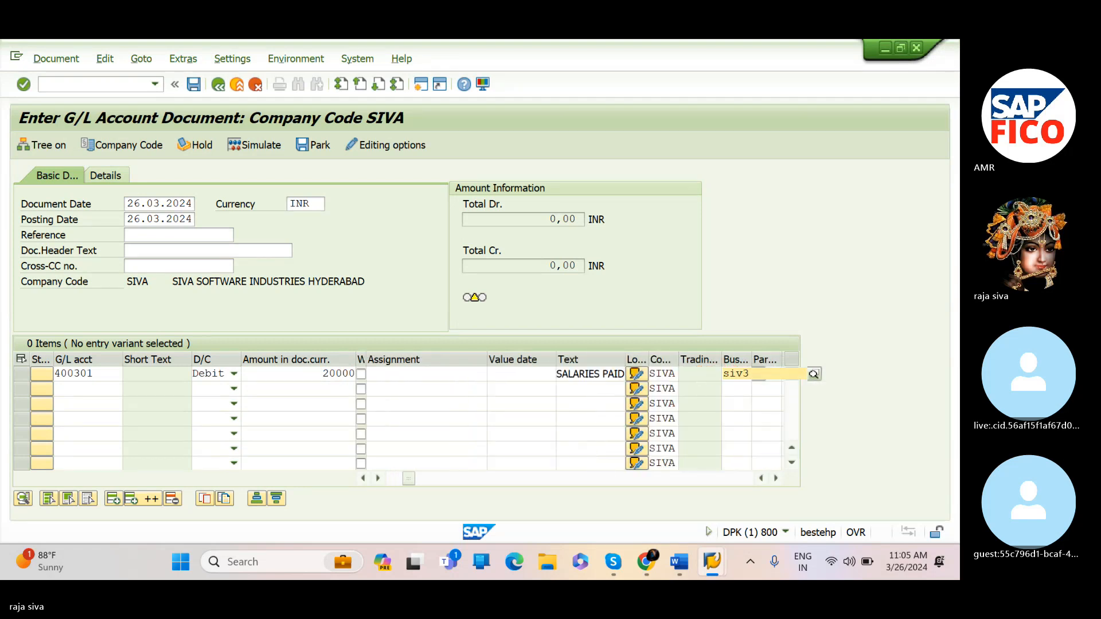
{"action": "type", "text": "SIV2"}
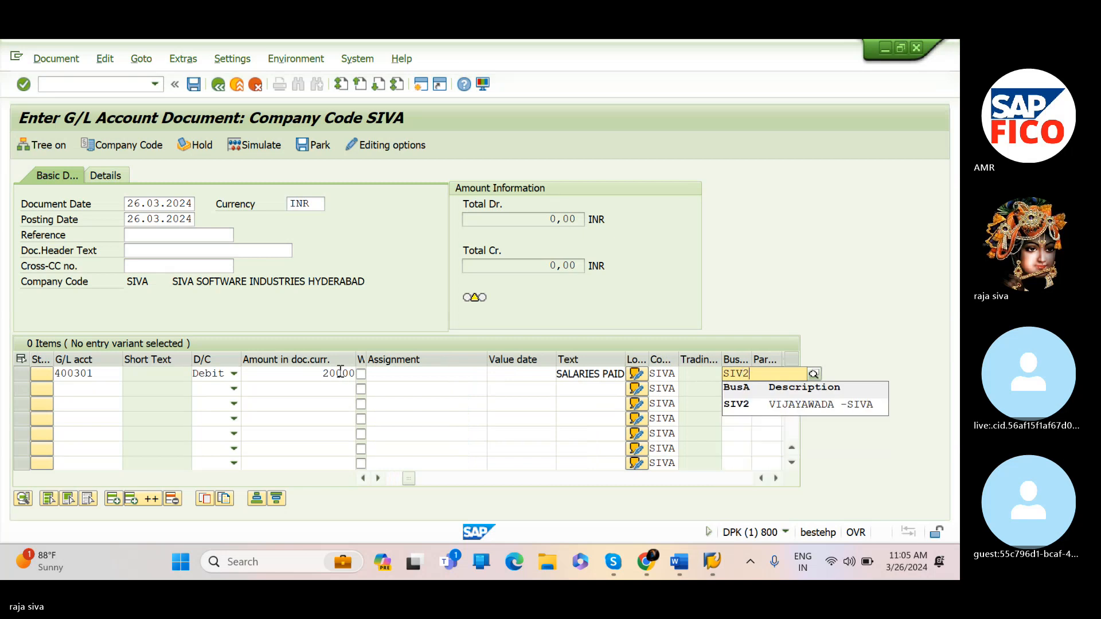
Change the first line item's business area to SIV2
{"action": "left_click", "coordinate": [758, 414]}
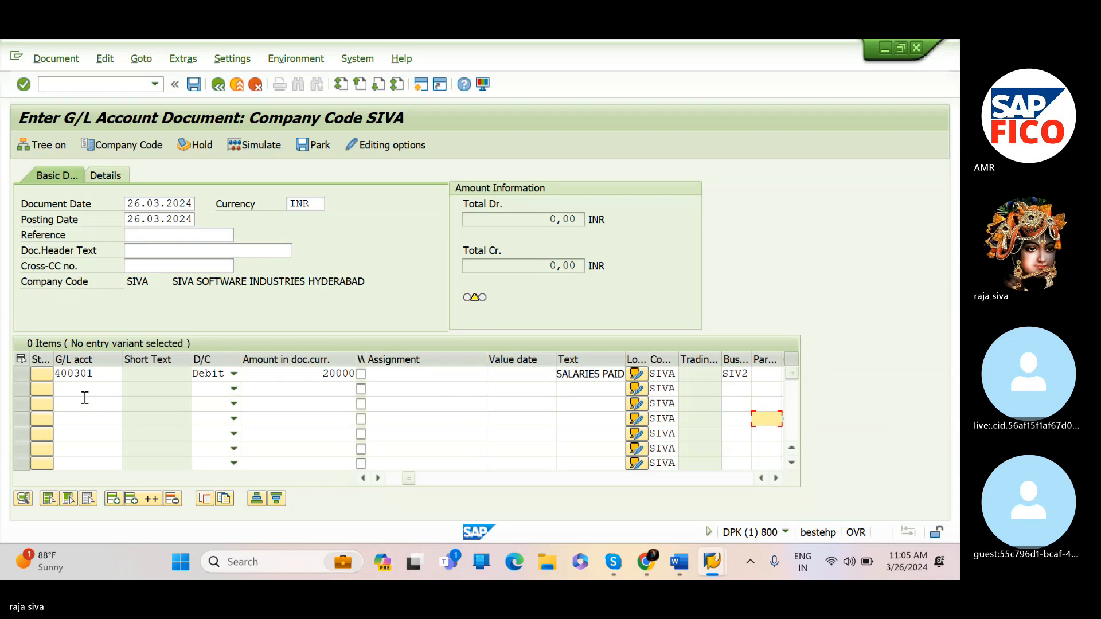
Add a second line with bank account 200100 set to Credit and amount 20000
{"action": "left_click", "coordinate": [96, 390]}
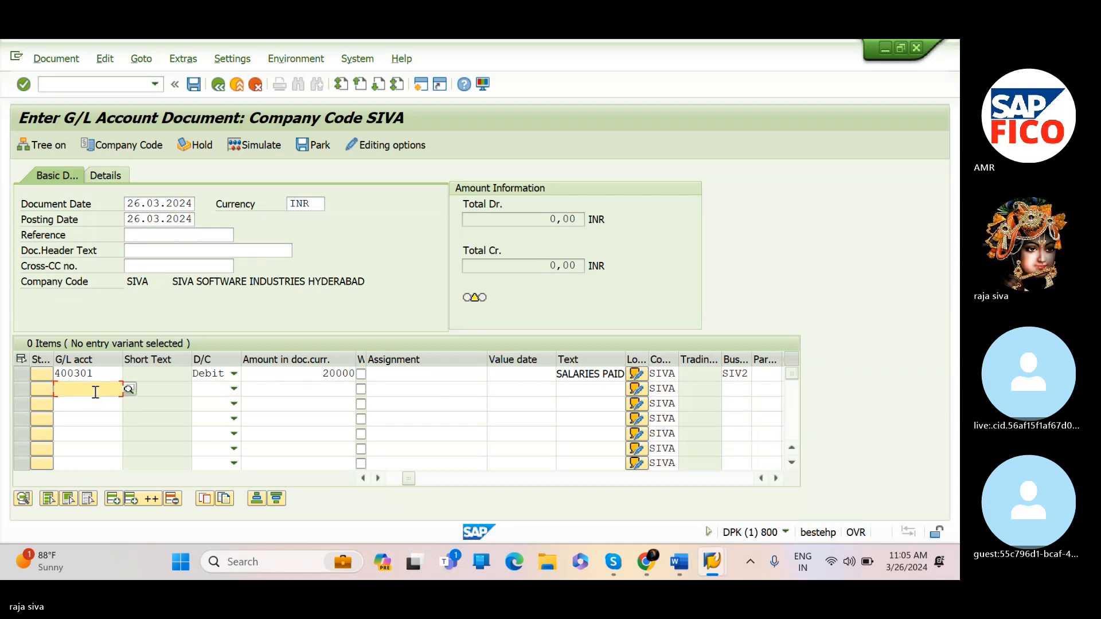
{"action": "type", "text": "200"}
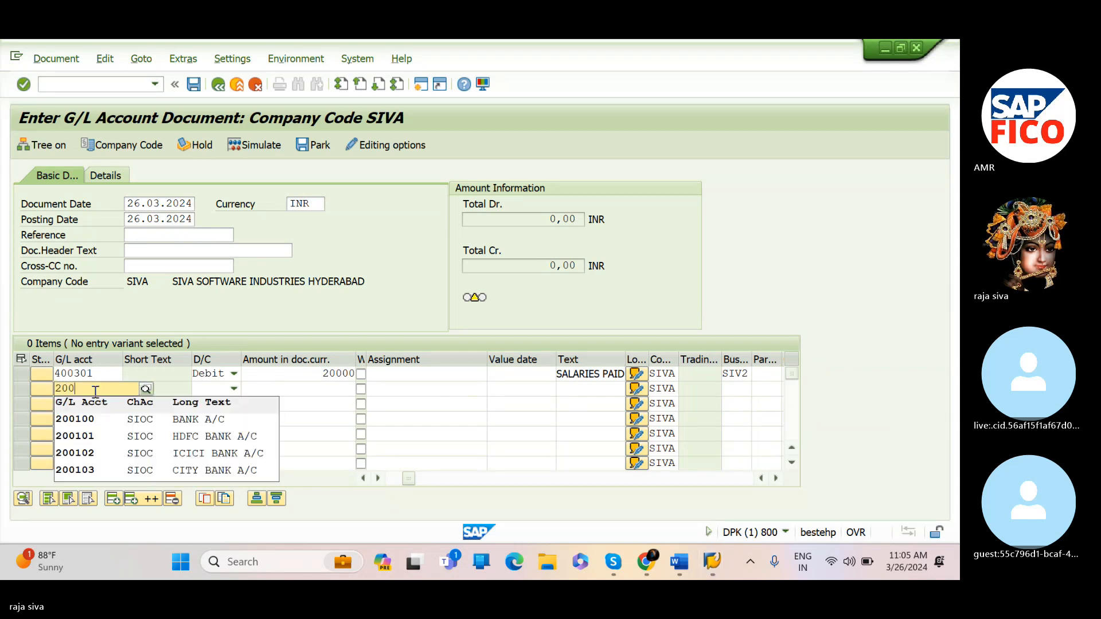
{"action": "left_click", "coordinate": [92, 420]}
{"action": "key", "text": "Tab"}
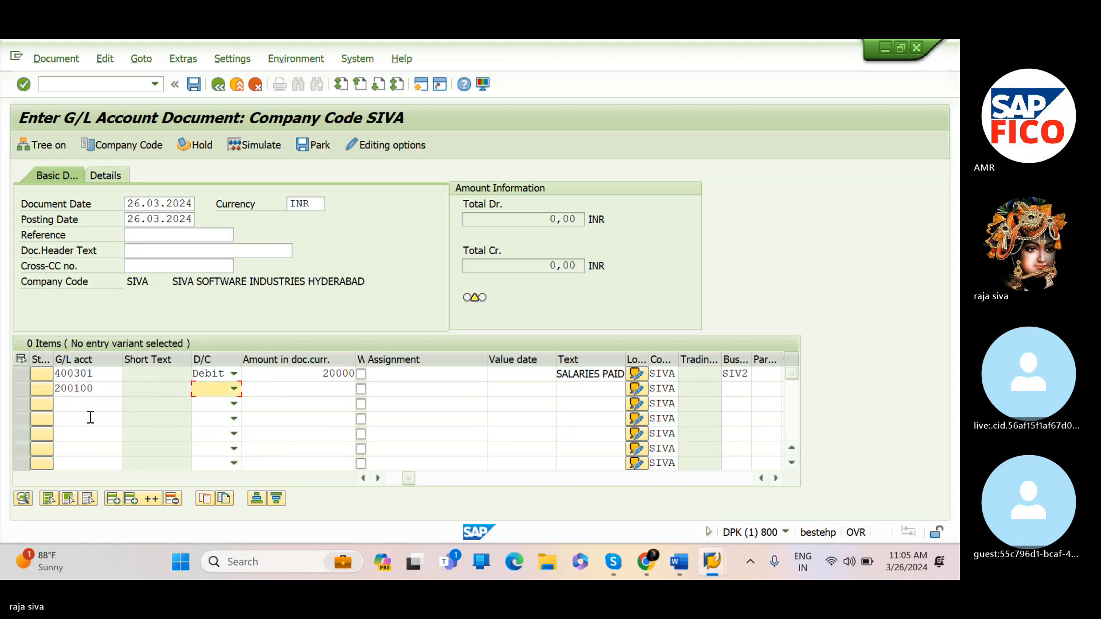
{"action": "left_click", "coordinate": [235, 390]}
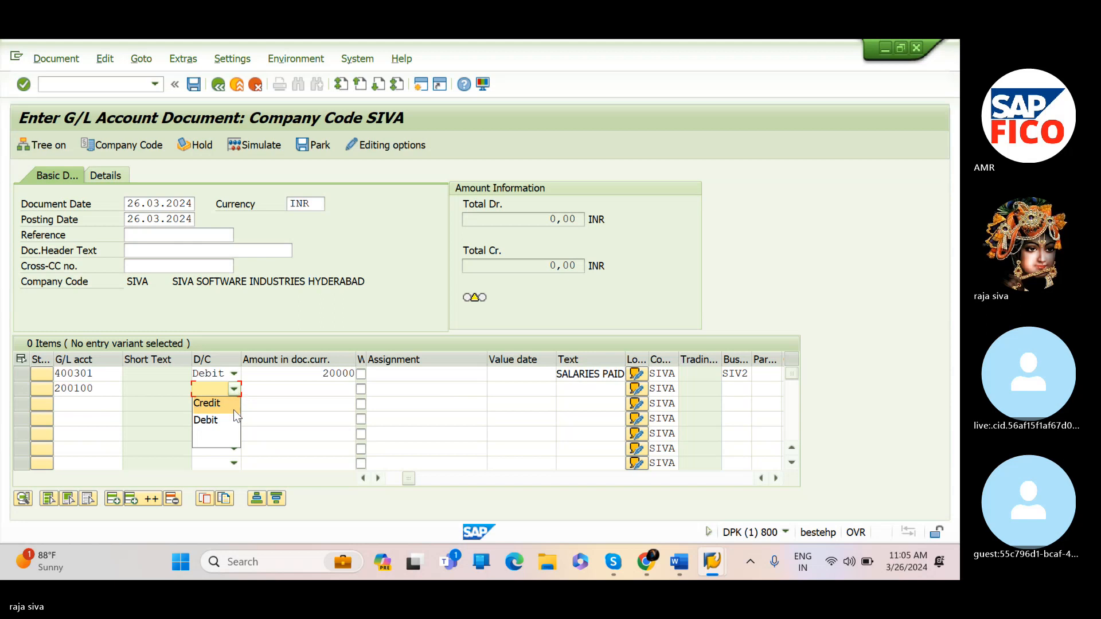
{"action": "left_click", "coordinate": [233, 411]}
{"action": "left_click", "coordinate": [299, 391]}
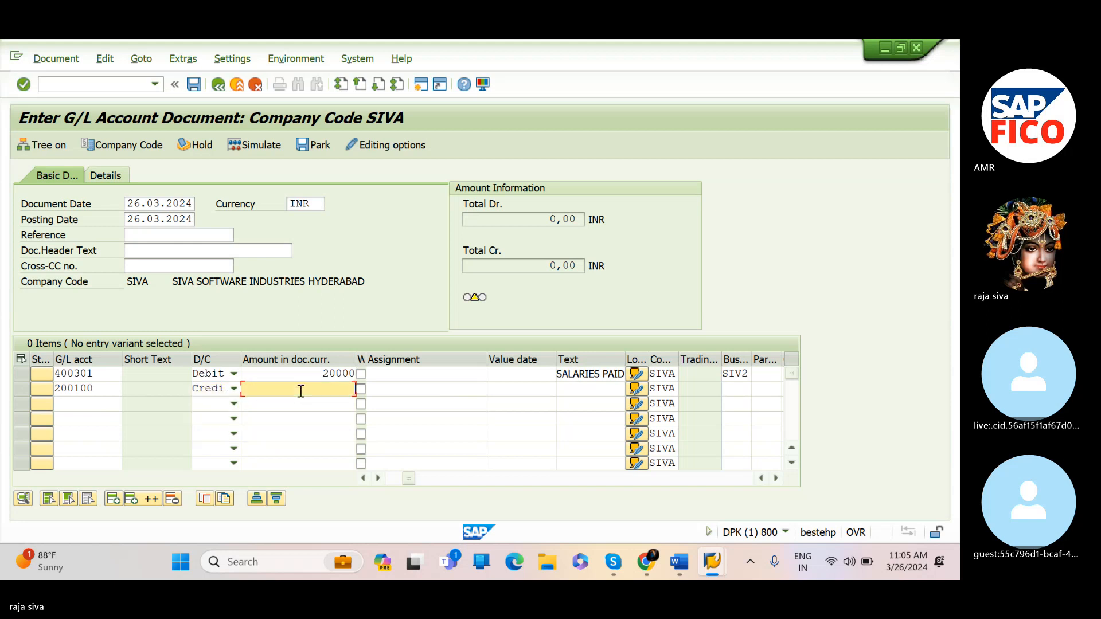
{"action": "type", "text": "20000"}
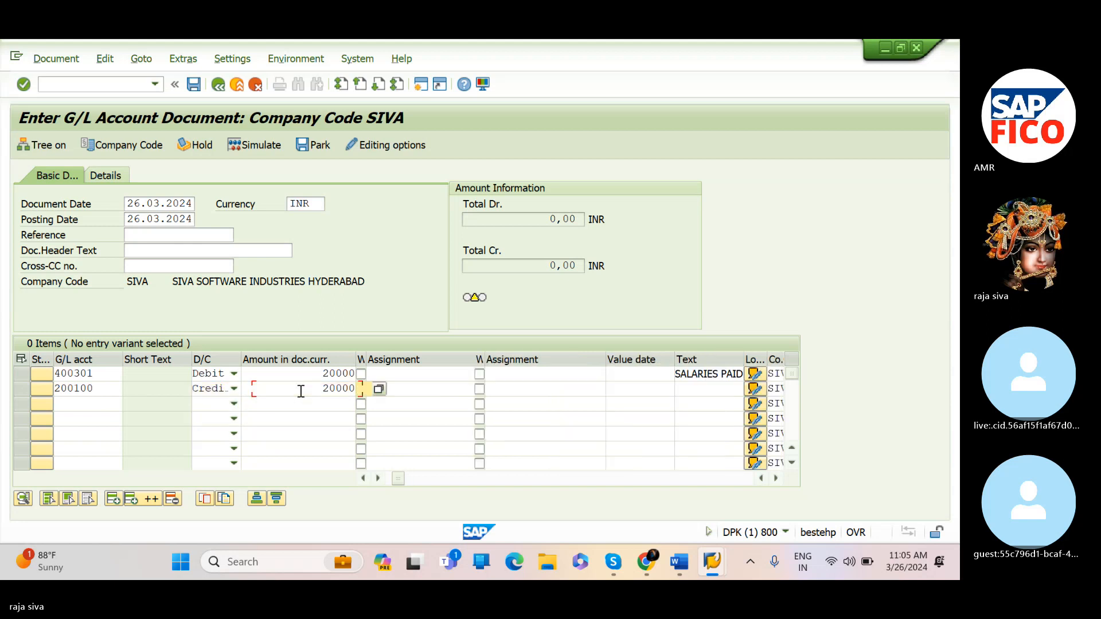
{"action": "key", "text": "Return"}
Give the second line item text SALARIES PAID and business area SIV2
{"action": "key", "text": "Tab"}
{"action": "key", "text": "Tab"}
{"action": "key", "text": "Tab"}
{"action": "key", "text": "Tab"}
{"action": "key", "text": "Tab"}
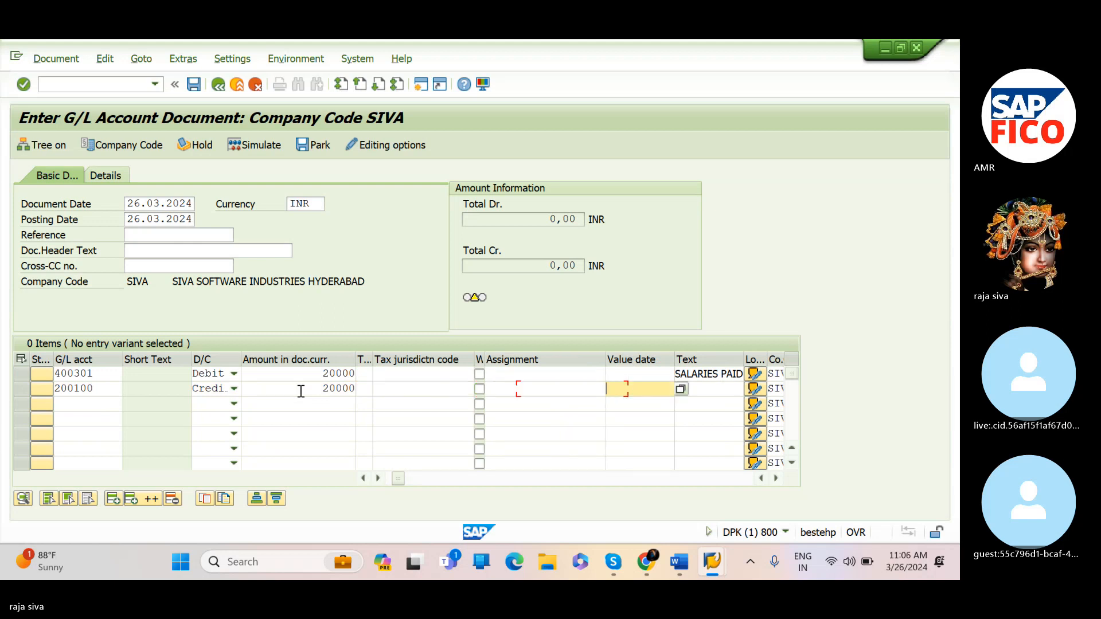
{"action": "type", "text": "SA"}
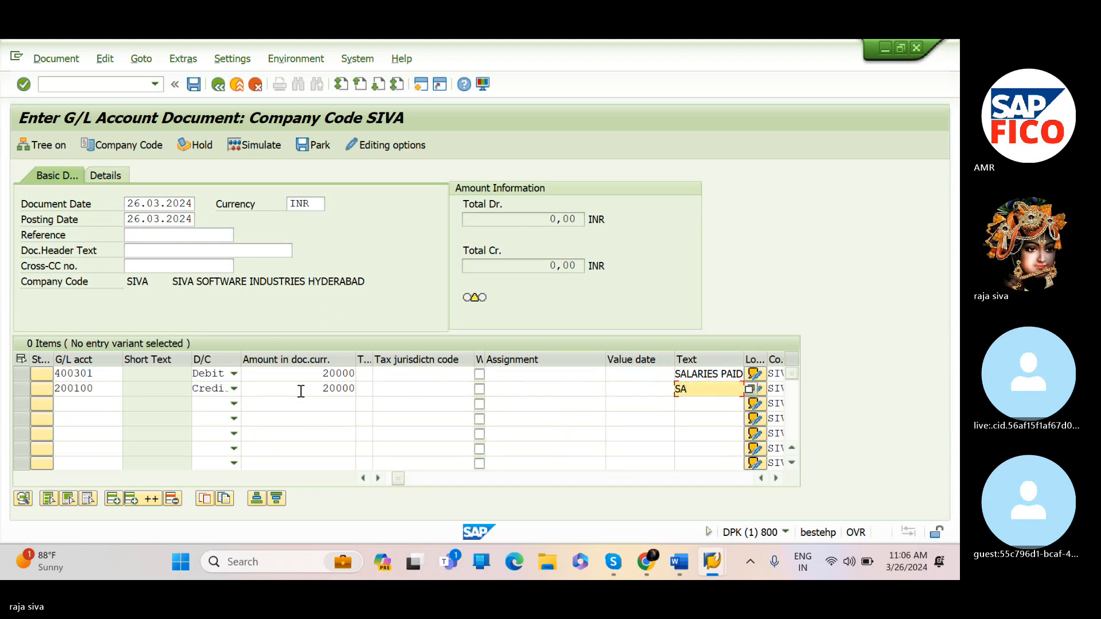
{"action": "type", "text": "LARIES PAID"}
{"action": "key", "text": "Tab"}
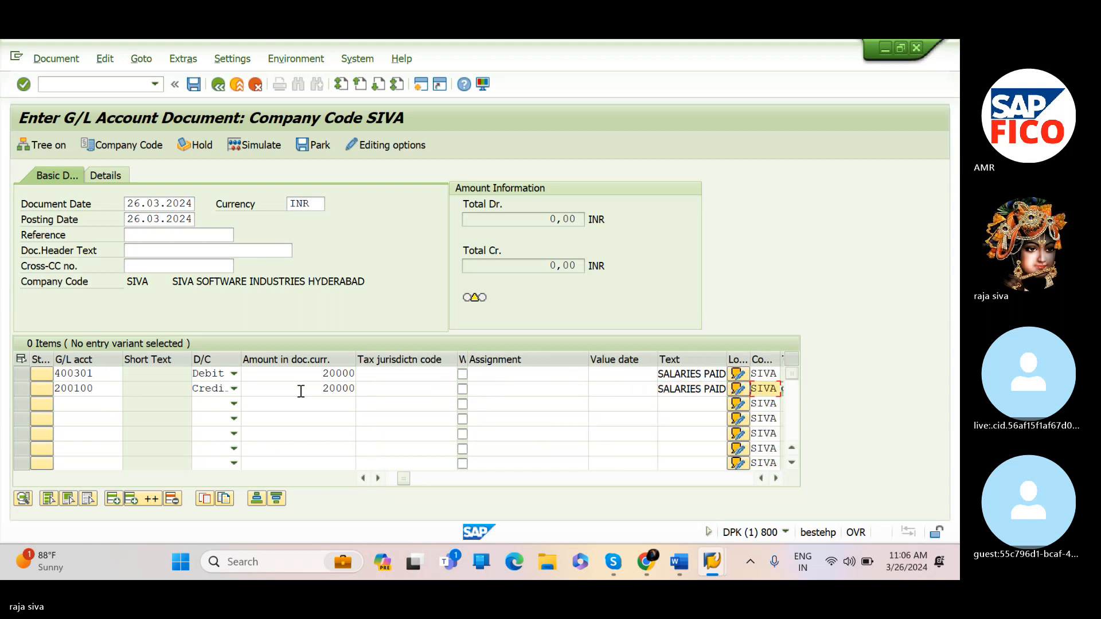
{"action": "key", "text": "Tab"}
{"action": "type", "text": "SIV2"}
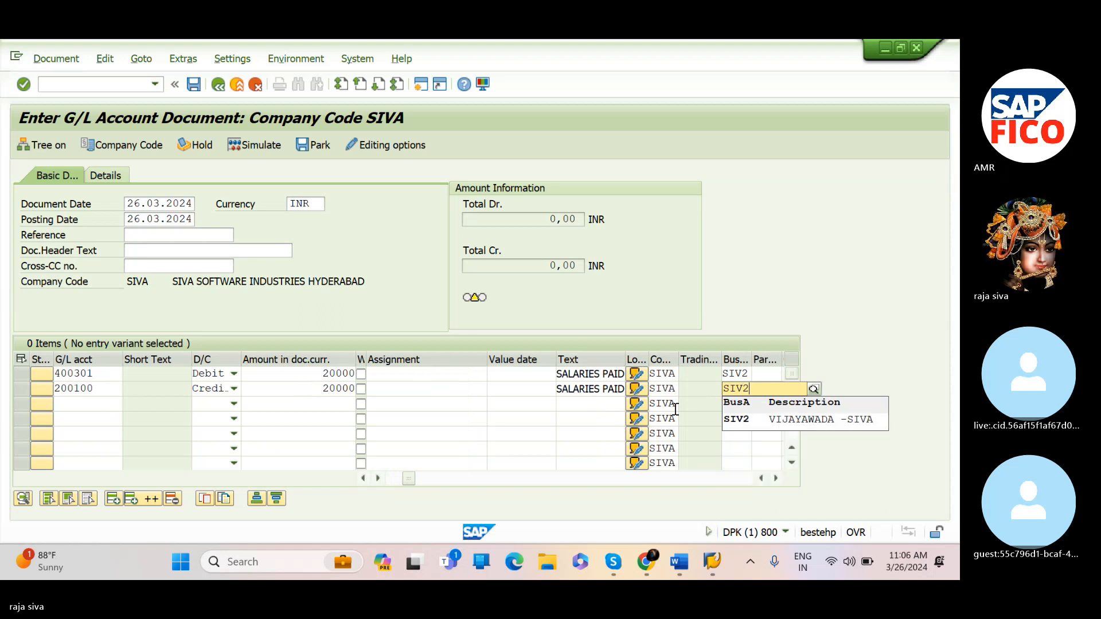
{"action": "left_click", "coordinate": [738, 423]}
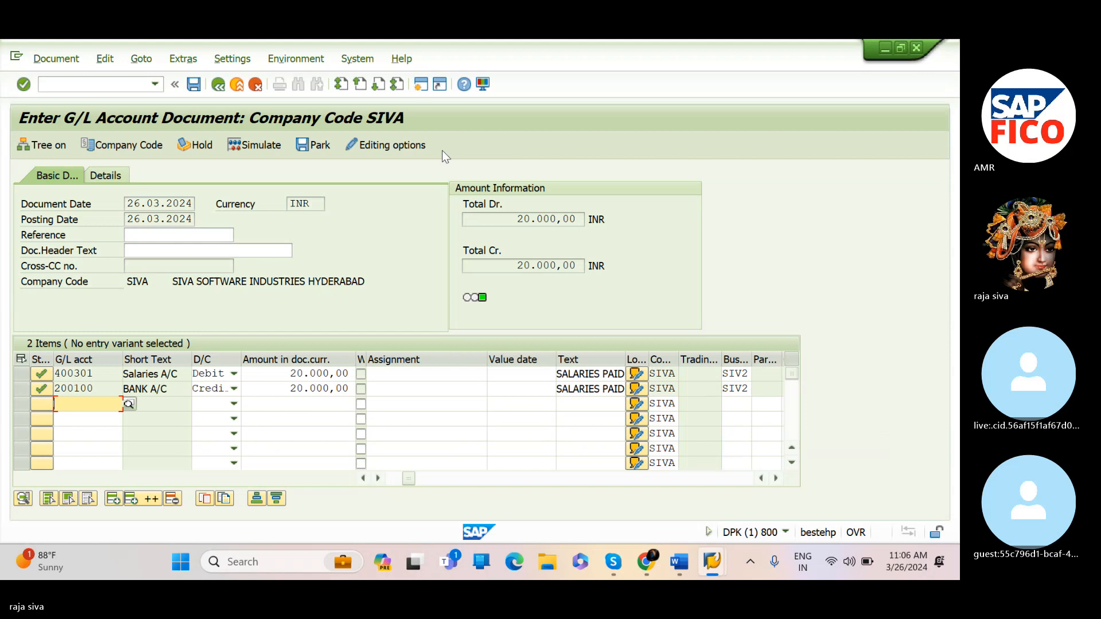
Simulate the journal entry and post the document
{"action": "left_click", "coordinate": [253, 150]}
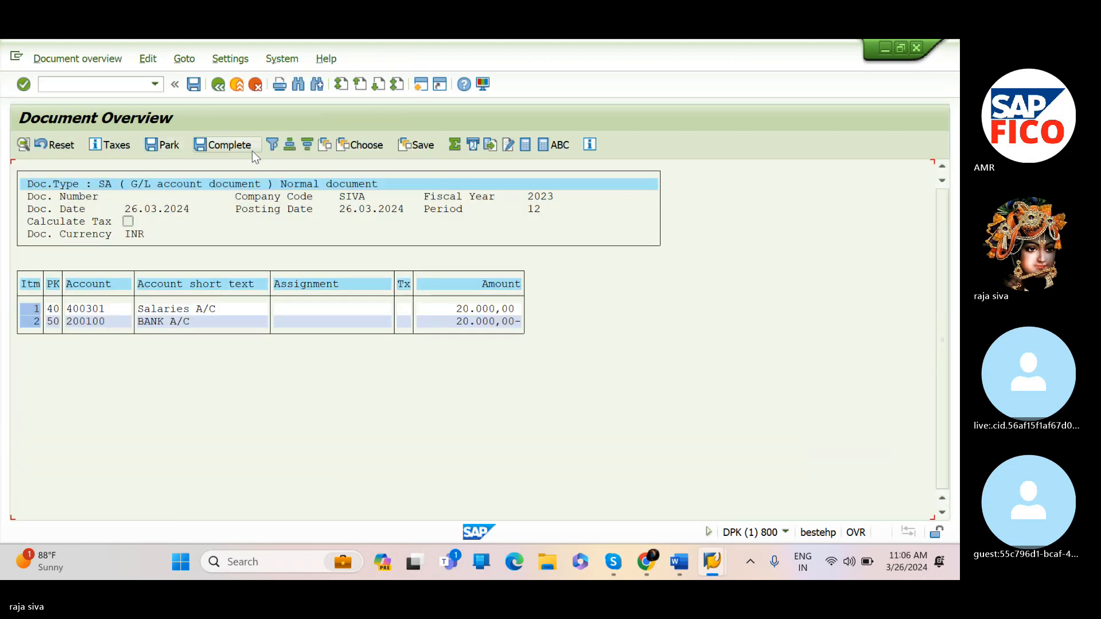
{"action": "left_click", "coordinate": [194, 85]}
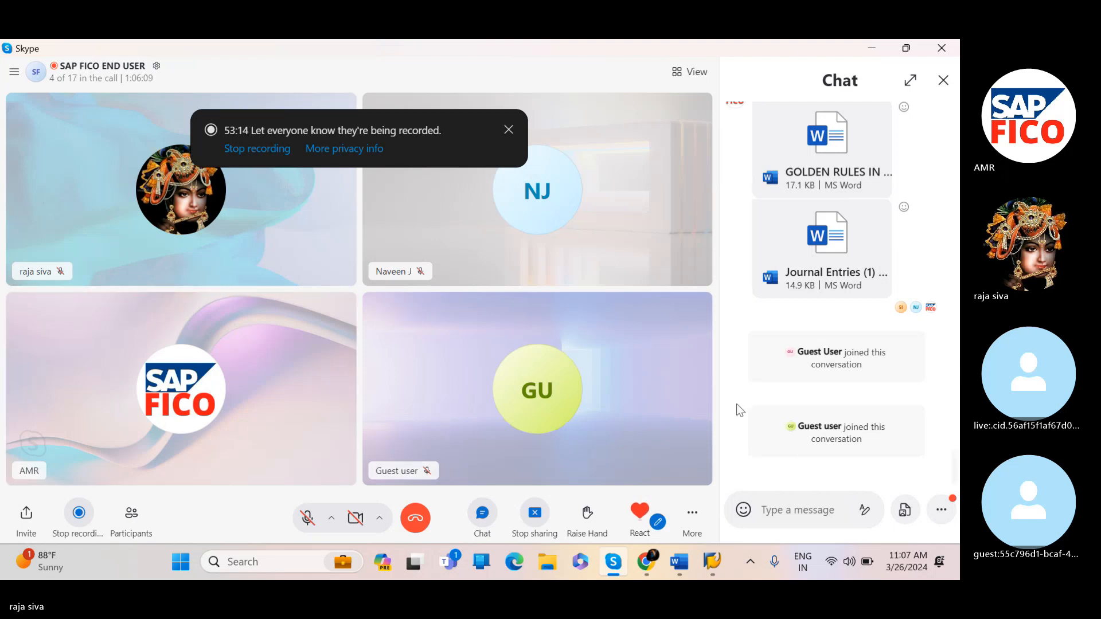
Switch to Skype and send a thumbs-up reaction in the call
{"action": "mouse_move", "coordinate": [640, 513]}
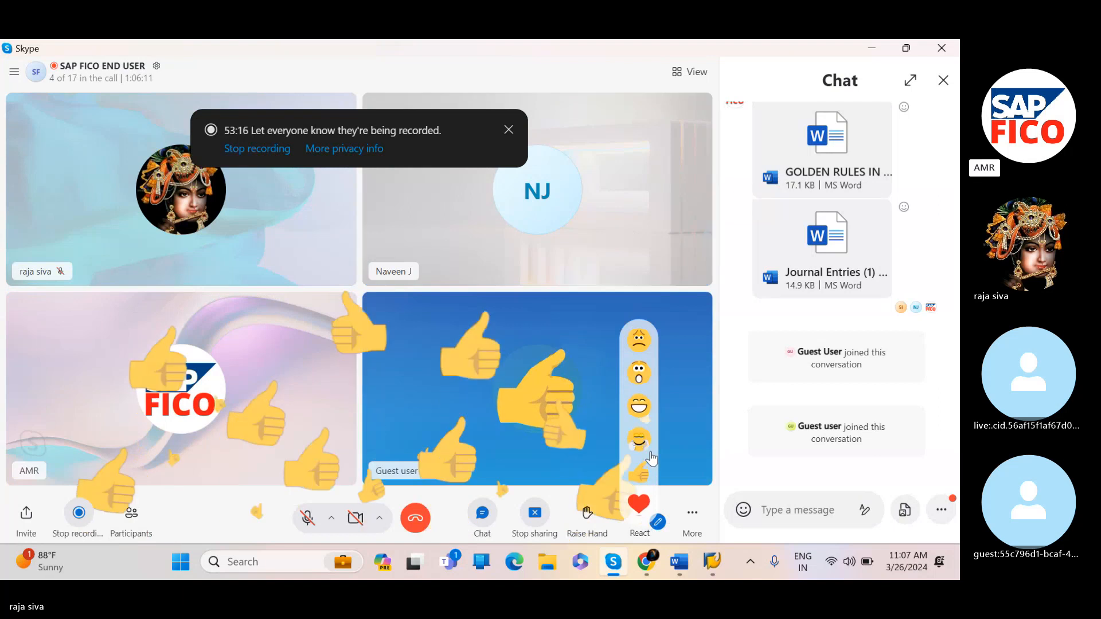
{"action": "left_click", "coordinate": [643, 474]}
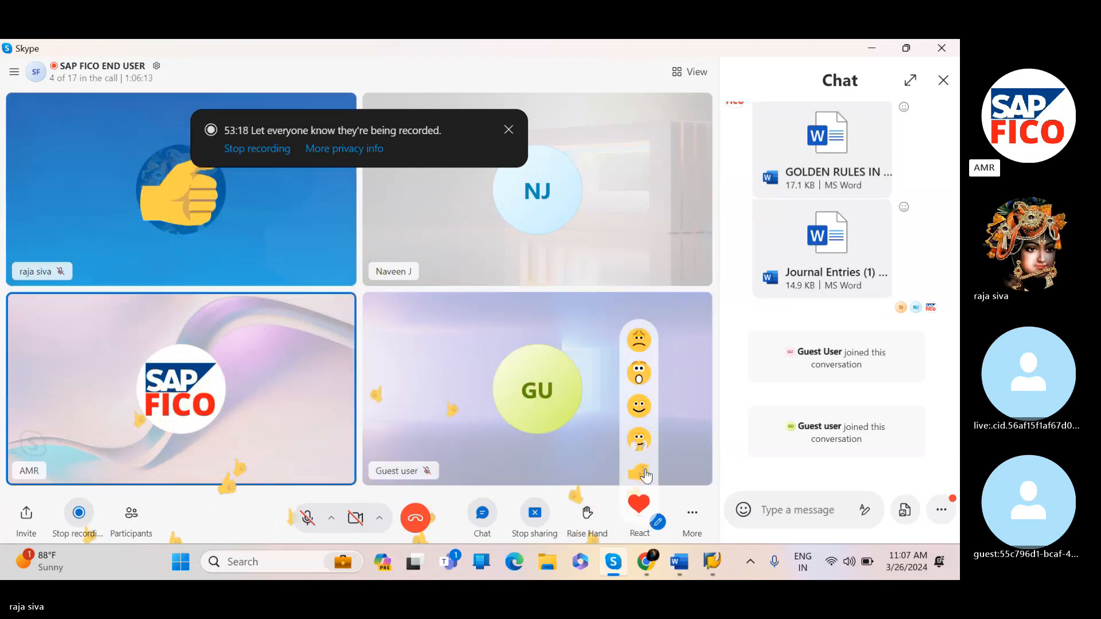